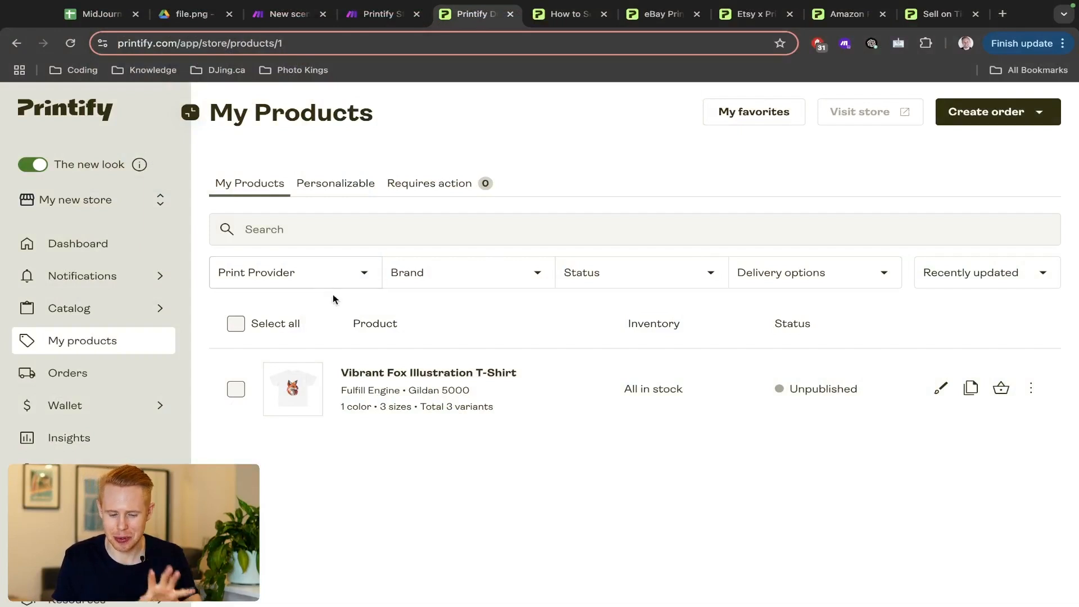
- Open the Vibrant Fox Illustration T-Shirt's design showing fox file.png in Printify's editor
{"action": "left_click", "coordinate": [389, 374]}
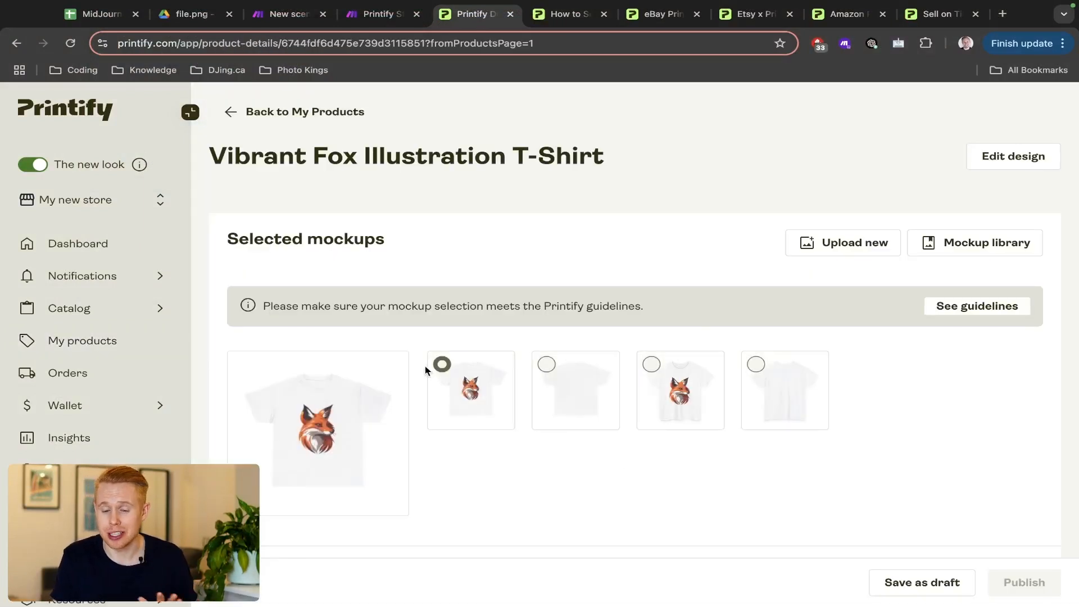
{"action": "left_click", "coordinate": [991, 157]}
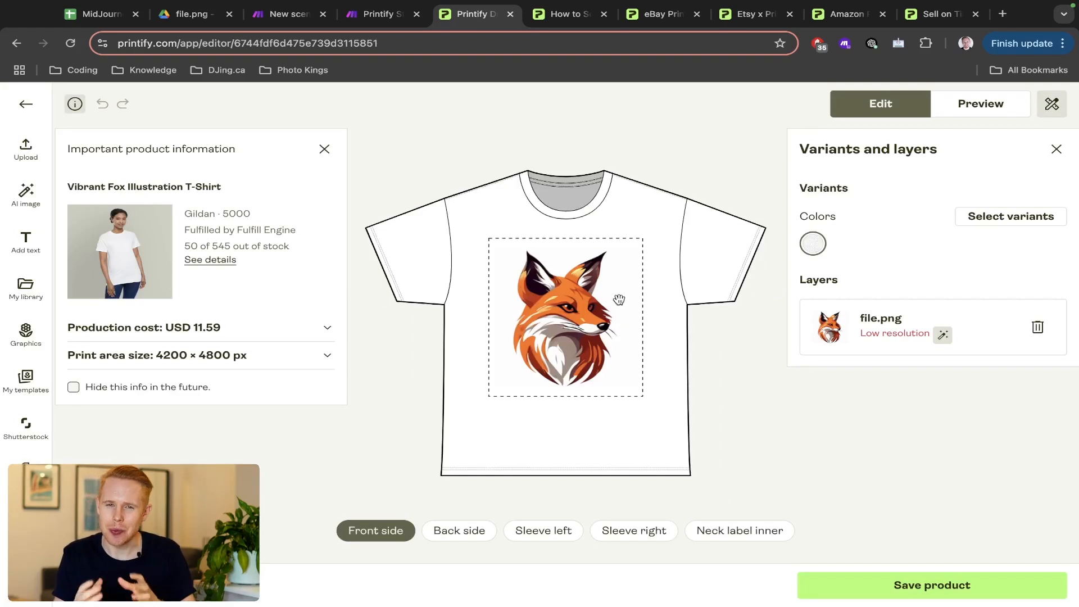
{"action": "key", "text": "Tab"}
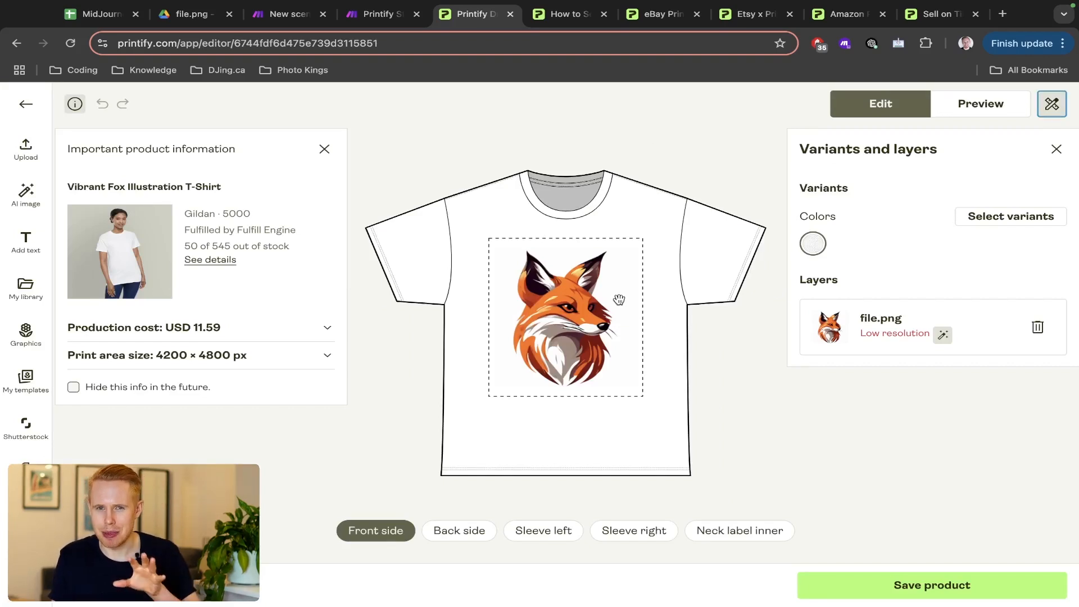
- Cycle through the Shopify, eBay, Etsy and TikTok Shop pages, then return to 'Create Printify Images'
{"action": "key", "text": "ctrl+Tab"}
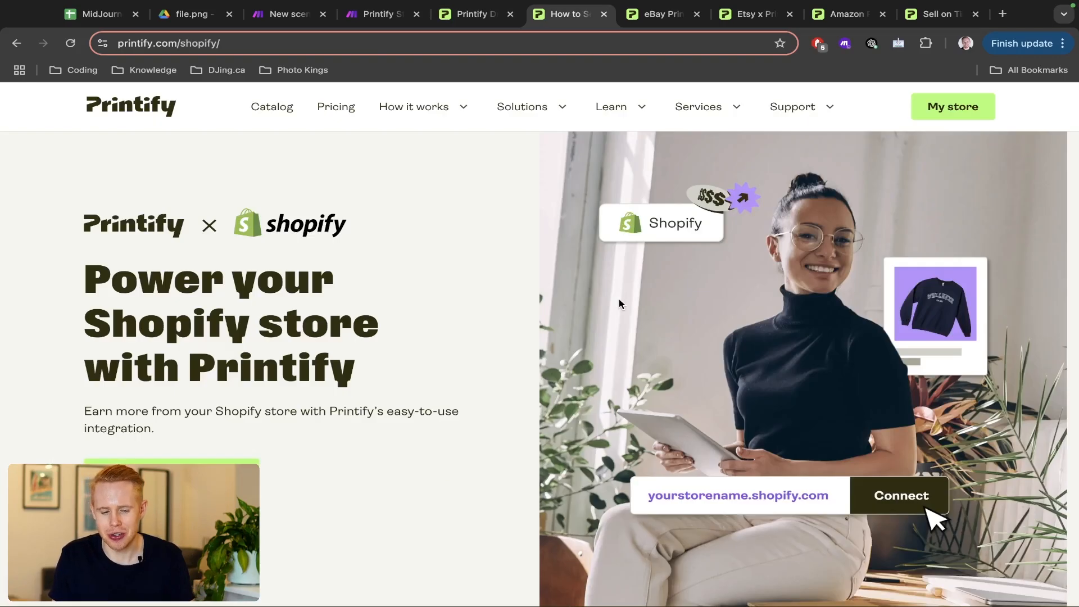
{"action": "key", "text": "ctrl+Tab"}
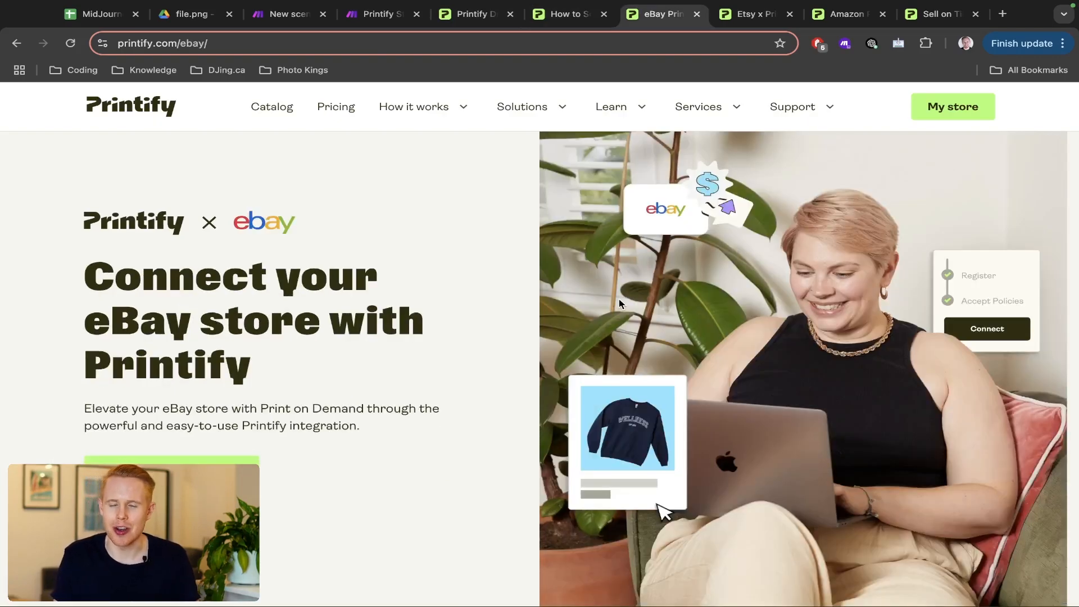
{"action": "key", "text": "ctrl+Tab"}
{"action": "key", "text": "ctrl+Tab"}
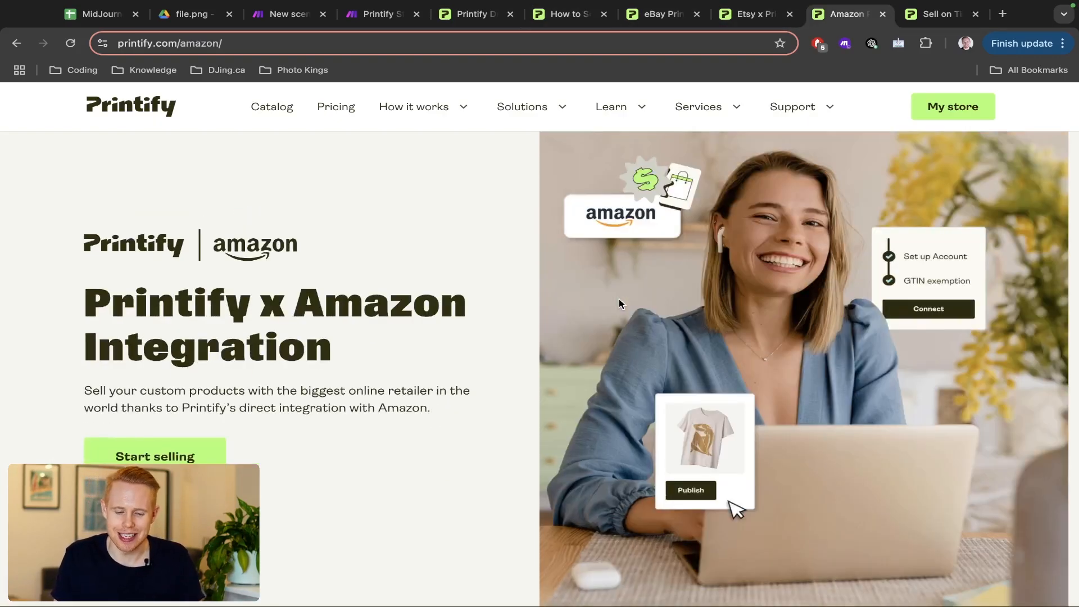
{"action": "key", "text": "ctrl+Tab"}
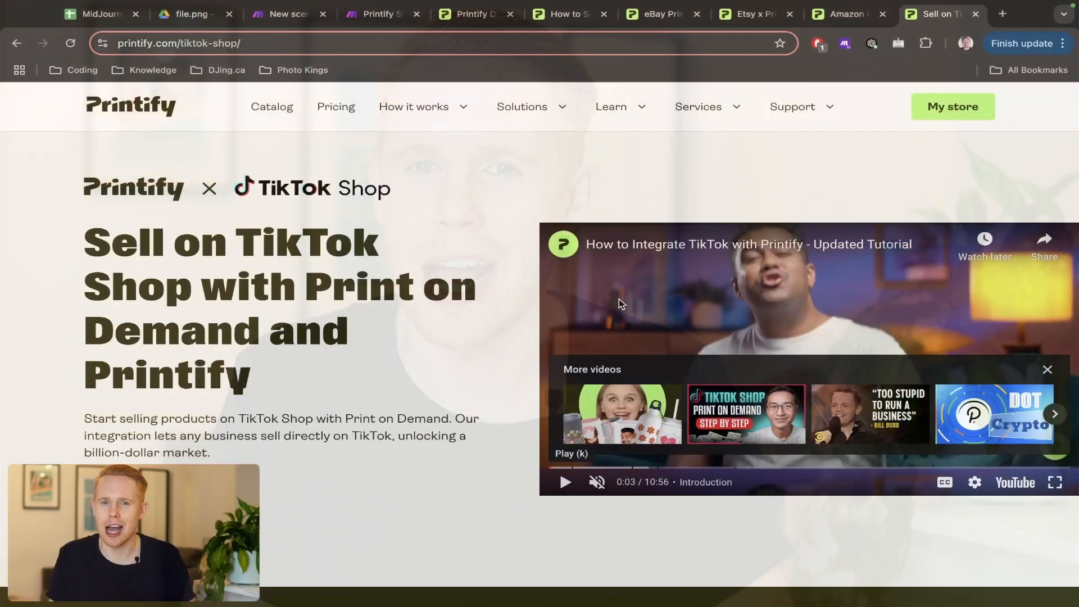
{"action": "key", "text": "super+3"}
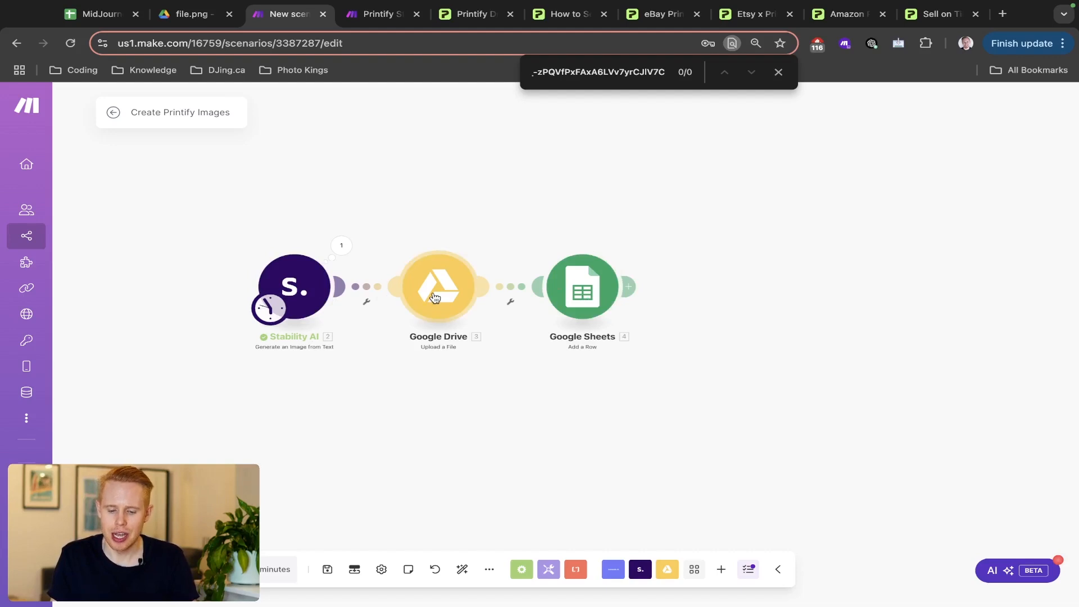
- Match row 5's Drive link to the fox file.png, then select its TRUE Create cell C5
{"action": "key", "text": "super+1"}
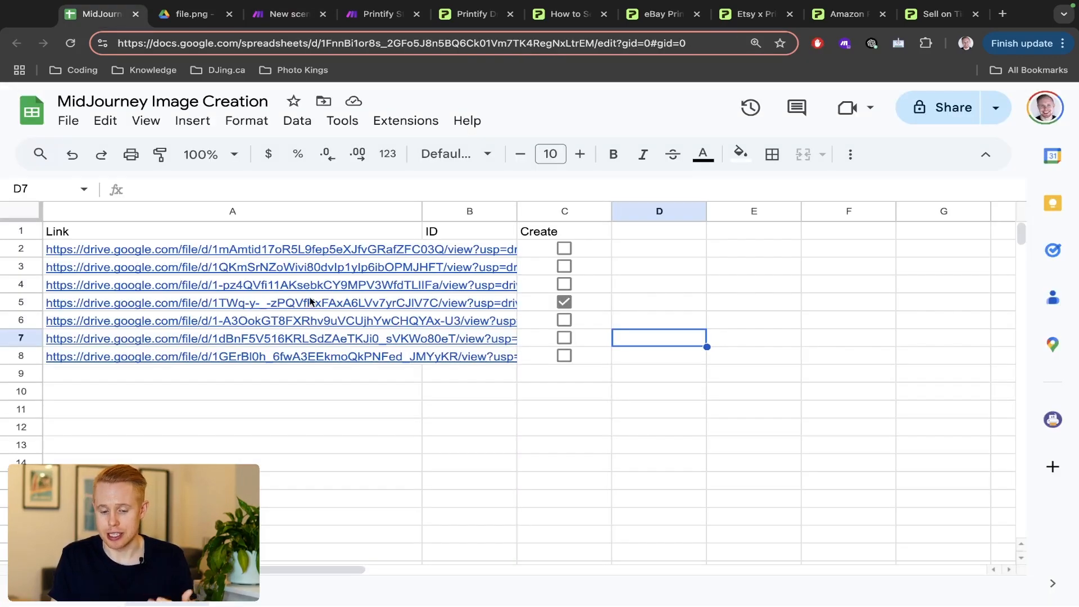
{"action": "mouse_move", "coordinate": [311, 301]}
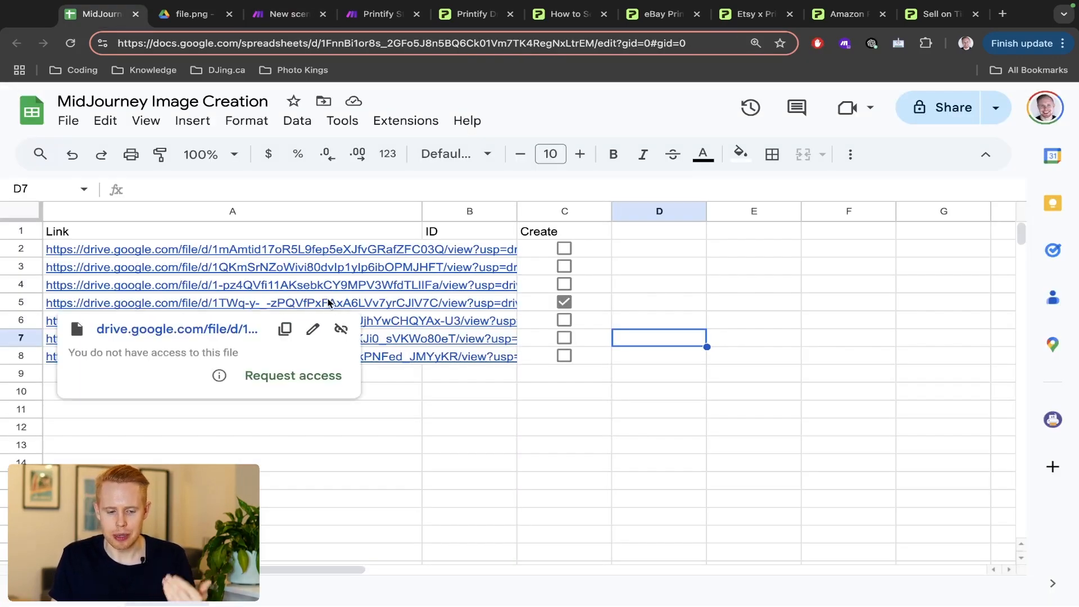
{"action": "key", "text": "super+2"}
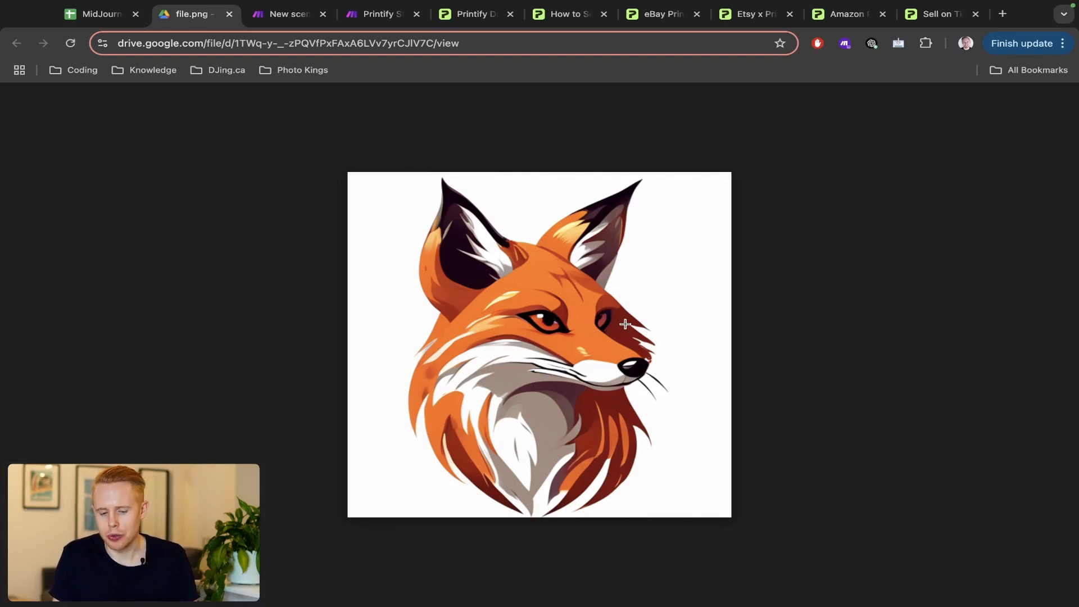
{"action": "key", "text": "ctrl+shift+Tab"}
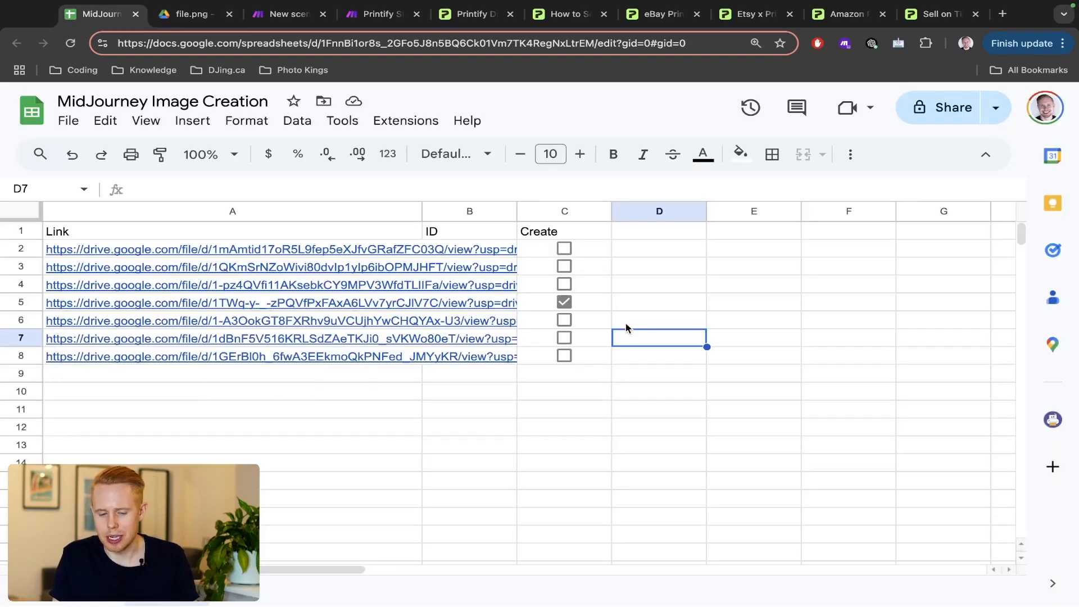
{"action": "left_click", "coordinate": [588, 309]}
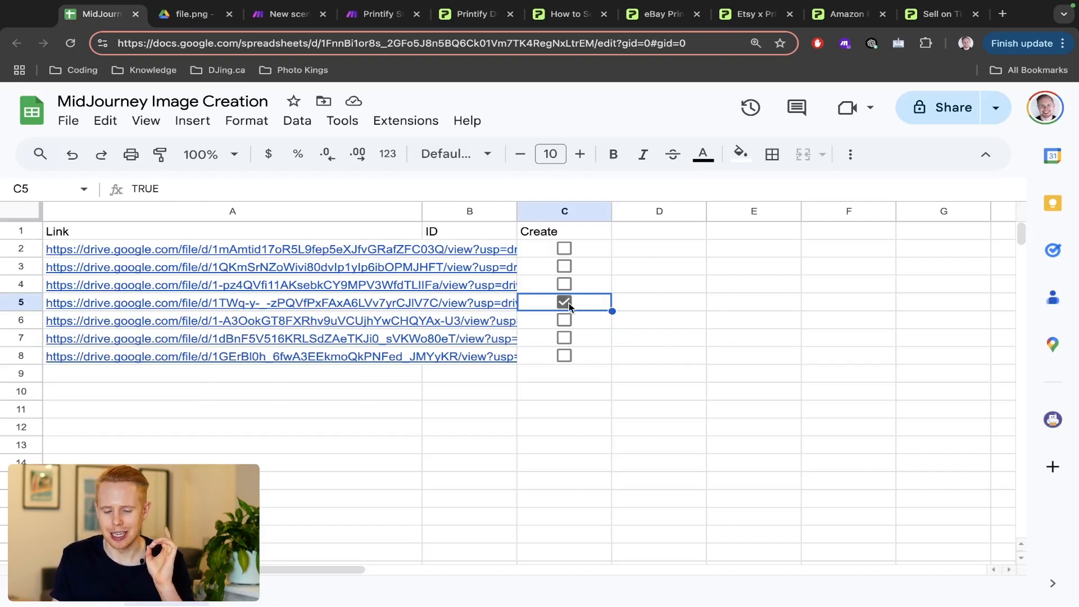
- Inspect the Printify Stable Diffusion modules, select the last five, then return to the fox T-shirt editor
{"action": "key", "text": "ctrl+Tab"}
{"action": "key", "text": "ctrl+Tab"}
{"action": "key", "text": "ctrl+Tab"}
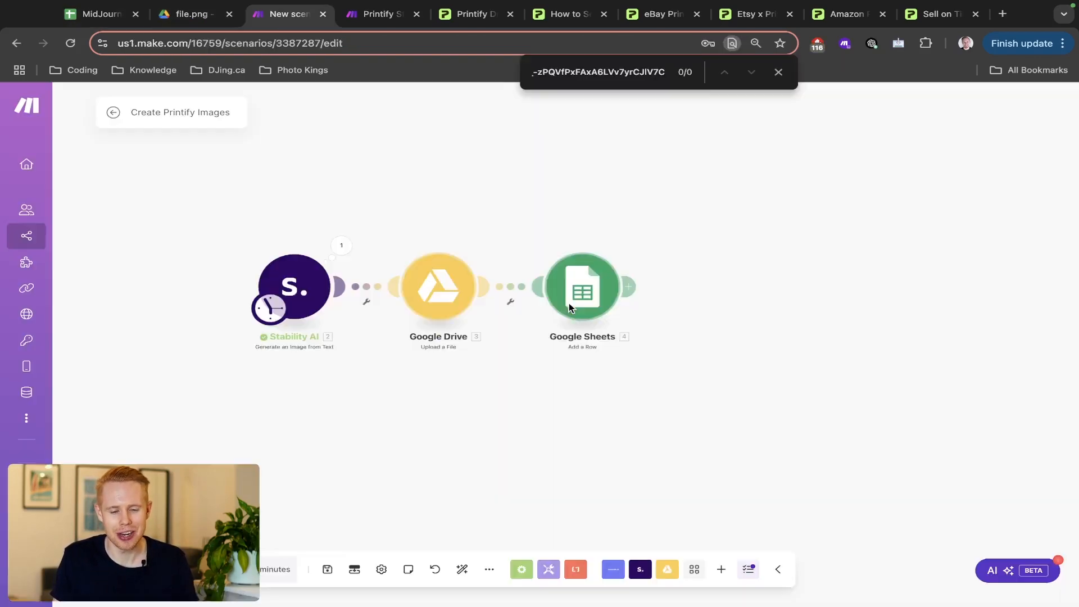
{"action": "scroll", "coordinate": [376, 273], "scroll_direction": "left", "scroll_amount": 7}
{"action": "scroll", "coordinate": [376, 273], "scroll_direction": "down", "scroll_amount": 10}
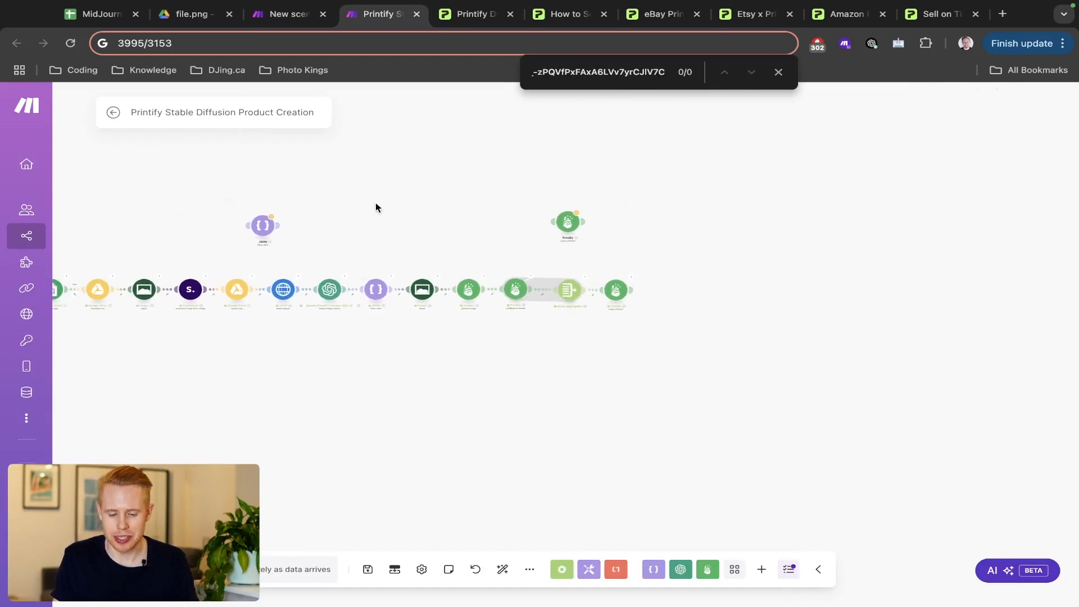
{"action": "left_click_drag", "start_coordinate": [375, 207], "coordinate": [599, 203]}
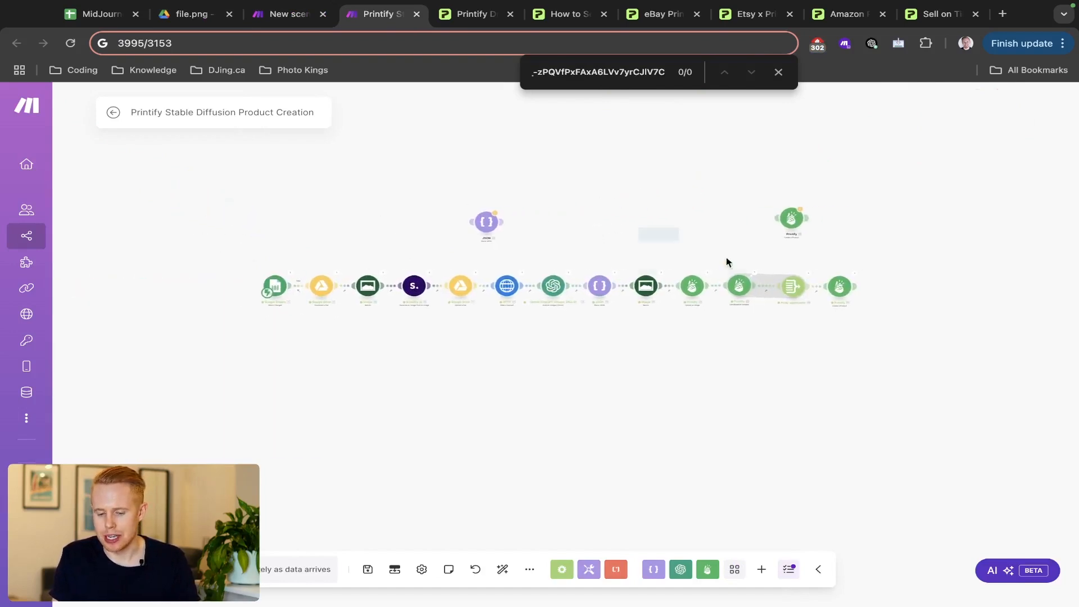
{"action": "left_click_drag", "start_coordinate": [727, 262], "coordinate": [870, 340]}
{"action": "scroll", "coordinate": [870, 340], "scroll_direction": "up", "scroll_amount": 4}
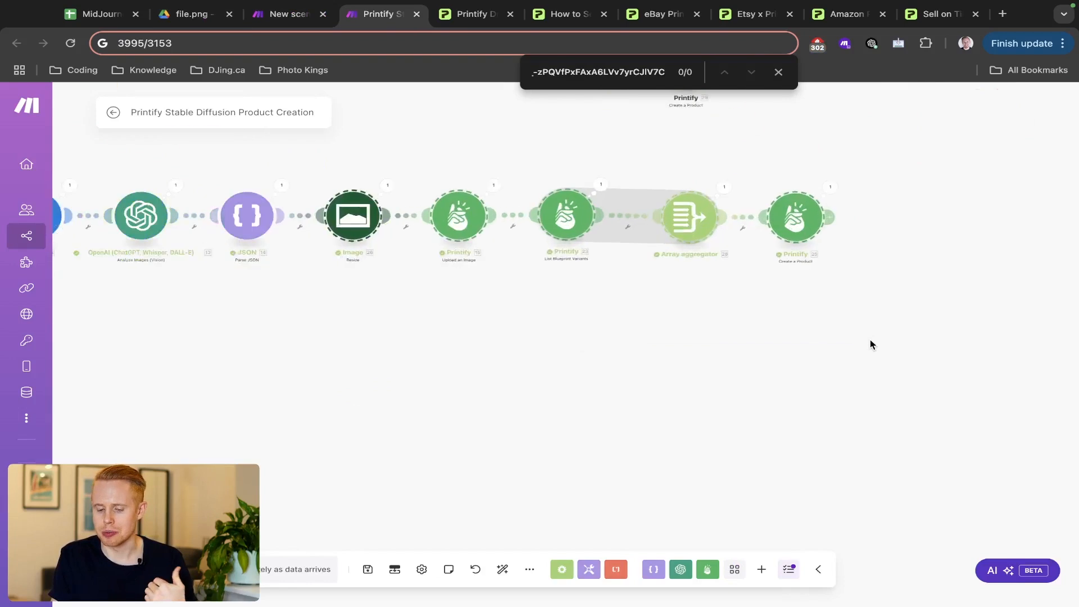
{"action": "scroll", "coordinate": [870, 340], "scroll_direction": "up", "scroll_amount": 5}
{"action": "left_click_drag", "start_coordinate": [713, 350], "coordinate": [723, 505]}
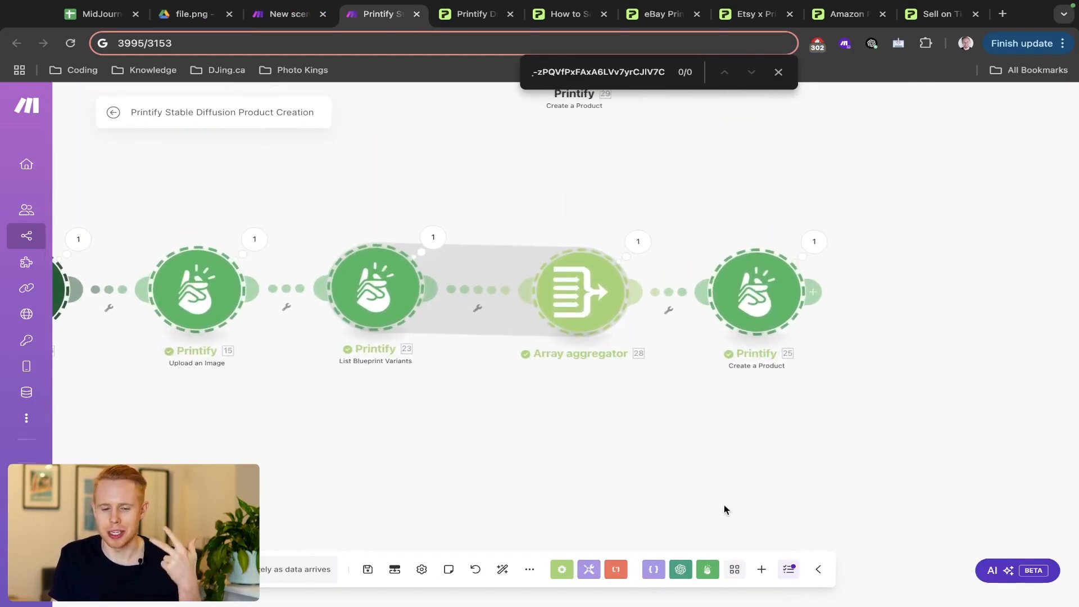
{"action": "key", "text": "ctrl+Tab"}
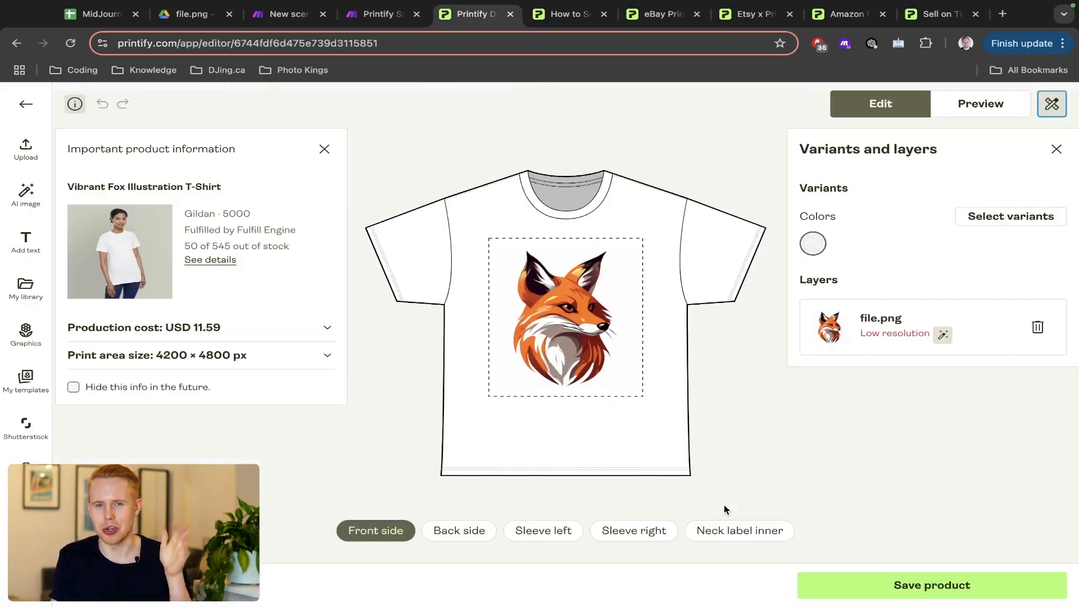
- Switch through the Printify × Shopify and Printify × eBay integration pages
{"action": "key", "text": "ctrl+Tab"}
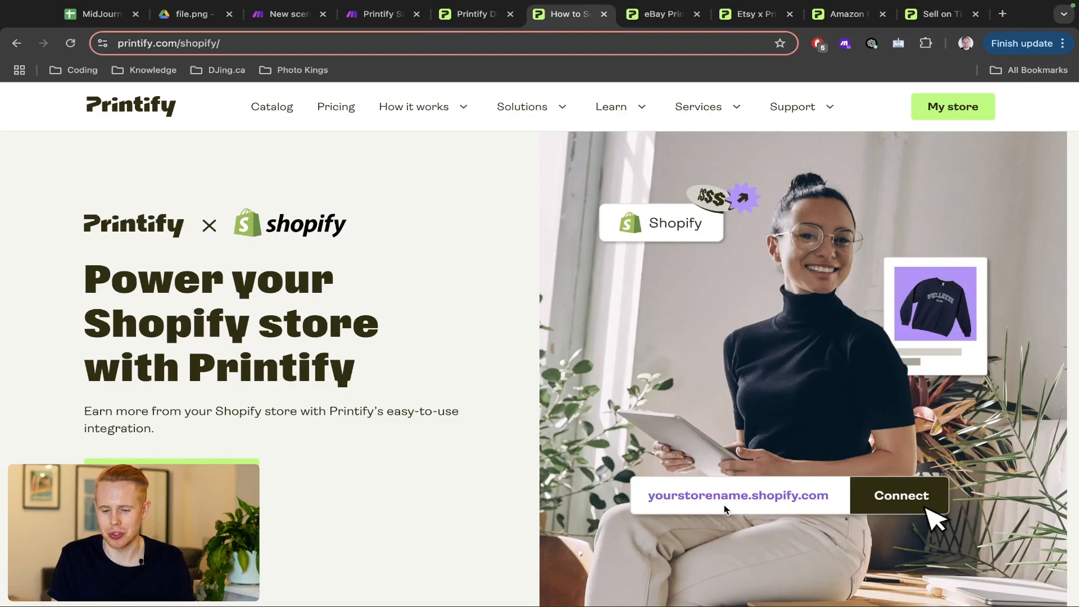
{"action": "key", "text": "ctrl+Tab"}
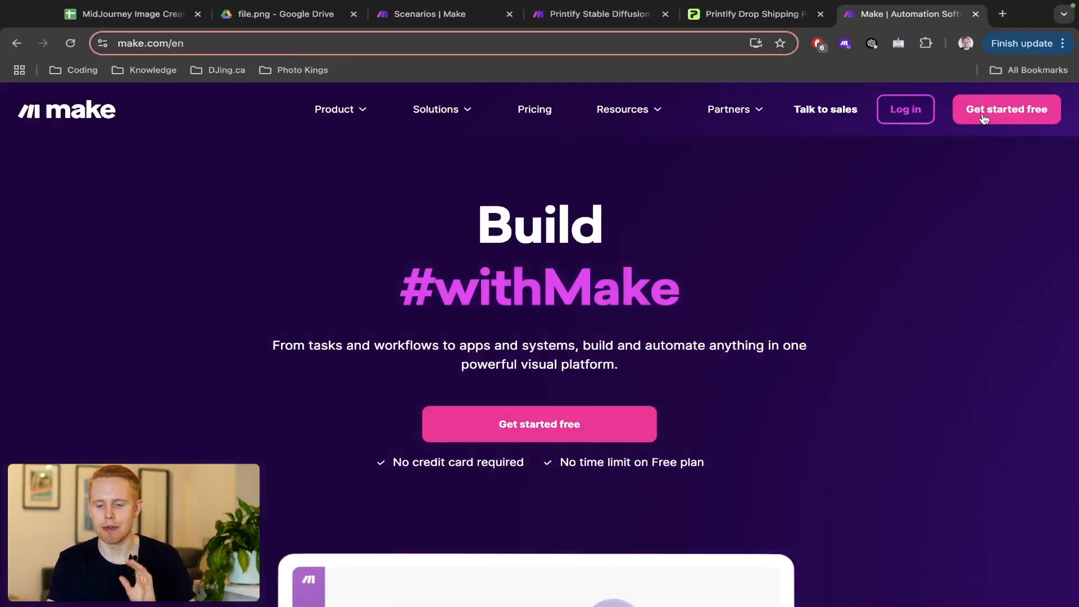
- Create a new Make scenario and drag the MidJourney Image Creation tab beside it
{"action": "key", "text": "super+3"}
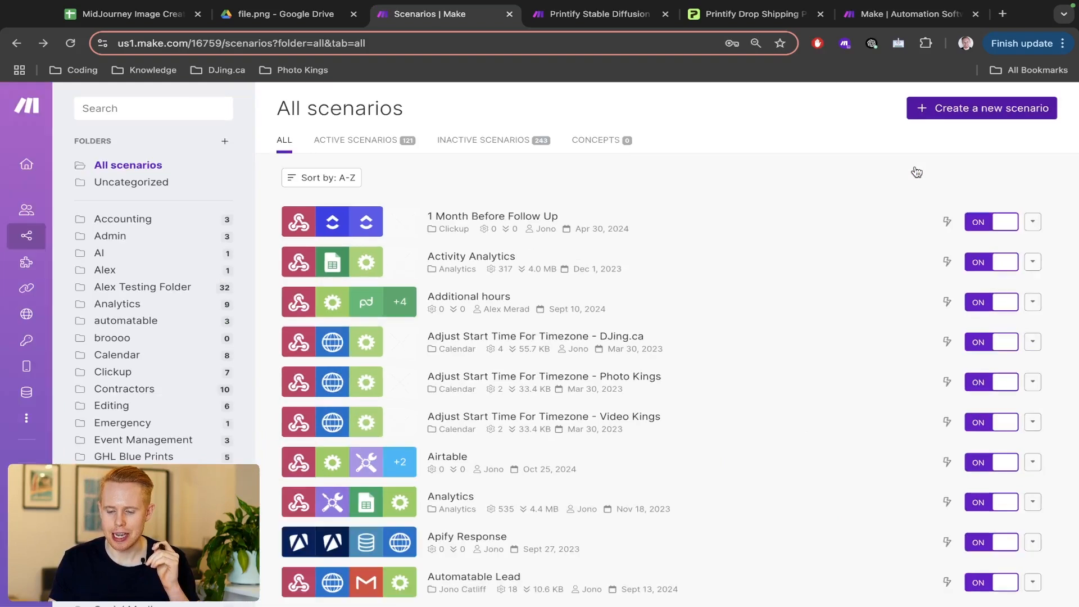
{"action": "left_click", "coordinate": [949, 112]}
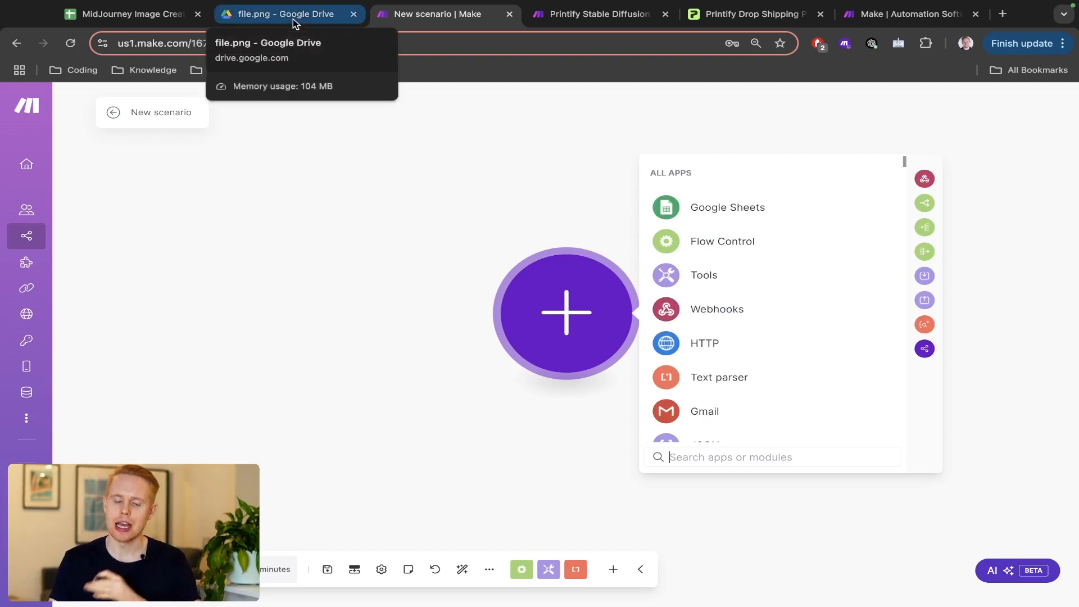
{"action": "left_click", "coordinate": [162, 21]}
{"action": "left_click_drag", "start_coordinate": [156, 17], "coordinate": [419, 20]}
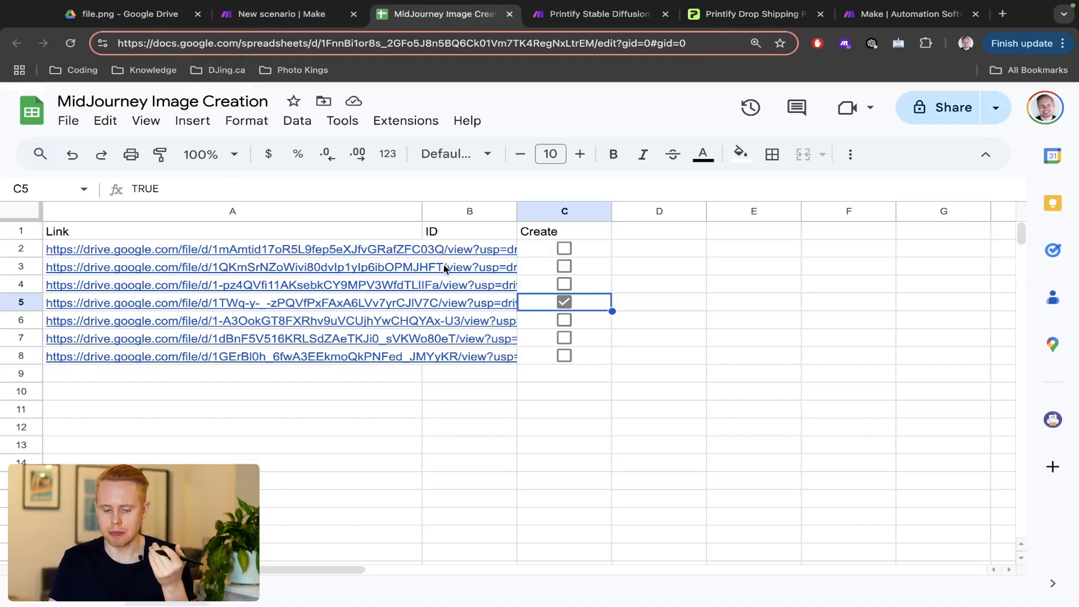
- Open and close the linked images in rows 2, 3 and 4 to check each one
{"action": "left_click", "coordinate": [342, 252]}
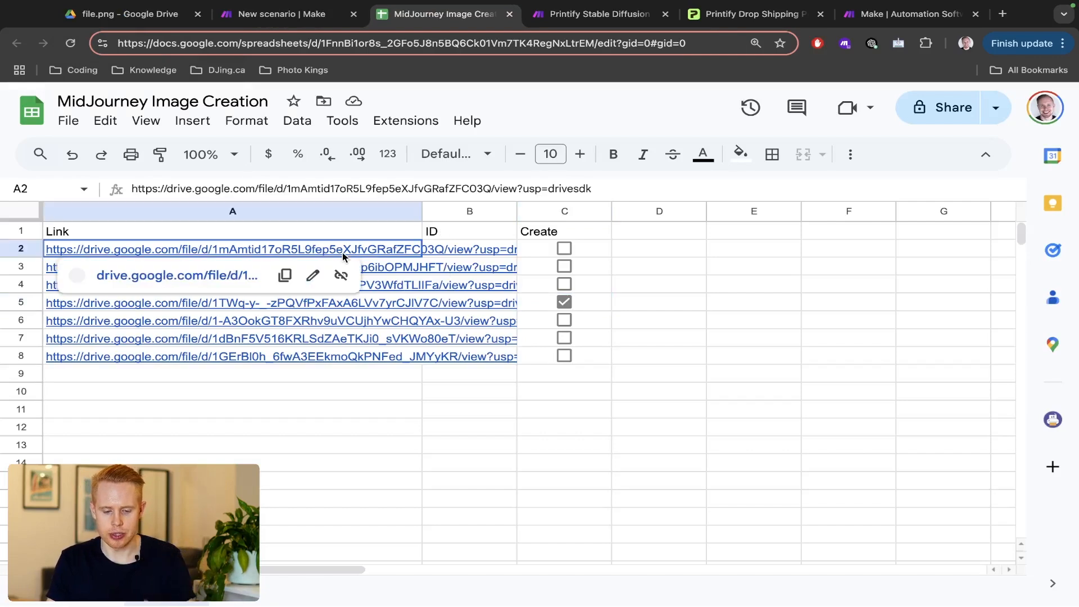
{"action": "left_click", "coordinate": [245, 283]}
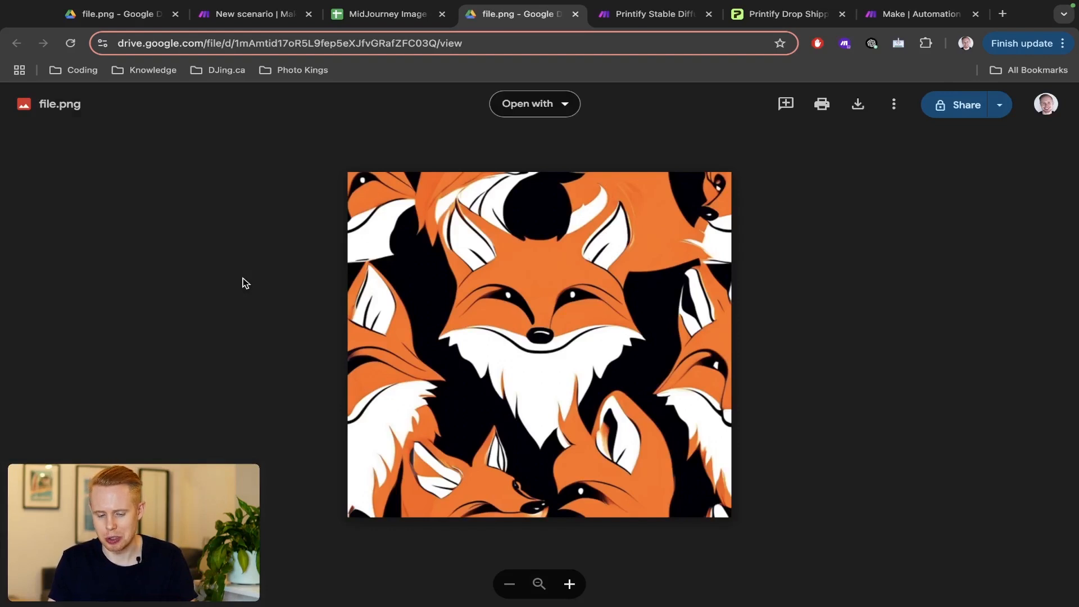
{"action": "key", "text": "super+w"}
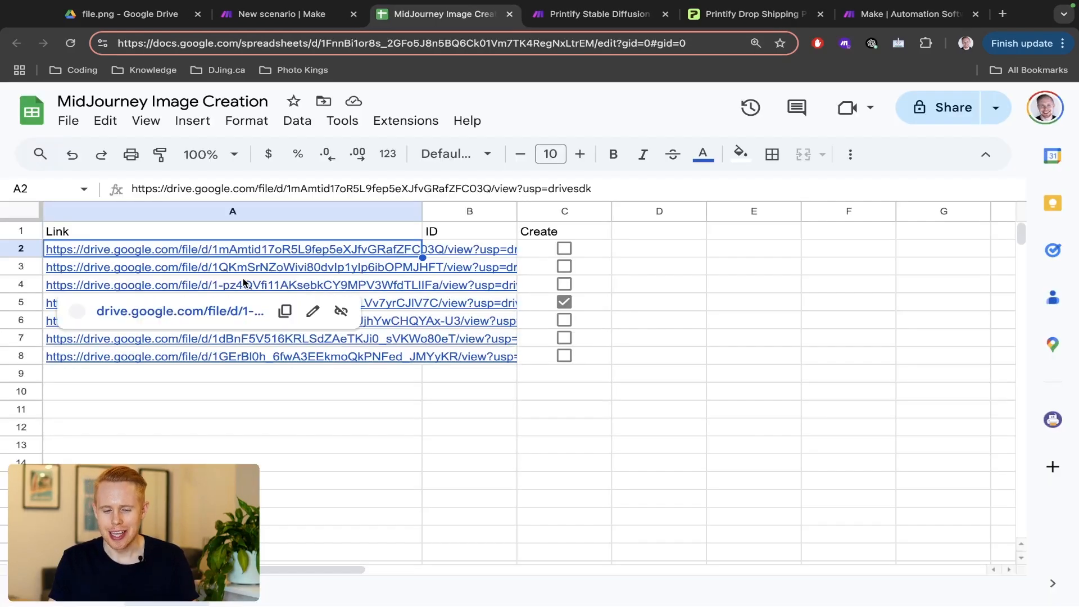
{"action": "left_click", "coordinate": [234, 272]}
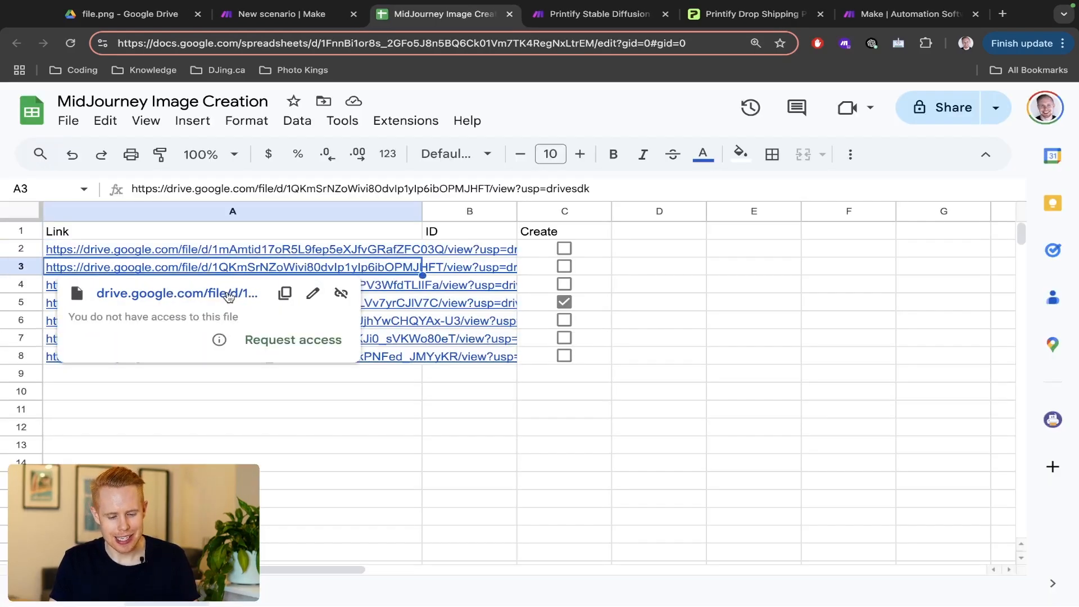
{"action": "left_click", "coordinate": [229, 295]}
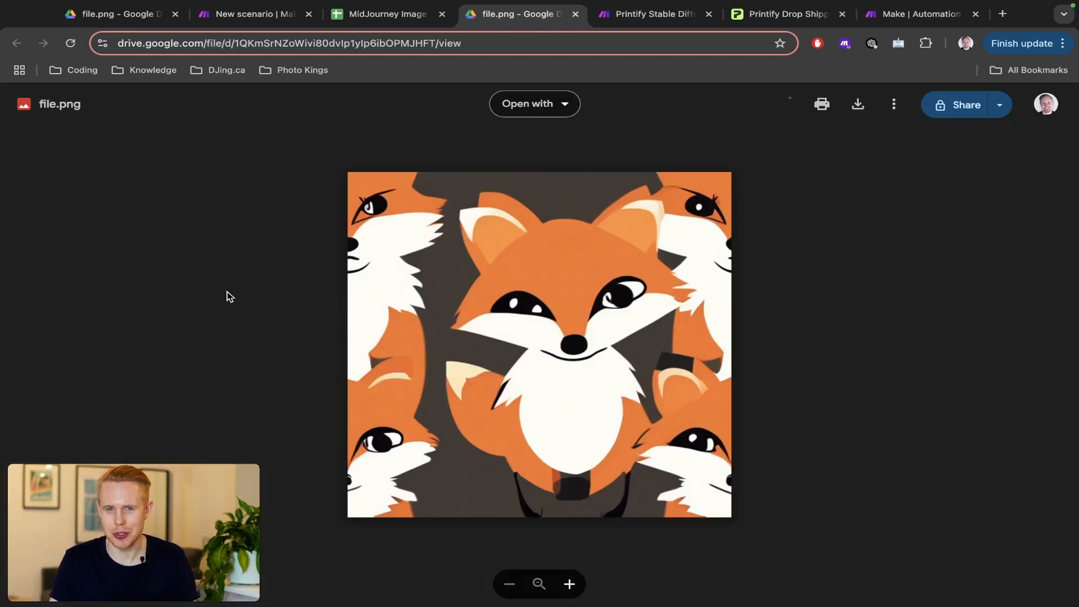
{"action": "key", "text": "ctrl+w"}
{"action": "left_click", "coordinate": [214, 289]}
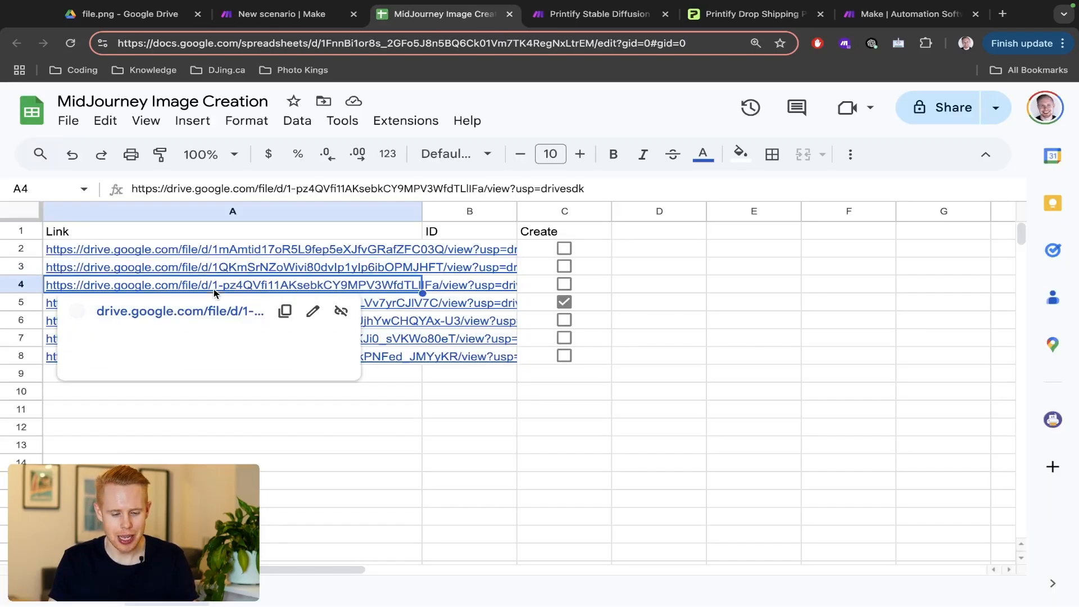
{"action": "left_click", "coordinate": [209, 310]}
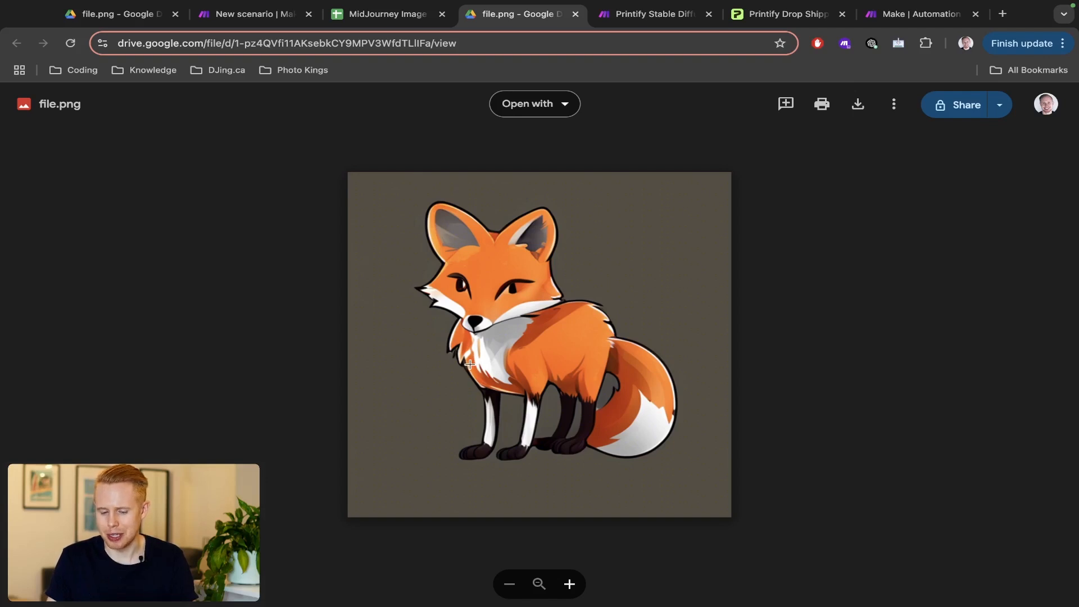
{"action": "key", "text": "super+w"}
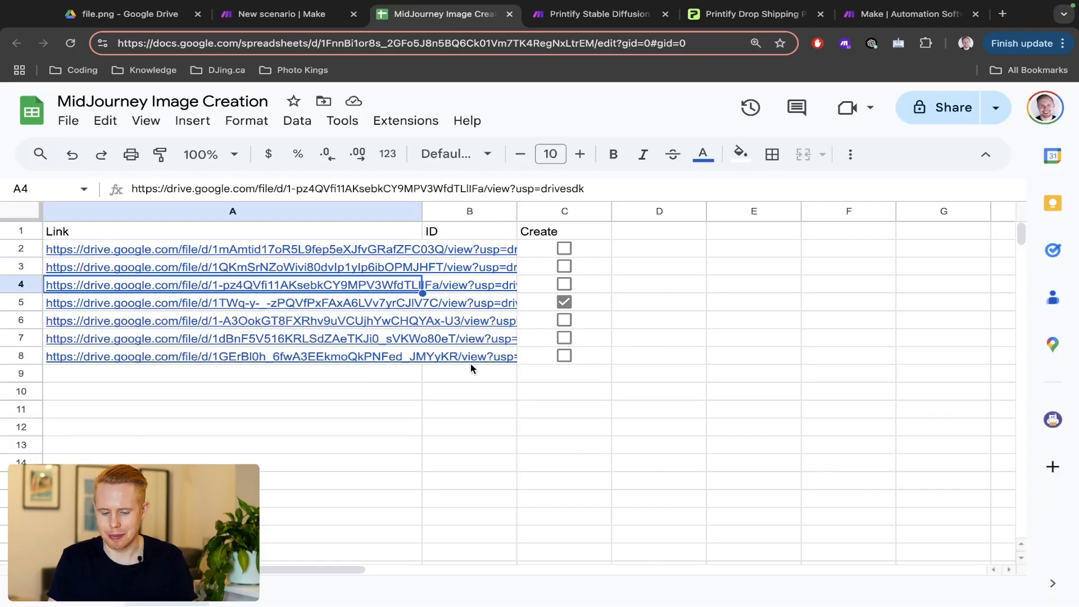
- View row 5's fox image, then move to the Printify Stable Diffusion scenario
{"action": "left_click", "coordinate": [312, 303]}
{"action": "left_click", "coordinate": [230, 325]}
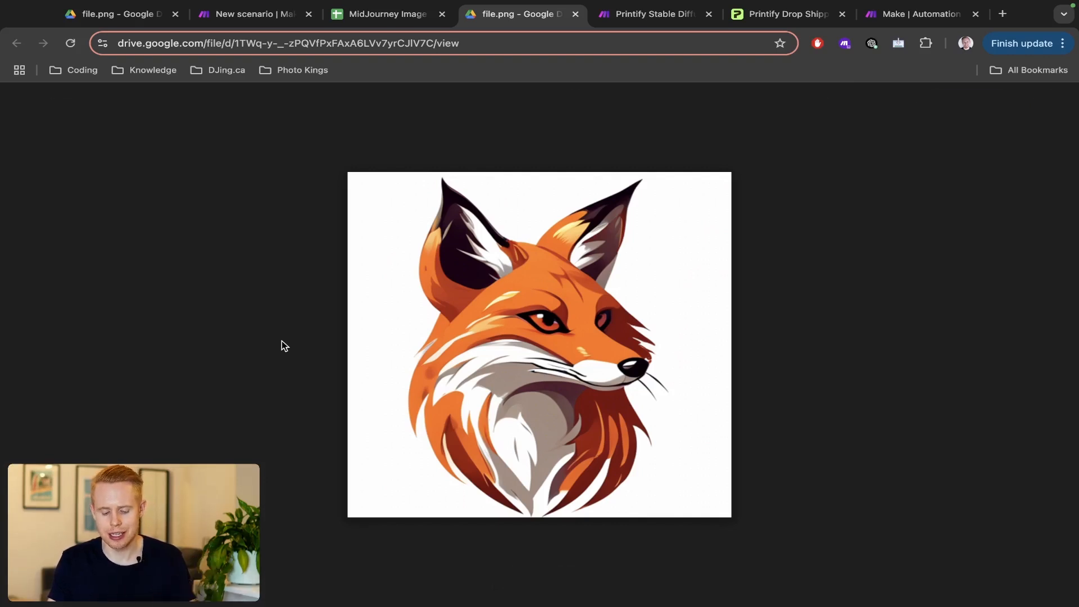
{"action": "key", "text": "super+w"}
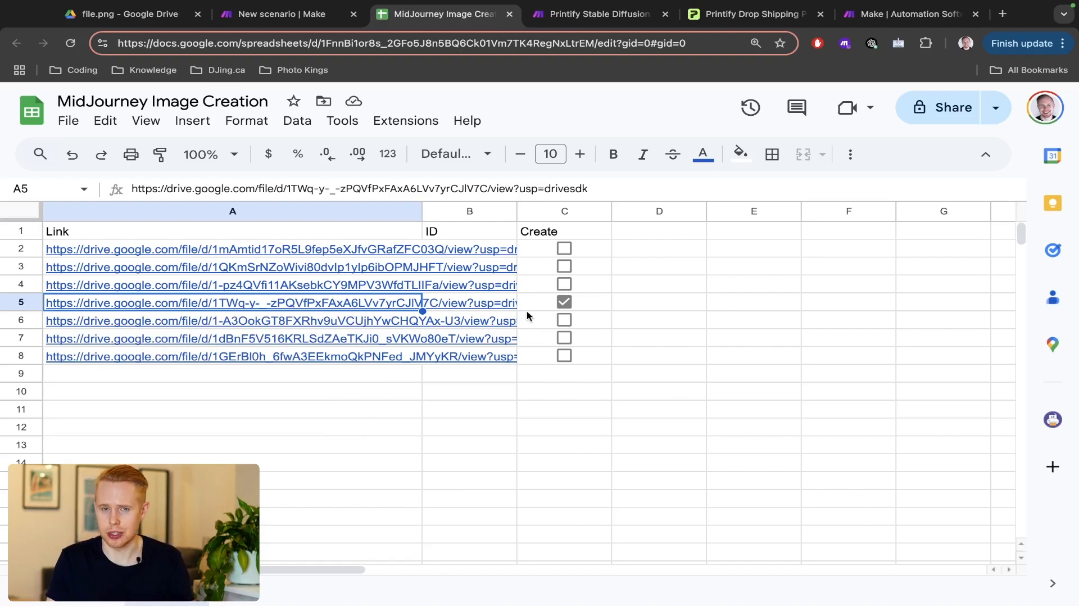
{"action": "key", "text": "ctrl+Tab"}
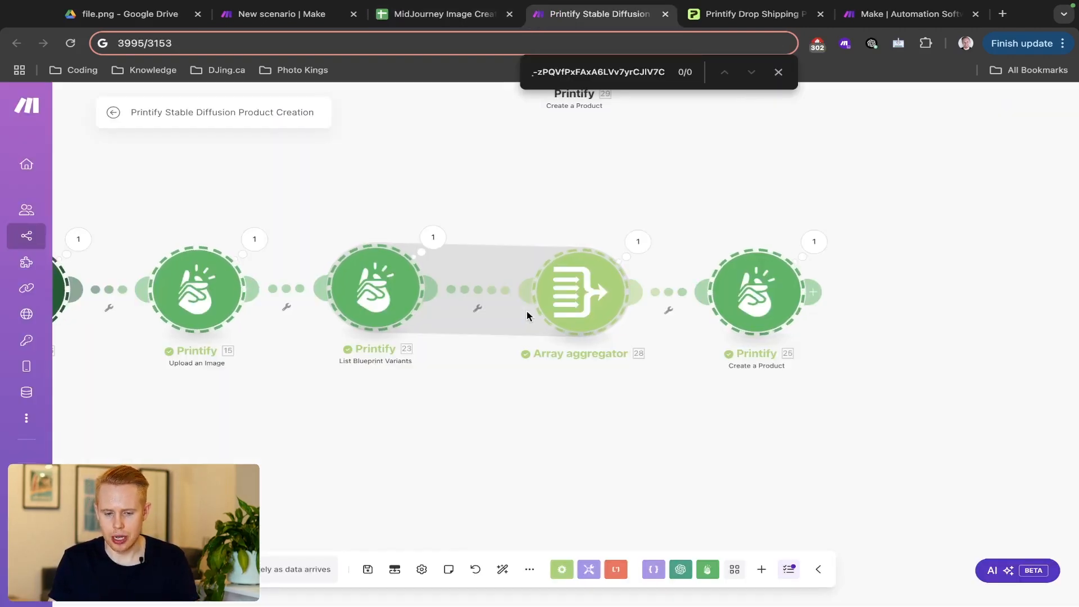
- In the new scenario's module picker, search for chatgpt, stability and leonardo
{"action": "key", "text": "ctrl+Tab"}
{"action": "key", "text": "ctrl+Tab"}
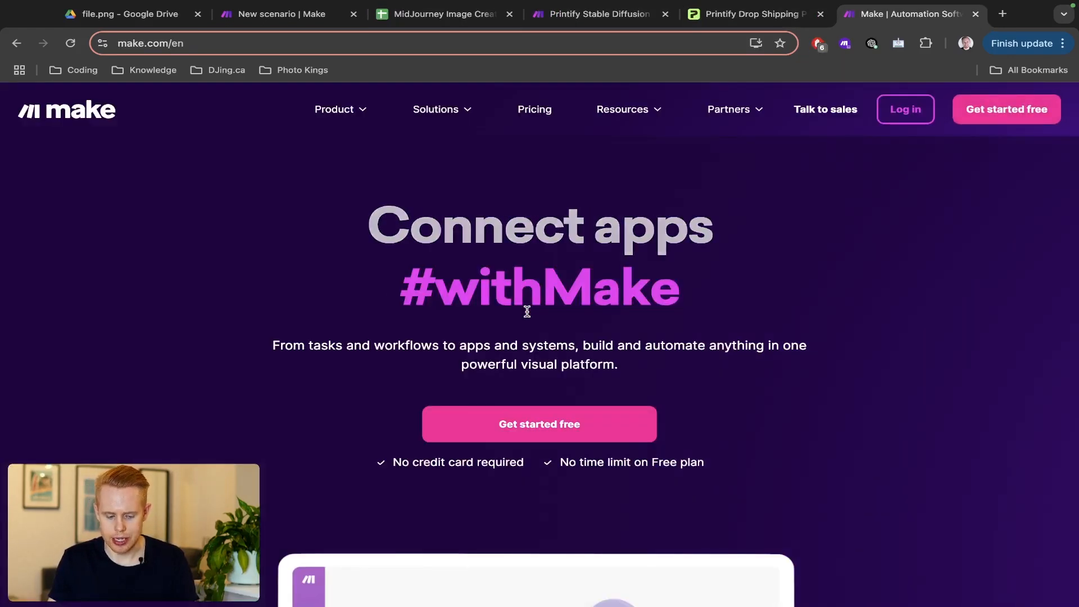
{"action": "key", "text": "ctrl+Tab"}
{"action": "key", "text": "ctrl+Tab"}
{"action": "left_click_drag", "start_coordinate": [291, 23], "coordinate": [325, 23]}
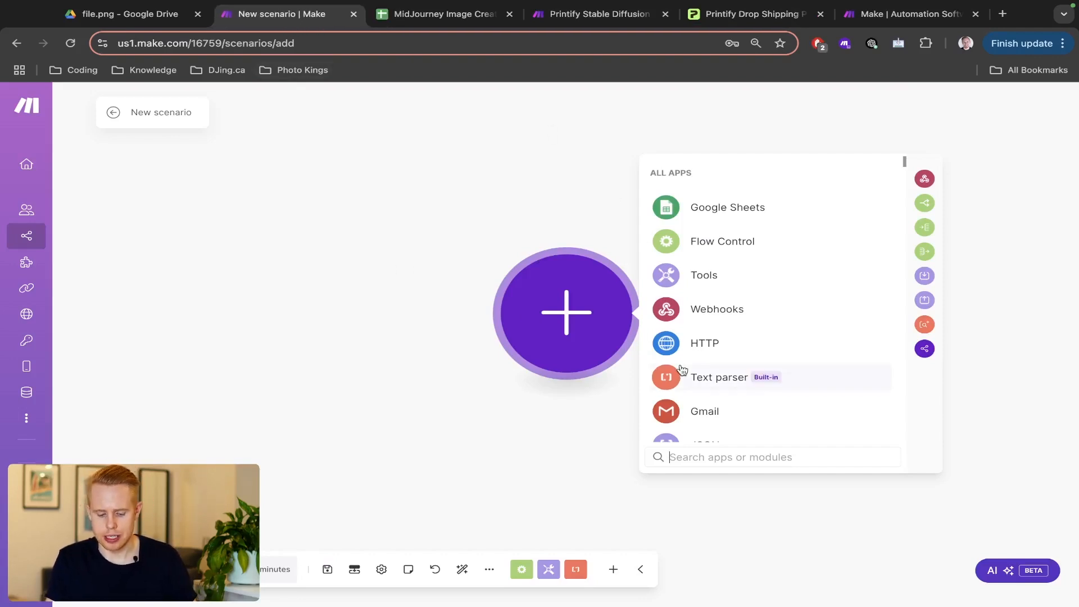
{"action": "type", "text": "chatgpt"}
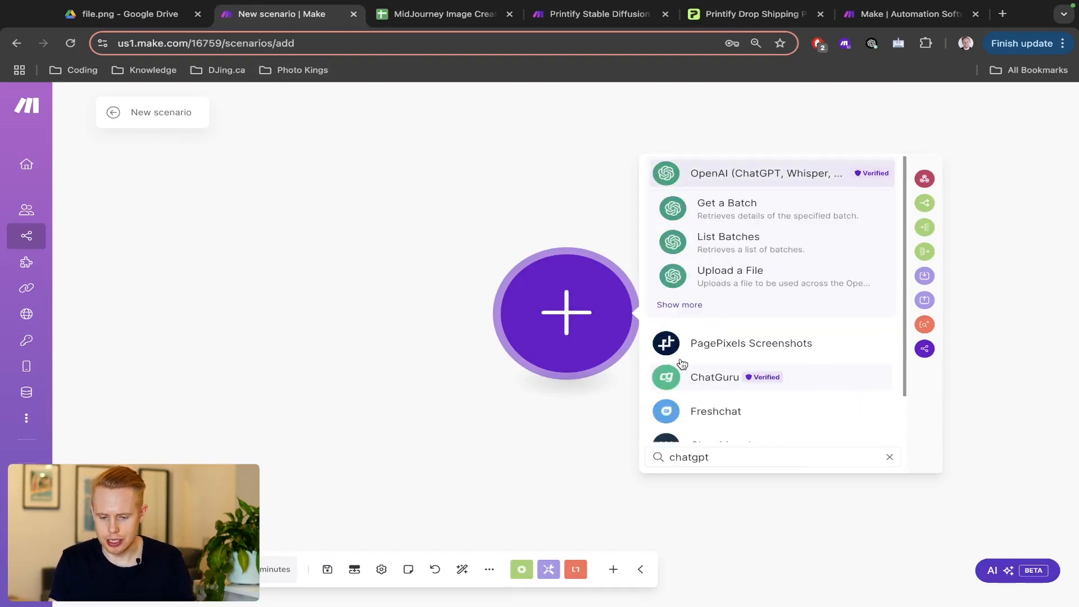
{"action": "key", "text": "super+a"}
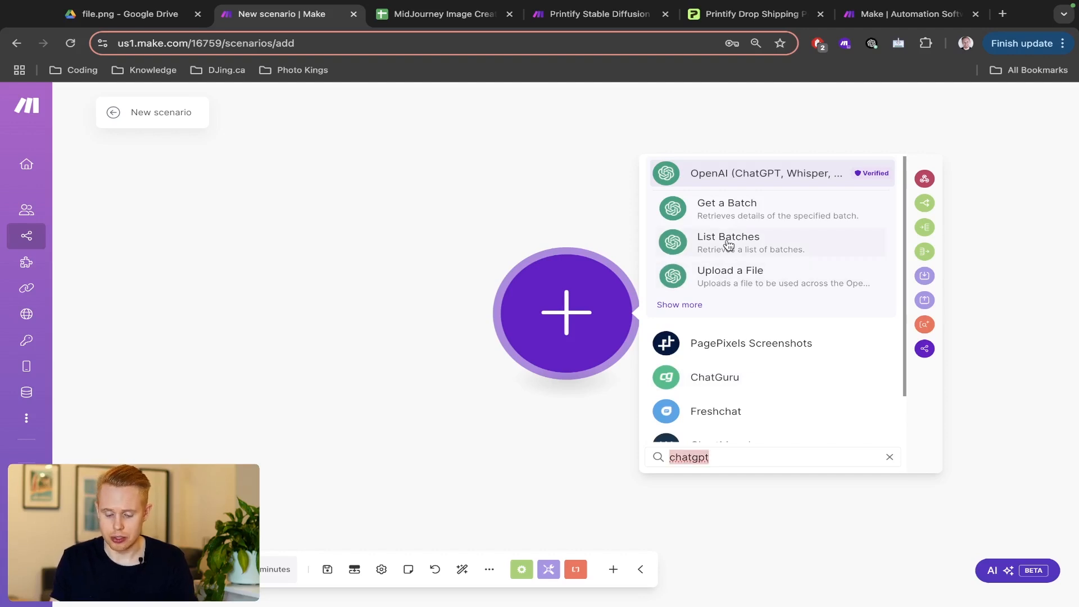
{"action": "type", "text": "stability"}
{"action": "key", "text": "super+a"}
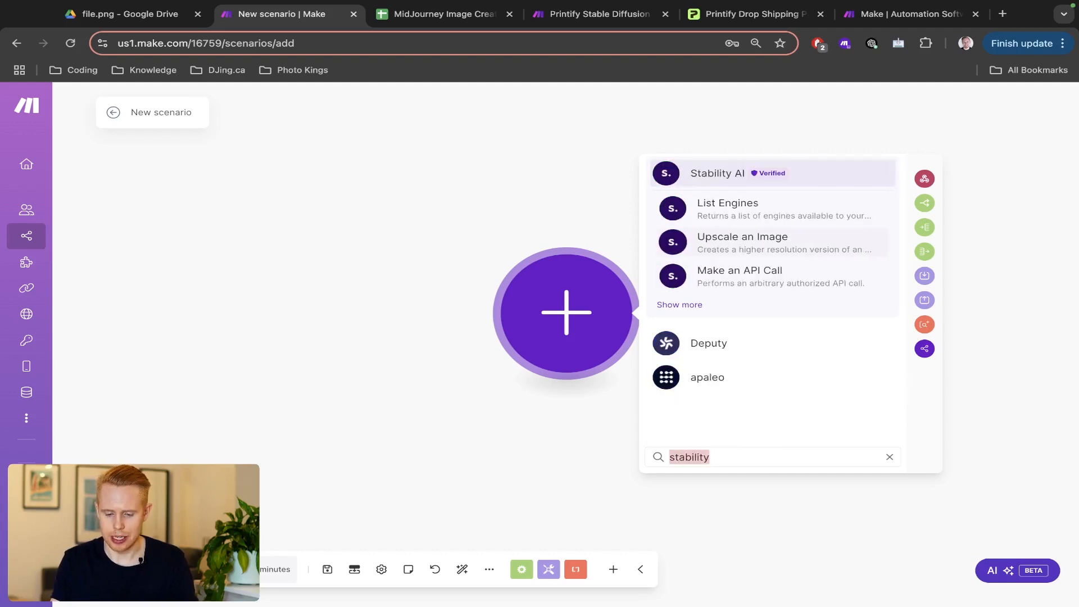
{"action": "type", "text": "leonardi"}
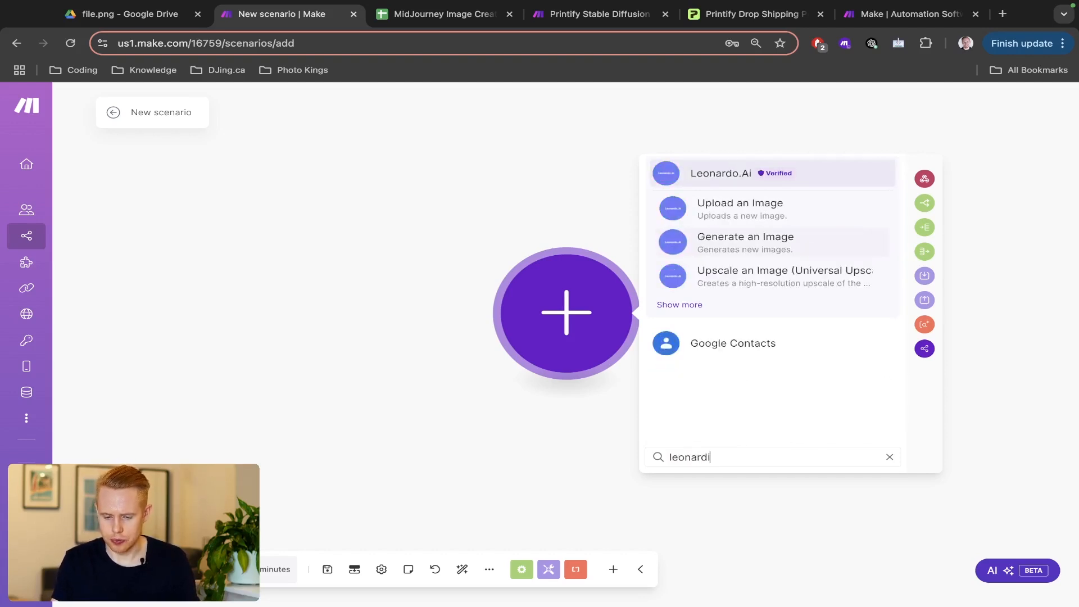
{"action": "key", "text": "BackSpace"}
{"action": "type", "text": "o"}
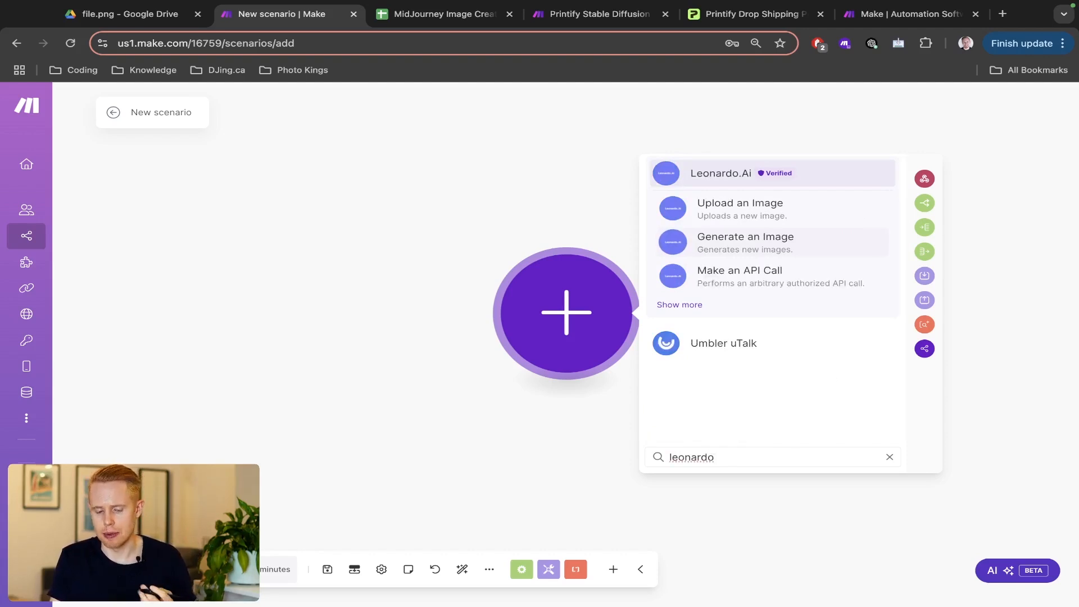
{"action": "key", "text": "super+BackSpace"}
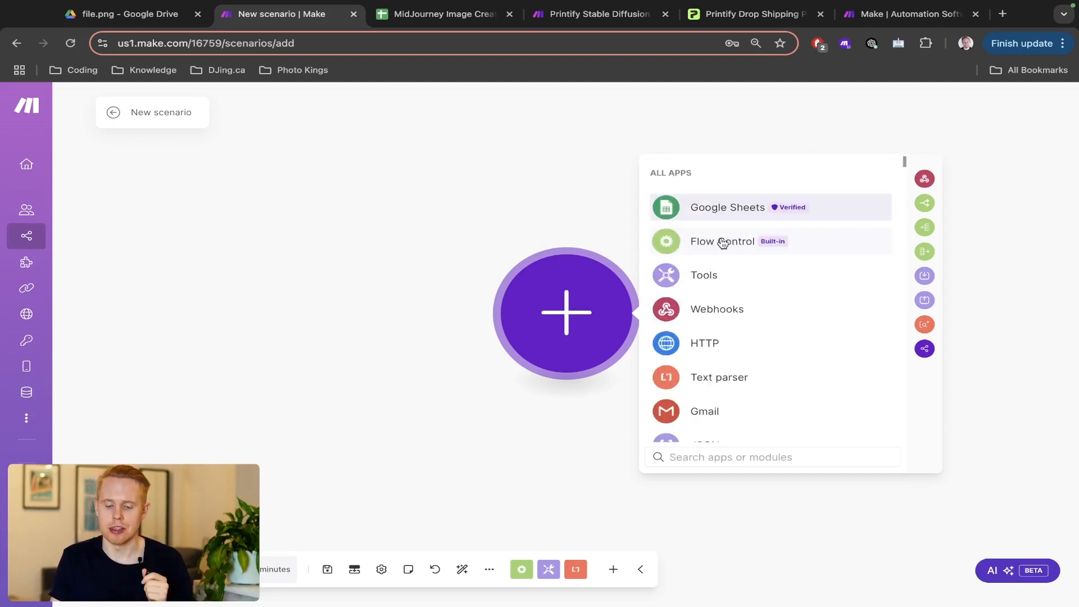
- Browse the Google Sheets modules, then return to the MidJourney Image Creation spreadsheet
{"action": "left_click", "coordinate": [697, 211]}
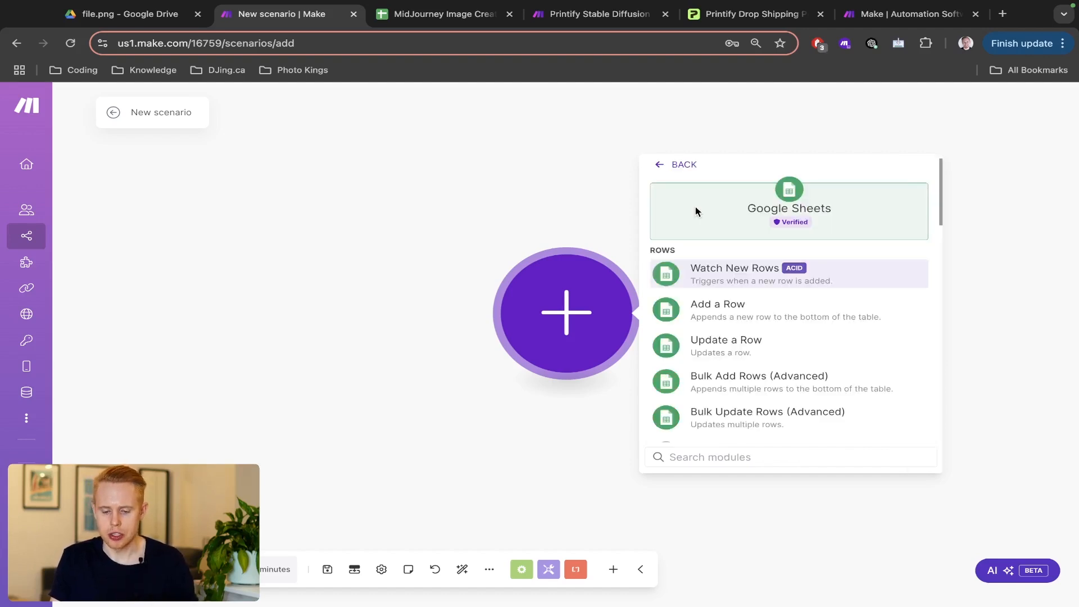
{"action": "scroll", "coordinate": [738, 272], "scroll_direction": "down", "scroll_amount": 10}
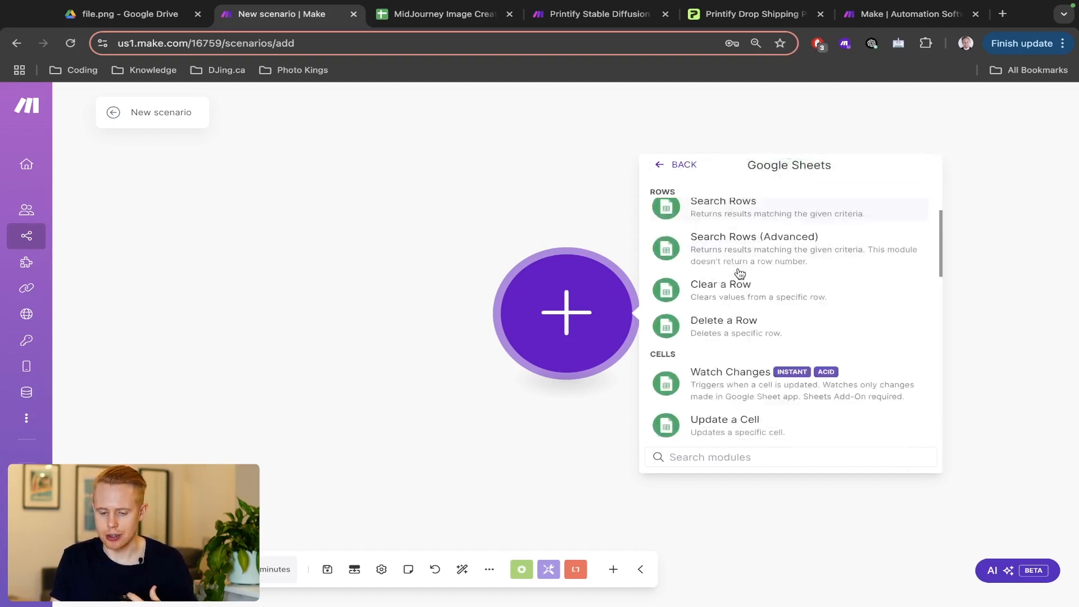
{"action": "scroll", "coordinate": [738, 271], "scroll_direction": "up", "scroll_amount": 6}
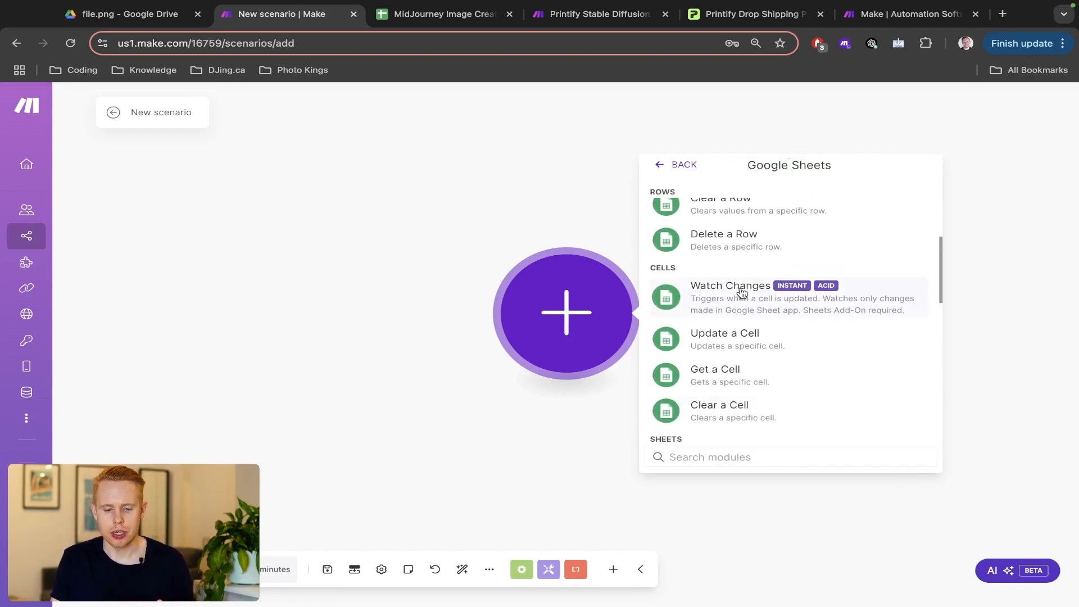
{"action": "left_click", "coordinate": [418, 19]}
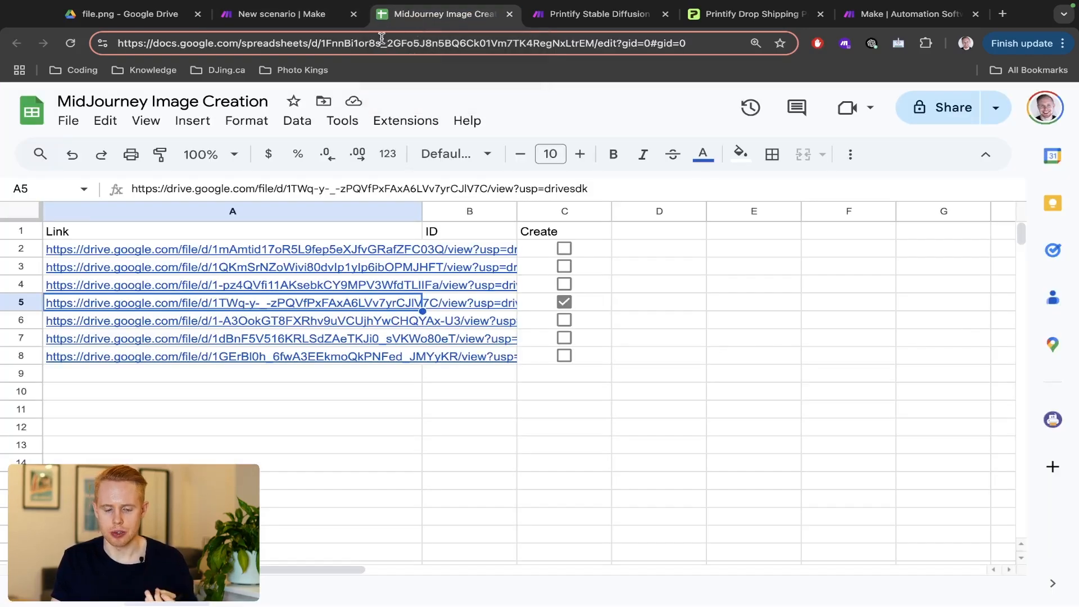
- Open sheets.google.com in a new tab and reorder it and the MidJourney spreadsheet tab
{"action": "mouse_move", "coordinate": [414, 288]}
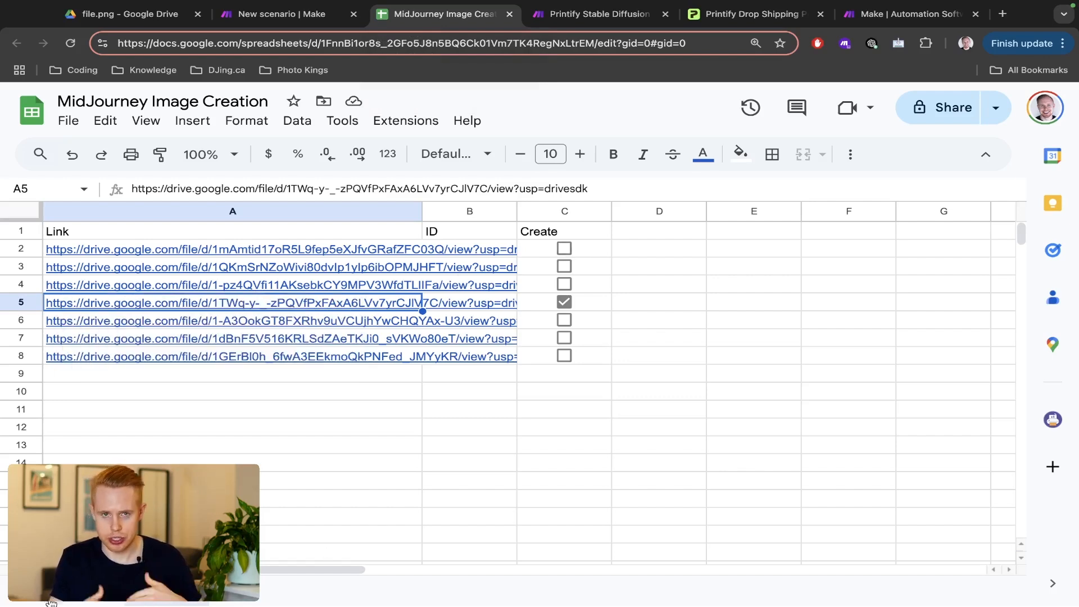
{"action": "key", "text": "super+t"}
{"action": "type", "text": "sh"}
{"action": "key", "text": "Return"}
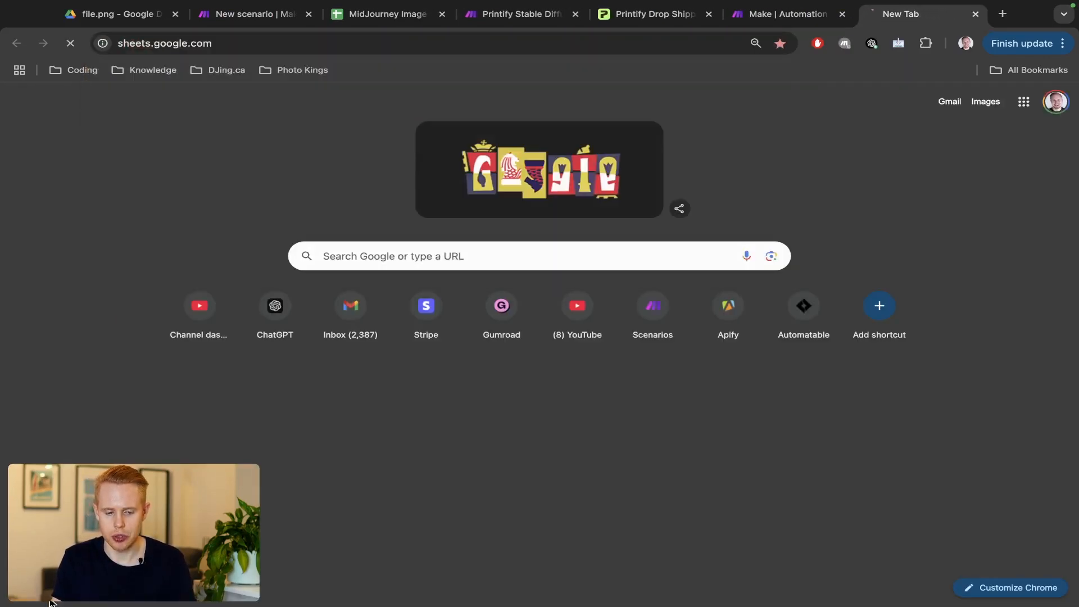
{"action": "left_click_drag", "start_coordinate": [898, 21], "coordinate": [955, 15]}
{"action": "left_click", "coordinate": [343, 16]}
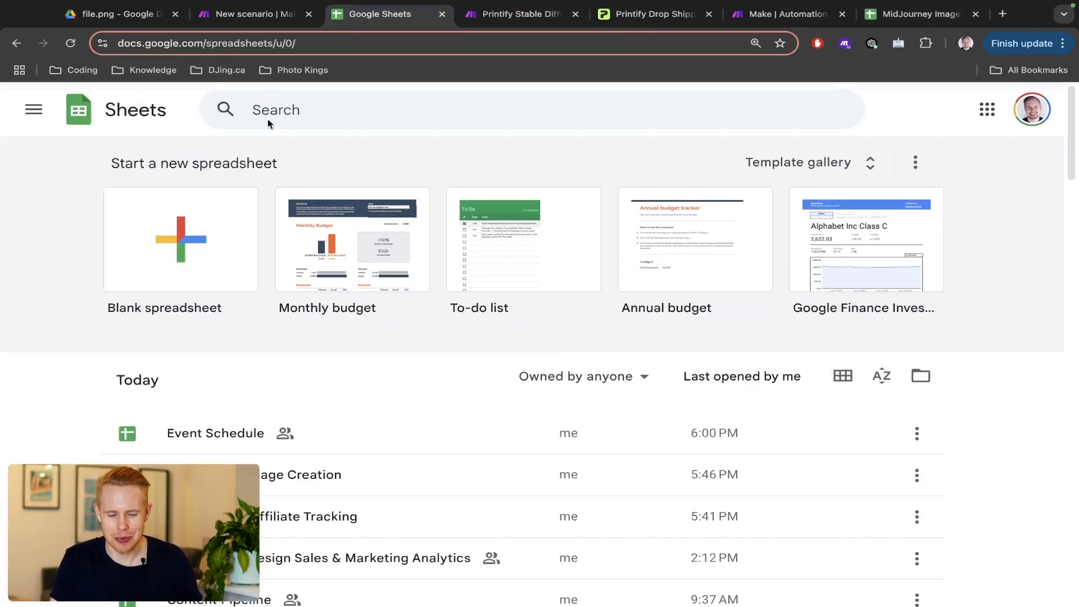
- Create a blank spreadsheet and title it 'Printify'
{"action": "left_click", "coordinate": [180, 253]}
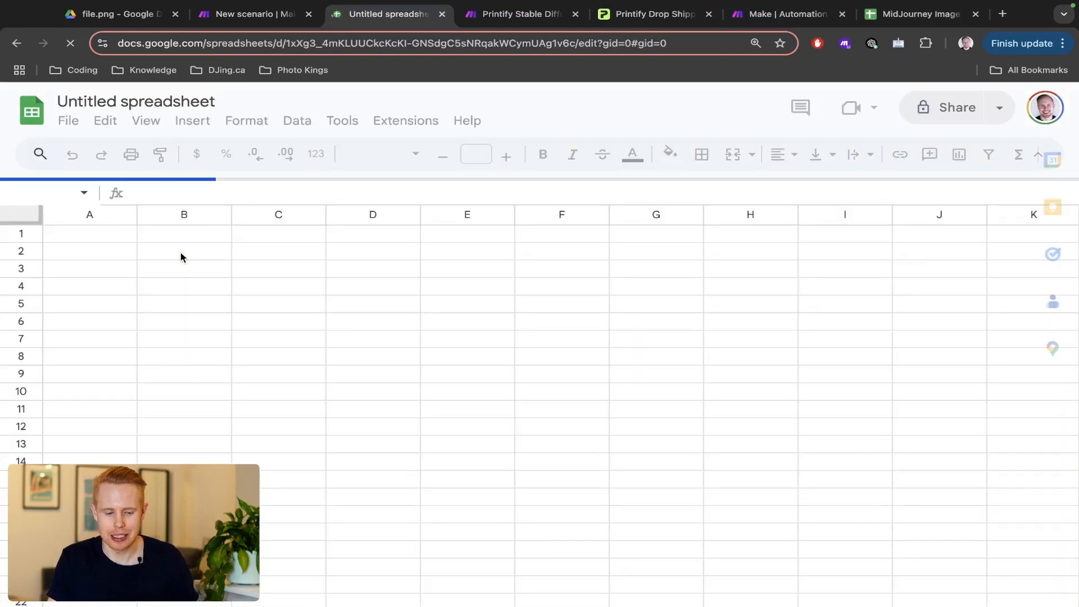
{"action": "left_click", "coordinate": [123, 101]}
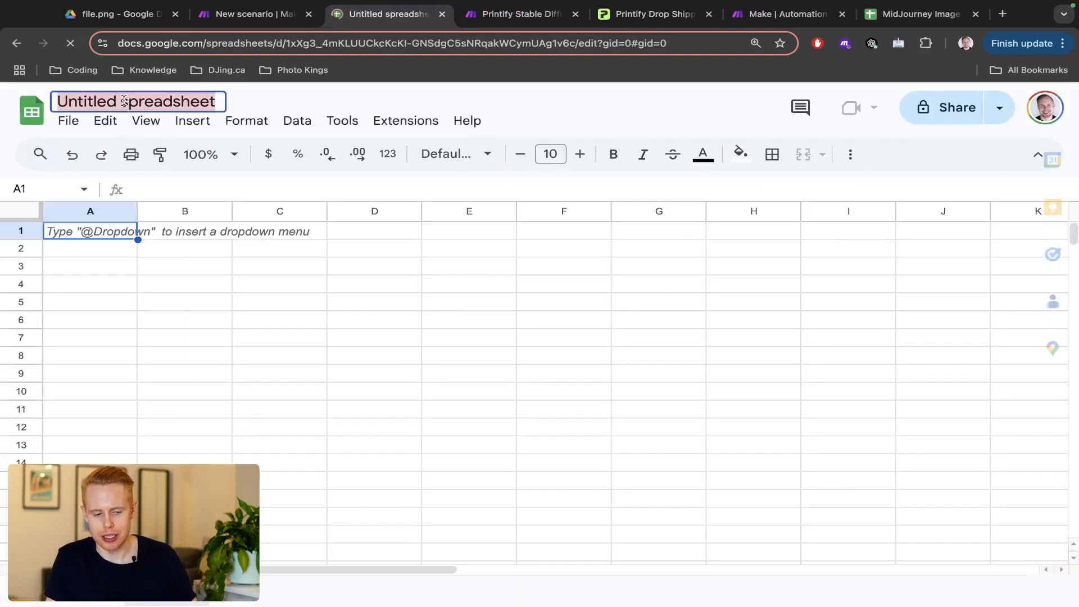
{"action": "type", "text": "P"}
{"action": "left_click", "coordinate": [124, 101]}
{"action": "type", "text": "Printify"}
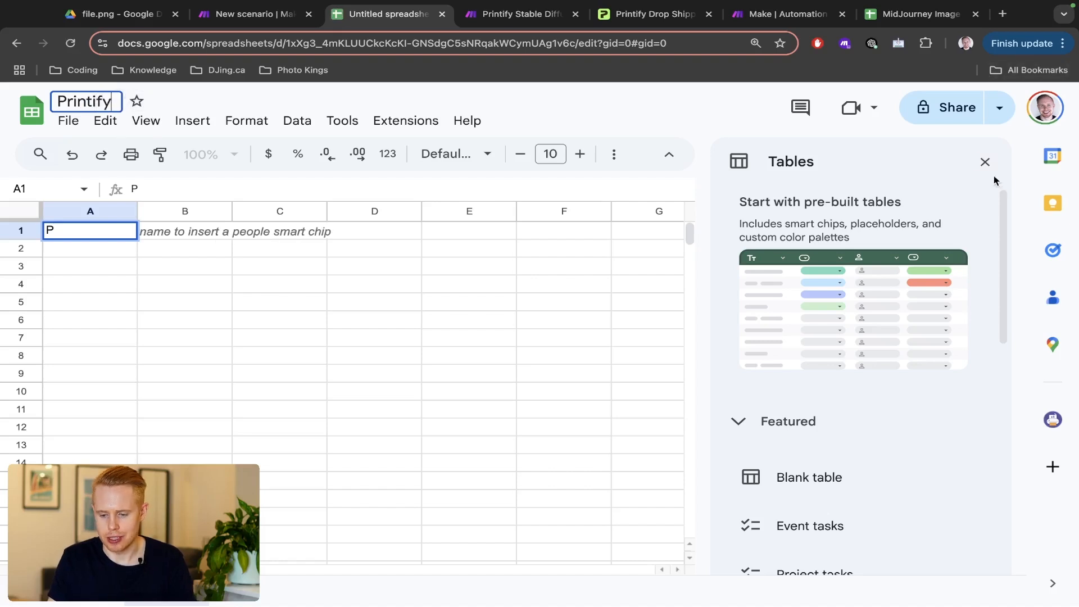
{"action": "left_click", "coordinate": [985, 162]}
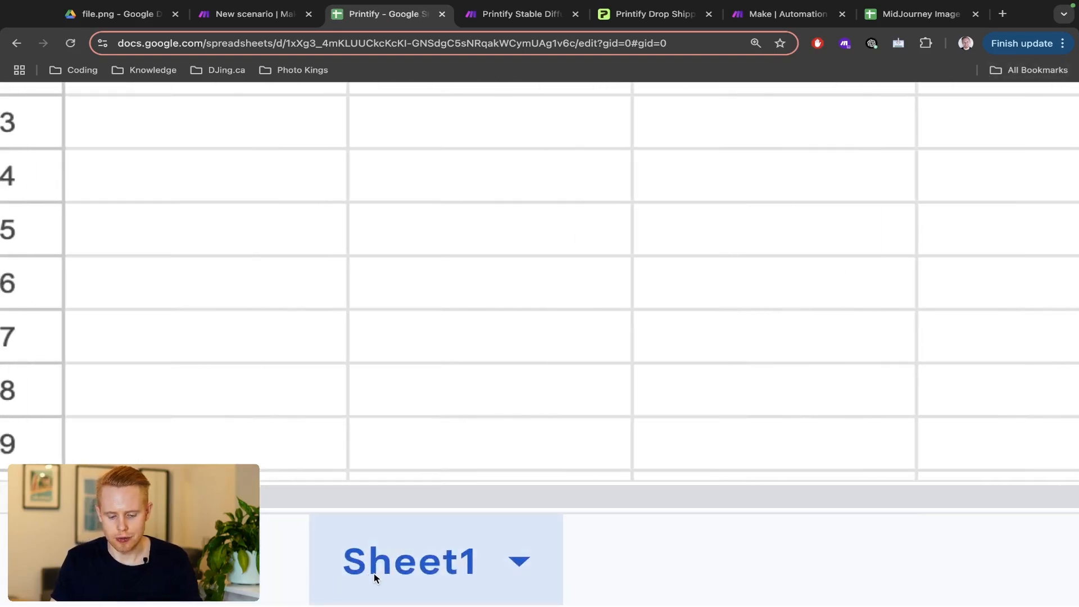
- Rename the first sheet to 'Products' and add a second sheet named 'Ideas'
{"action": "type", "text": "P"}
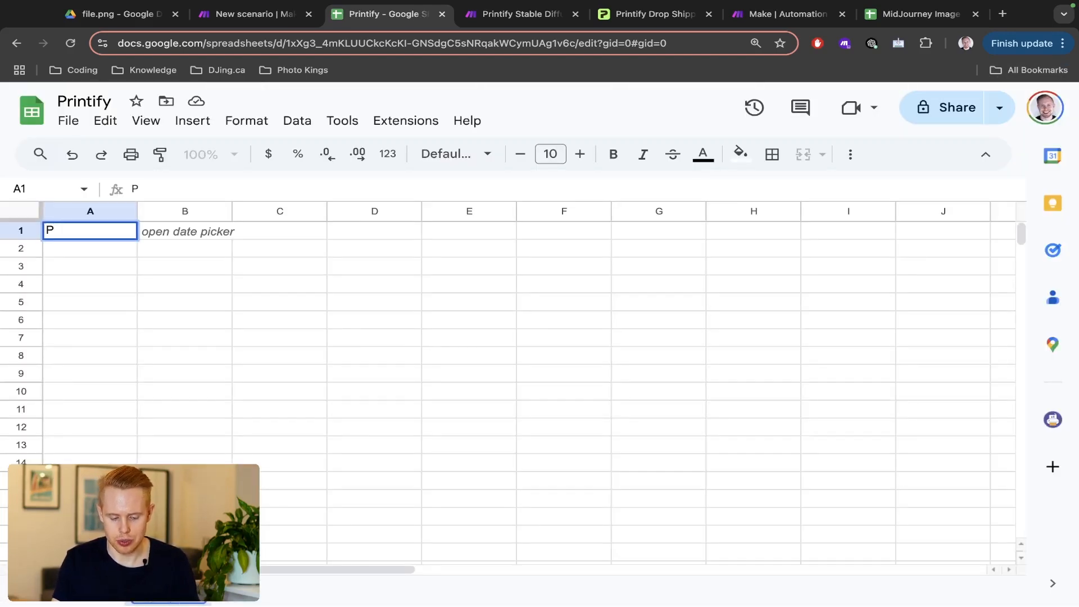
{"action": "left_click", "coordinate": [268, 593]}
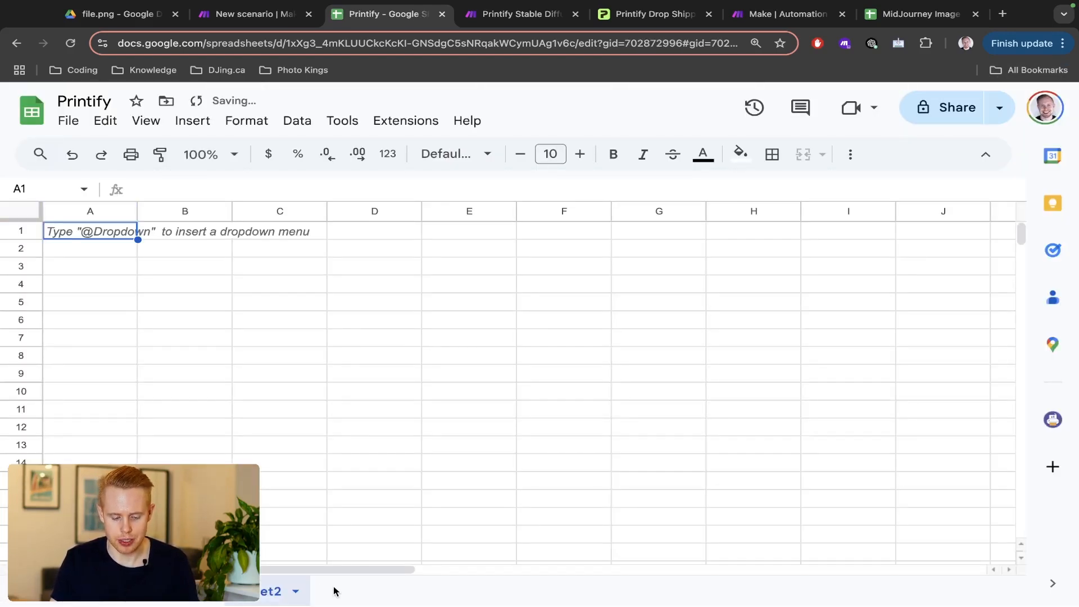
{"action": "double_click", "coordinate": [269, 595]}
{"action": "type", "text": "Ideas"}
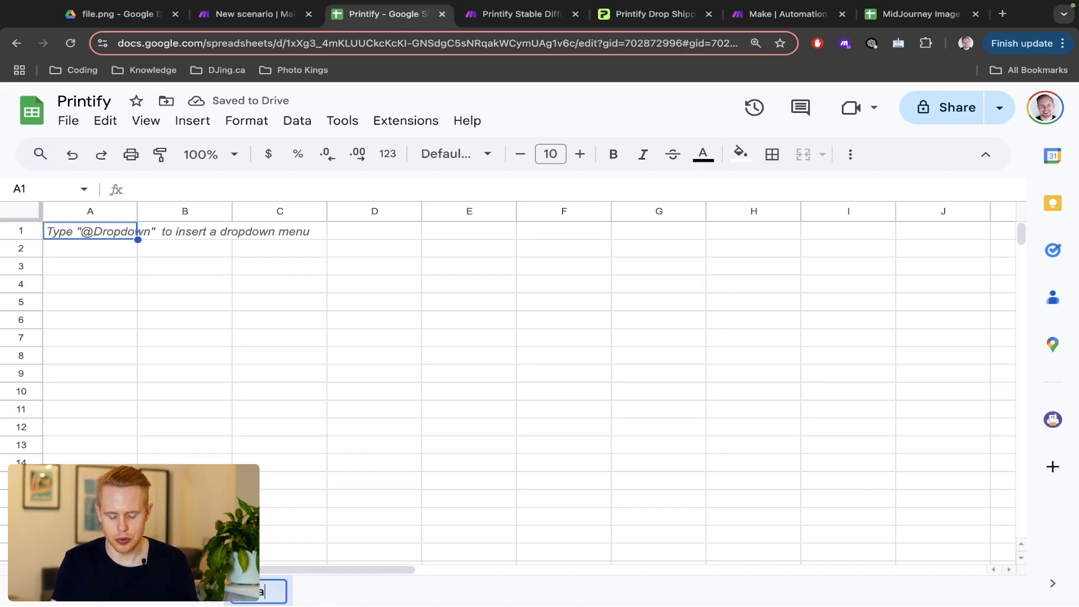
{"action": "key", "text": "Return"}
{"action": "scroll", "coordinate": [233, 602], "scroll_direction": "up", "scroll_amount": 5}
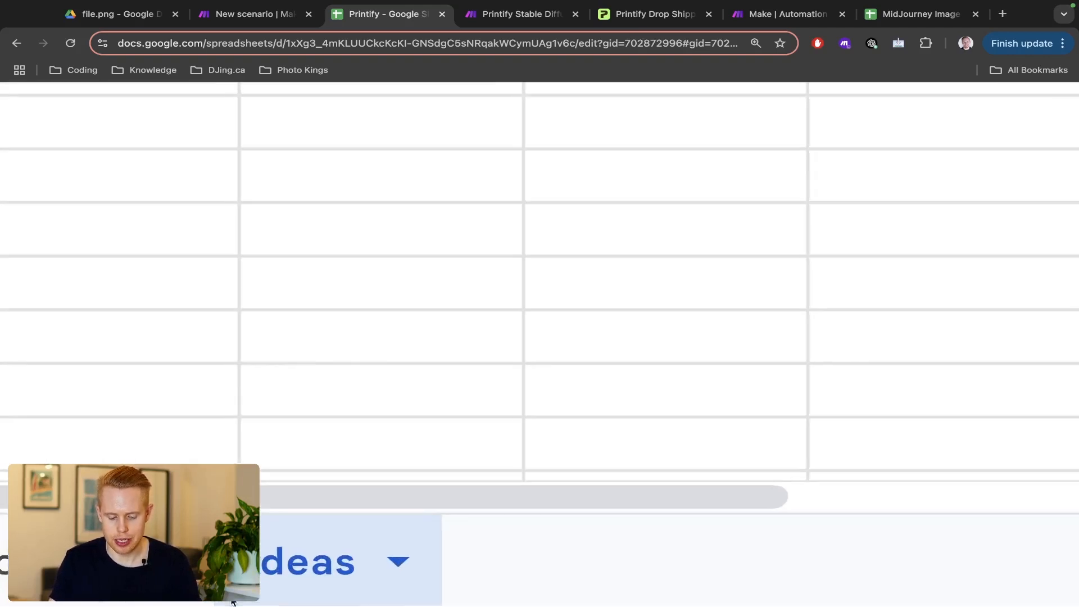
{"action": "scroll", "coordinate": [233, 603], "scroll_direction": "left", "scroll_amount": 6}
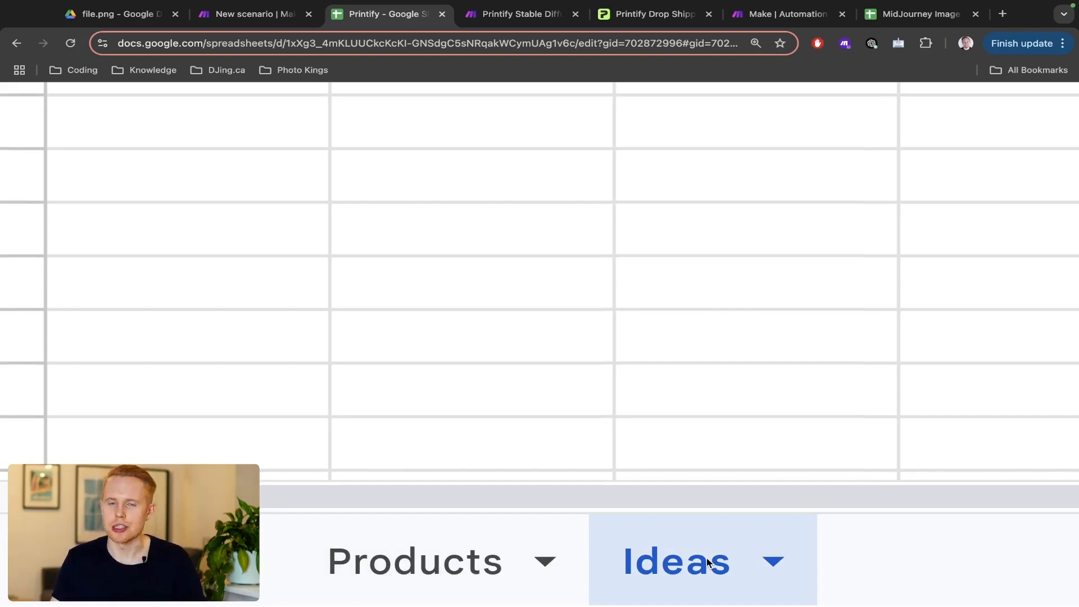
{"action": "scroll", "coordinate": [708, 563], "scroll_direction": "down", "scroll_amount": 5}
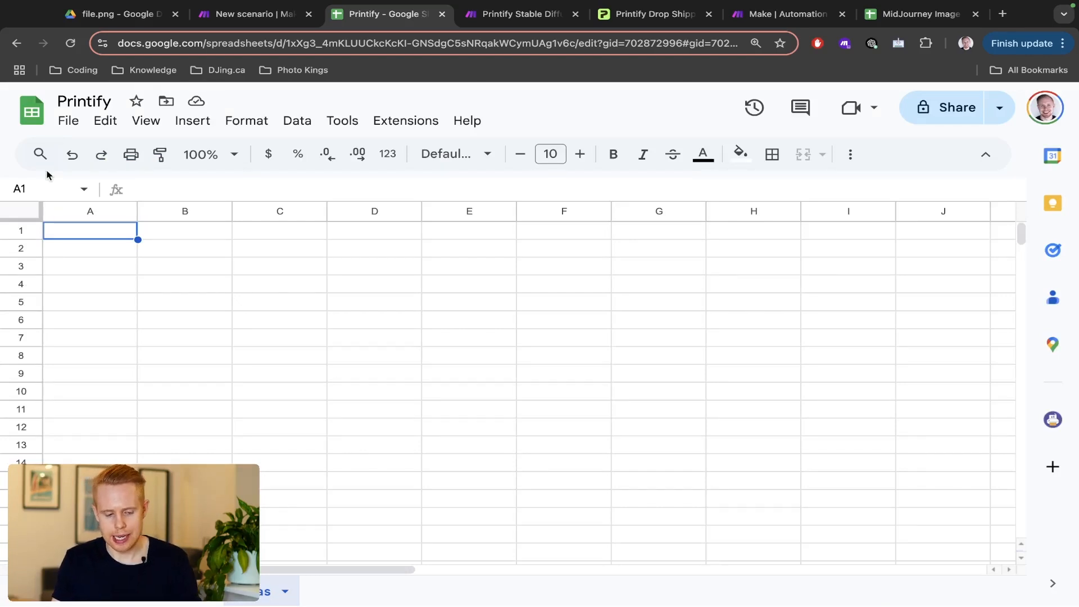
- Add the headers 'Image Ideas' in A1 and 'Create' in D1
{"action": "left_click", "coordinate": [7, 231]}
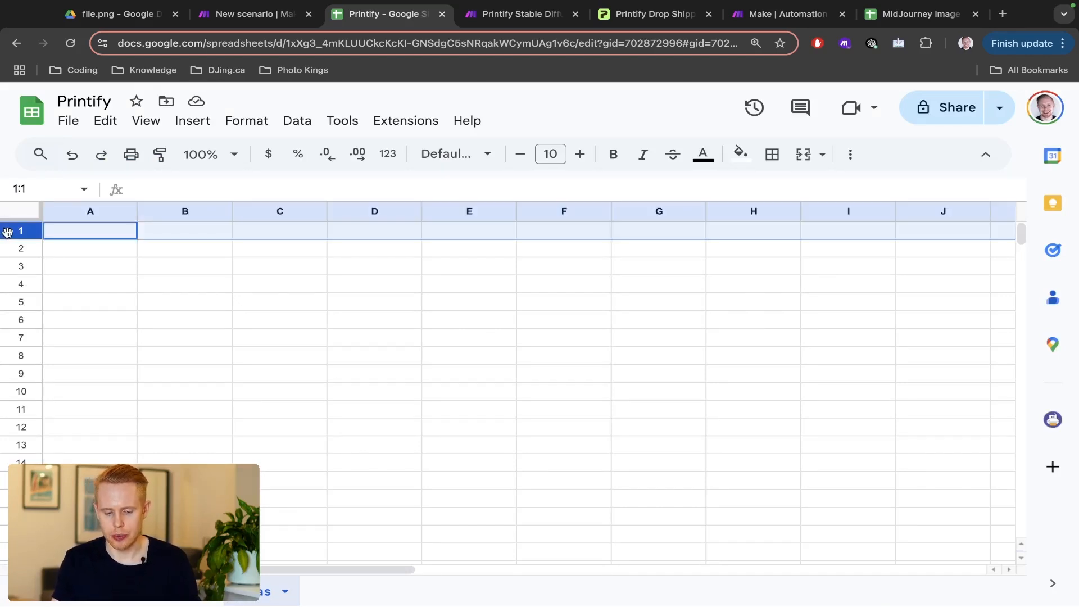
{"action": "left_click", "coordinate": [63, 235]}
{"action": "type", "text": "Images"}
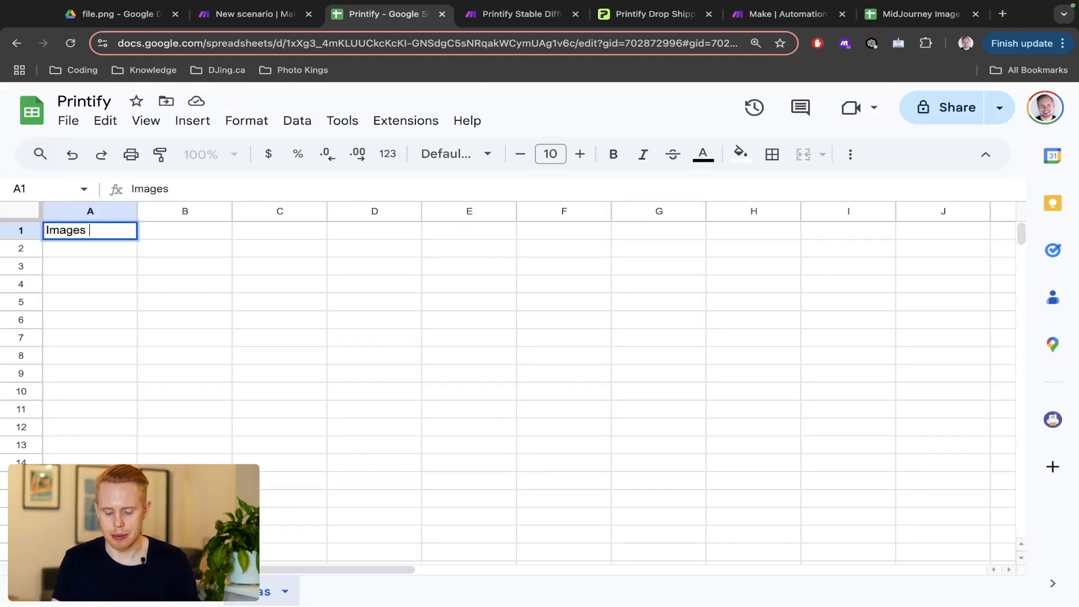
{"action": "key", "text": "BackSpace"}
{"action": "type", "text": "Ideas"}
{"action": "key", "text": "Tab"}
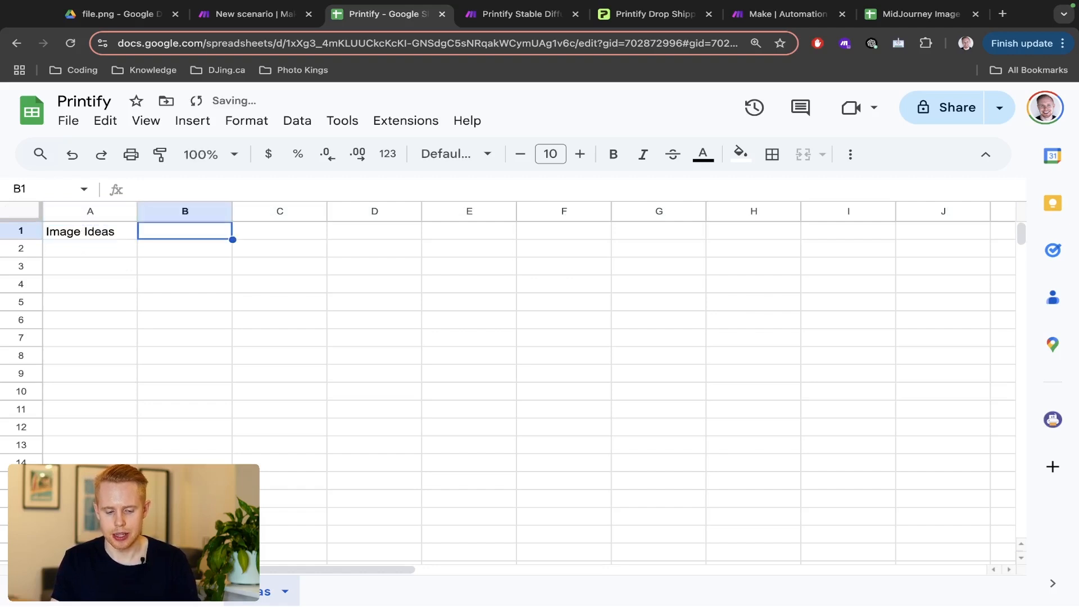
{"action": "key", "text": "Right"}
{"action": "key", "text": "Right"}
{"action": "type", "text": "Create"}
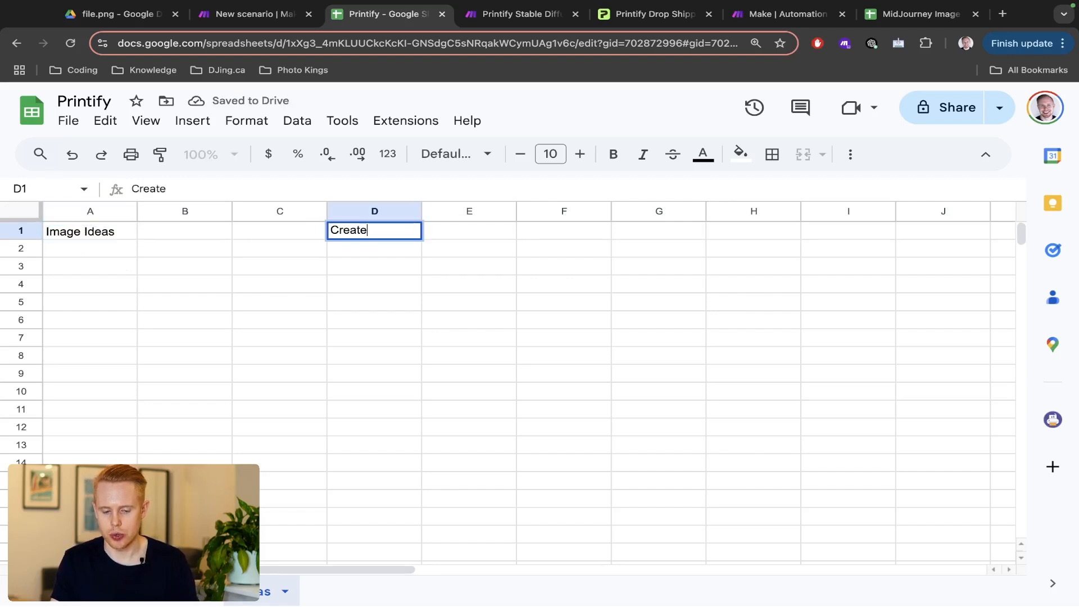
{"action": "key", "text": "Right"}
{"action": "key", "text": "Down"}
{"action": "key", "text": "Left"}
{"action": "key", "text": "Left"}
{"action": "key", "text": "Right"}
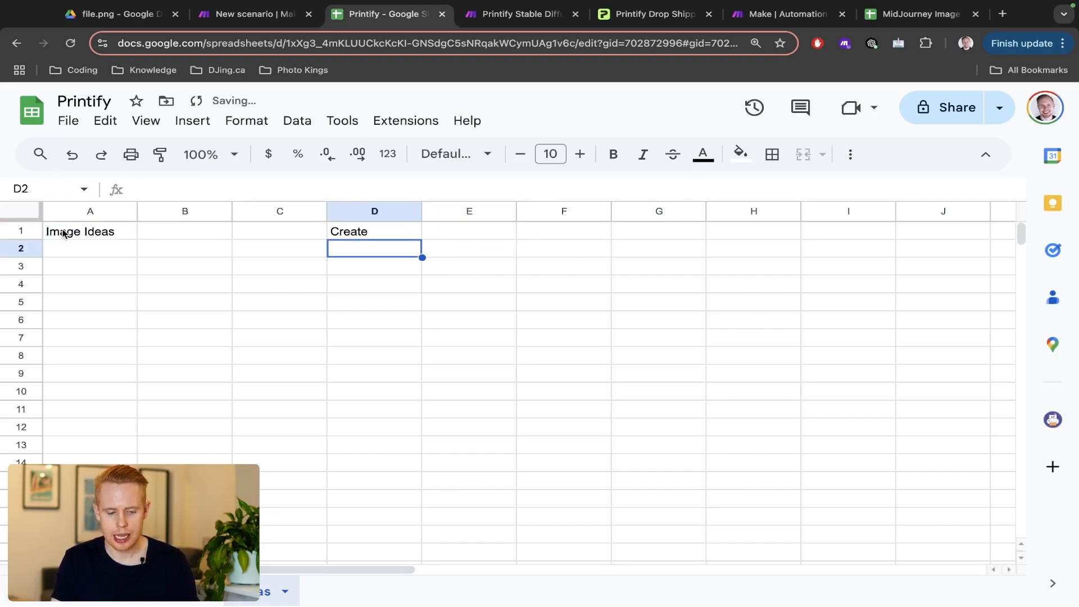
- List Dogs, Cats, Ducks and Elephants in A2:A5 under Image Ideas
{"action": "left_click", "coordinate": [78, 250]}
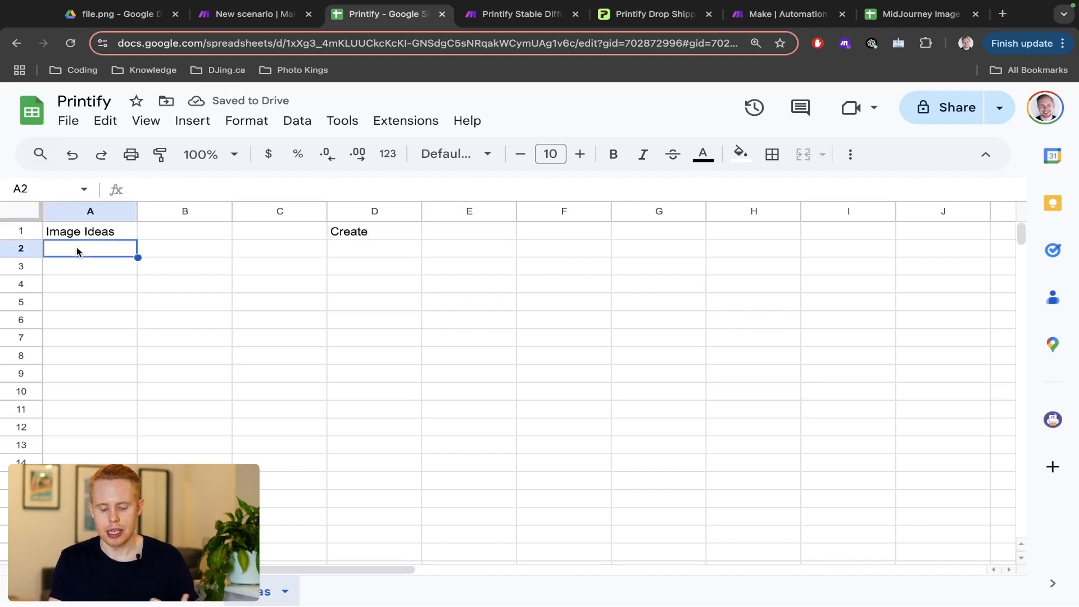
{"action": "type", "text": "Dogs"}
{"action": "key", "text": "Return"}
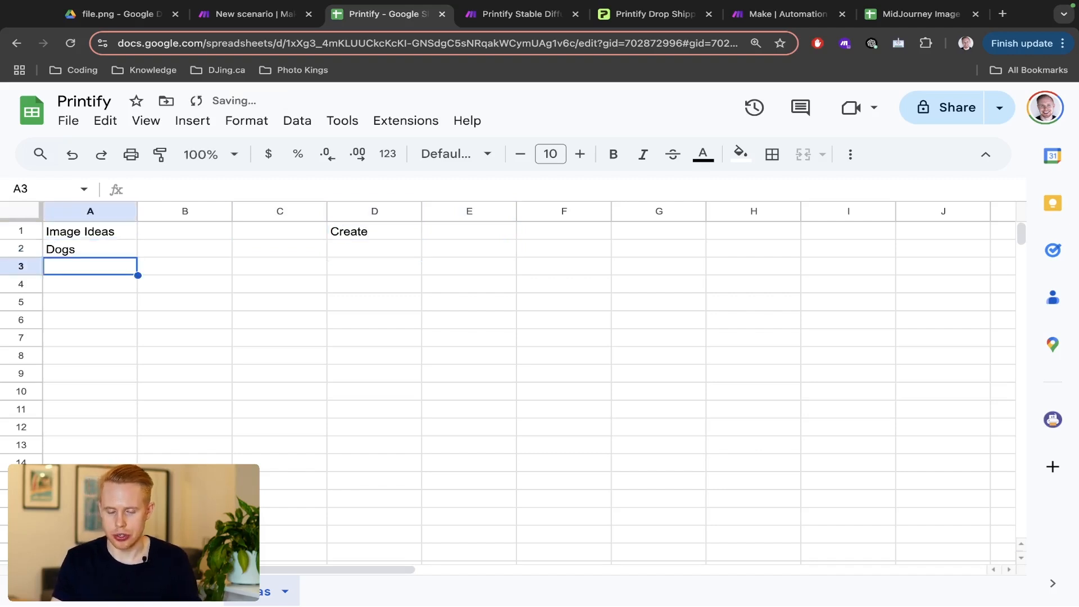
{"action": "type", "text": "Cats"}
{"action": "key", "text": "Return"}
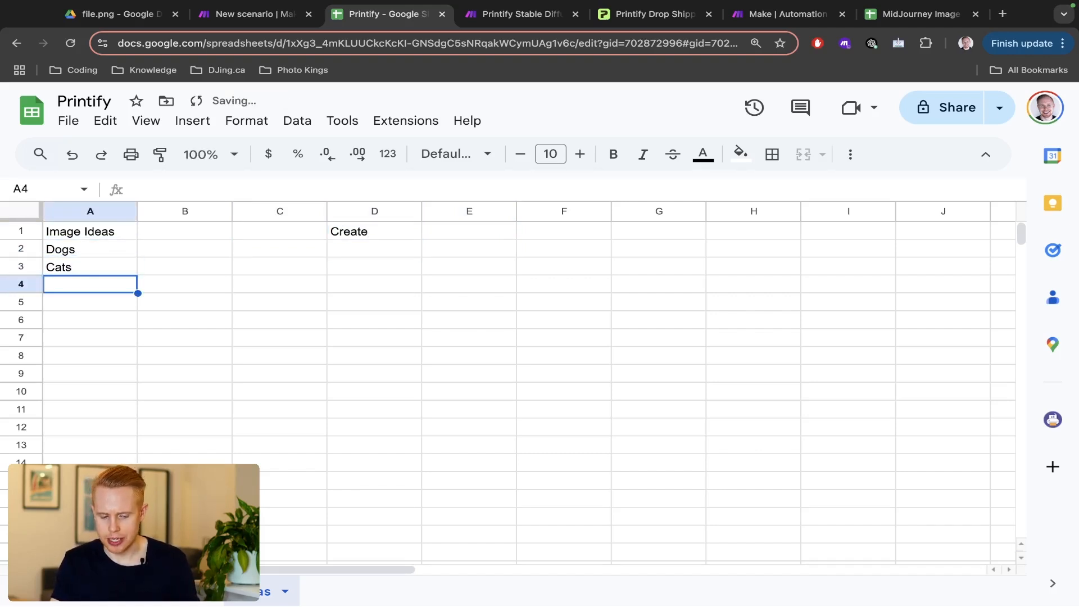
{"action": "type", "text": "Ducks"}
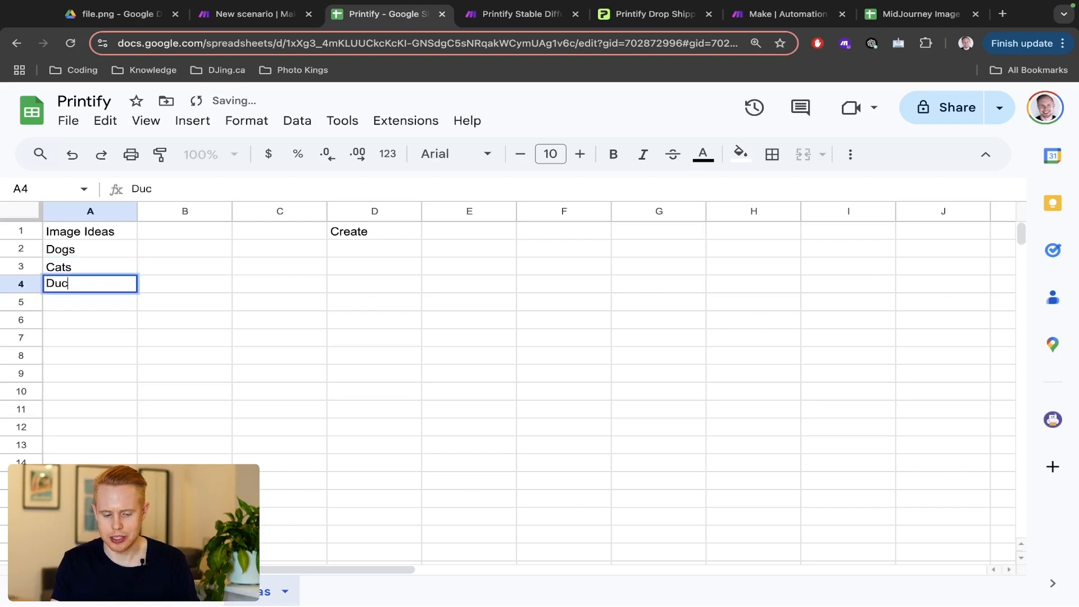
{"action": "key", "text": "Return"}
{"action": "type", "text": "Elephants"}
{"action": "key", "text": "Return"}
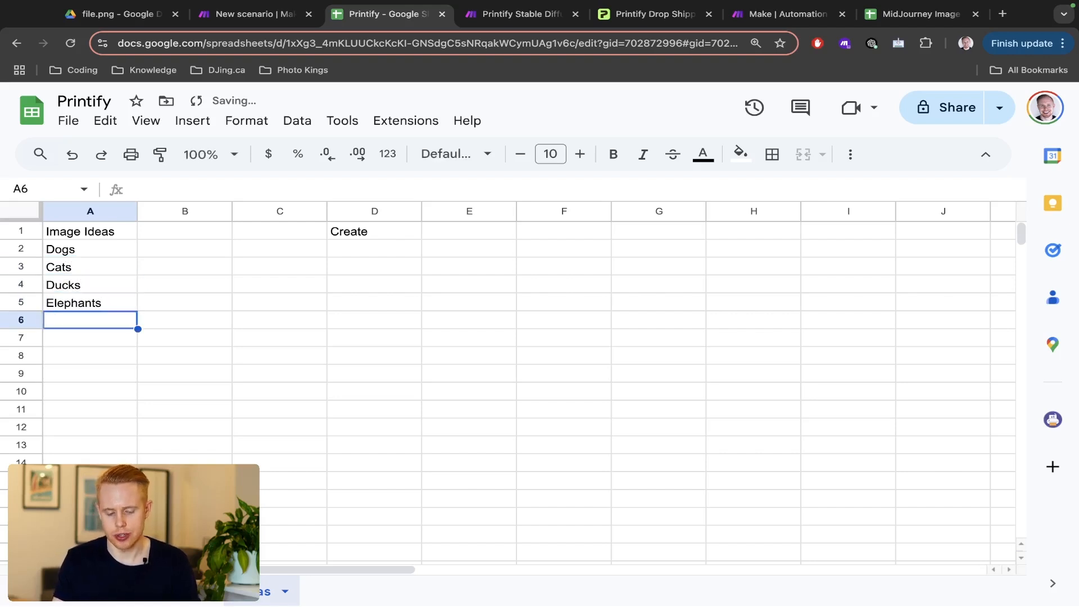
{"action": "key", "text": "Up"}
{"action": "key", "text": "Up"}
{"action": "key", "text": "Up"}
{"action": "key", "text": "Down"}
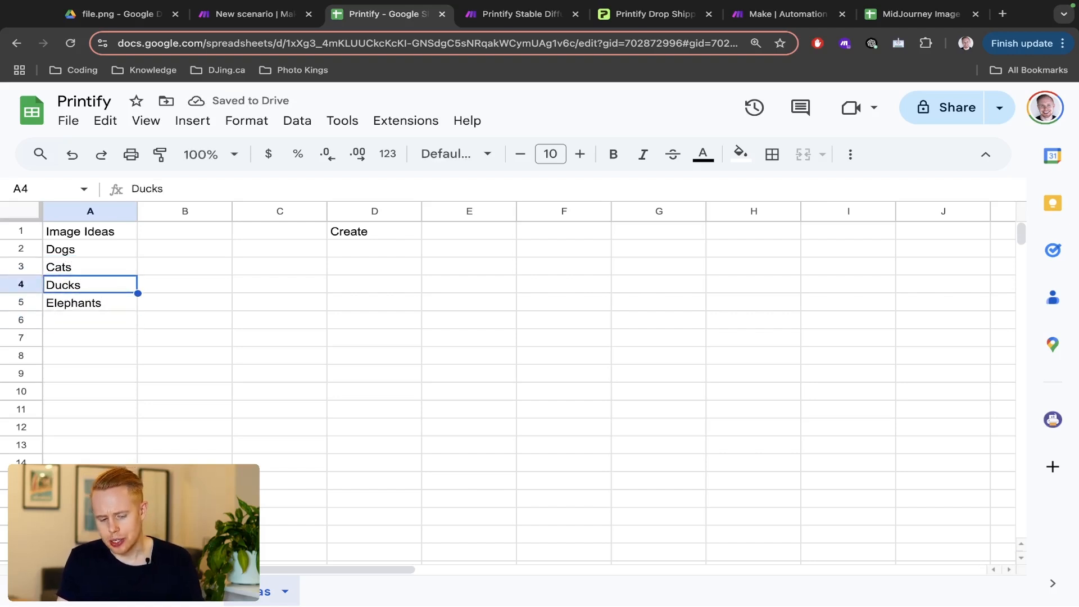
{"action": "key", "text": "Down"}
{"action": "key", "text": "Up"}
{"action": "key", "text": "Up"}
{"action": "key", "text": "Up"}
{"action": "key", "text": "Right"}
{"action": "key", "text": "Right"}
{"action": "key", "text": "Right"}
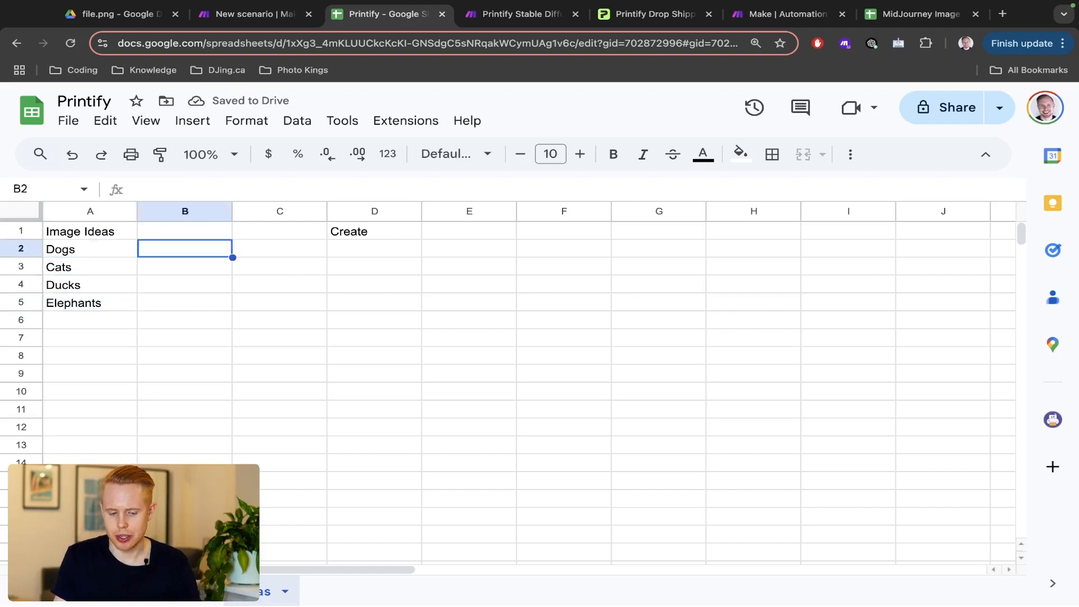
- Insert a checkbox in D2 and paste copies down through D5
{"action": "left_click", "coordinate": [205, 122]}
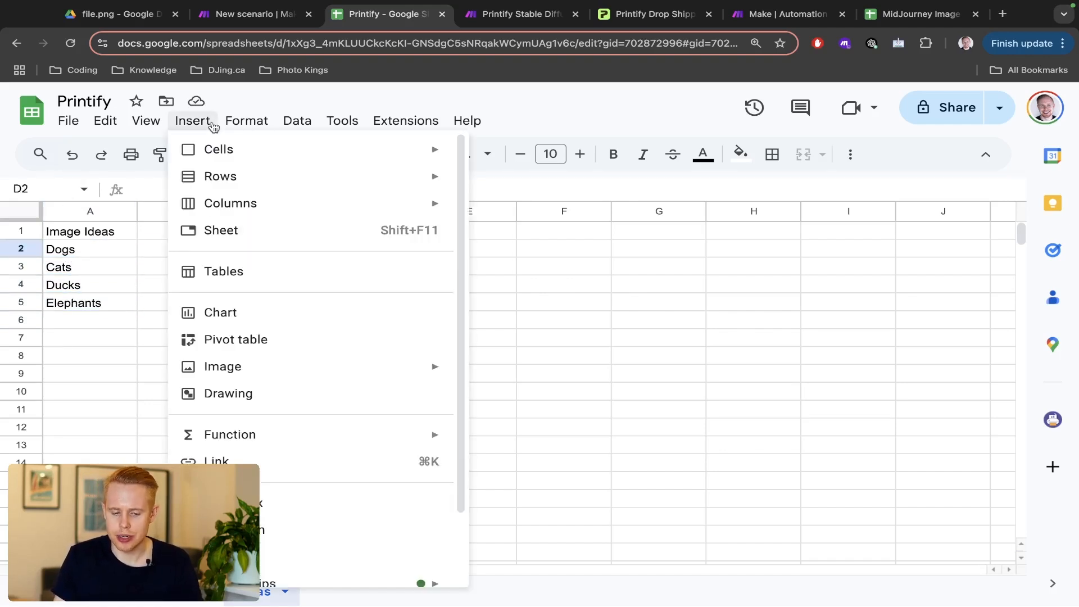
{"action": "left_click", "coordinate": [278, 513]}
{"action": "key", "text": "ctrl+c"}
{"action": "key", "text": "Down"}
{"action": "key", "text": "ctrl+v"}
{"action": "key", "text": "Down"}
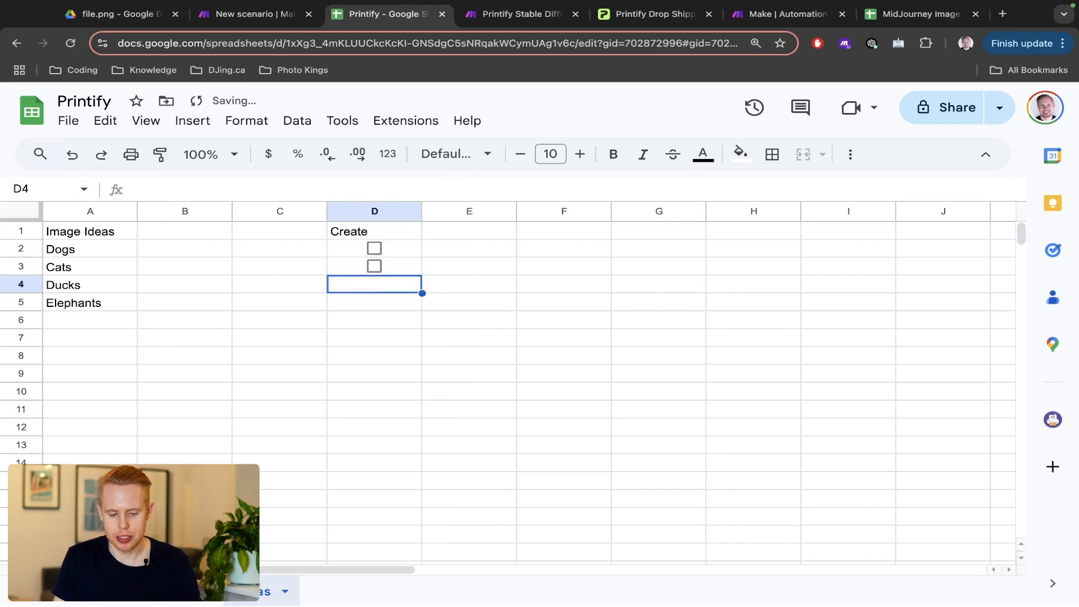
{"action": "key", "text": "ctrl+v"}
{"action": "key", "text": "Down"}
{"action": "key", "text": "ctrl+v"}
- Check D2's underlying FALSE value, then tick and untick the Dogs checkbox to test it
{"action": "left_click", "coordinate": [413, 250]}
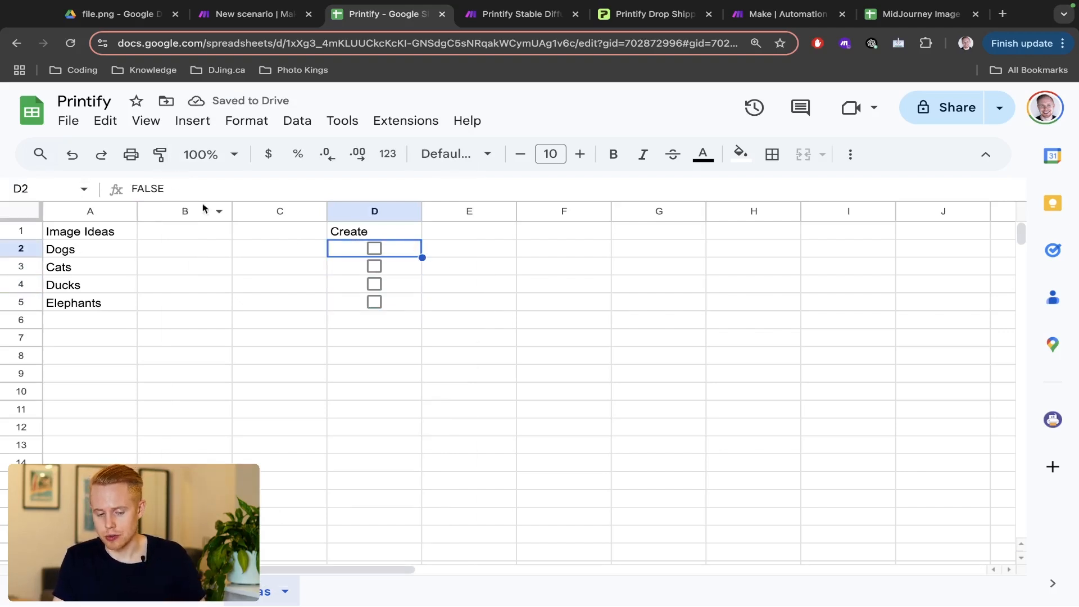
{"action": "left_click", "coordinate": [167, 187]}
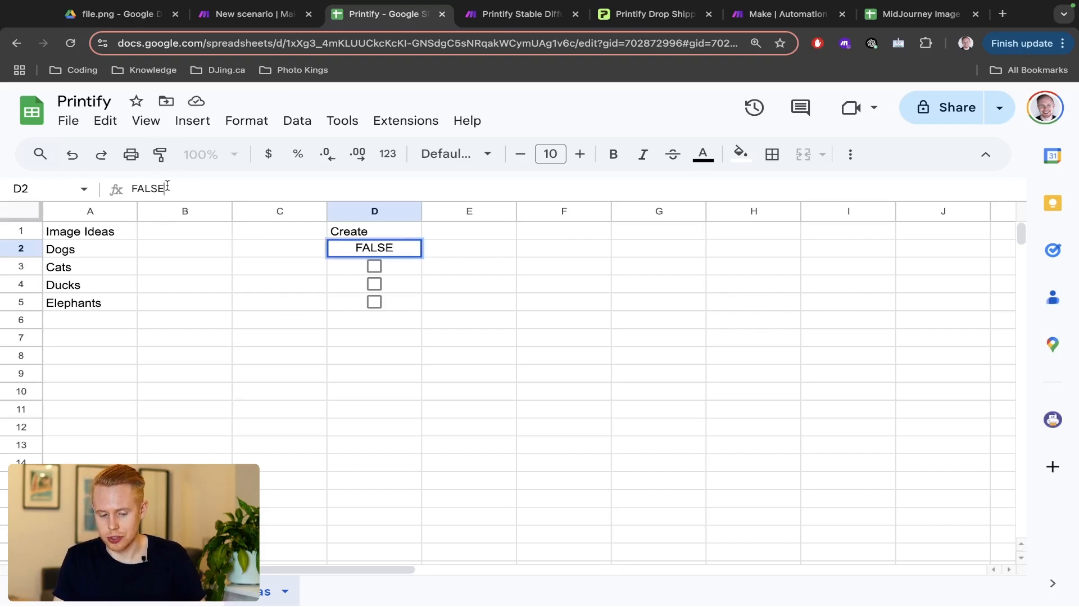
{"action": "left_click", "coordinate": [539, 269]}
{"action": "left_click", "coordinate": [374, 247]}
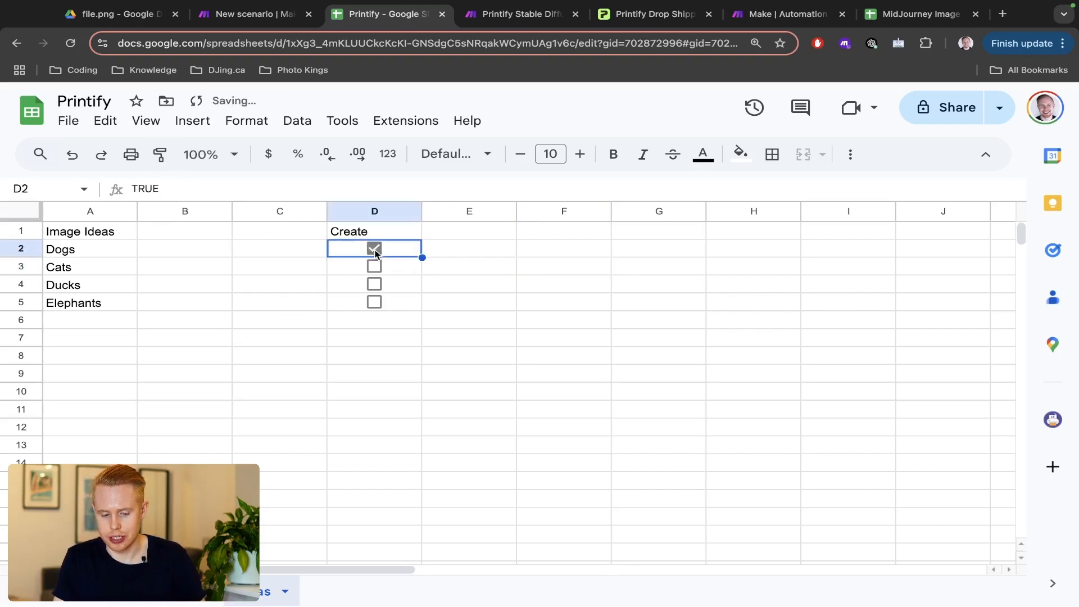
{"action": "left_click", "coordinate": [374, 249]}
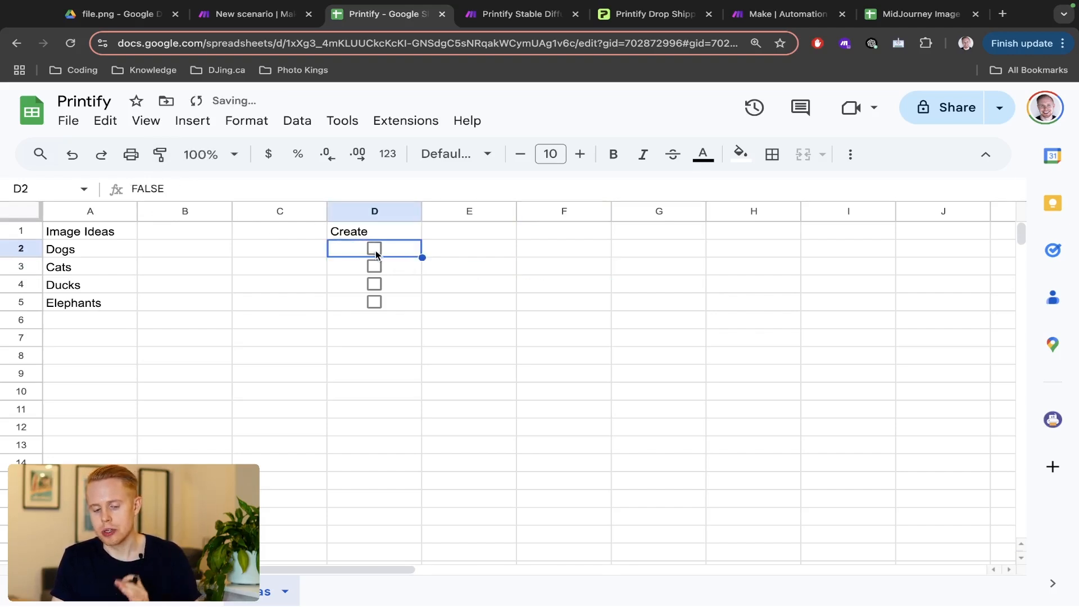
- Set Google Sheets Watch Changes as the scenario trigger and tick the Dogs checkbox in D2
{"action": "key", "text": "ctrl+shift+Tab"}
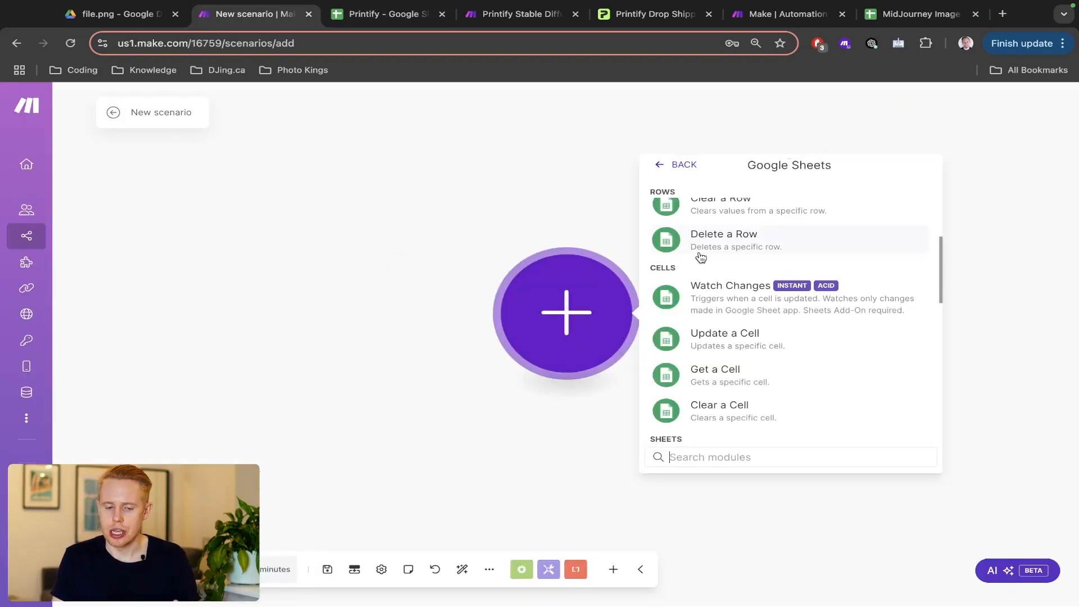
{"action": "key", "text": "ctrl+9"}
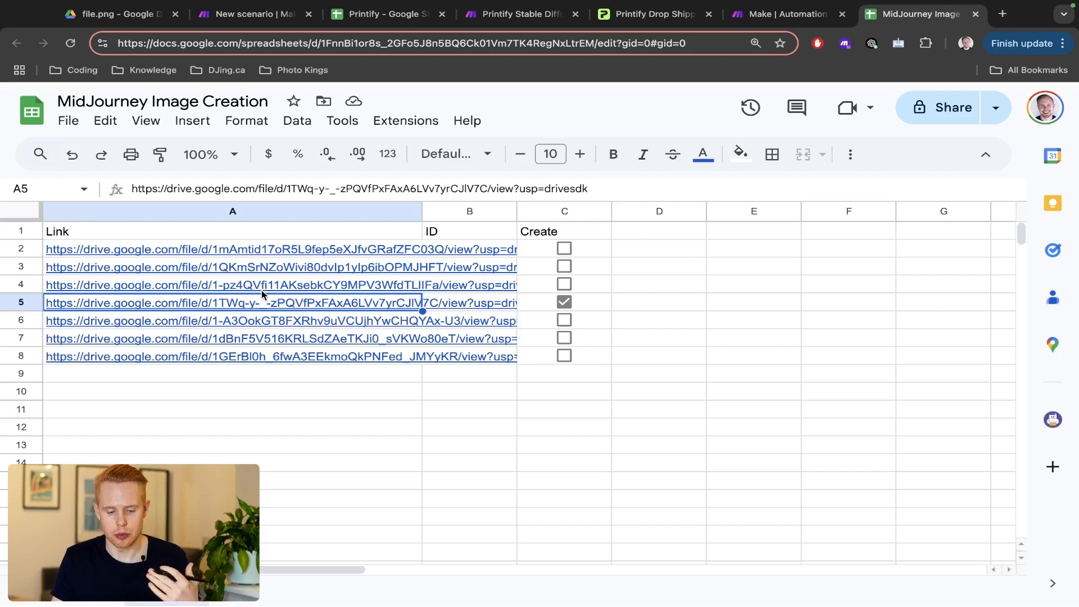
{"action": "mouse_move", "coordinate": [263, 304]}
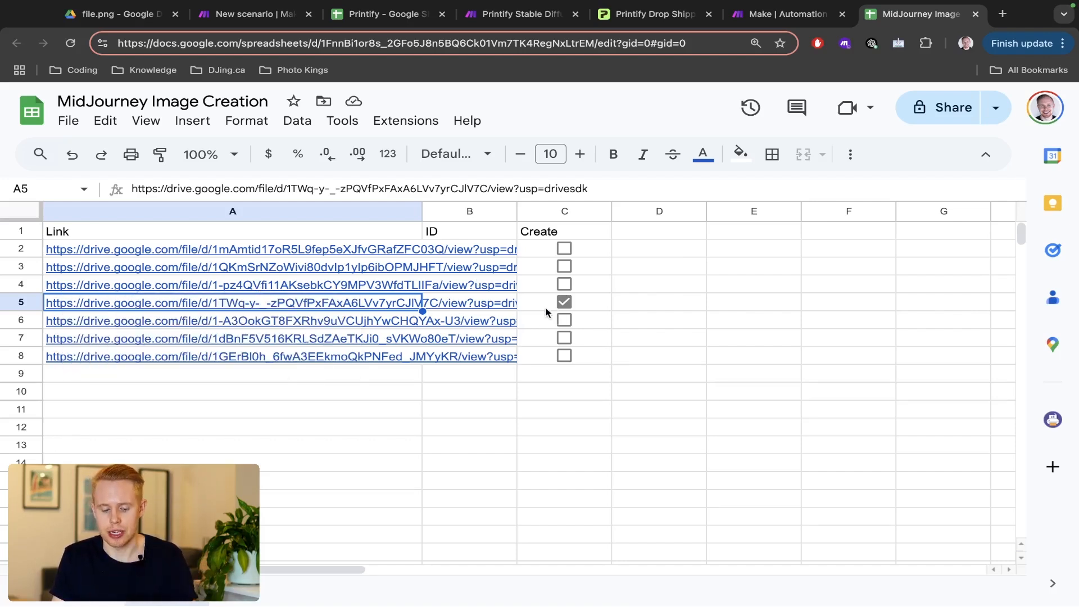
{"action": "left_click", "coordinate": [618, 16]}
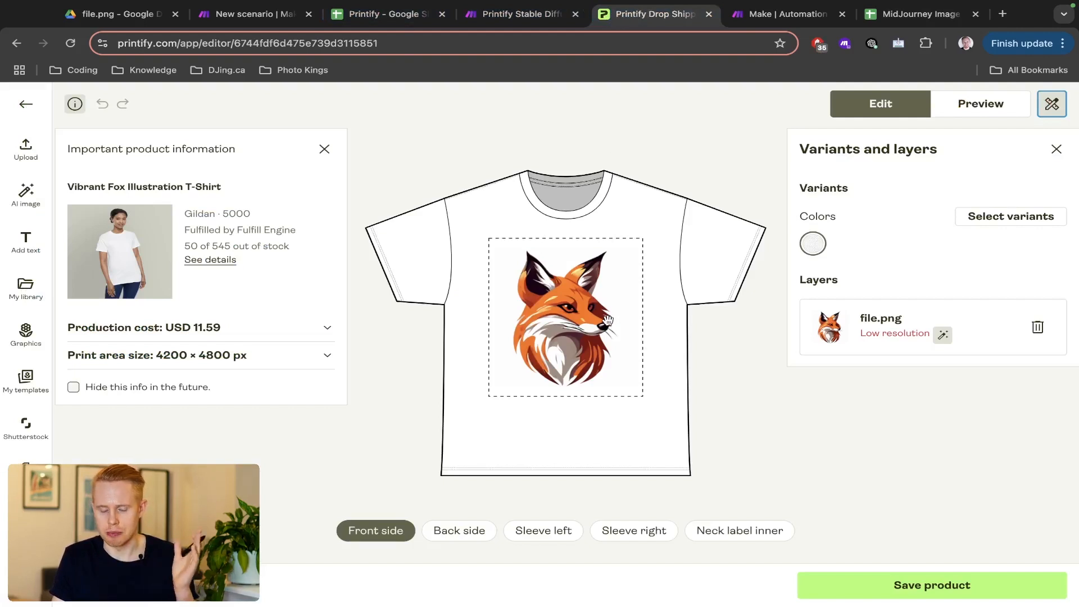
{"action": "key", "text": "ctrl+2"}
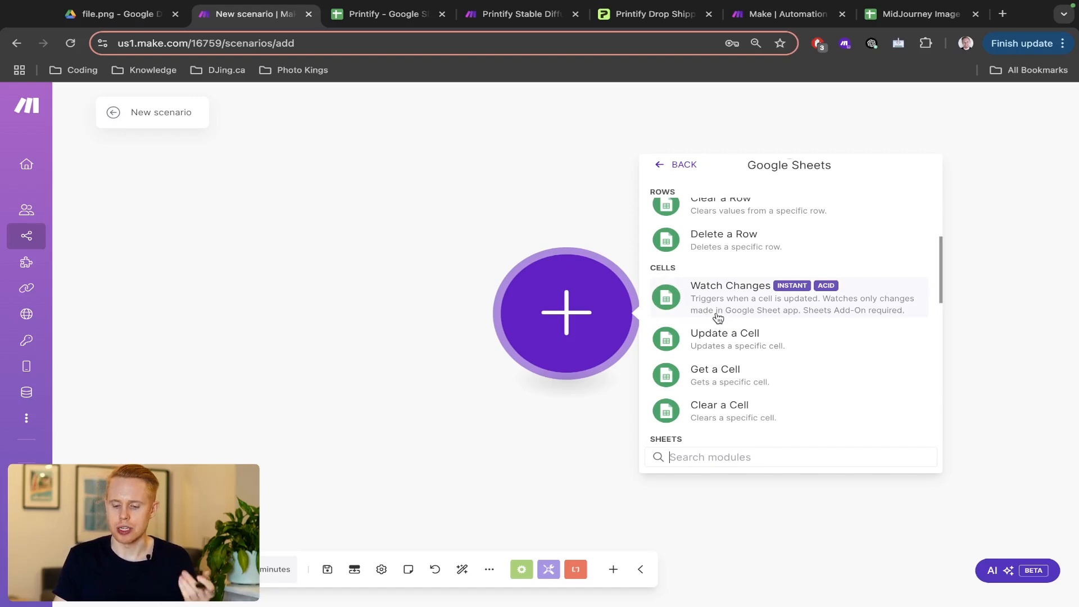
{"action": "scroll", "coordinate": [832, 313], "scroll_direction": "up", "scroll_amount": 2}
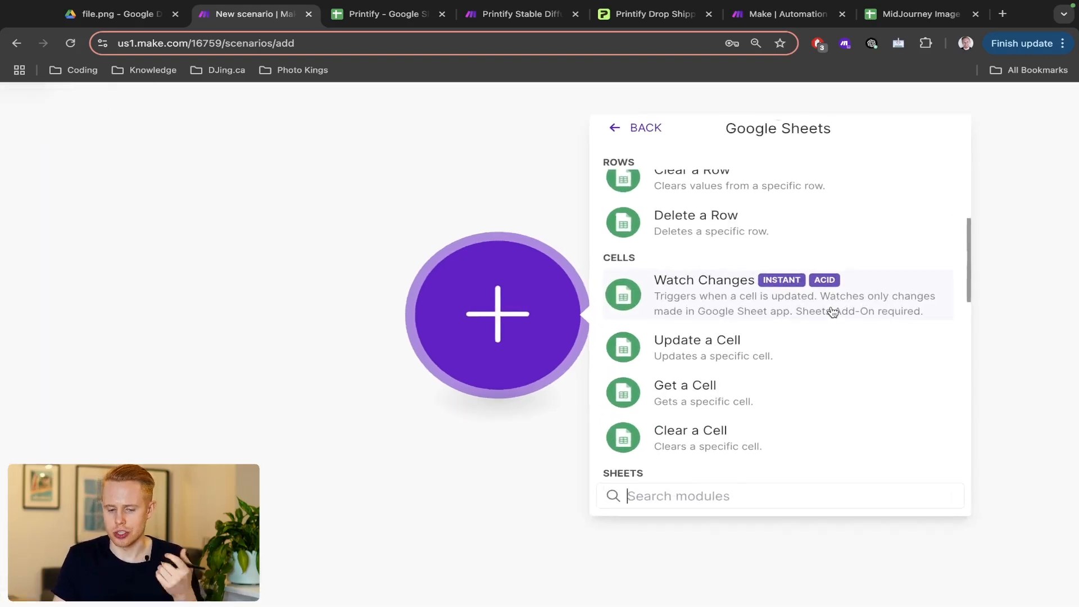
{"action": "left_click", "coordinate": [832, 313]}
{"action": "key", "text": "ctrl+Tab"}
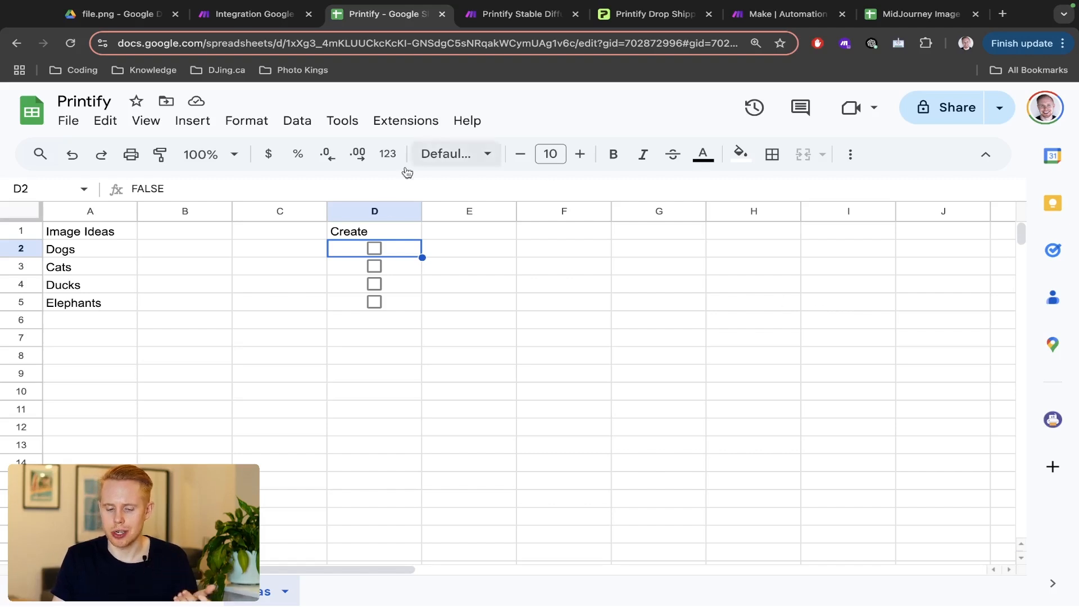
{"action": "left_click", "coordinate": [373, 249]}
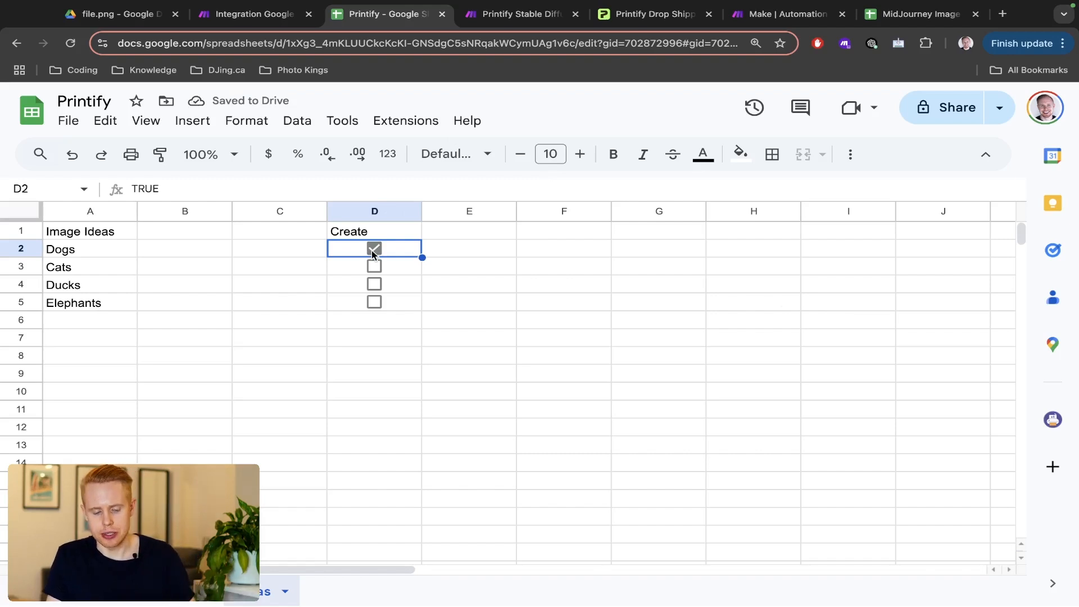
{"action": "left_click", "coordinate": [373, 249]}
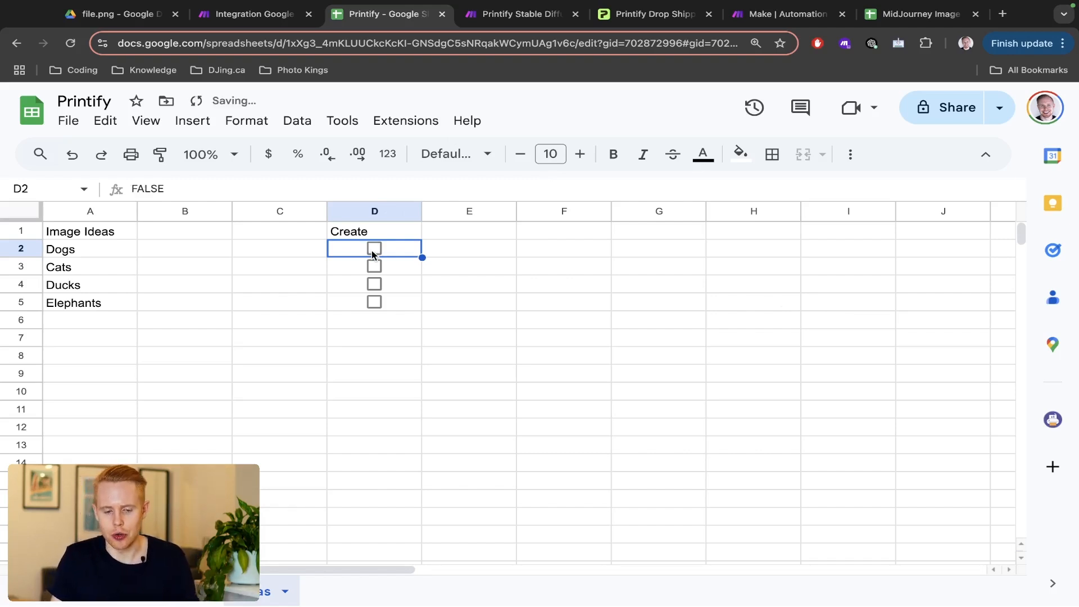
{"action": "key", "text": "ctrl+shift+Tab"}
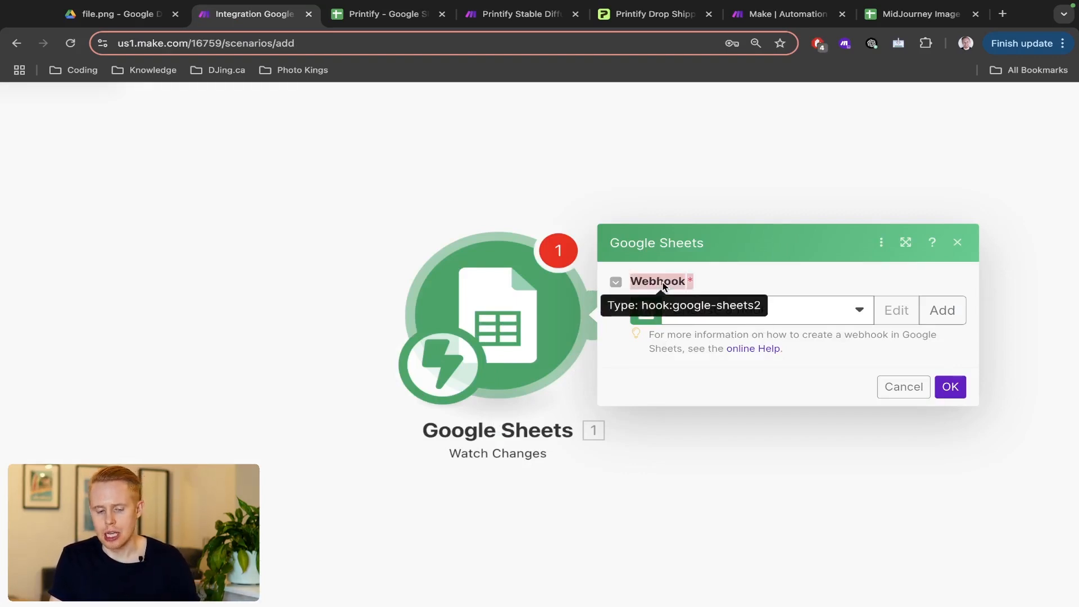
{"action": "key", "text": "ctrl+Tab"}
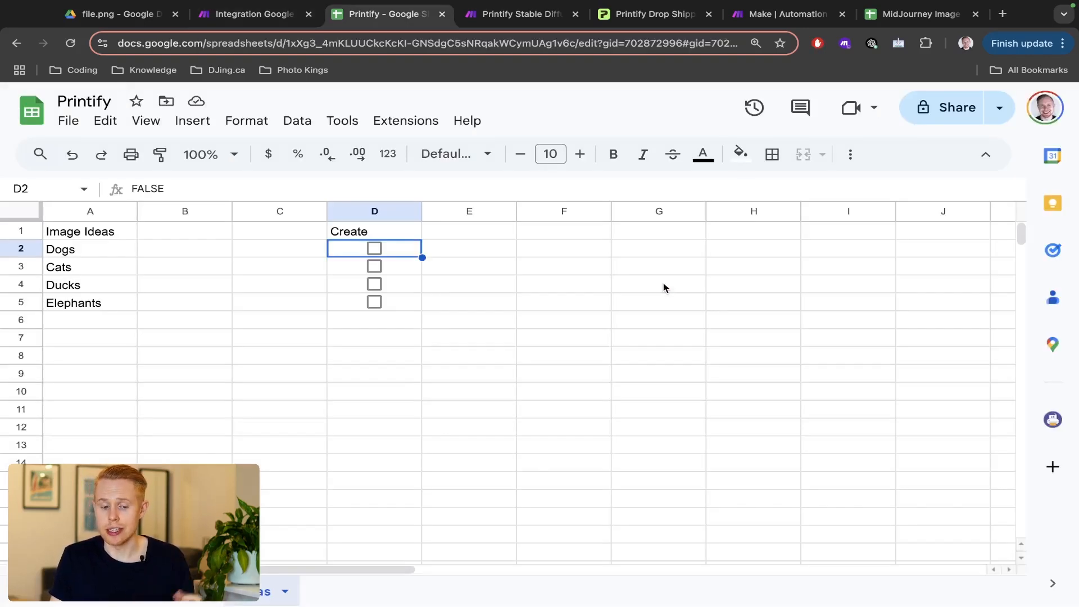
{"action": "key", "text": "ctrl+shift+Tab"}
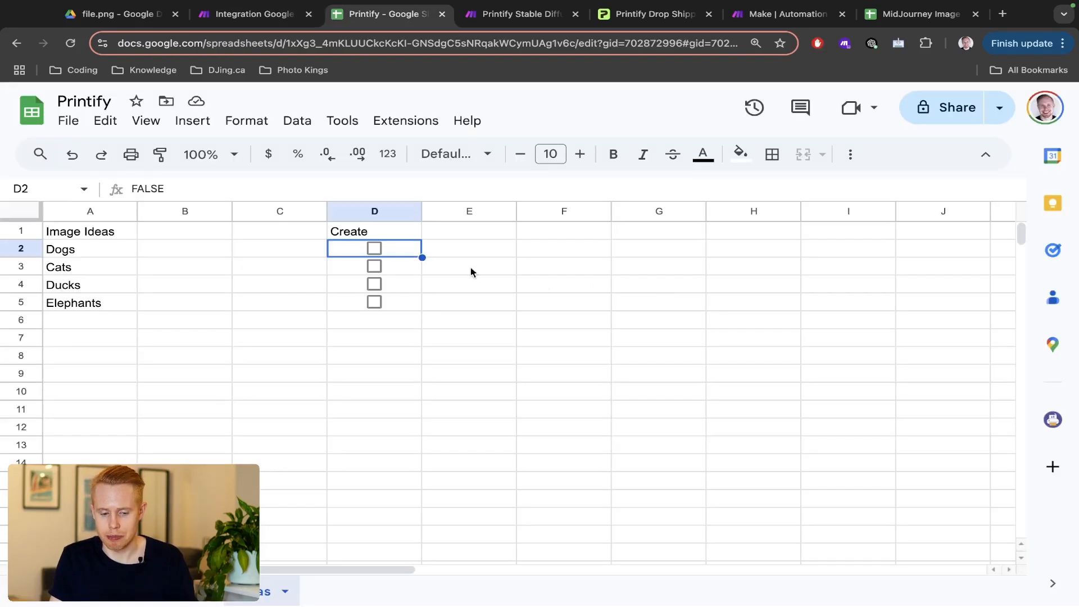
{"action": "left_click", "coordinate": [374, 248]}
{"action": "key", "text": "ctrl+shift+Tab"}
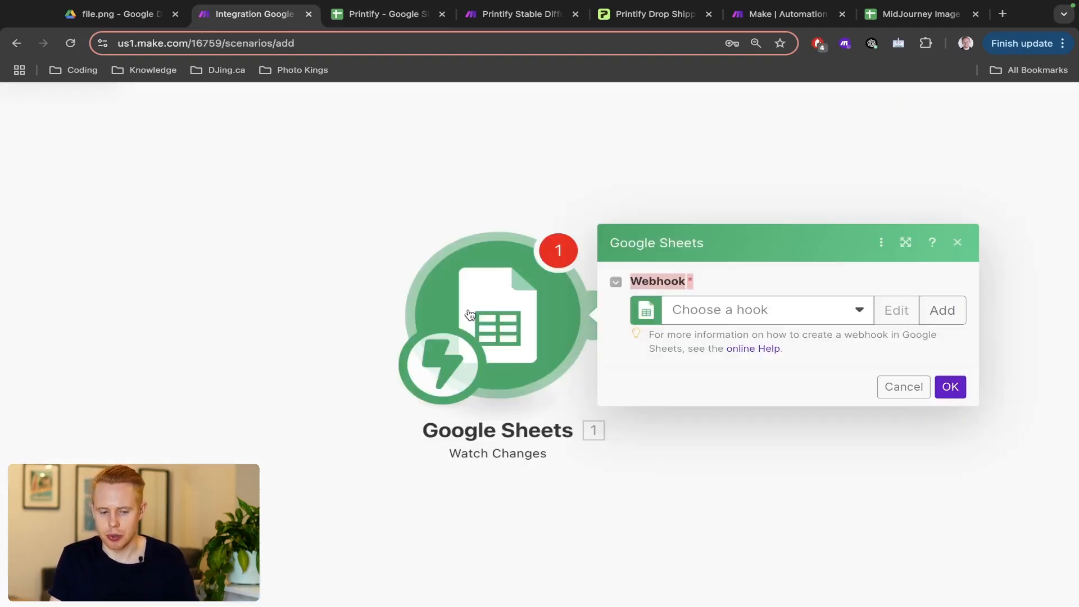
- Create and save a new webhook named Printify for the Watch Changes trigger
{"action": "left_click", "coordinate": [928, 323]}
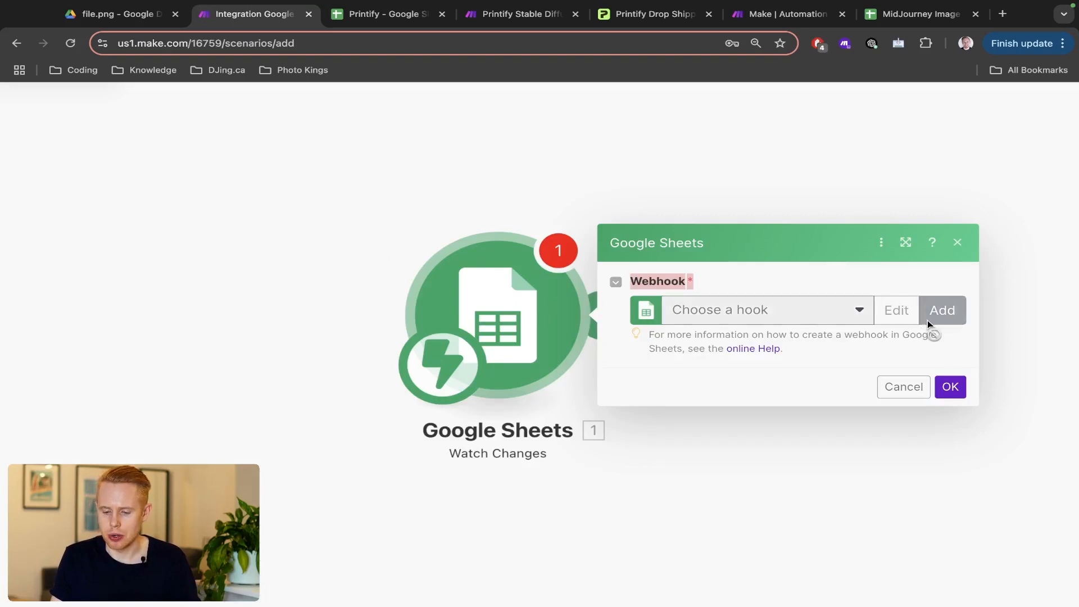
{"action": "triple_click", "coordinate": [764, 310]}
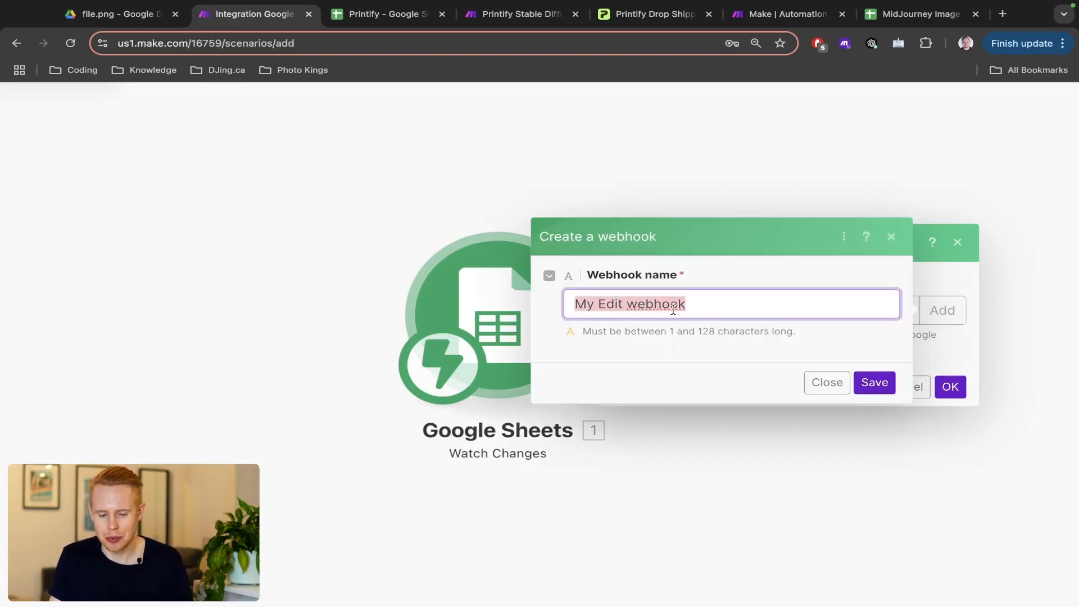
{"action": "scroll", "coordinate": [637, 308], "scroll_direction": "up", "scroll_amount": 5}
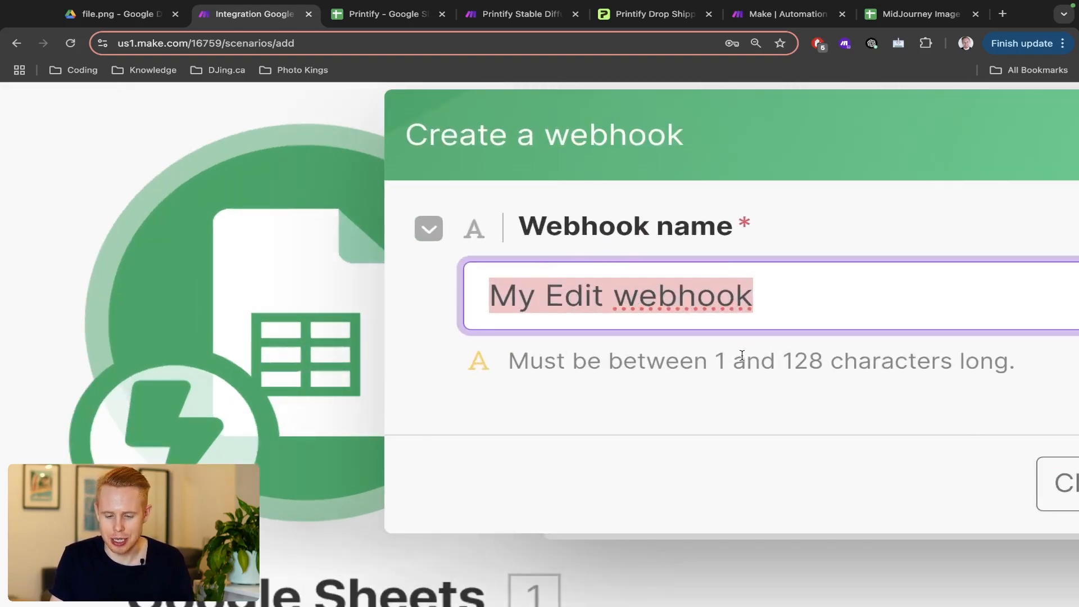
{"action": "scroll", "coordinate": [742, 355], "scroll_direction": "down", "scroll_amount": 5}
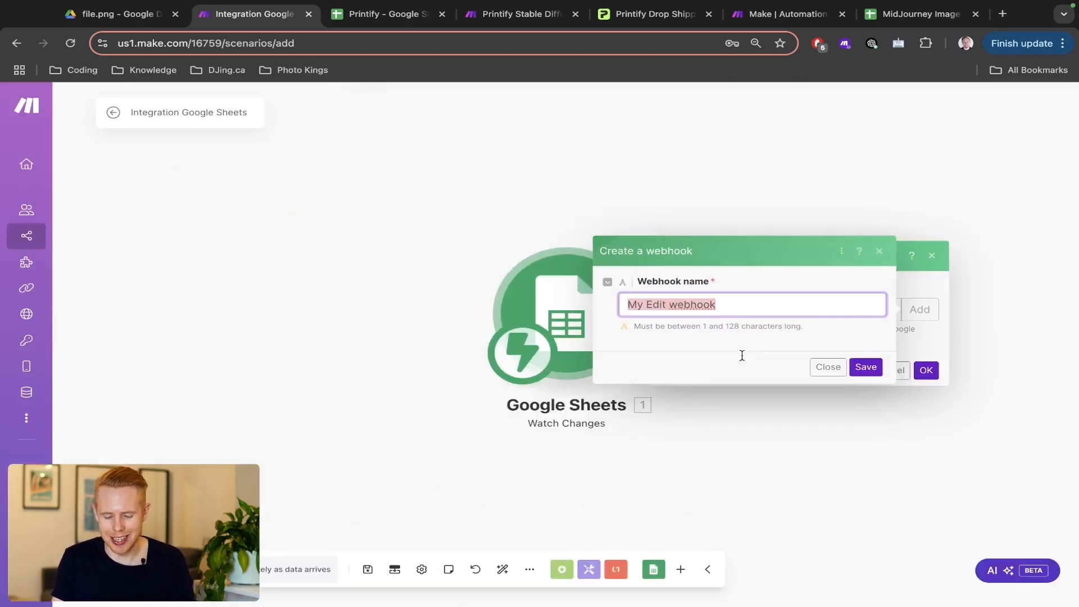
{"action": "type", "text": "Printify"}
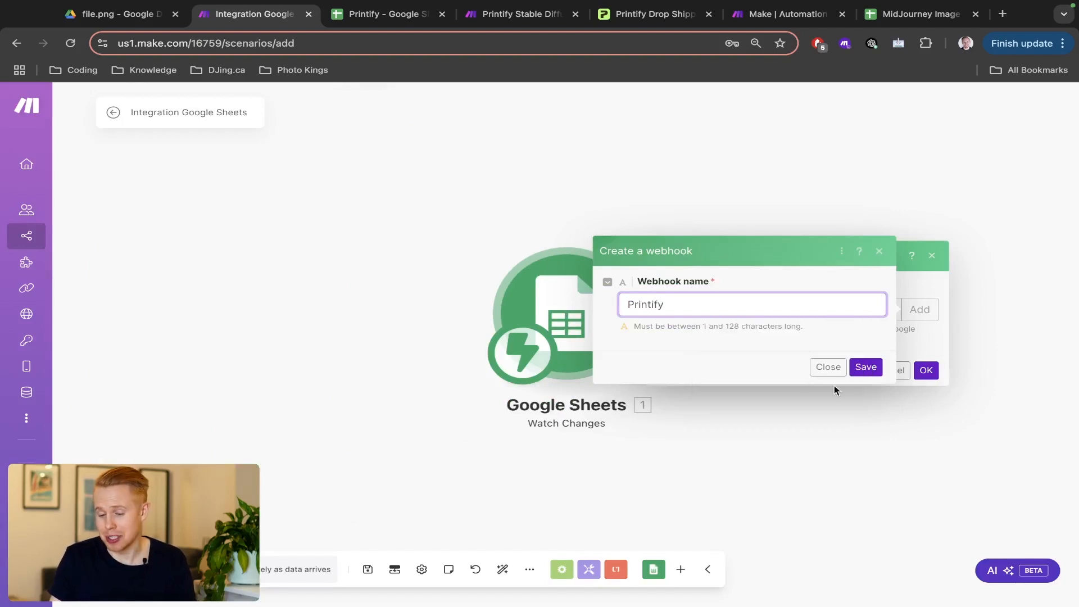
{"action": "left_click", "coordinate": [860, 370]}
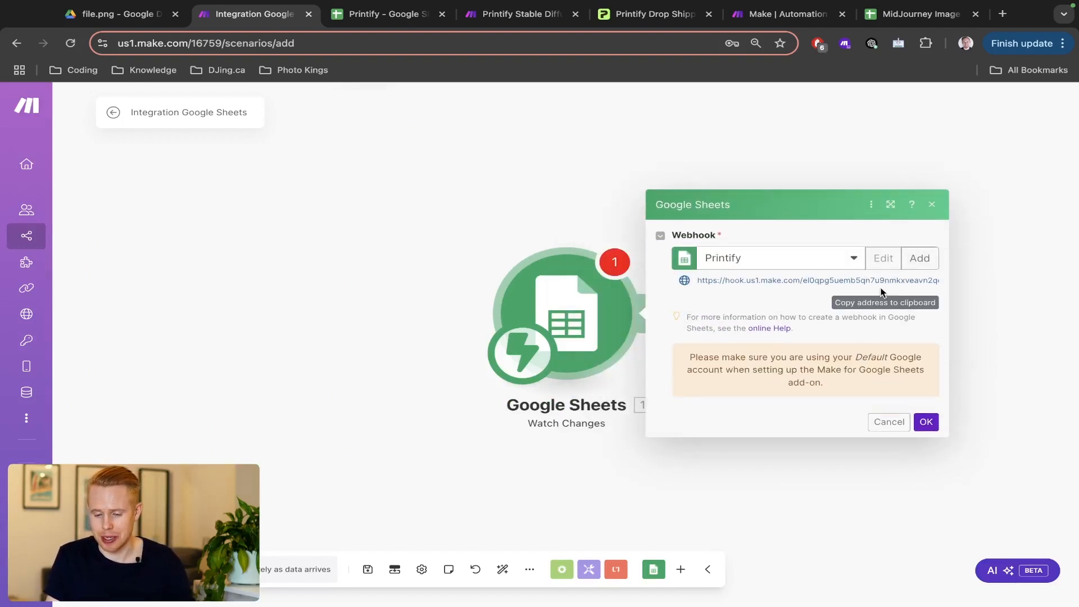
- Copy the webhook address and paste it into a new browser tab
{"action": "left_click", "coordinate": [837, 282]}
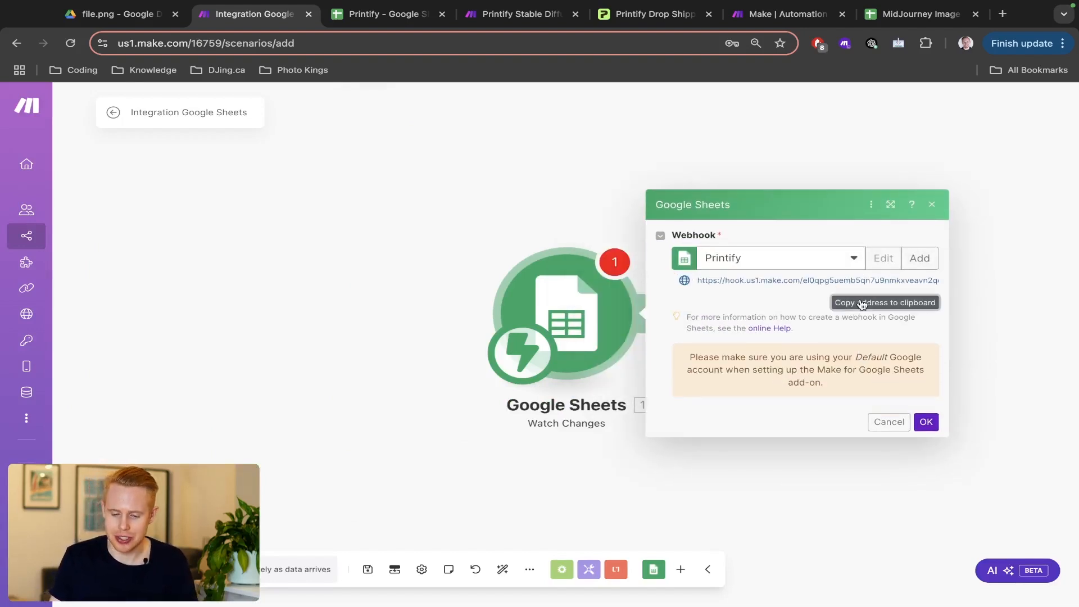
{"action": "key", "text": "ctrl+t"}
- Inspect the pasted webhook address's domain prefix and unique path in the address bar
{"action": "key", "text": "alt+shift+Left"}
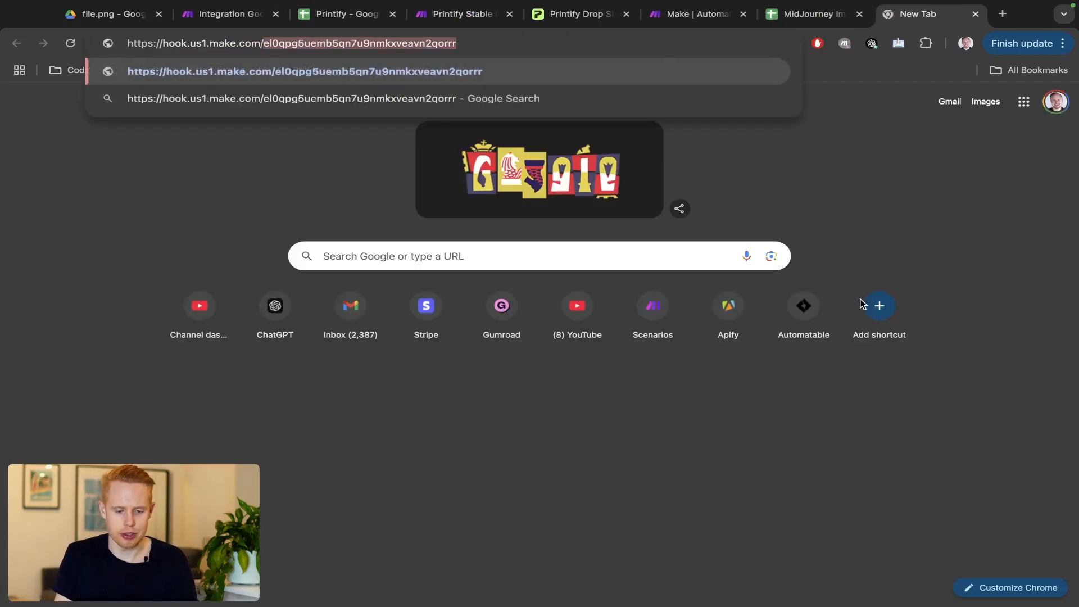
{"action": "key", "text": "Left"}
{"action": "key", "text": "shift+Home"}
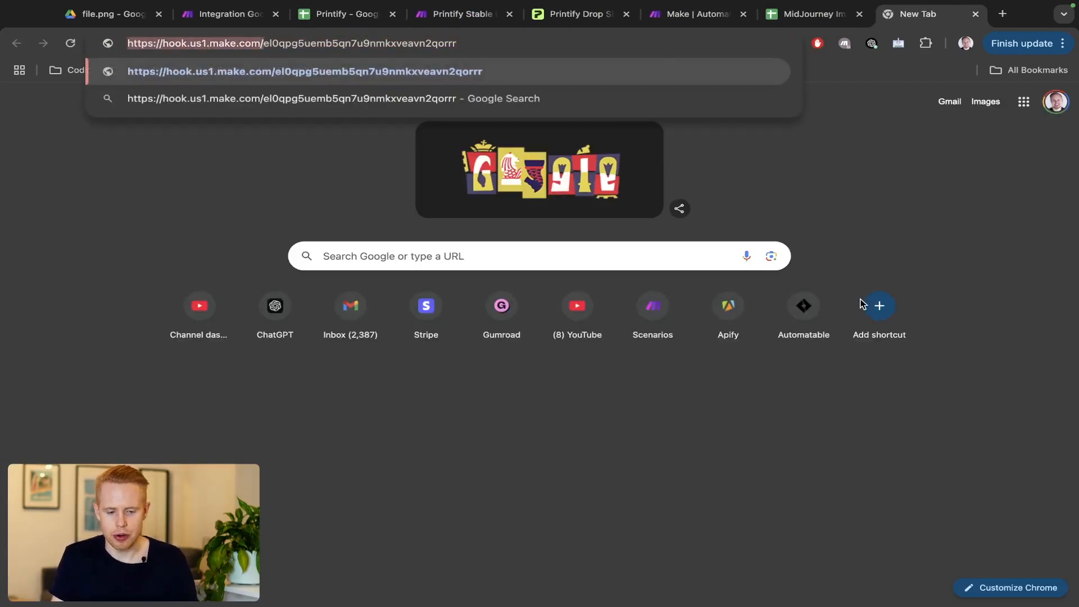
{"action": "key", "text": "shift+End"}
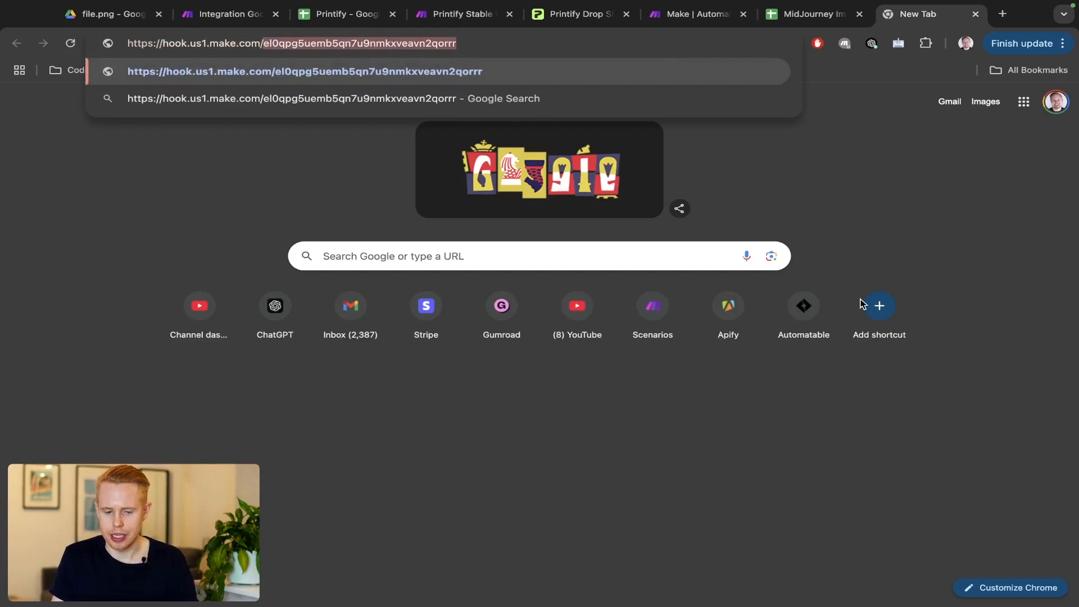
{"action": "key", "text": "super+2"}
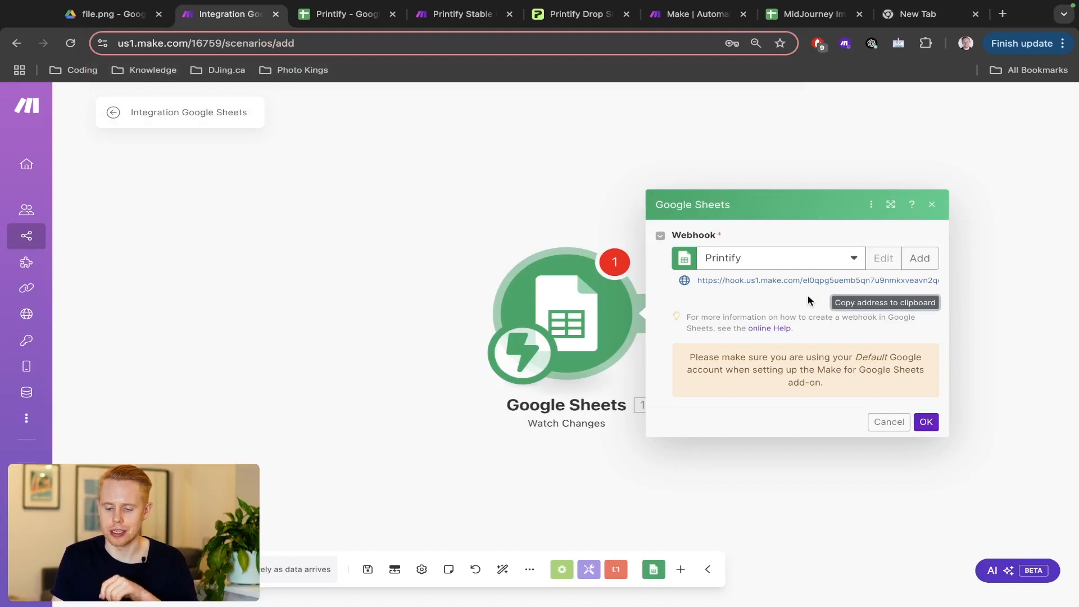
{"action": "key", "text": "super+9"}
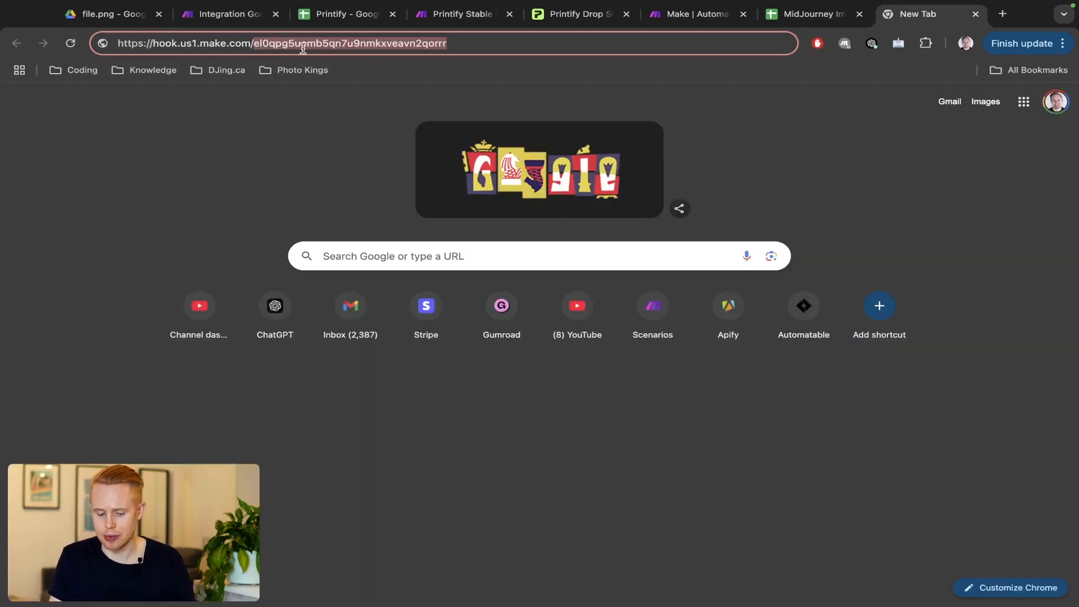
{"action": "key", "text": "super+2"}
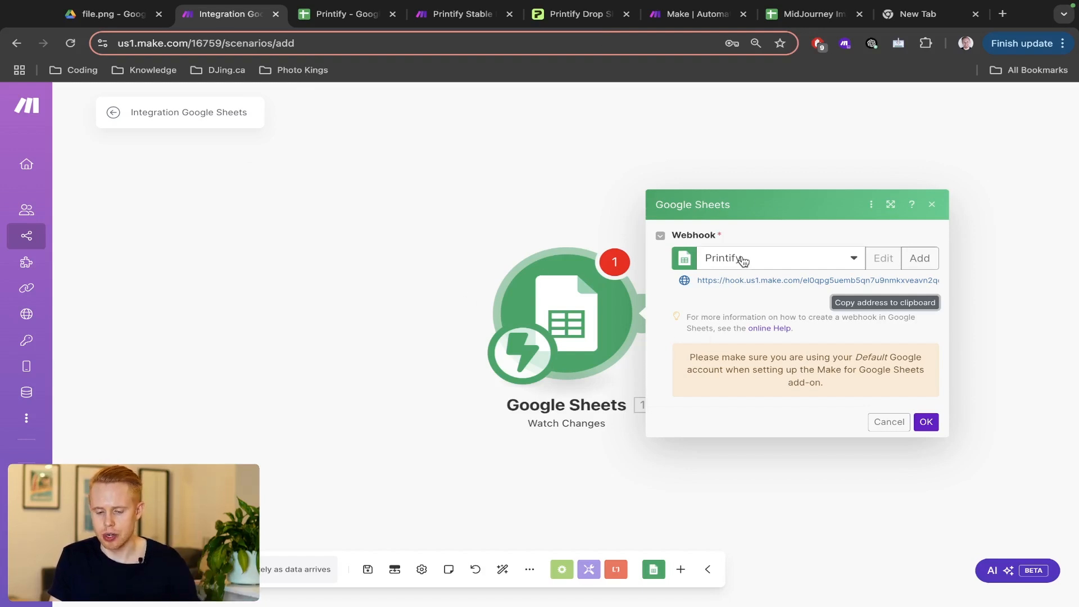
- Recopy the webhook address from Make and paste it into the new tab's address bar
{"action": "left_click", "coordinate": [845, 310]}
{"action": "key", "text": "ctrl+9"}
{"action": "key", "text": "ctrl+v"}
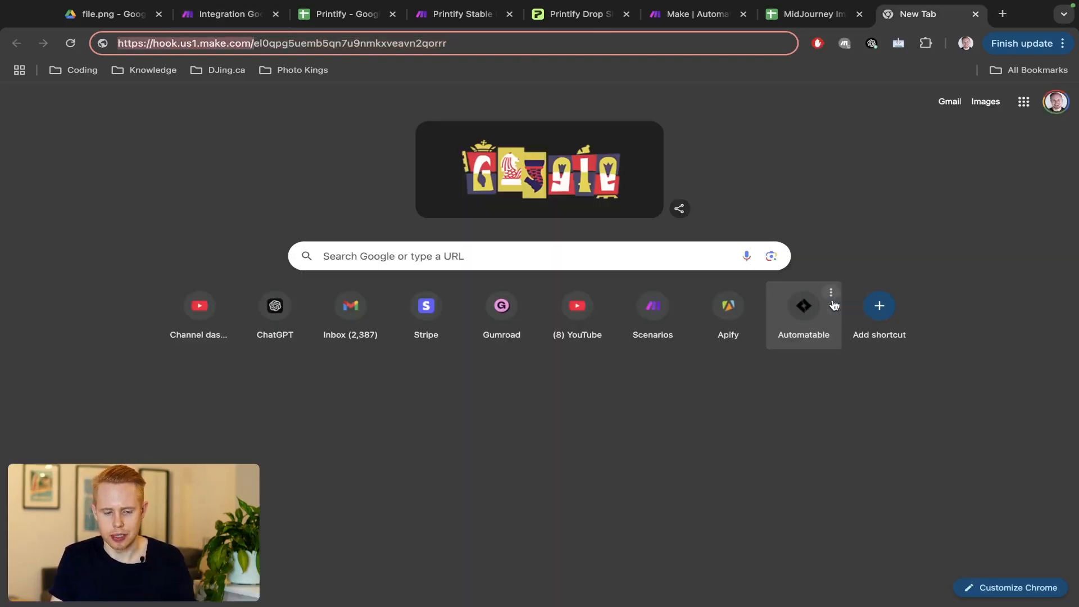
{"action": "key", "text": "ctrl+2"}
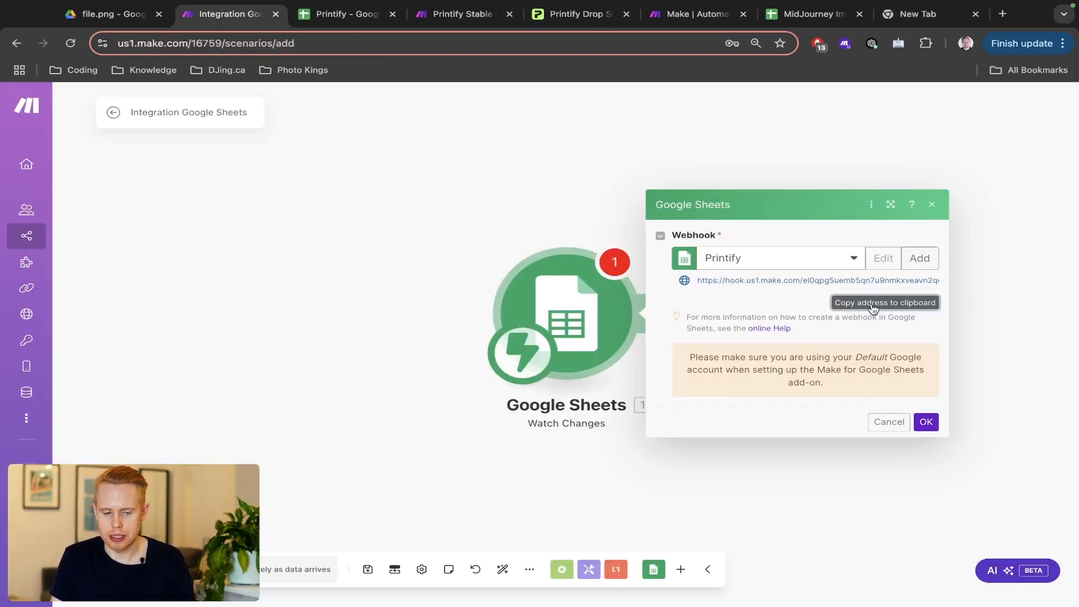
{"action": "key", "text": "ctrl+3"}
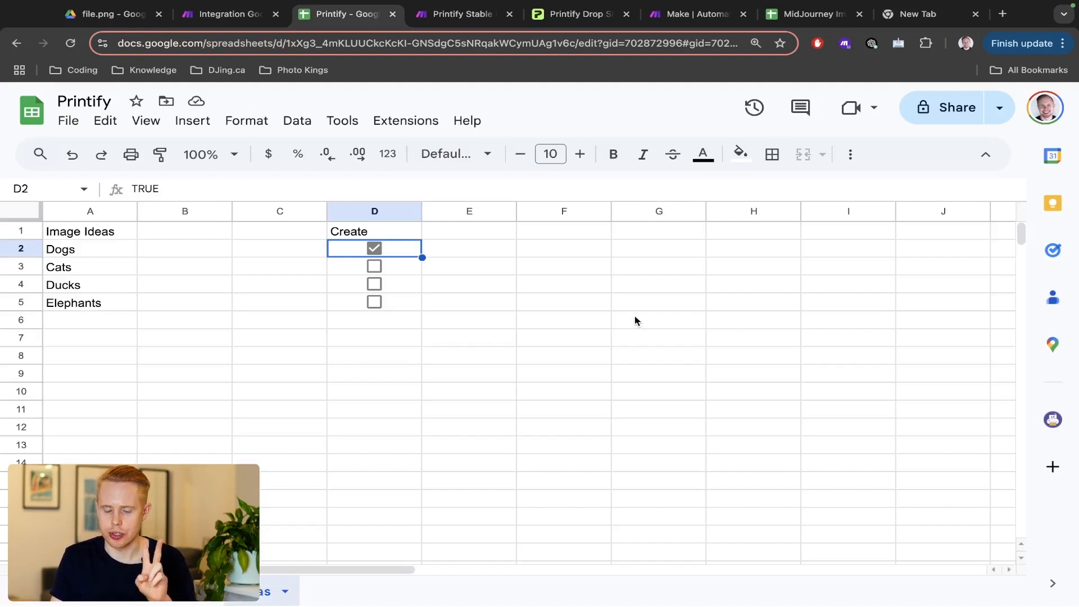
- Search the Google Workspace Marketplace for 'make' via Extensions > Add-ons
{"action": "left_click", "coordinate": [233, 15]}
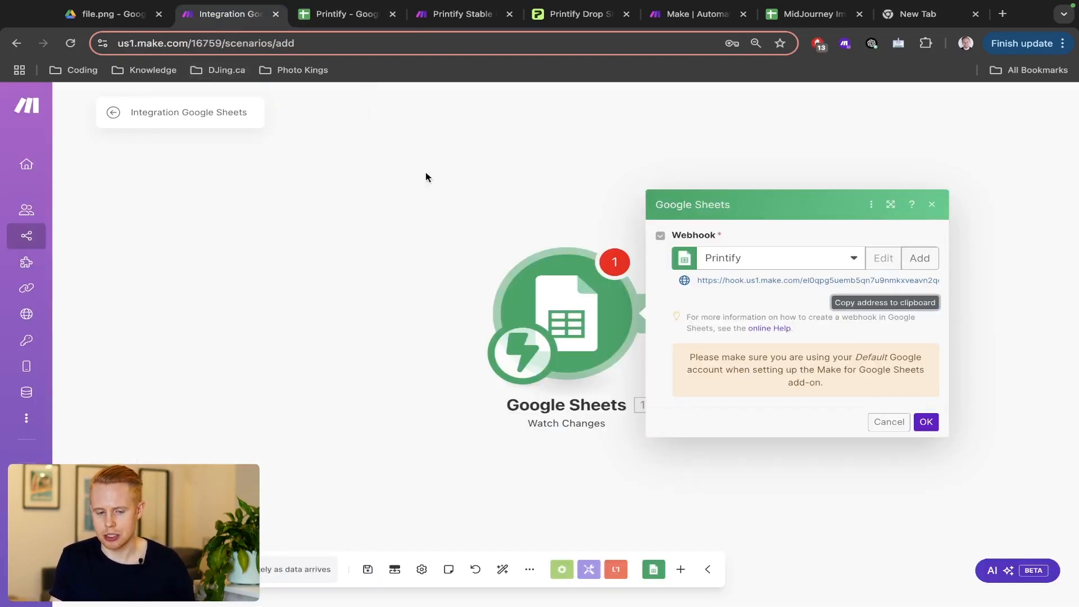
{"action": "left_click", "coordinate": [342, 16]}
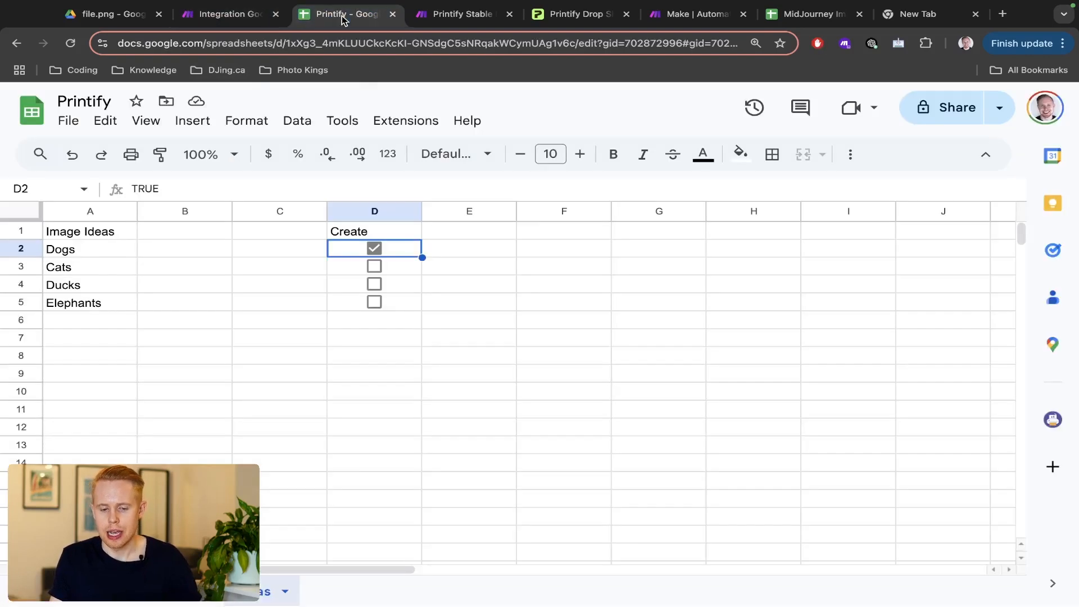
{"action": "left_click", "coordinate": [415, 121]}
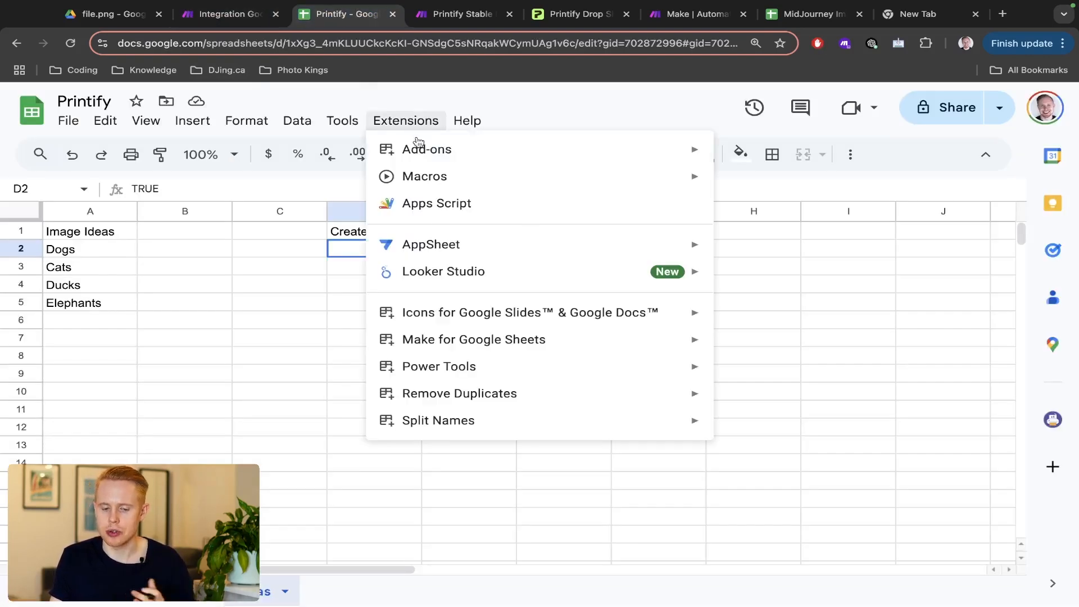
{"action": "mouse_move", "coordinate": [425, 161]}
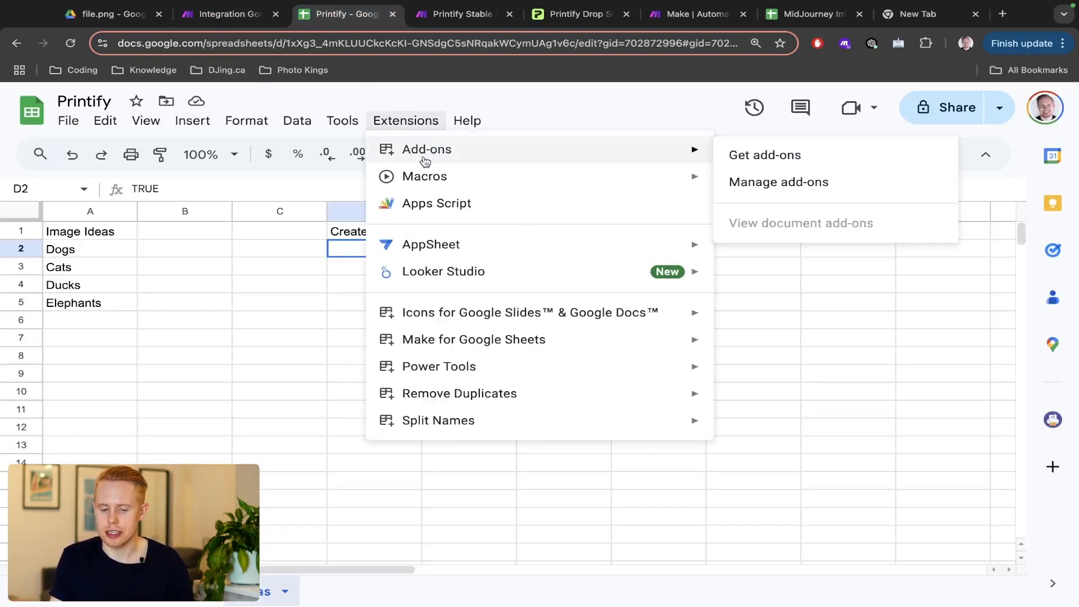
{"action": "left_click", "coordinate": [762, 156]}
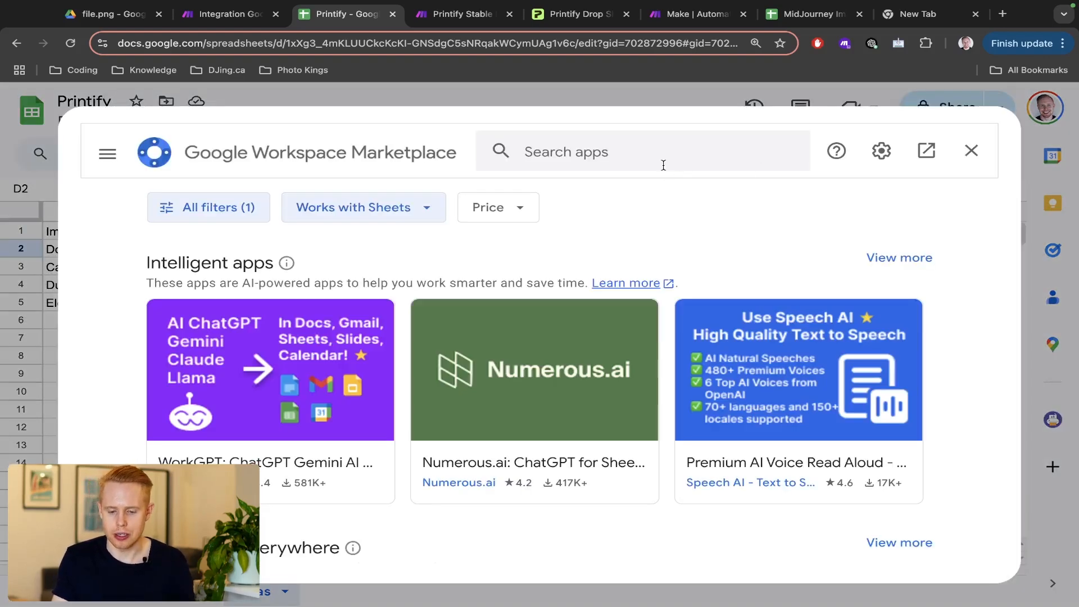
{"action": "left_click", "coordinate": [650, 152]}
{"action": "type", "text": "make"}
{"action": "key", "text": "Return"}
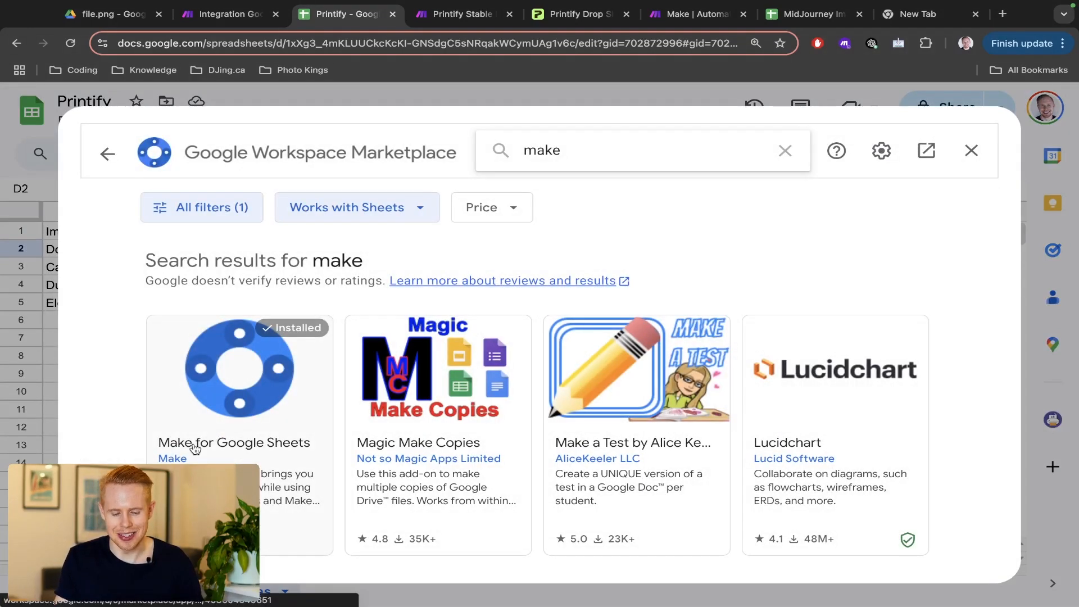
- Confirm Make for Google Sheets shows Installed, then close the Marketplace
{"action": "scroll", "coordinate": [195, 448], "scroll_direction": "down", "scroll_amount": 2}
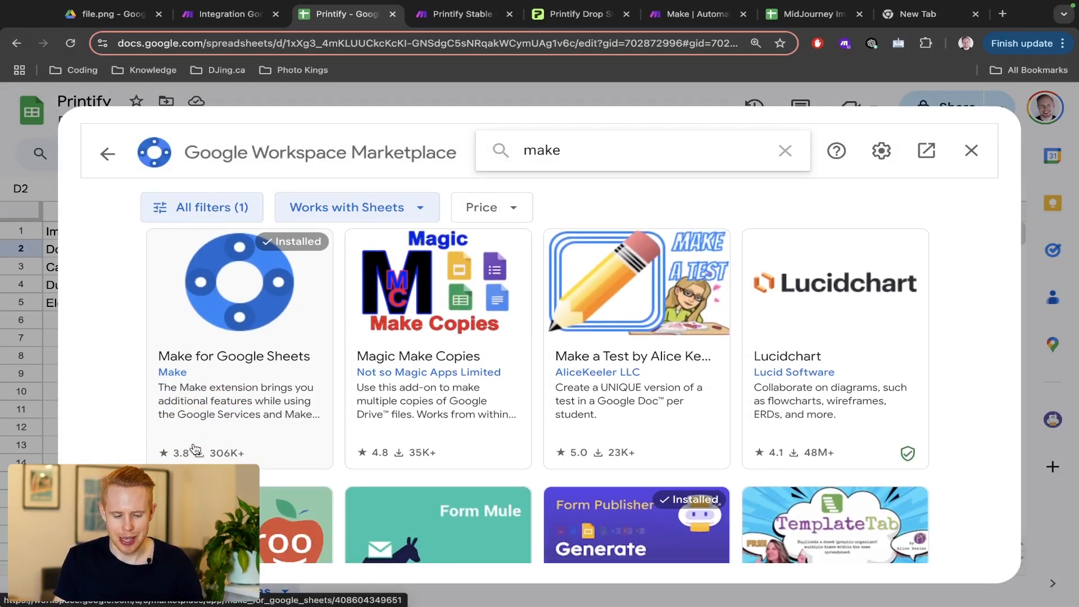
{"action": "scroll", "coordinate": [195, 448], "scroll_direction": "up", "scroll_amount": 5}
{"action": "scroll", "coordinate": [195, 448], "scroll_direction": "down", "scroll_amount": 1}
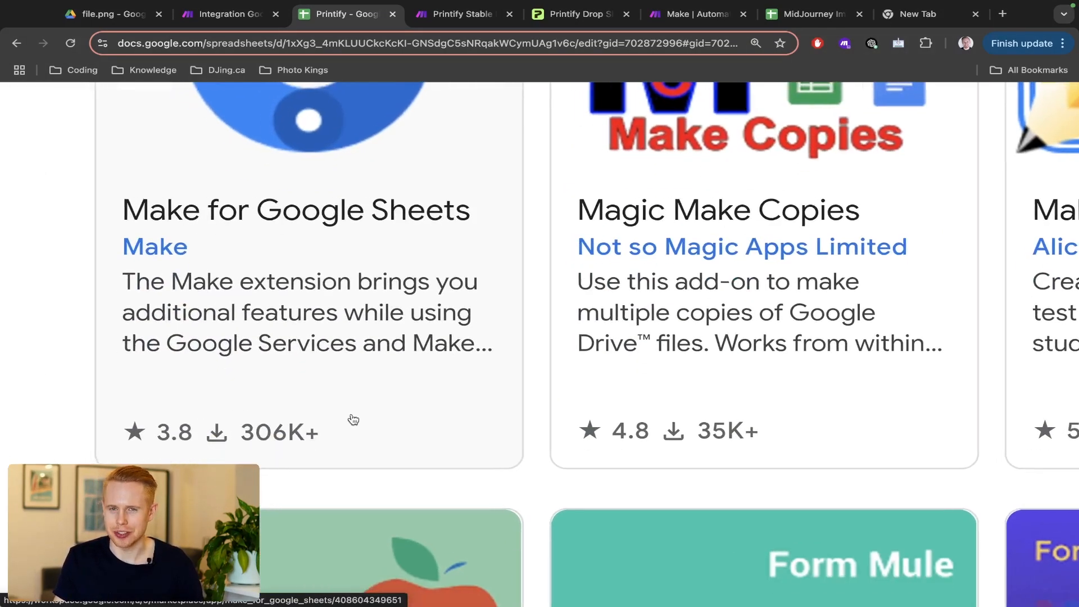
{"action": "scroll", "coordinate": [353, 420], "scroll_direction": "left", "scroll_amount": 1}
{"action": "scroll", "coordinate": [353, 420], "scroll_direction": "up", "scroll_amount": 3}
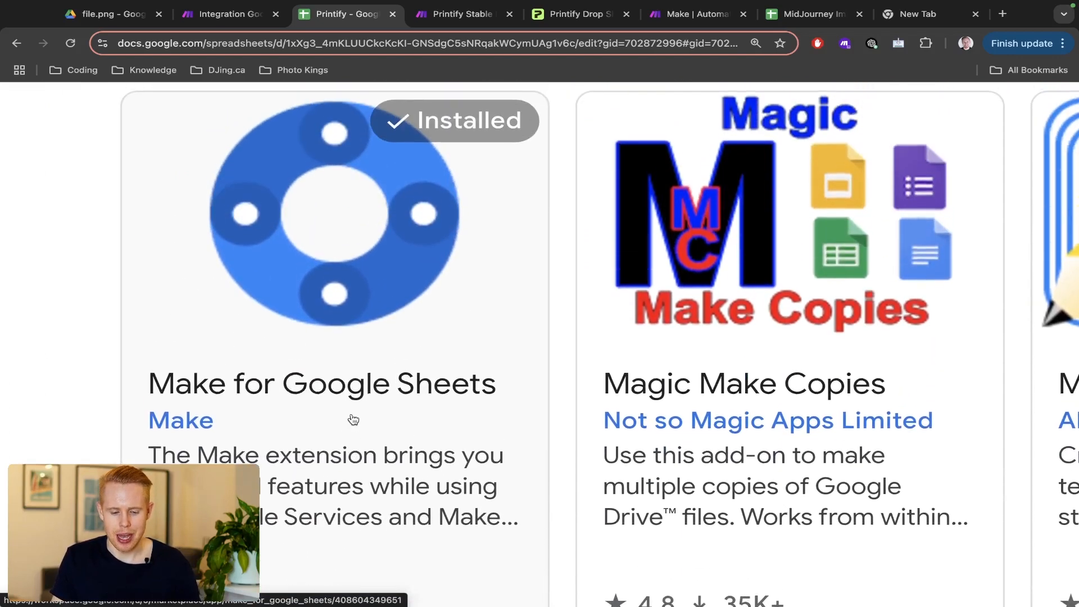
{"action": "scroll", "coordinate": [353, 420], "scroll_direction": "down", "scroll_amount": 5}
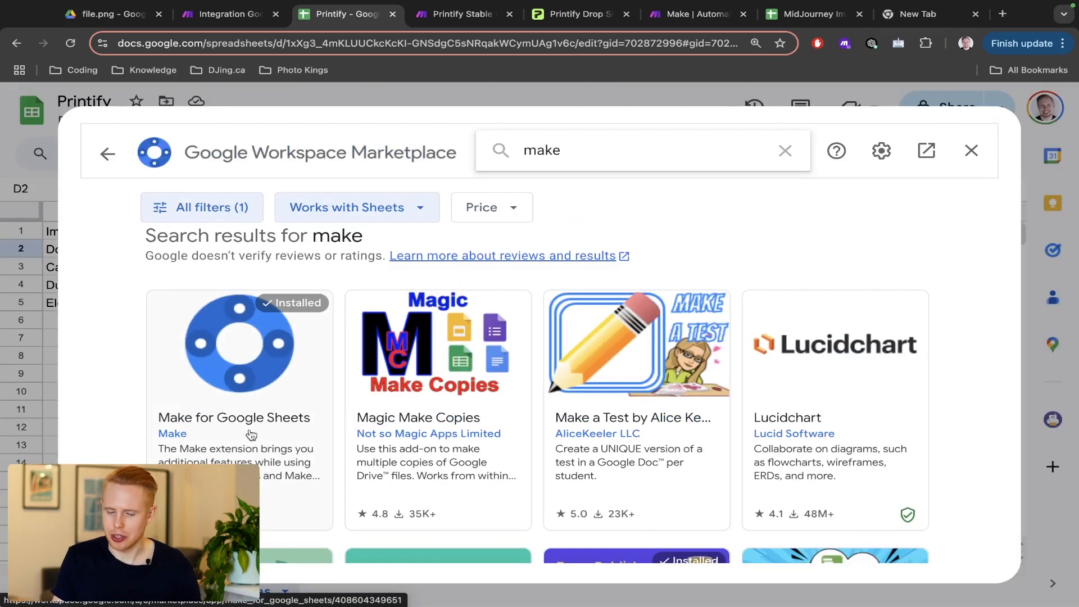
{"action": "scroll", "coordinate": [251, 435], "scroll_direction": "down", "scroll_amount": 1}
{"action": "left_click", "coordinate": [968, 162]}
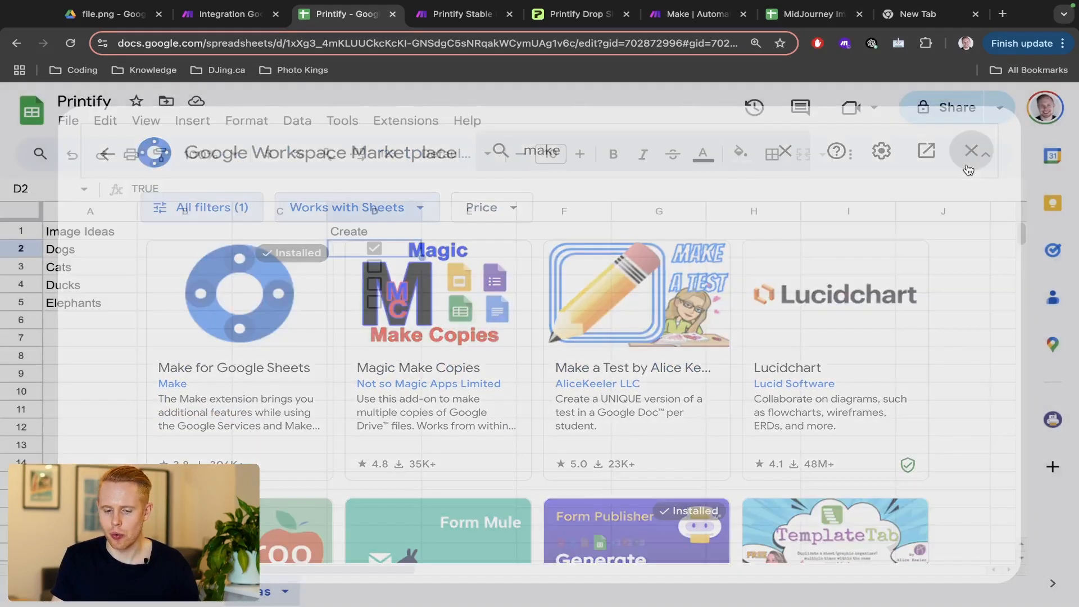
- Paste the Make webhook address into the Make add-on's Watch Changes webhook URL field
{"action": "left_click", "coordinate": [403, 125]}
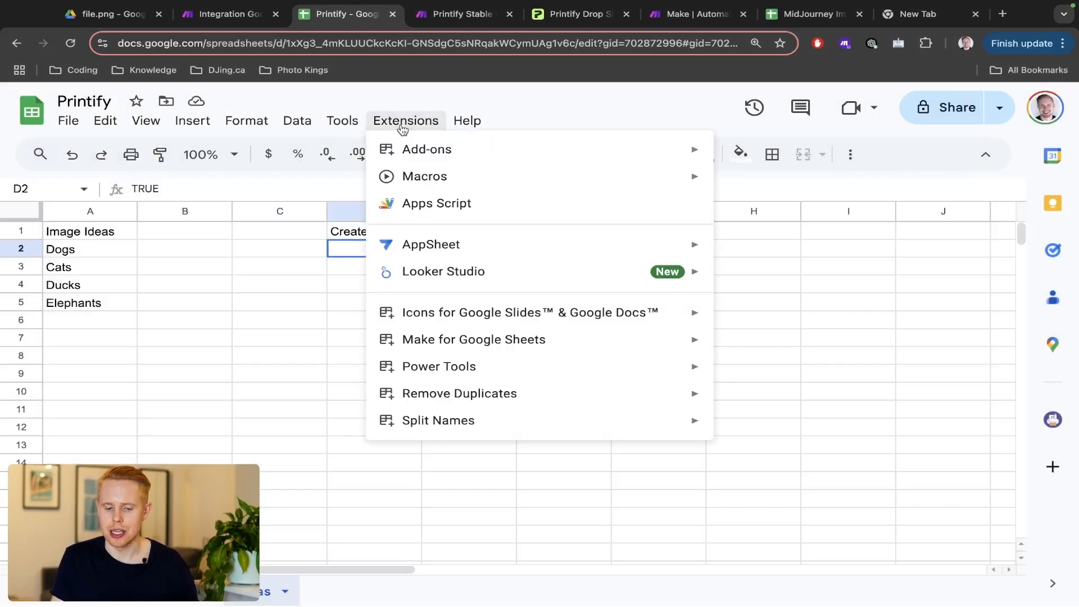
{"action": "mouse_move", "coordinate": [495, 339]}
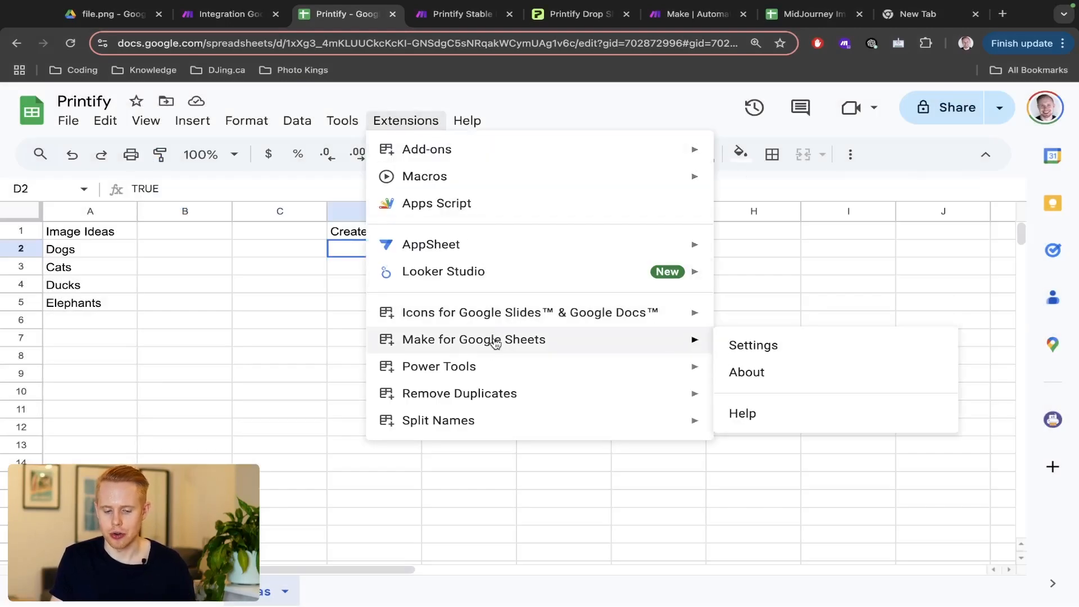
{"action": "left_click", "coordinate": [755, 345]}
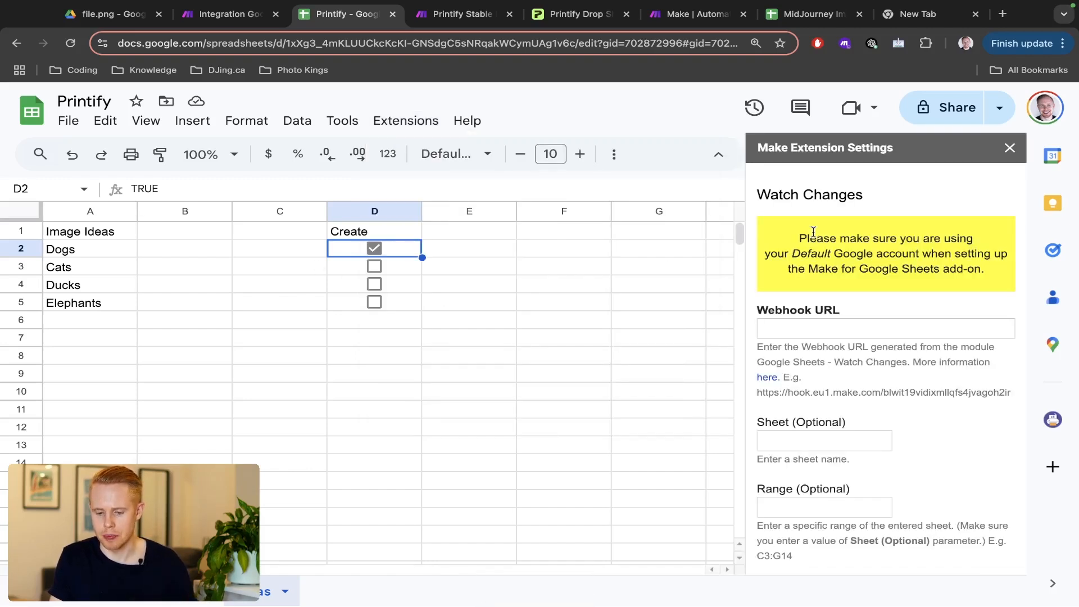
{"action": "left_click", "coordinate": [783, 329]}
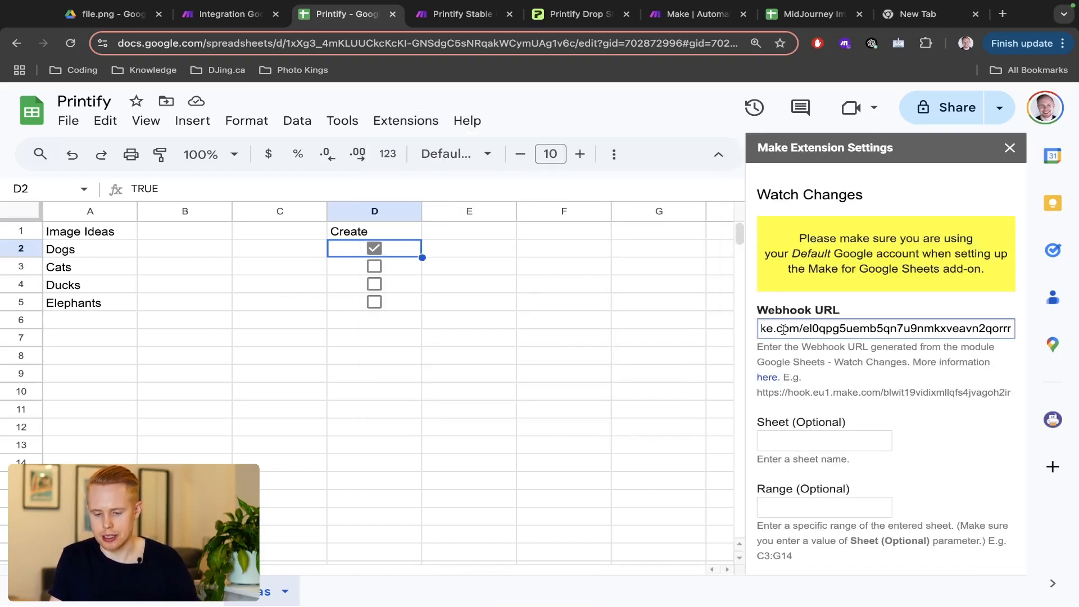
{"action": "key", "text": "ctrl+shift+Tab"}
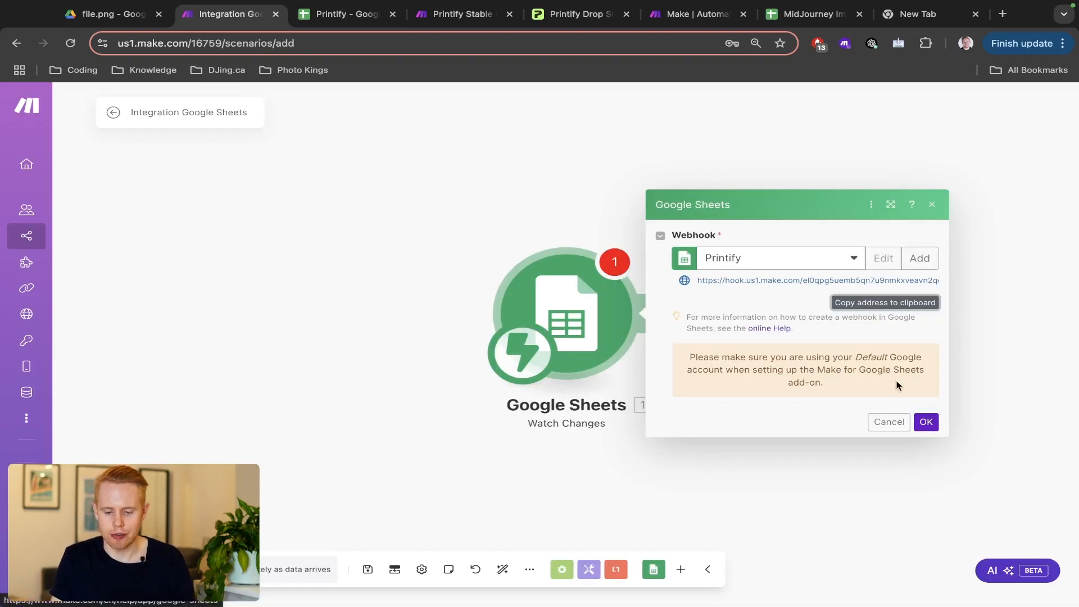
{"action": "key", "text": "ctrl+Tab"}
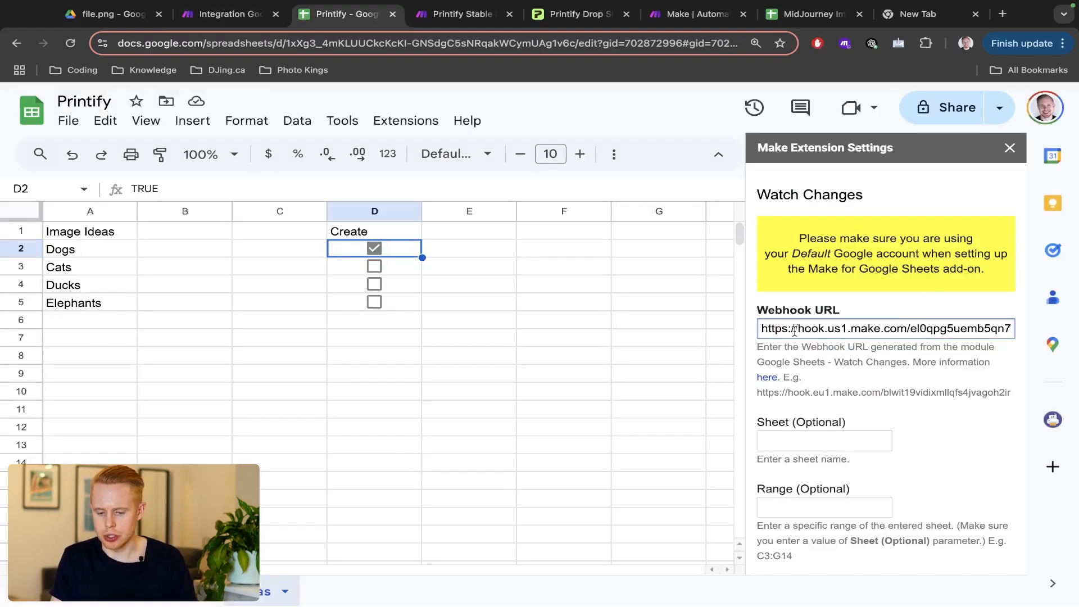
- Save the Make add-on settings, dismiss the confirmation and close the settings panel
{"action": "scroll", "coordinate": [935, 452], "scroll_direction": "down", "scroll_amount": 4}
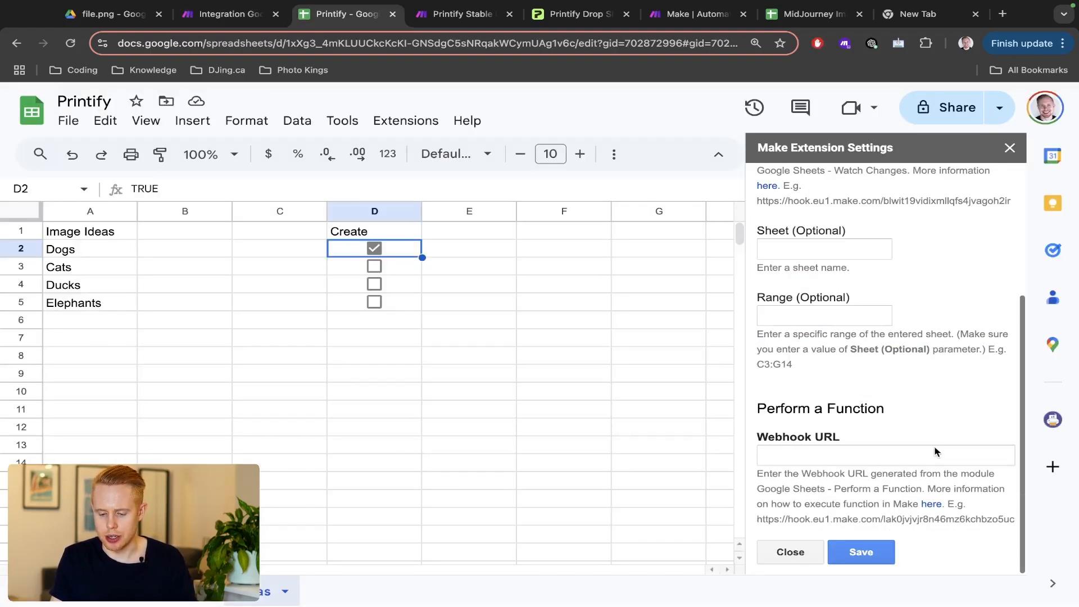
{"action": "left_click", "coordinate": [888, 551]}
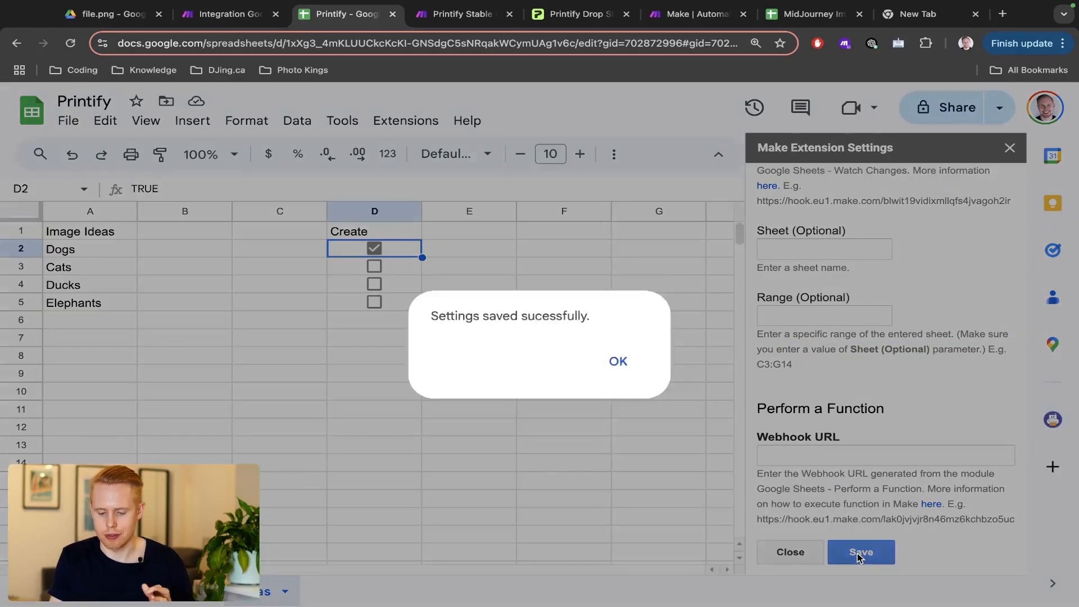
{"action": "key", "text": "Return"}
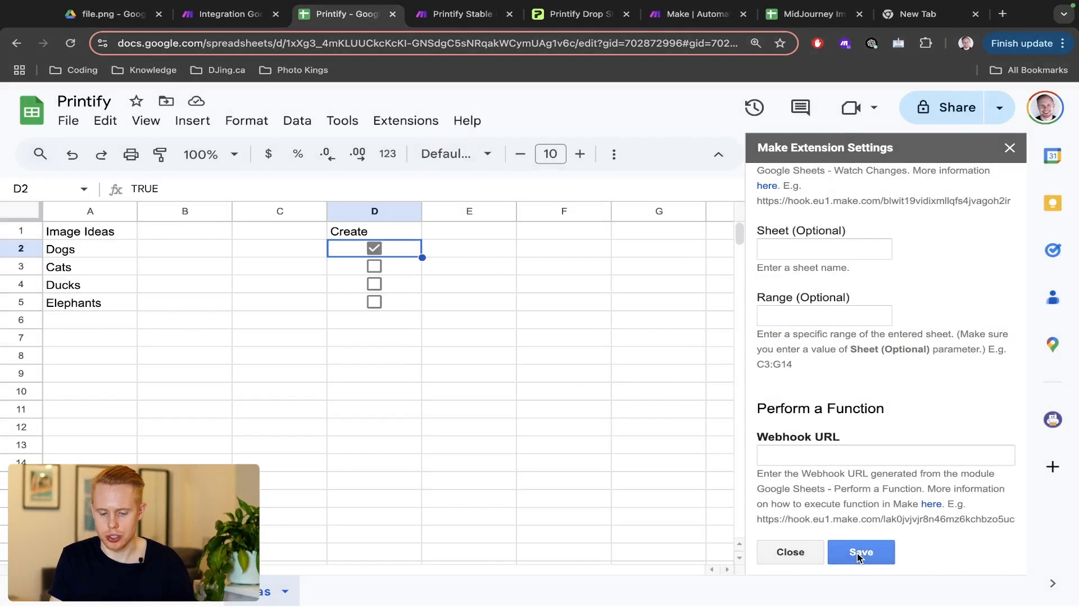
{"action": "left_click", "coordinate": [1010, 149]}
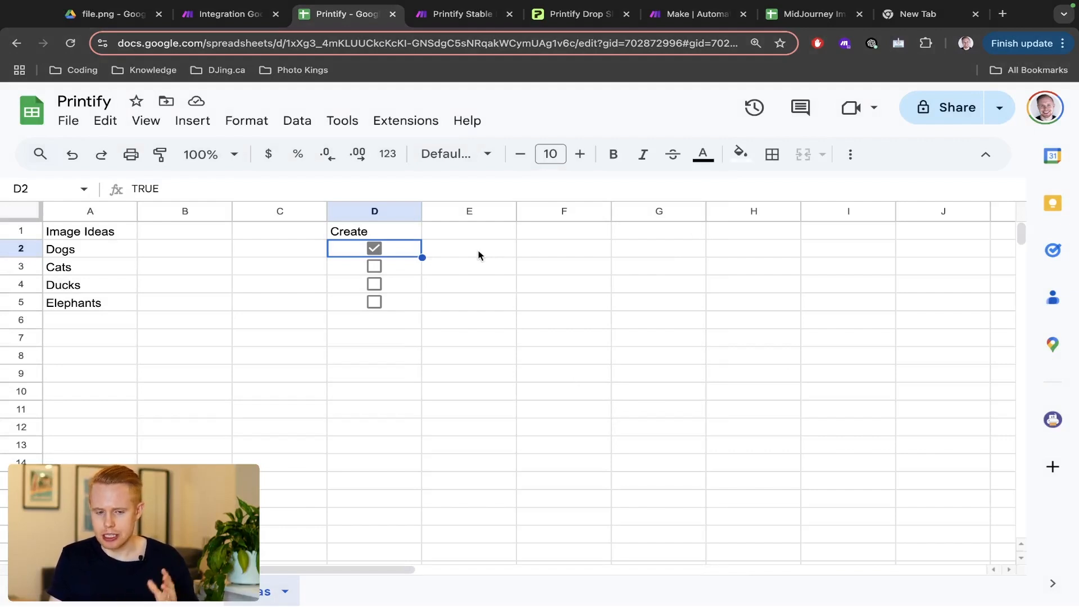
{"action": "key", "text": "ctrl+shift+Tab"}
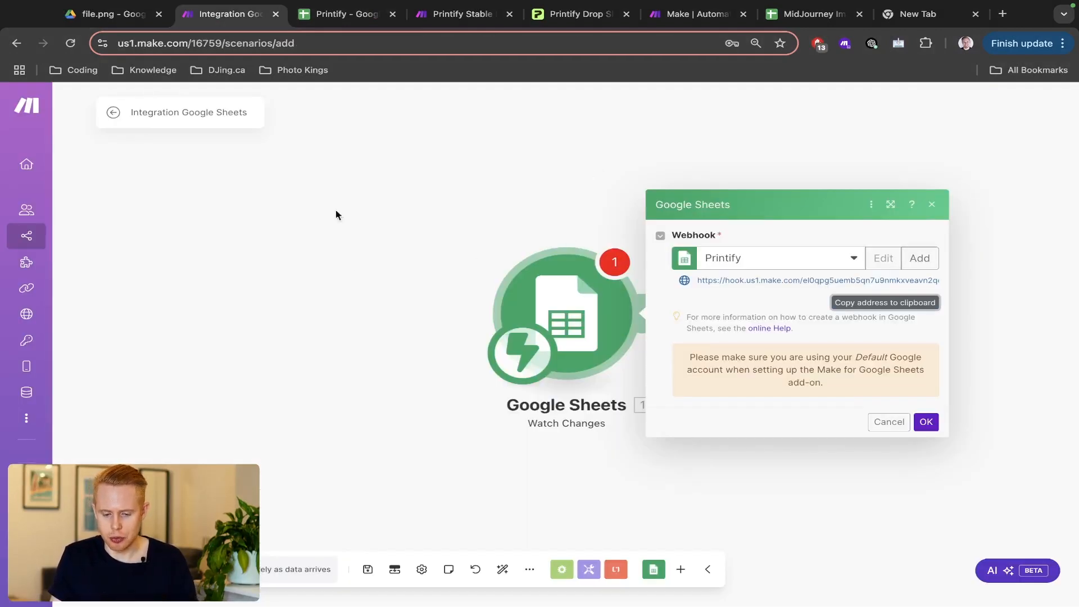
- Confirm the webhook settings and run the scenario once to wait for data
{"action": "left_click", "coordinate": [926, 422]}
{"action": "scroll", "coordinate": [129, 568], "scroll_direction": "up", "scroll_amount": 5}
{"action": "scroll", "coordinate": [129, 569], "scroll_direction": "left", "scroll_amount": 5}
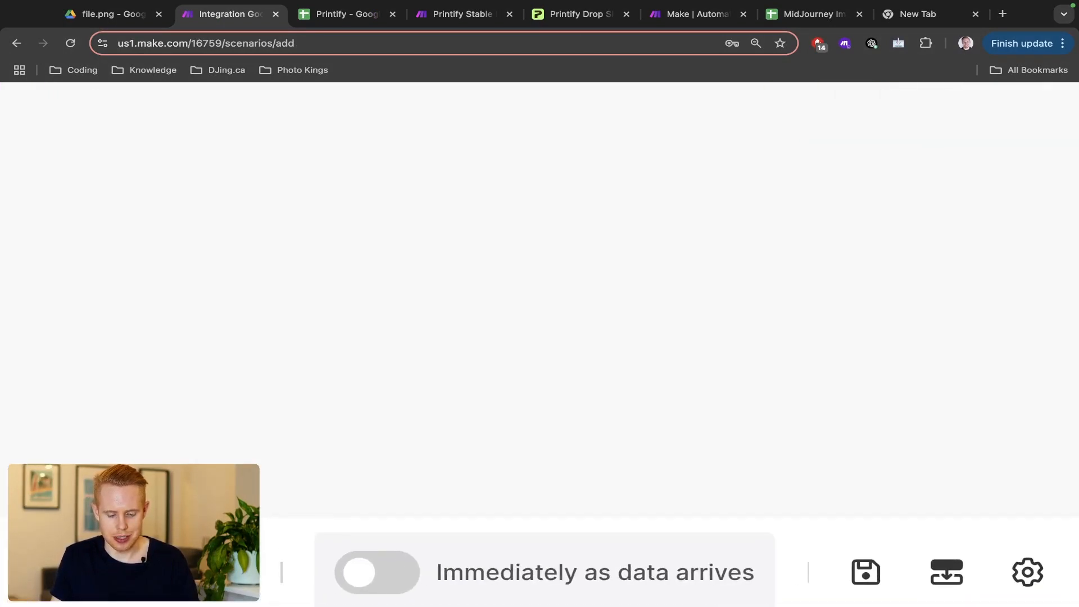
{"action": "scroll", "coordinate": [422, 582], "scroll_direction": "down", "scroll_amount": 3}
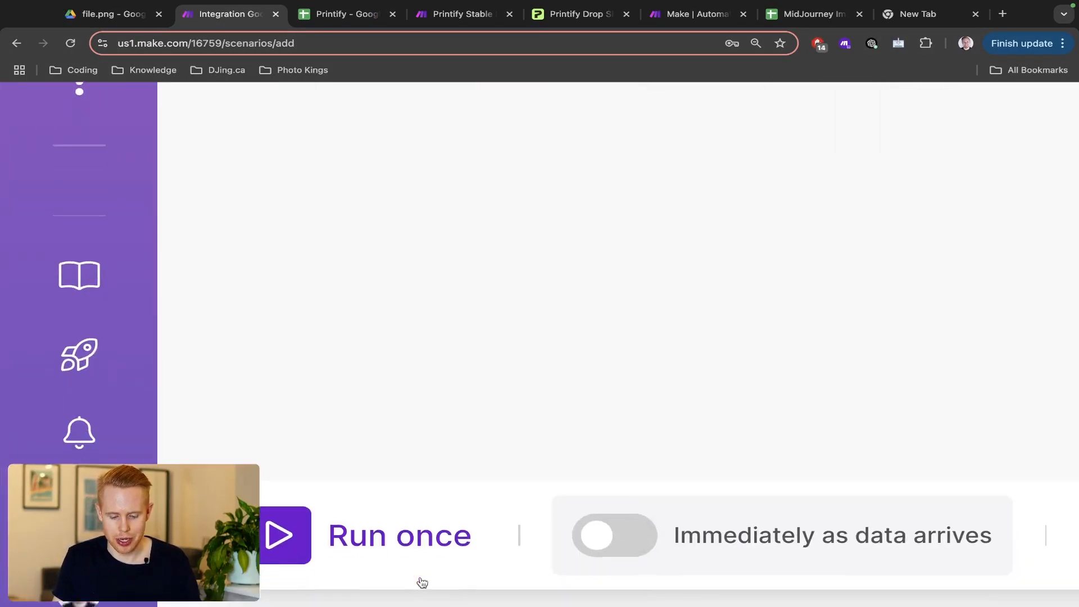
{"action": "left_click", "coordinate": [396, 502]}
{"action": "scroll", "coordinate": [393, 504], "scroll_direction": "down", "scroll_amount": 5}
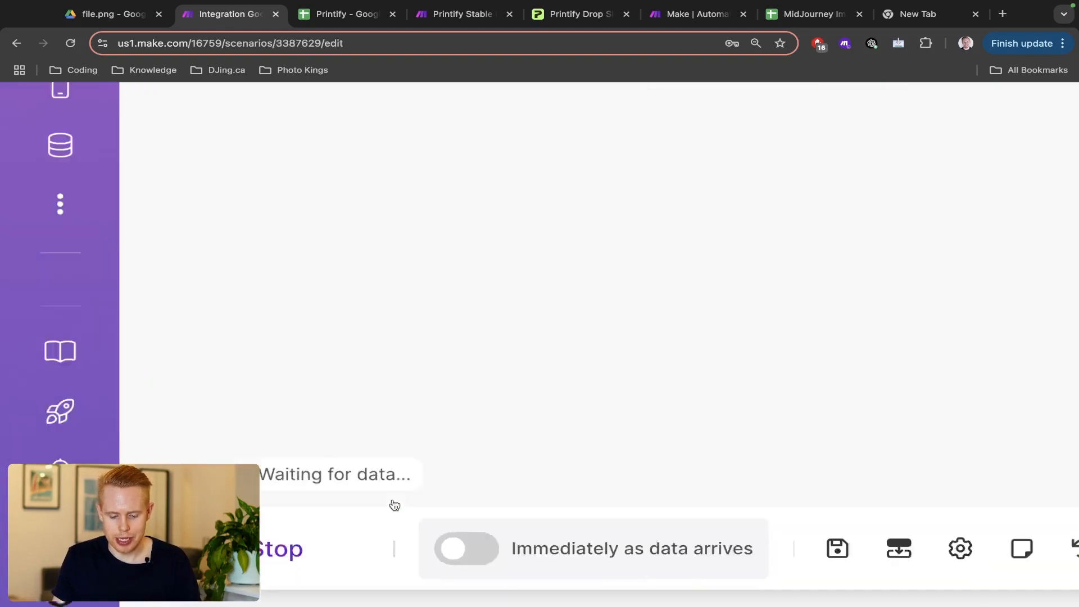
- Tick the Cats Create checkbox in D3 and return to Make
{"action": "key", "text": "ctrl+Tab"}
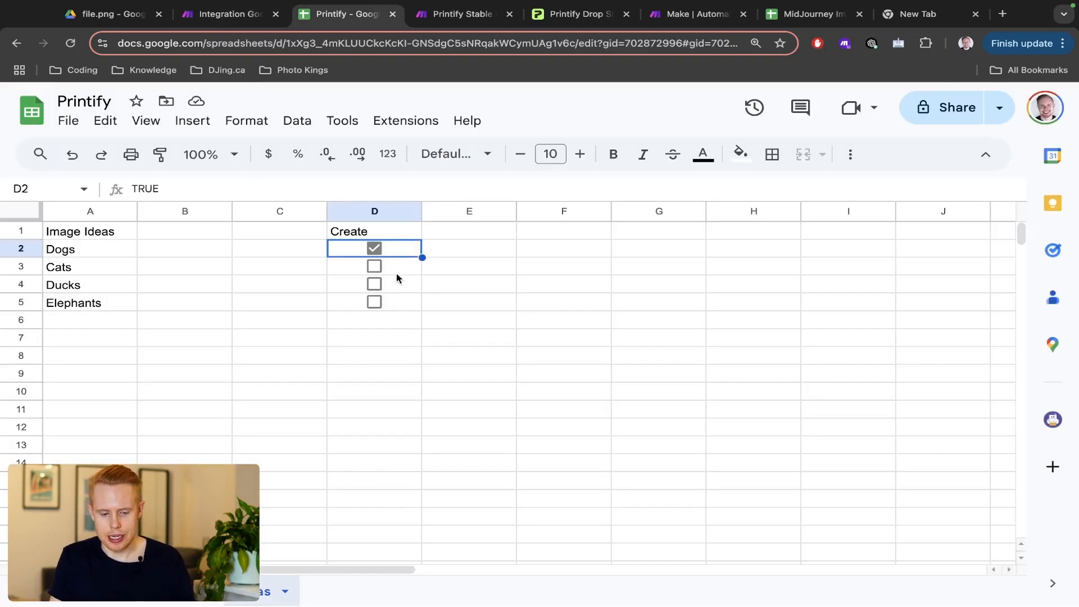
{"action": "left_click", "coordinate": [374, 266]}
{"action": "key", "text": "ctrl+shift+Tab"}
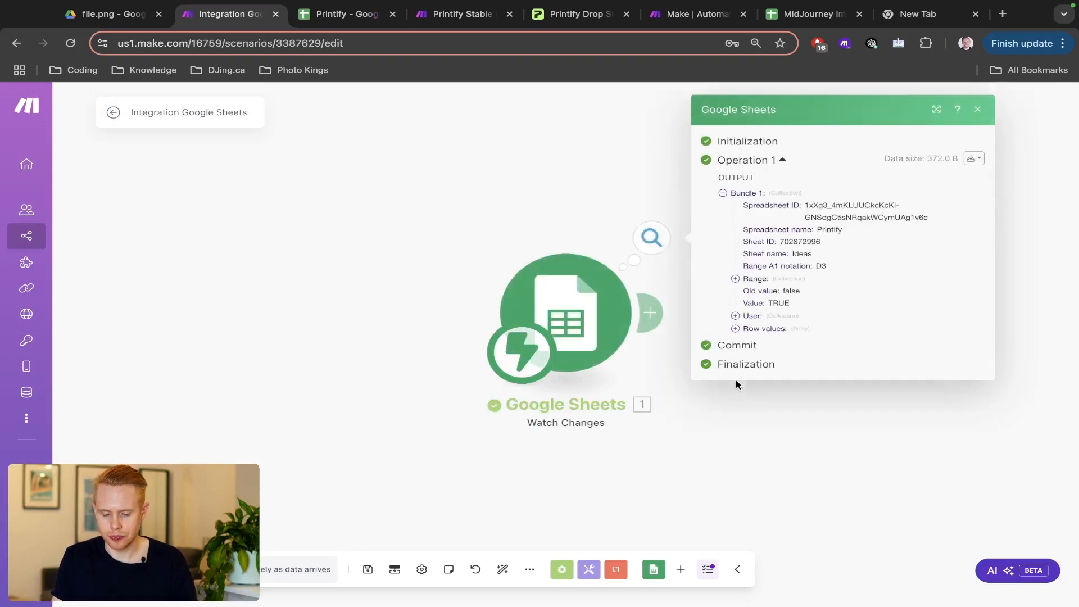
- Open the trigger's operation output and highlight the TRUE value for D3
{"action": "left_click", "coordinate": [501, 213]}
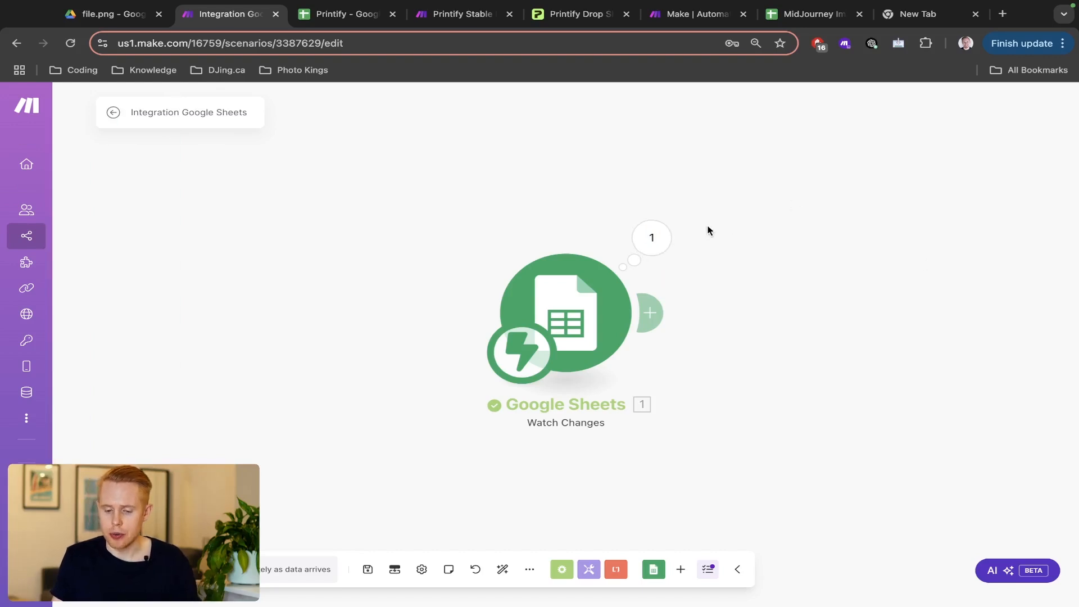
{"action": "left_click", "coordinate": [651, 237]}
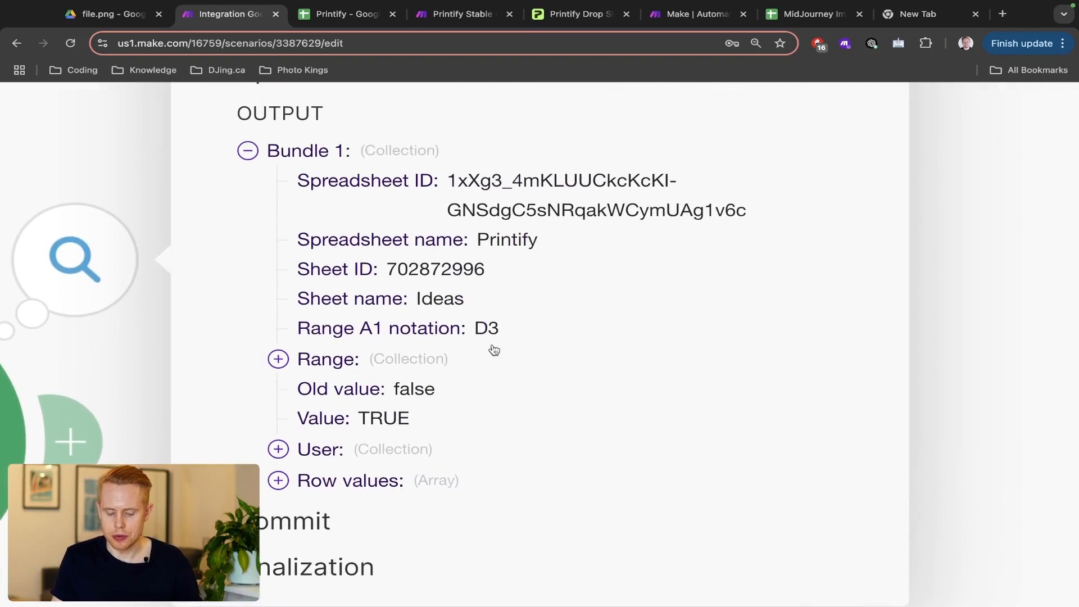
{"action": "double_click", "coordinate": [392, 414]}
{"action": "key", "text": "ctrl+Tab"}
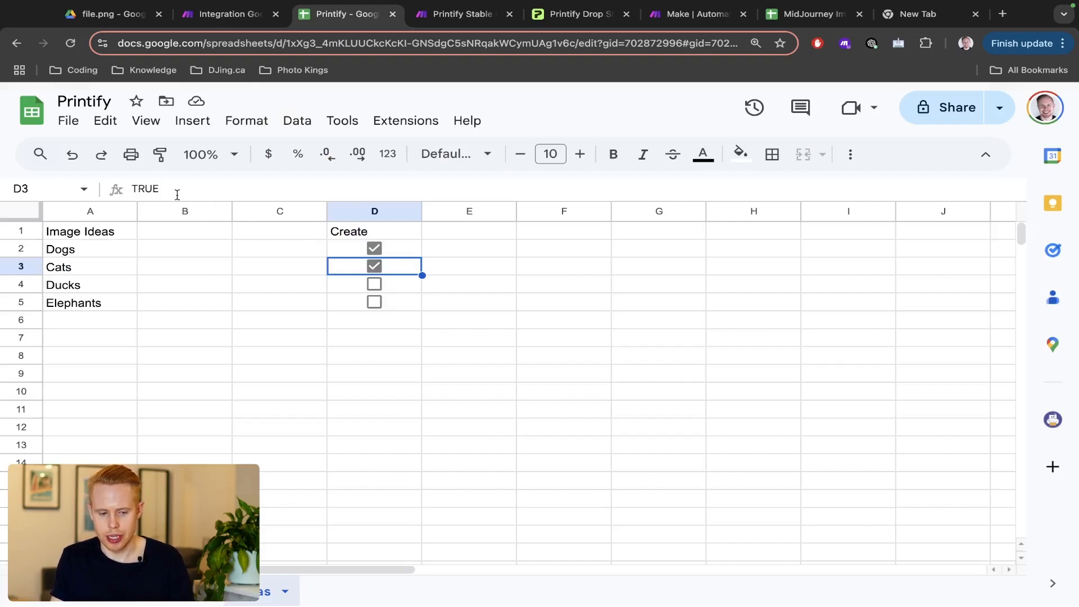
{"action": "key", "text": "ctrl+shift+Tab"}
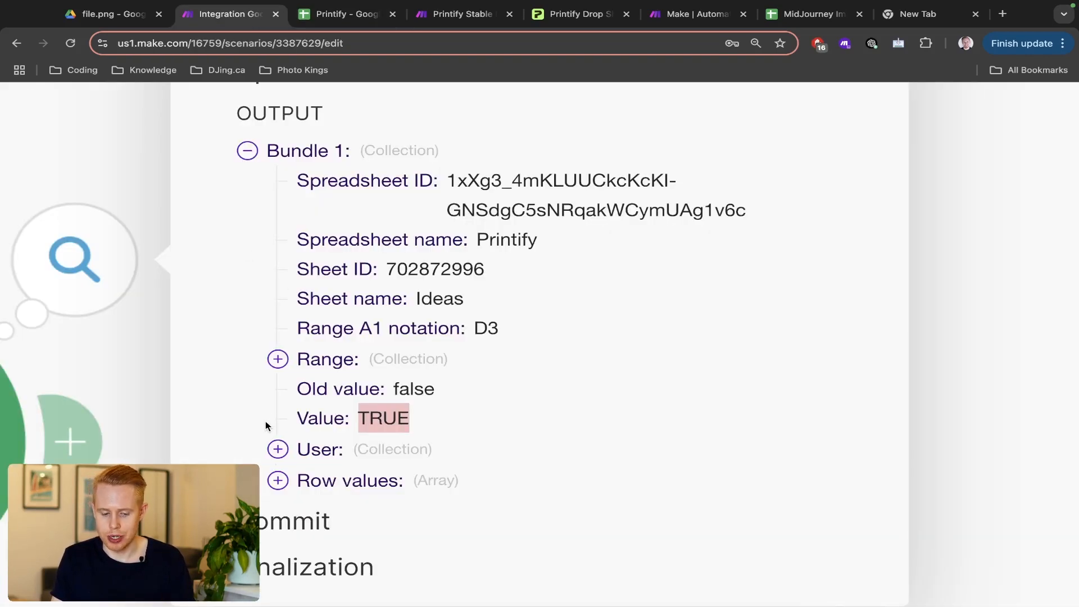
- Expand the bundle's Range and Row values to show the first item, Cats
{"action": "left_click", "coordinate": [277, 358]}
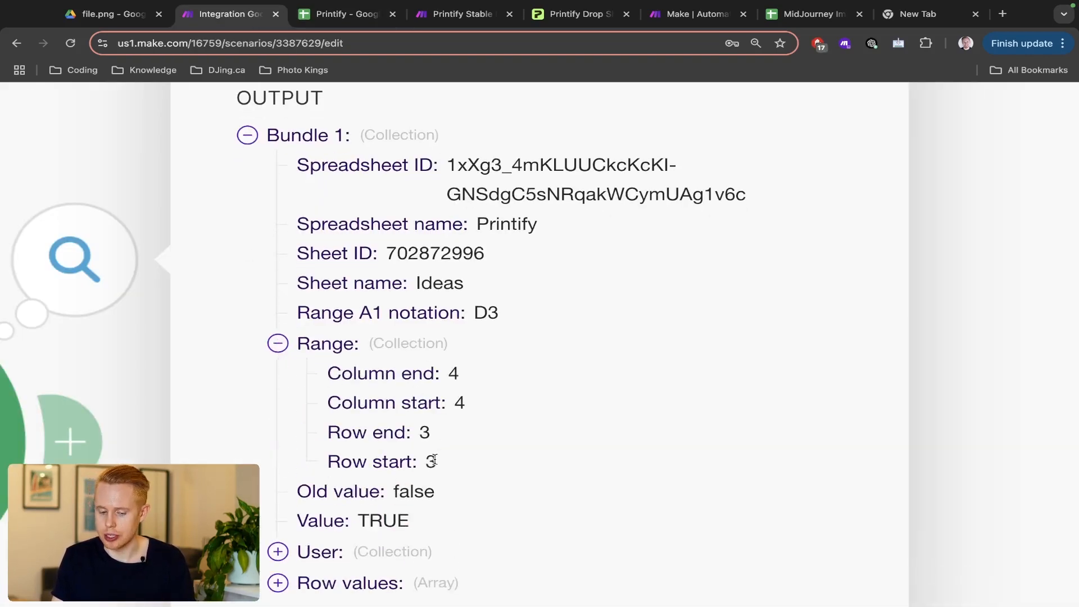
{"action": "key", "text": "ctrl+Tab"}
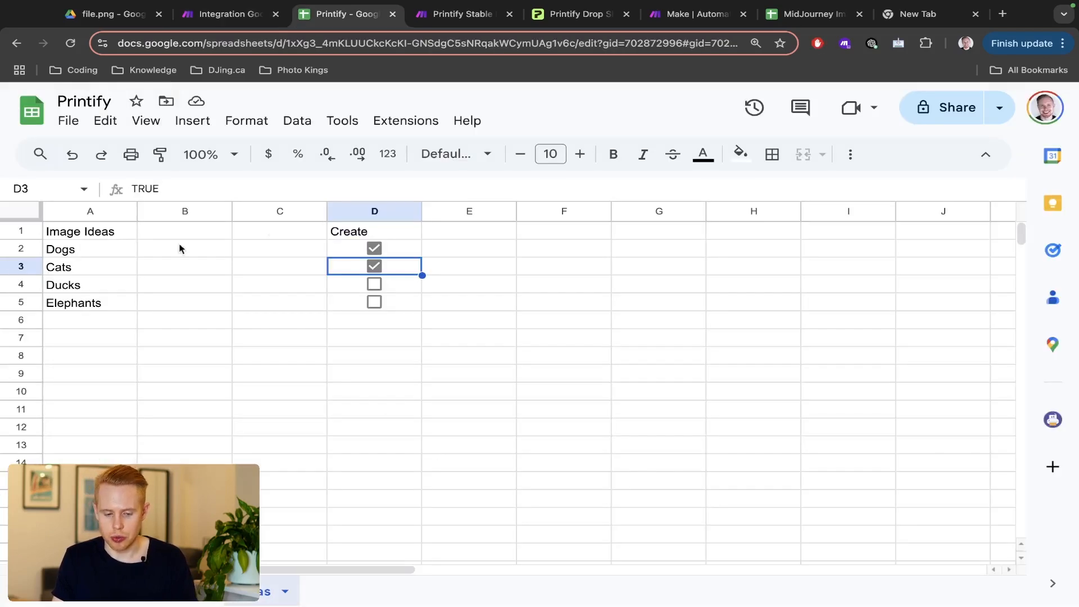
{"action": "key", "text": "ctrl+shift+Tab"}
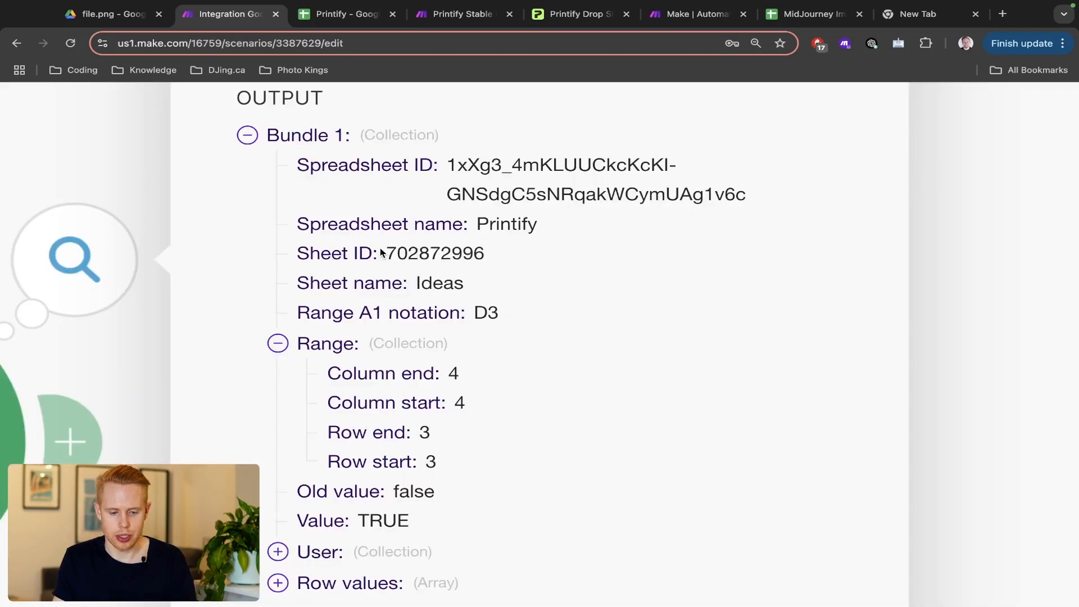
{"action": "scroll", "coordinate": [552, 377], "scroll_direction": "down", "scroll_amount": 5}
{"action": "left_click", "coordinate": [278, 336]}
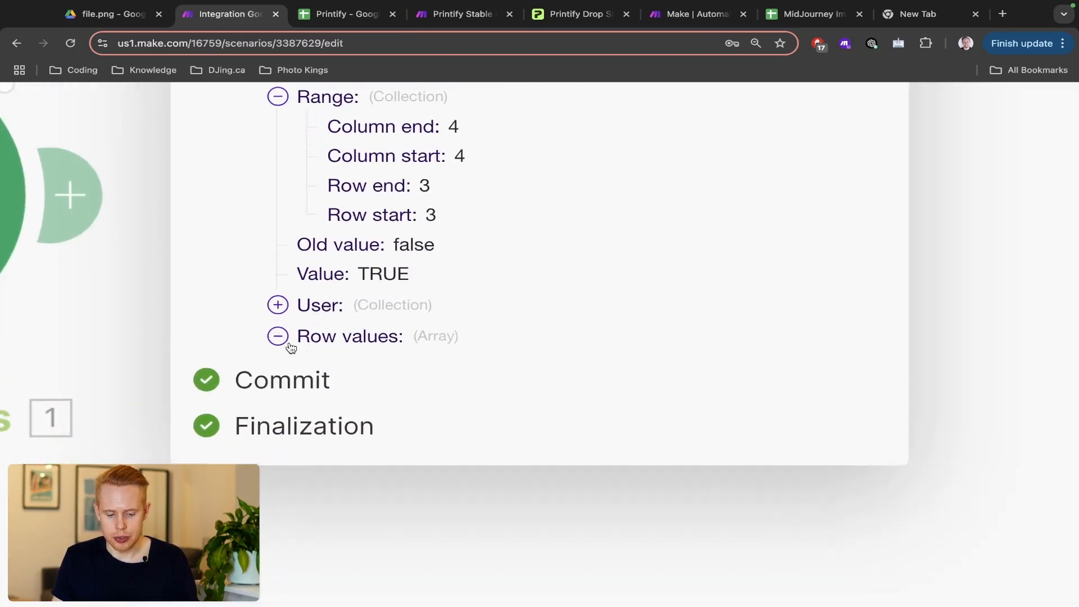
{"action": "left_click", "coordinate": [308, 366]}
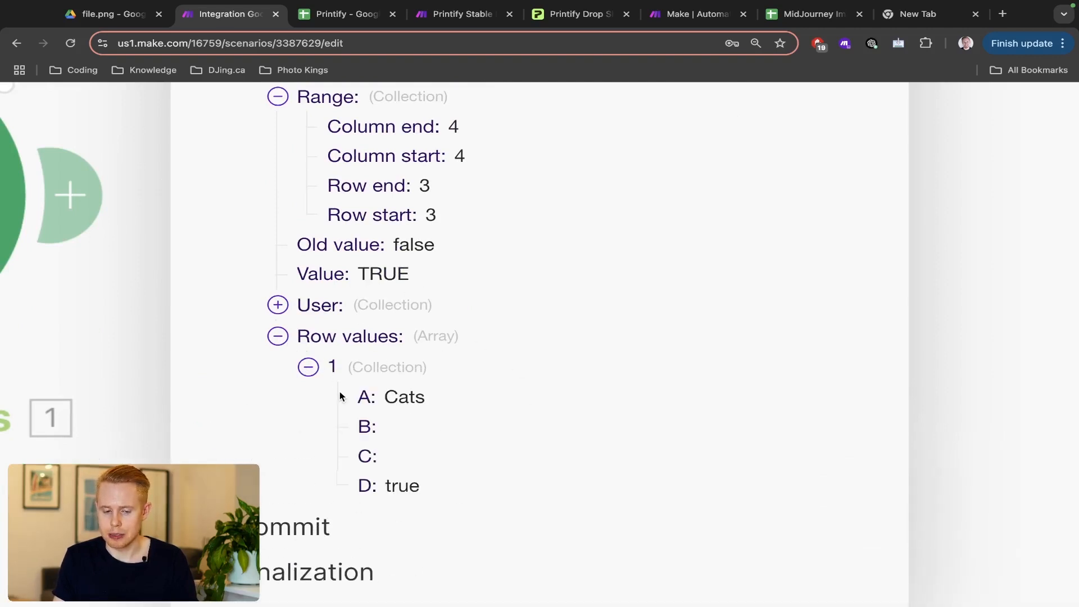
{"action": "key", "text": "ctrl+Tab"}
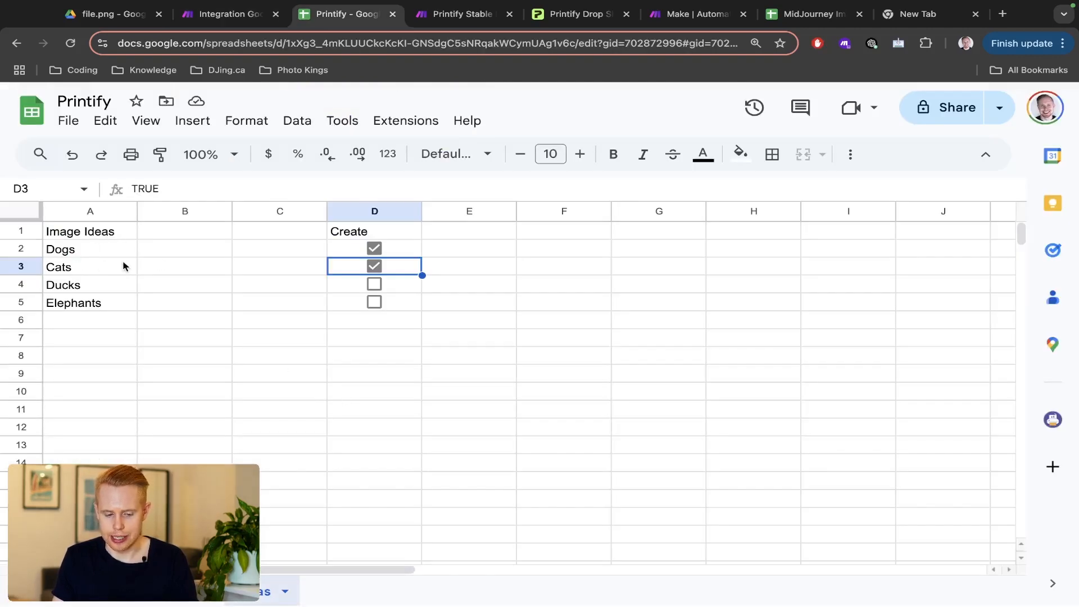
{"action": "key", "text": "ctrl+shift+Tab"}
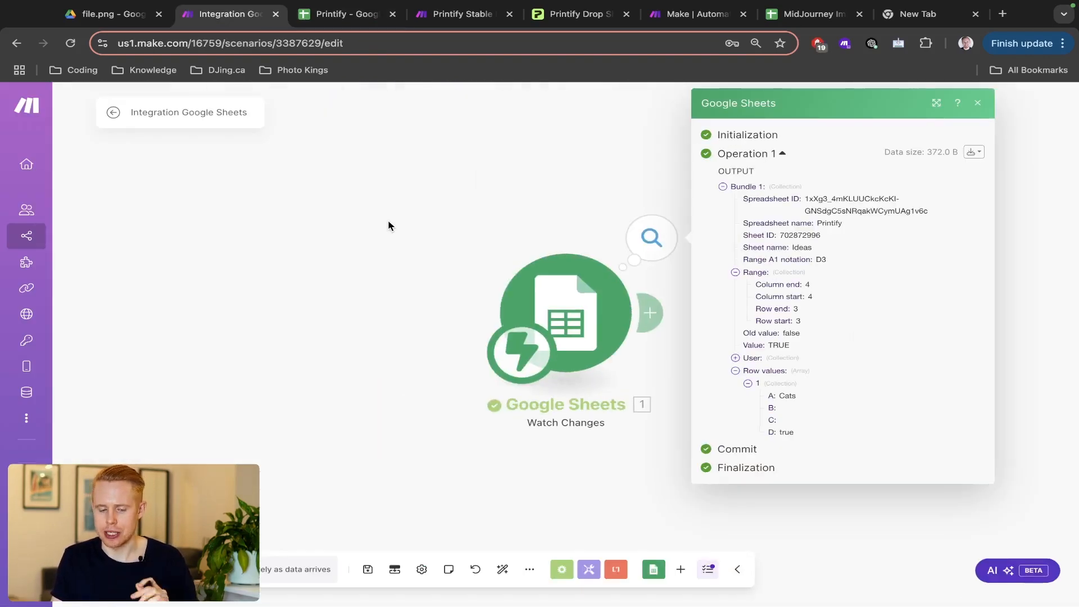
- Close the output details and add a second module after the trigger
{"action": "left_click", "coordinate": [818, 289]}
{"action": "left_click_drag", "start_coordinate": [818, 289], "coordinate": [719, 291]}
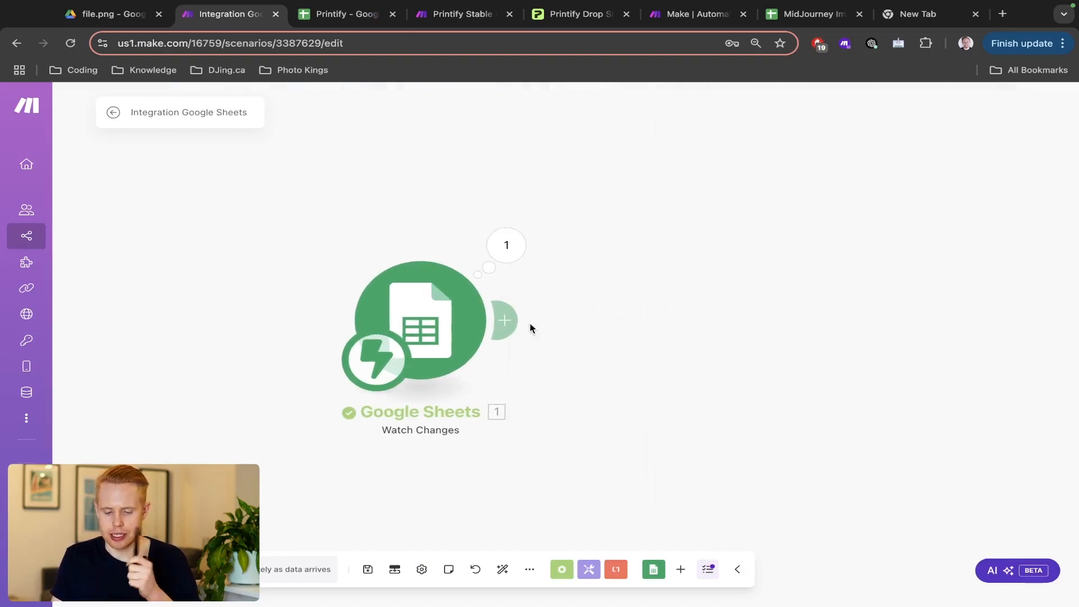
{"action": "left_click", "coordinate": [513, 327]}
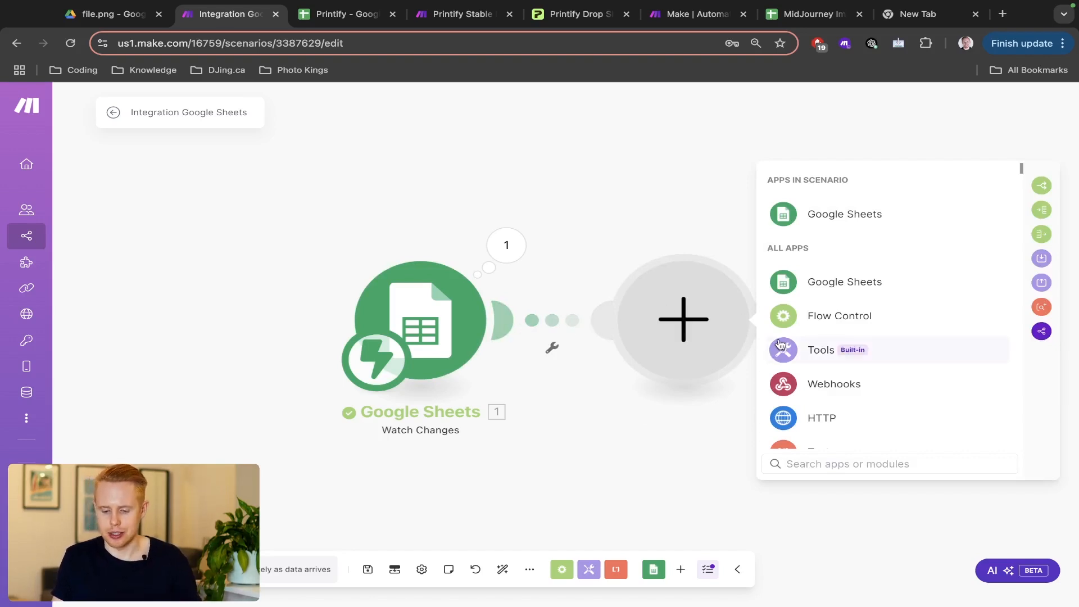
- Search apps for 'chatgpt' and add OpenAI's Generate an Image module after the Watch Changes trigger
{"action": "type", "text": "chatgpt"}
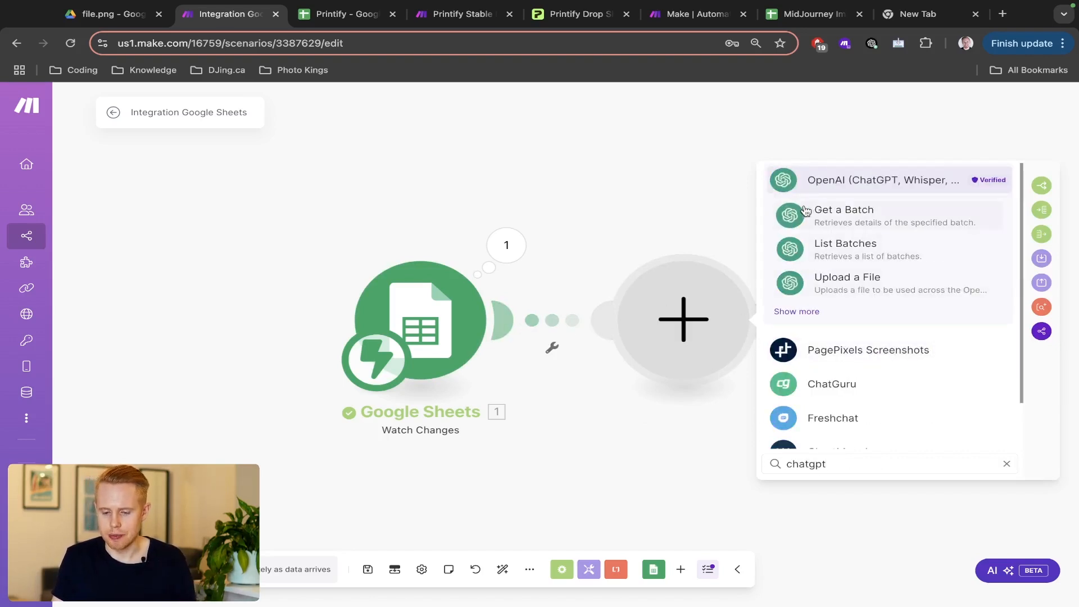
{"action": "left_click", "coordinate": [830, 178]}
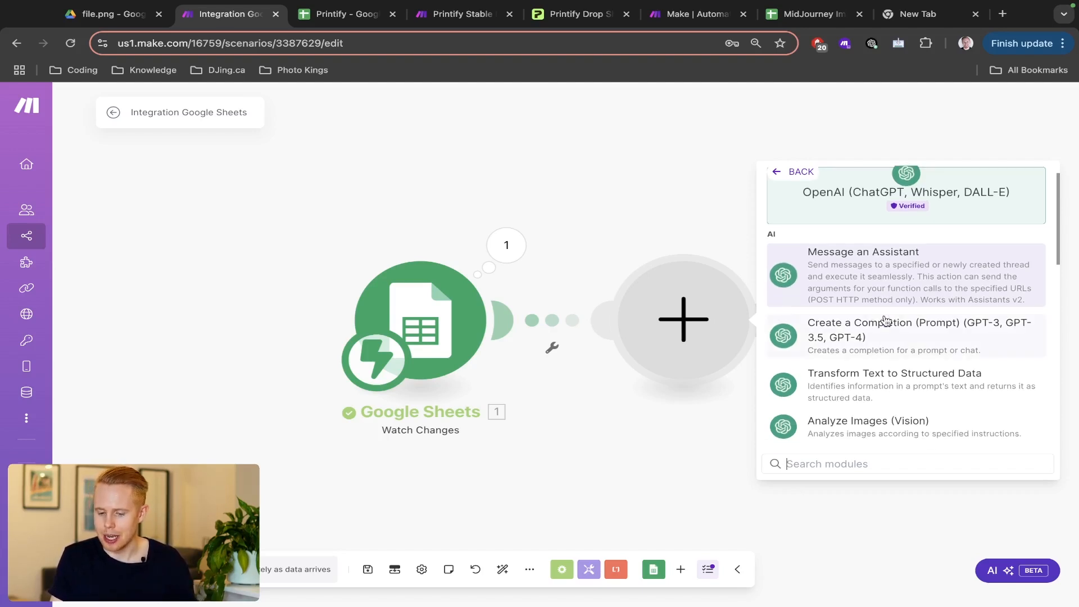
{"action": "scroll", "coordinate": [881, 383], "scroll_direction": "down", "scroll_amount": 1}
{"action": "scroll", "coordinate": [881, 384], "scroll_direction": "down", "scroll_amount": 1}
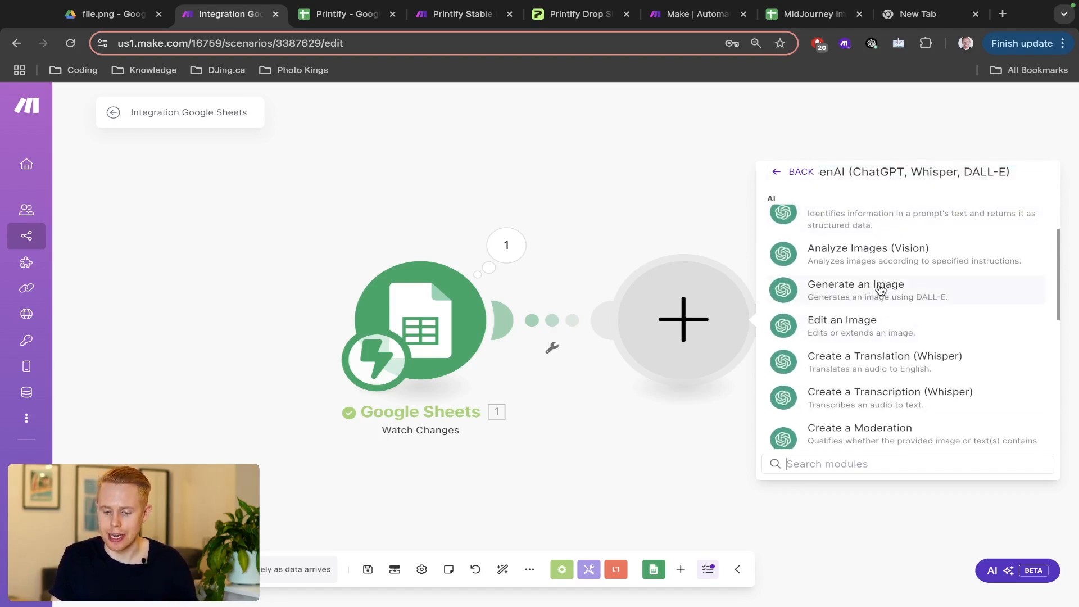
{"action": "left_click", "coordinate": [880, 290]}
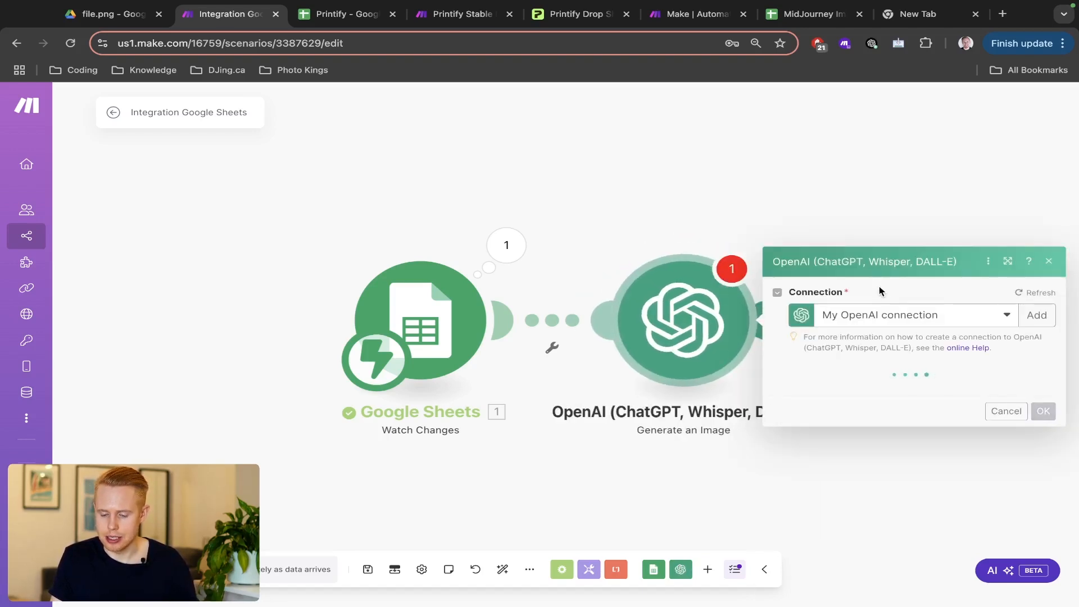
- Set the image model to Dall-E 3 with prompt 'Please generate me an image of a' plus column A
{"action": "left_click", "coordinate": [859, 396]}
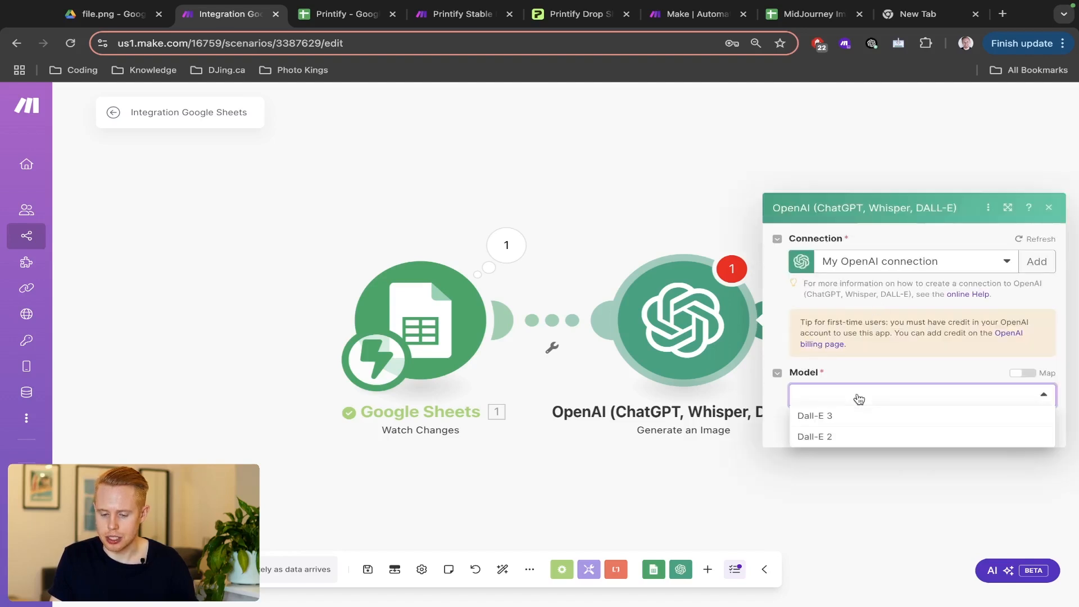
{"action": "left_click", "coordinate": [849, 417]}
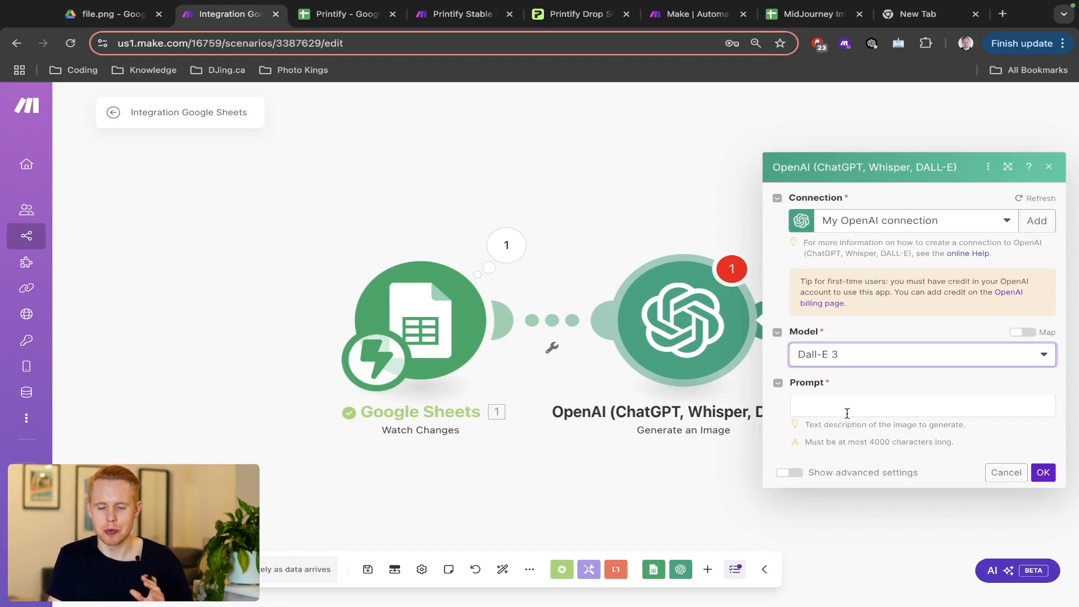
{"action": "left_click", "coordinate": [846, 413]}
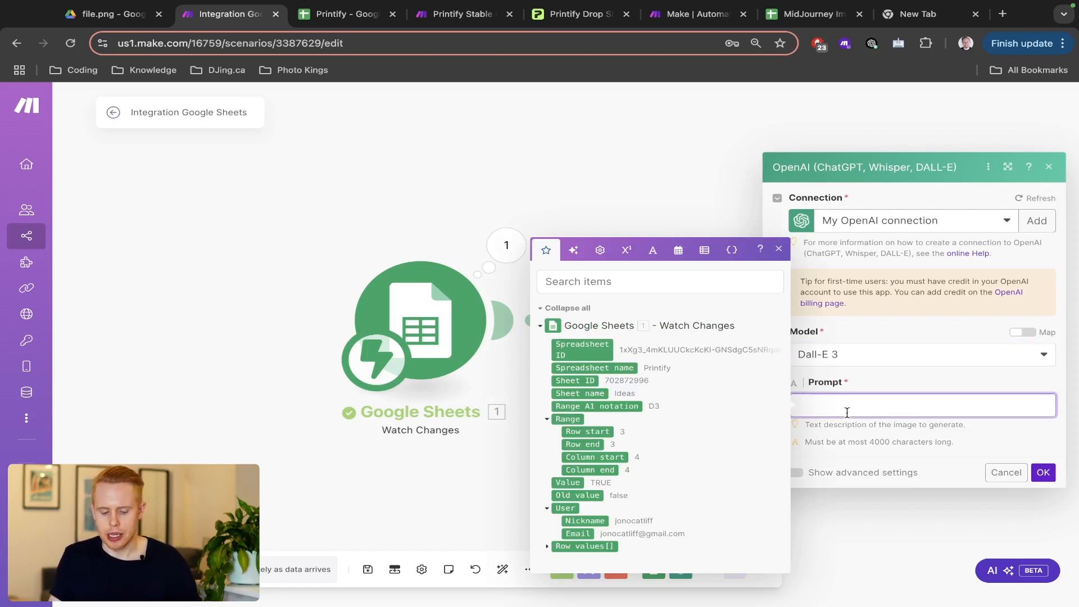
{"action": "type", "text": "Please generate me an image"}
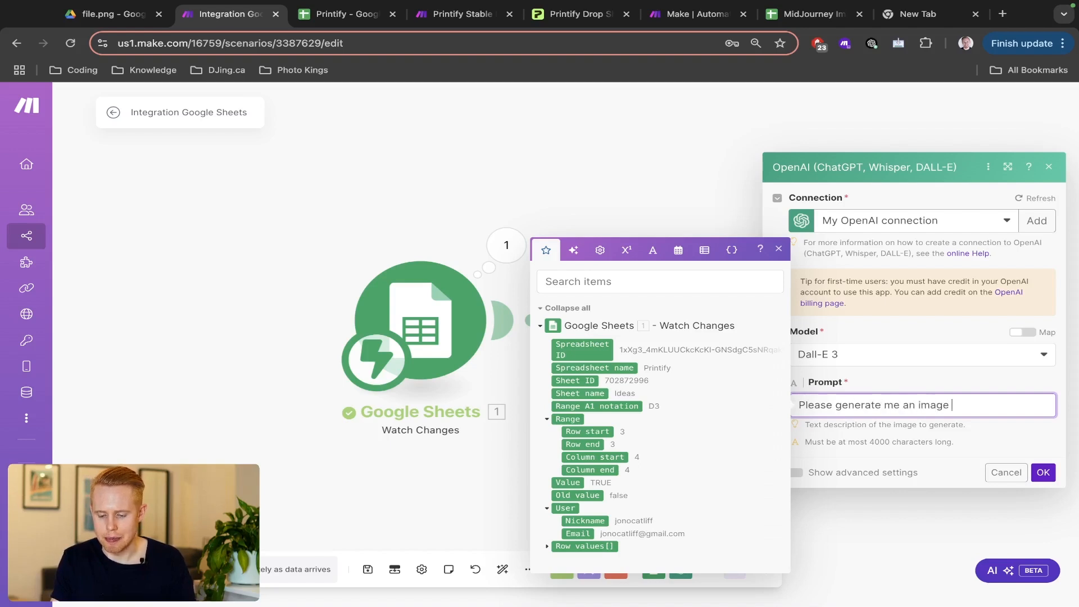
{"action": "type", "text": " of a"}
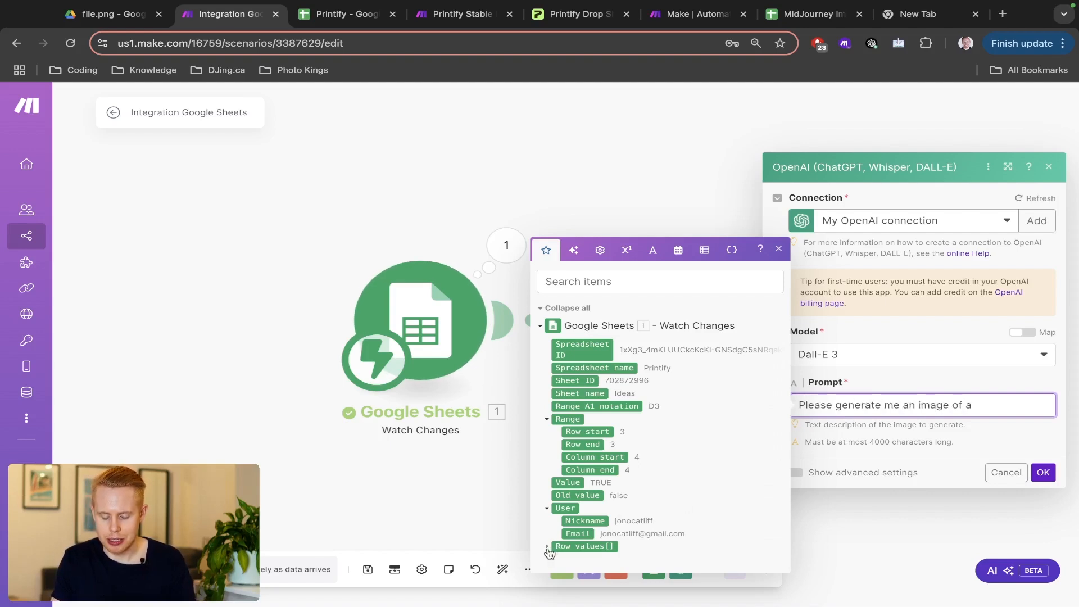
{"action": "left_click", "coordinate": [547, 546]}
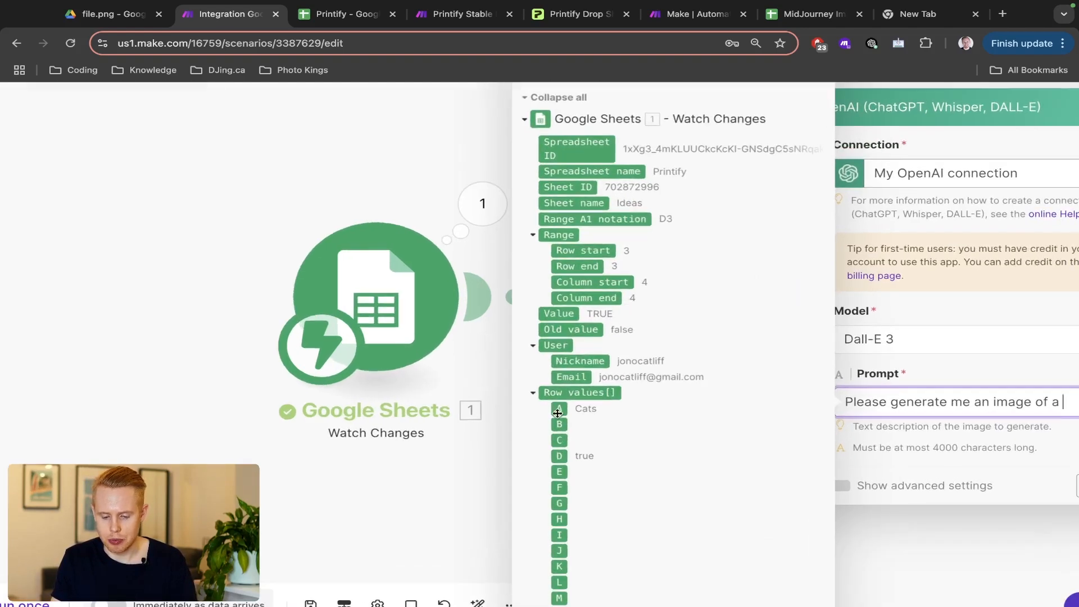
{"action": "left_click", "coordinate": [568, 411]}
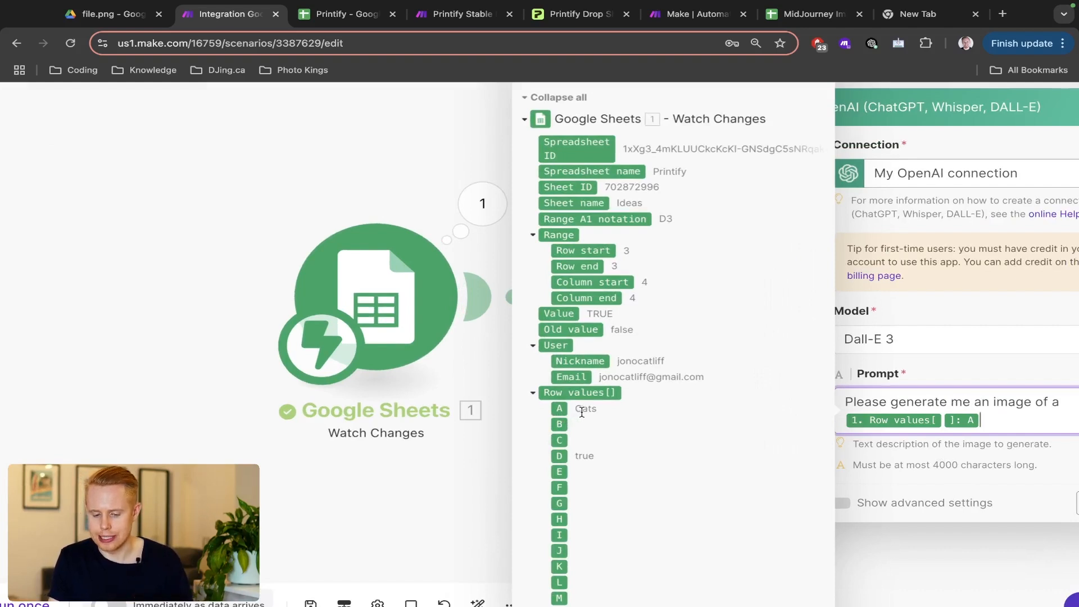
{"action": "key", "text": "ctrl+Tab"}
- Review the Create cells and rows for Dogs, Cats and Ducks in the Printify sheet
{"action": "left_click", "coordinate": [17, 266]}
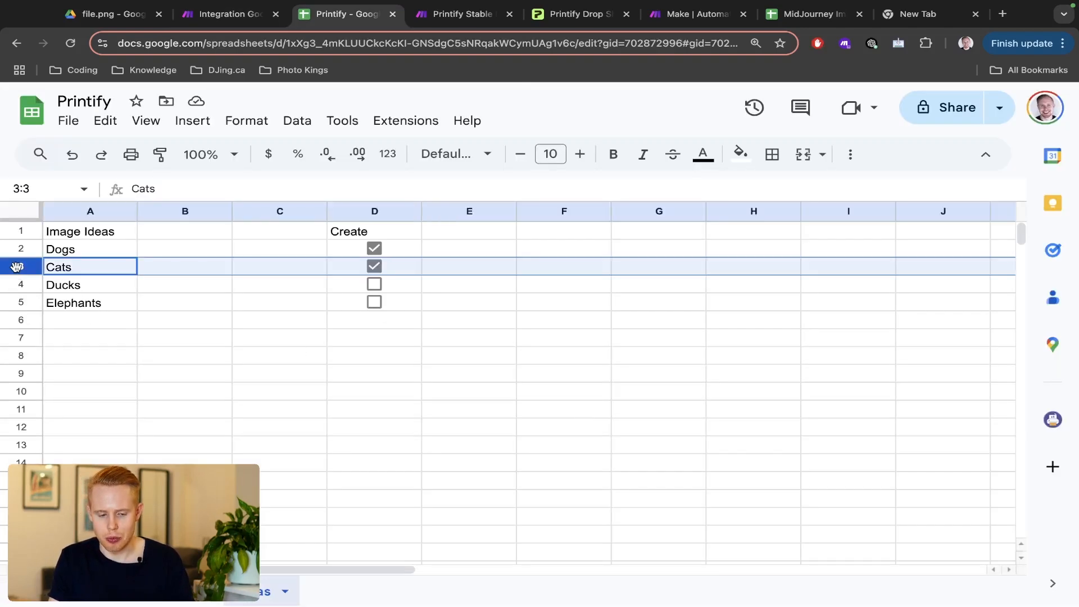
{"action": "left_click", "coordinate": [391, 272]}
{"action": "left_click", "coordinate": [401, 250]}
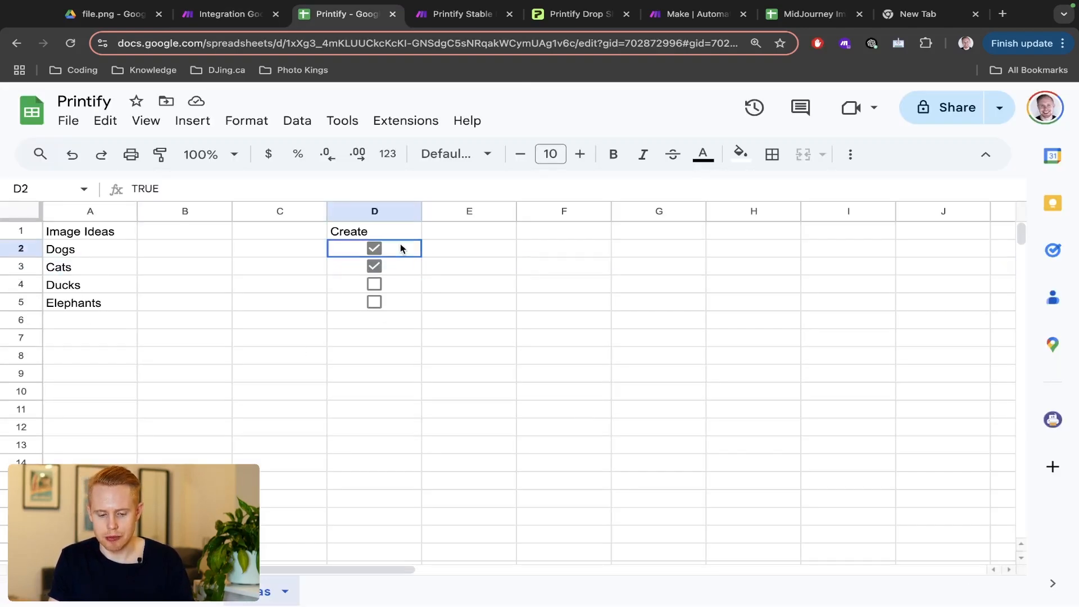
{"action": "left_click", "coordinate": [17, 251]}
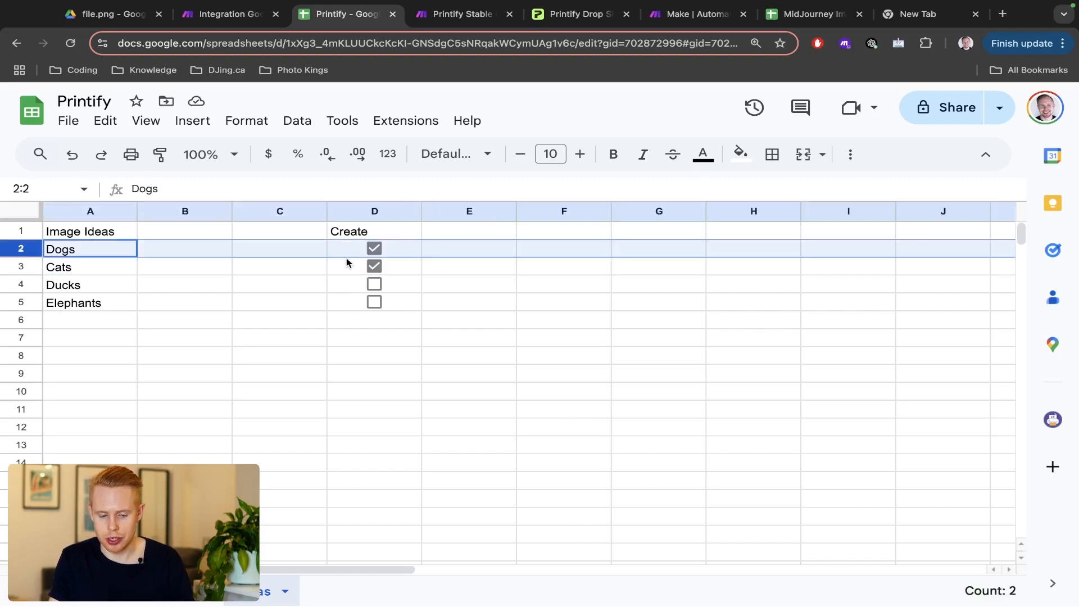
{"action": "left_click", "coordinate": [408, 271]}
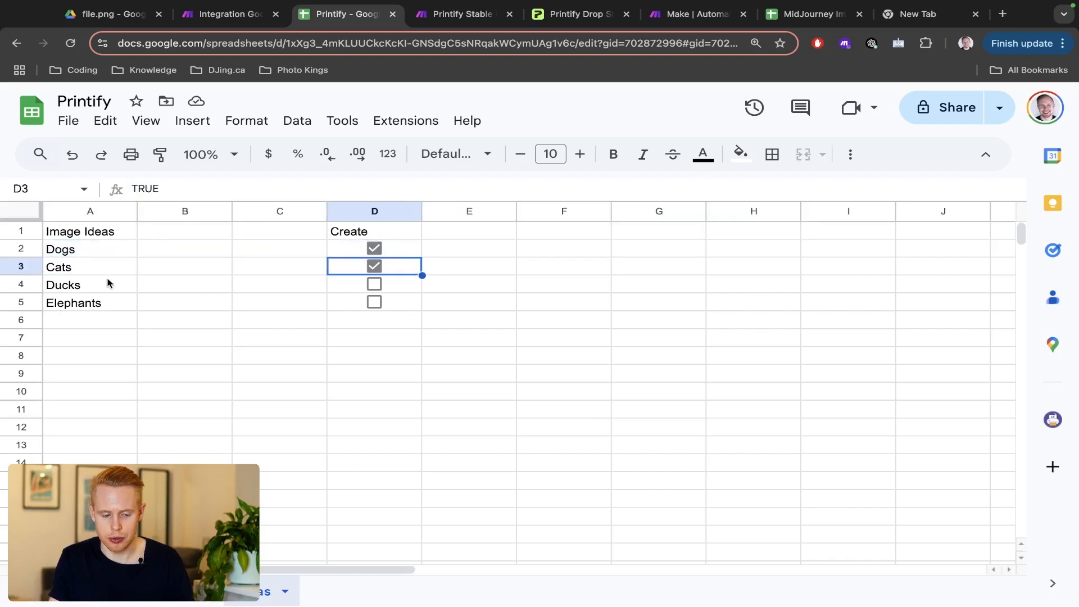
{"action": "left_click", "coordinate": [23, 269]}
{"action": "left_click", "coordinate": [402, 284]}
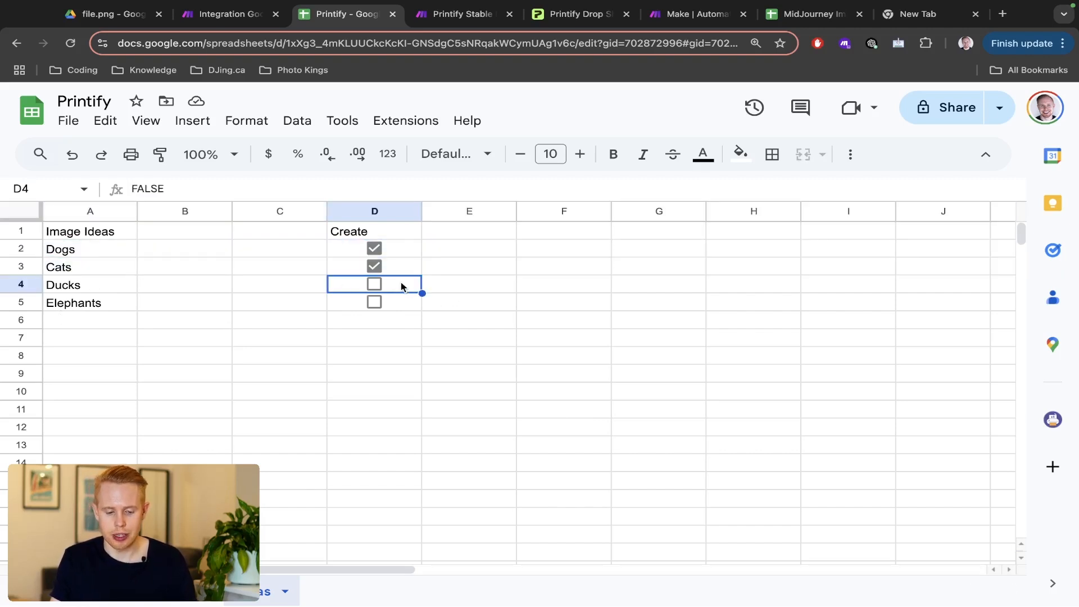
{"action": "left_click", "coordinate": [22, 286]}
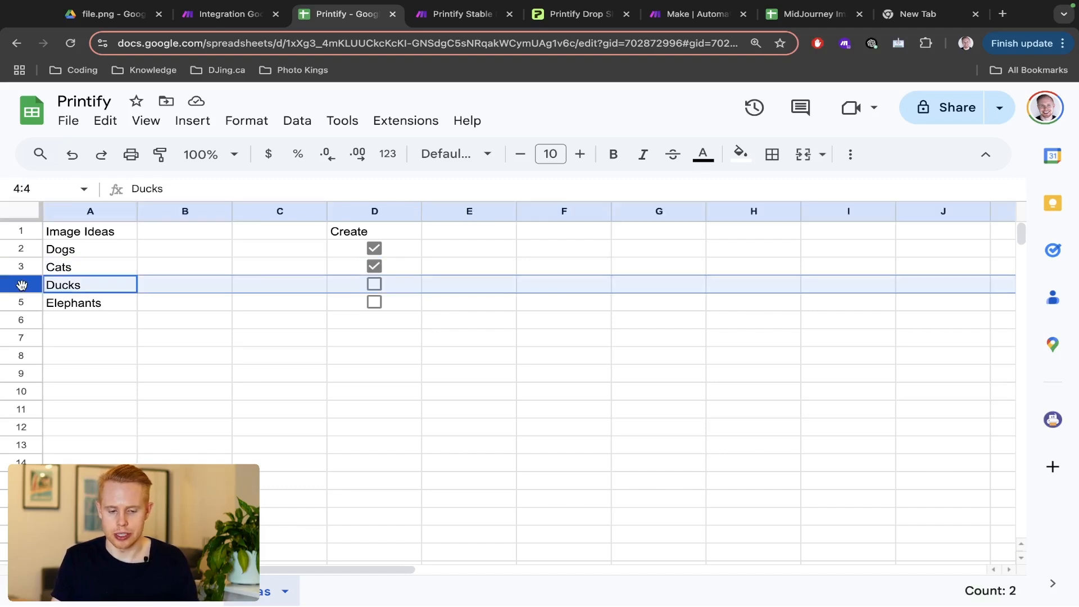
{"action": "key", "text": "ctrl+shift+Tab"}
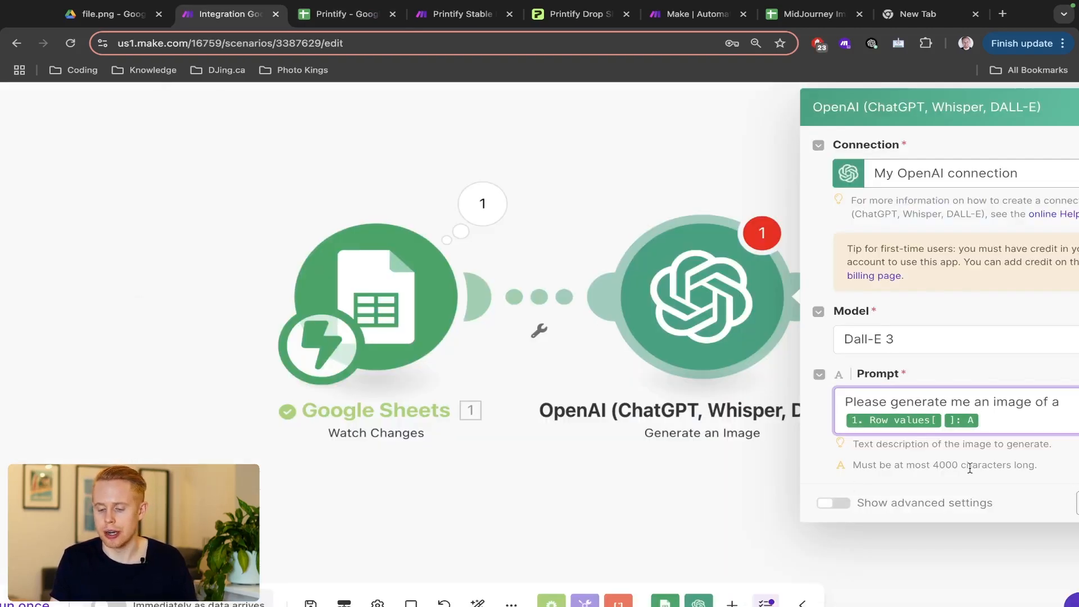
- Extend the prompt after the row value with 'cartoon design that I can use on a T-Shirt. Please make it really cool and ey'
{"action": "double_click", "coordinate": [907, 419]}
{"action": "left_click", "coordinate": [908, 420]}
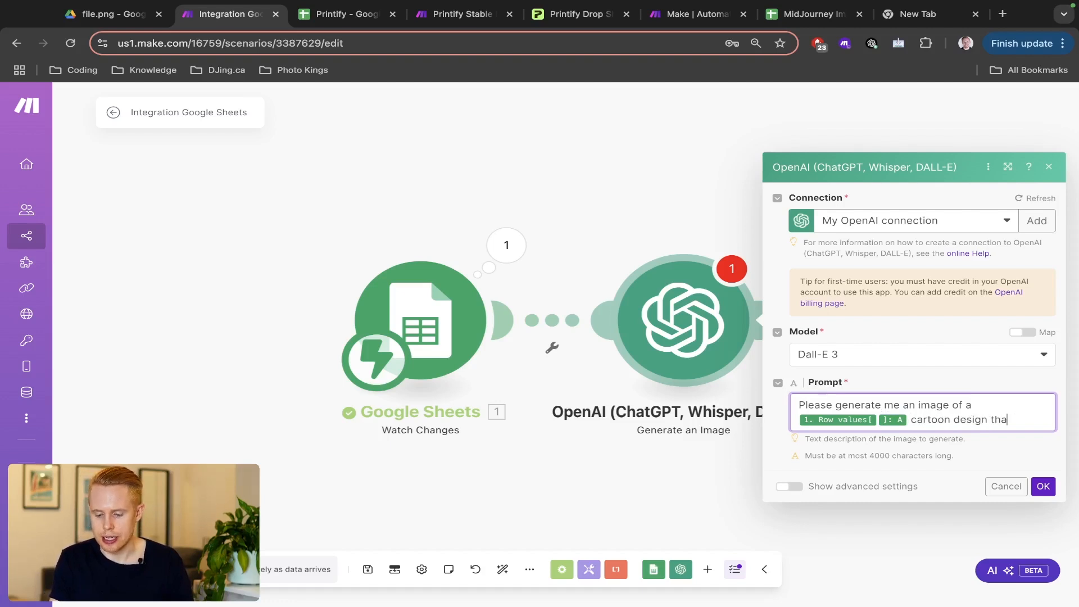
{"action": "type", "text": "cartoon design that I can u"}
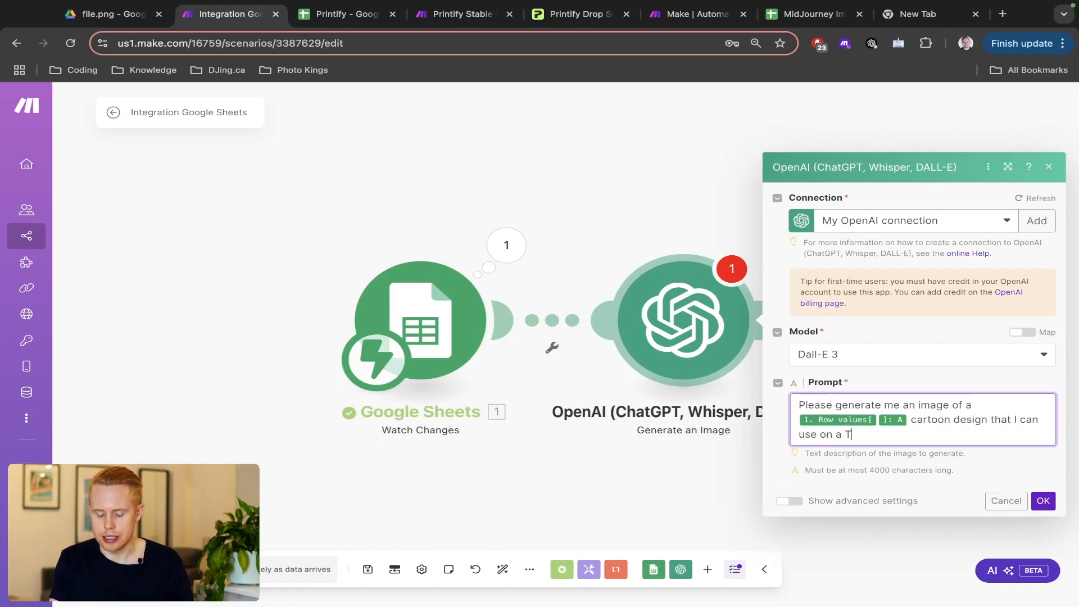
{"action": "type", "text": "se on a T-Shirt. Plea"}
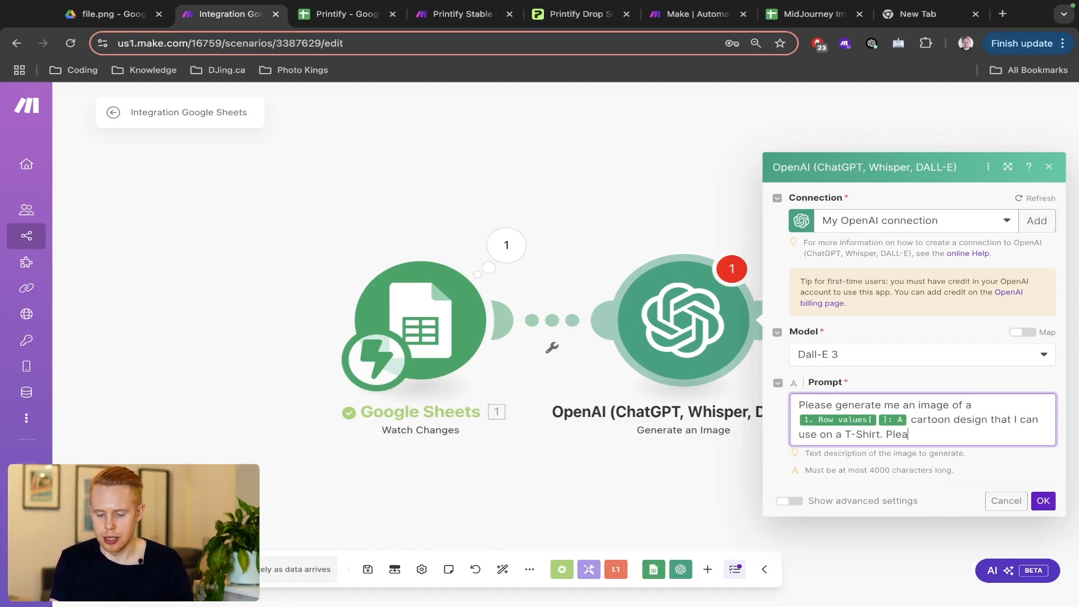
{"action": "type", "text": "se make it really c"}
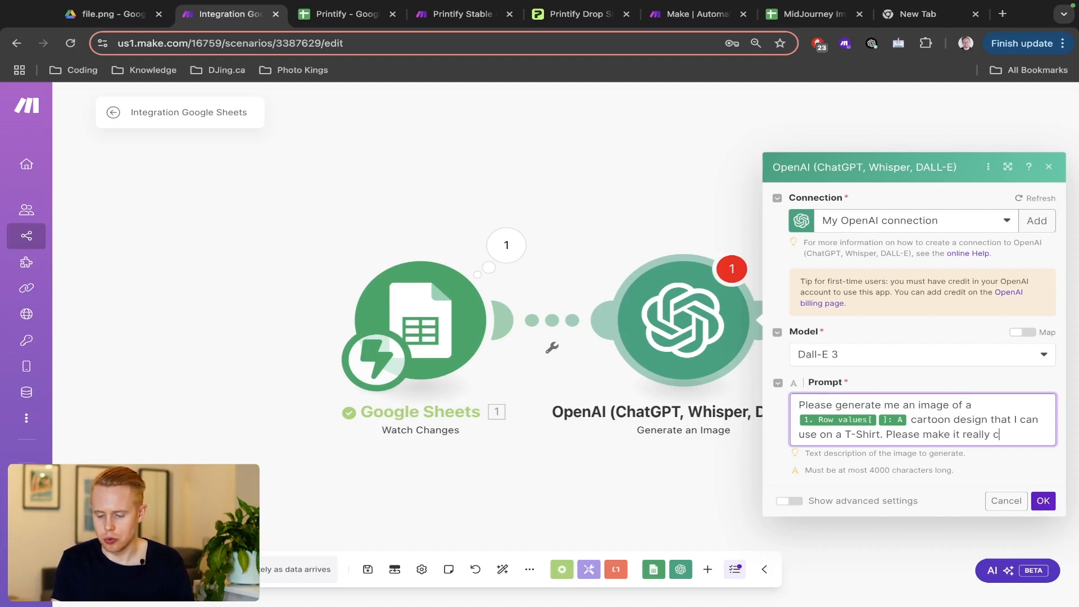
{"action": "type", "text": "ool and eye catching."}
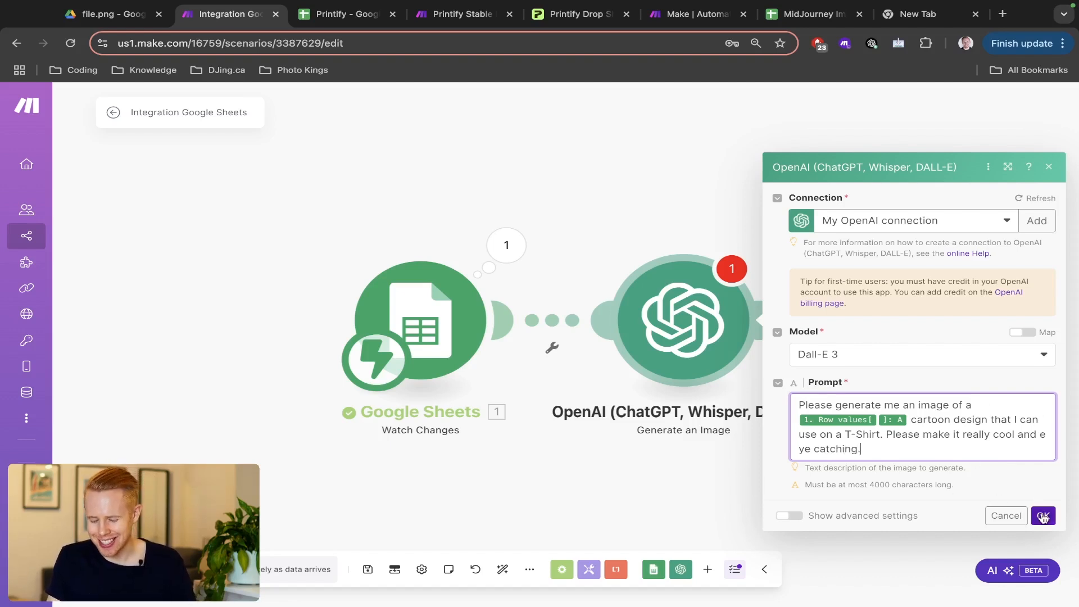
- In advanced settings keep 1024×1024 and Standard quality, set Response Format to Image File, and save
{"action": "left_click", "coordinate": [788, 515]}
{"action": "scroll", "coordinate": [944, 478], "scroll_direction": "down", "scroll_amount": 2}
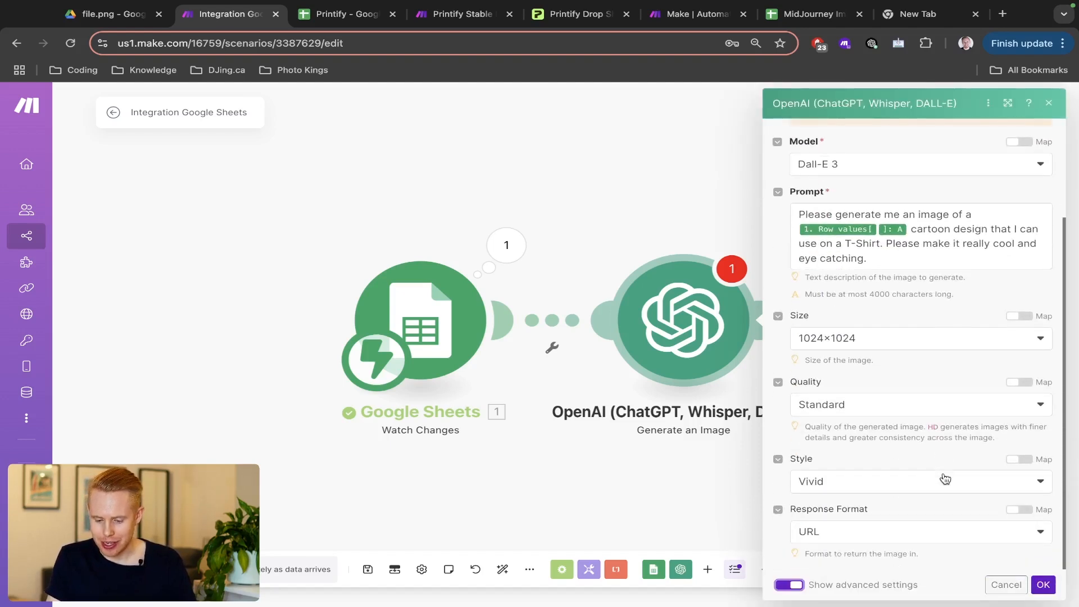
{"action": "left_click", "coordinate": [825, 340]}
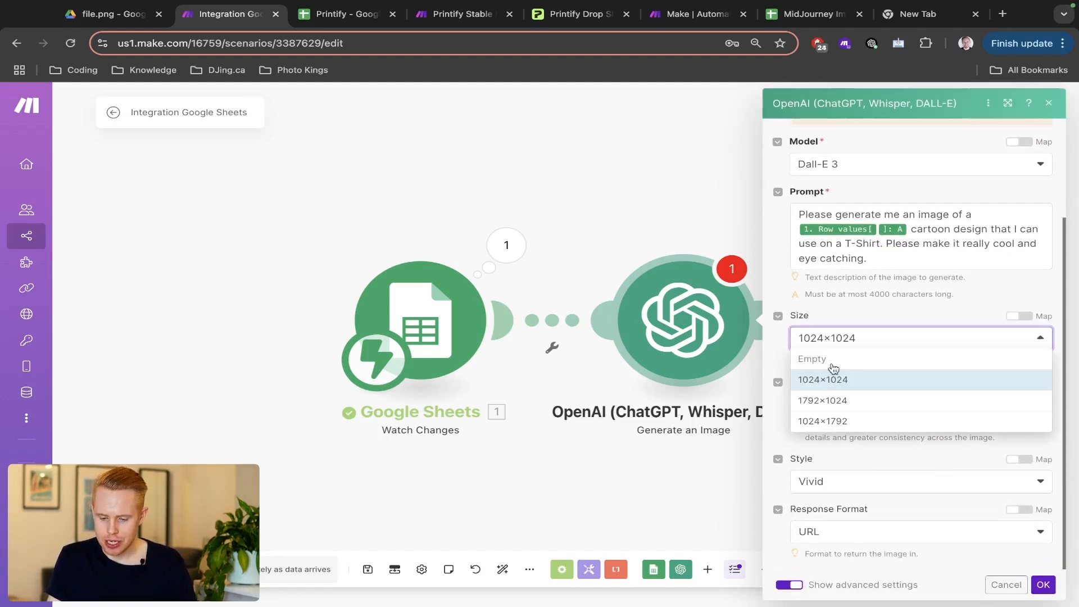
{"action": "left_click", "coordinate": [864, 315]}
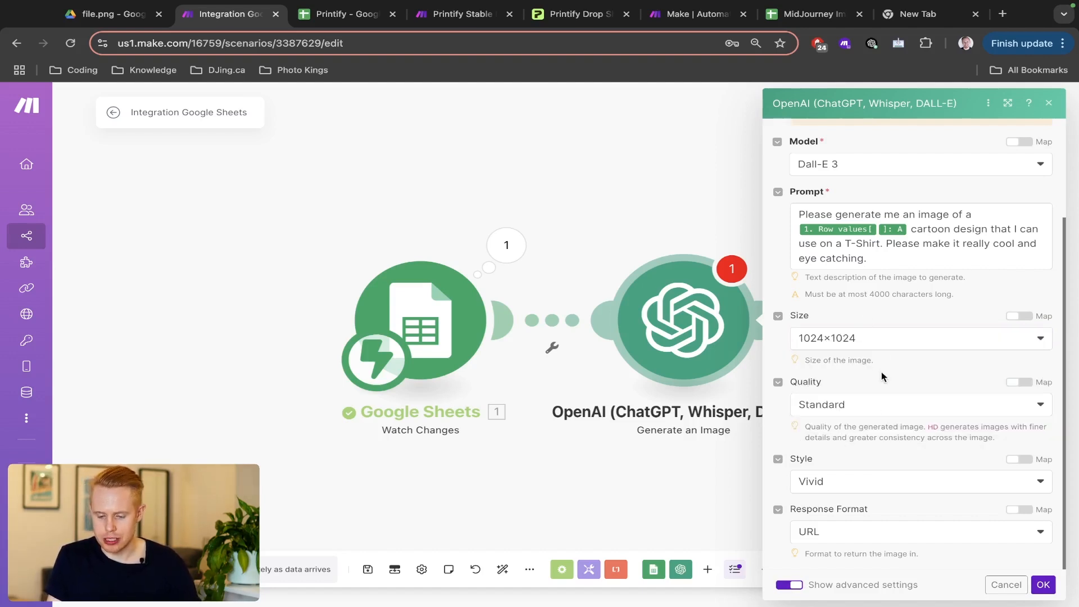
{"action": "left_click", "coordinate": [884, 404]}
{"action": "left_click", "coordinate": [894, 352]}
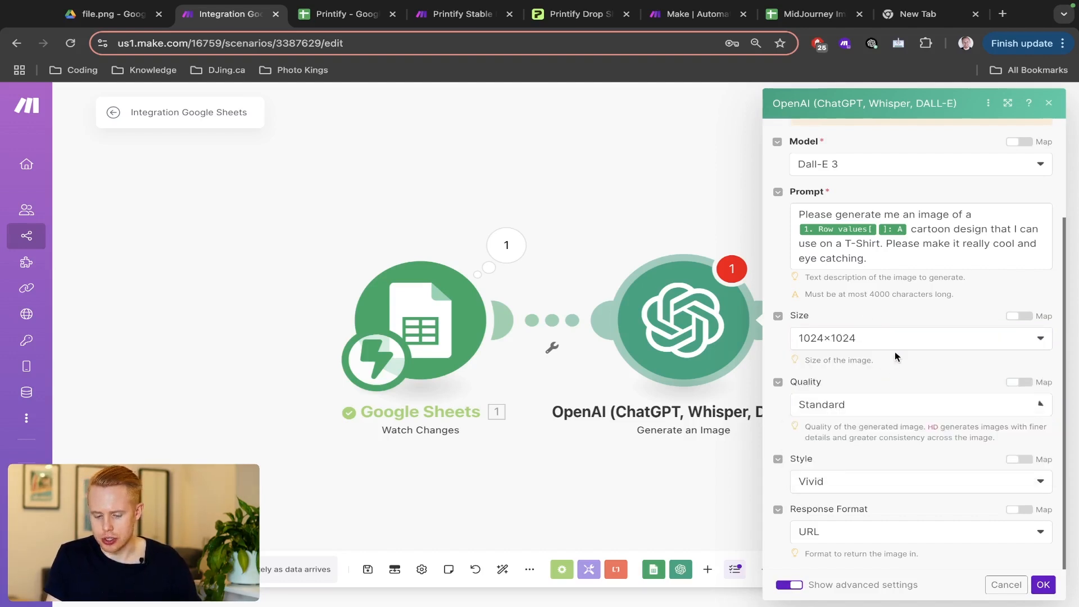
{"action": "left_click", "coordinate": [889, 540]}
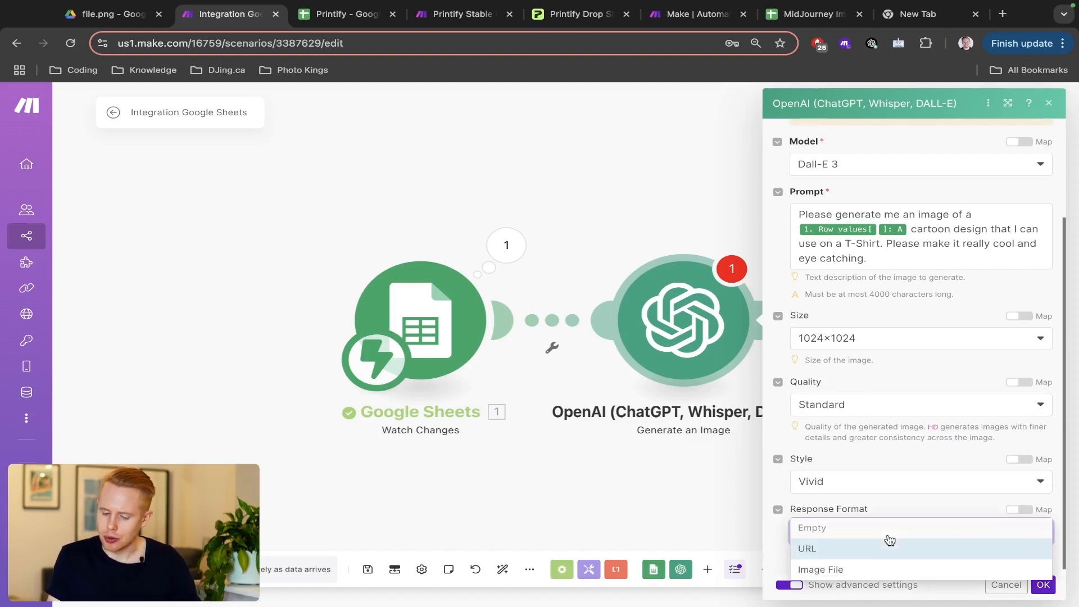
{"action": "left_click", "coordinate": [880, 570]}
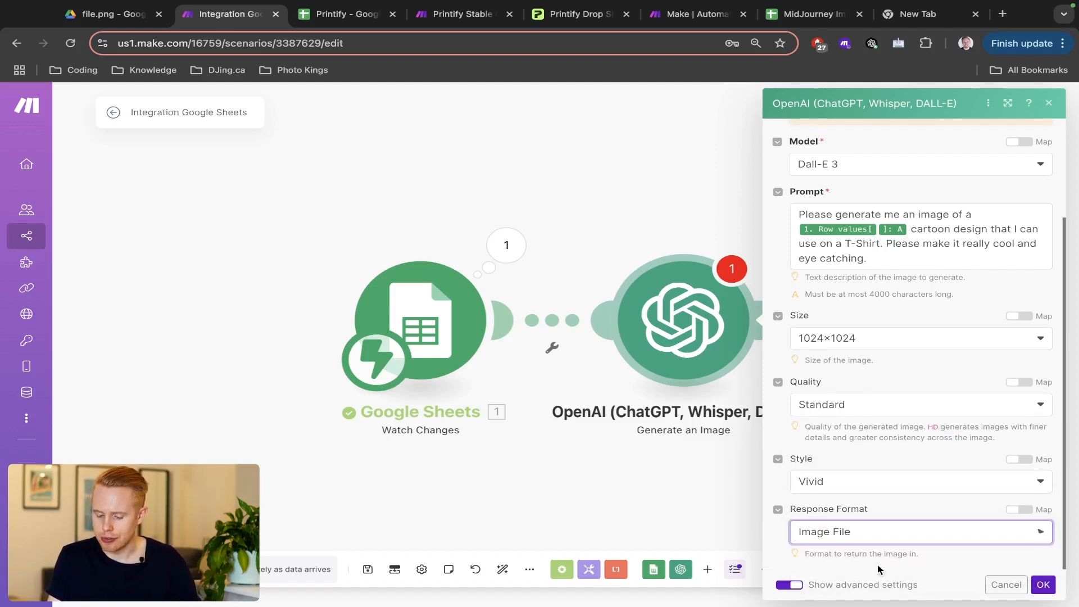
{"action": "left_click", "coordinate": [865, 532]}
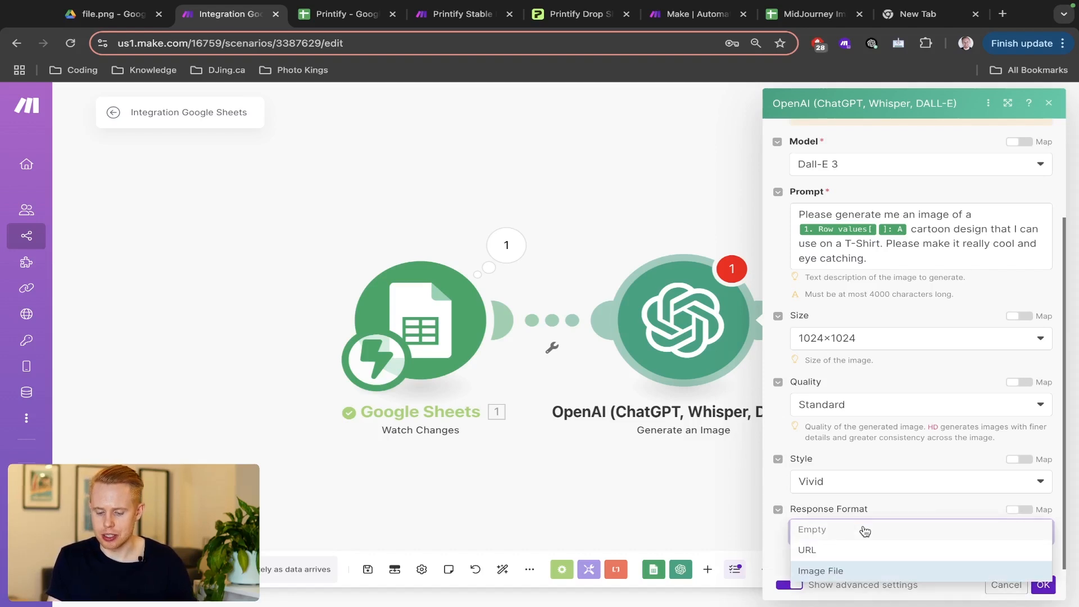
{"action": "left_click", "coordinate": [848, 569]}
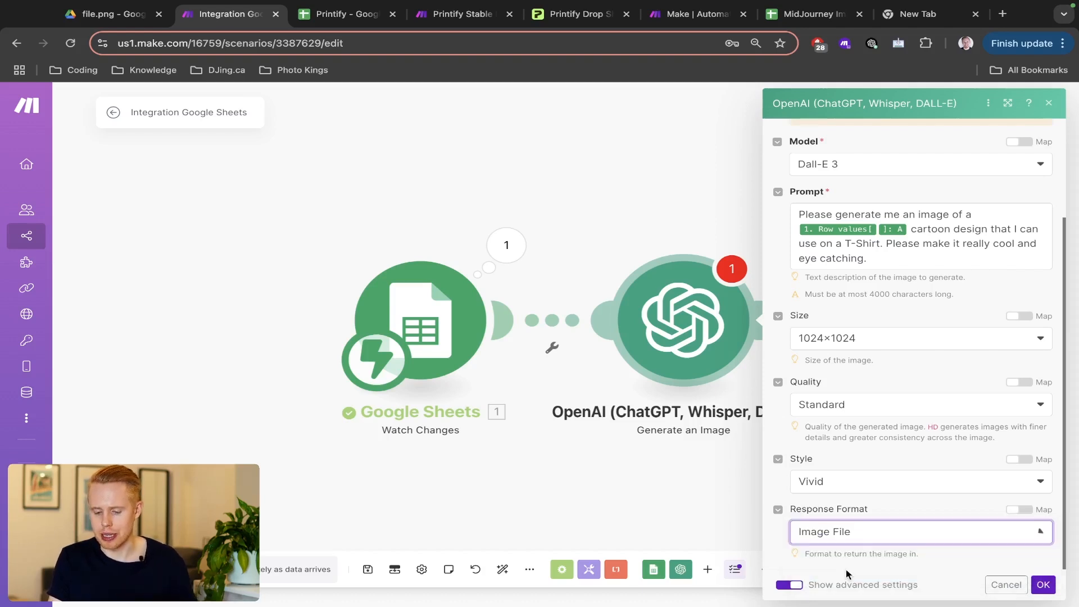
{"action": "left_click", "coordinate": [1041, 585]}
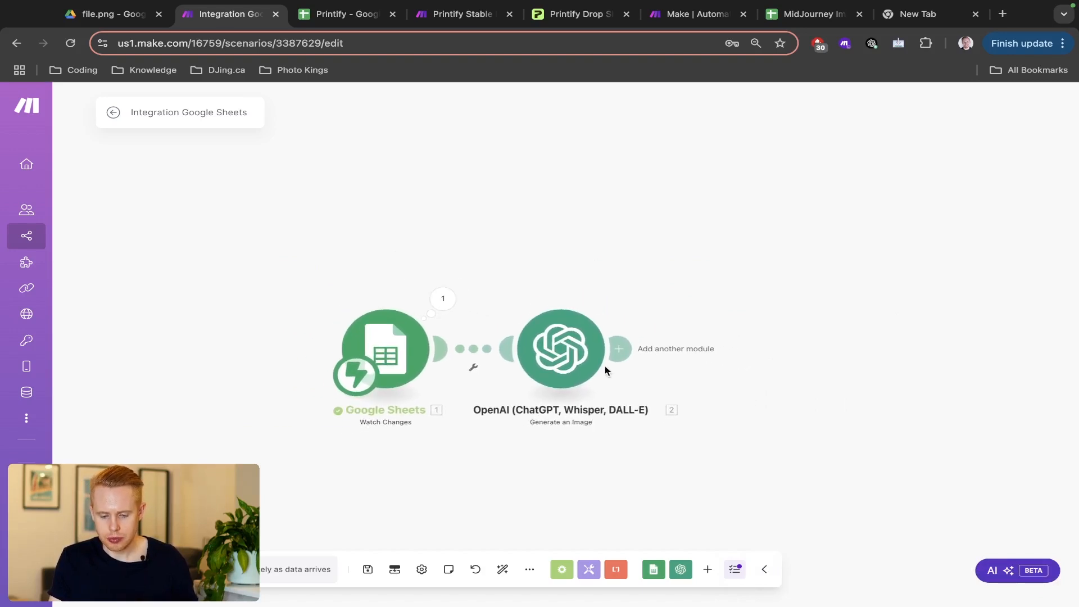
- Add a Google Drive Upload a File module after the image step, using the other Google account connection
{"action": "left_click", "coordinate": [625, 351]}
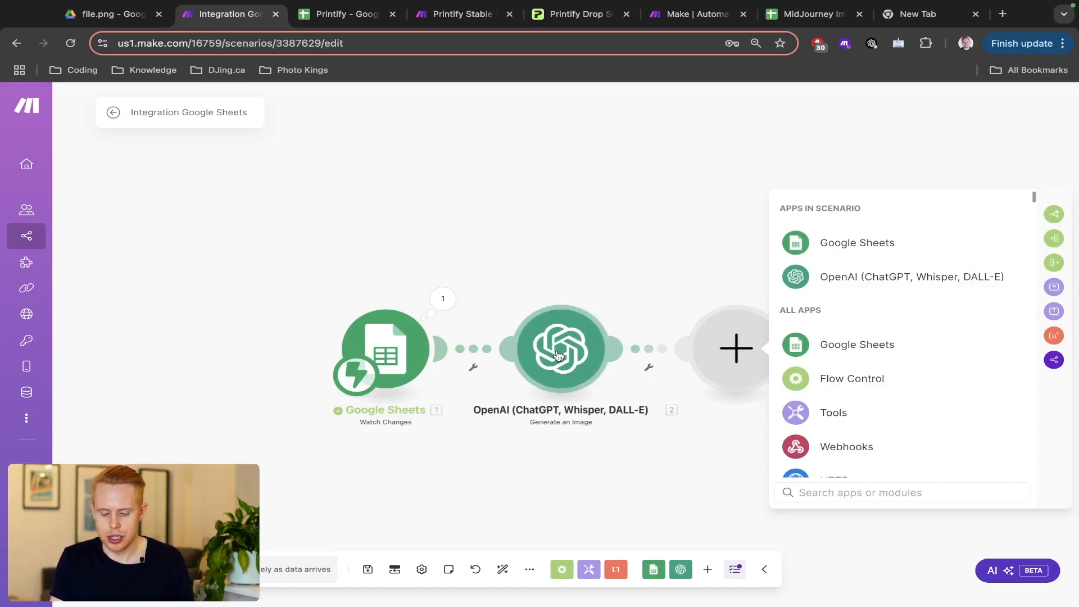
{"action": "type", "text": "drive"}
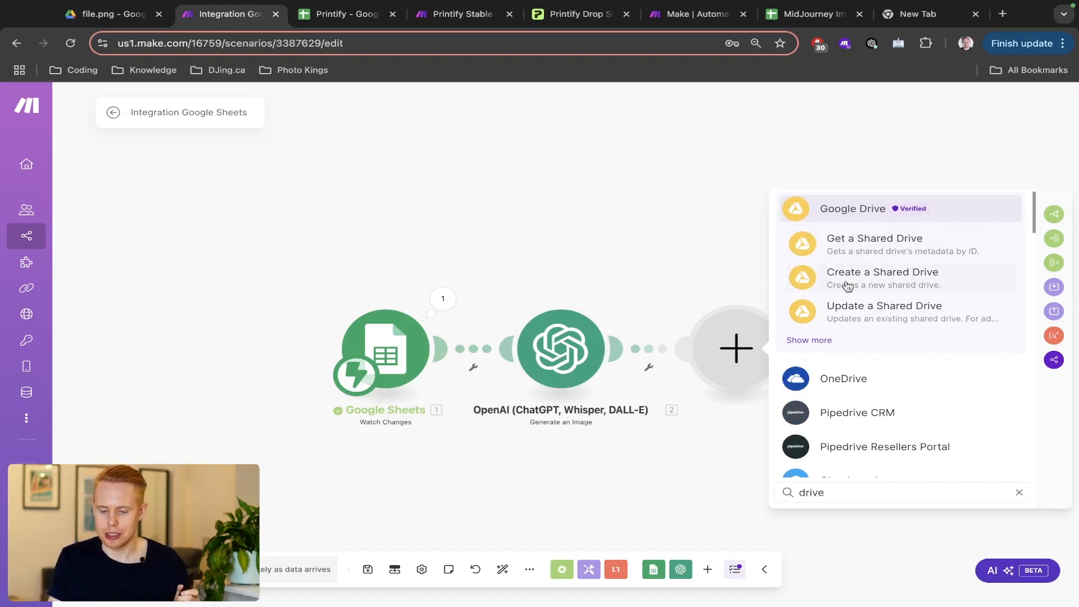
{"action": "left_click", "coordinate": [821, 341]}
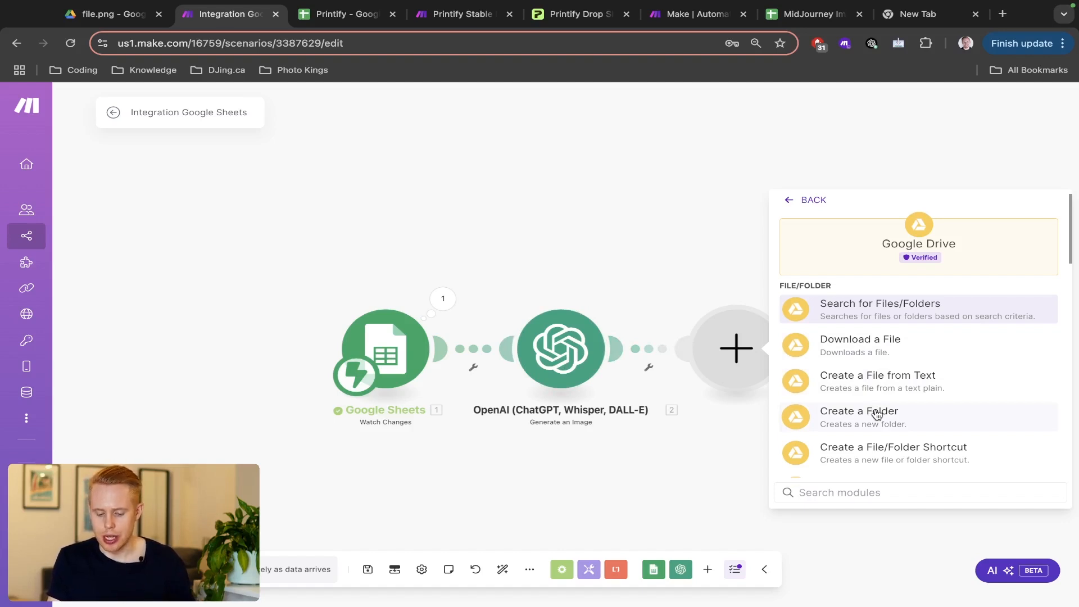
{"action": "type", "text": "upload"}
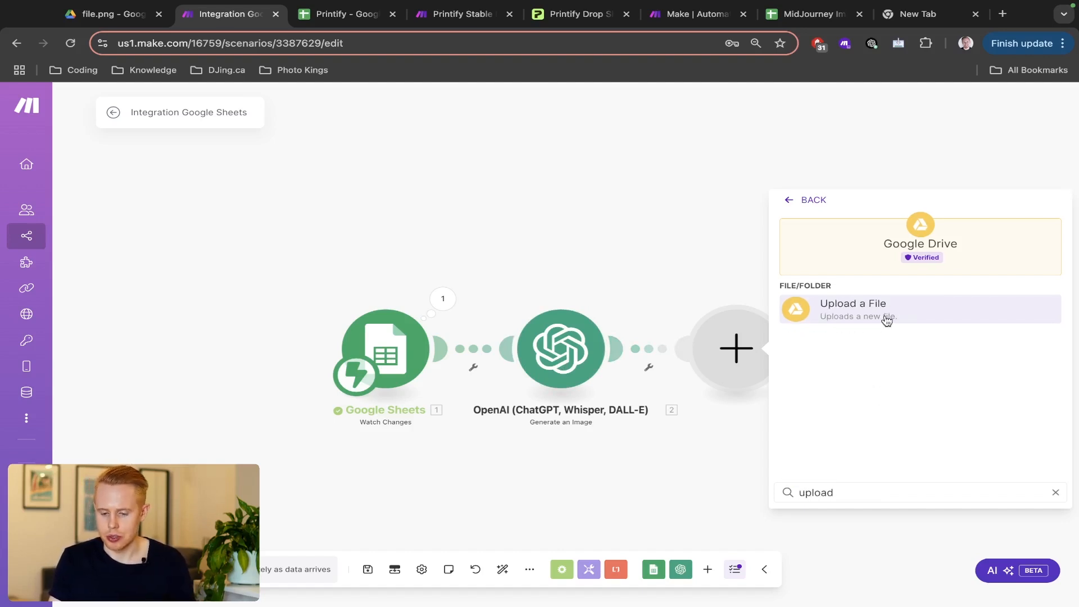
{"action": "left_click", "coordinate": [887, 319]}
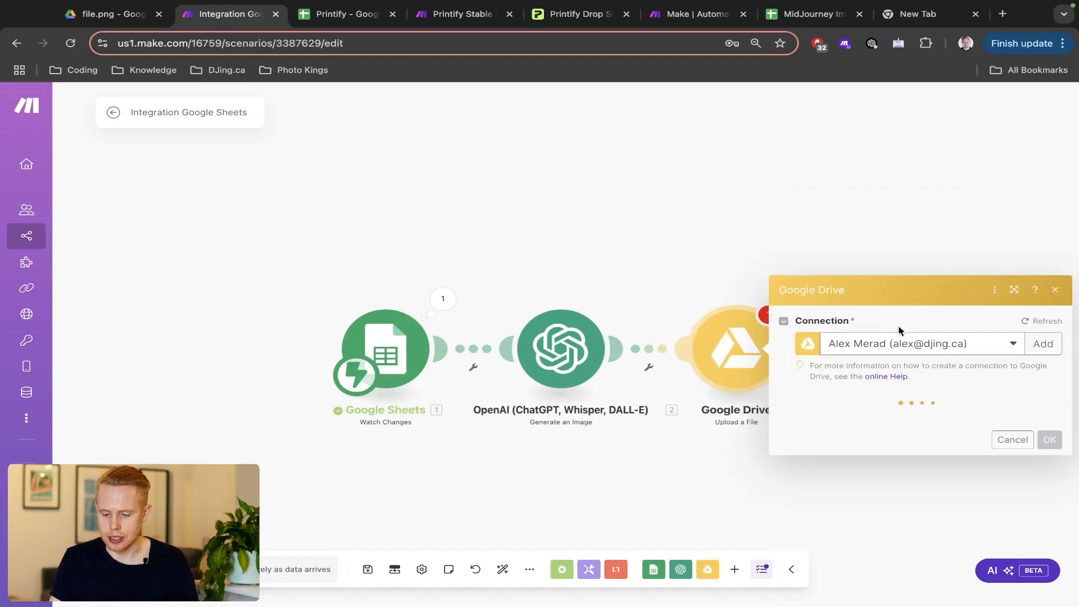
{"action": "left_click", "coordinate": [891, 264]}
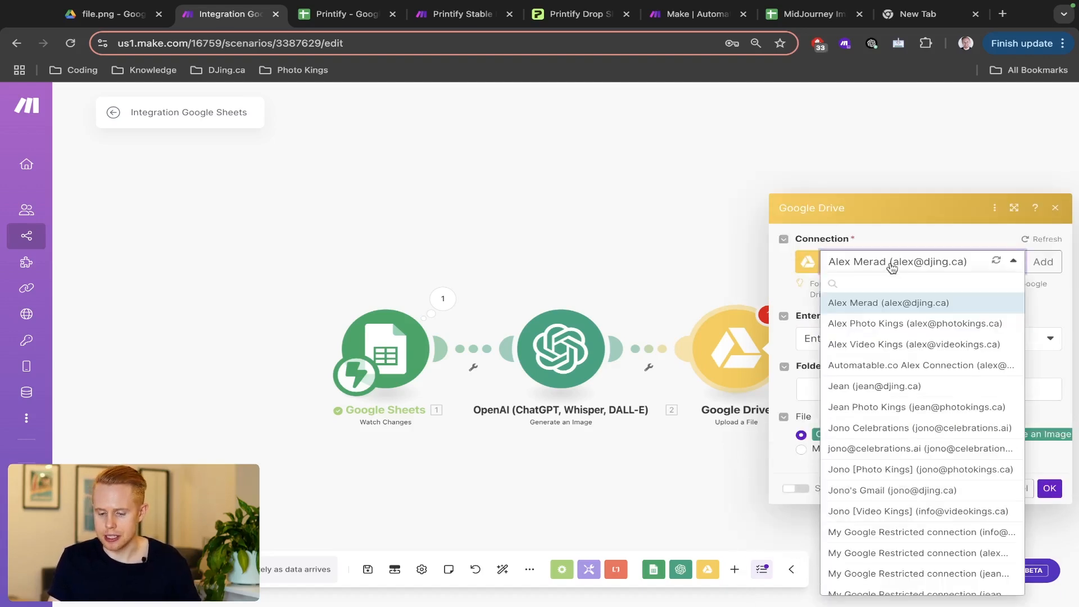
{"action": "left_click", "coordinate": [928, 490]}
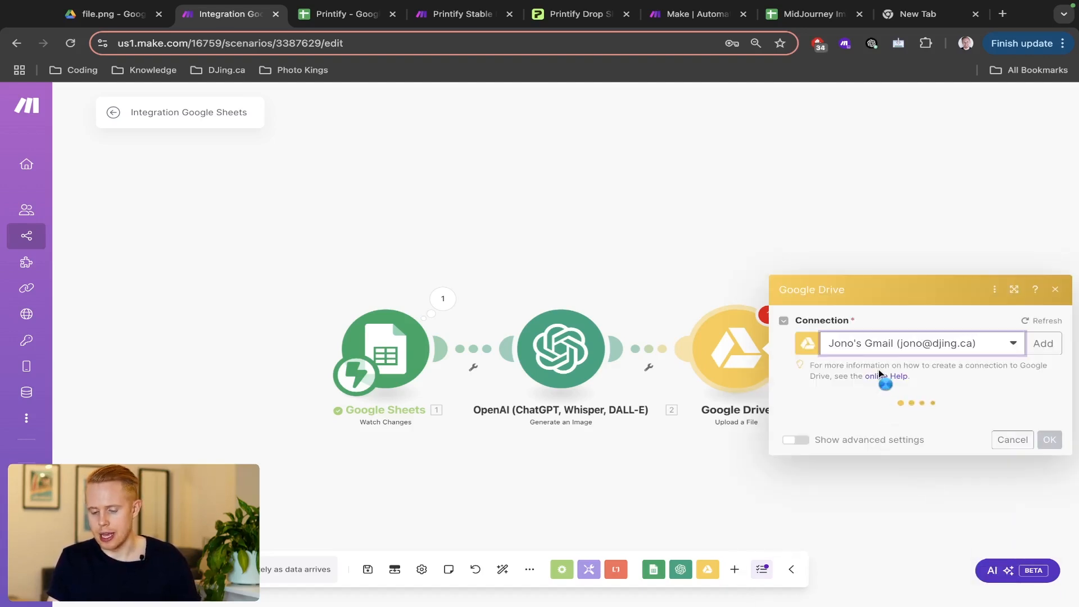
- Search the web for 'google workspace', open the Workspace homepage, then close that tab
{"action": "key", "text": "super+t"}
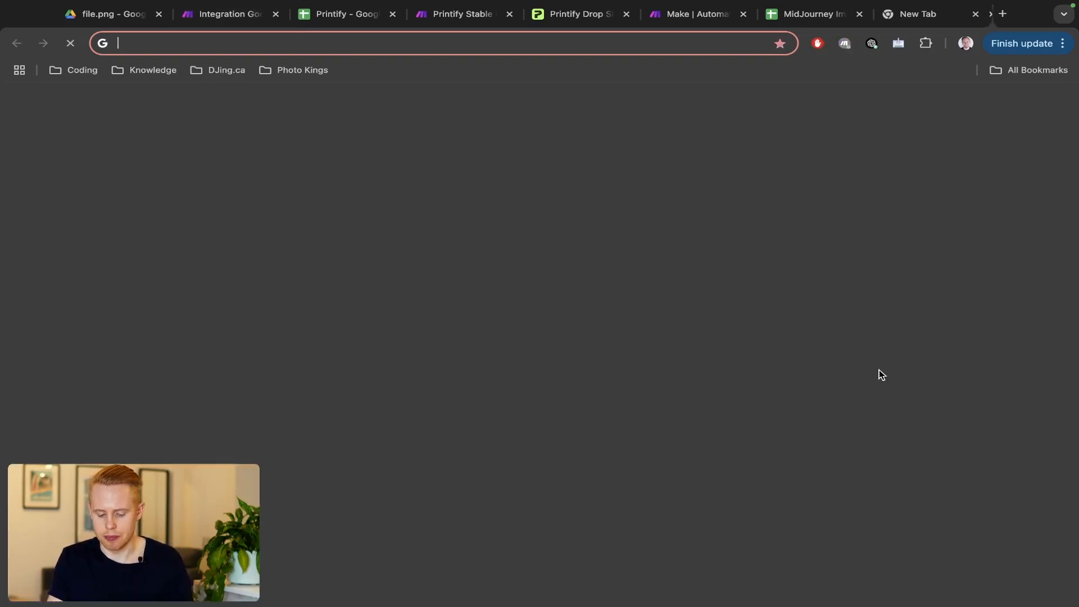
{"action": "type", "text": "google workspace"}
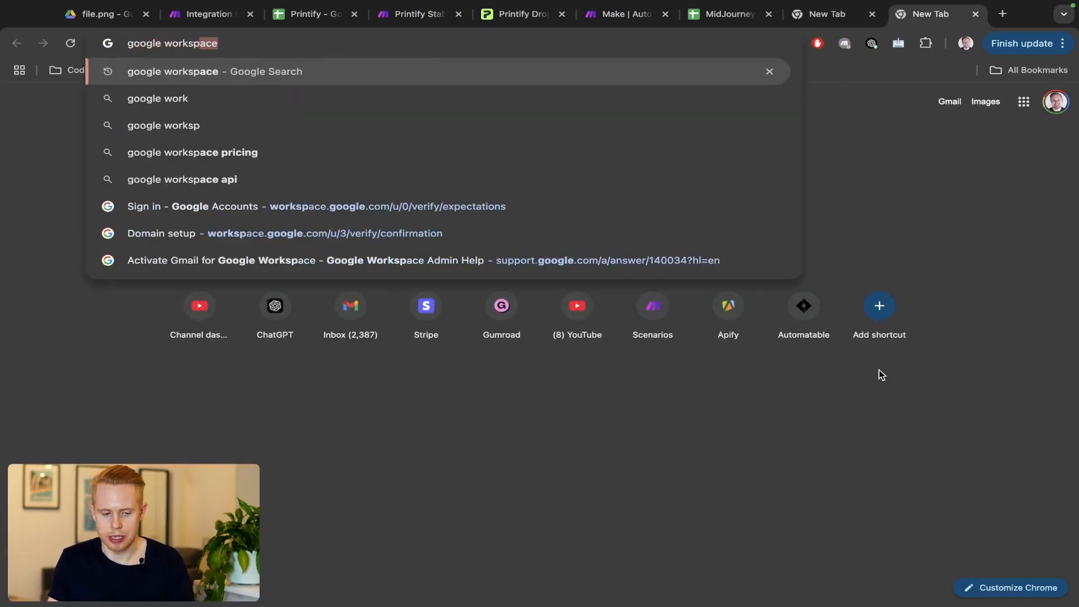
{"action": "key", "text": "Return"}
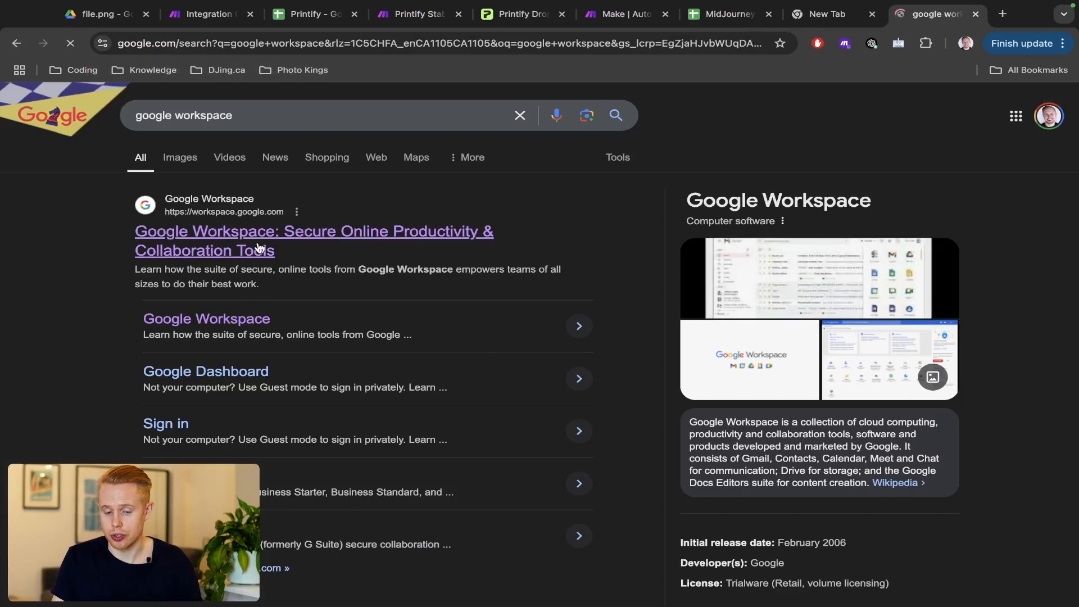
{"action": "left_click", "coordinate": [263, 235]}
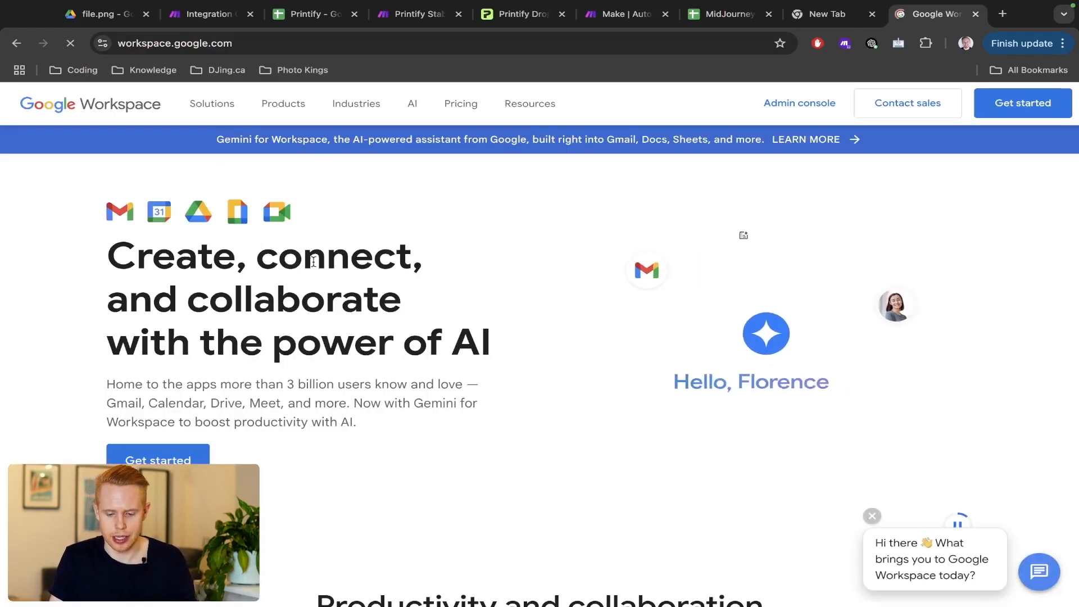
{"action": "key", "text": "ctrl+w"}
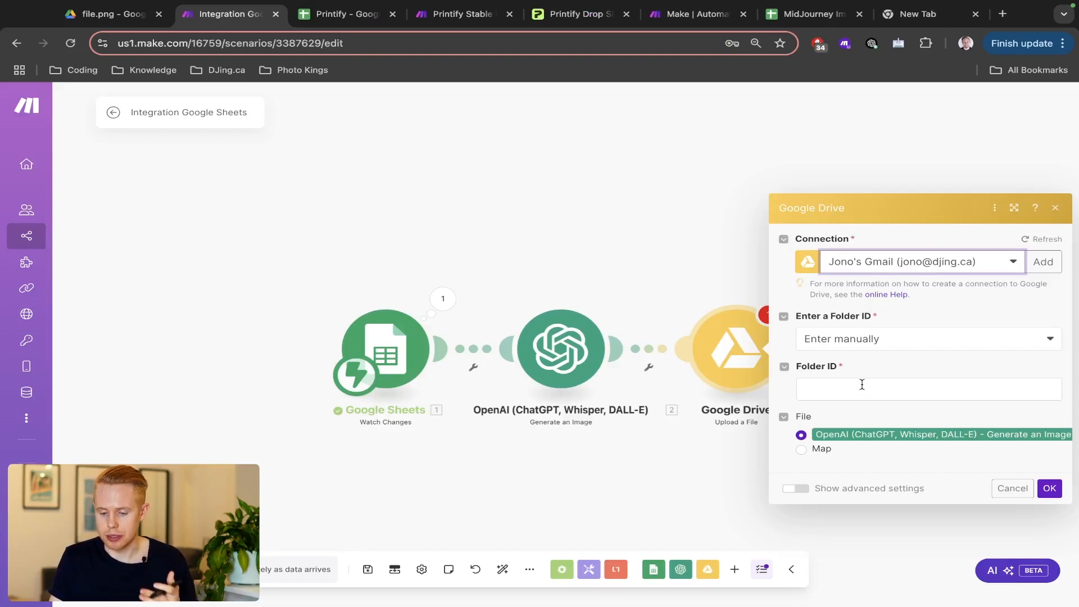
- Set the Drive upload folder to Test Folder, chosen via 'Select from the list', and confirm the module
{"action": "left_click", "coordinate": [869, 341]}
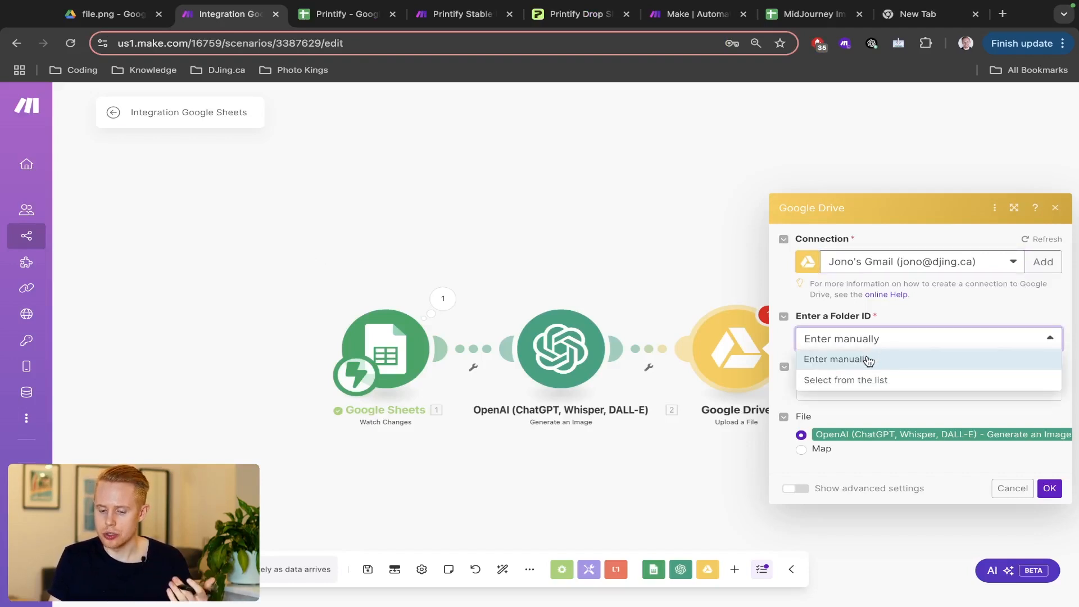
{"action": "left_click", "coordinate": [864, 378]}
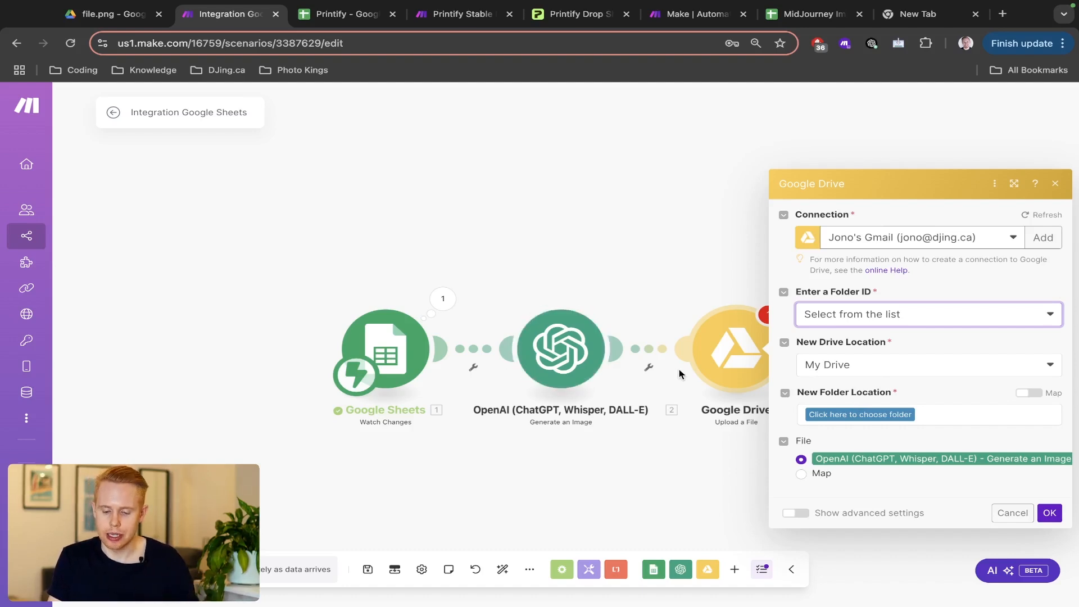
{"action": "left_click", "coordinate": [832, 414]}
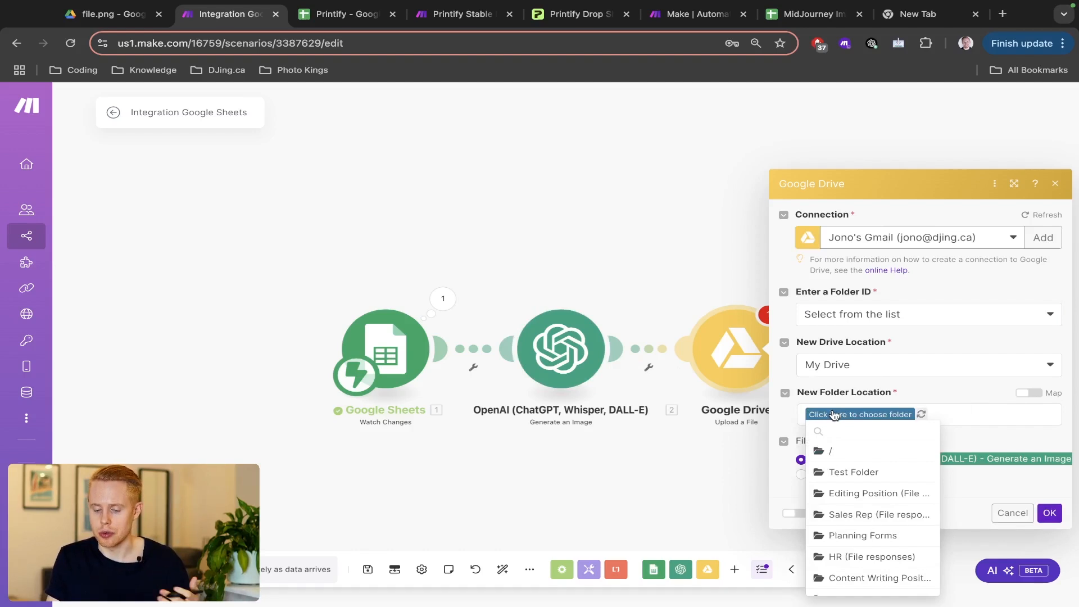
{"action": "left_click", "coordinate": [851, 472]}
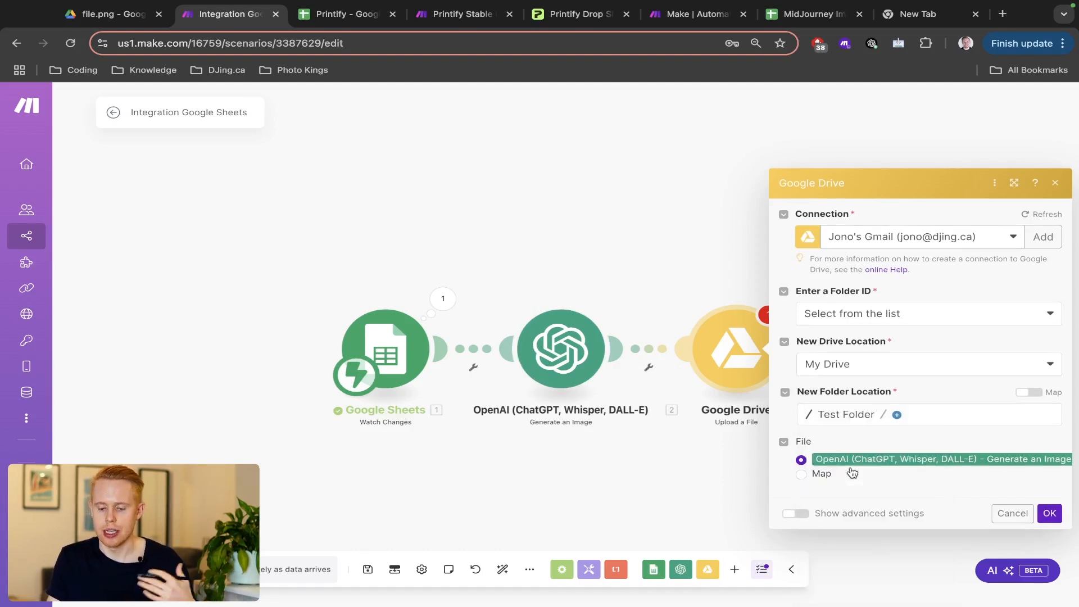
{"action": "left_click", "coordinate": [1050, 515]}
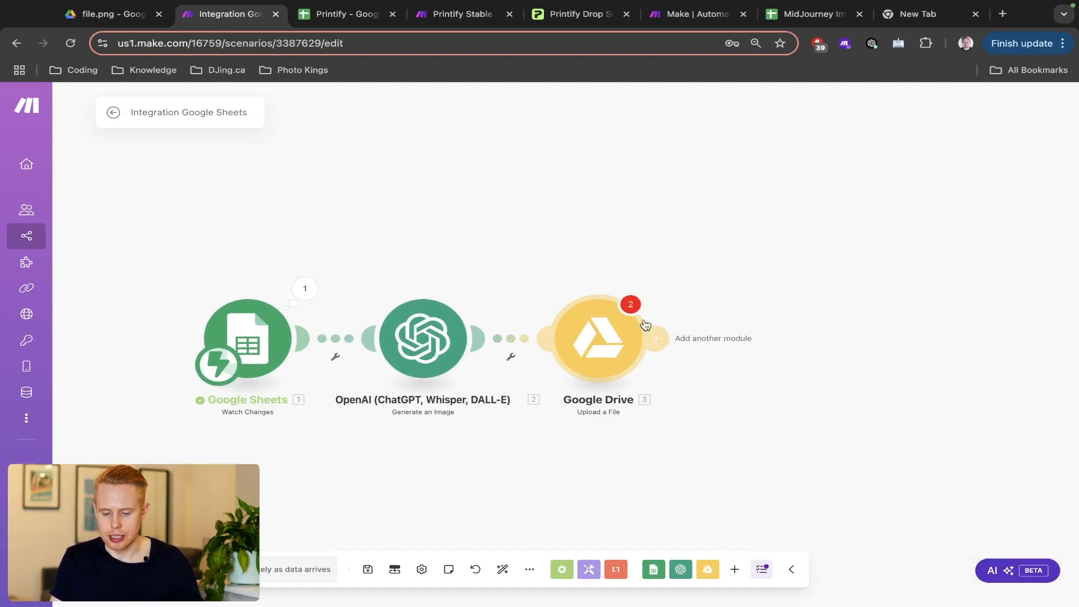
{"action": "left_click", "coordinate": [622, 319]}
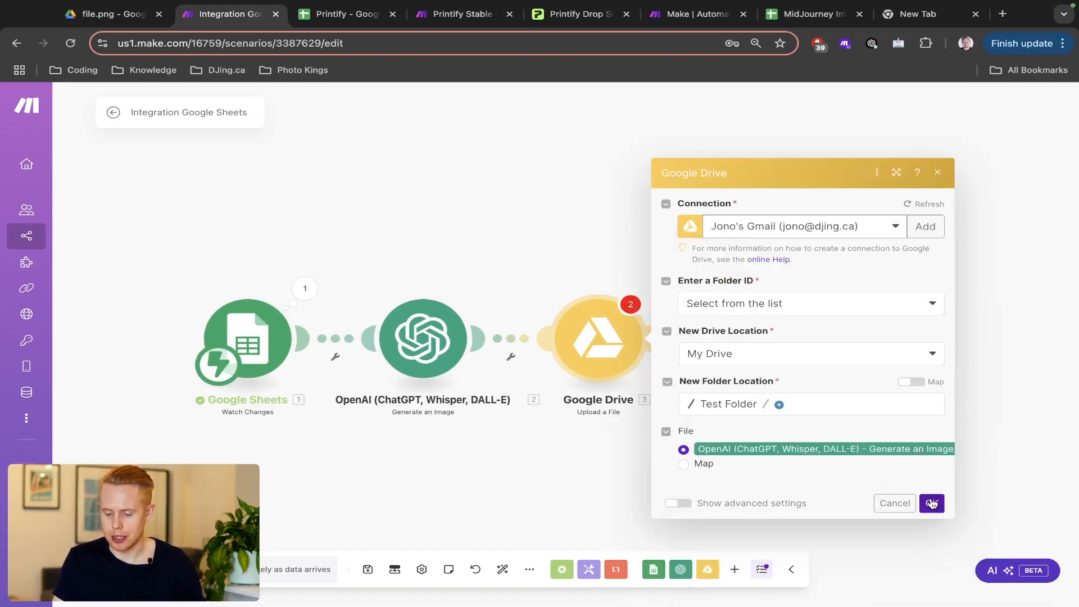
{"action": "left_click", "coordinate": [931, 503]}
{"action": "left_click", "coordinate": [655, 336]}
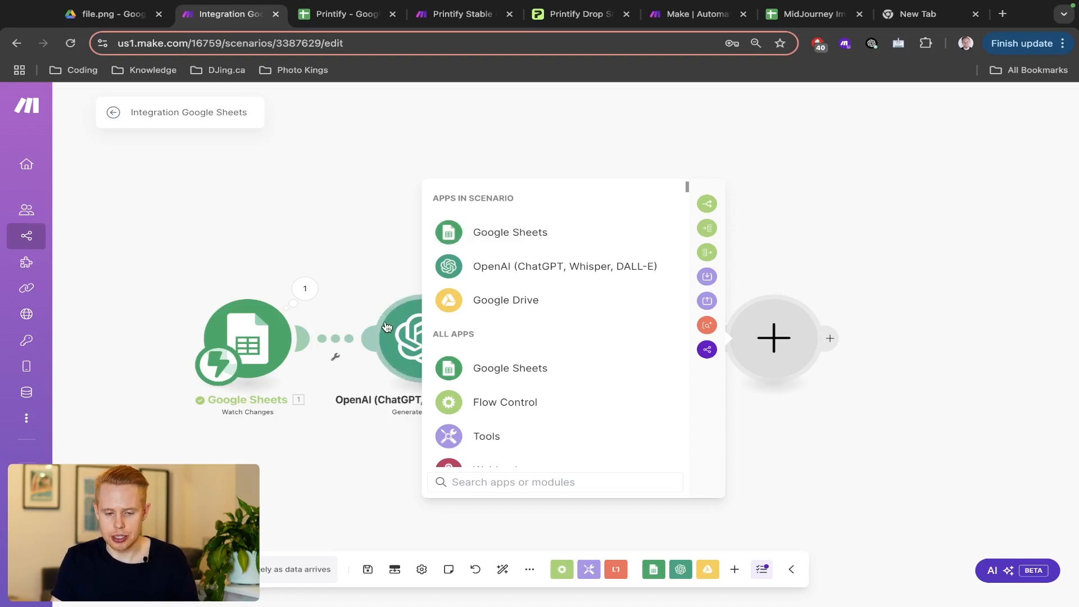
- Type Images and Create headers into row 1 of the Printify sheet, and choose Google Sheets for Make's fourth module
{"action": "key", "text": "ctrl+Tab"}
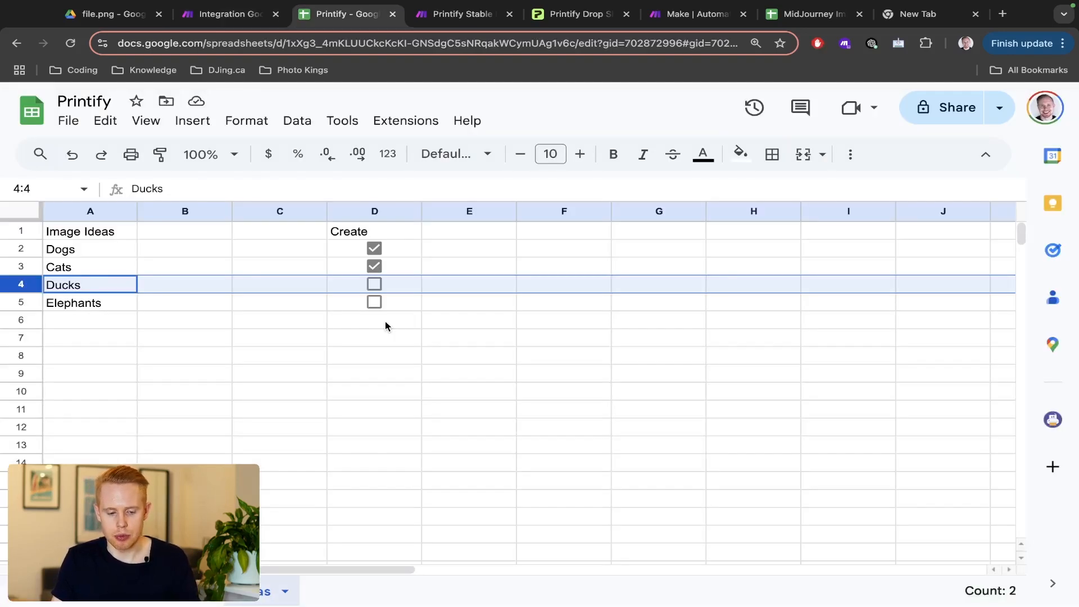
{"action": "left_click", "coordinate": [174, 592]}
{"action": "type", "text": "P"}
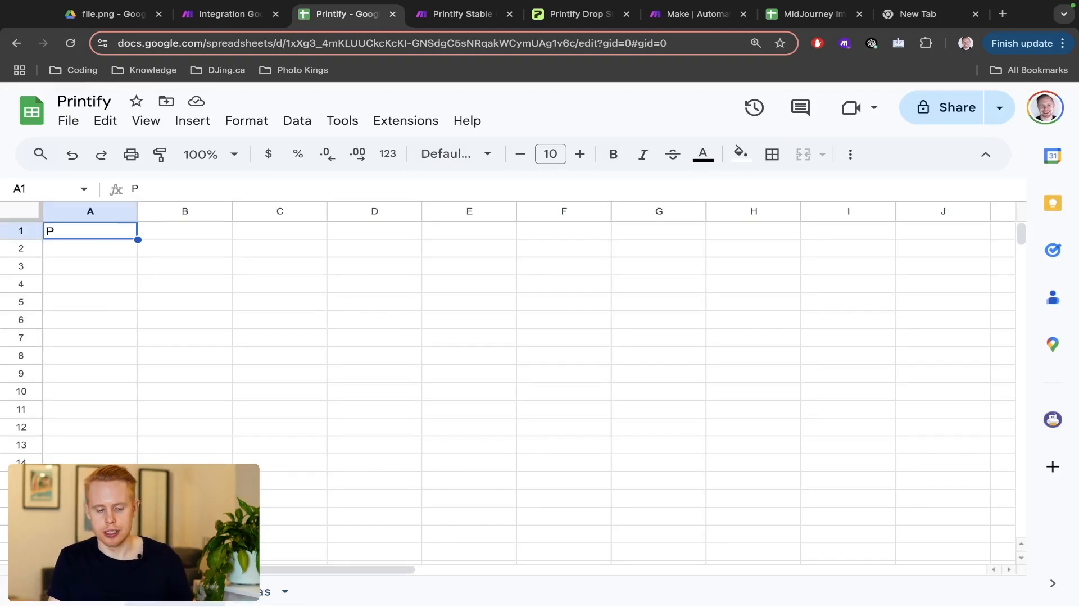
{"action": "key", "text": "BackSpace"}
{"action": "type", "text": "Images"}
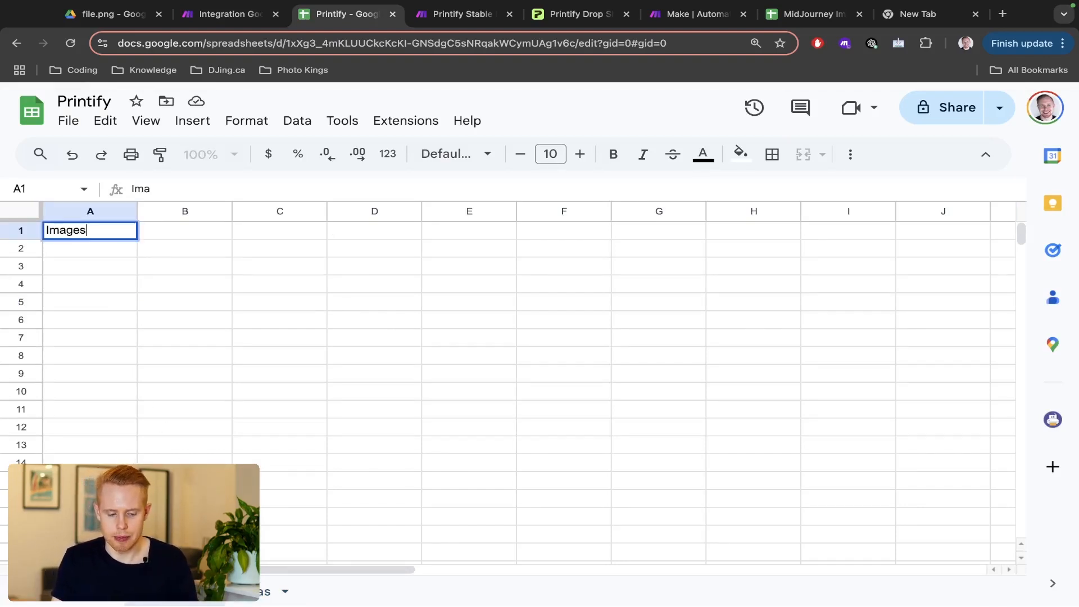
{"action": "key", "text": "Tab"}
{"action": "key", "text": "Tab"}
{"action": "key", "text": "Tab"}
{"action": "type", "text": "Create"}
{"action": "key", "text": "Tab"}
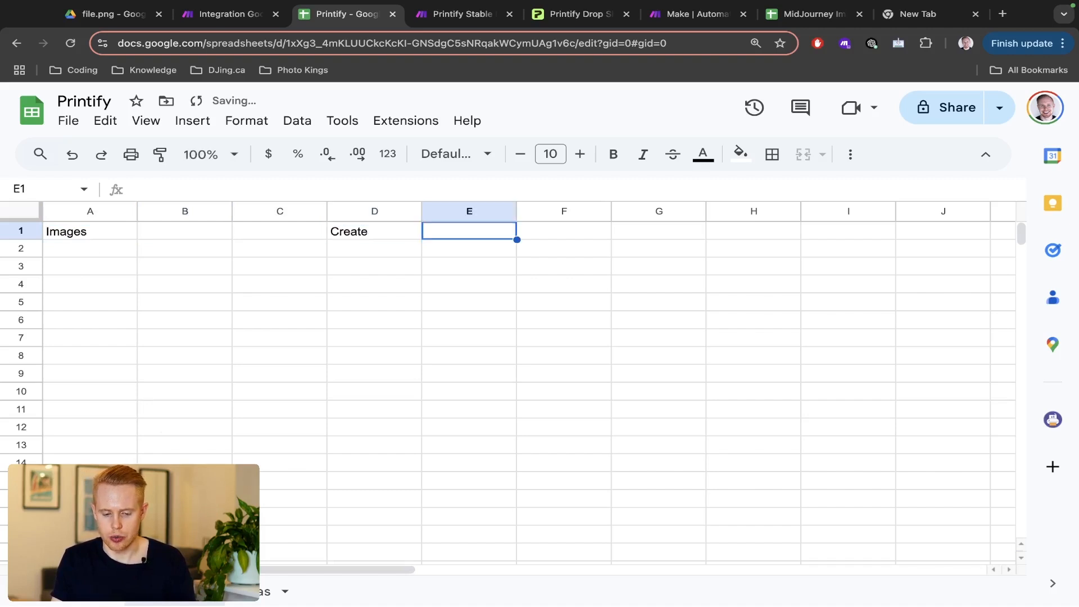
{"action": "key", "text": "Down"}
{"action": "key", "text": "Left"}
{"action": "key", "text": "Left"}
{"action": "key", "text": "Left"}
{"action": "key", "text": "Left"}
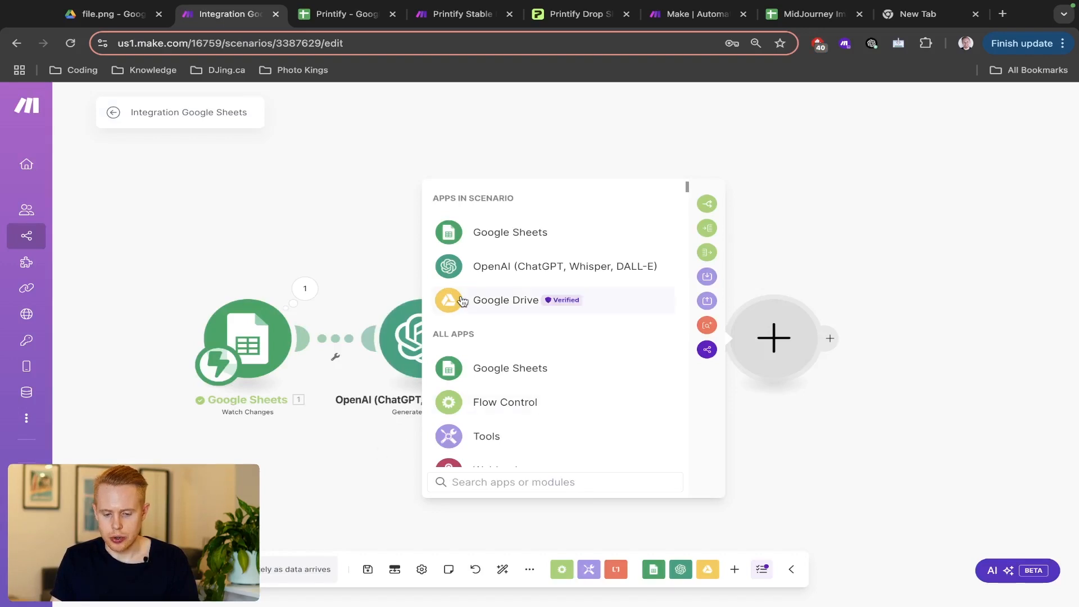
{"action": "left_click", "coordinate": [489, 233]}
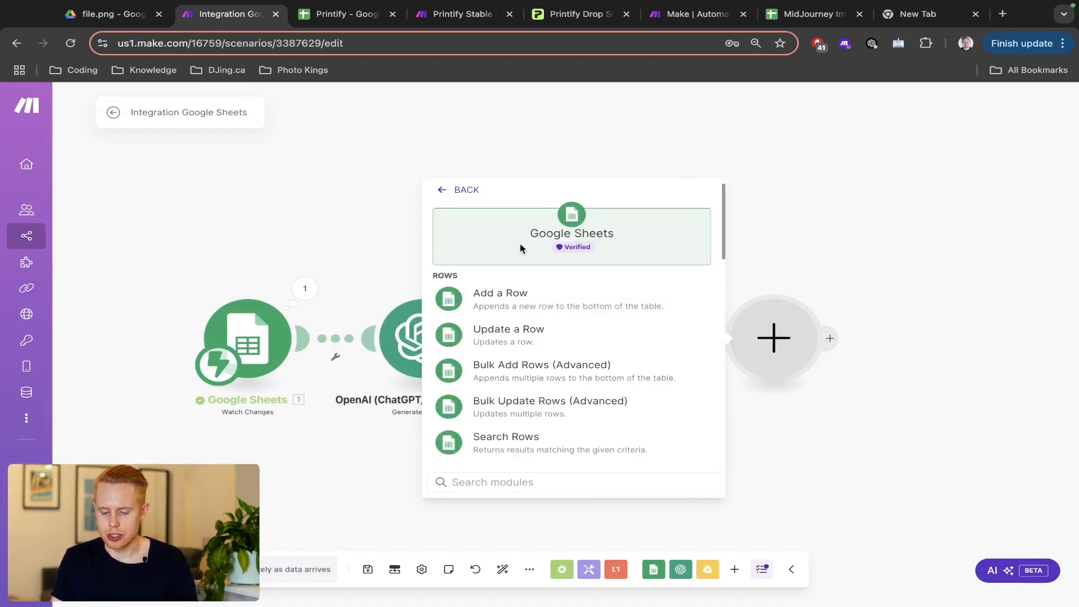
- Enter the headers URL, ID and Niche into cells A1, B1 and C1
{"action": "key", "text": "ctrl+Tab"}
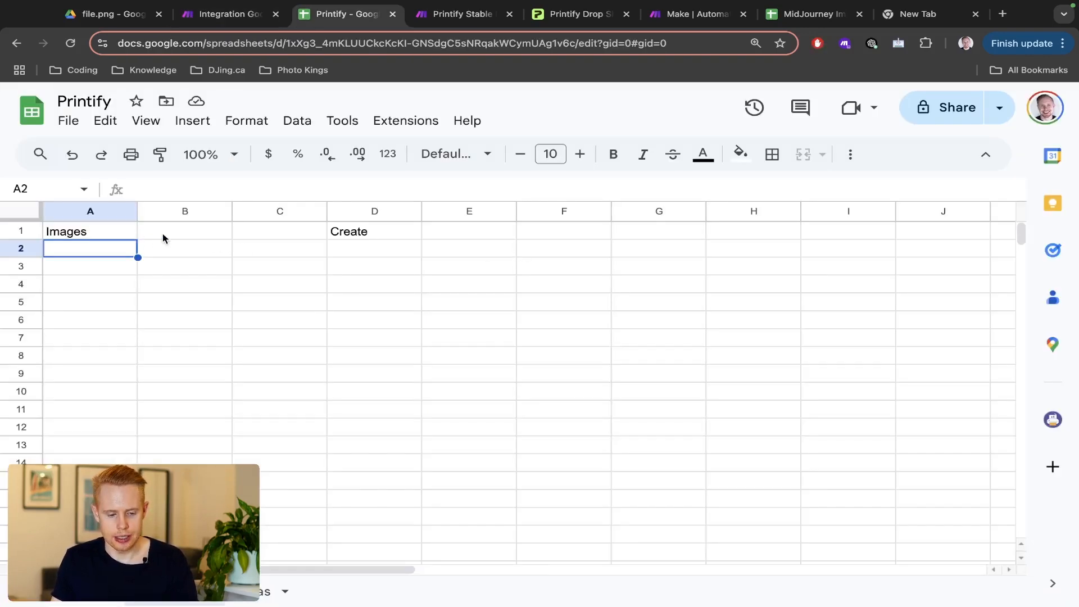
{"action": "left_click", "coordinate": [82, 234]}
{"action": "type", "text": "URL"}
{"action": "key", "text": "Tab"}
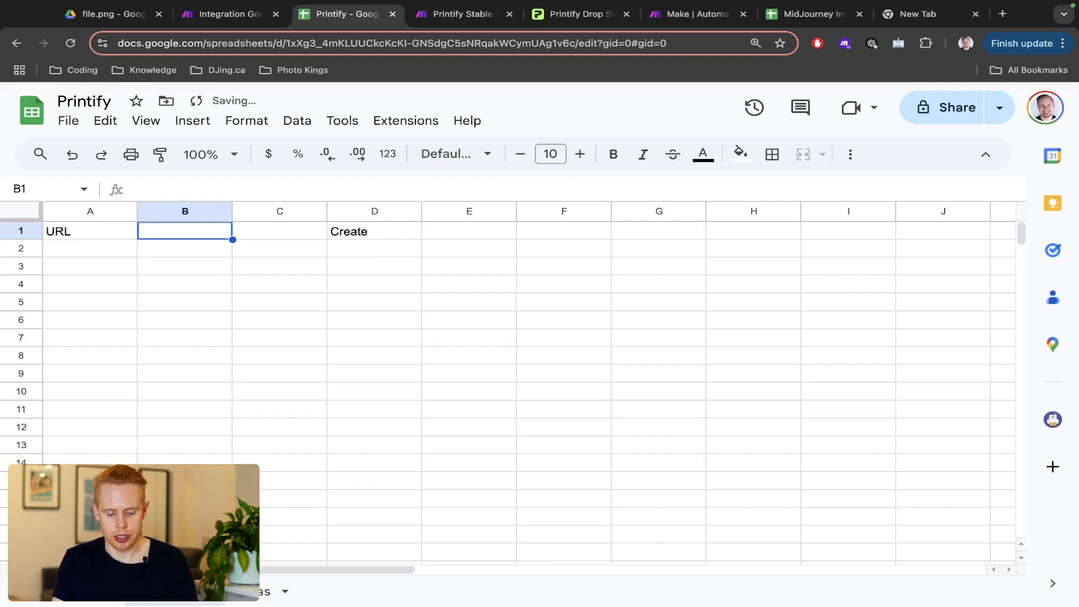
{"action": "type", "text": "ID"}
{"action": "key", "text": "Tab"}
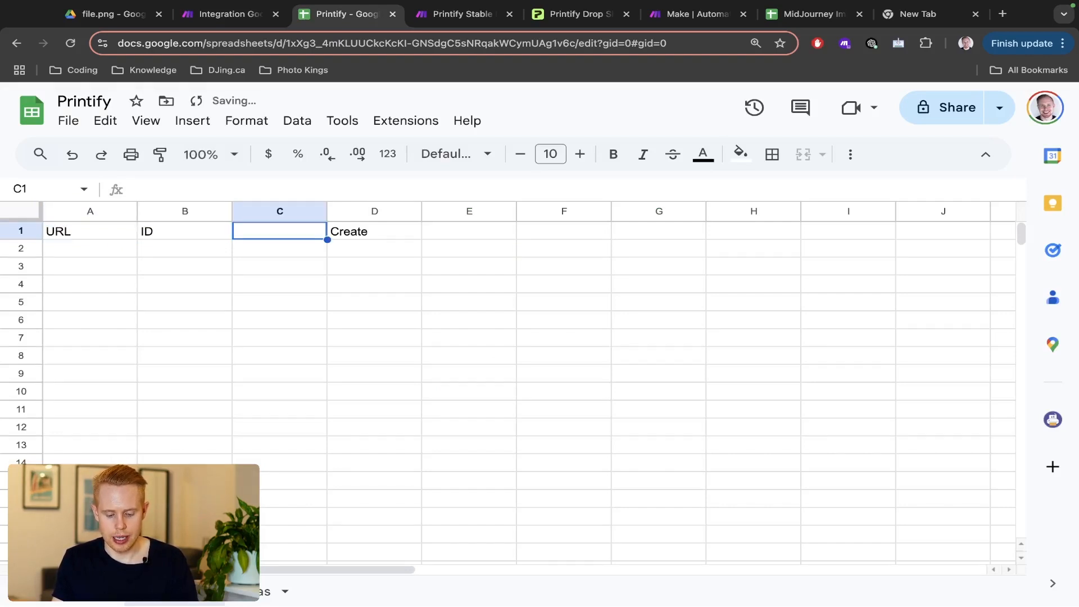
{"action": "type", "text": "Niche"}
{"action": "key", "text": "Return"}
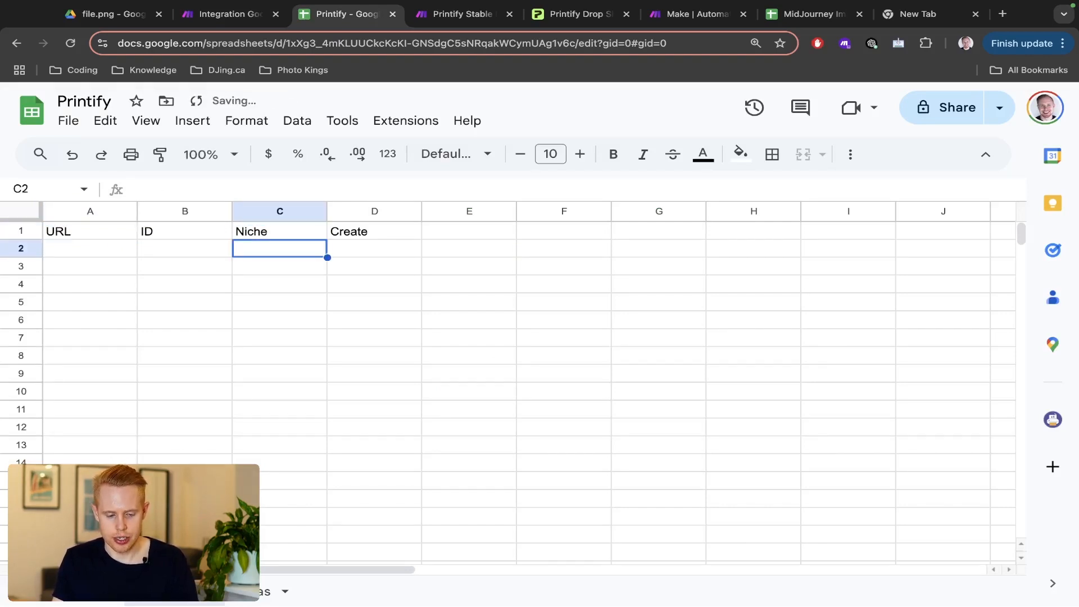
{"action": "key", "text": "Left"}
{"action": "key", "text": "Left"}
- Move between Make and the sheet, stepping from C2 back to A2, then return to Make
{"action": "key", "text": "ctrl+Tab"}
{"action": "key", "text": "ctrl+shift+Tab"}
{"action": "key", "text": "ctrl+shift+Tab"}
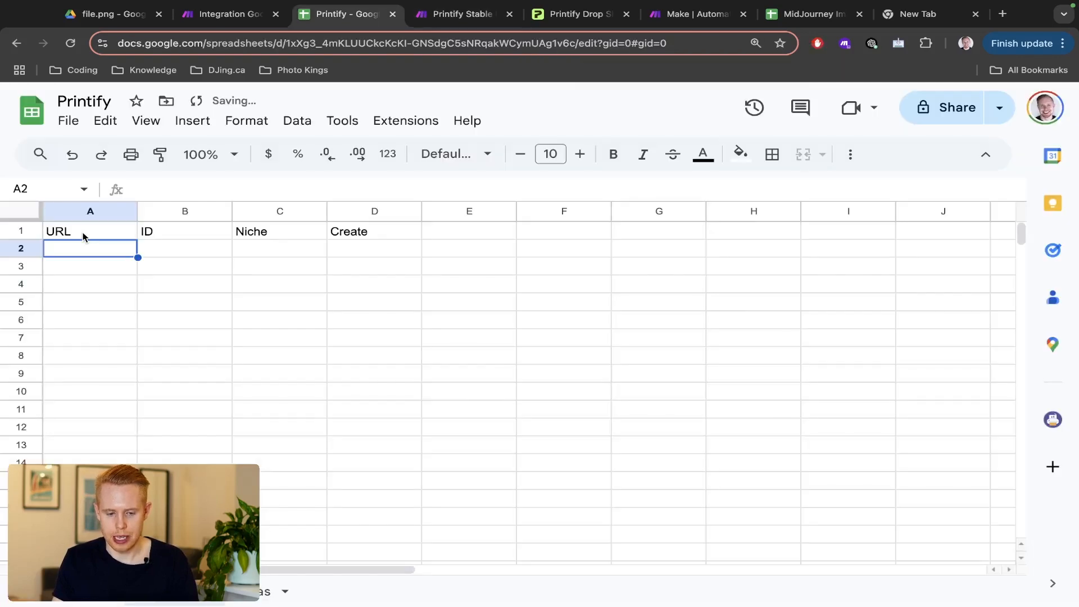
{"action": "key", "text": "ctrl+Tab"}
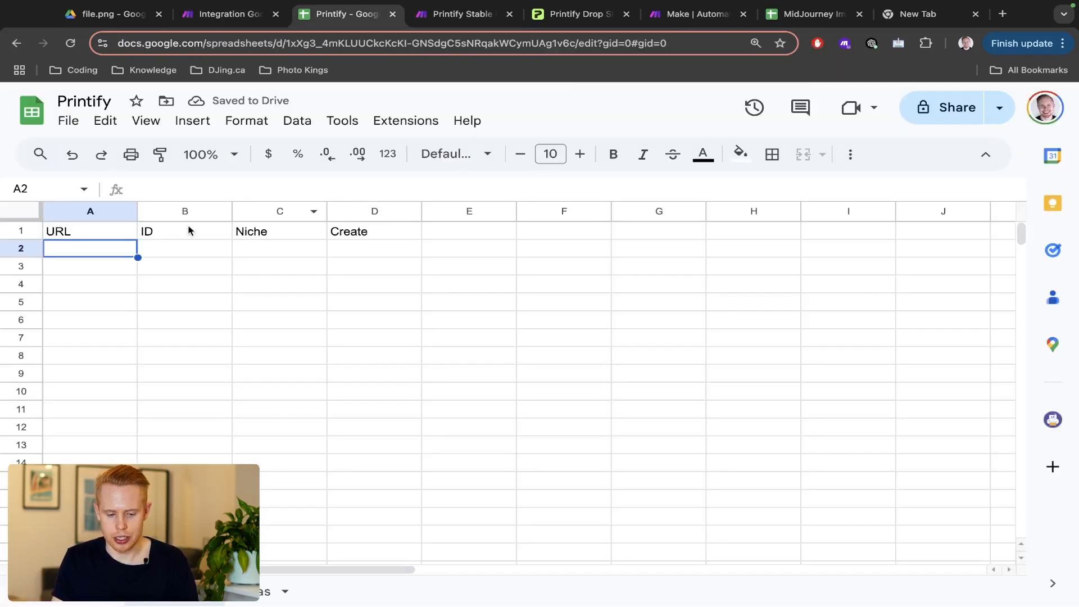
{"action": "left_click", "coordinate": [268, 251]}
{"action": "key", "text": "Left"}
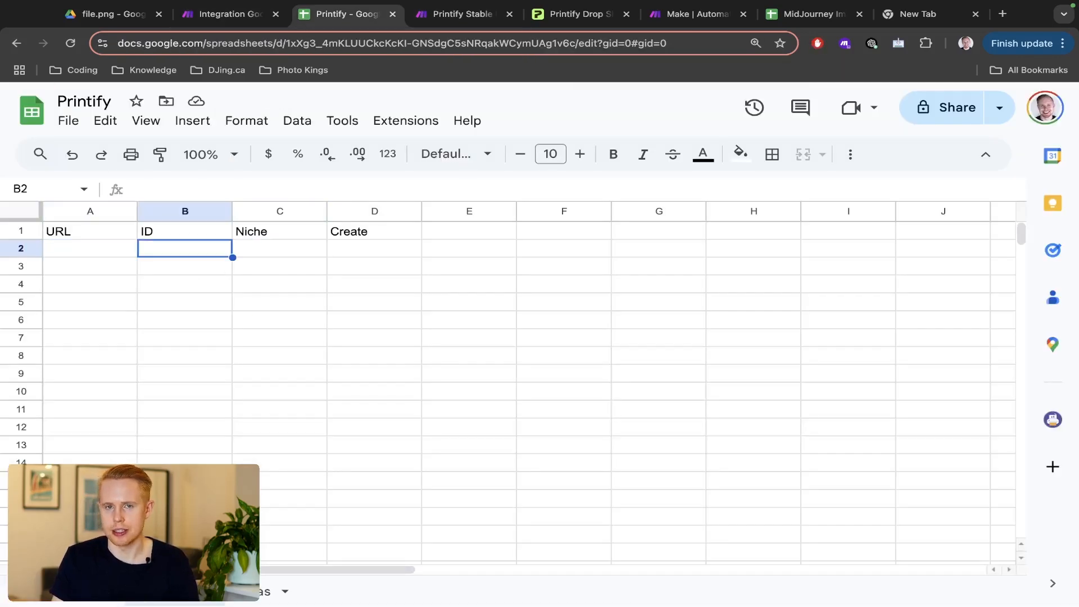
{"action": "key", "text": "Left"}
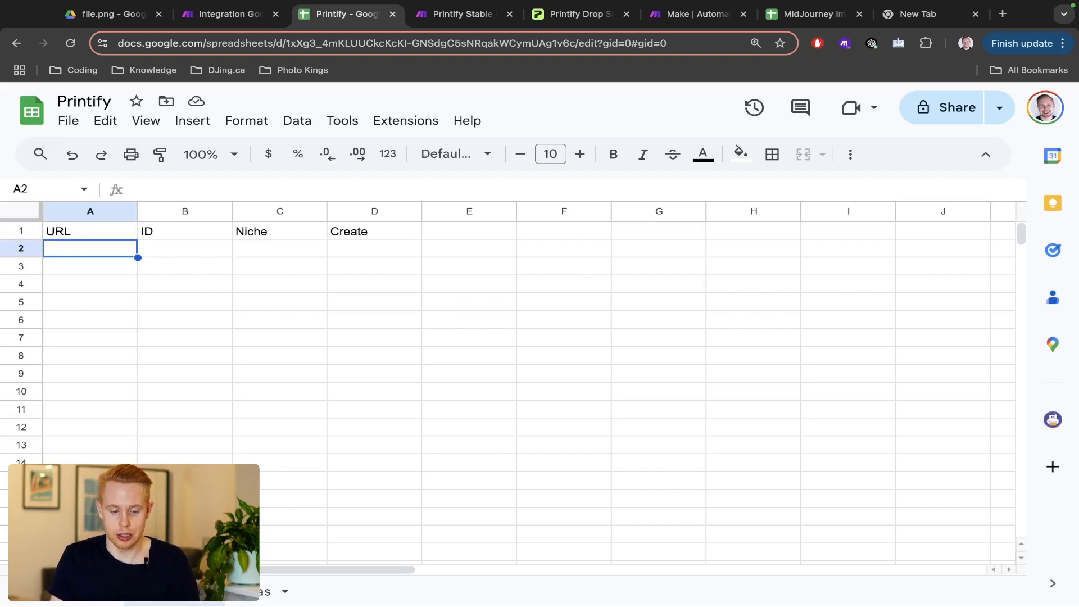
{"action": "key", "text": "ctrl+shift+Tab"}
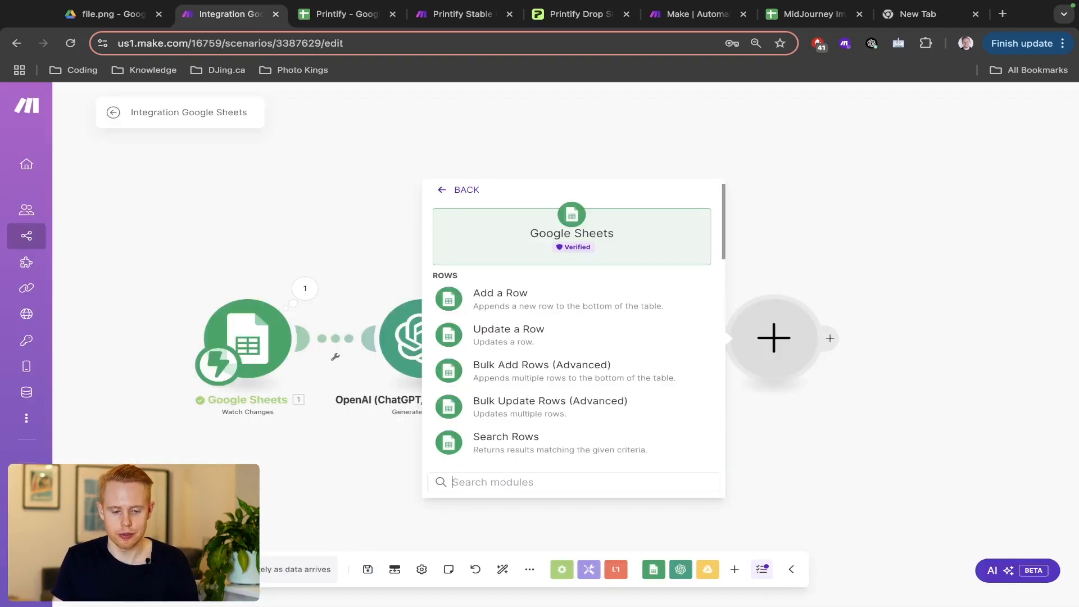
- Add Google Sheets' Add a Row on the other Google connection, with search method 'Select from all'
{"action": "left_click", "coordinate": [511, 296]}
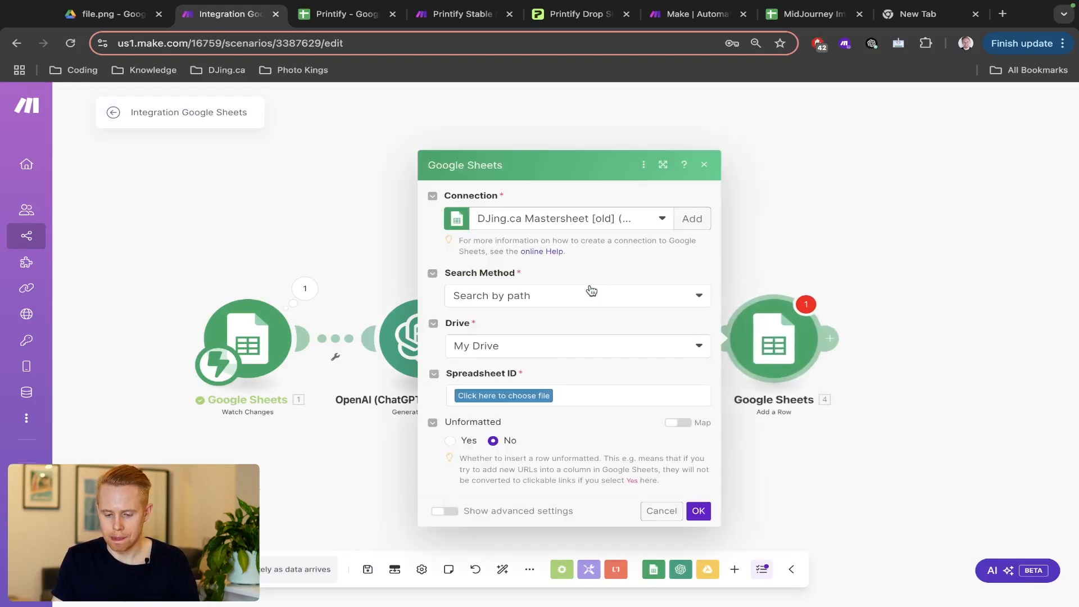
{"action": "left_click", "coordinate": [596, 218]}
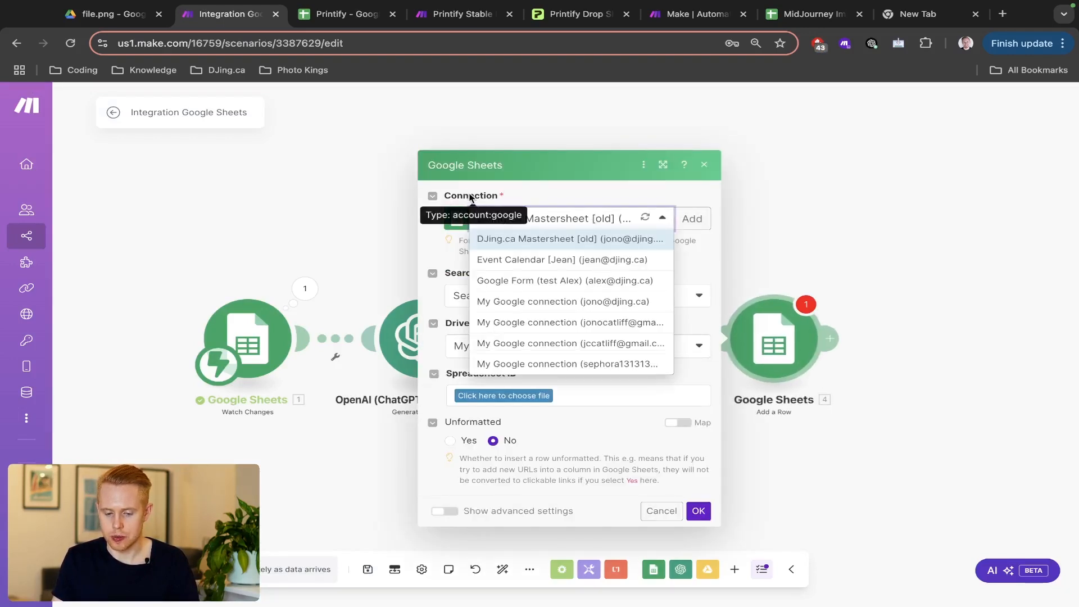
{"action": "left_click", "coordinate": [556, 323]}
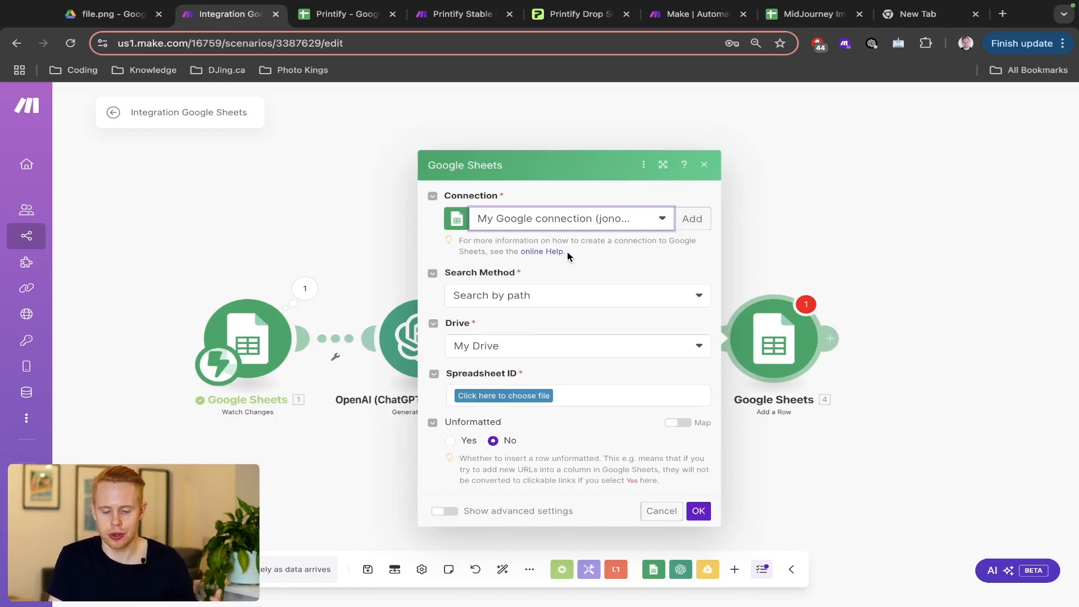
{"action": "left_click", "coordinate": [542, 296]}
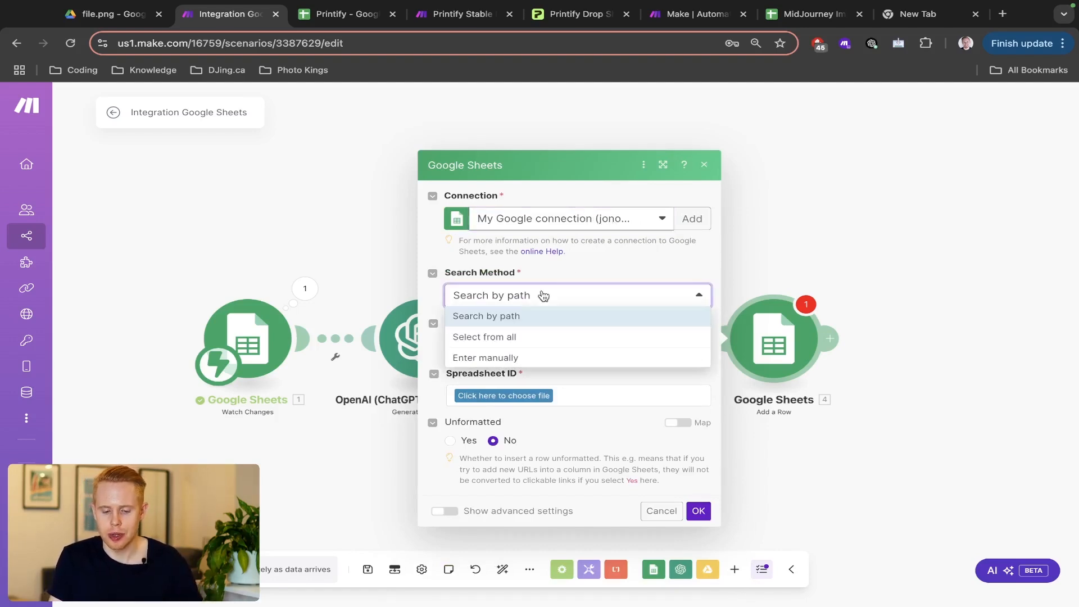
{"action": "left_click", "coordinate": [516, 339]}
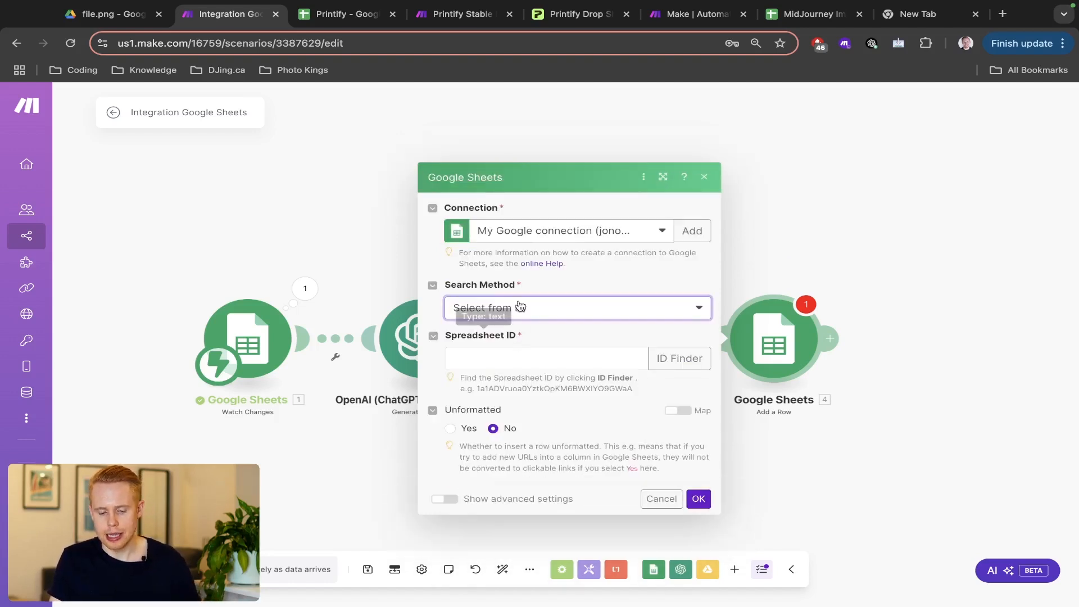
{"action": "left_click_drag", "start_coordinate": [528, 284], "coordinate": [445, 287]}
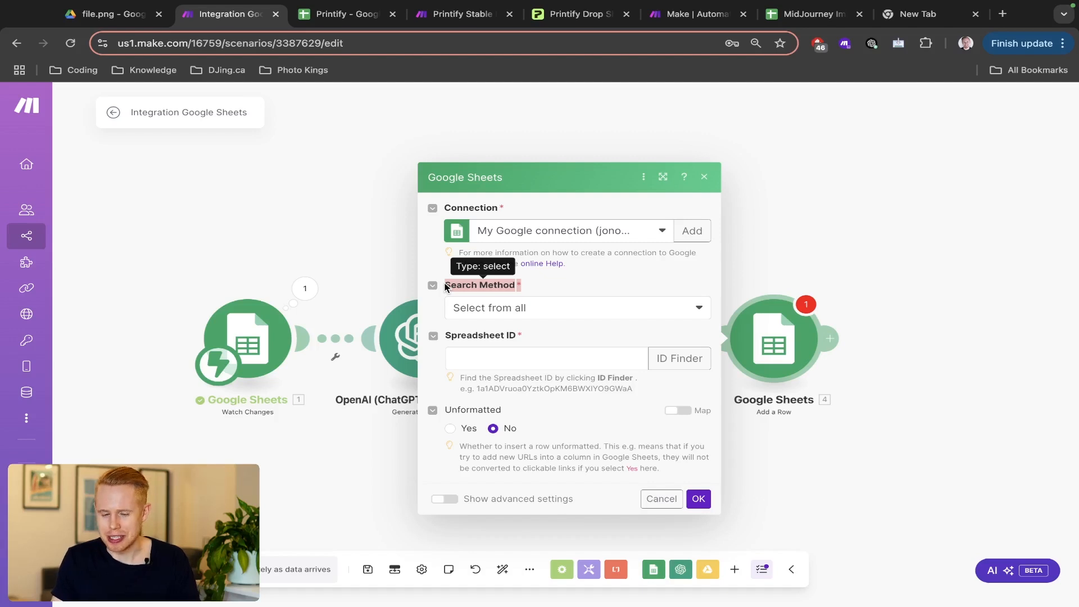
- Copy the Printify spreadsheet's ID from its web address for the Add a Row step
{"action": "key", "text": "ctrl+Tab"}
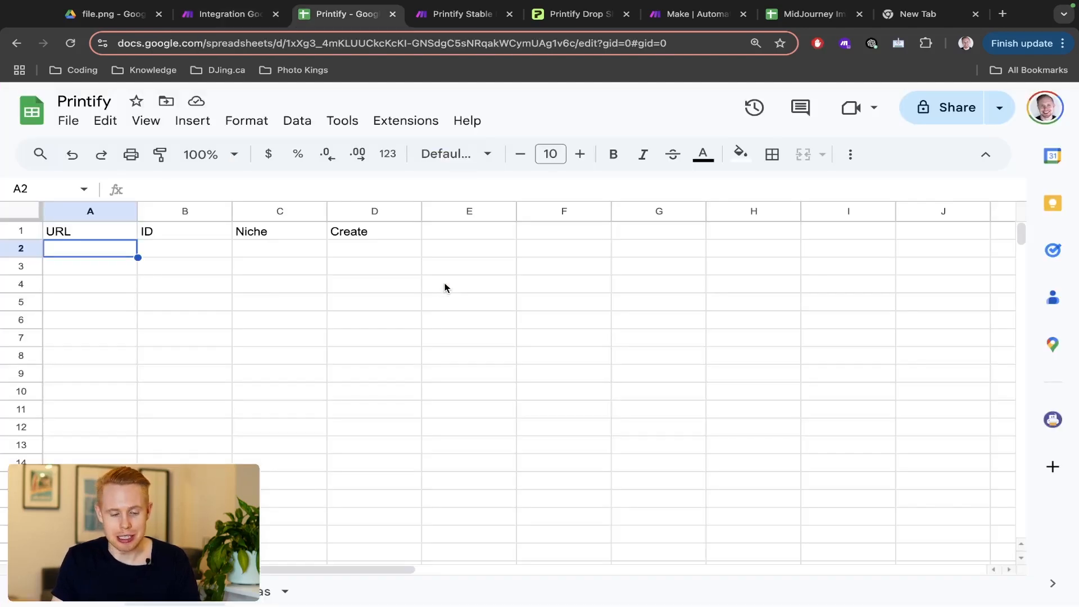
{"action": "key", "text": "ctrl+l"}
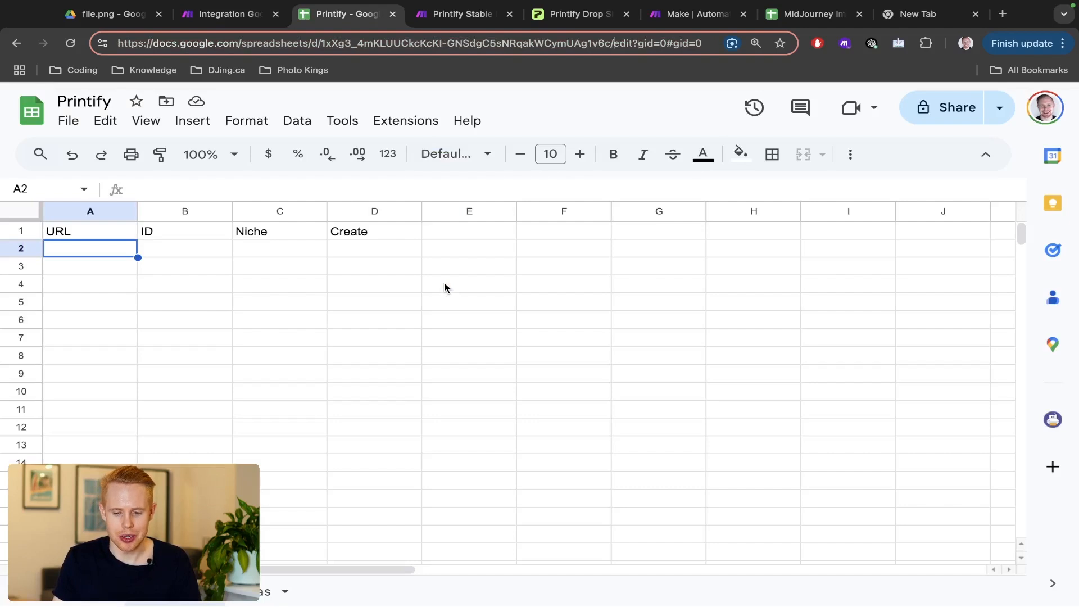
{"action": "key", "text": "ctrl+shift+Left"}
{"action": "key", "text": "ctrl+shift+Left"}
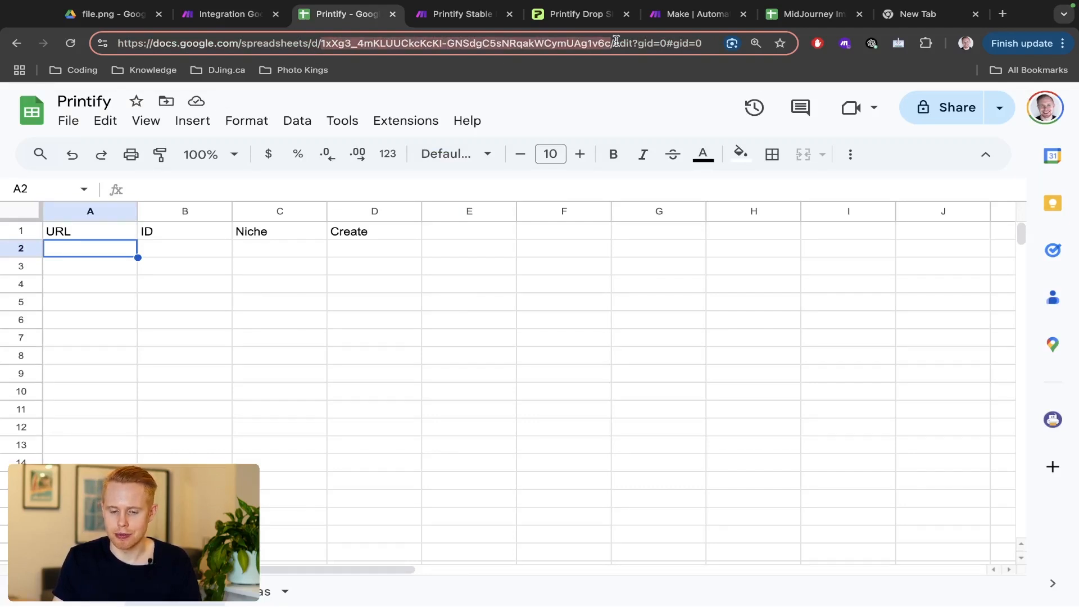
{"action": "key", "text": "ctrl+c"}
{"action": "key", "text": "ctrl+shift+Tab"}
- Paste the spreadsheet ID into the Add a Row module's Spreadsheet ID field
{"action": "left_click", "coordinate": [522, 362]}
{"action": "key", "text": "ctrl+v"}
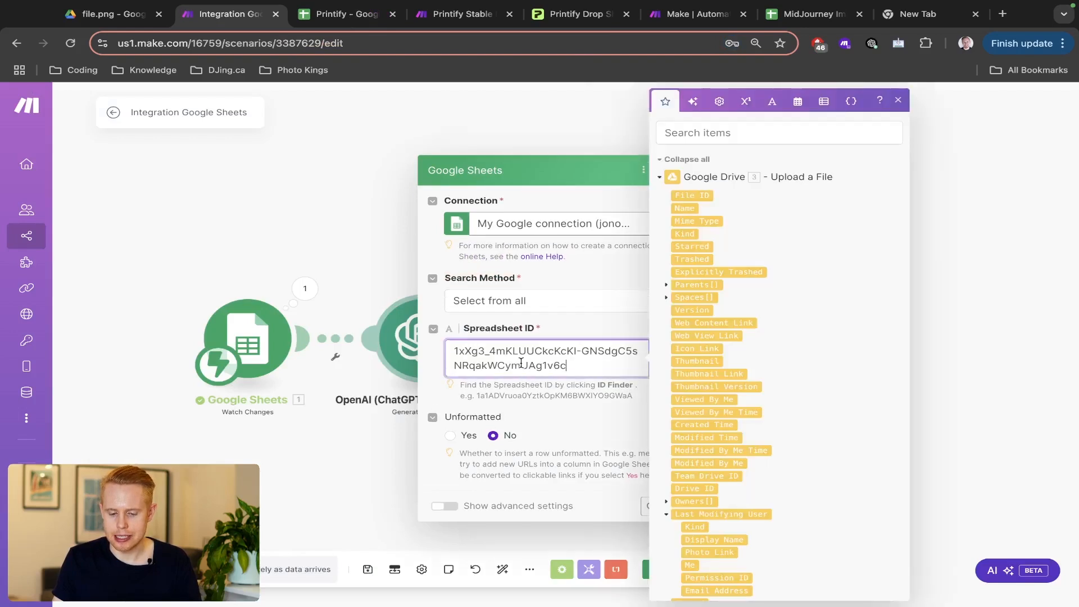
{"action": "left_click", "coordinate": [521, 433]}
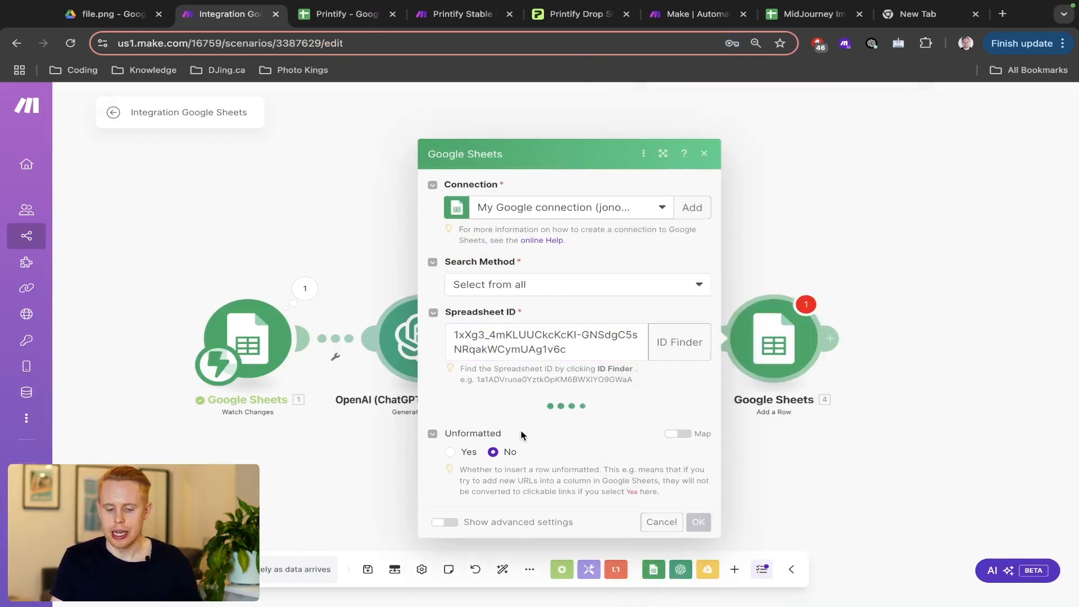
- Choose the Products sheet as the target and check its columns in the spreadsheet
{"action": "left_click", "coordinate": [525, 424]}
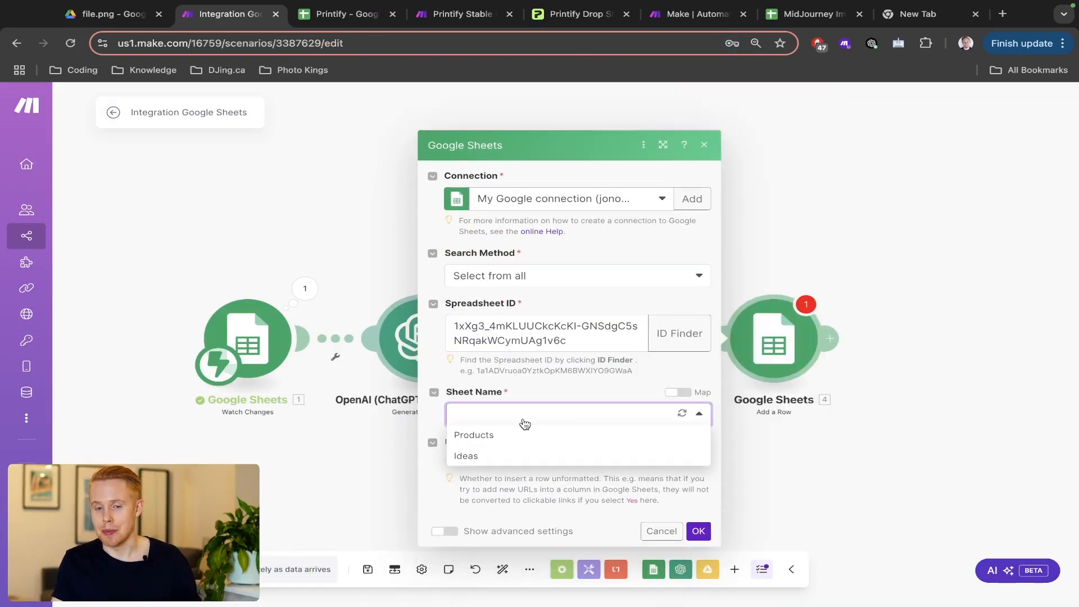
{"action": "left_click", "coordinate": [490, 436]}
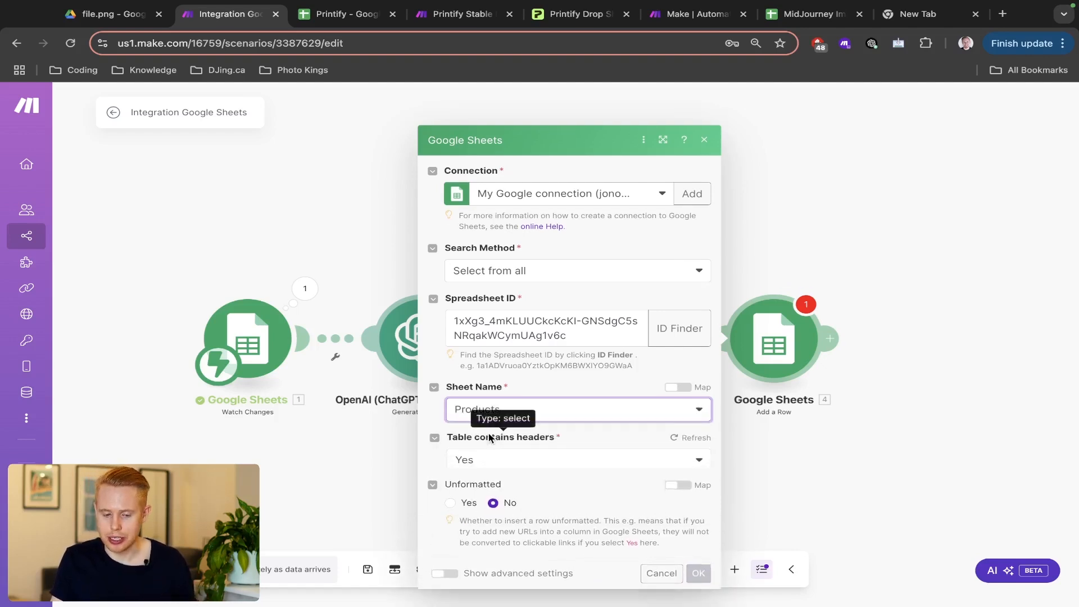
{"action": "key", "text": "ctrl+Tab"}
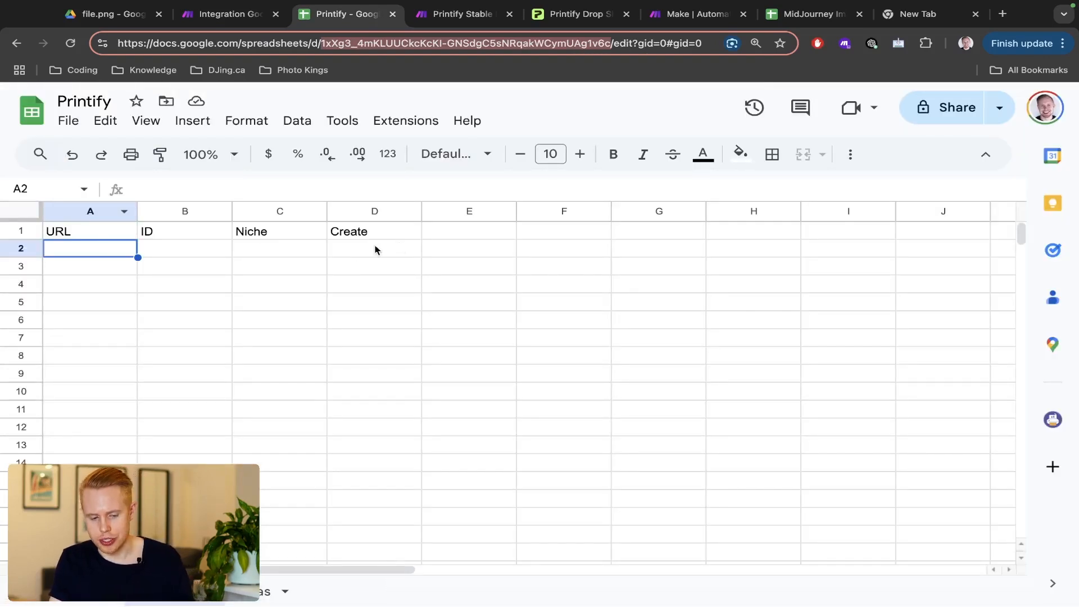
{"action": "key", "text": "ctrl+Tab"}
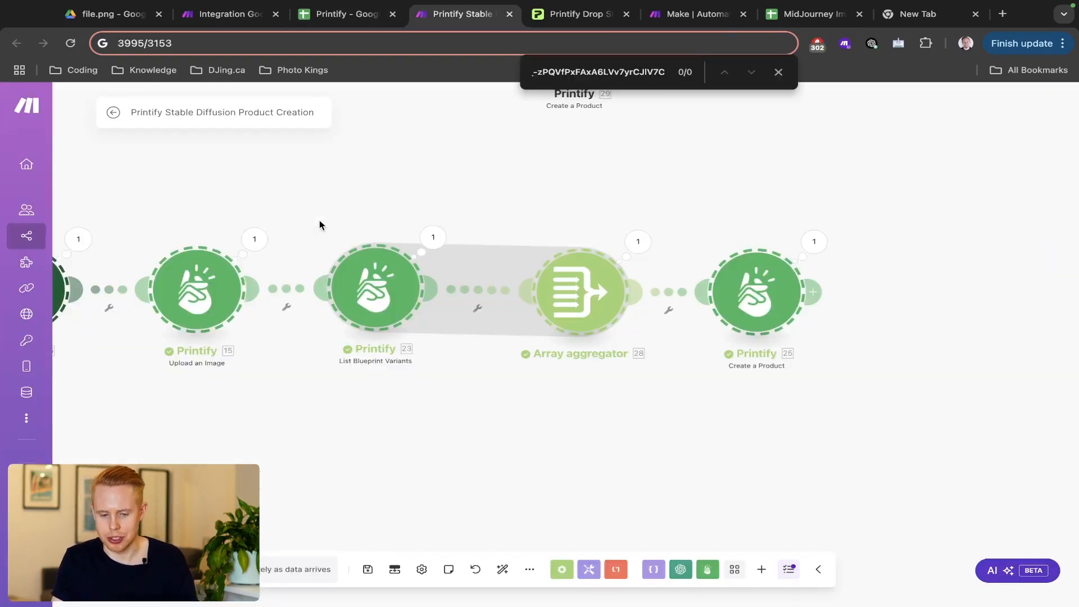
{"action": "key", "text": "ctrl+shift+Tab"}
{"action": "key", "text": "ctrl+shift+Tab"}
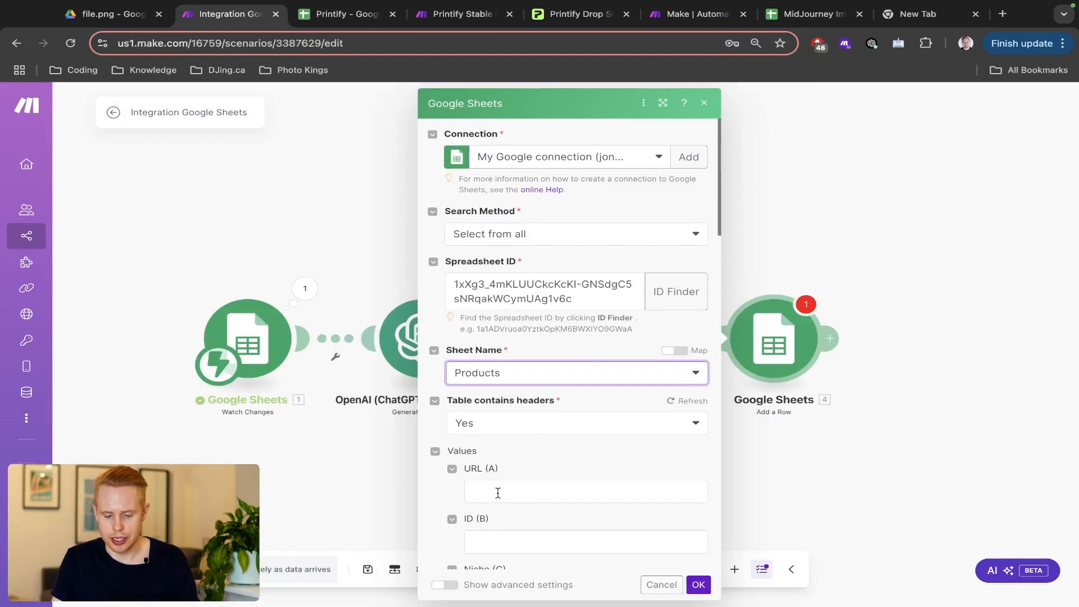
- Map the uploaded file's Web View Link into the URL (A) column
{"action": "scroll", "coordinate": [499, 477], "scroll_direction": "down", "scroll_amount": 2}
{"action": "left_click", "coordinate": [516, 421]}
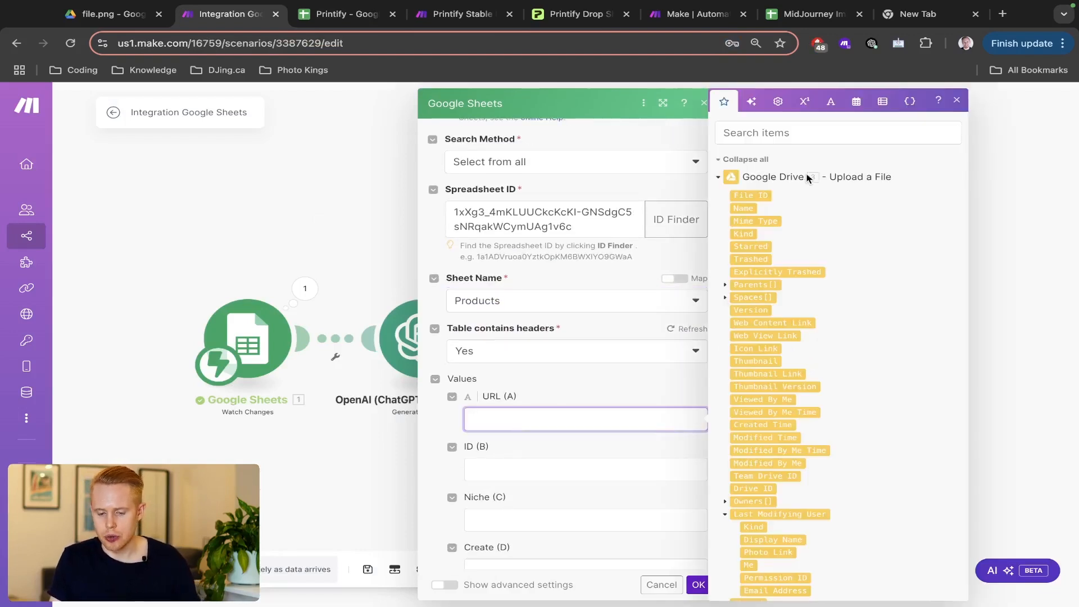
{"action": "type", "text": "link"}
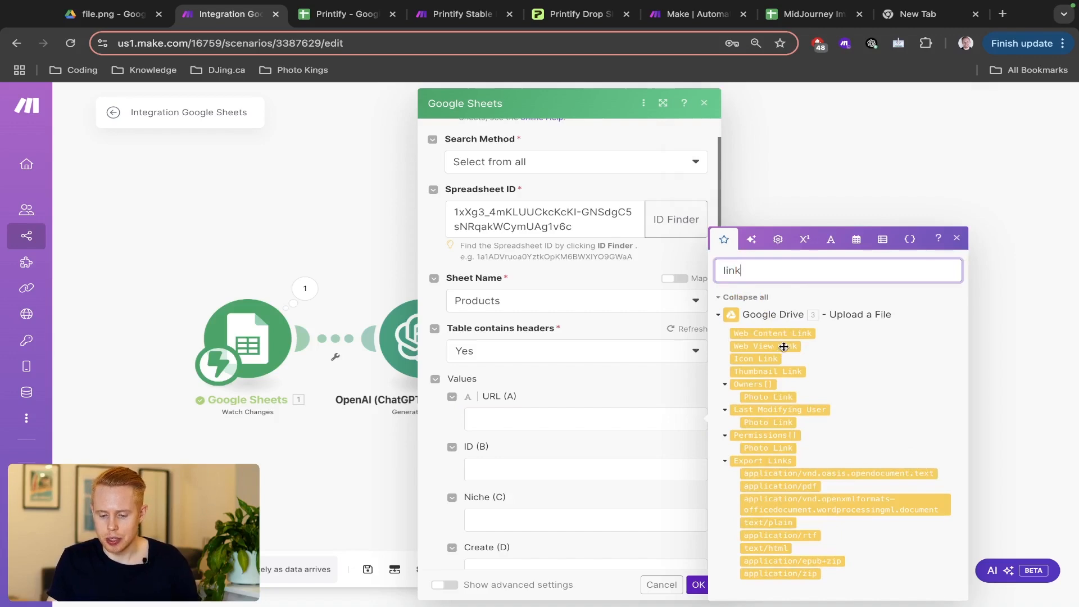
{"action": "scroll", "coordinate": [821, 363], "scroll_direction": "up", "scroll_amount": 10}
{"action": "scroll", "coordinate": [821, 363], "scroll_direction": "right", "scroll_amount": 2}
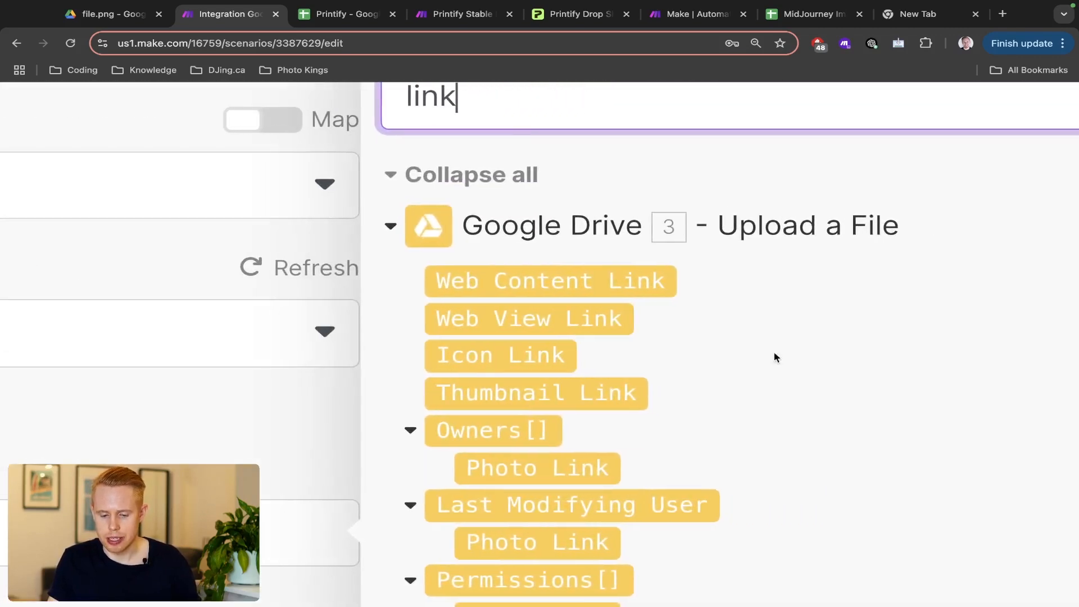
{"action": "mouse_move", "coordinate": [540, 323]}
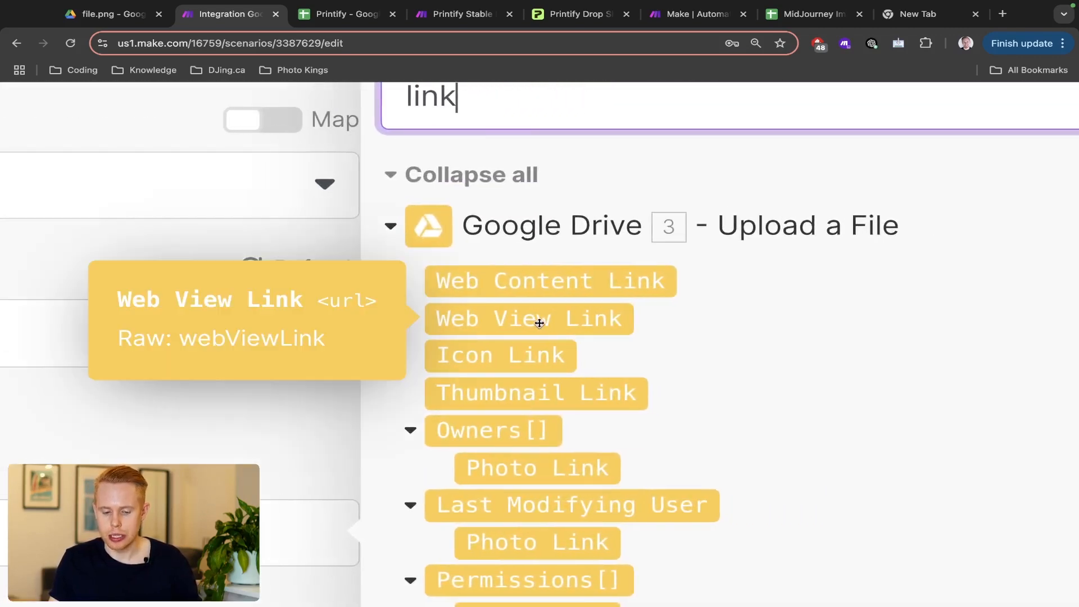
{"action": "scroll", "coordinate": [539, 323], "scroll_direction": "down", "scroll_amount": 10}
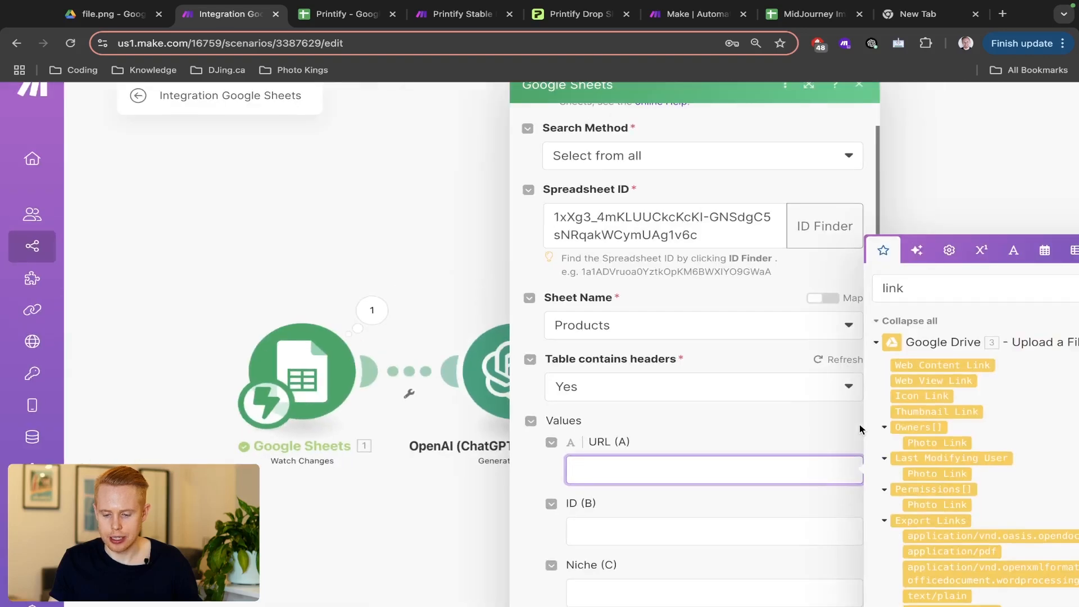
{"action": "left_click", "coordinate": [956, 380]}
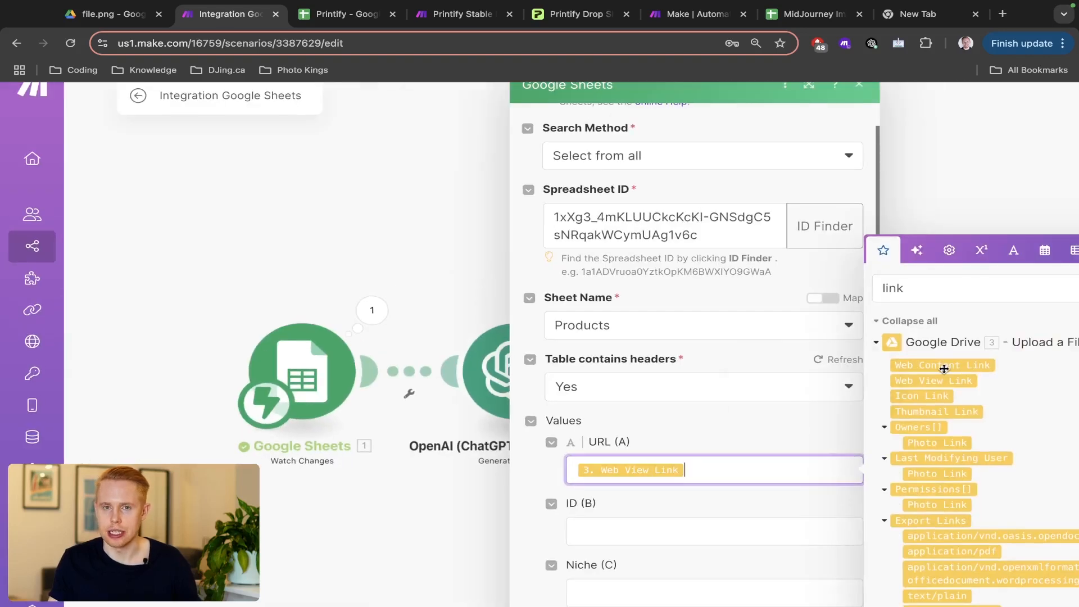
{"action": "mouse_move", "coordinate": [944, 369]}
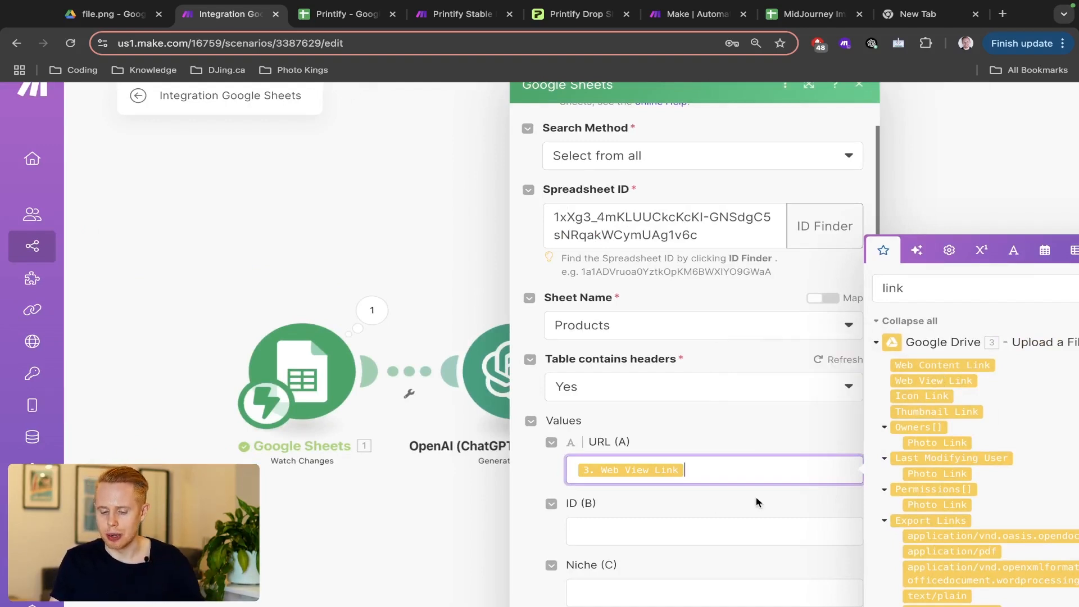
- Search 'id' and map the uploaded file's File ID into the ID (B) column
{"action": "scroll", "coordinate": [757, 502], "scroll_direction": "right", "scroll_amount": 2}
{"action": "scroll", "coordinate": [757, 501], "scroll_direction": "right", "scroll_amount": 2}
{"action": "scroll", "coordinate": [598, 491], "scroll_direction": "down", "scroll_amount": 3}
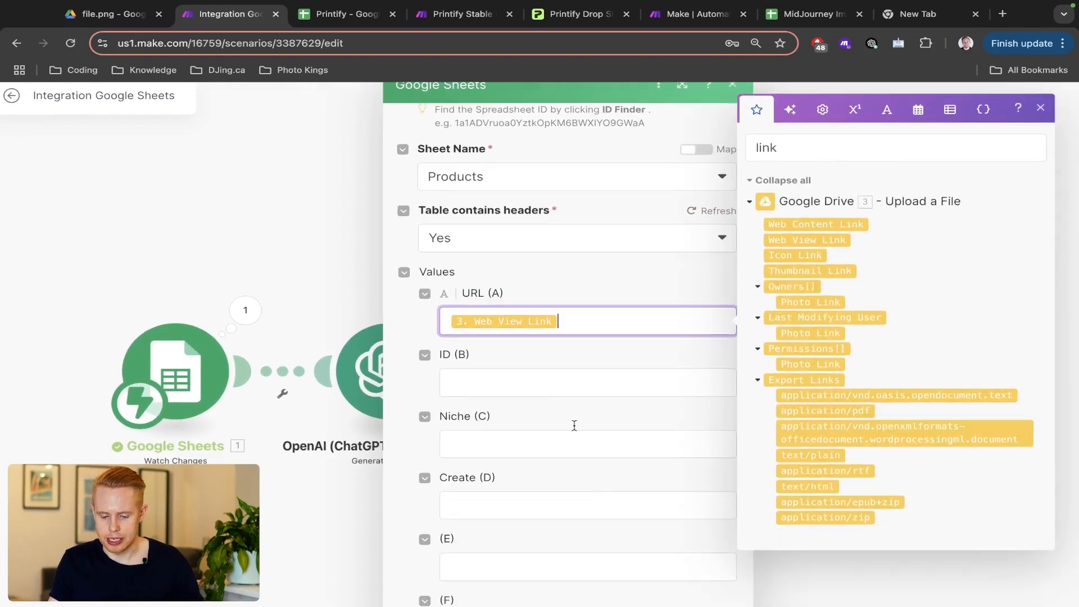
{"action": "left_click", "coordinate": [573, 386]}
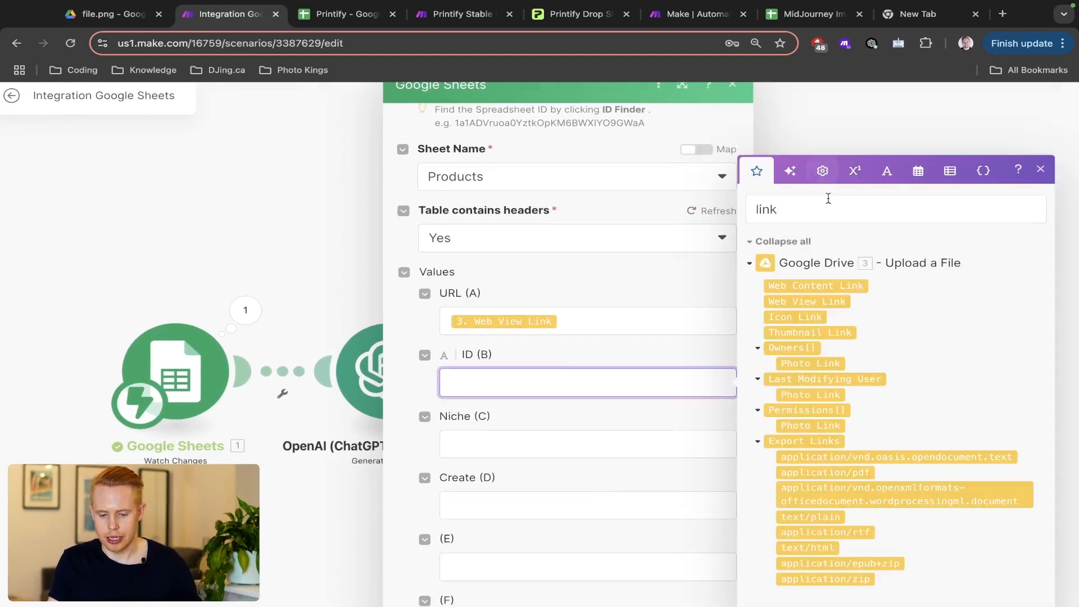
{"action": "left_click", "coordinate": [824, 205]}
{"action": "double_click", "coordinate": [824, 205]}
{"action": "type", "text": "id"}
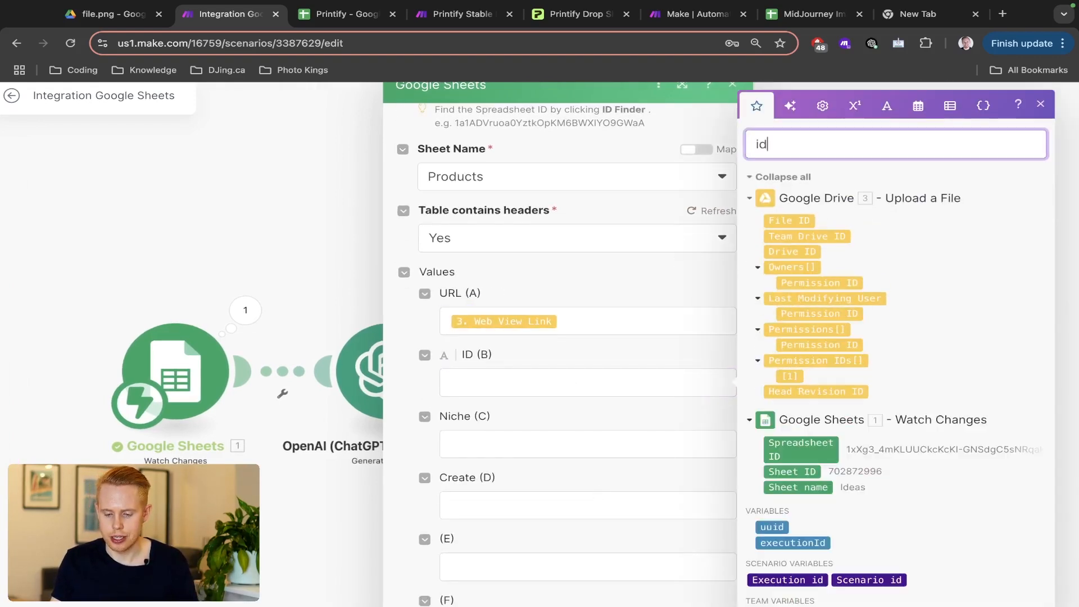
{"action": "left_click", "coordinate": [798, 222]}
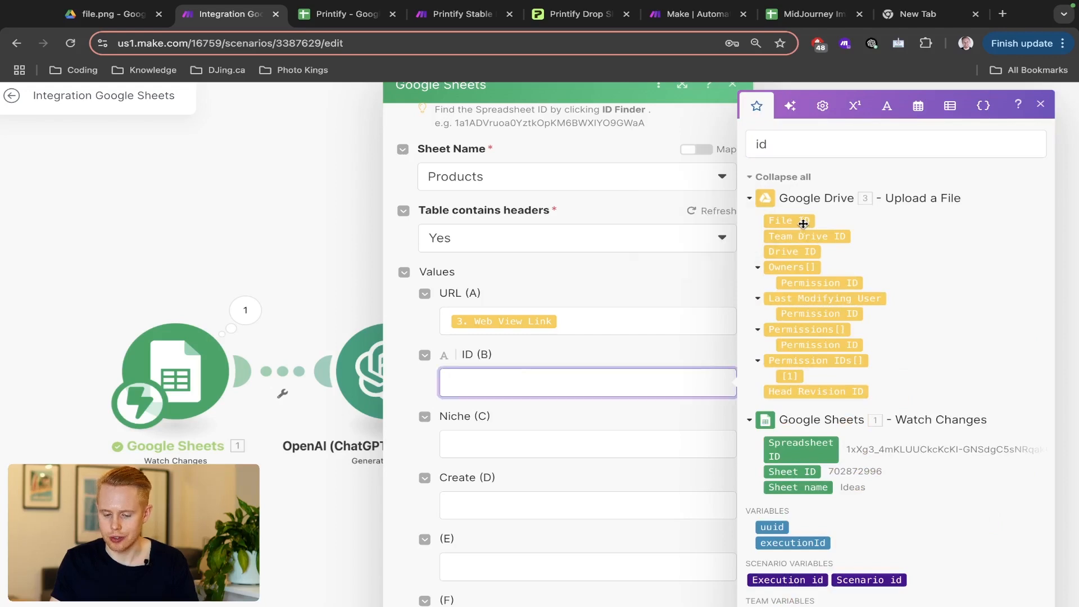
- Clear the mapping search and check the Ideas sheet's columns in the spreadsheet
{"action": "left_click", "coordinate": [612, 434]}
{"action": "scroll", "coordinate": [938, 520], "scroll_direction": "down", "scroll_amount": 2}
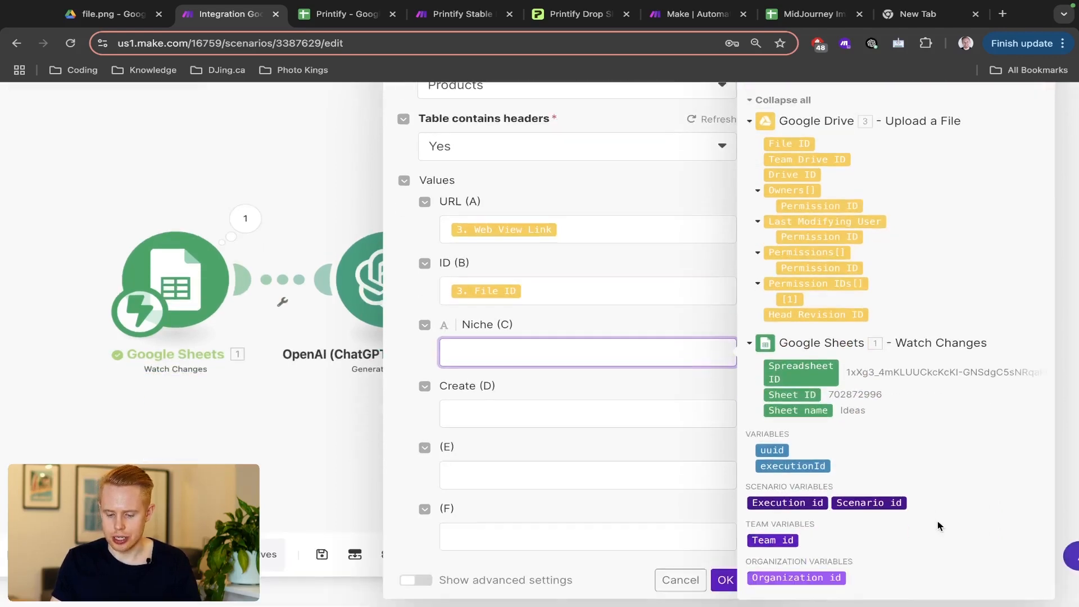
{"action": "scroll", "coordinate": [897, 423], "scroll_direction": "up", "scroll_amount": 3}
{"action": "double_click", "coordinate": [818, 175]}
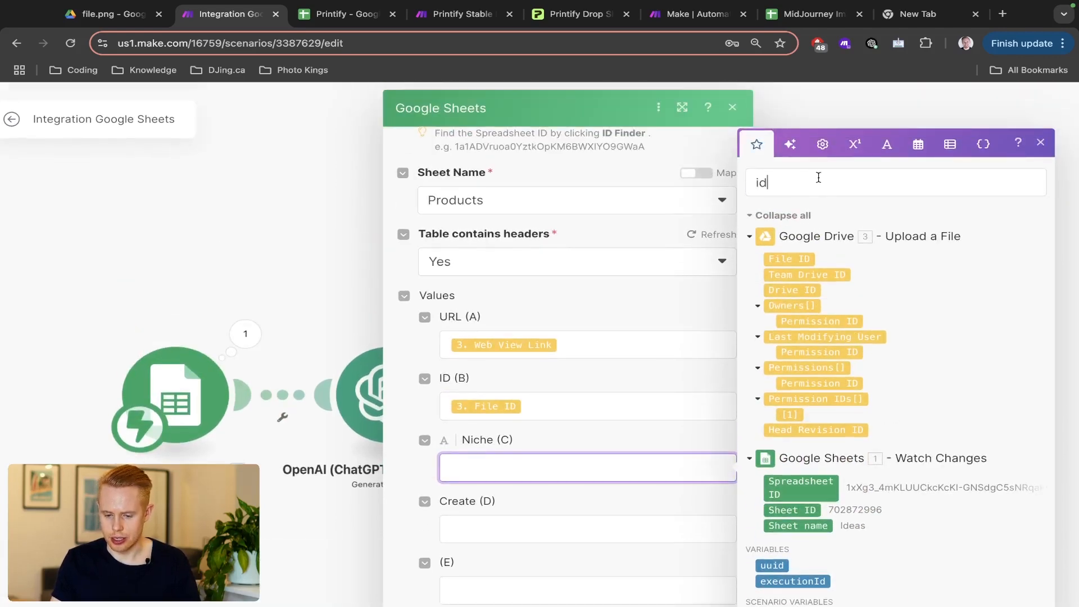
{"action": "key", "text": "BackSpace"}
{"action": "key", "text": "ctrl+Tab"}
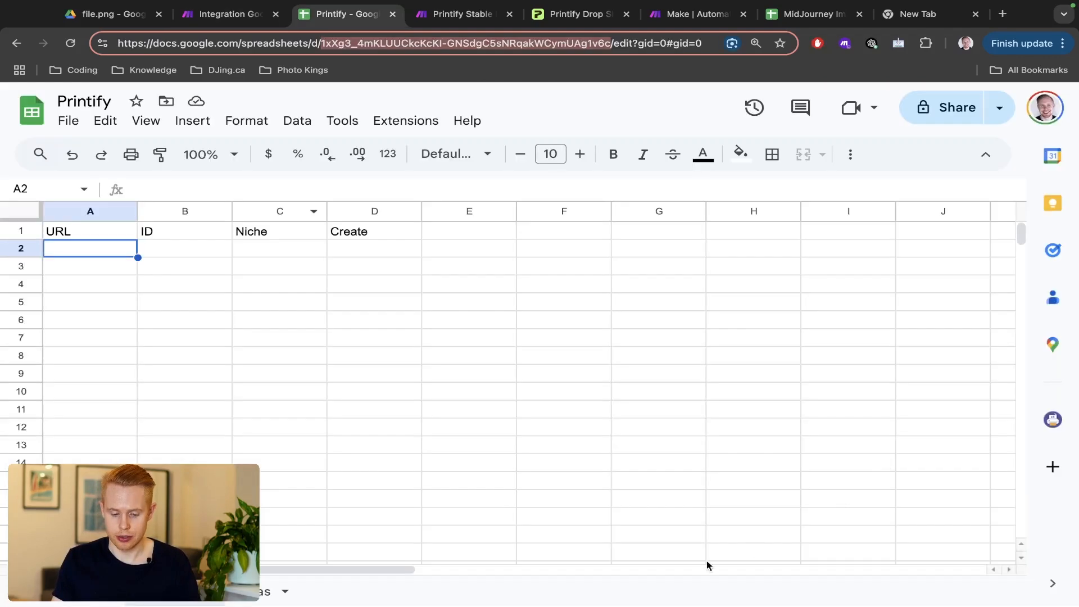
{"action": "left_click", "coordinate": [248, 591]}
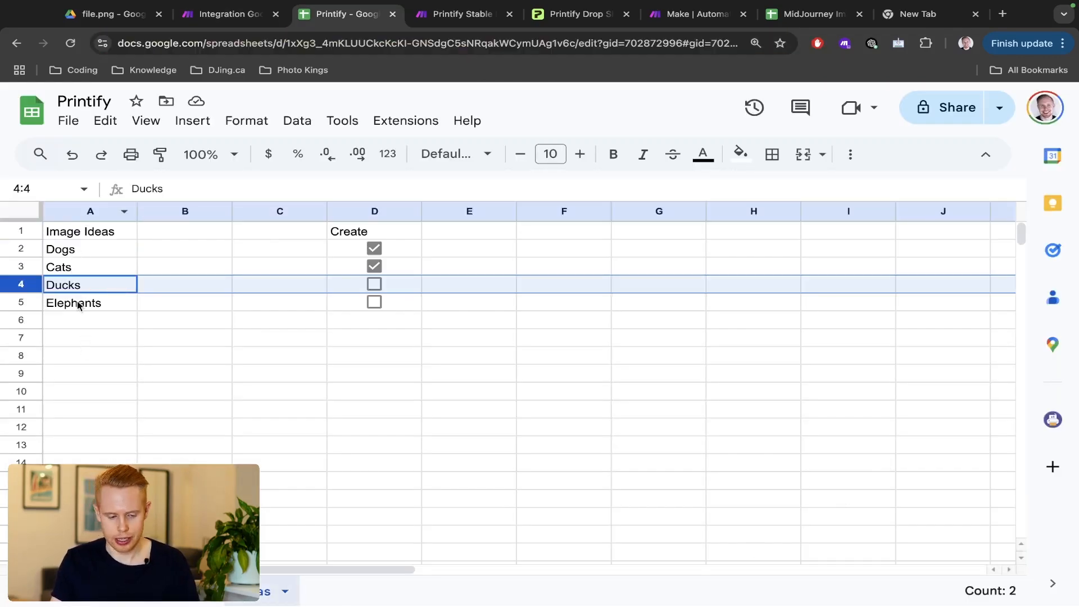
{"action": "key", "text": "ctrl+shift+Tab"}
- Map the trigger row's column A into Niche (C), confirm the module, and save the scenario
{"action": "left_click", "coordinate": [609, 466]}
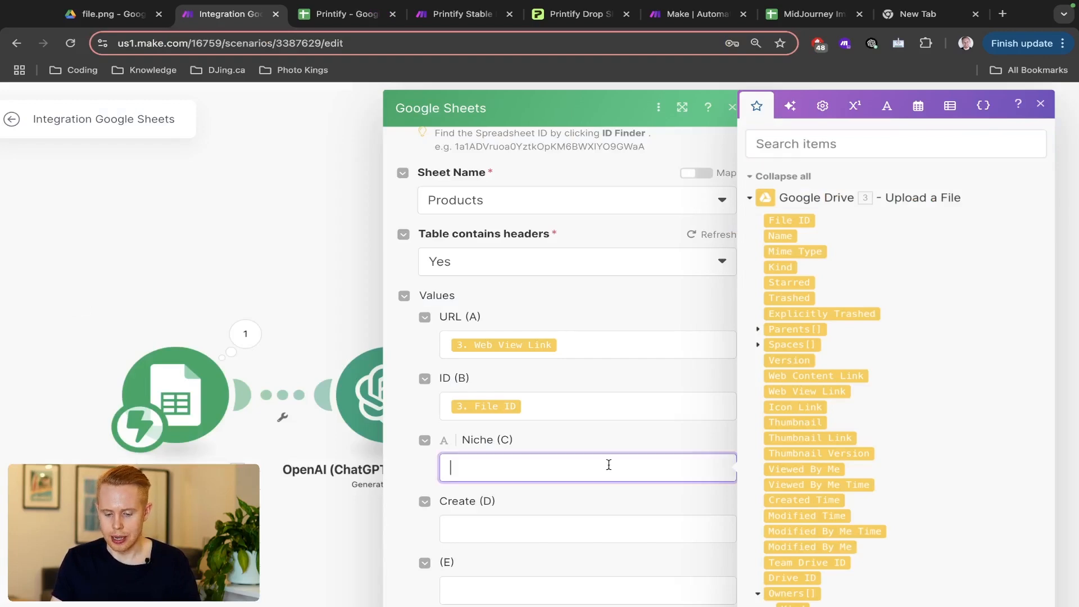
{"action": "scroll", "coordinate": [900, 455], "scroll_direction": "down", "scroll_amount": 15}
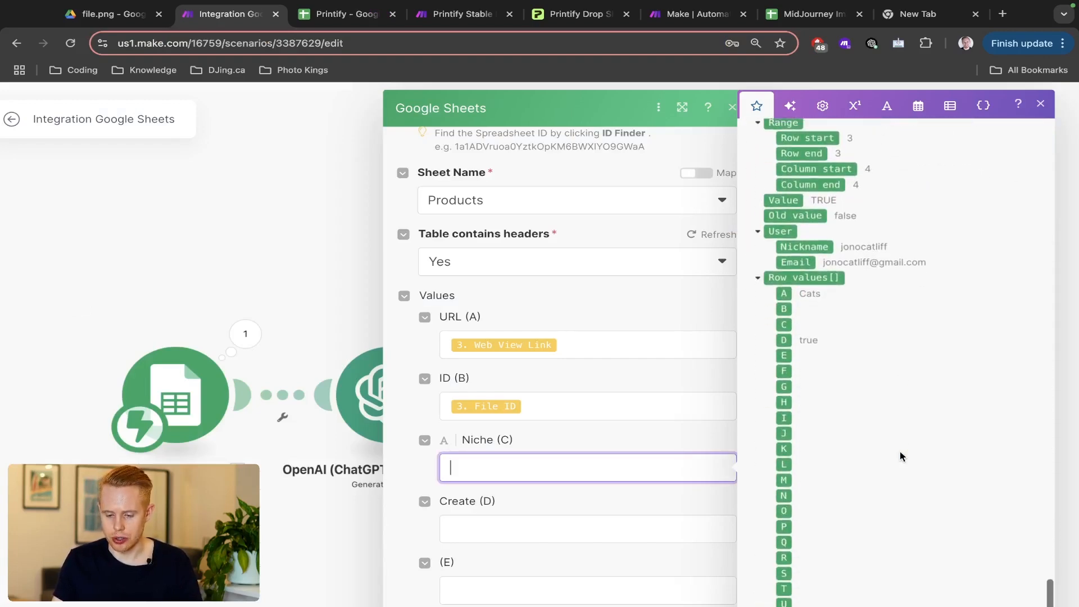
{"action": "left_click", "coordinate": [784, 293]}
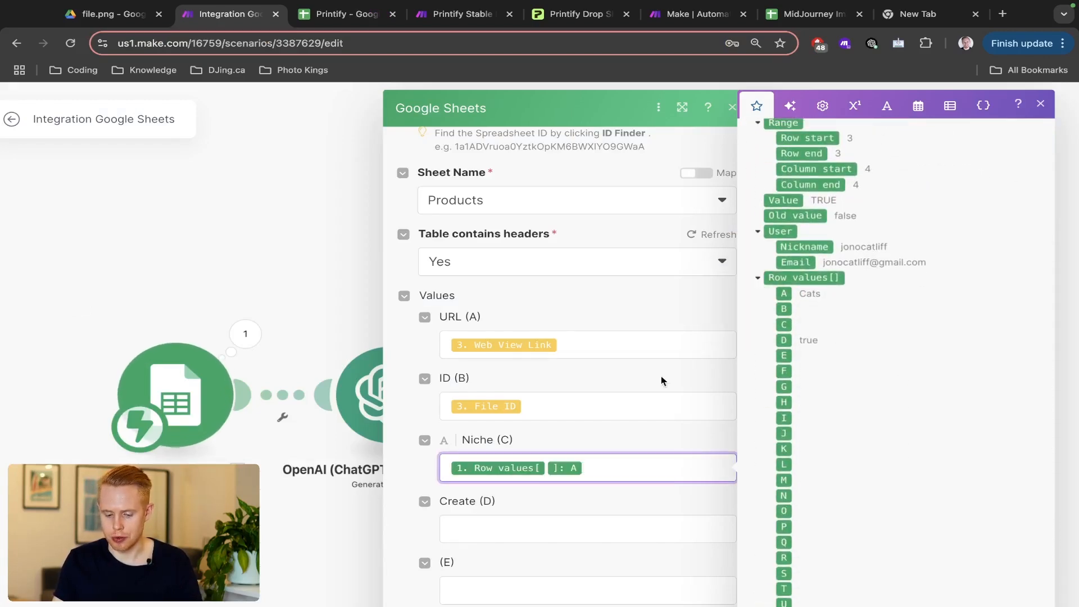
{"action": "left_click", "coordinate": [696, 585]}
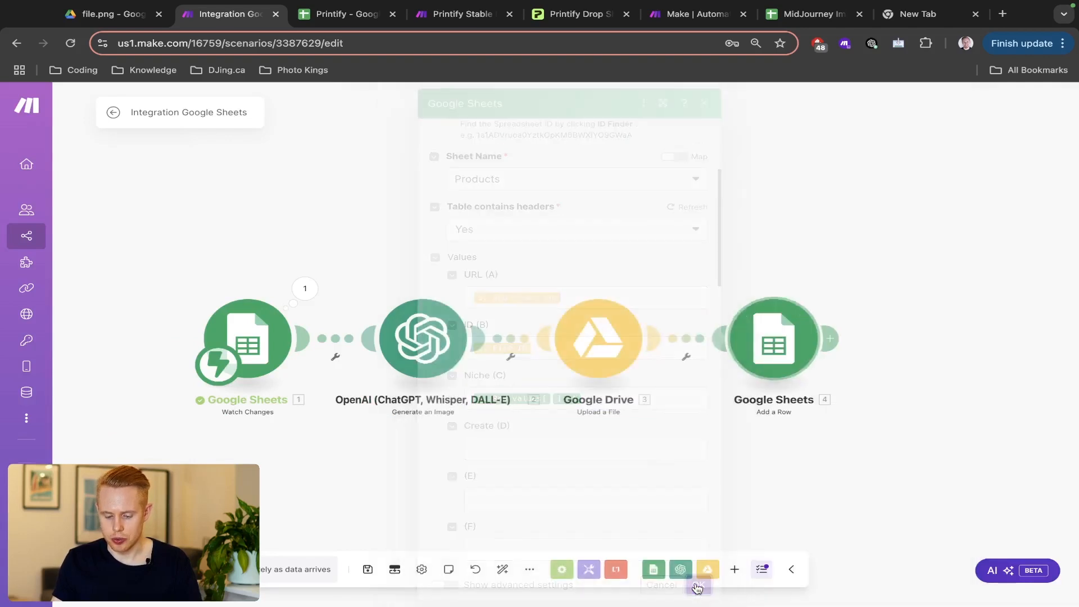
{"action": "key", "text": "ctrl+s"}
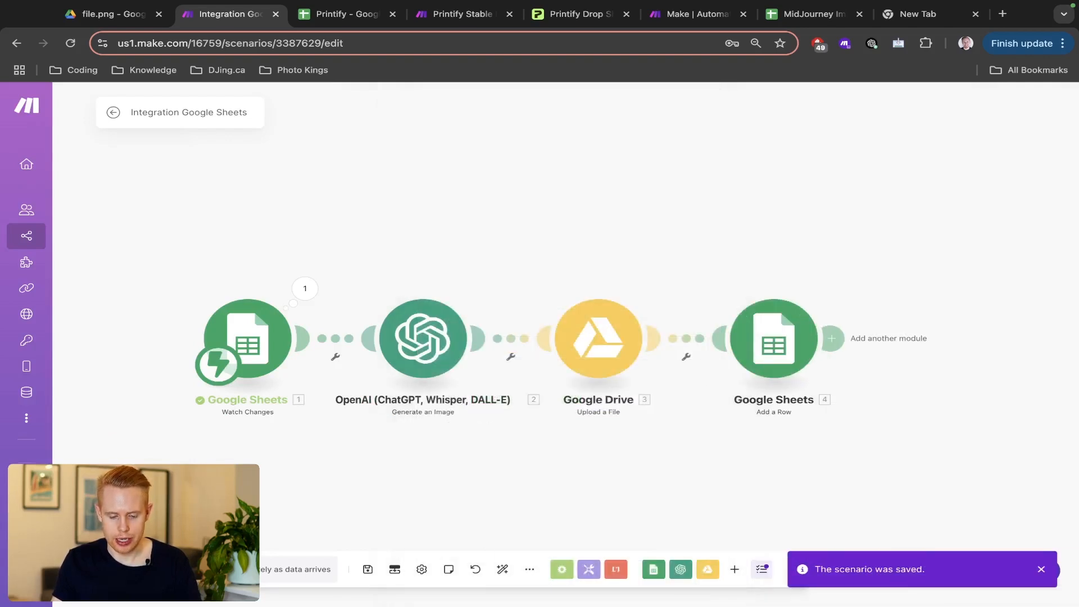
- Run the scenario waiting for new data, then tick the Create checkbox in D2
{"action": "key", "text": "ctrl+Tab"}
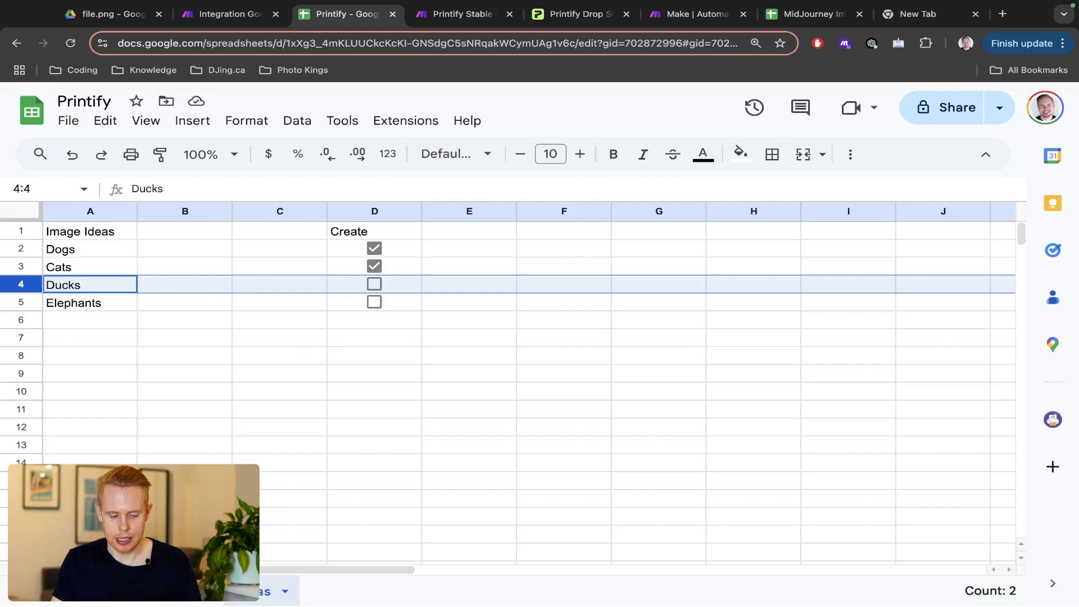
{"action": "key", "text": "ctrl+shift+Tab"}
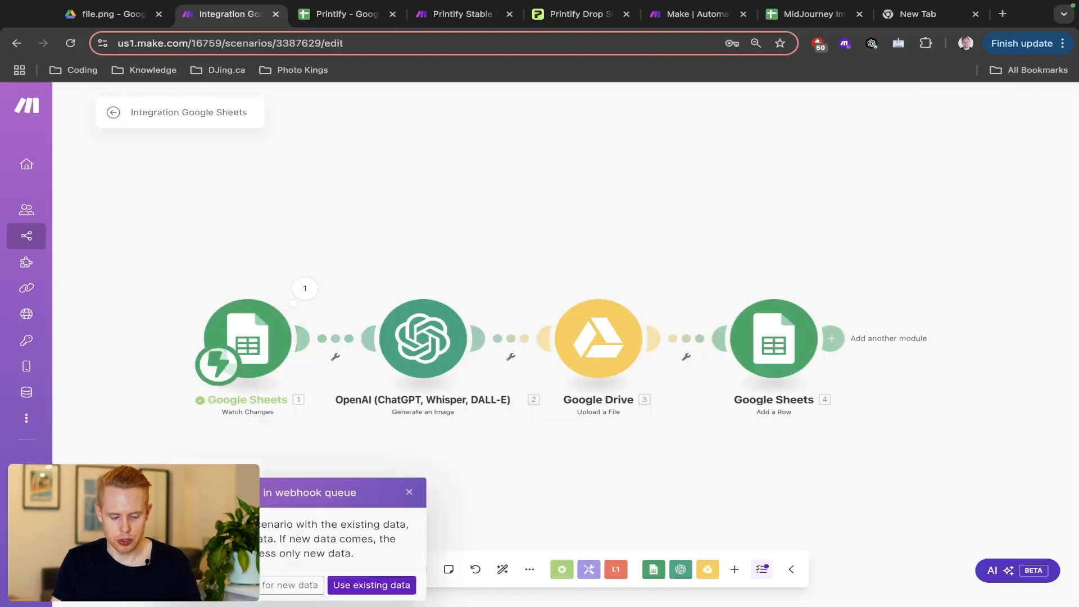
{"action": "left_click", "coordinate": [262, 586]}
{"action": "key", "text": "ctrl+Tab"}
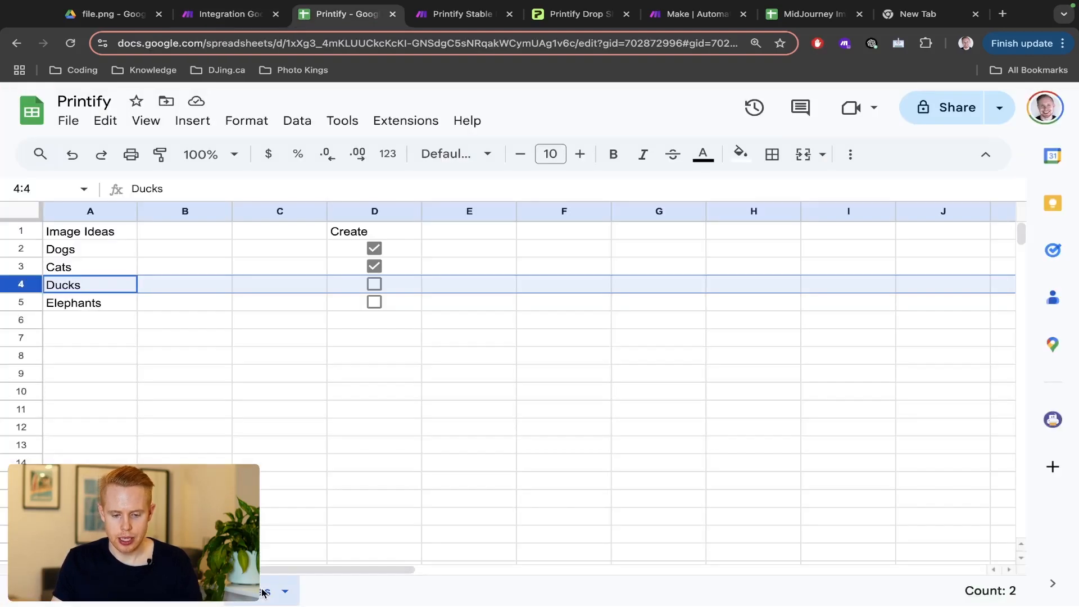
{"action": "left_click", "coordinate": [373, 249]}
{"action": "key", "text": "ctrl+shift+Tab"}
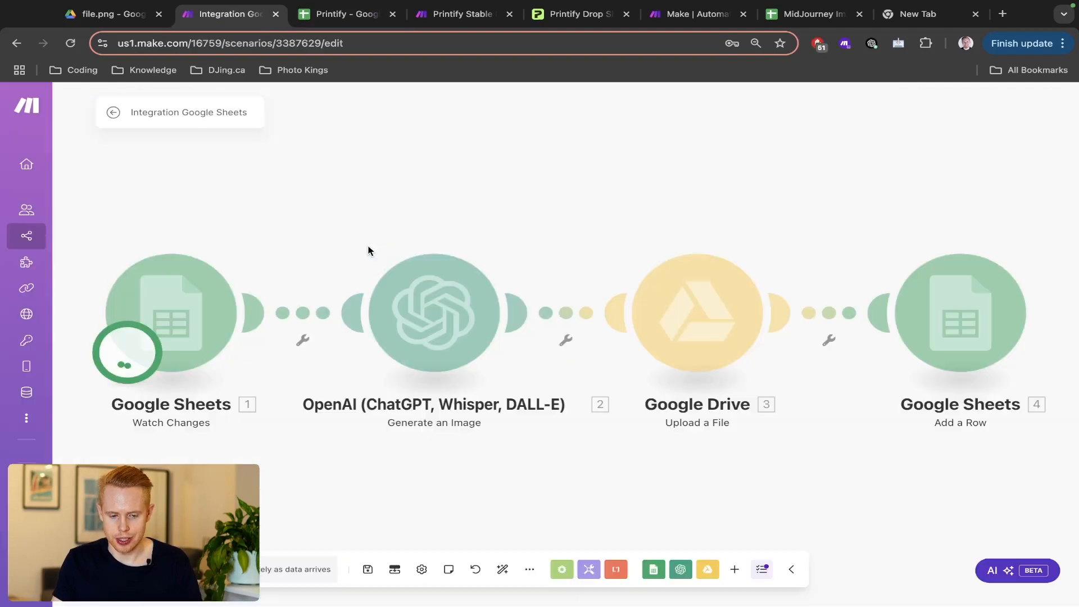
{"action": "scroll", "coordinate": [426, 353], "scroll_direction": "down", "scroll_amount": 2}
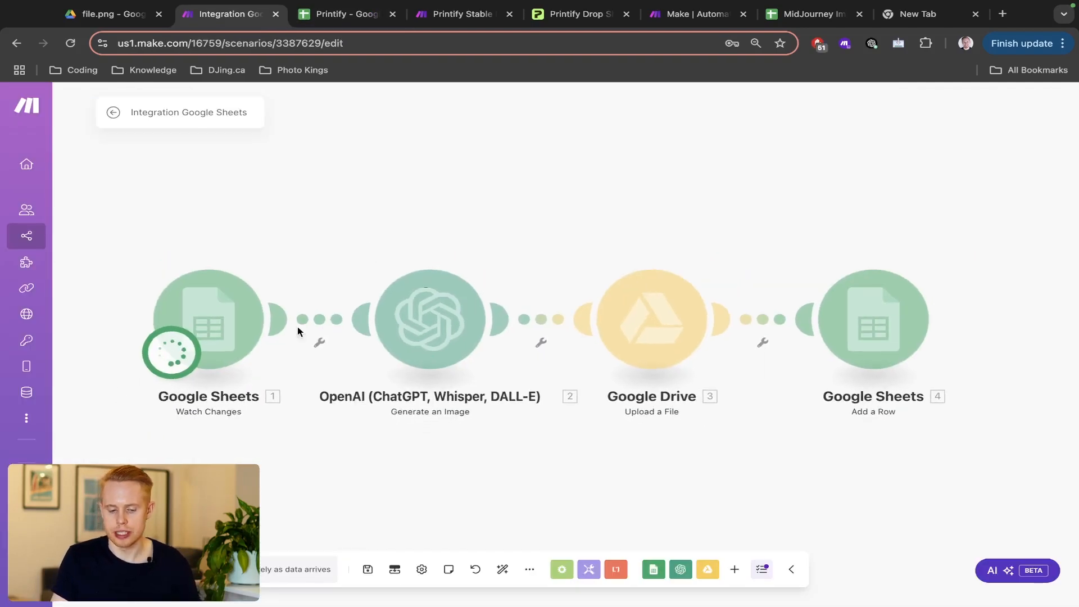
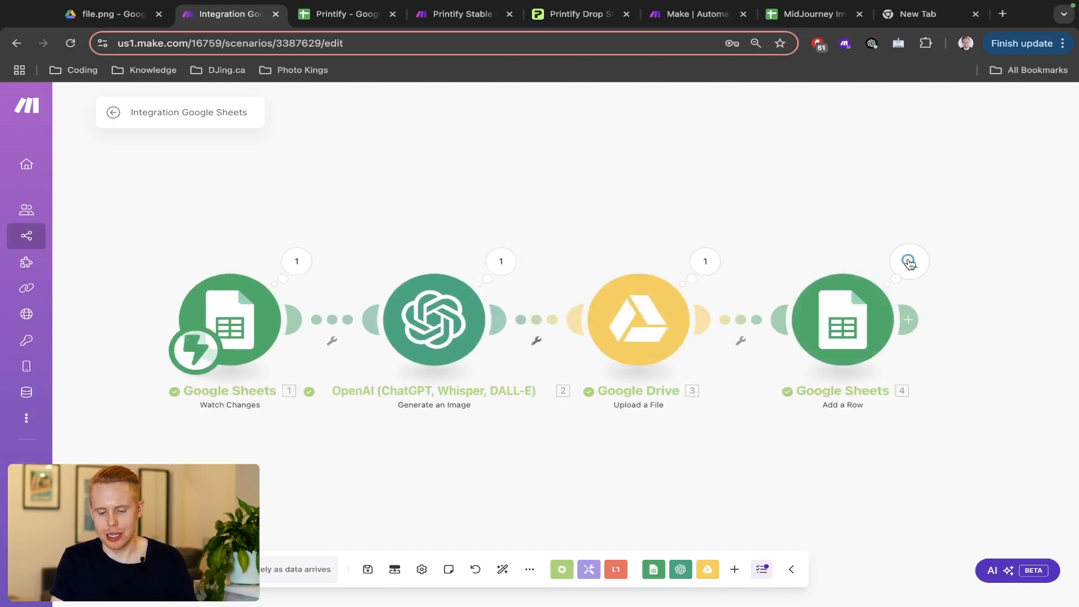
- View the output1.png dog design through the Drive link in the Printify sheet's A2, then return to Make
{"action": "key", "text": "ctrl+Tab"}
{"action": "left_click", "coordinate": [167, 594]}
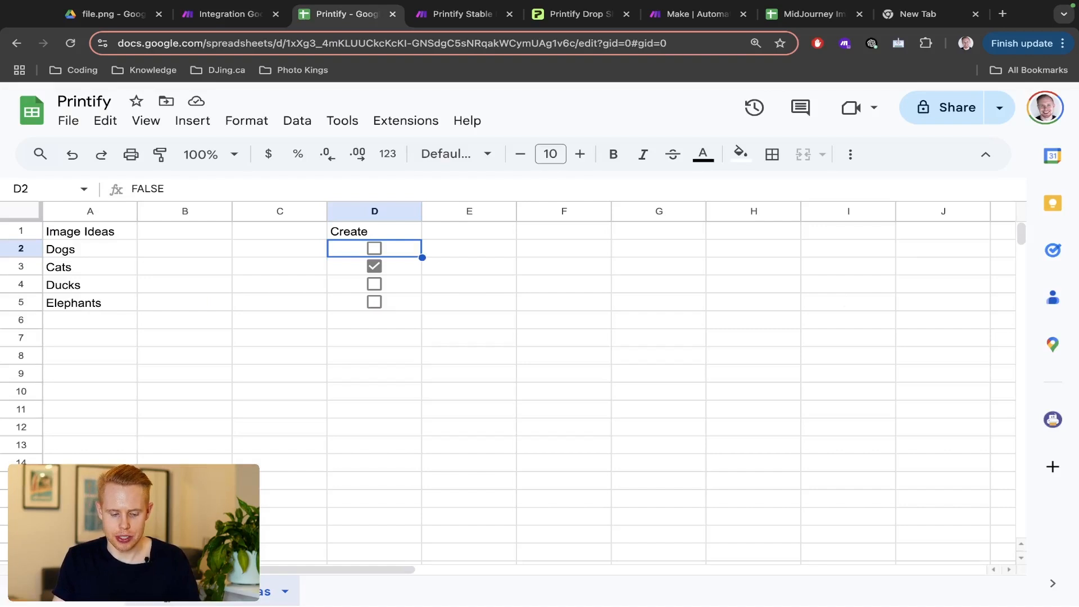
{"action": "mouse_move", "coordinate": [88, 256]}
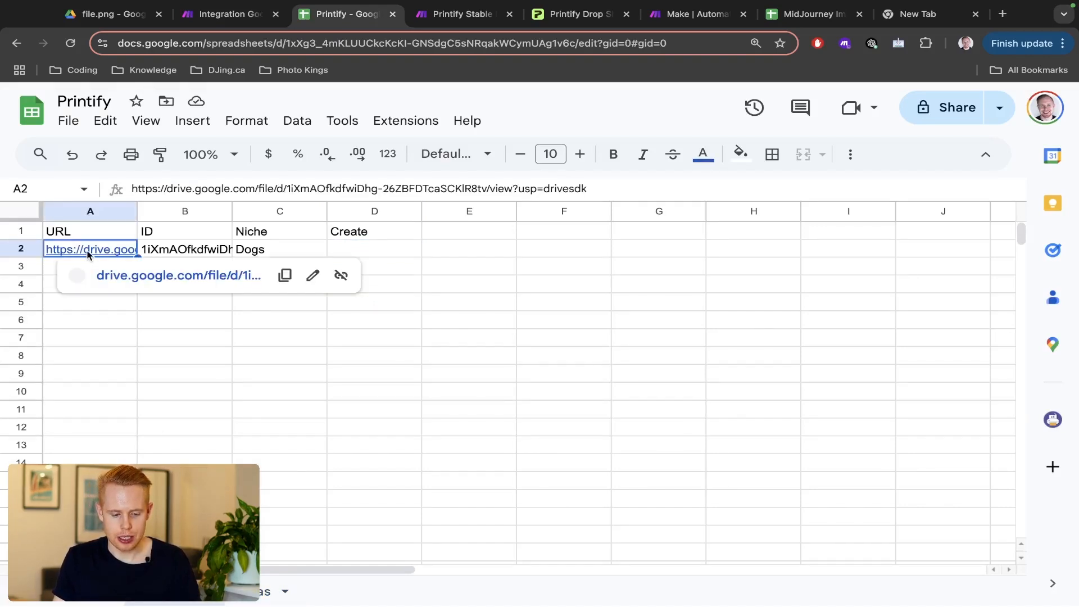
{"action": "left_click", "coordinate": [143, 273]}
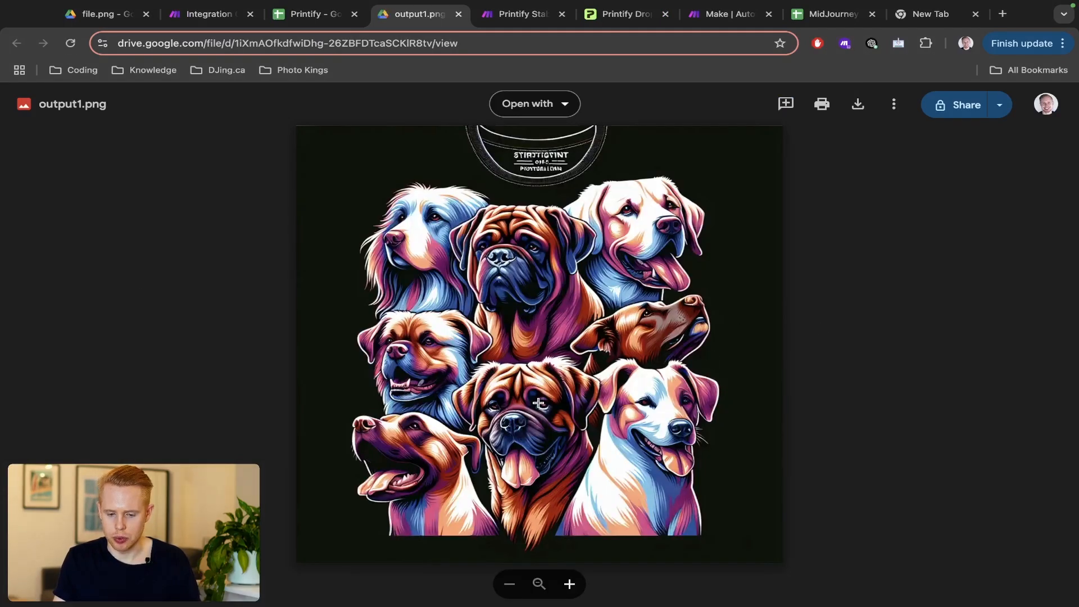
{"action": "scroll", "coordinate": [539, 404], "scroll_direction": "up", "scroll_amount": 5}
{"action": "scroll", "coordinate": [539, 405], "scroll_direction": "down", "scroll_amount": 5}
{"action": "scroll", "coordinate": [540, 405], "scroll_direction": "down", "scroll_amount": 2}
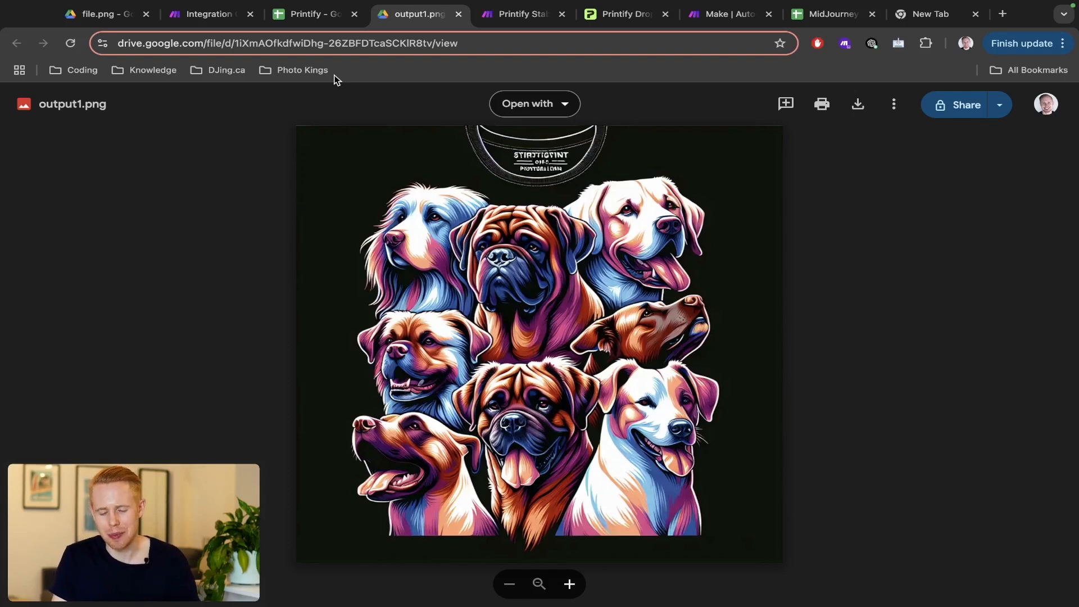
{"action": "key", "text": "ctrl+shift+Tab"}
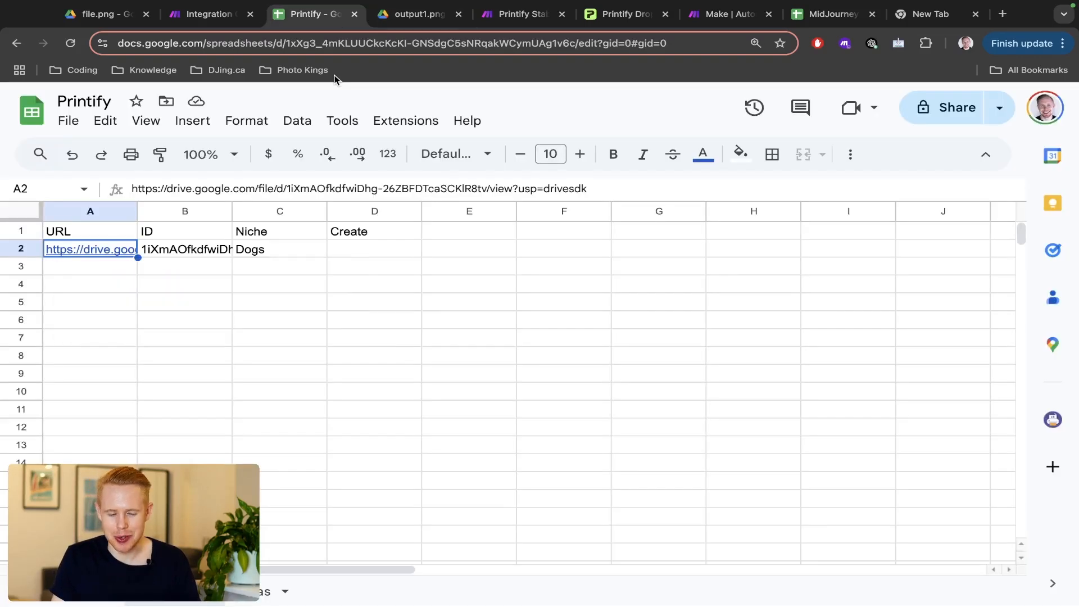
{"action": "key", "text": "ctrl+shift+Tab"}
- Append 'Please make sure this is a png file with just the design and no background.' to the OpenAI image prompt
{"action": "left_click", "coordinate": [420, 325]}
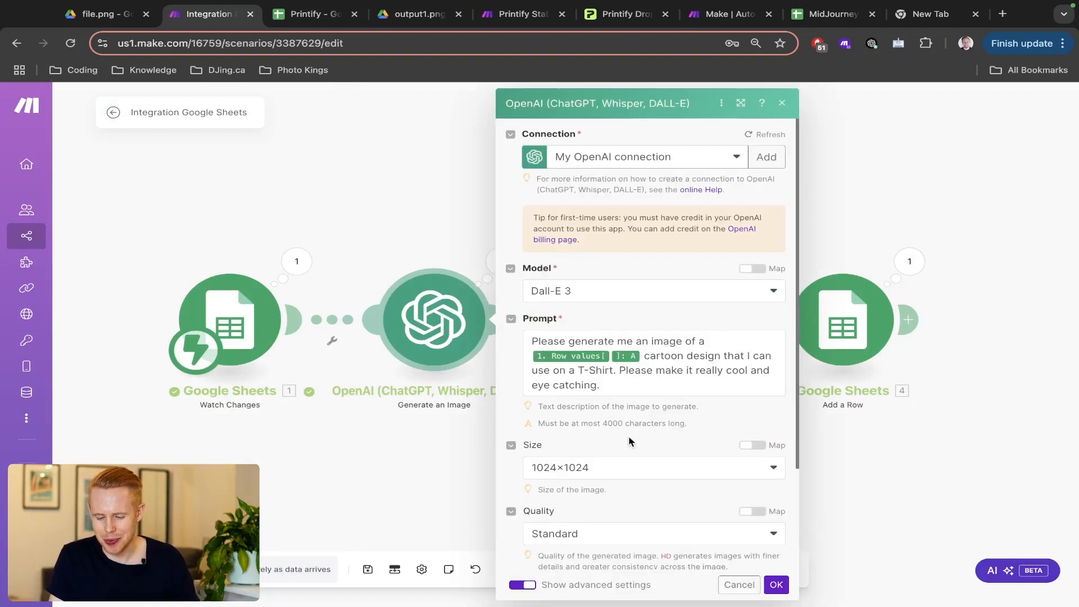
{"action": "left_click", "coordinate": [691, 385]}
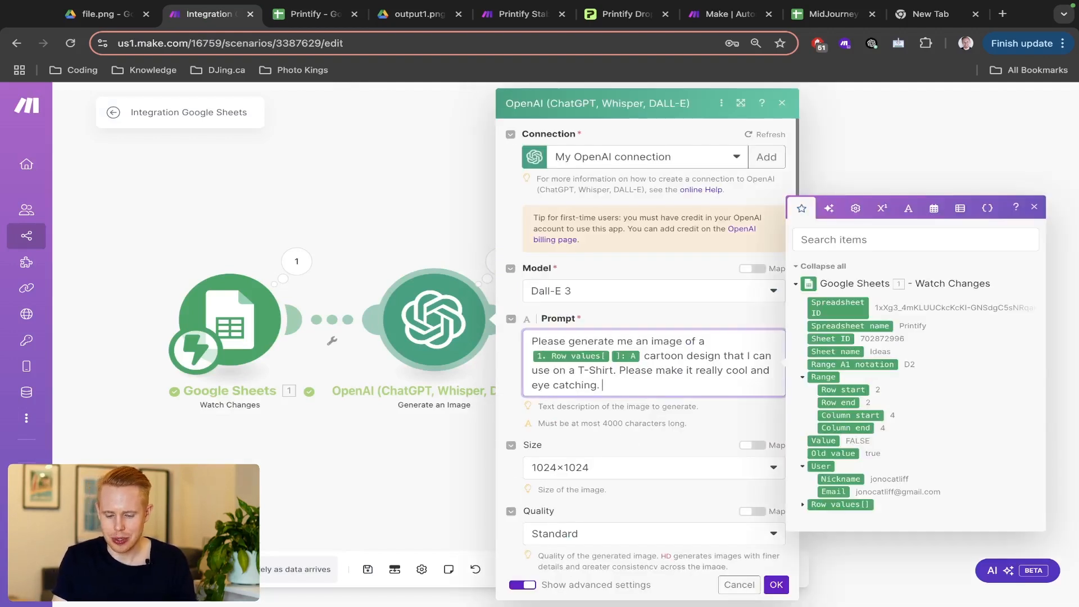
{"action": "type", "text": "Please make sure this i"}
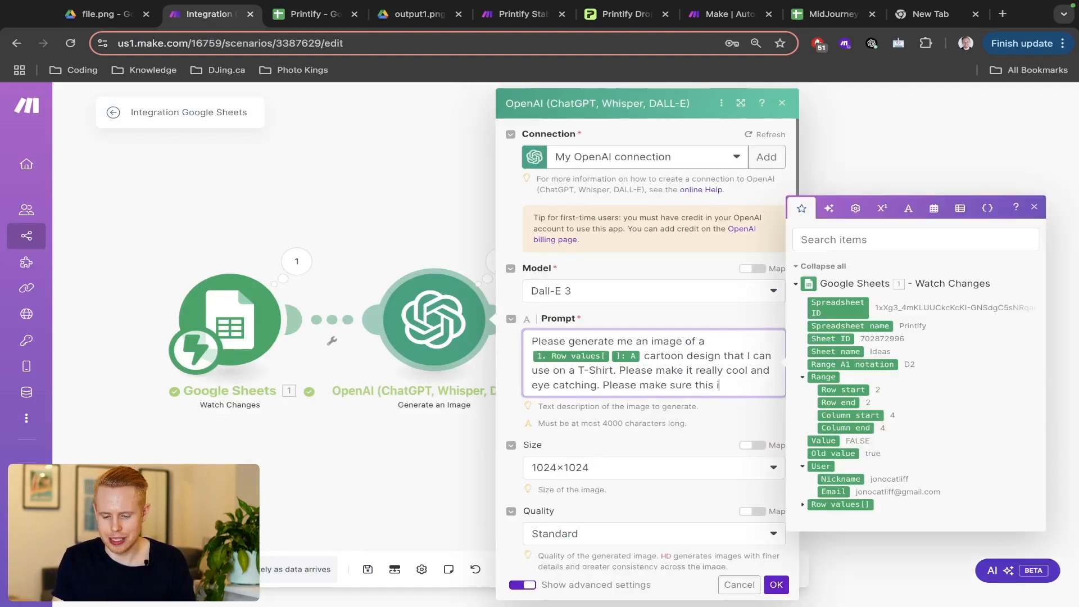
{"action": "type", "text": "s a png file"}
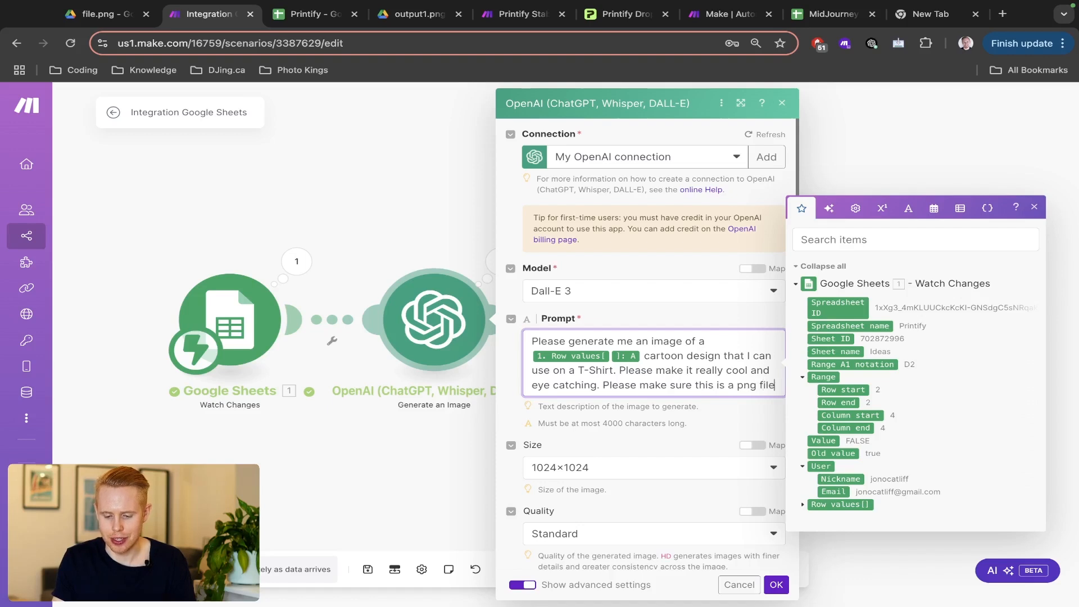
{"action": "type", "text": " with jsut the"}
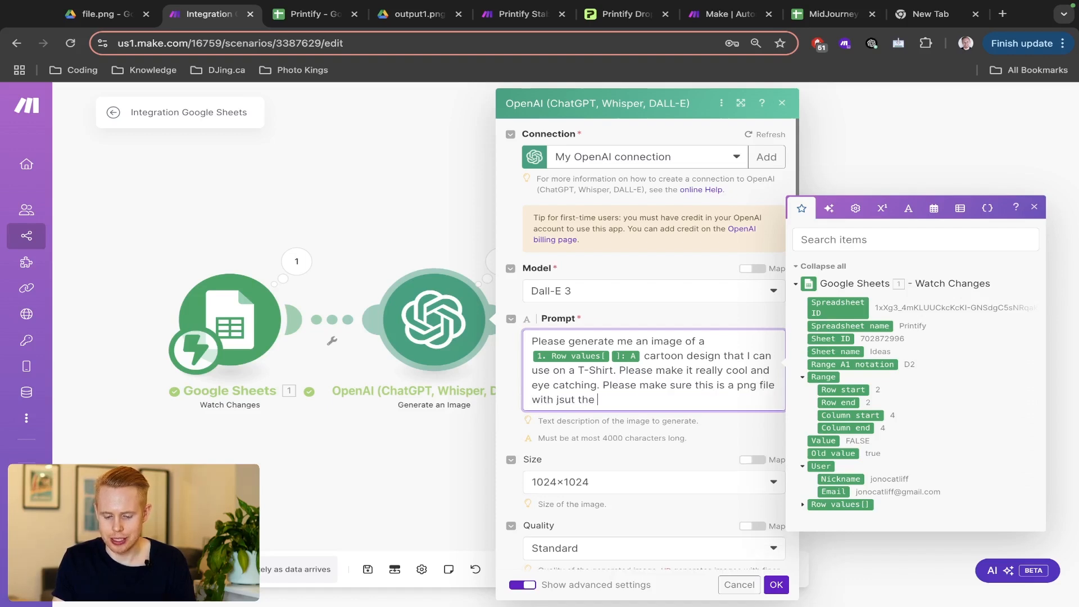
{"action": "key", "text": "BackSpace"}
{"action": "key", "text": "BackSpace"}
{"action": "key", "text": "BackSpace"}
{"action": "key", "text": "BackSpace"}
{"action": "key", "text": "BackSpace"}
{"action": "key", "text": "BackSpace"}
{"action": "key", "text": "BackSpace"}
{"action": "key", "text": "BackSpace"}
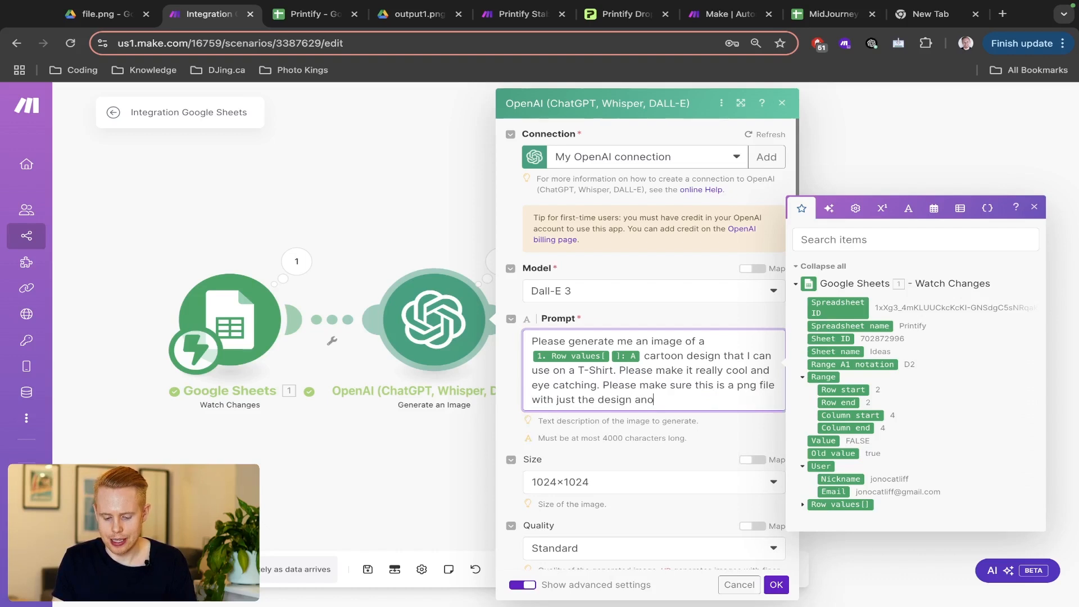
{"action": "type", "text": "ackground"}
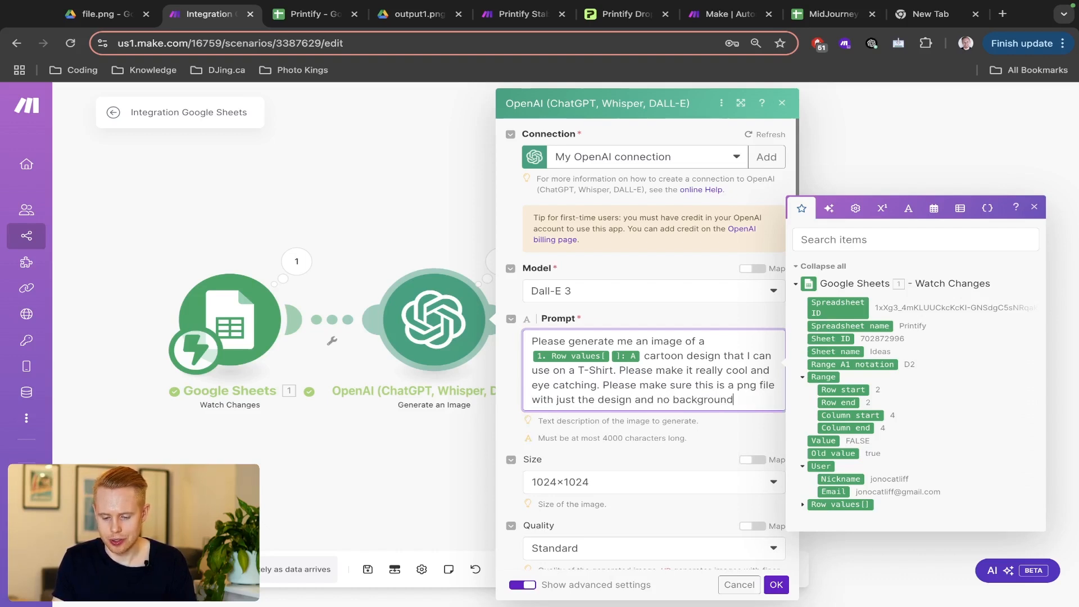
{"action": "type", "text": ";"}
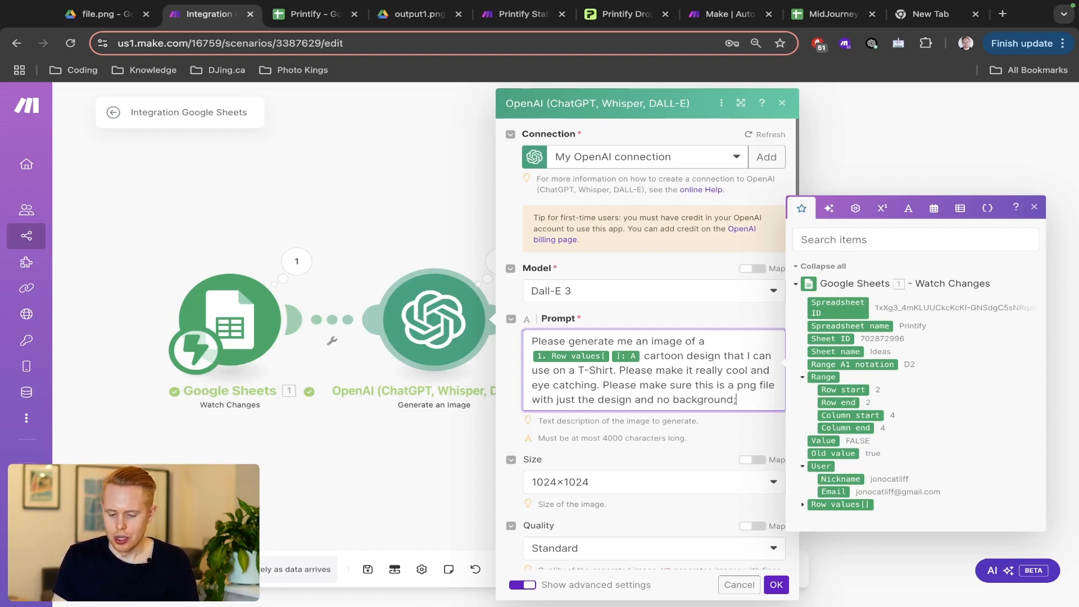
{"action": "key", "text": "BackSpace"}
{"action": "type", "text": "."}
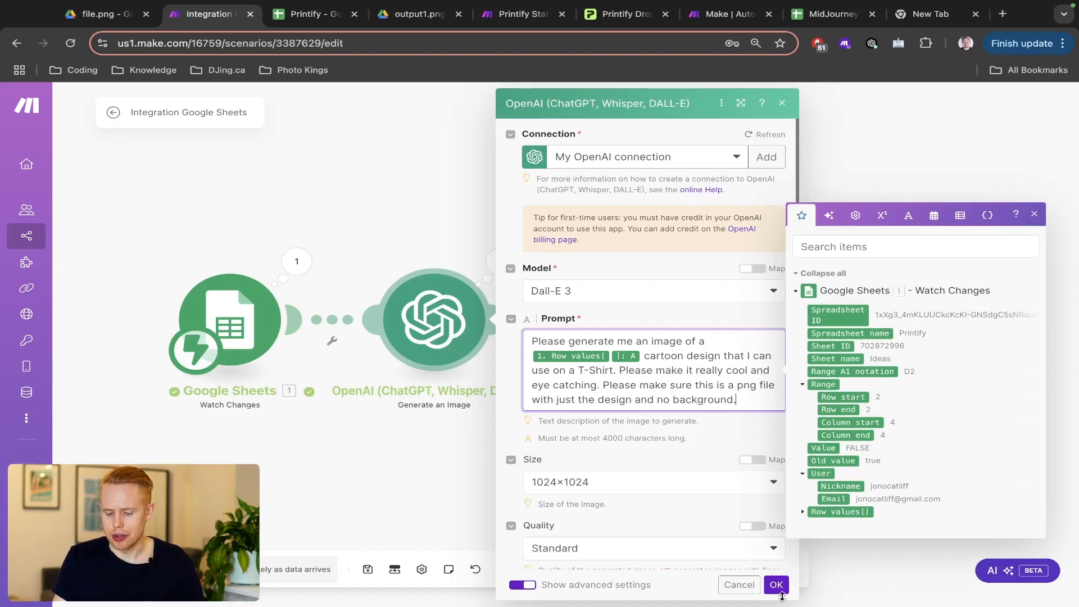
{"action": "left_click", "coordinate": [779, 589]}
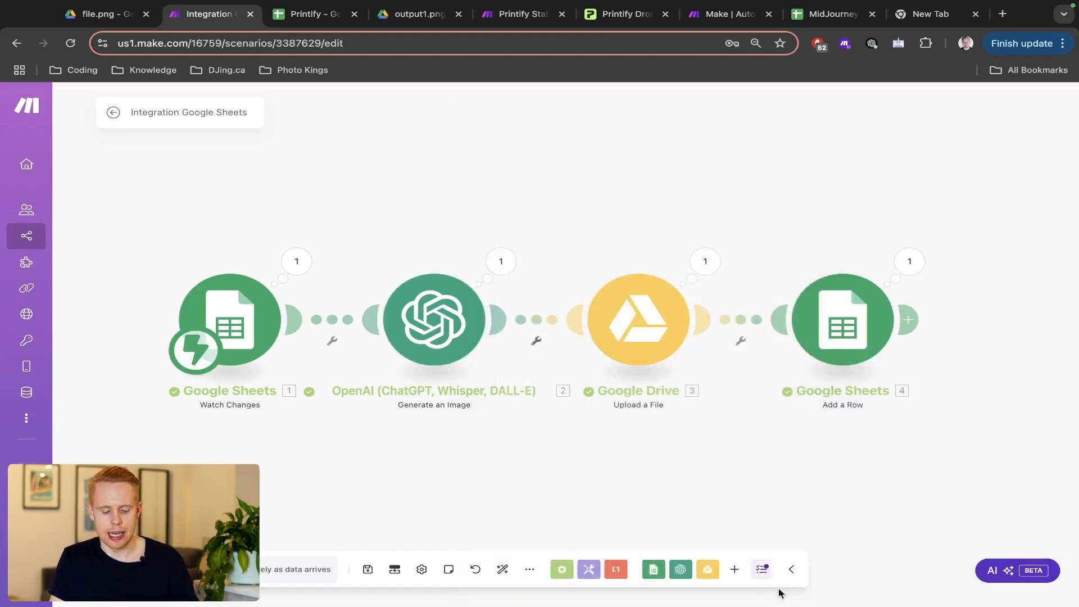
- Save the scenario and check the Create checkboxes on the Image Ideas sheet
{"action": "key", "text": "super+s"}
{"action": "key", "text": "ctrl+Tab"}
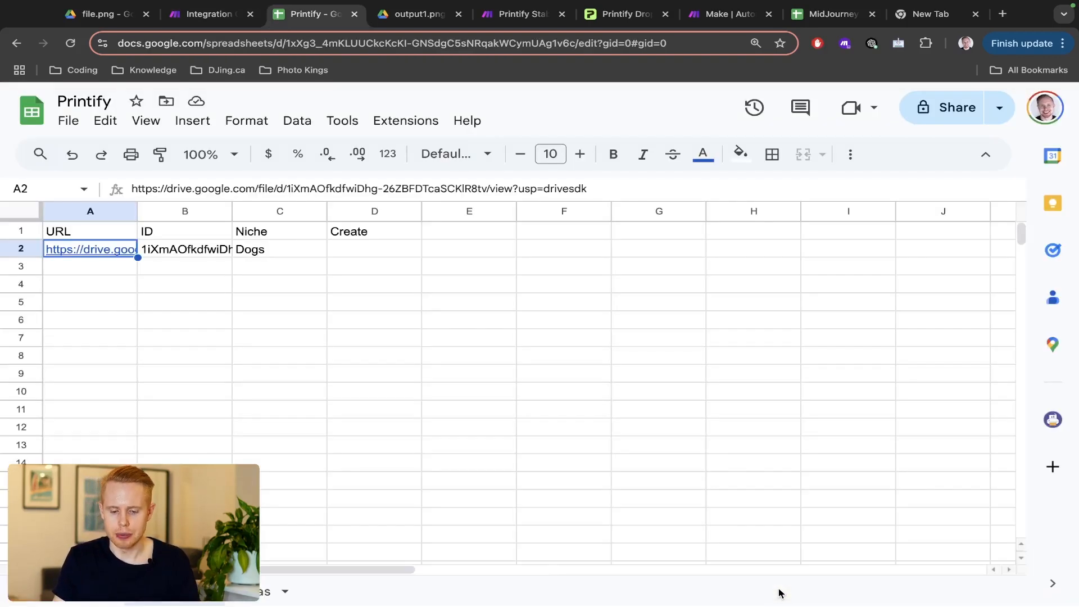
{"action": "key", "text": "ctrl+shift+Tab"}
{"action": "key", "text": "ctrl+Tab"}
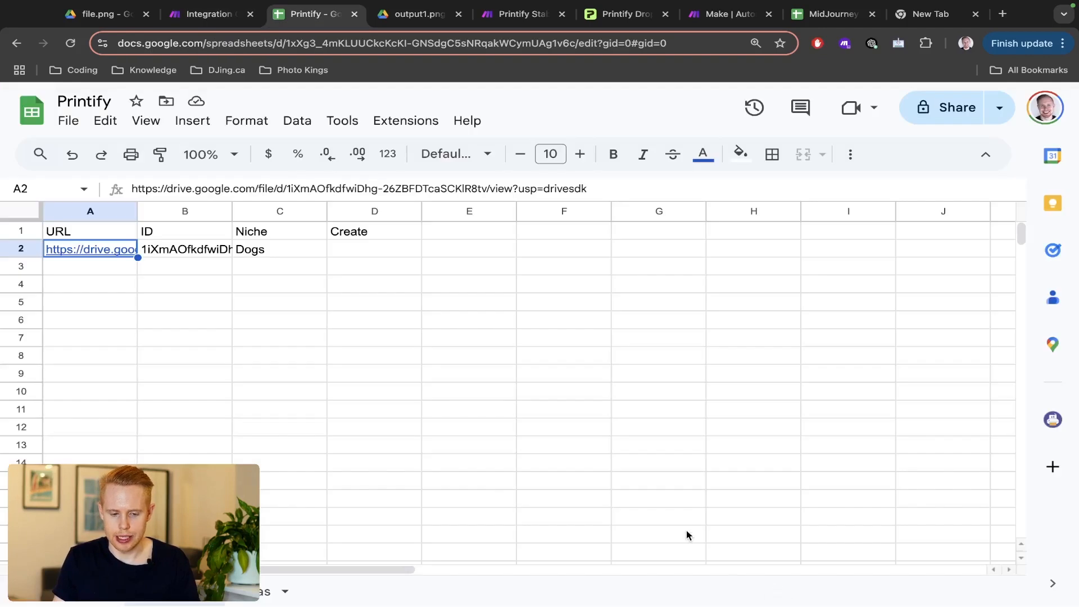
{"action": "left_click", "coordinate": [195, 600]}
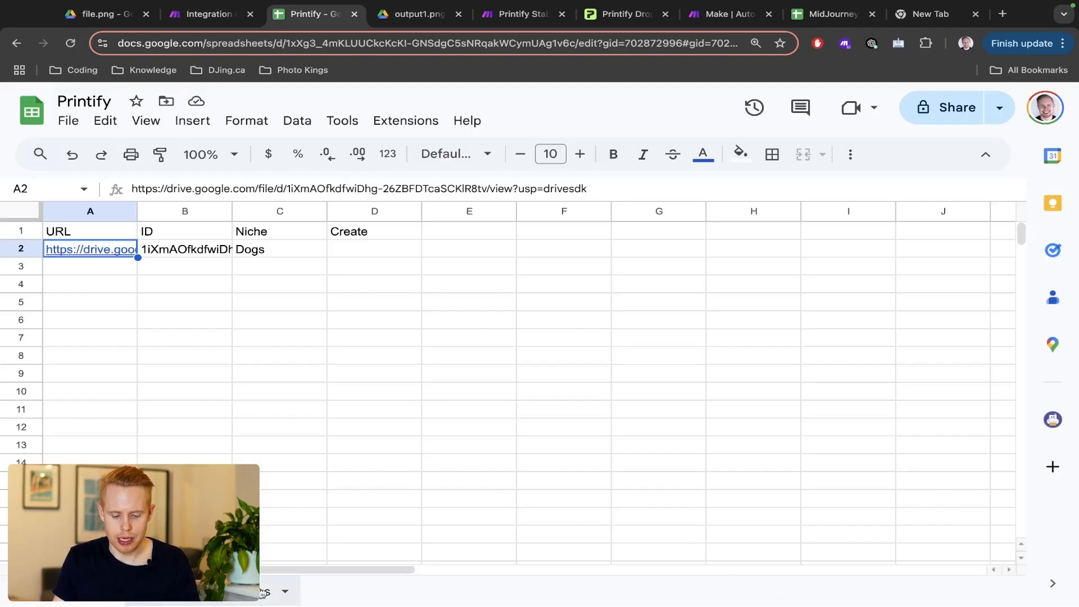
{"action": "key", "text": "ctrl+shift+Tab"}
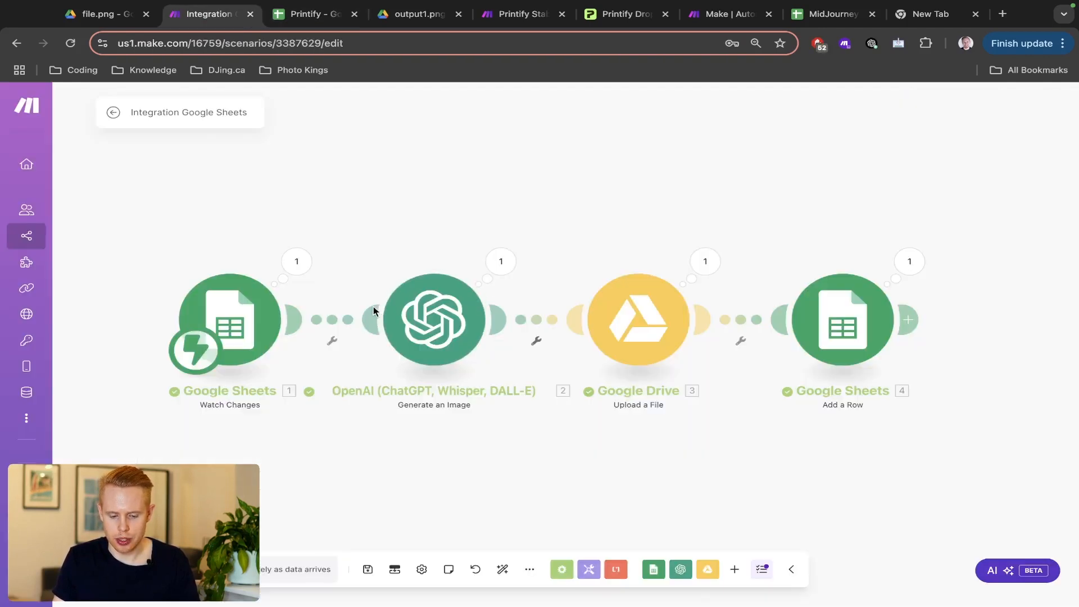
- Add a filter named 'Filter' between the Google Sheets trigger and OpenAI
{"action": "left_click", "coordinate": [346, 319]}
{"action": "left_click", "coordinate": [445, 269]}
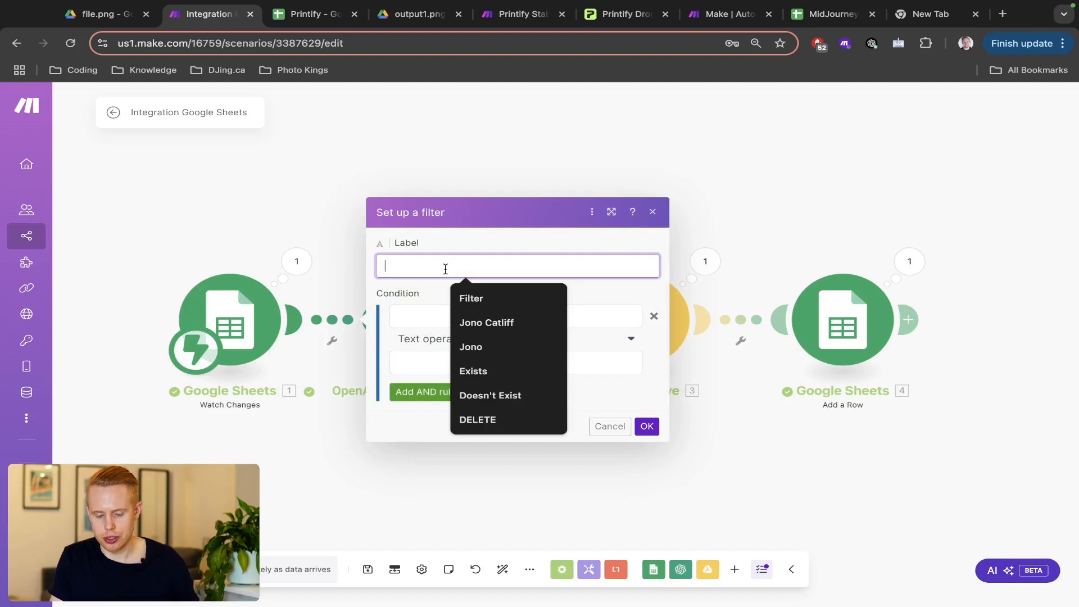
{"action": "left_click", "coordinate": [286, 237]}
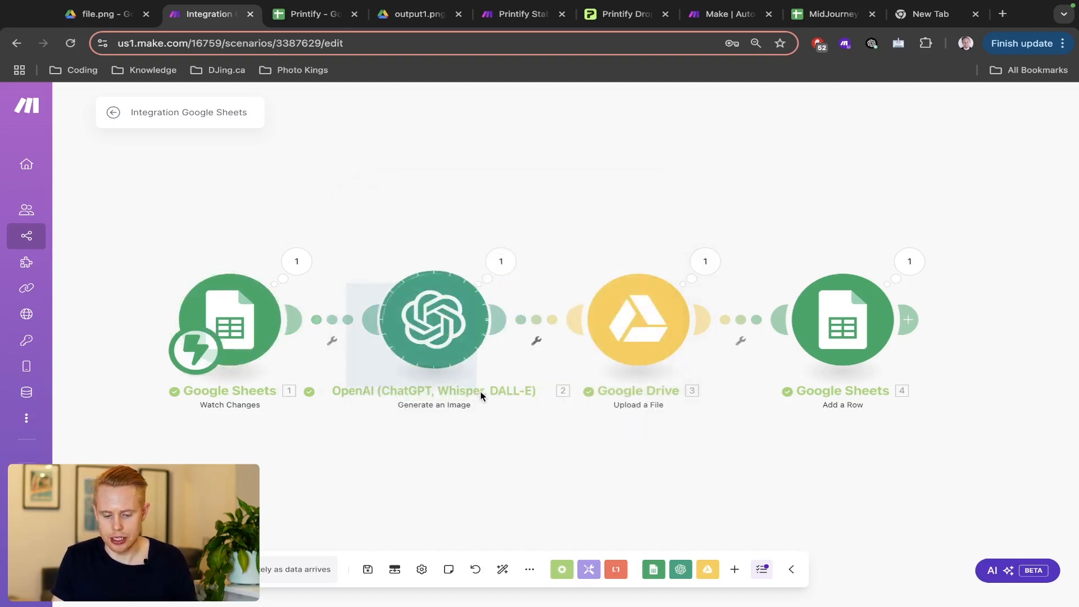
{"action": "left_click", "coordinate": [332, 324]}
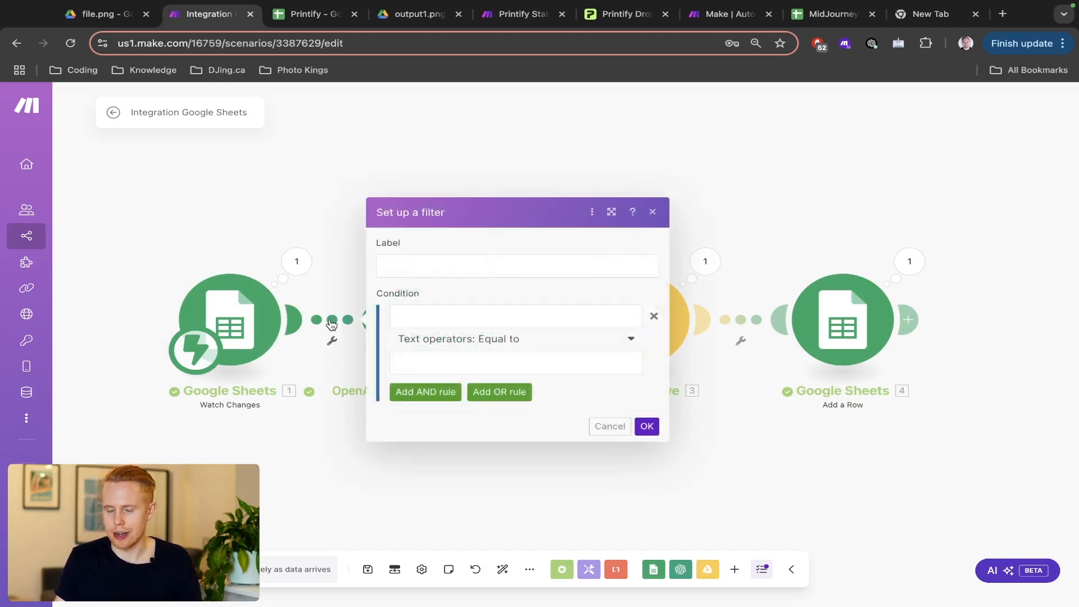
{"action": "left_click", "coordinate": [497, 274]}
{"action": "type", "text": "Filter"}
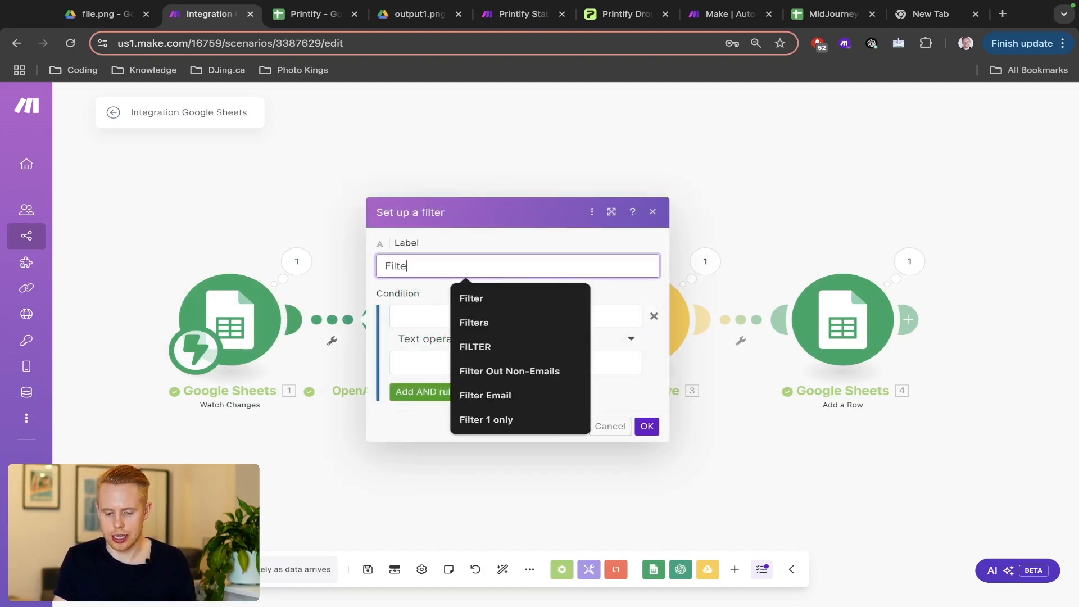
{"action": "key", "text": "Tab"}
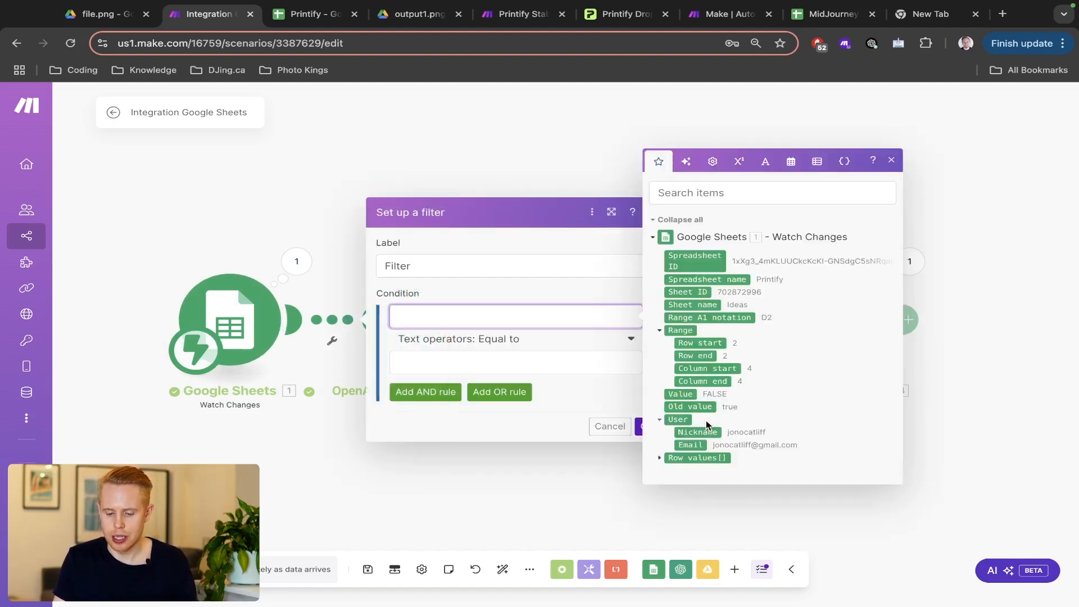
- Set the first condition to Value equals TRUE, confirming a ticked Cats box reads TRUE
{"action": "left_click", "coordinate": [688, 395]}
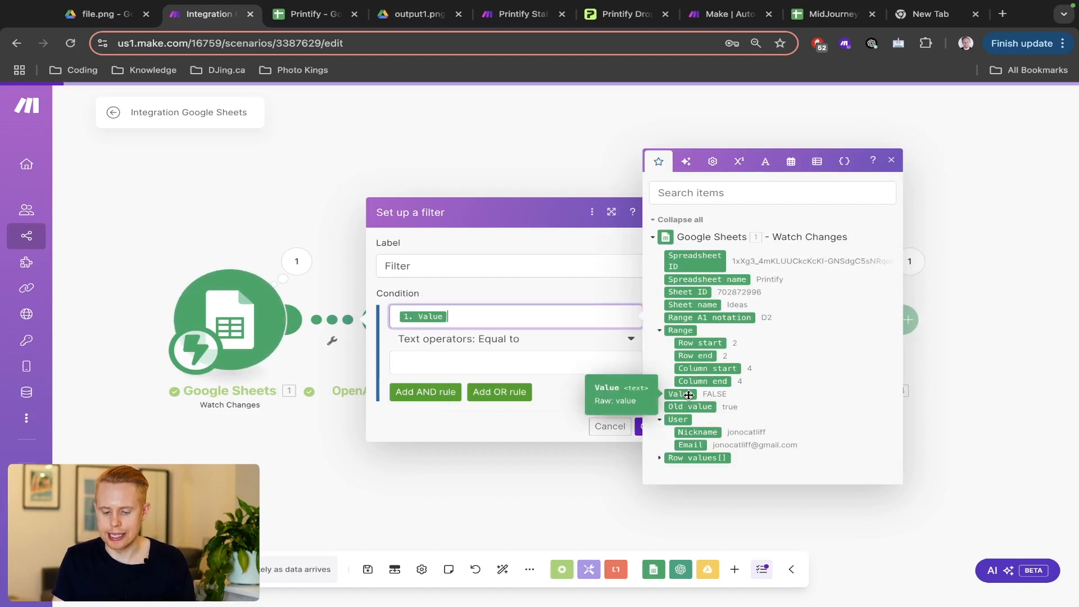
{"action": "left_click", "coordinate": [498, 362]}
{"action": "type", "text": "TRUE"}
{"action": "key", "text": "ctrl+Tab"}
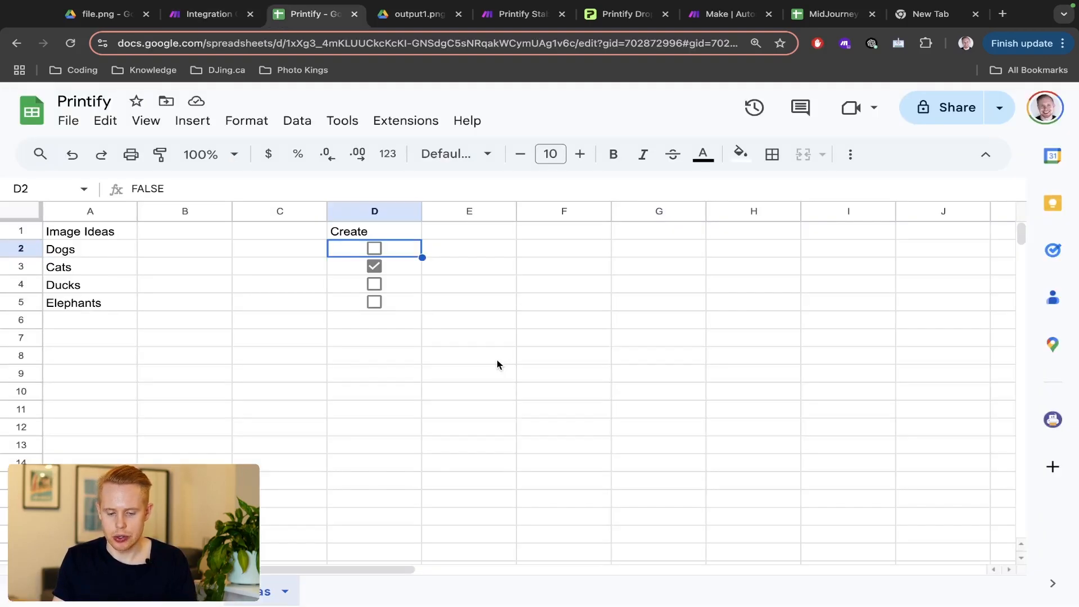
{"action": "left_click", "coordinate": [375, 266]}
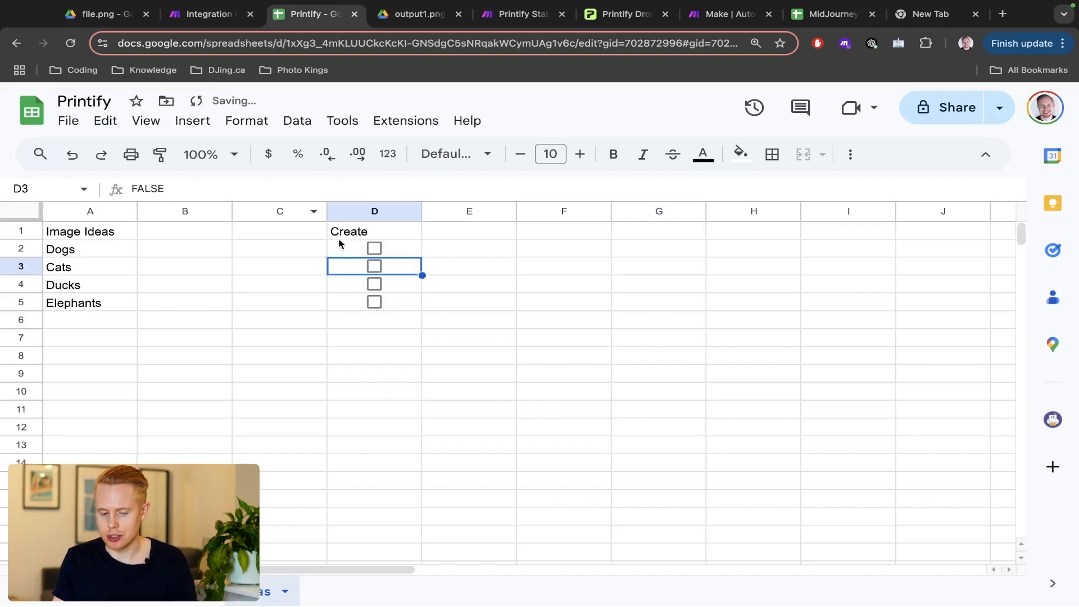
{"action": "left_click", "coordinate": [374, 266]}
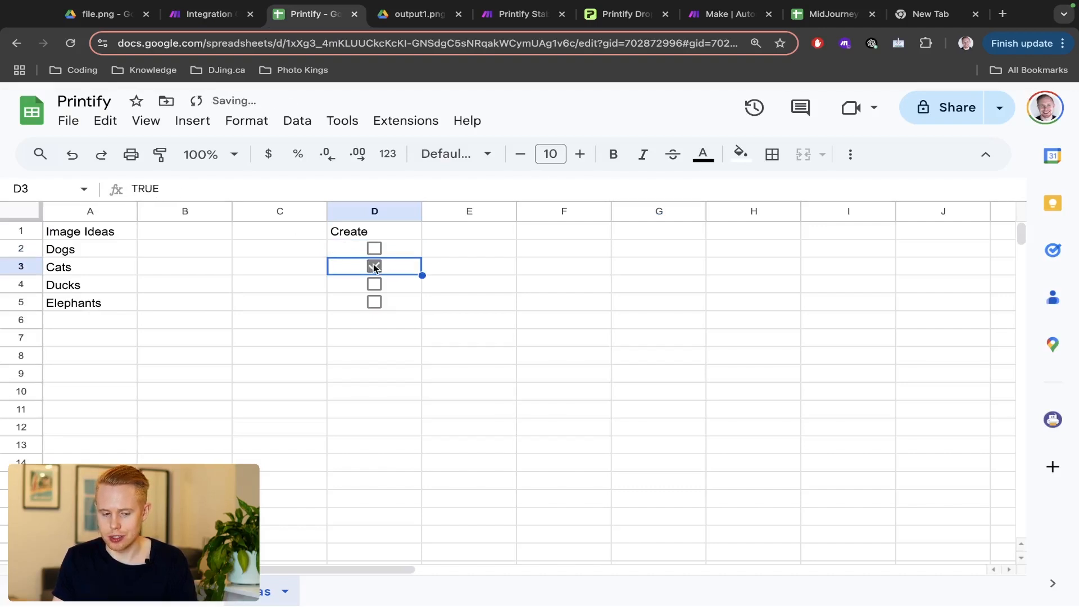
{"action": "key", "text": "ctrl+shift+Tab"}
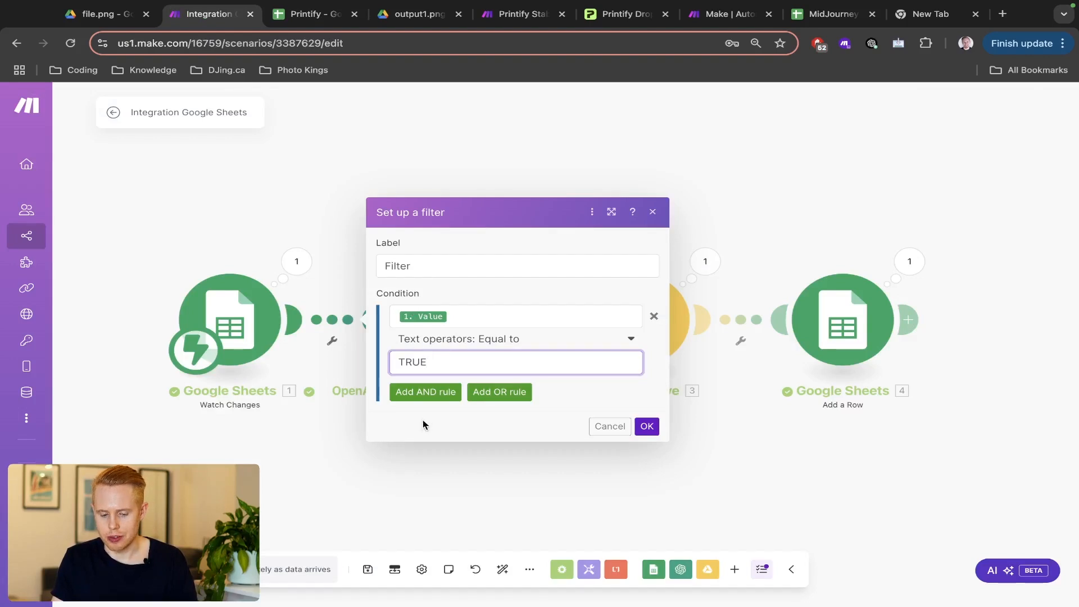
- Add an AND condition Column start equals 4, save the filter, and bring up the Printify sheet
{"action": "left_click", "coordinate": [434, 395]}
{"action": "left_click", "coordinate": [450, 369]}
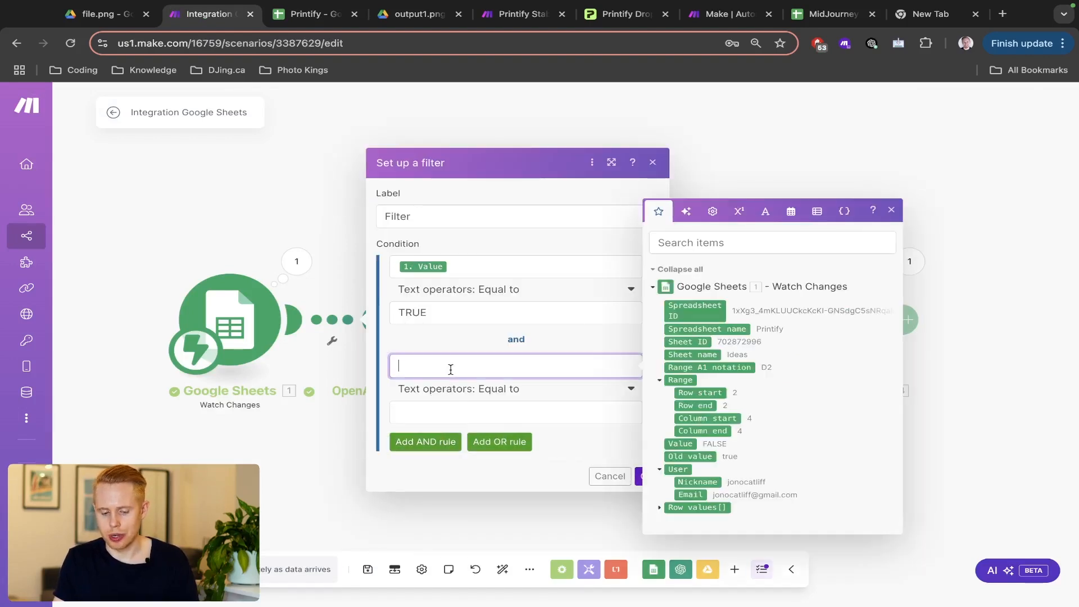
{"action": "left_click", "coordinate": [703, 418]}
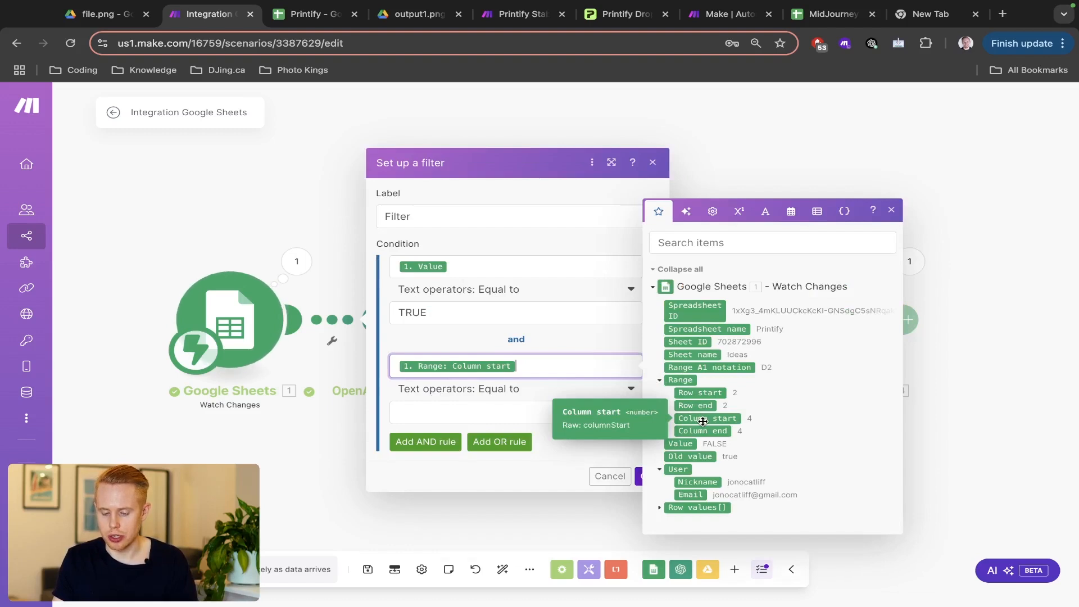
{"action": "left_click", "coordinate": [508, 413]}
{"action": "type", "text": "4"}
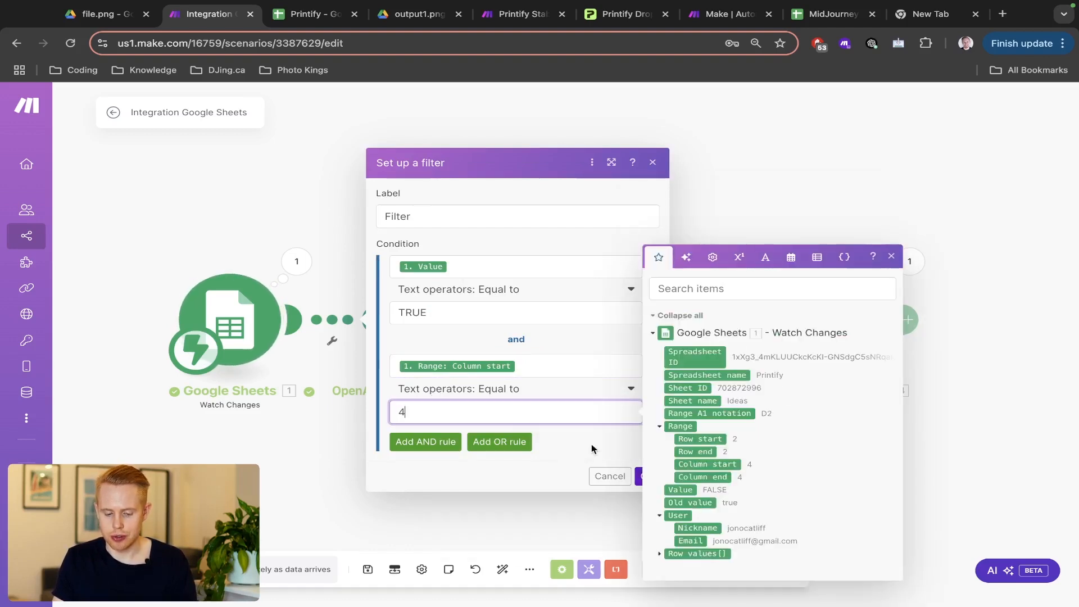
{"action": "left_click", "coordinate": [614, 452]}
{"action": "left_click", "coordinate": [646, 475]}
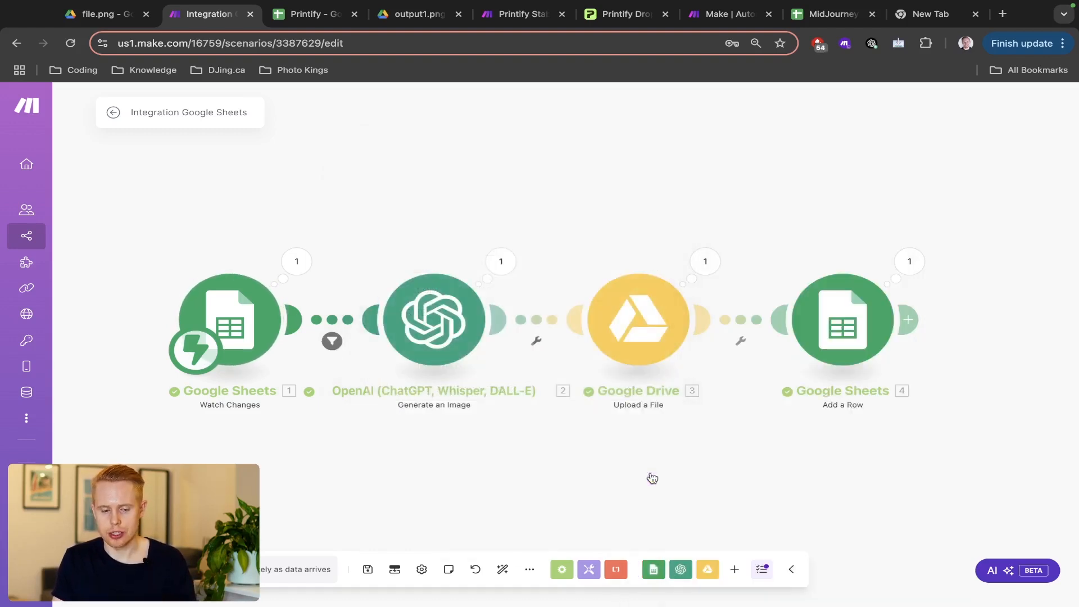
{"action": "key", "text": "ctrl+Tab"}
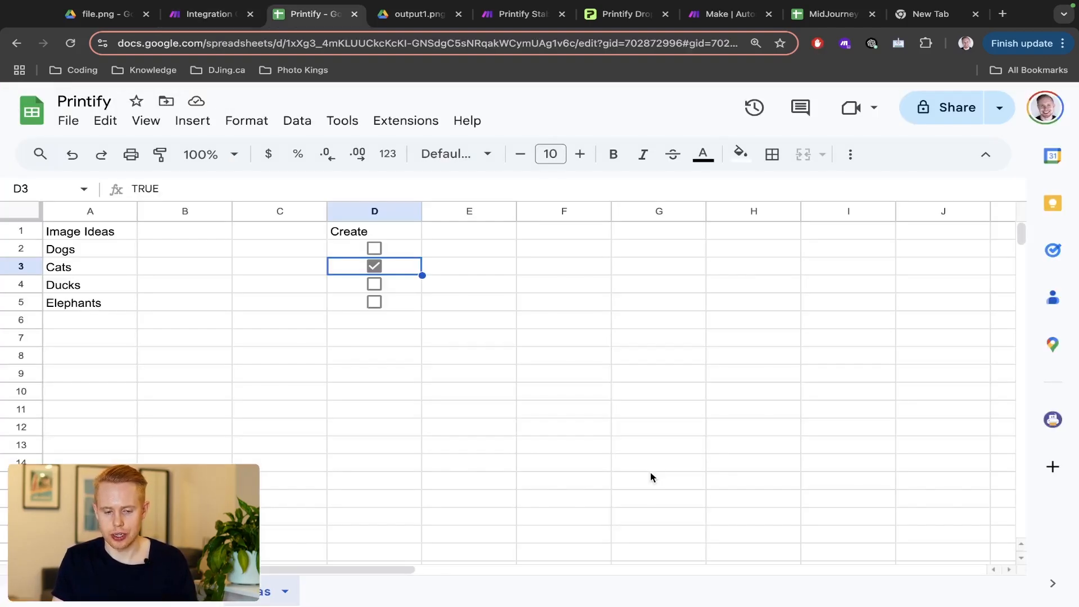
- Save and run the scenario once waiting for new data, then tick the Dogs Create box in D2
{"action": "left_click", "coordinate": [377, 209]}
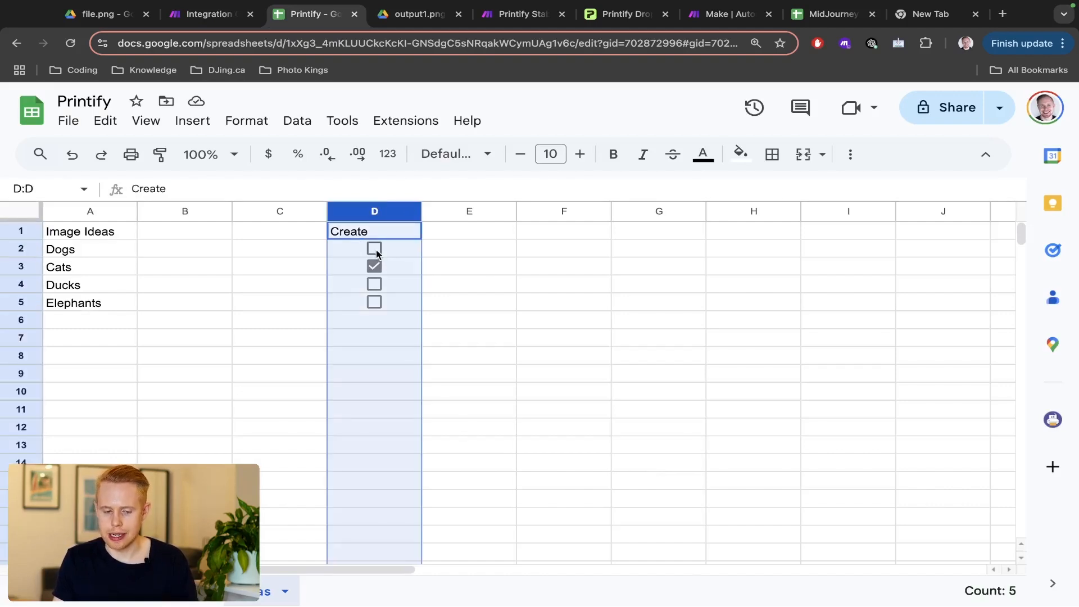
{"action": "key", "text": "ctrl+shift+Tab"}
{"action": "left_click", "coordinate": [134, 569]}
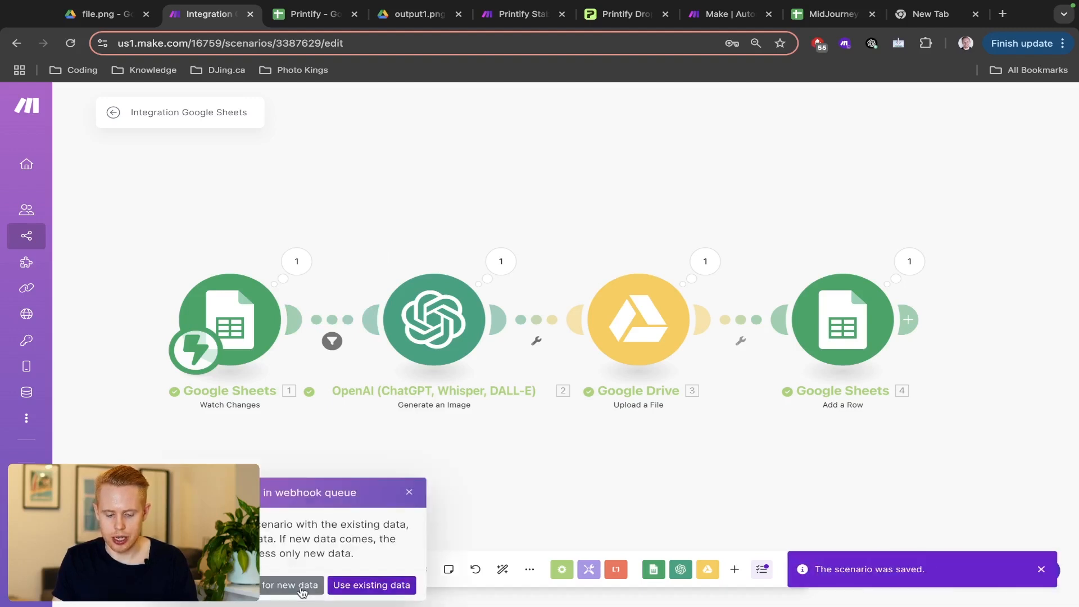
{"action": "left_click", "coordinate": [301, 584]}
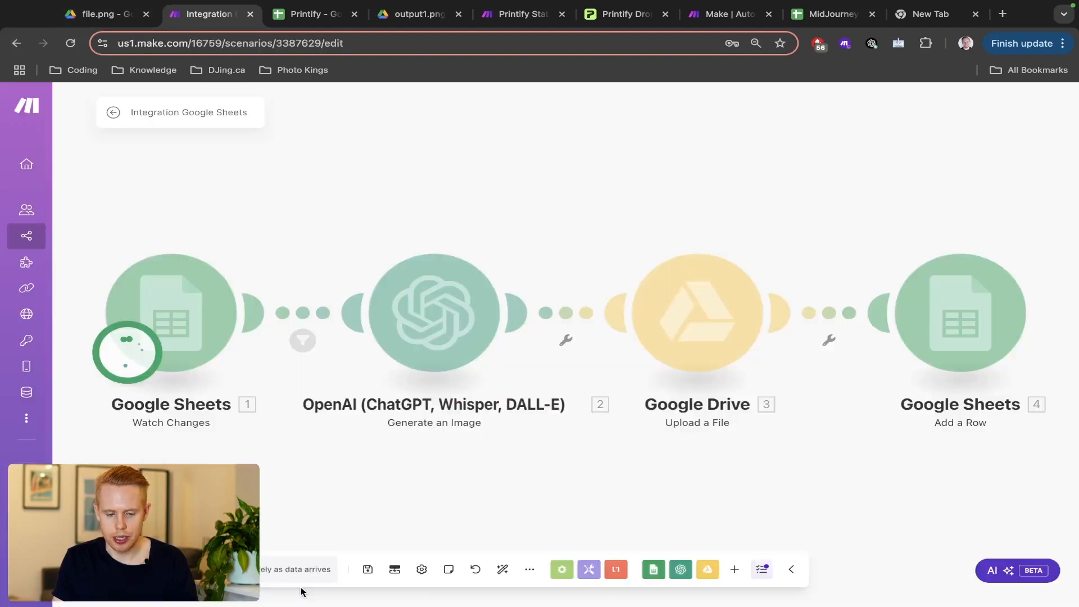
{"action": "key", "text": "ctrl+Tab"}
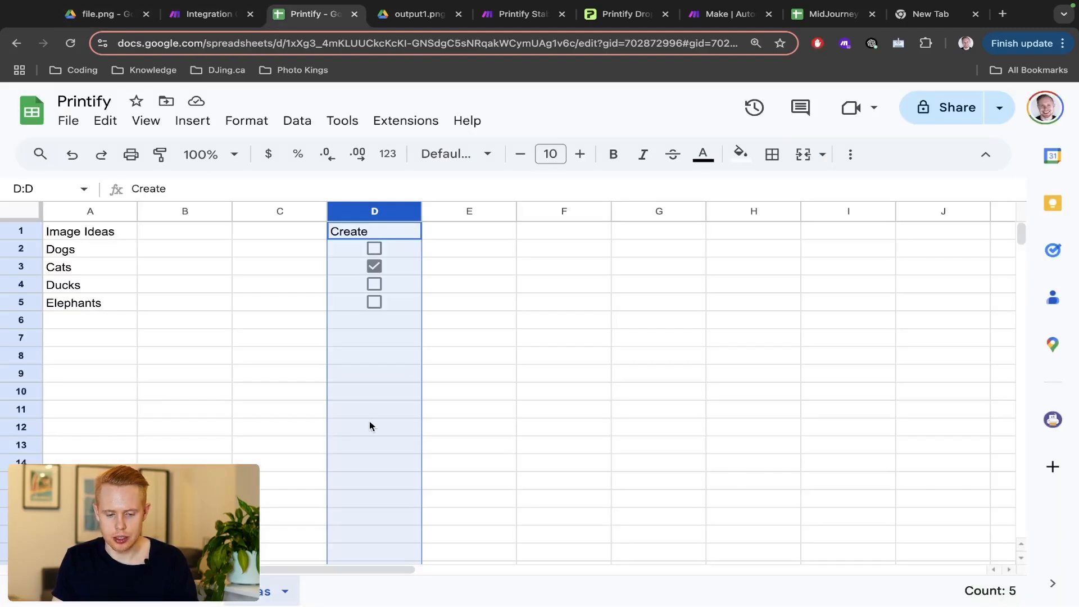
{"action": "left_click", "coordinate": [373, 248]}
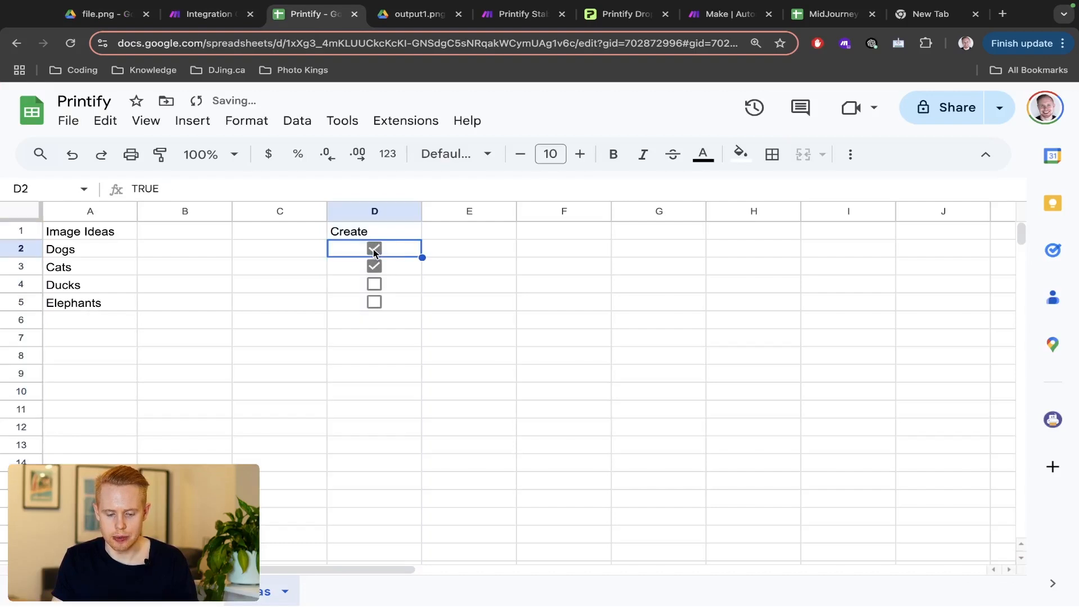
{"action": "key", "text": "ctrl+shift+Tab"}
{"action": "scroll", "coordinate": [443, 305], "scroll_direction": "down", "scroll_amount": 3}
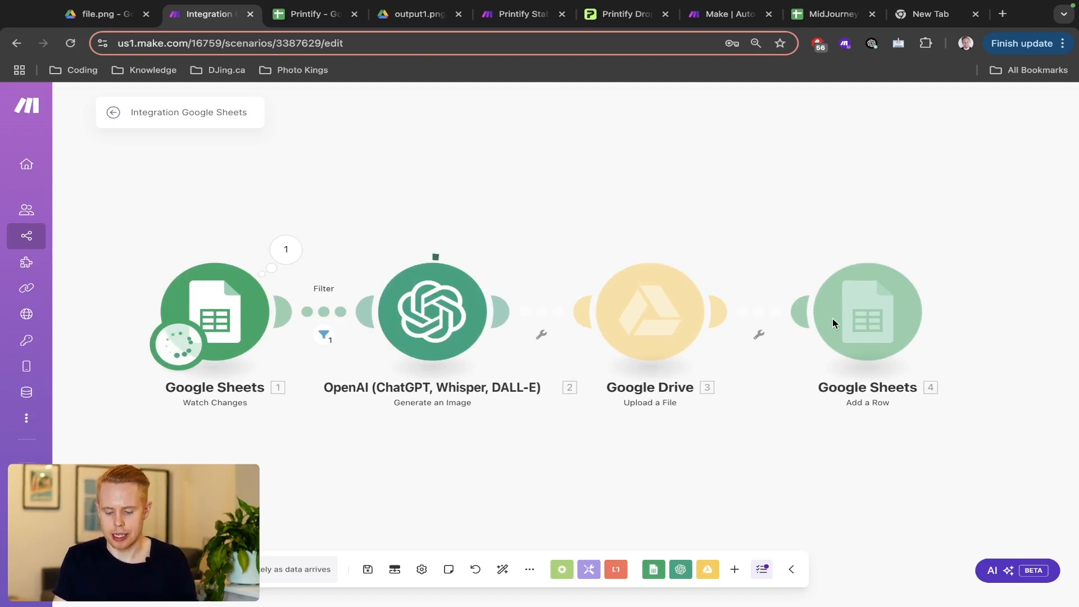
- Check the output sheet for the new row with its Drive URL, ID and niche Dogs
{"action": "key", "text": "ctrl+Tab"}
{"action": "left_click", "coordinate": [173, 600]}
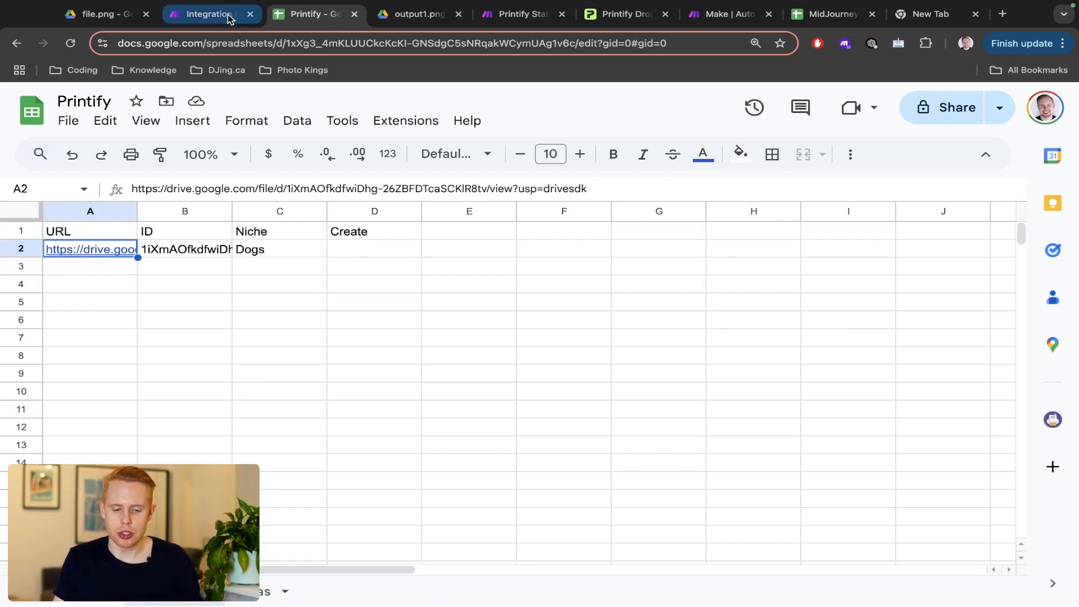
{"action": "left_click", "coordinate": [210, 17]}
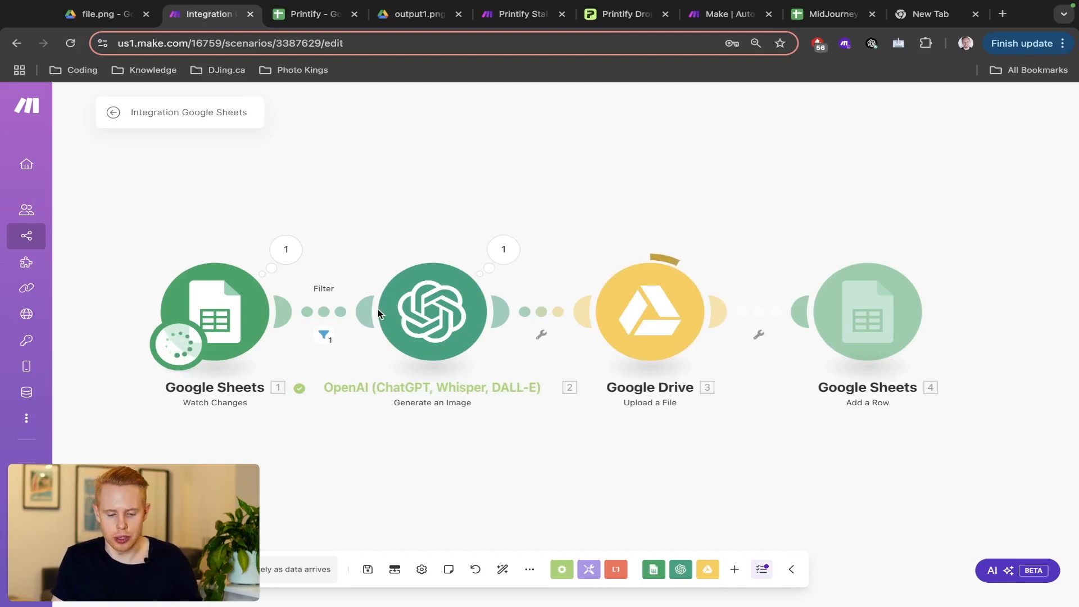
{"action": "scroll", "coordinate": [379, 309], "scroll_direction": "down", "scroll_amount": 5}
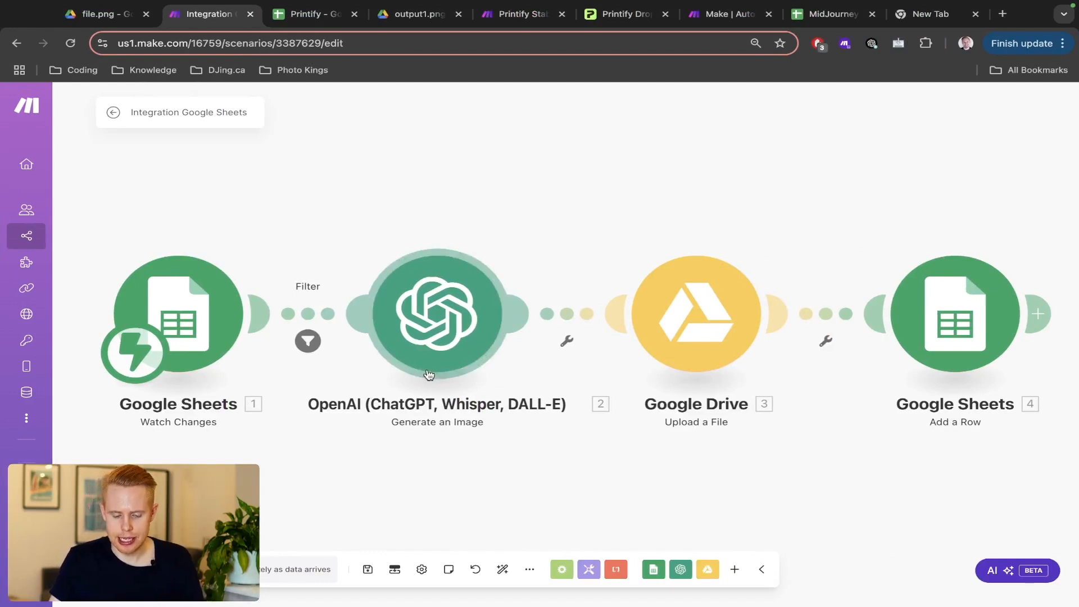
{"action": "scroll", "coordinate": [304, 300], "scroll_direction": "down", "scroll_amount": 2}
{"action": "scroll", "coordinate": [304, 301], "scroll_direction": "down", "scroll_amount": 1}
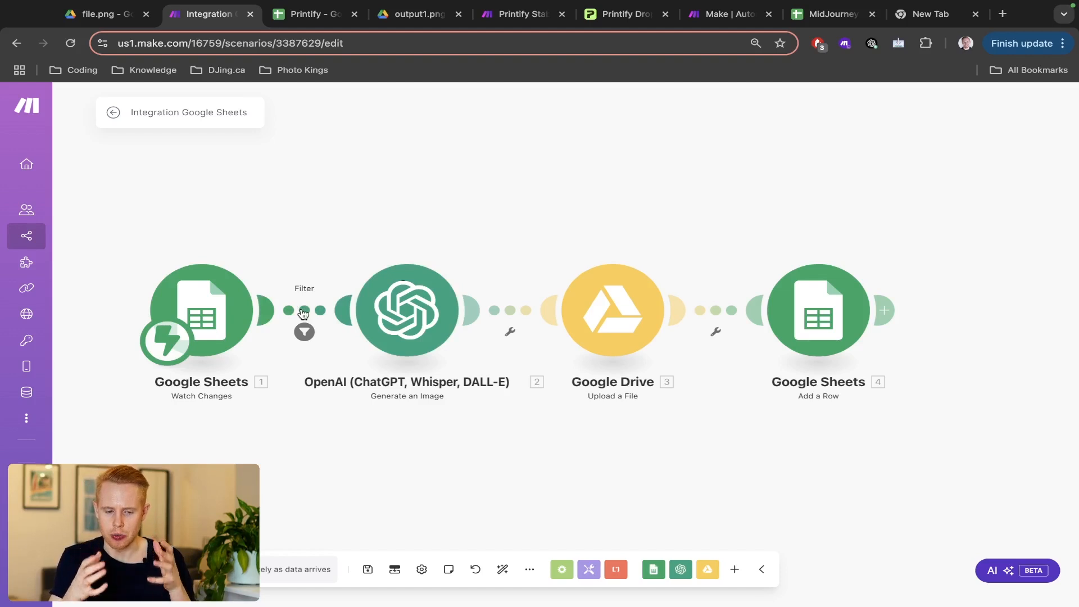
- Review the Dogs idea and the filter's settings on the link into OpenAI
{"action": "key", "text": "ctrl+Tab"}
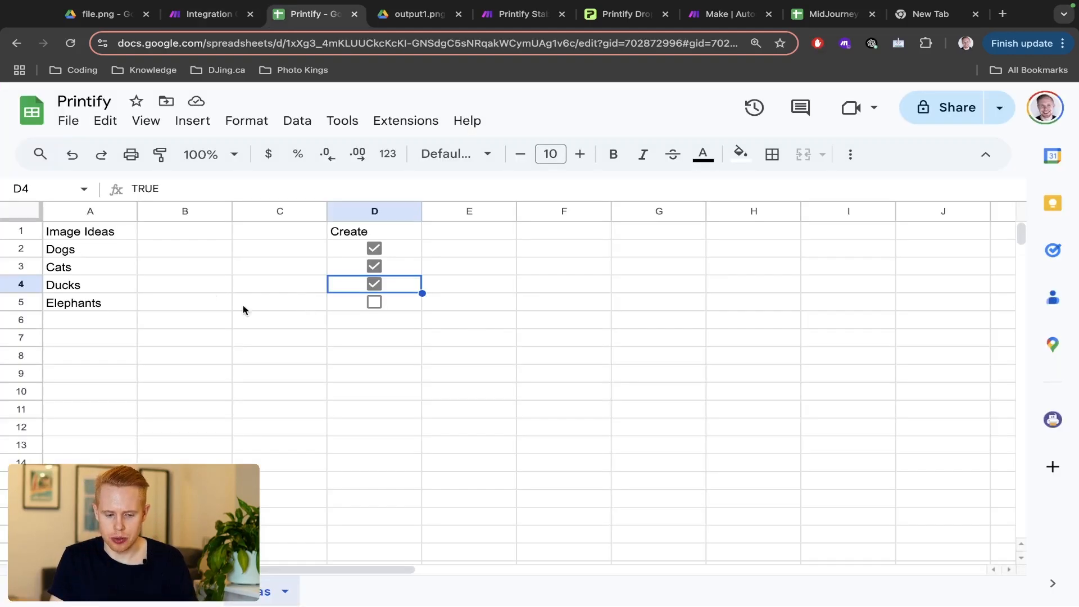
{"action": "left_click", "coordinate": [62, 257]}
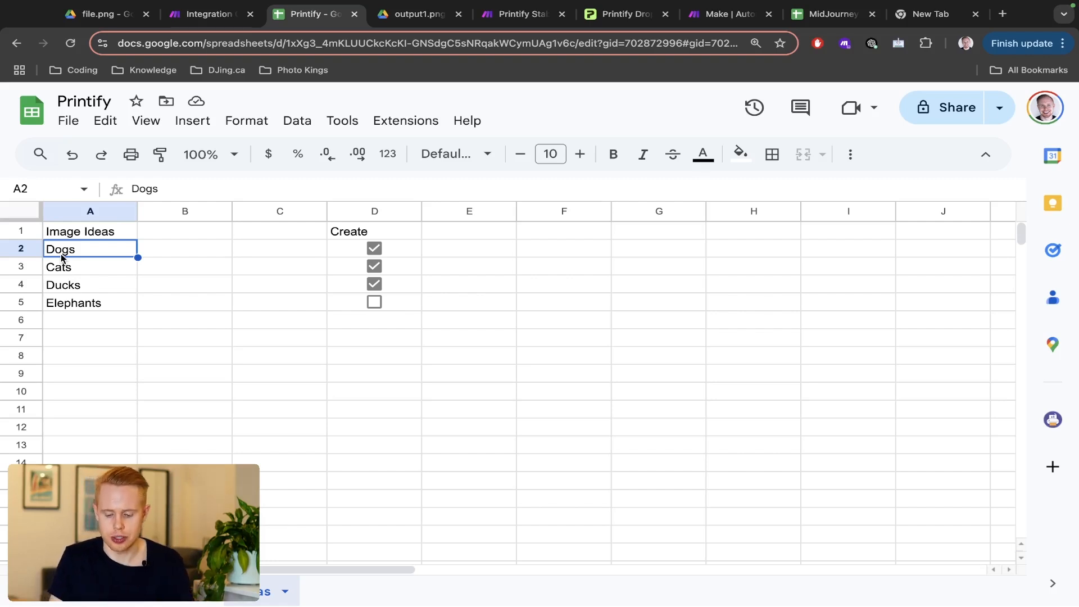
{"action": "key", "text": "ctrl+shift+Tab"}
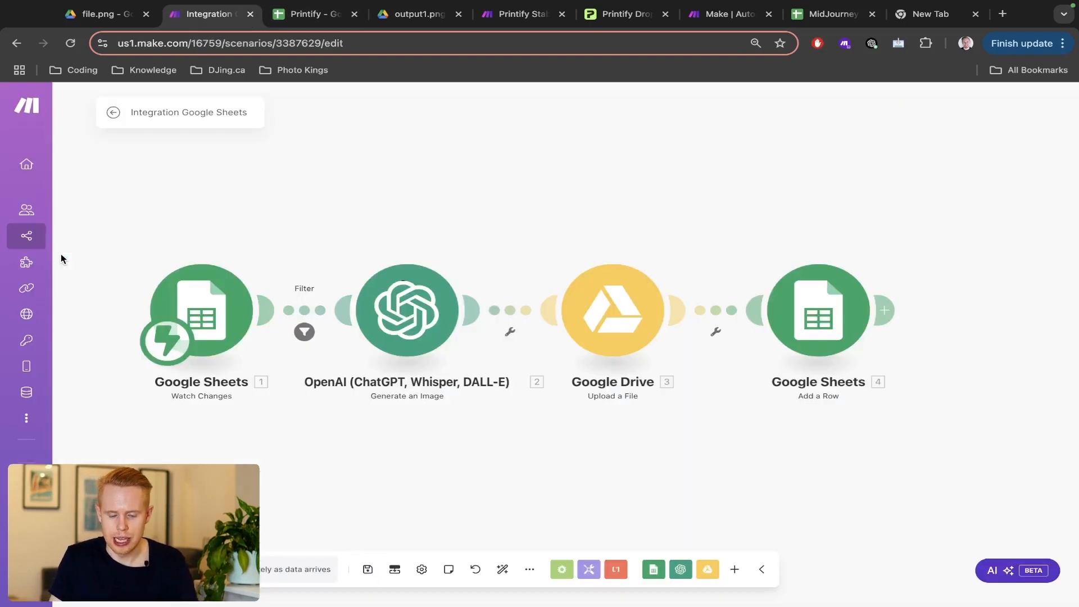
{"action": "left_click", "coordinate": [312, 311]}
{"action": "left_click", "coordinate": [270, 289]}
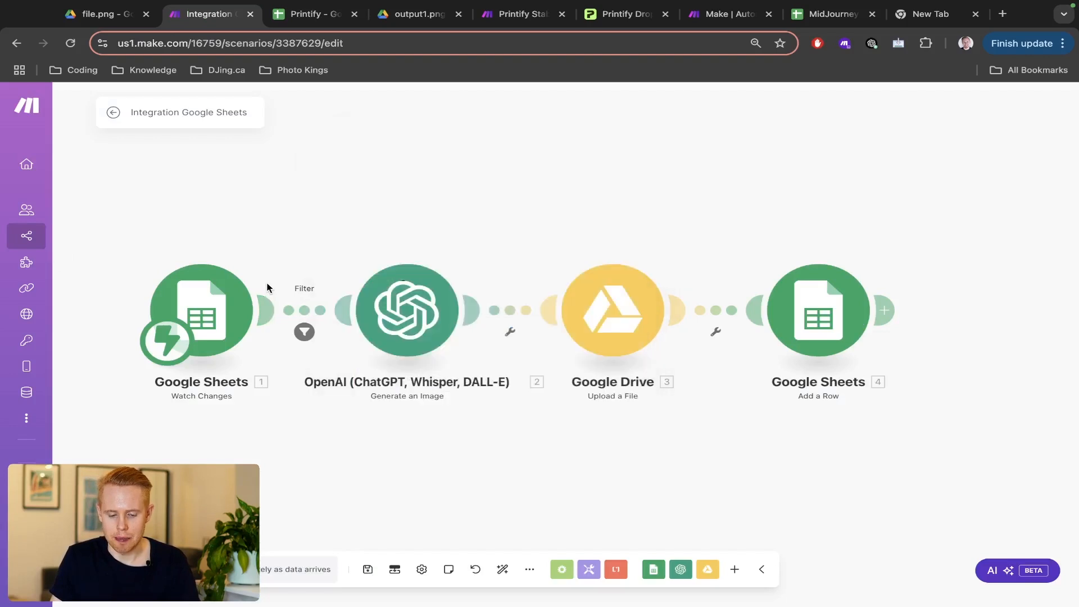
{"action": "right_click", "coordinate": [310, 311]}
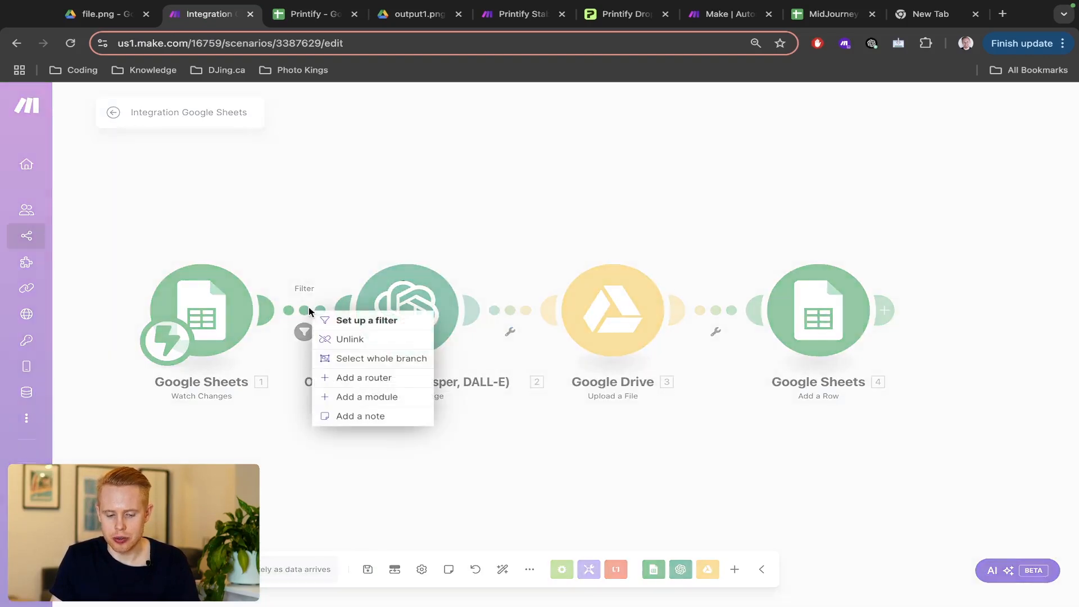
- Insert a Tools Set variable module after the filter with the variable named List
{"action": "left_click", "coordinate": [377, 397]}
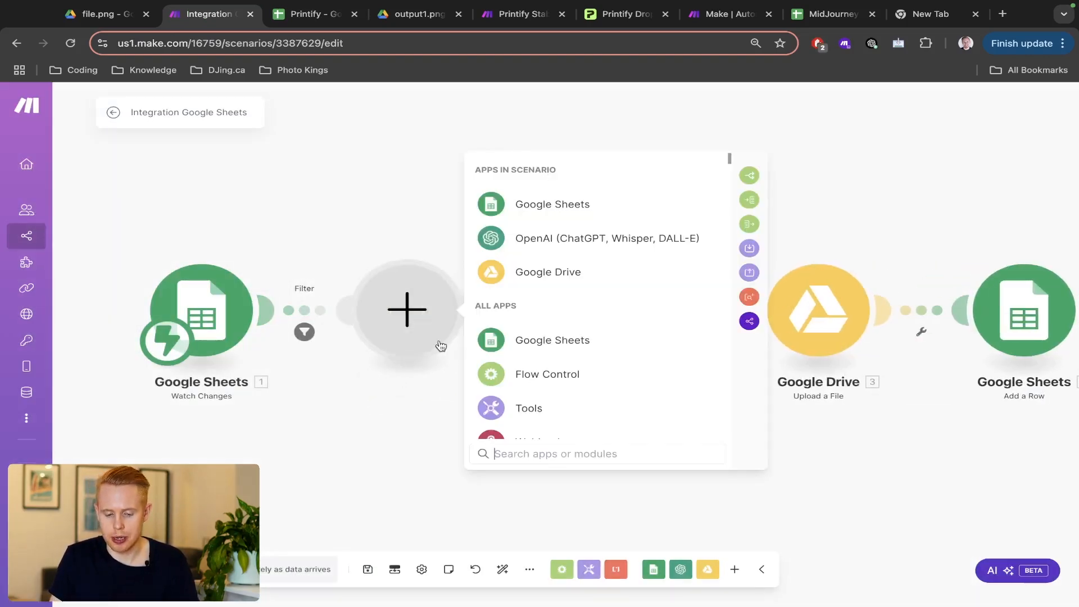
{"action": "left_click", "coordinate": [527, 412]}
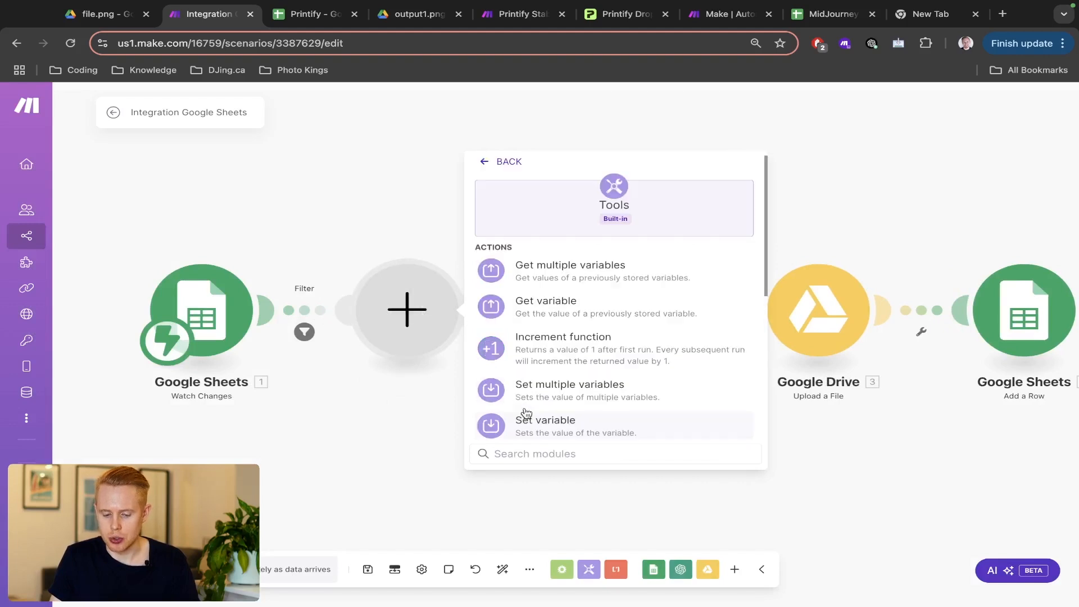
{"action": "left_click", "coordinate": [528, 419]}
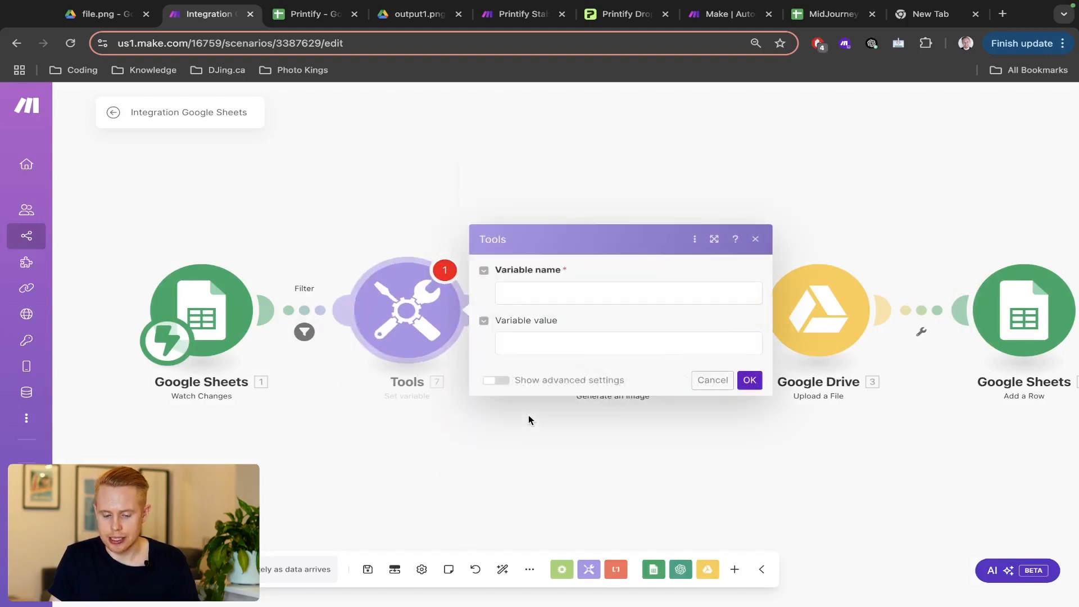
{"action": "left_click", "coordinate": [550, 296]}
{"action": "type", "text": "List"}
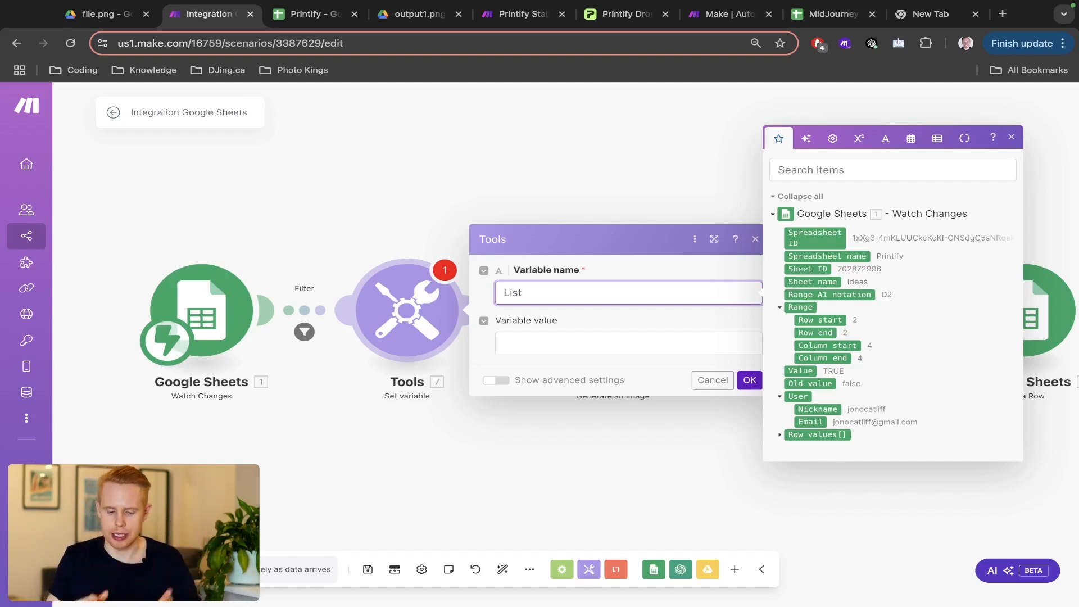
- Give List the value add(emptyarray;1;2;3;4;5;6;7;8;9;10) and save the module
{"action": "left_click", "coordinate": [535, 336]}
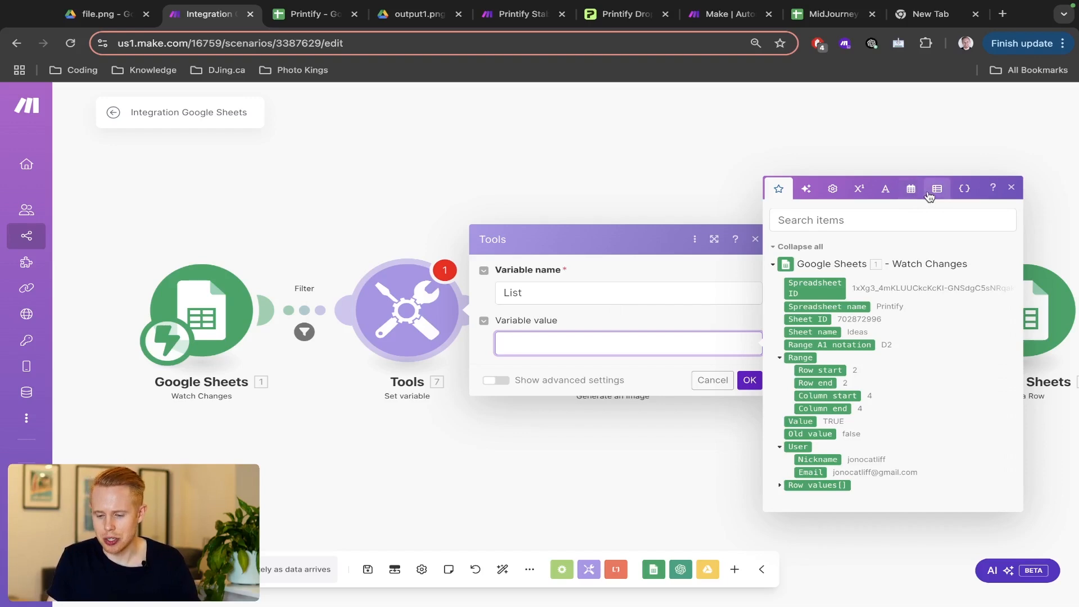
{"action": "scroll", "coordinate": [937, 194], "scroll_direction": "up", "scroll_amount": 5}
{"action": "scroll", "coordinate": [938, 196], "scroll_direction": "right", "scroll_amount": 2}
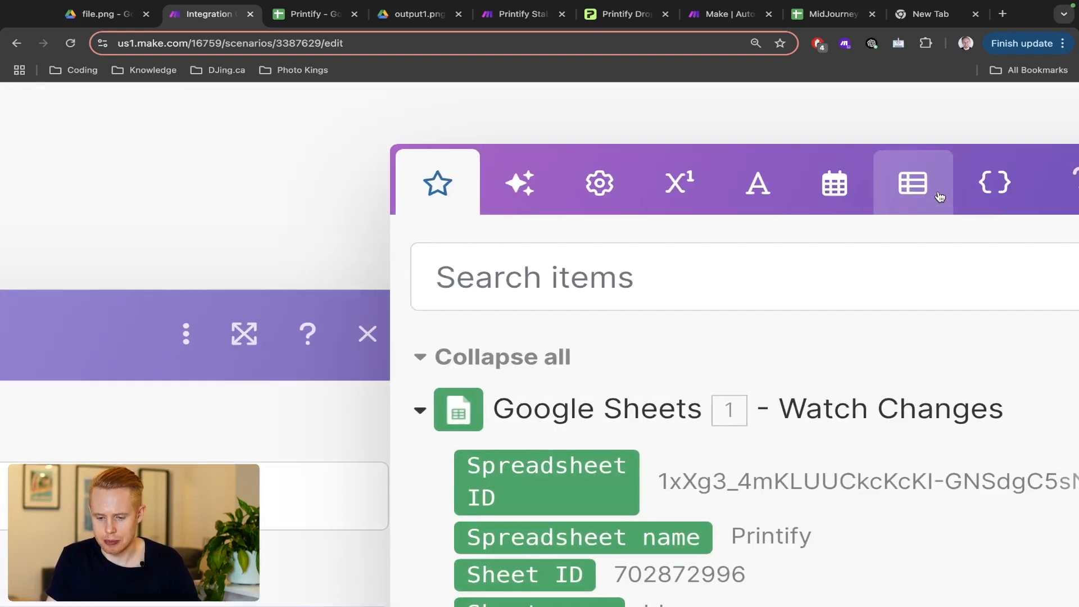
{"action": "left_click", "coordinate": [912, 183]}
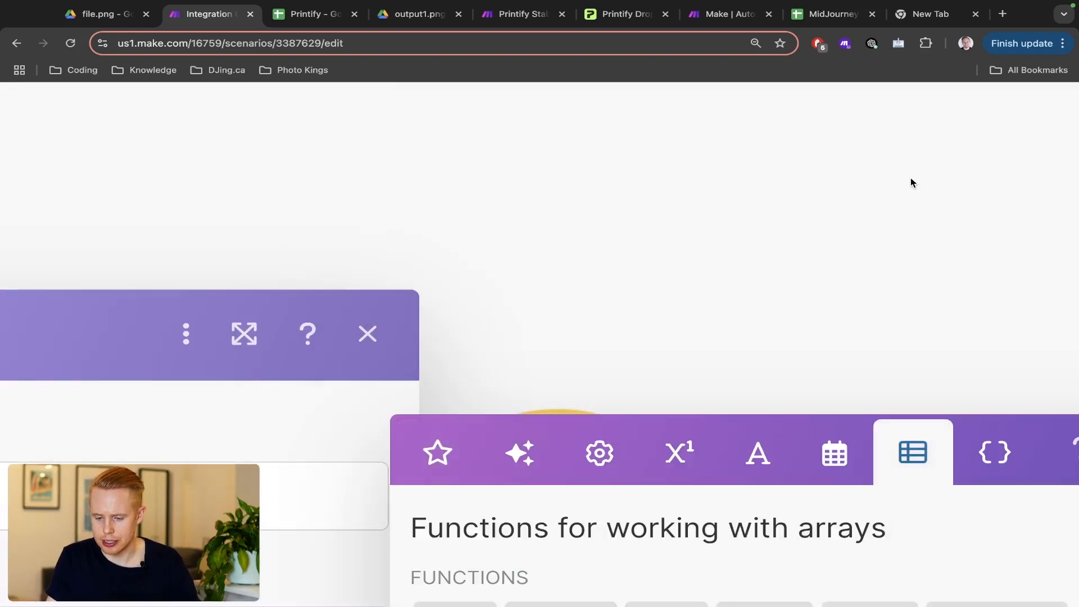
{"action": "scroll", "coordinate": [902, 457], "scroll_direction": "down", "scroll_amount": 5}
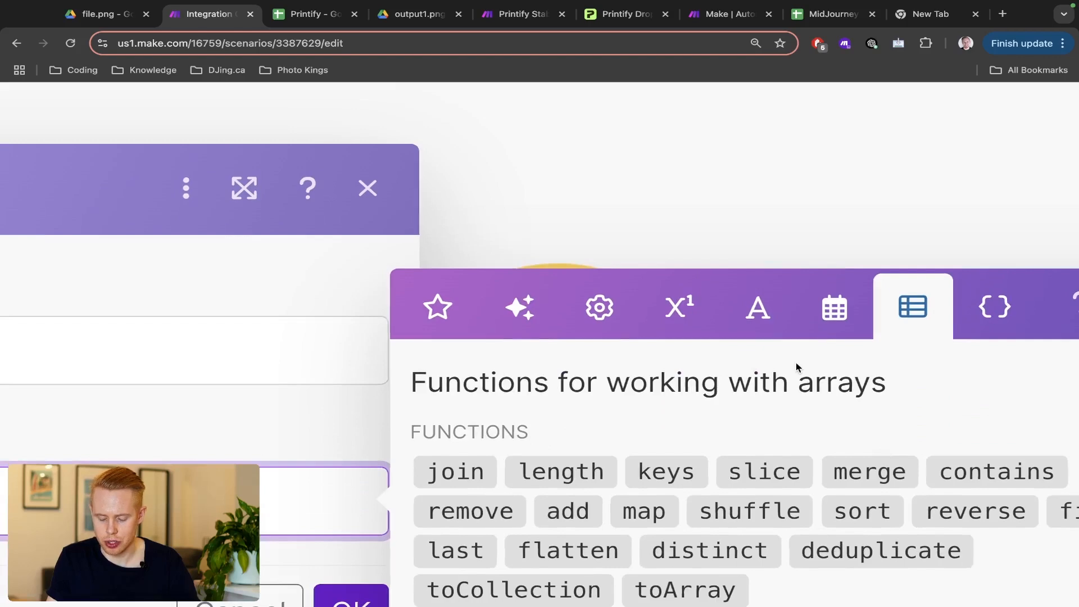
{"action": "scroll", "coordinate": [797, 366], "scroll_direction": "down", "scroll_amount": 3}
{"action": "scroll", "coordinate": [804, 349], "scroll_direction": "down", "scroll_amount": 5}
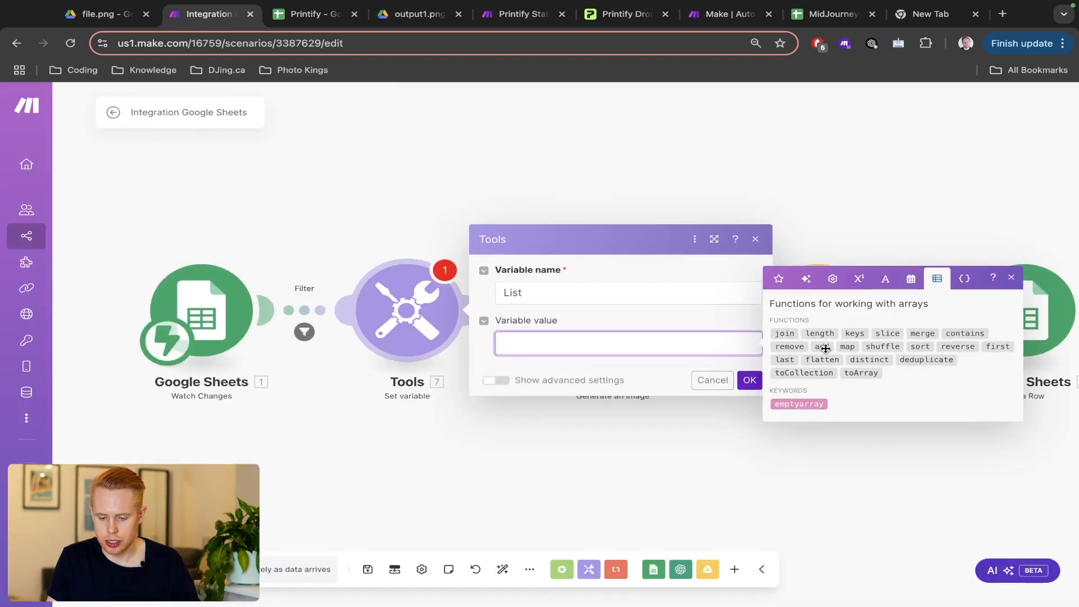
{"action": "left_click", "coordinate": [822, 347]}
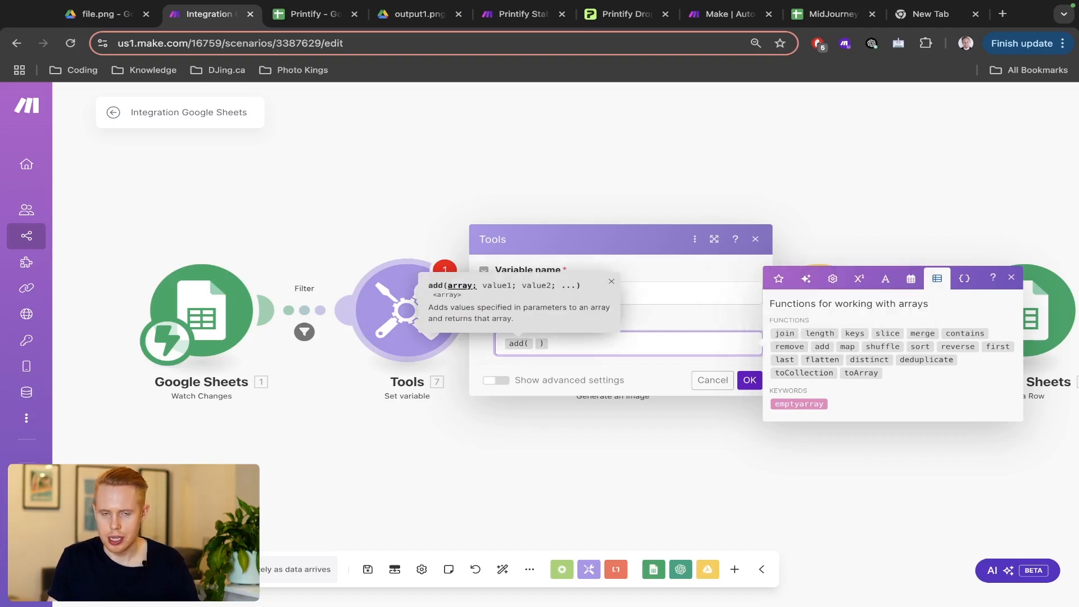
{"action": "left_click", "coordinate": [789, 405]}
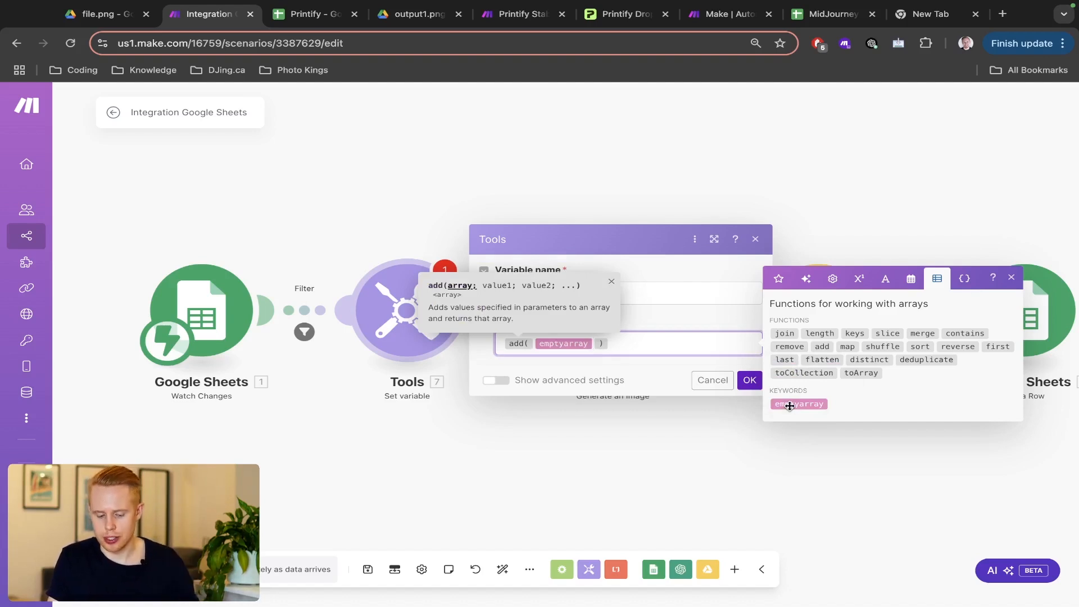
{"action": "type", "text": ";"}
{"action": "type", "text": "1;2;3"}
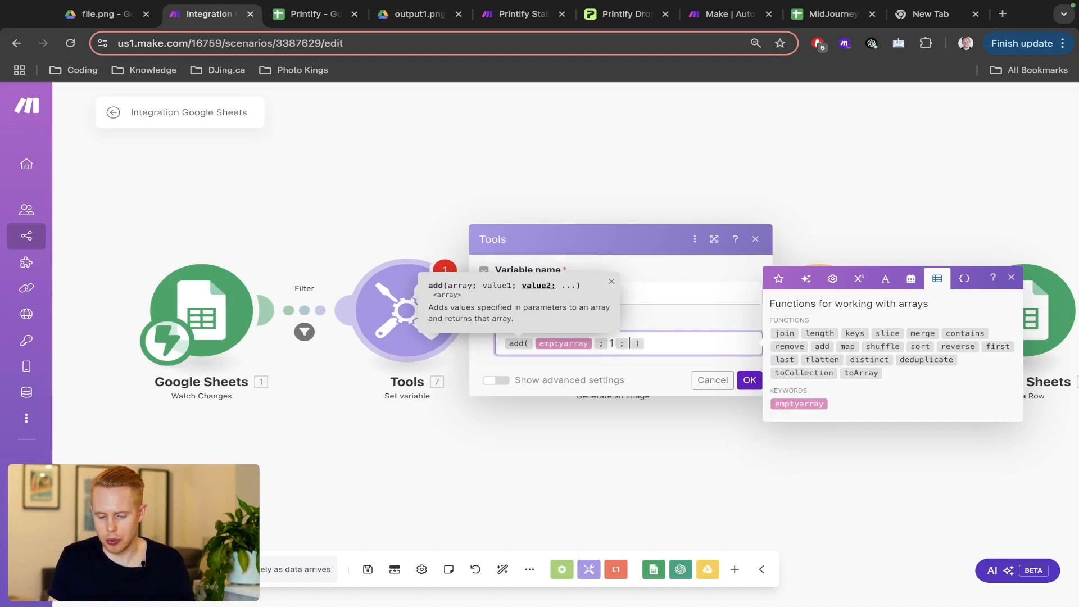
{"action": "type", "text": ";4;5;6;7;"}
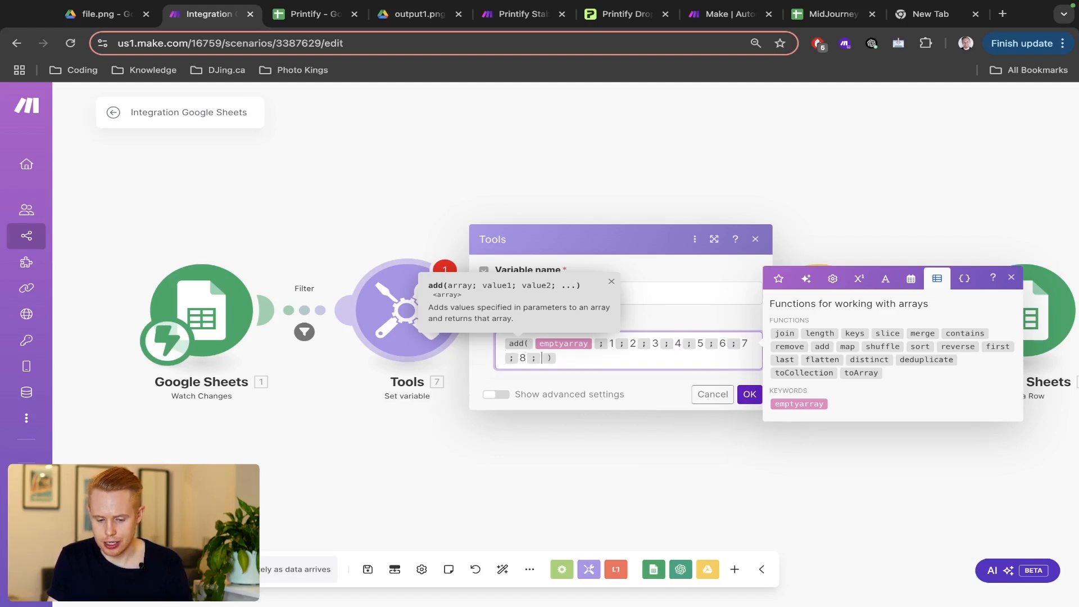
{"action": "type", "text": "8;9;10"}
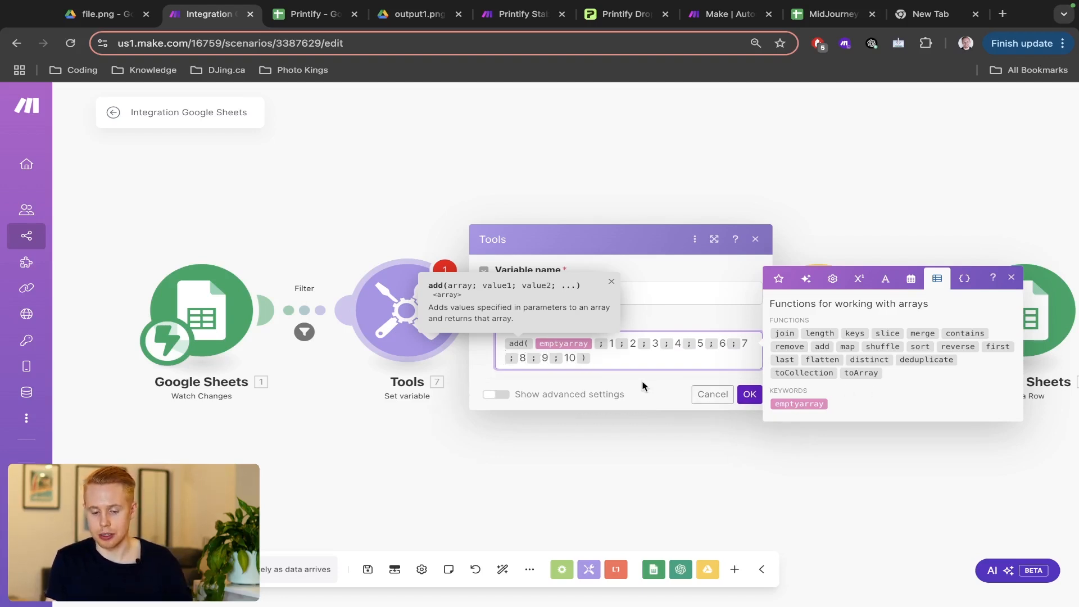
{"action": "left_click", "coordinate": [749, 394]}
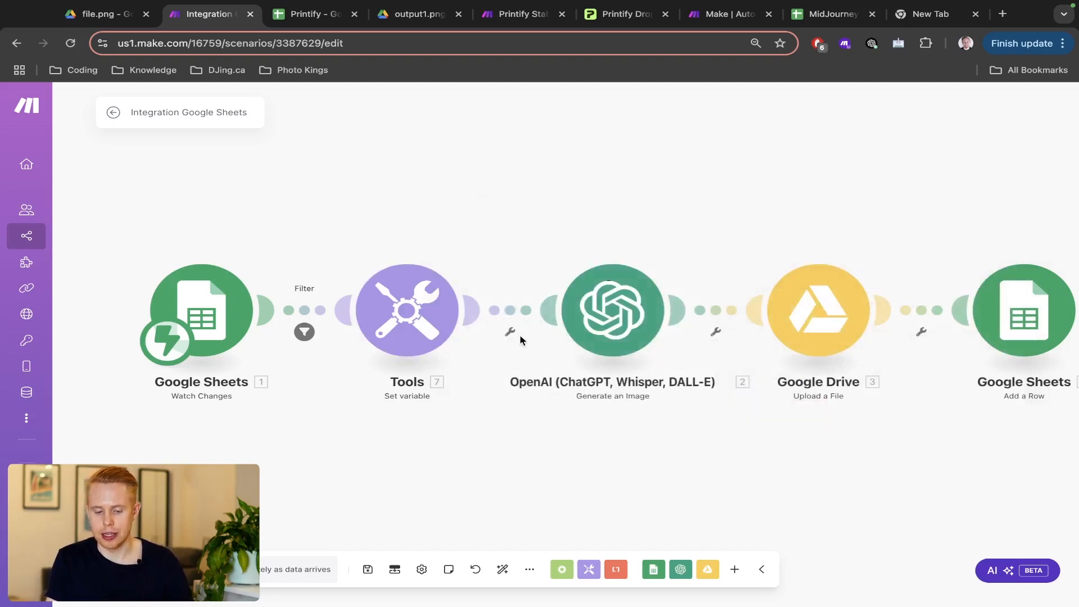
- Insert an Iterator after the Set variable step with its Array mapped to the List variable
{"action": "right_click", "coordinate": [492, 308]}
{"action": "left_click", "coordinate": [534, 391]}
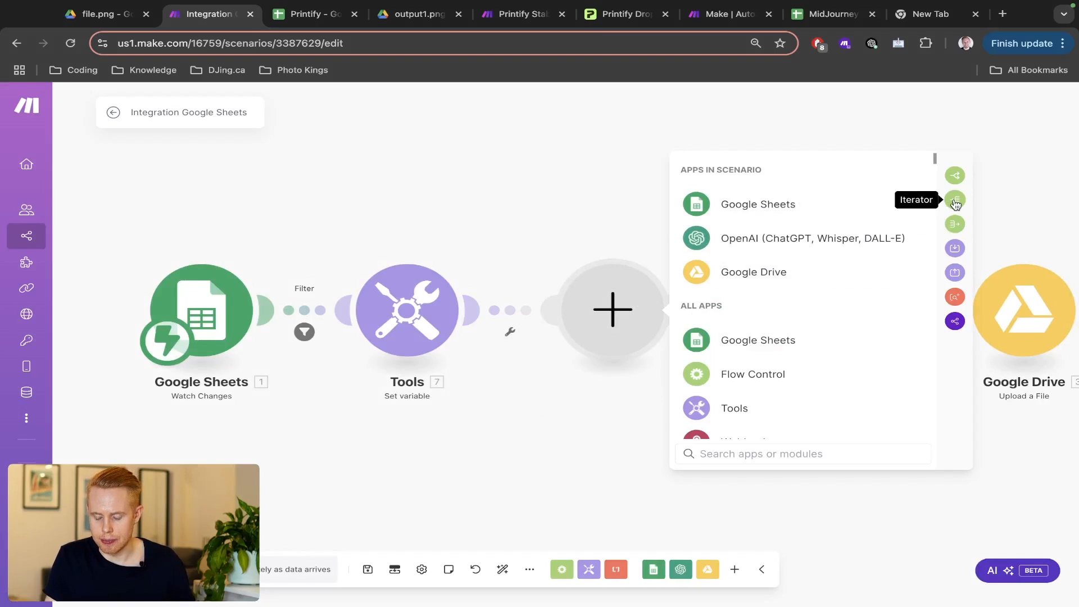
{"action": "type", "text": "iterator"}
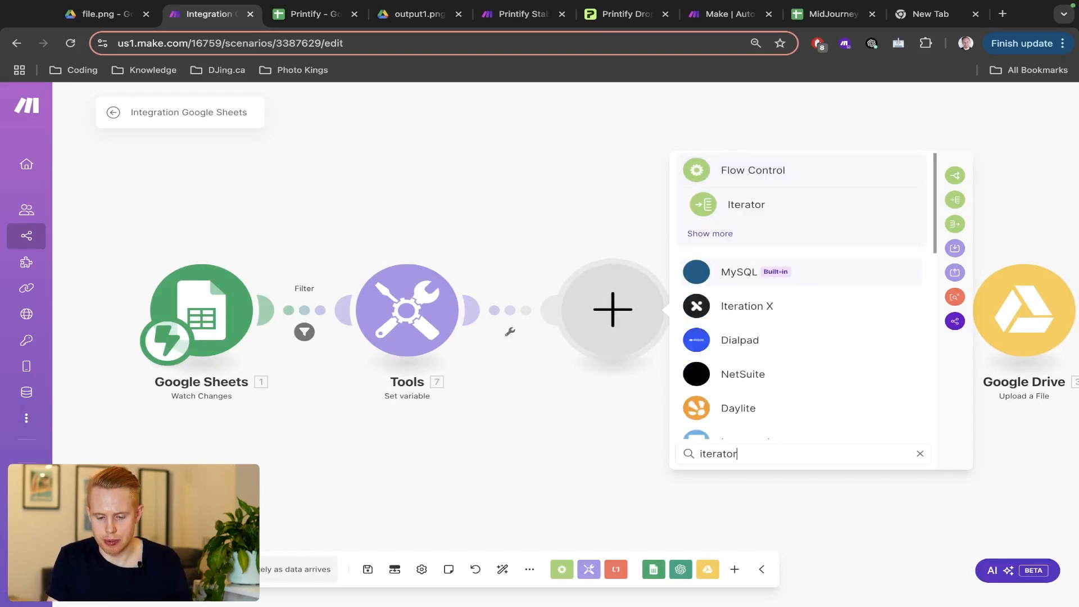
{"action": "left_click", "coordinate": [738, 222]}
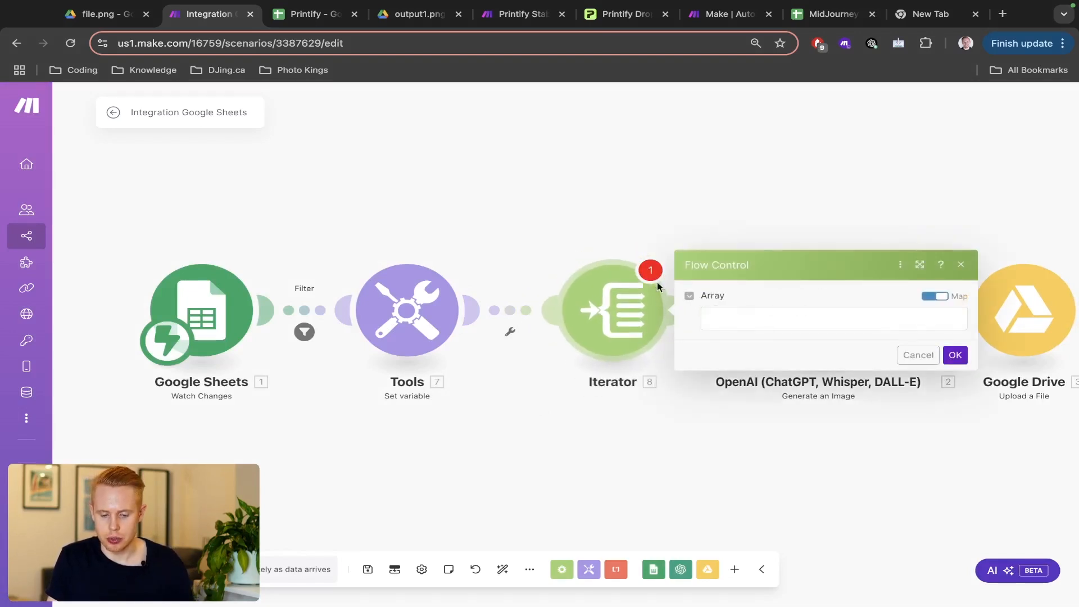
{"action": "left_click", "coordinate": [737, 320]}
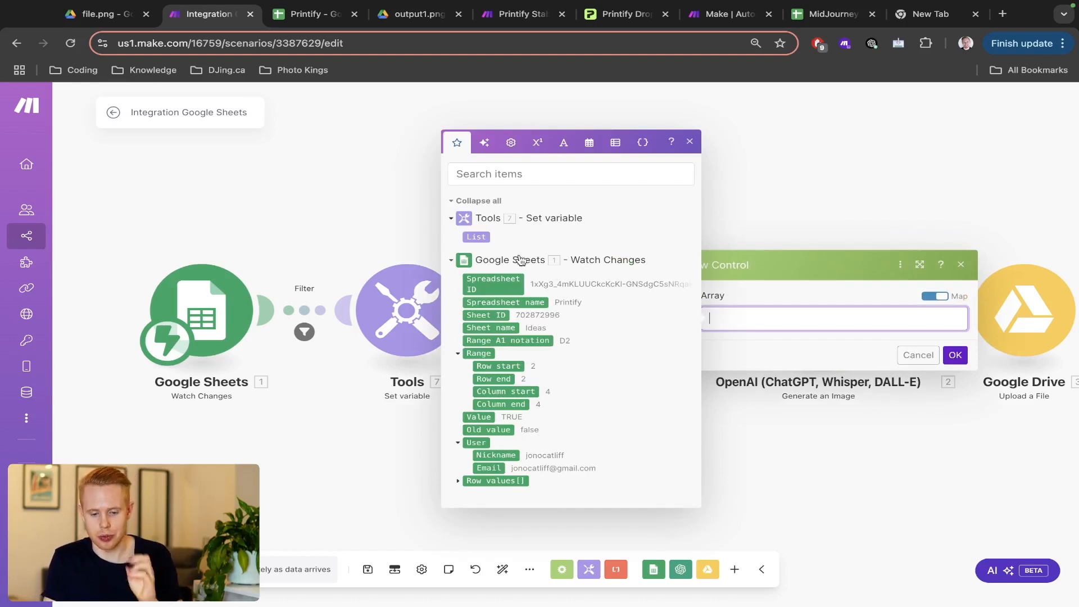
{"action": "left_click", "coordinate": [476, 237]}
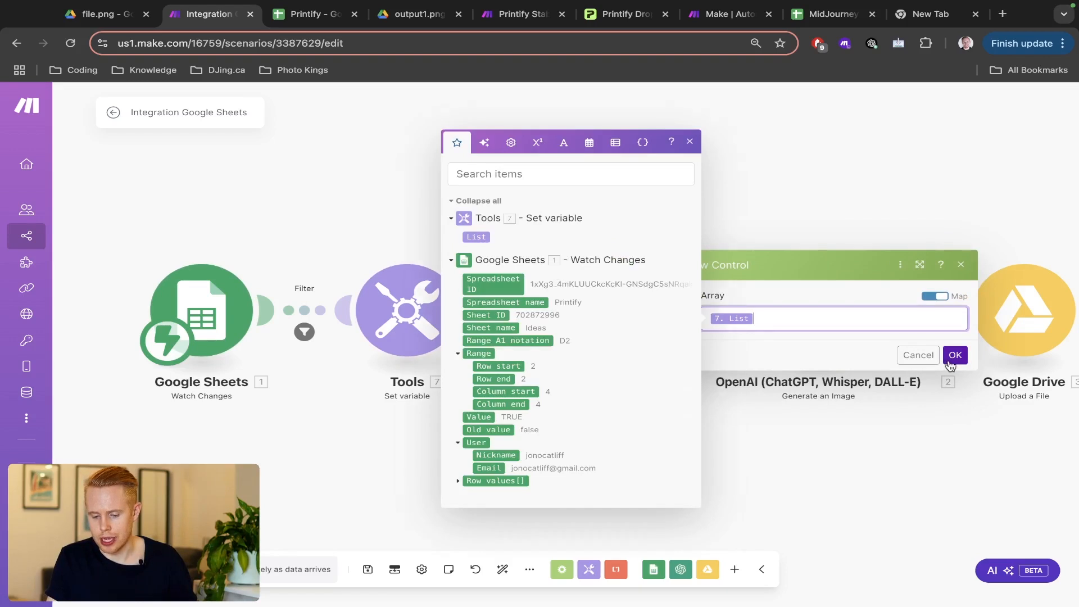
{"action": "left_click", "coordinate": [954, 355]}
- Double-check the List variable's value in the Set variable settings
{"action": "left_click", "coordinate": [385, 317]}
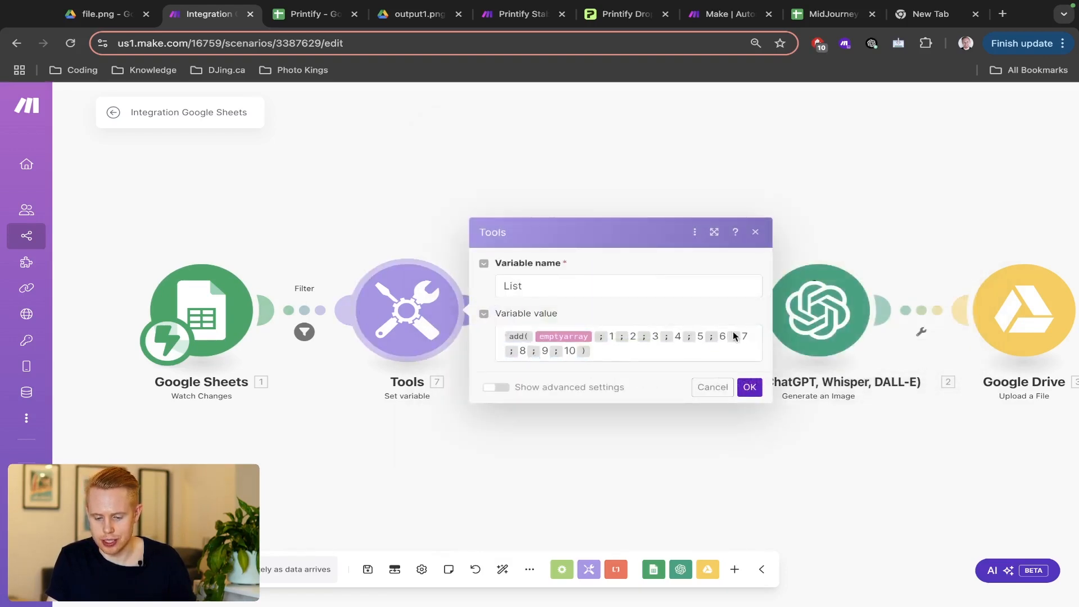
{"action": "left_click", "coordinate": [610, 336]}
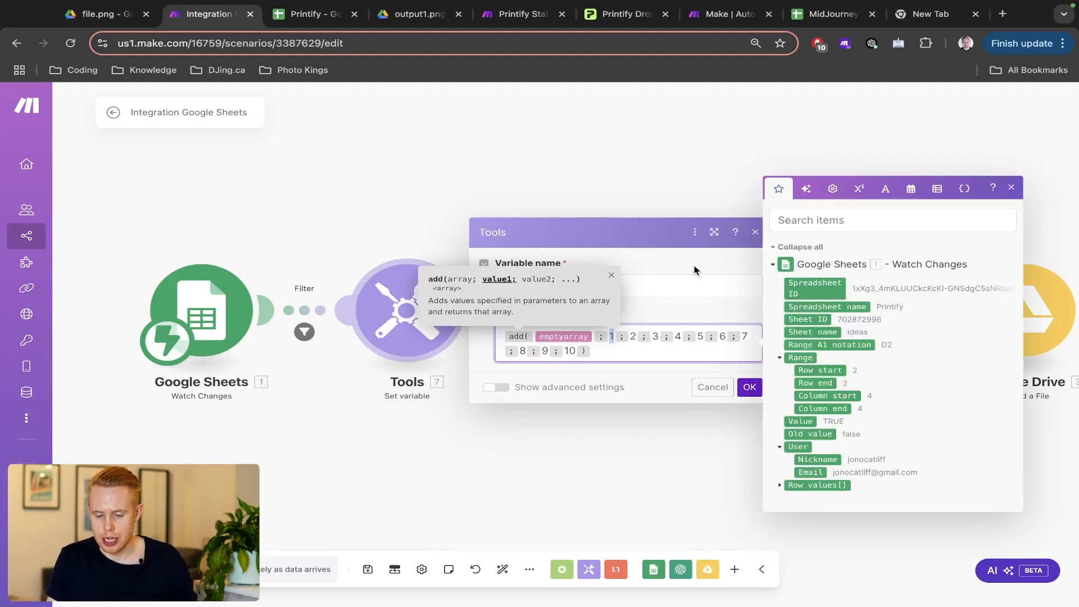
{"action": "left_click", "coordinate": [754, 232]}
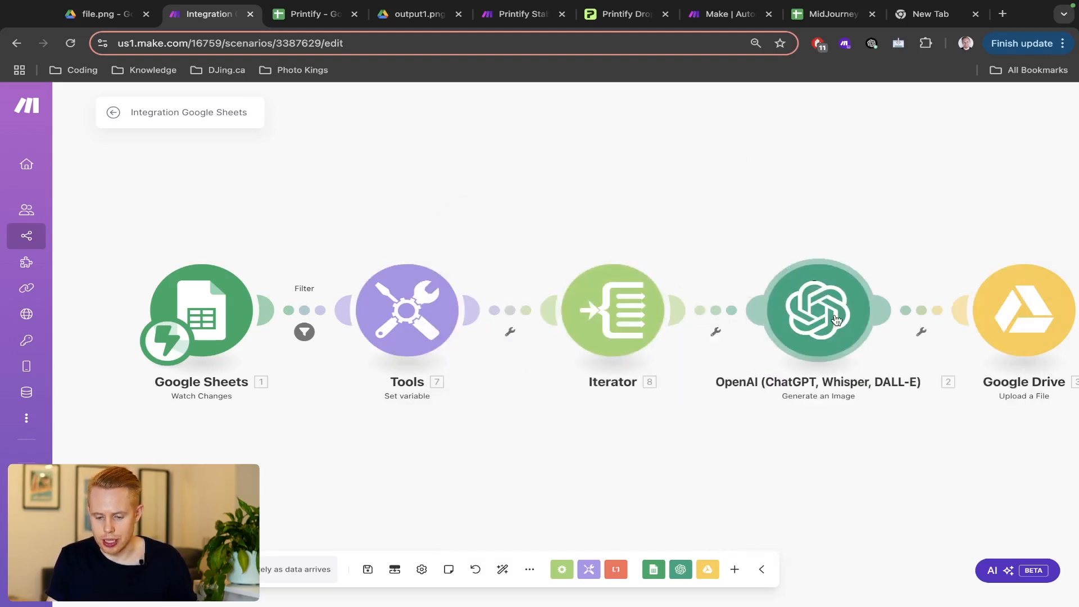
- Untick the Dogs Create box in D2 and recheck the Iterator's settings
{"action": "left_click_drag", "start_coordinate": [882, 214], "coordinate": [609, 192]}
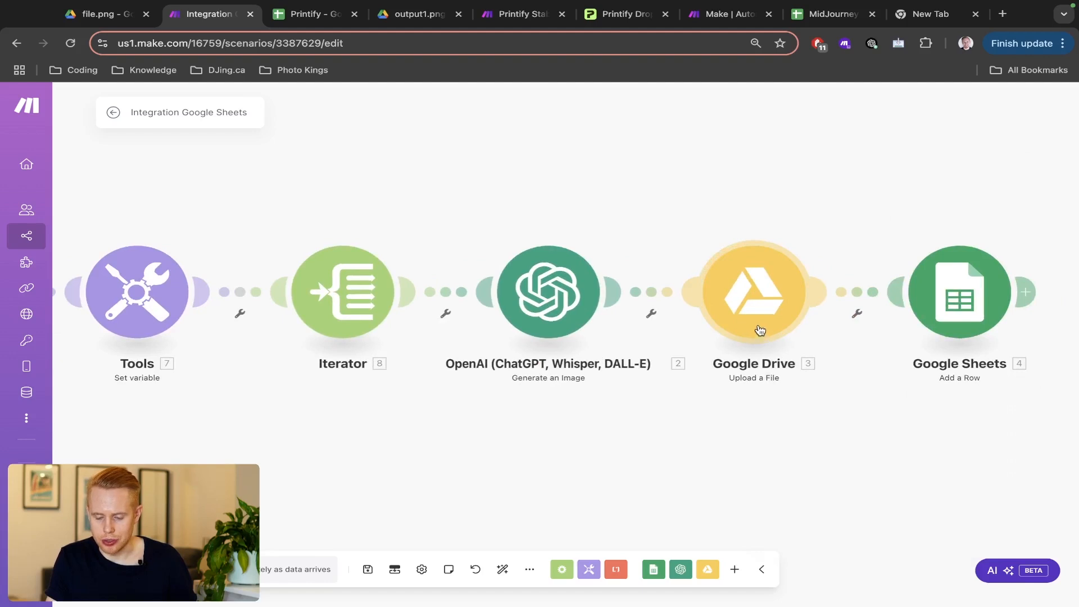
{"action": "scroll", "coordinate": [814, 212], "scroll_direction": "down", "scroll_amount": 3}
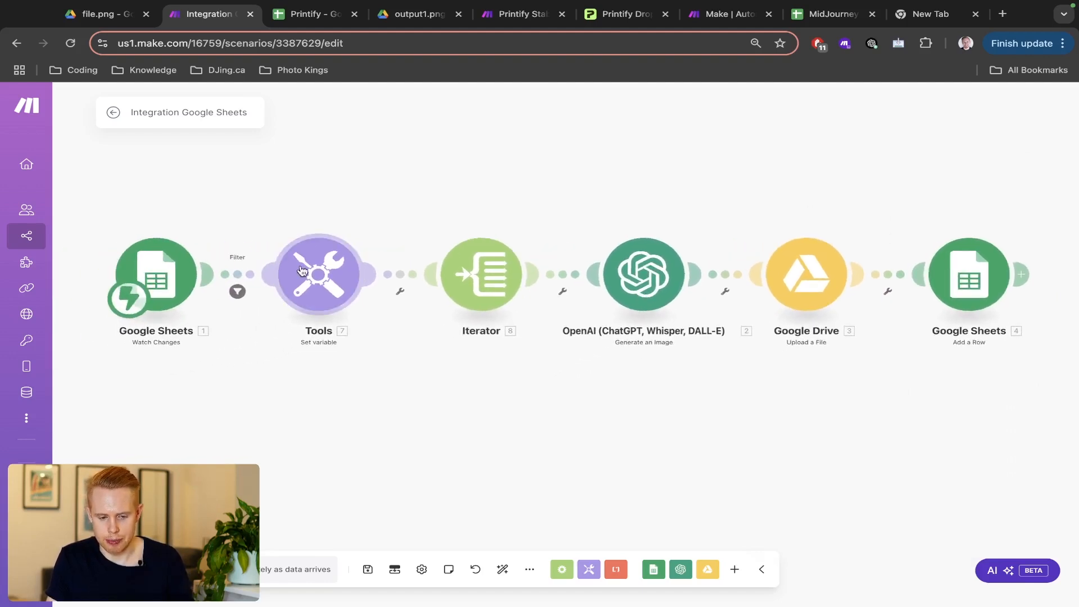
{"action": "key", "text": "ctrl+Tab"}
{"action": "left_click", "coordinate": [373, 247]}
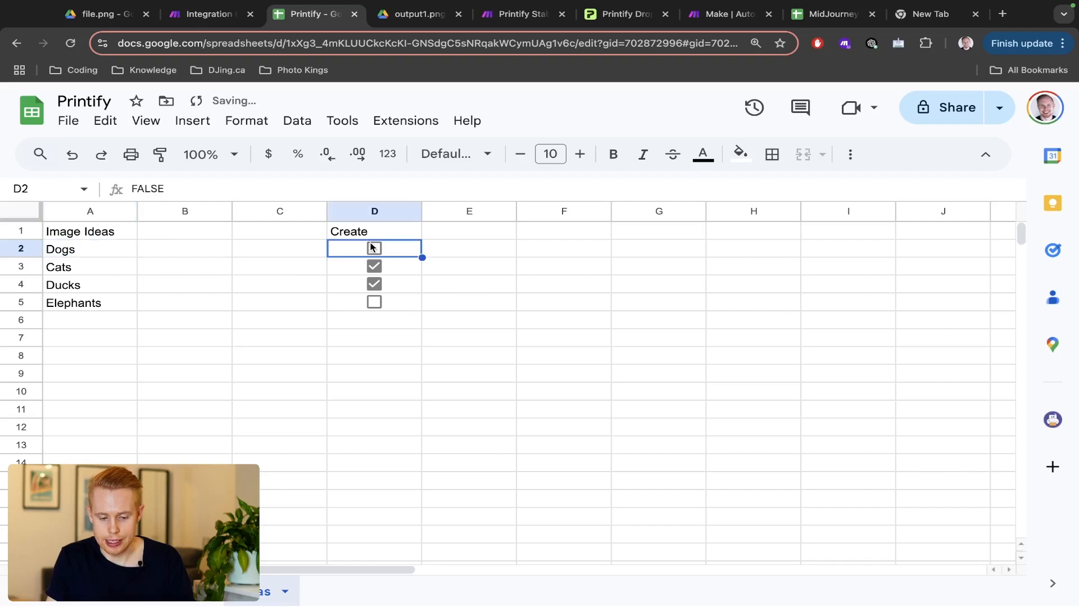
{"action": "key", "text": "ctrl+shift+Tab"}
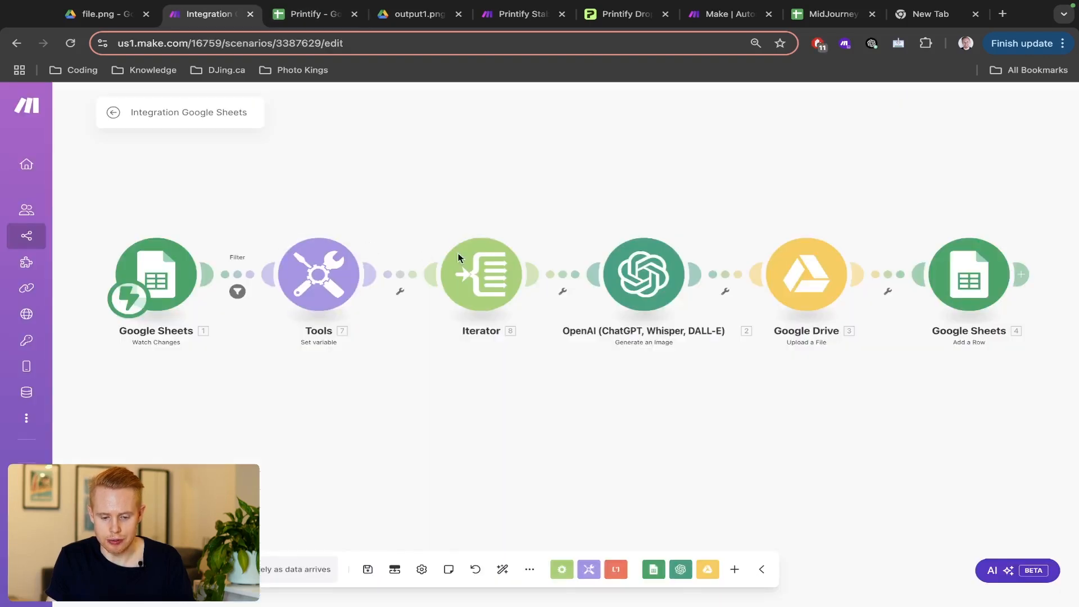
{"action": "left_click", "coordinate": [488, 262]}
{"action": "left_click", "coordinate": [441, 222]}
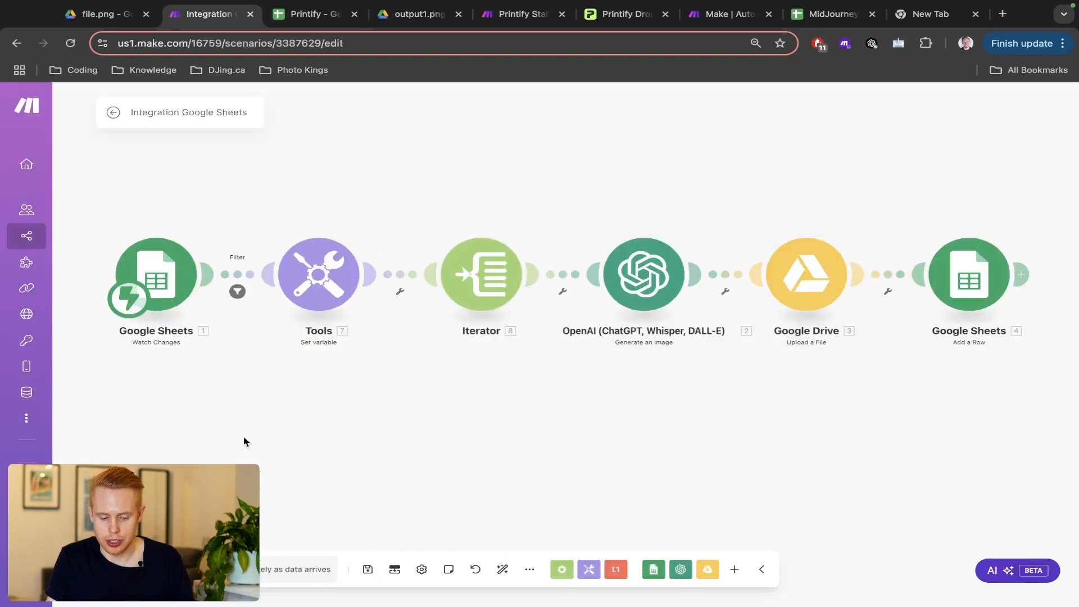
- Run the scenario once waiting for new data, then tick D2 again to trigger it
{"action": "left_click", "coordinate": [135, 570]}
{"action": "left_click", "coordinate": [265, 580]}
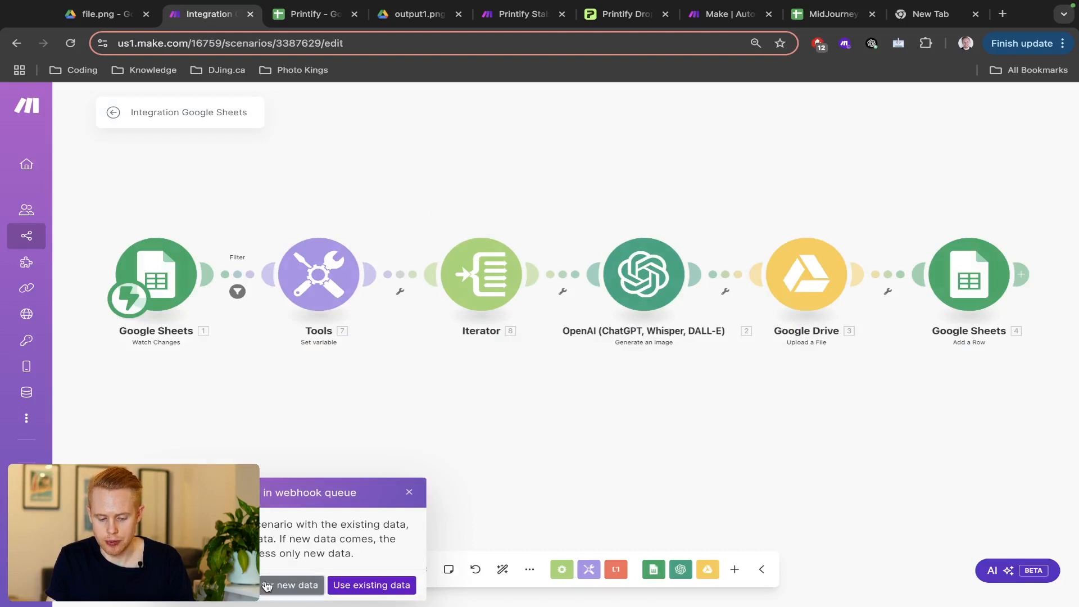
{"action": "key", "text": "ctrl+Tab"}
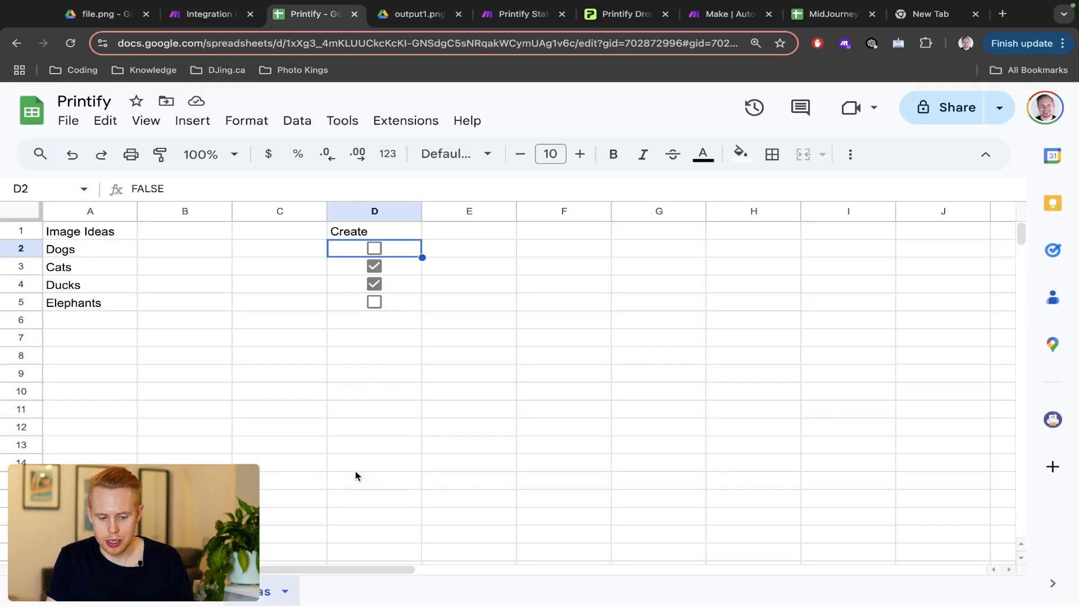
{"action": "left_click", "coordinate": [373, 249]}
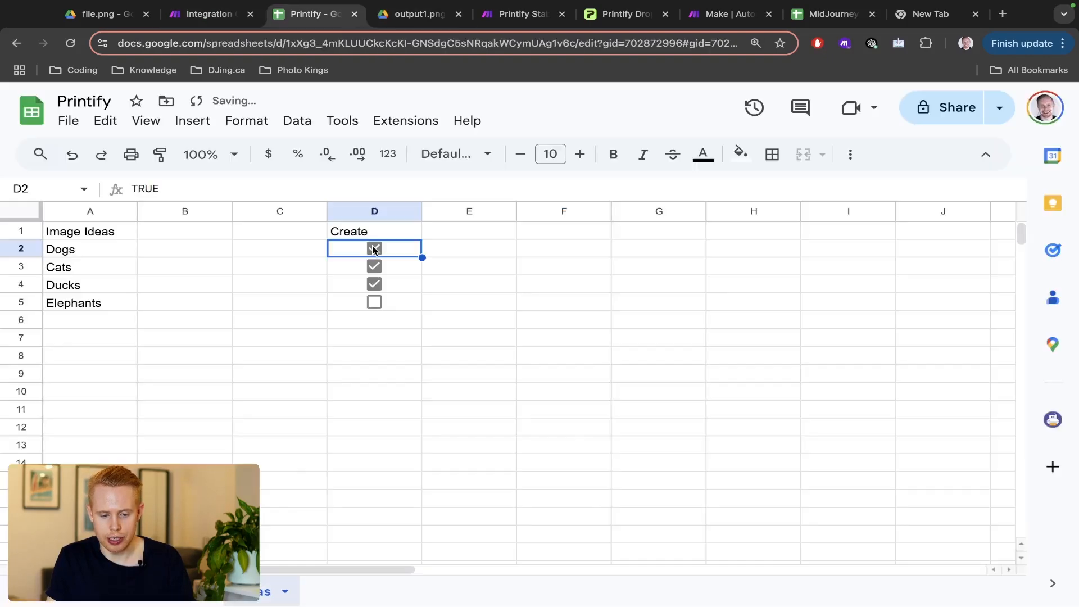
{"action": "key", "text": "ctrl+shift+Tab"}
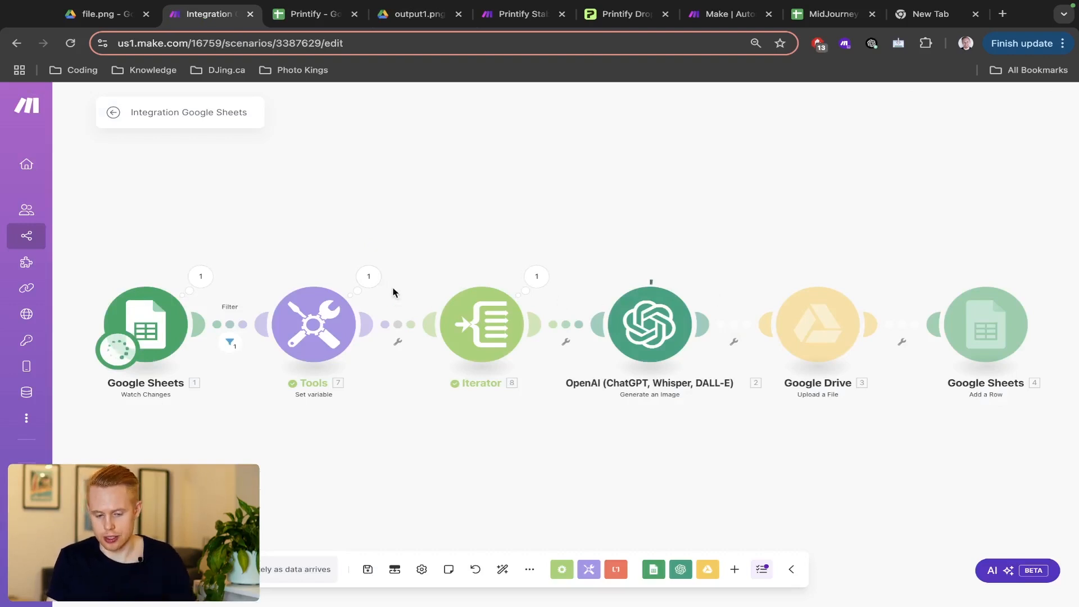
- Verify the Set variable output List contains 1 through 10, then switch to the Printify sheet
{"action": "left_click", "coordinate": [368, 278]}
{"action": "left_click", "coordinate": [450, 339]}
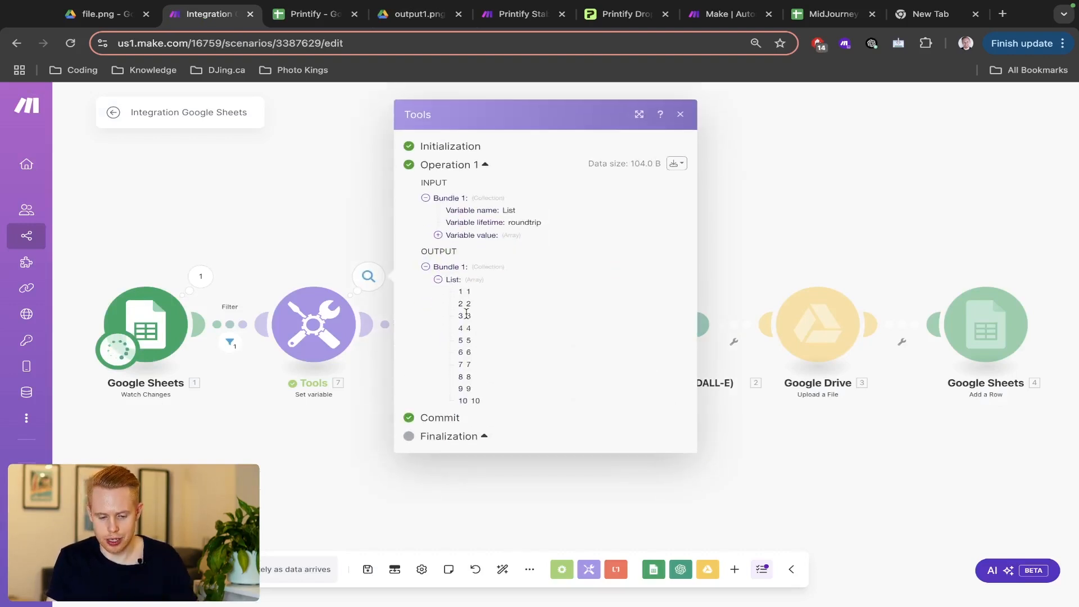
{"action": "left_click", "coordinate": [356, 233]}
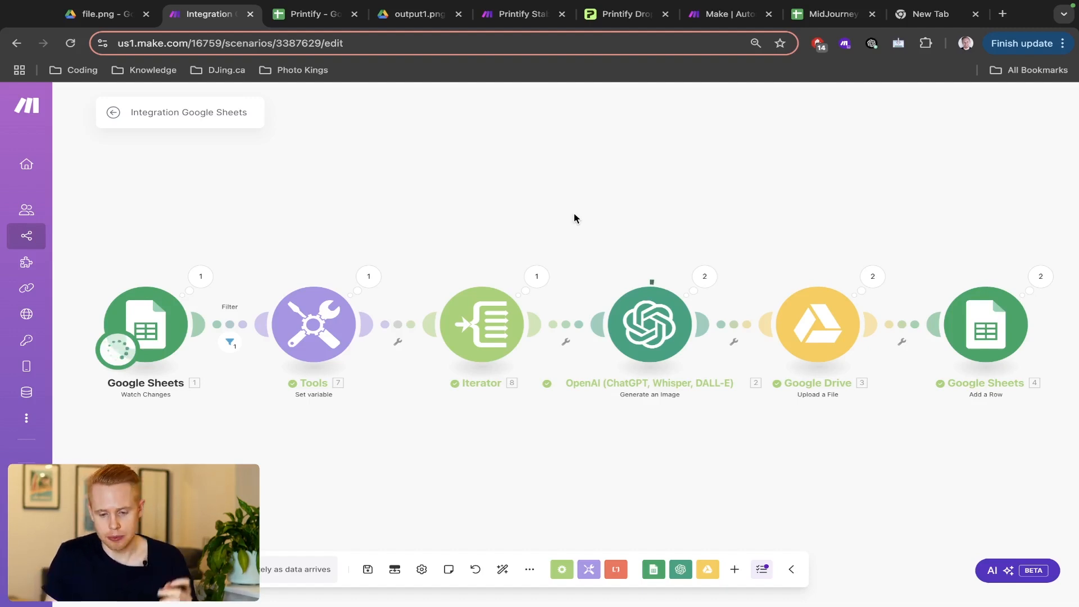
{"action": "left_click", "coordinate": [292, 20]}
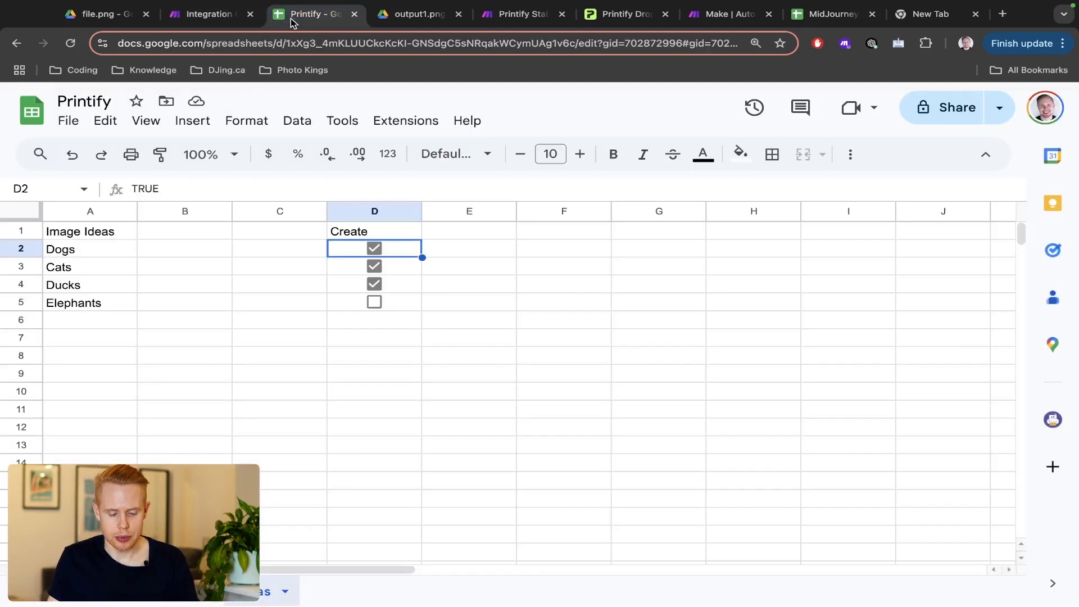
- Open the URL sheet and view the generated image linked in A6
{"action": "left_click", "coordinate": [175, 591]}
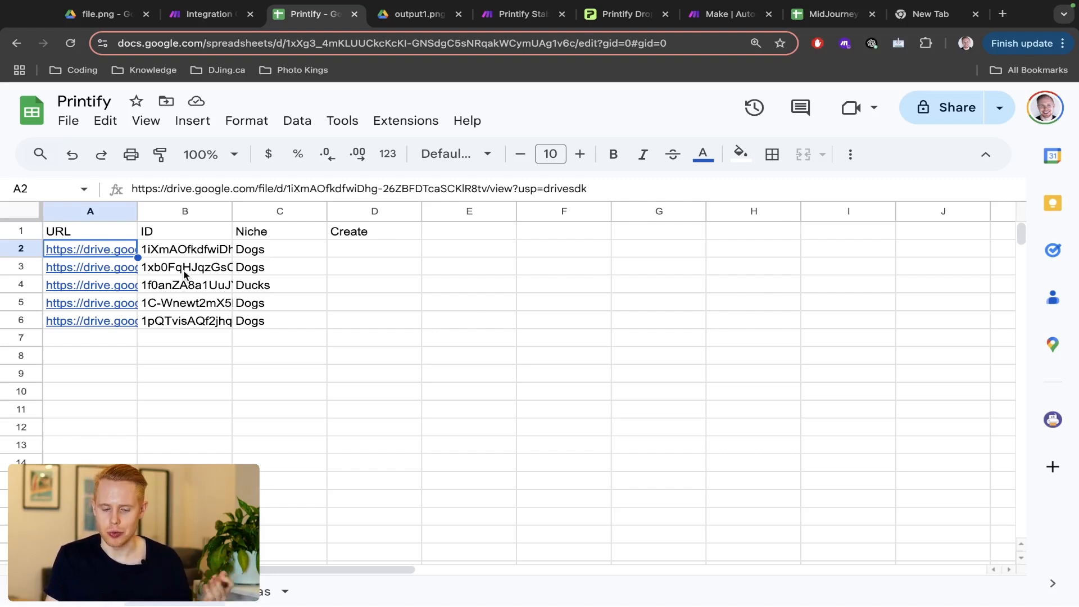
{"action": "left_click", "coordinate": [162, 22]}
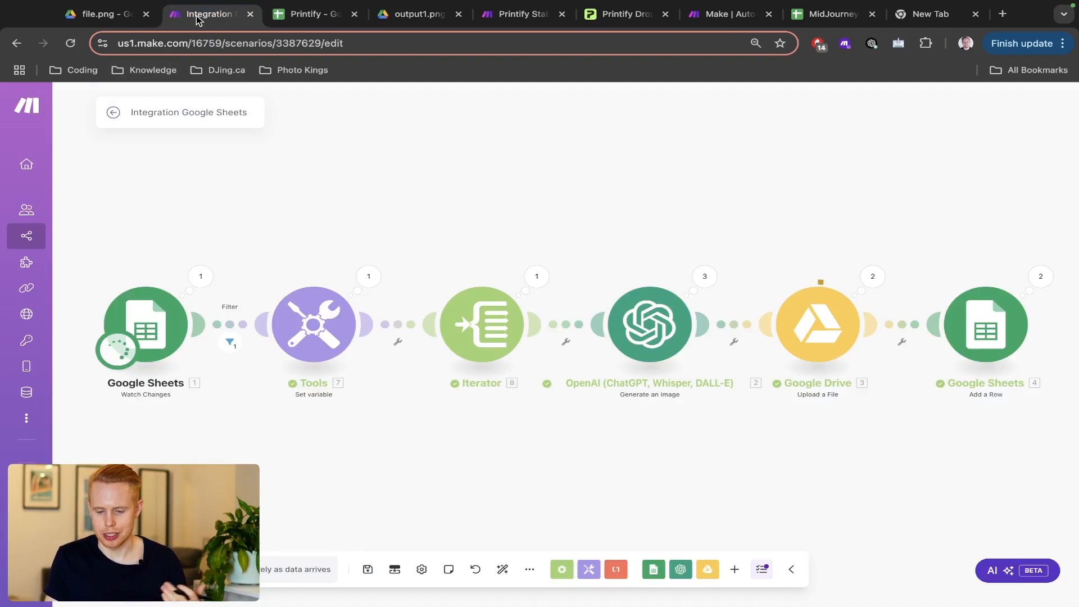
{"action": "left_click", "coordinate": [288, 22]}
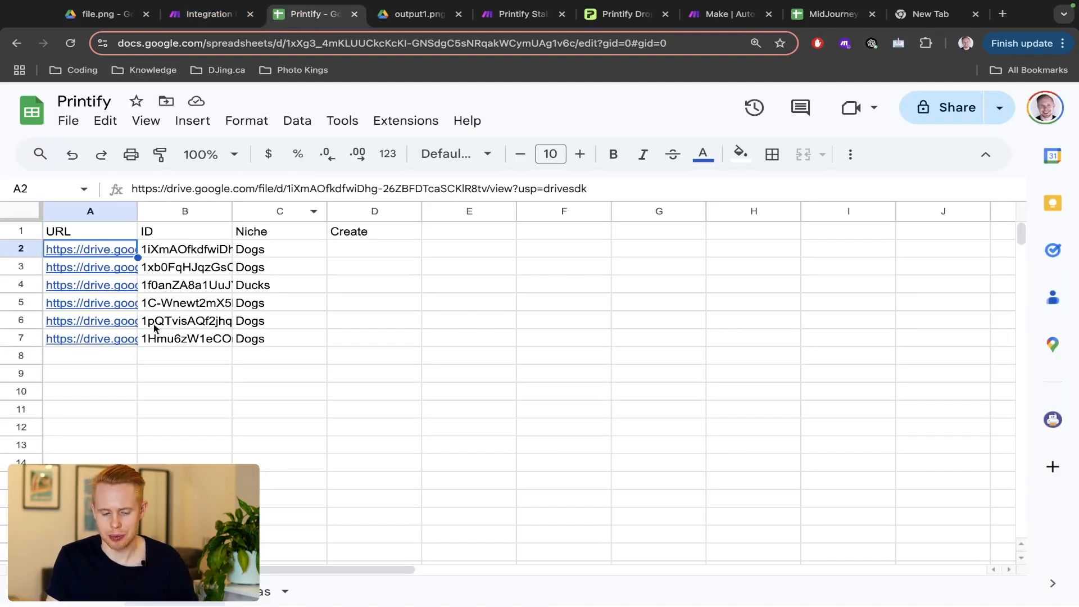
{"action": "left_click", "coordinate": [111, 321]}
{"action": "left_click", "coordinate": [123, 349]}
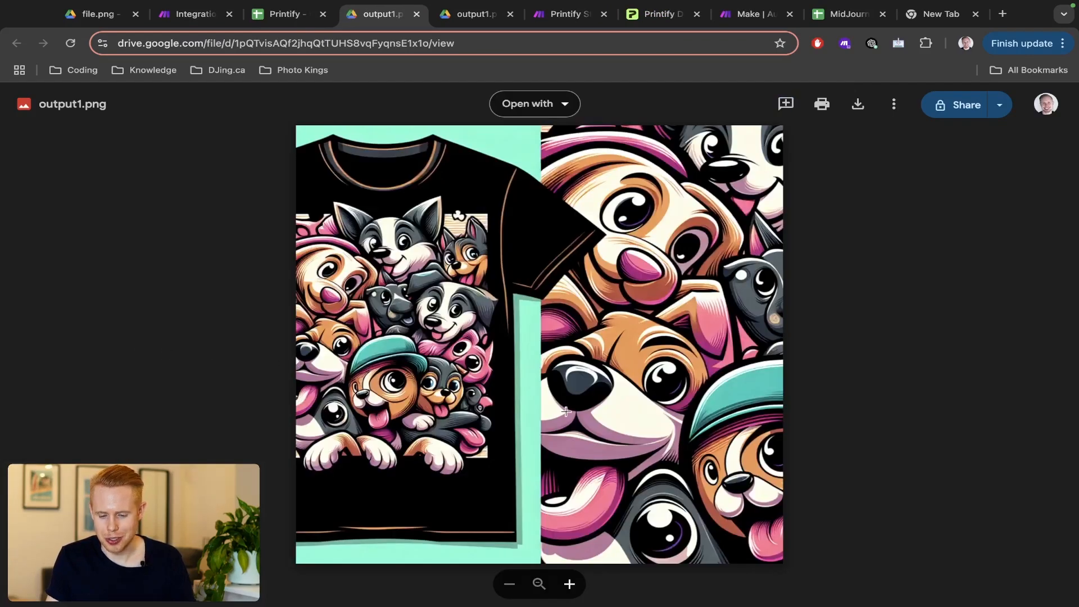
{"action": "key", "text": "ctrl+w"}
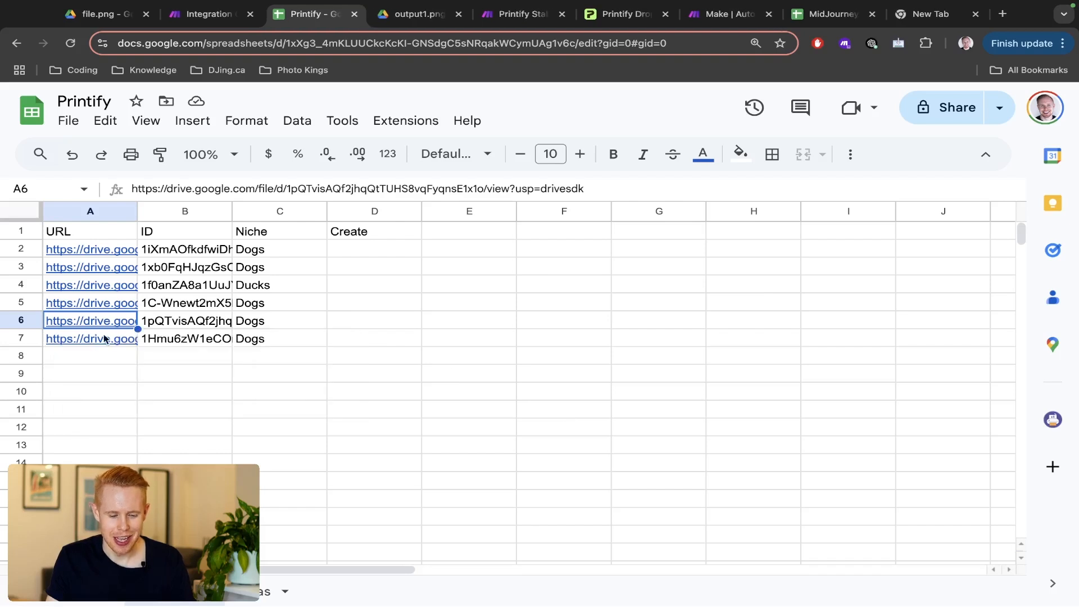
- View the generated images linked in A7 and A8
{"action": "key", "text": "Down"}
{"action": "left_click", "coordinate": [138, 371]}
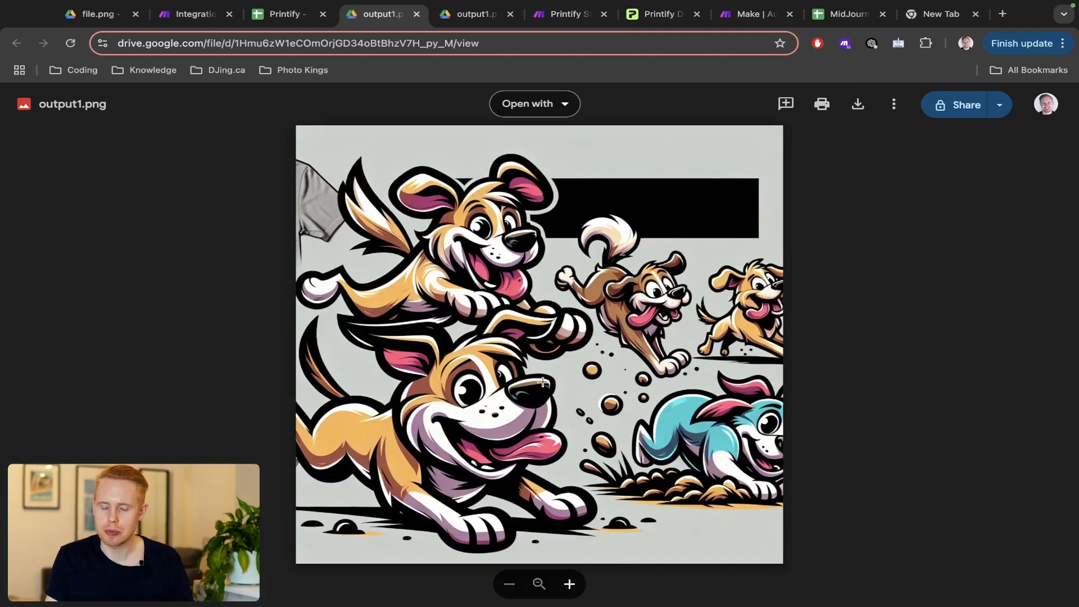
{"action": "key", "text": "super+w"}
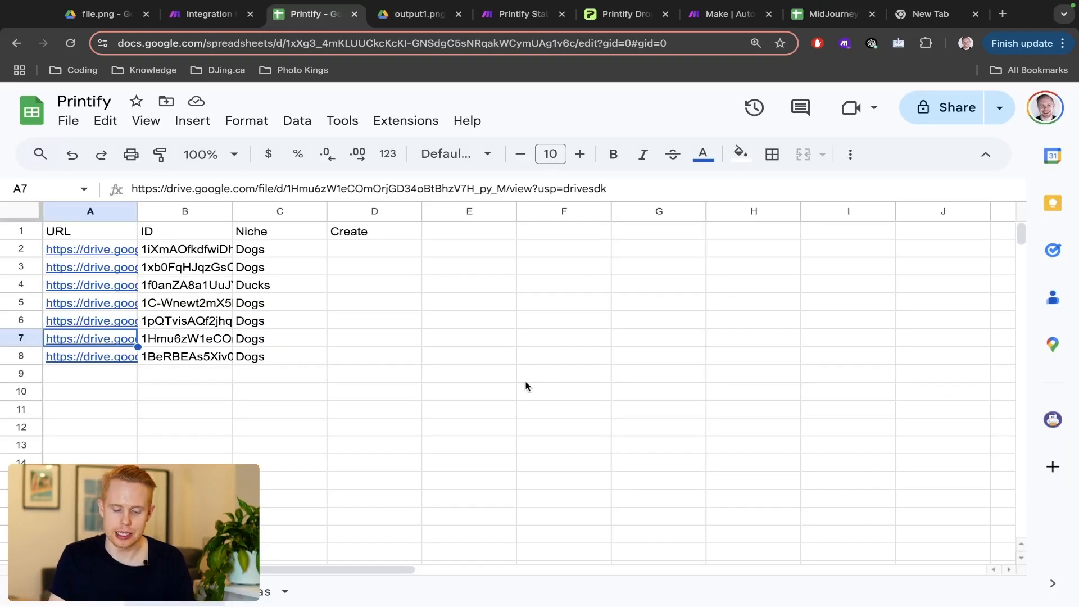
{"action": "left_click", "coordinate": [115, 356]}
{"action": "left_click", "coordinate": [138, 378]}
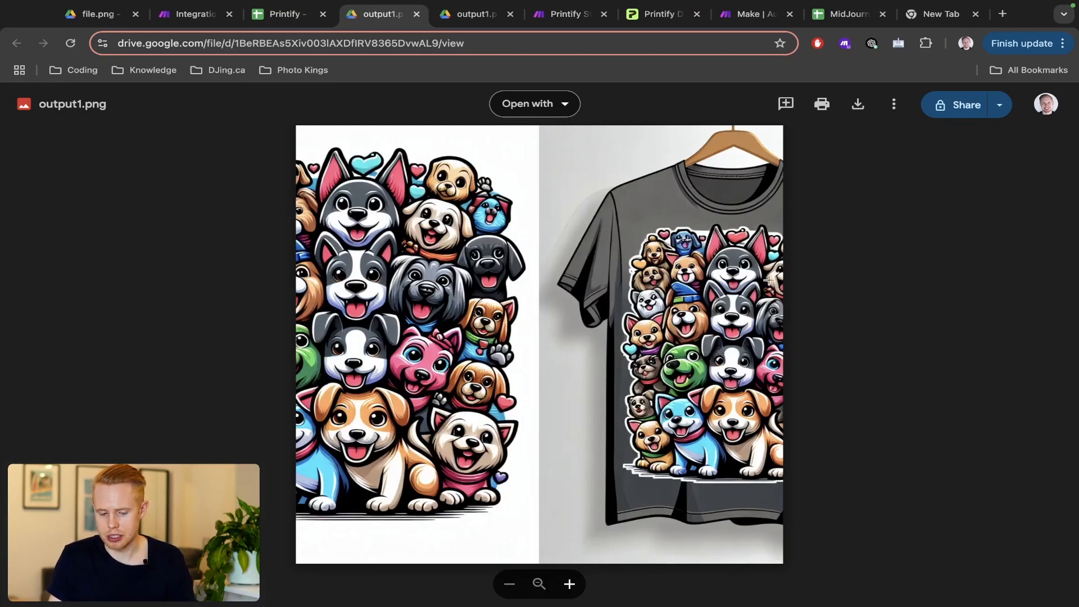
{"action": "key", "text": "super+w"}
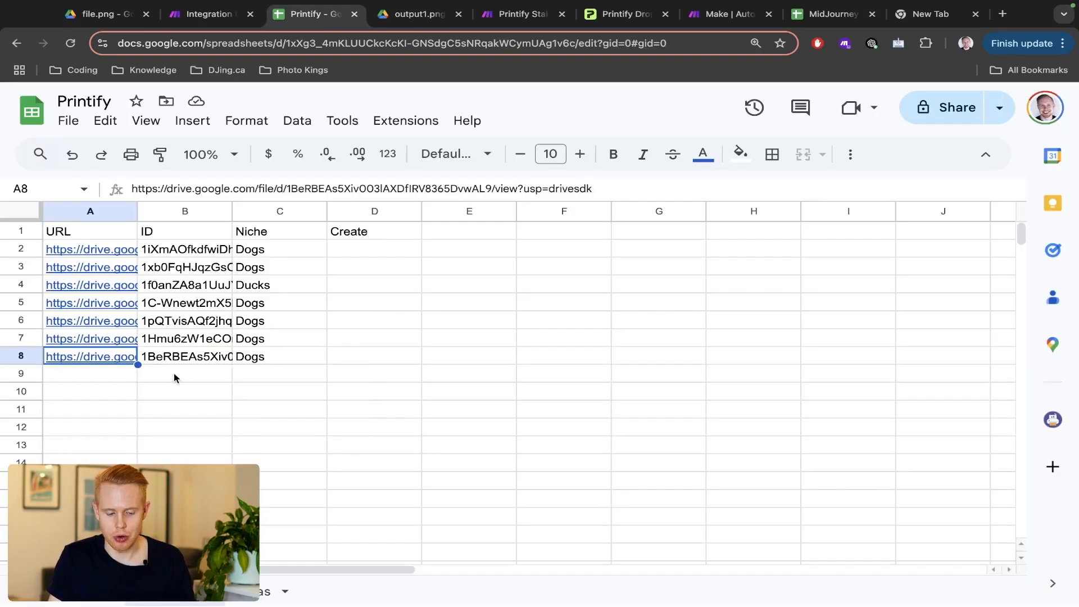
- View the images linked in A5 and A9, then go back to the Make scenario
{"action": "left_click", "coordinate": [116, 303]}
{"action": "left_click", "coordinate": [142, 325]}
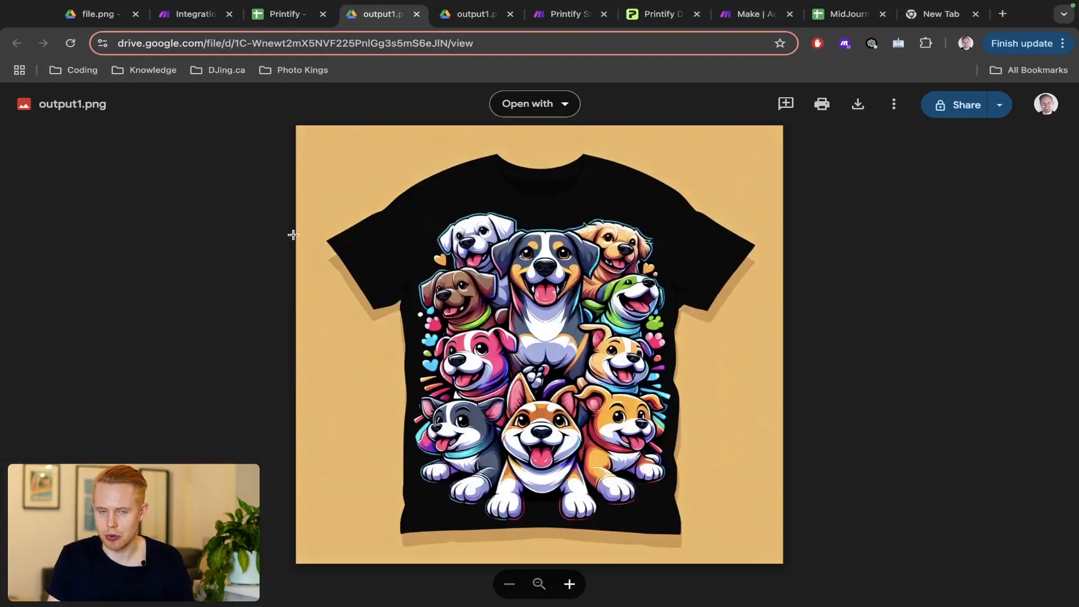
{"action": "key", "text": "super+w"}
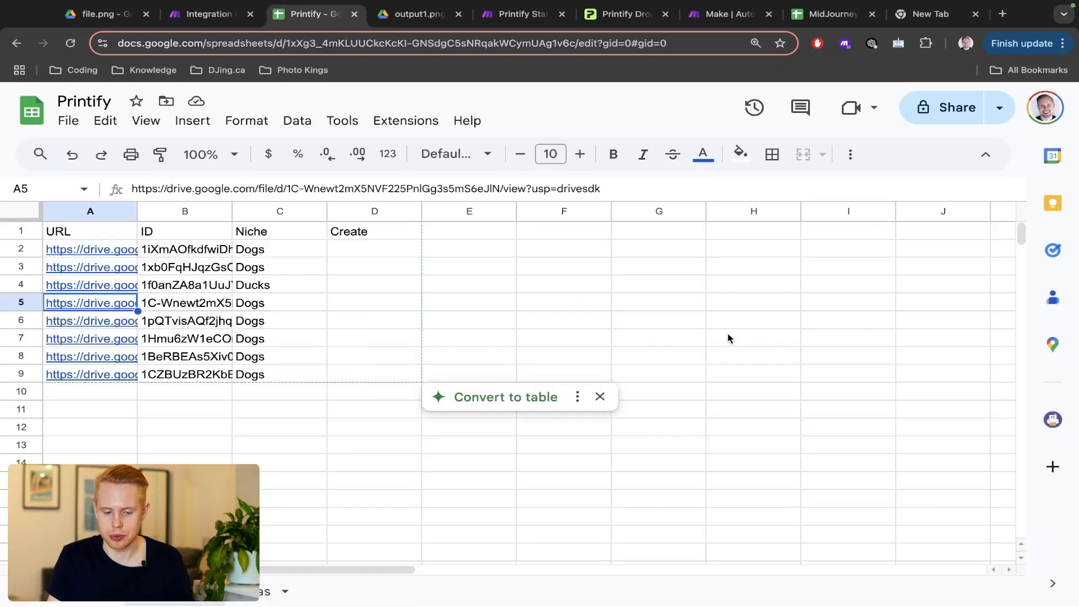
{"action": "left_click", "coordinate": [77, 374]}
{"action": "left_click", "coordinate": [137, 402]}
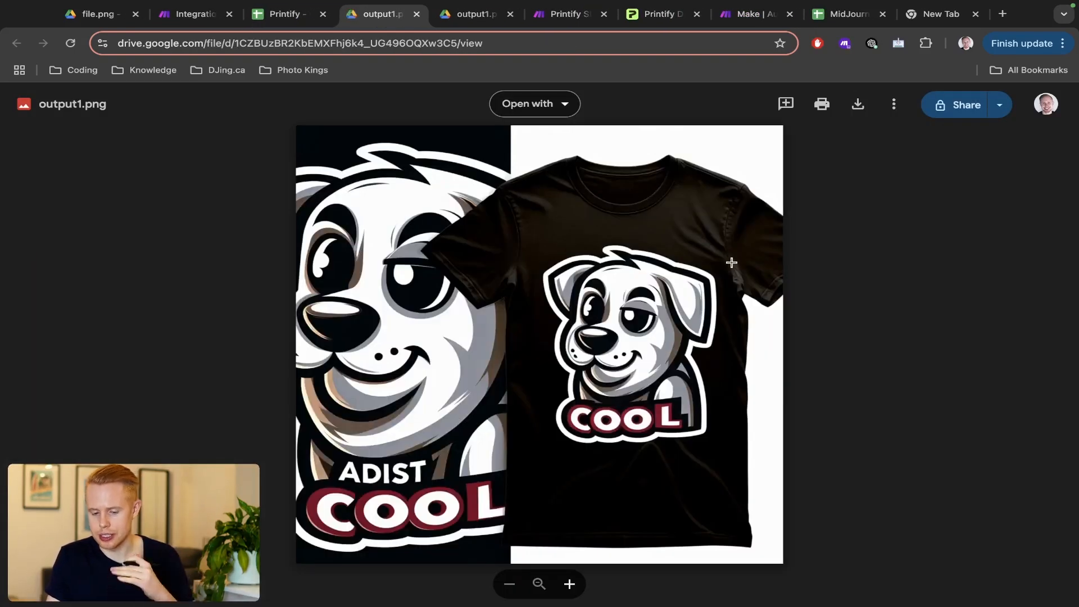
{"action": "key", "text": "super+w"}
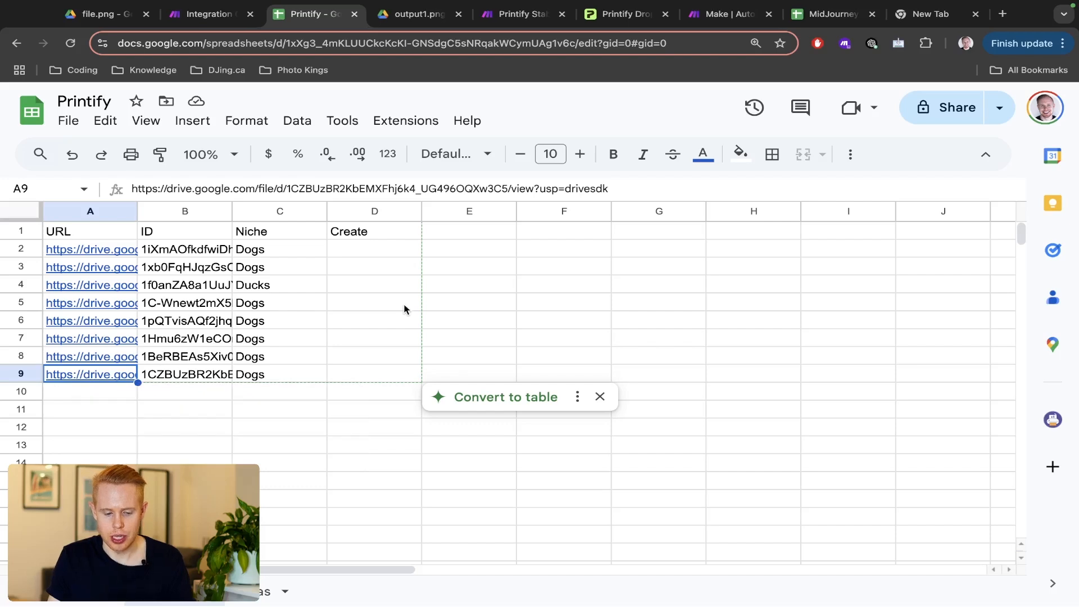
{"action": "key", "text": "ctrl+Tab"}
{"action": "key", "text": "ctrl+shift+Tab"}
{"action": "key", "text": "ctrl+shift+Tab"}
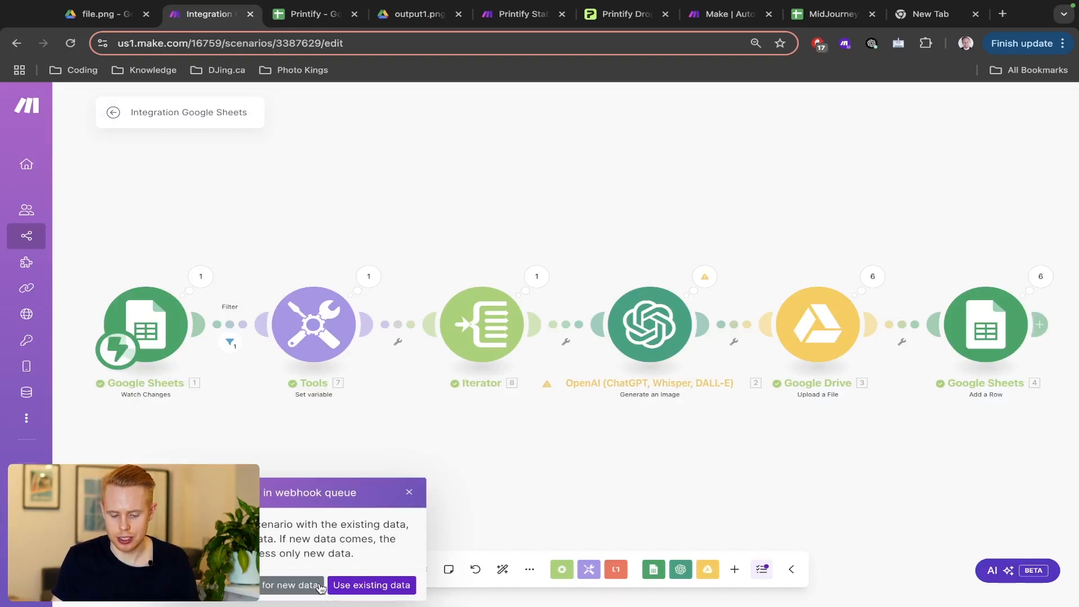
- Rewrite the prompt ending to request only the design, no t-shirt, on a transparent background
{"action": "left_click", "coordinate": [409, 493]}
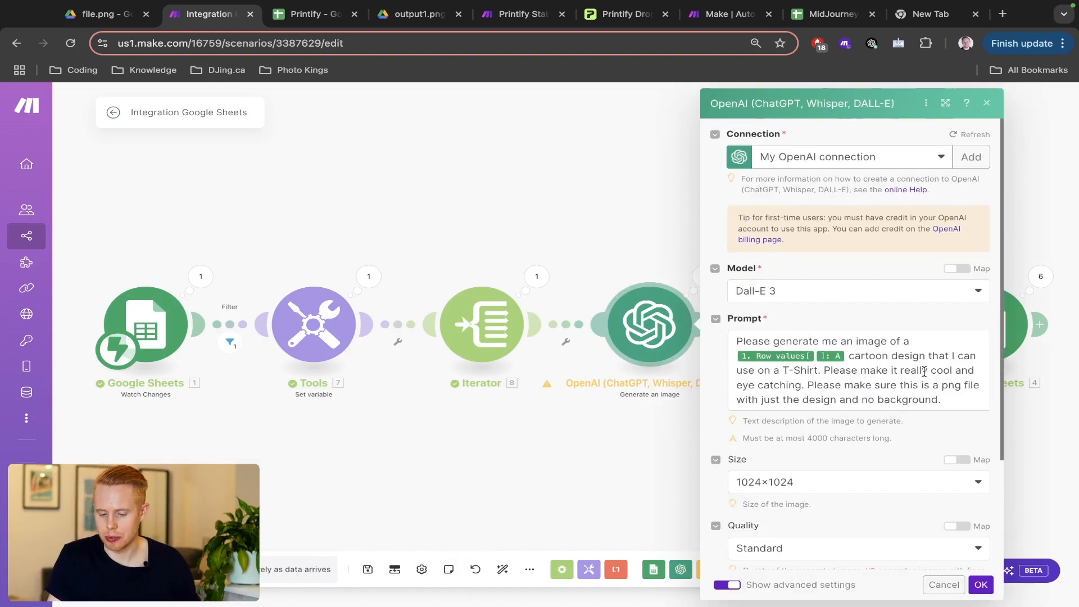
{"action": "scroll", "coordinate": [963, 434], "scroll_direction": "up", "scroll_amount": 5}
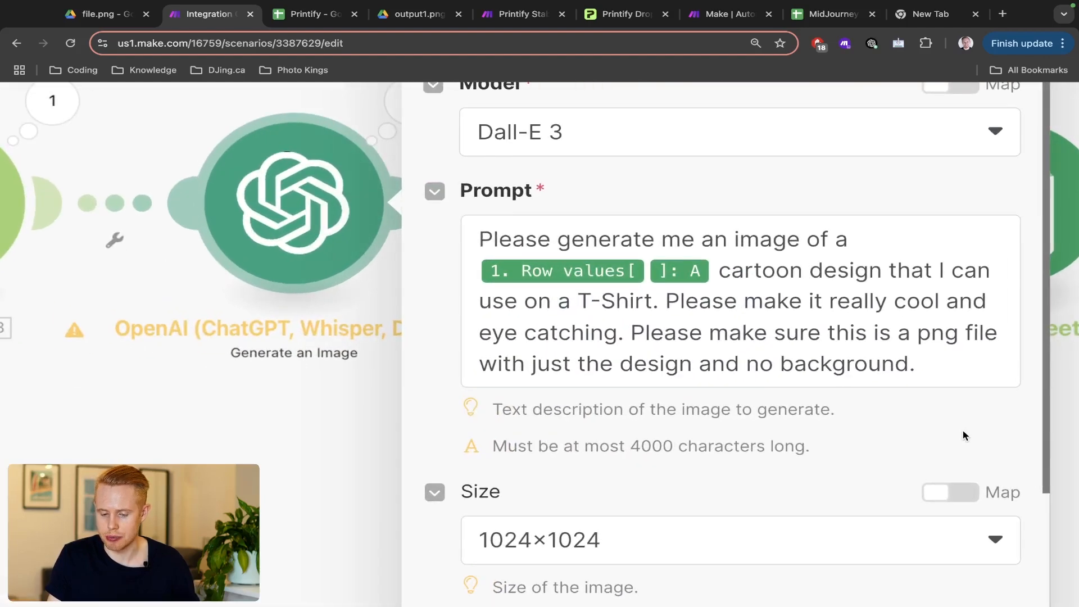
{"action": "scroll", "coordinate": [962, 434], "scroll_direction": "right", "scroll_amount": 2}
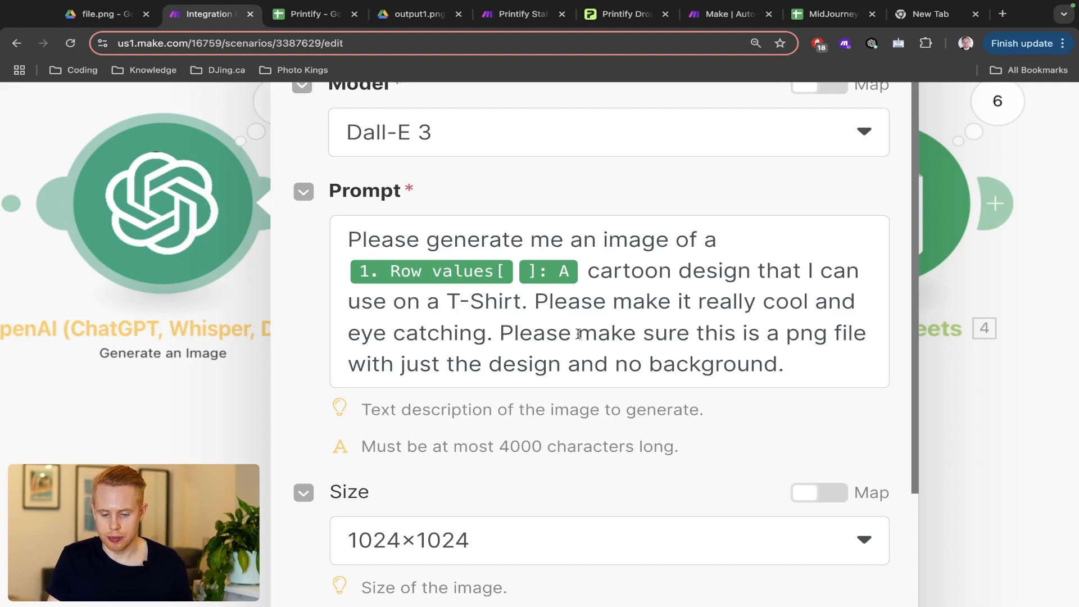
{"action": "left_click_drag", "start_coordinate": [579, 334], "coordinate": [789, 367]}
{"action": "type", "text": "ol and eye catching. P"}
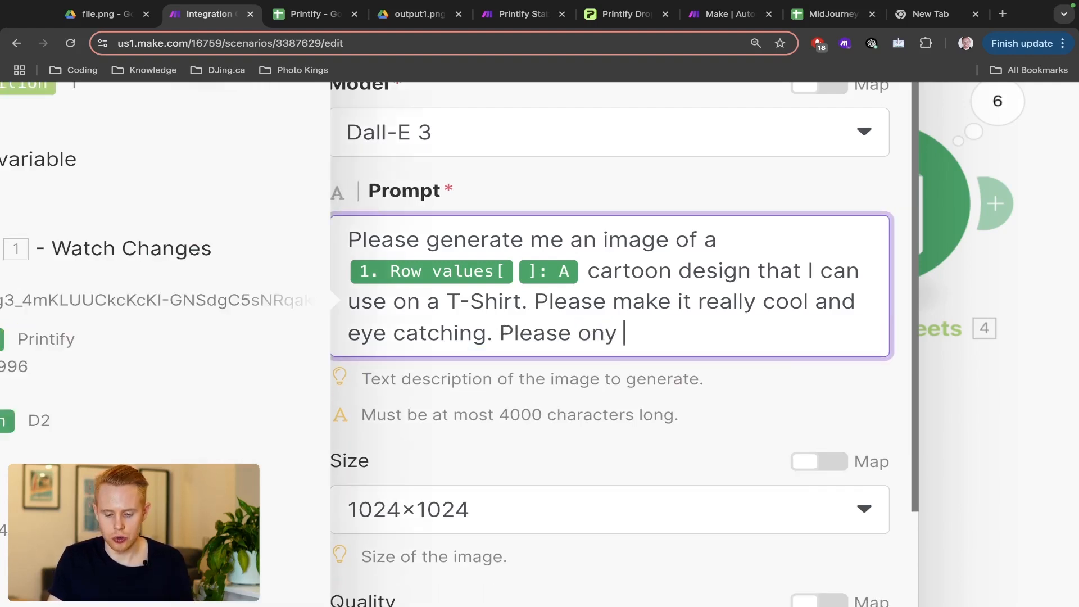
{"action": "type", "text": "lease only include a "}
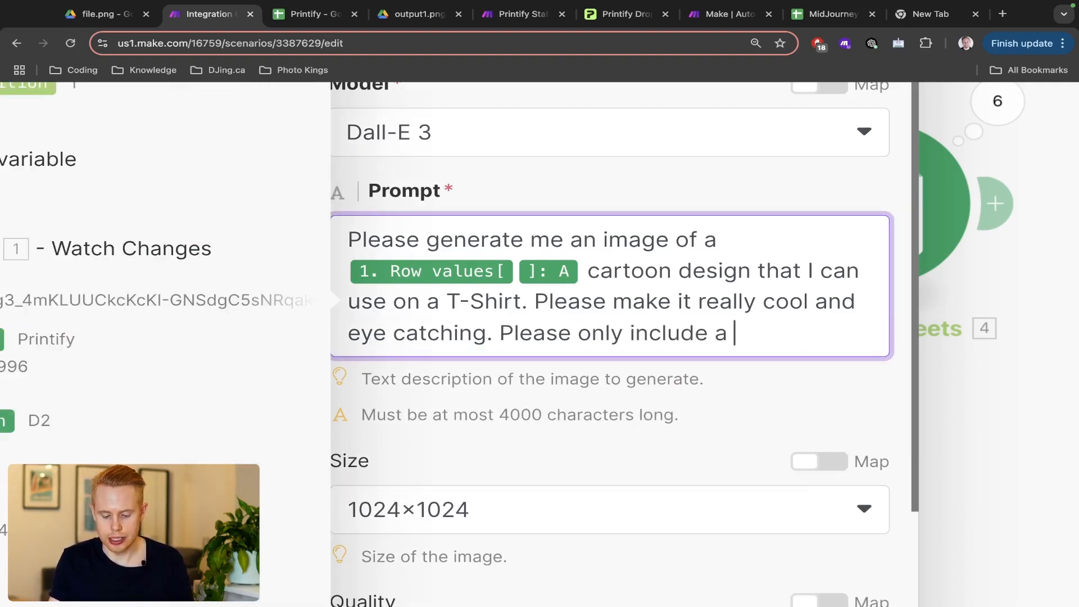
{"action": "type", "text": "design,"}
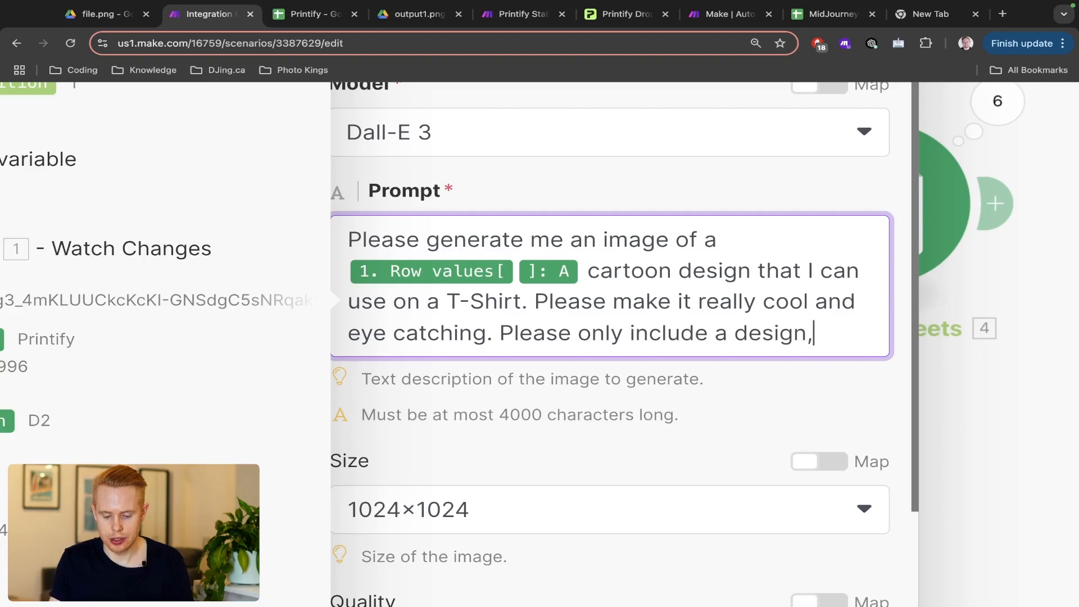
{"action": "type", "text": " do not include "}
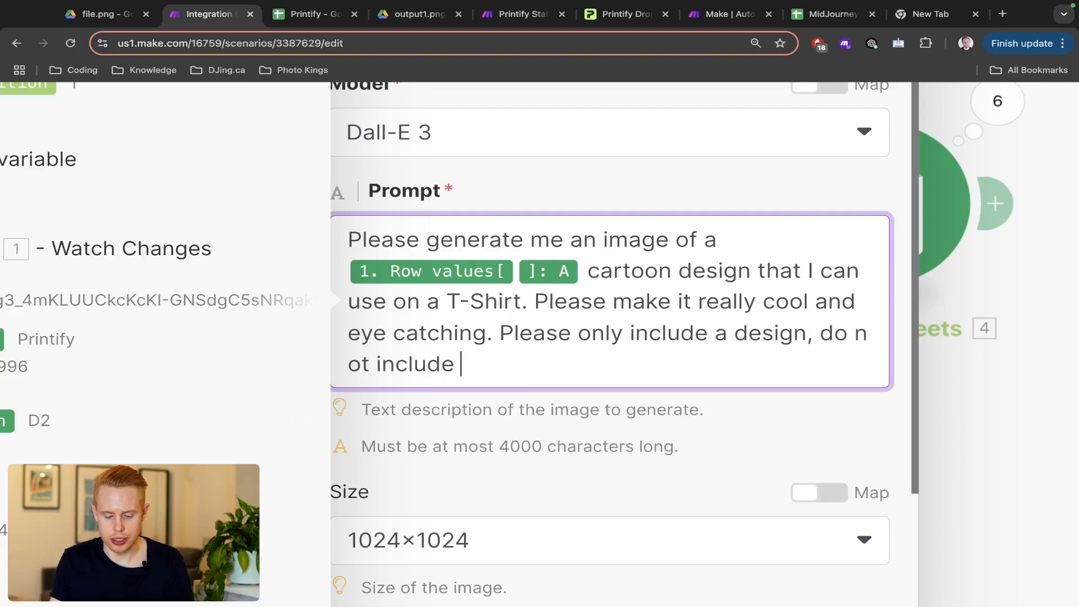
{"action": "type", "text": "the t-shirt or a"}
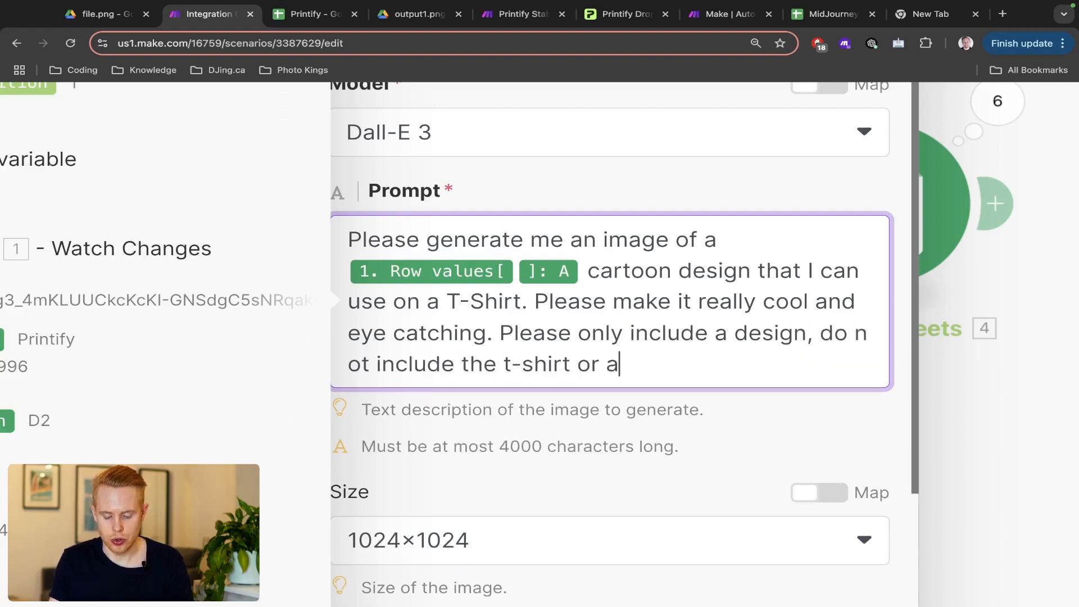
{"action": "type", "text": "nything else. It sho"}
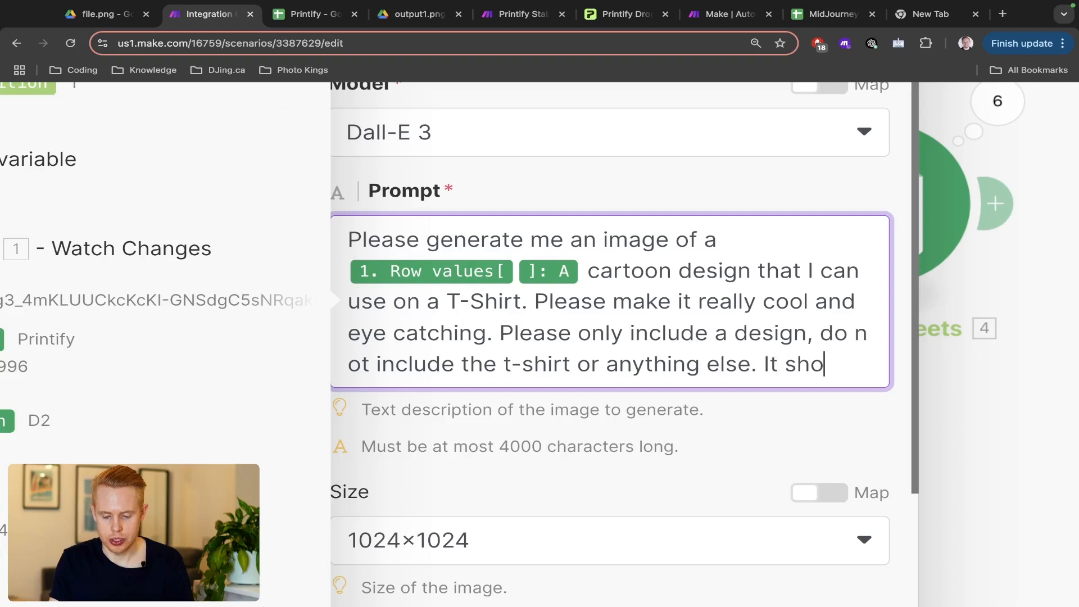
{"action": "type", "text": "uld be a plain"}
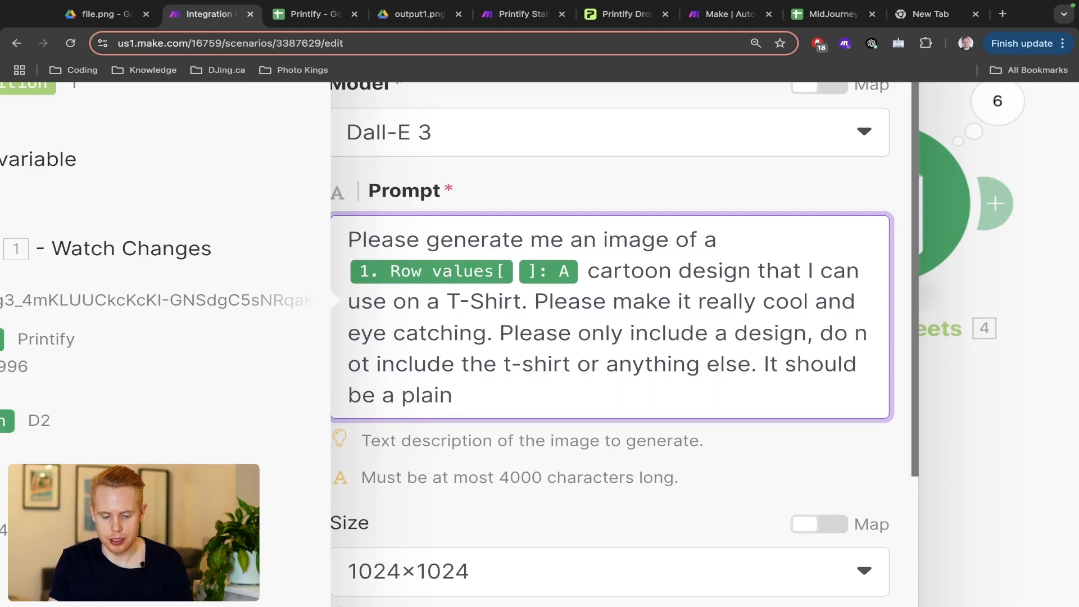
{"action": "key", "text": "BackSpace"}
{"action": "key", "text": "BackSpace"}
{"action": "key", "text": "BackSpace"}
{"action": "key", "text": "BackSpace"}
{"action": "key", "text": "BackSpace"}
{"action": "type", "text": "white backgrou"}
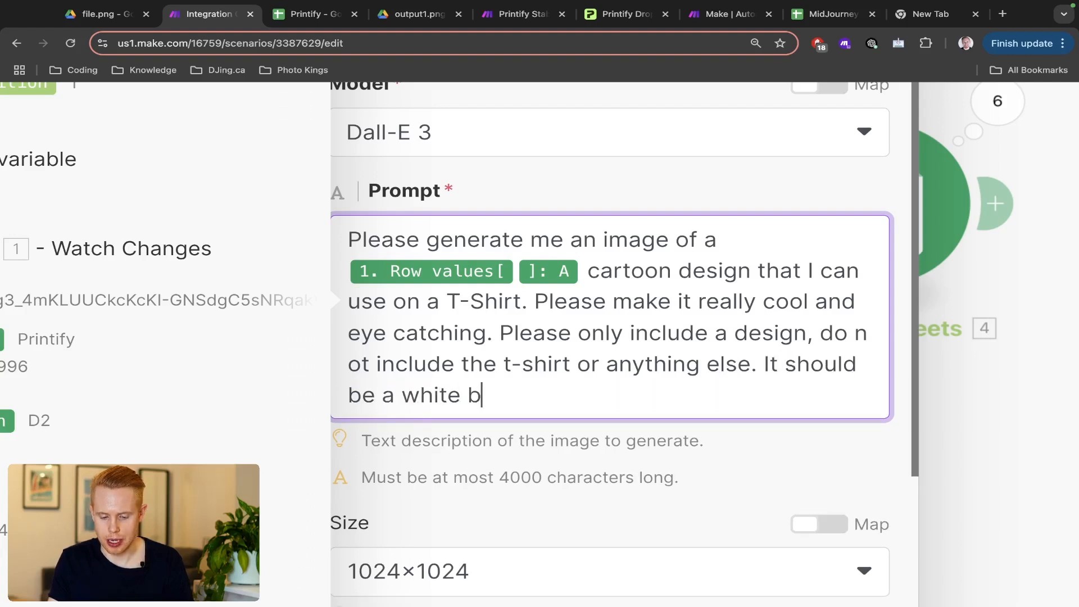
{"action": "key", "text": "BackSpace"}
{"action": "key", "text": "BackSpace"}
{"action": "key", "text": "BackSpace"}
{"action": "key", "text": "BackSpace"}
{"action": "key", "text": "BackSpace"}
{"action": "key", "text": "BackSpace"}
{"action": "key", "text": "BackSpace"}
{"action": "key", "text": "BackSpace"}
{"action": "key", "text": "BackSpace"}
{"action": "key", "text": "BackSpace"}
{"action": "key", "text": "BackSpace"}
{"action": "key", "text": "BackSpace"}
{"action": "key", "text": "BackSpace"}
{"action": "key", "text": "BackSpace"}
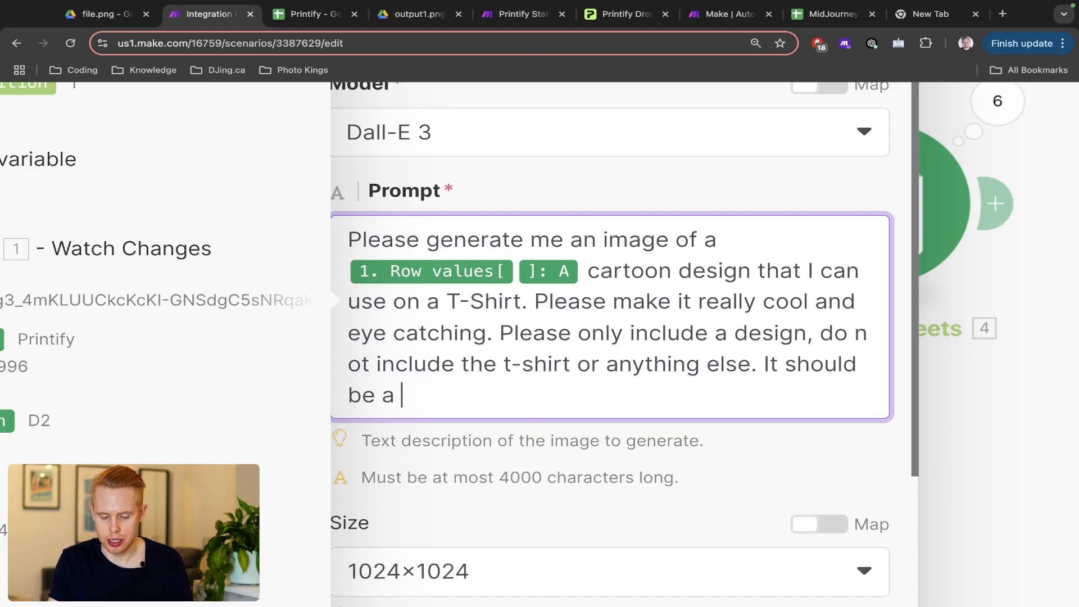
{"action": "type", "text": "tran"}
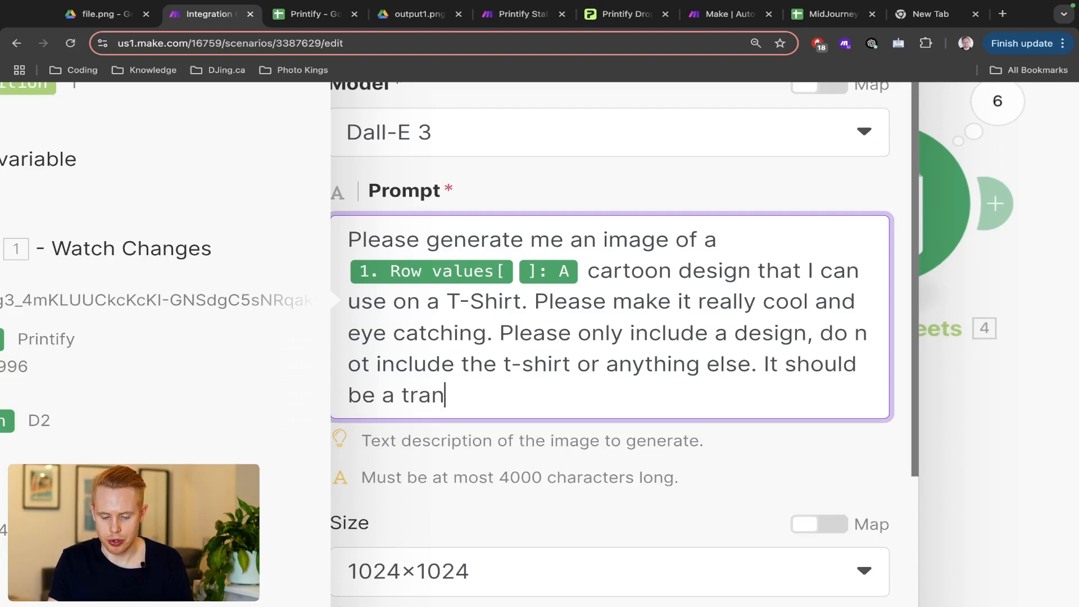
{"action": "type", "text": "sparent background"}
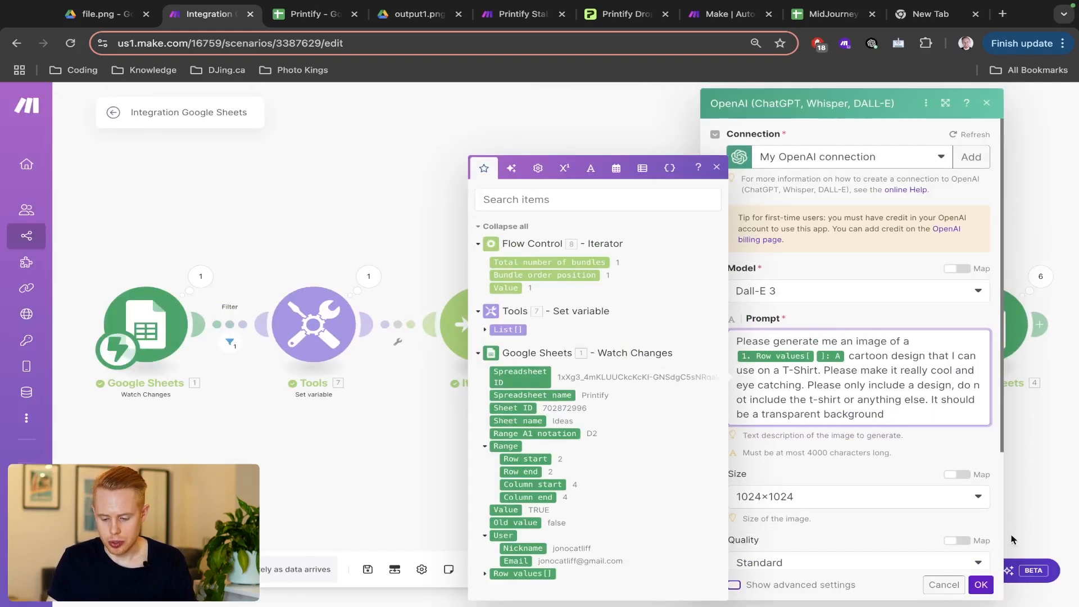
- Close the OpenAI module settings, save the scenario, and open it in a second tab
{"action": "left_click", "coordinate": [982, 584]}
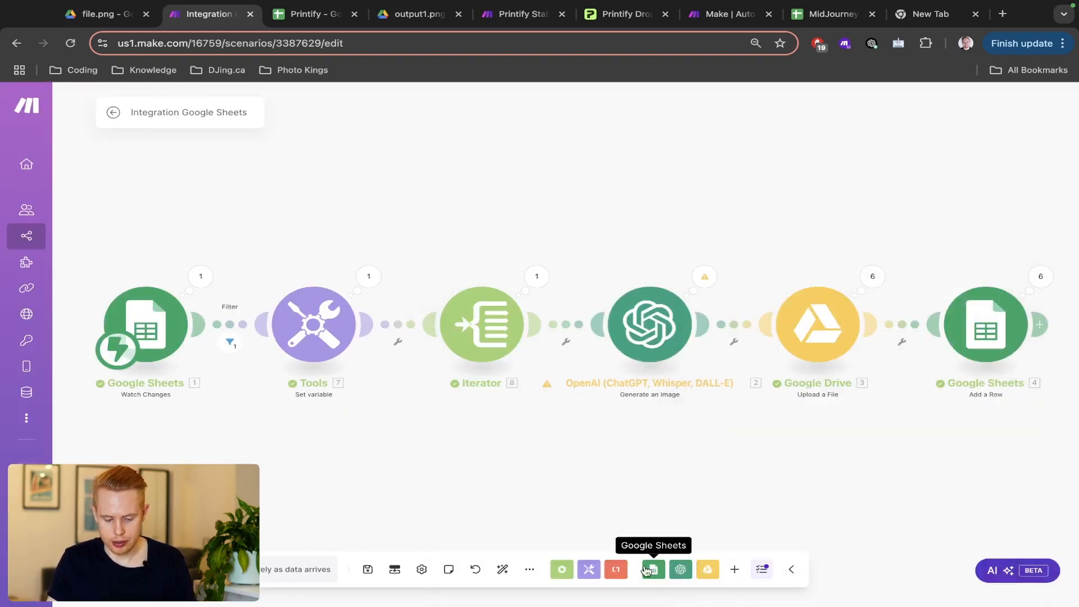
{"action": "key", "text": "ctrl+s"}
{"action": "key", "text": "super+l"}
{"action": "key", "text": "super+Return"}
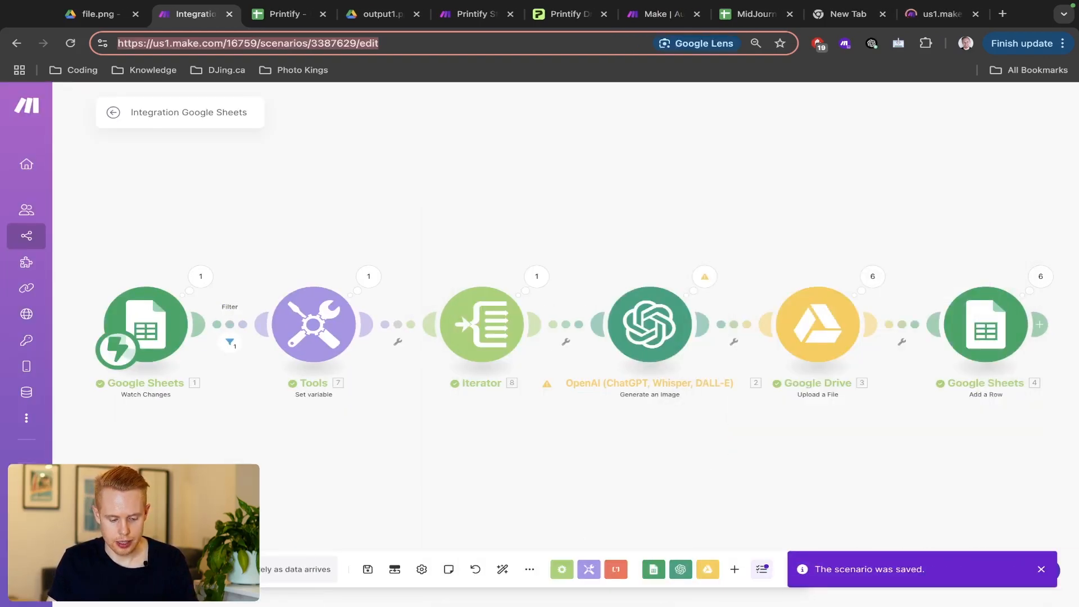
- Run the scenario once on existing data, then start another run waiting for new data
{"action": "left_click", "coordinate": [133, 569]}
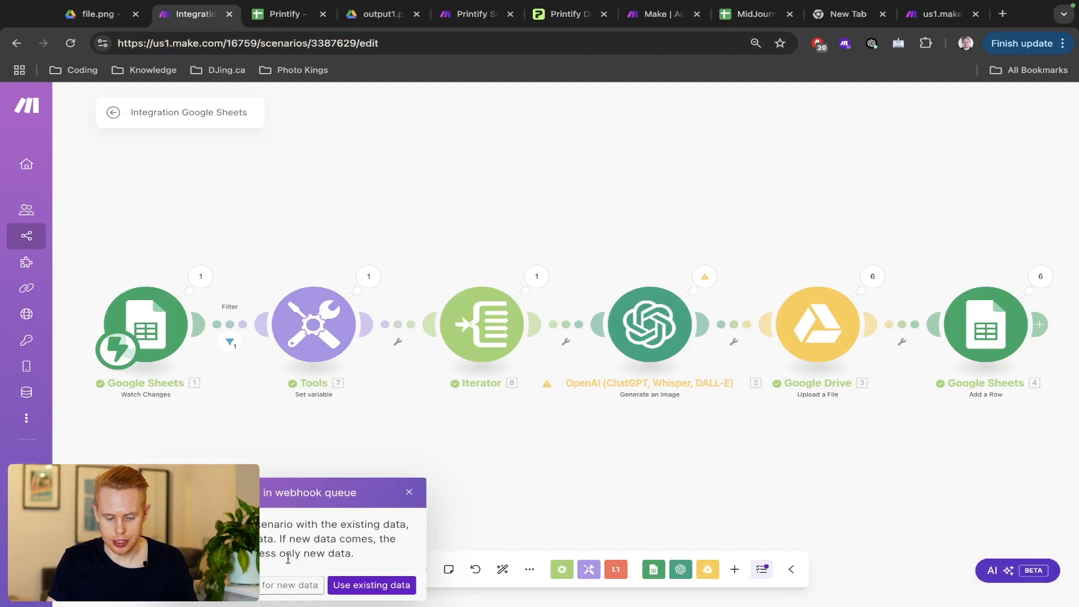
{"action": "left_click", "coordinate": [345, 585]}
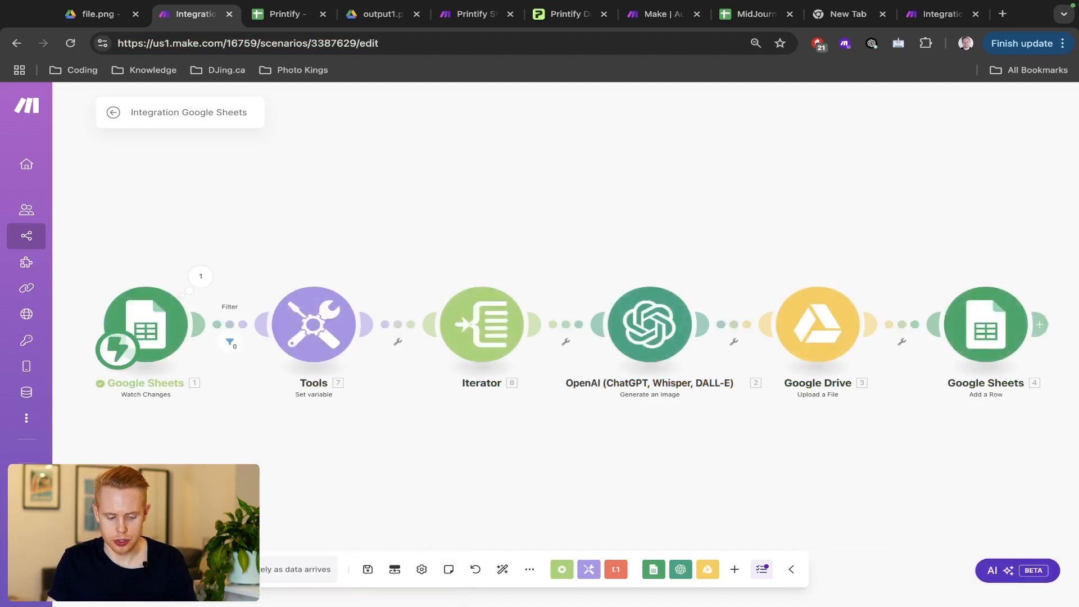
{"action": "left_click", "coordinate": [134, 569]}
{"action": "left_click", "coordinate": [282, 585]}
- Tick the Create box in D5 for Elephants on the Image Ideas sheet
{"action": "key", "text": "ctrl+Tab"}
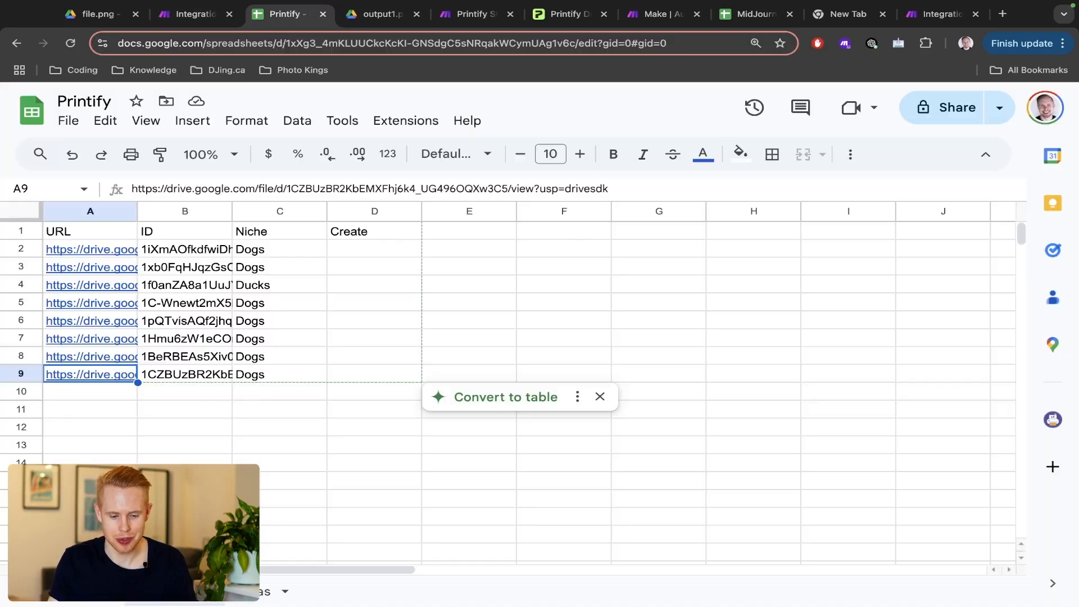
{"action": "left_click", "coordinate": [249, 591]}
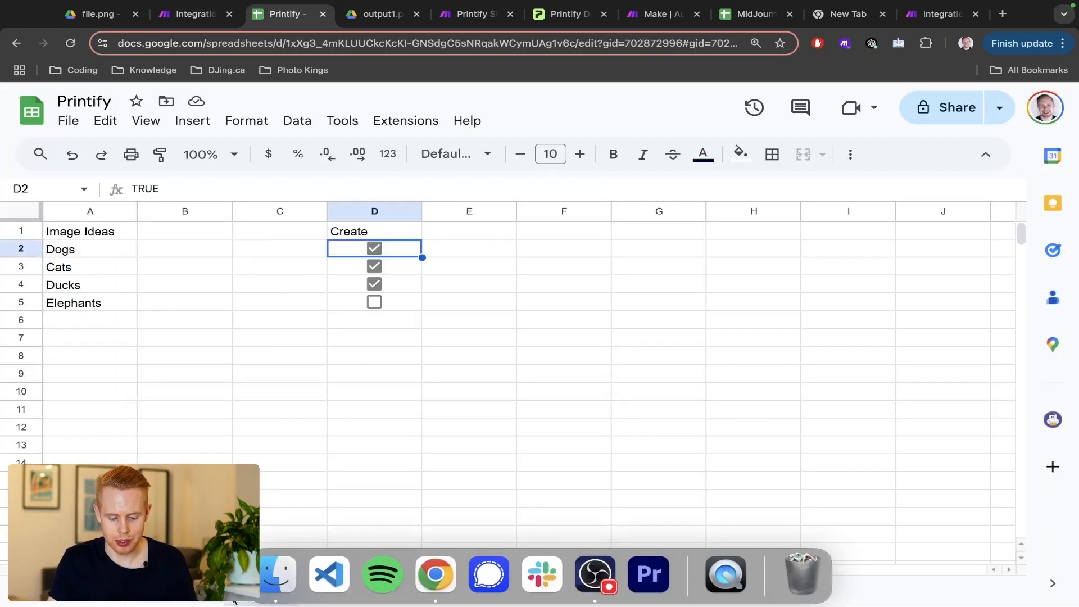
{"action": "left_click", "coordinate": [375, 302]}
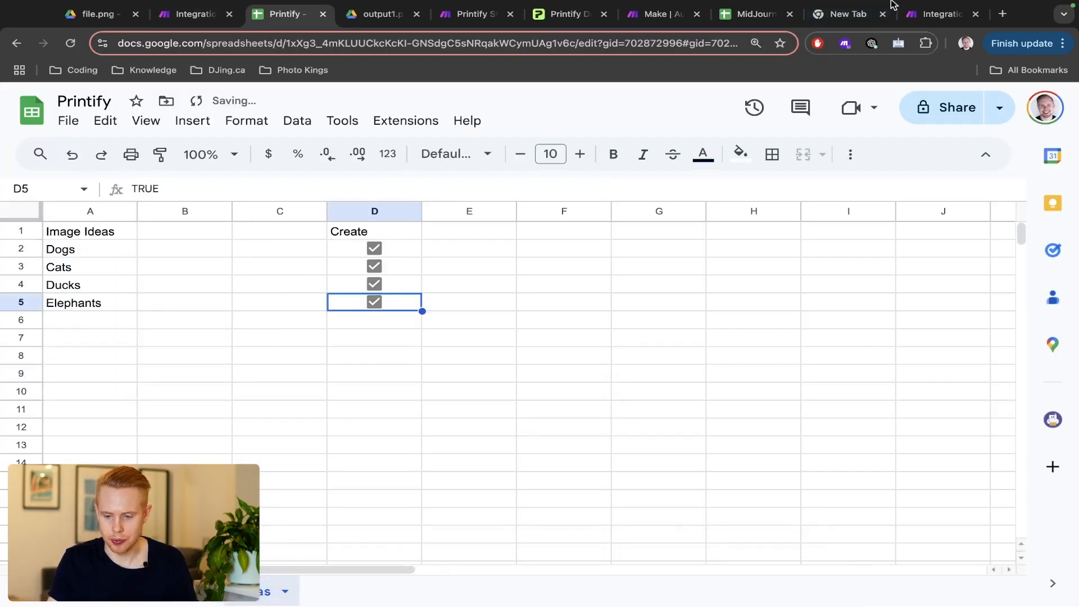
- Move the duplicated scenario tab to third place and show Make's All scenarios list
{"action": "left_click", "coordinate": [921, 37]}
{"action": "left_click_drag", "start_coordinate": [922, 37], "coordinate": [269, 32]}
{"action": "left_click", "coordinate": [35, 240]}
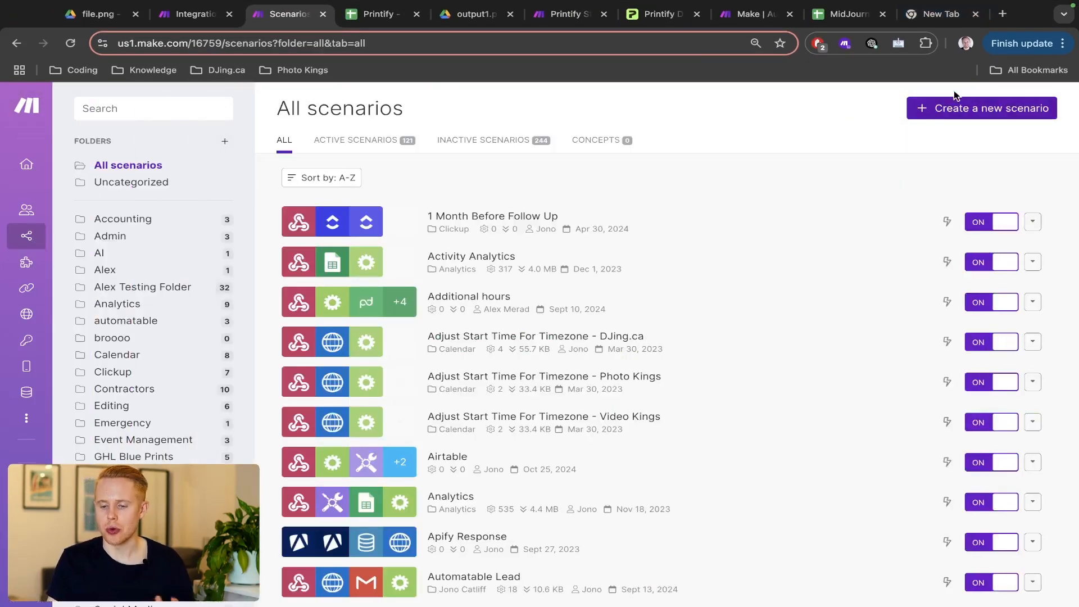
- Create a new blank scenario in its own browser tab
{"action": "left_click", "coordinate": [944, 107]}
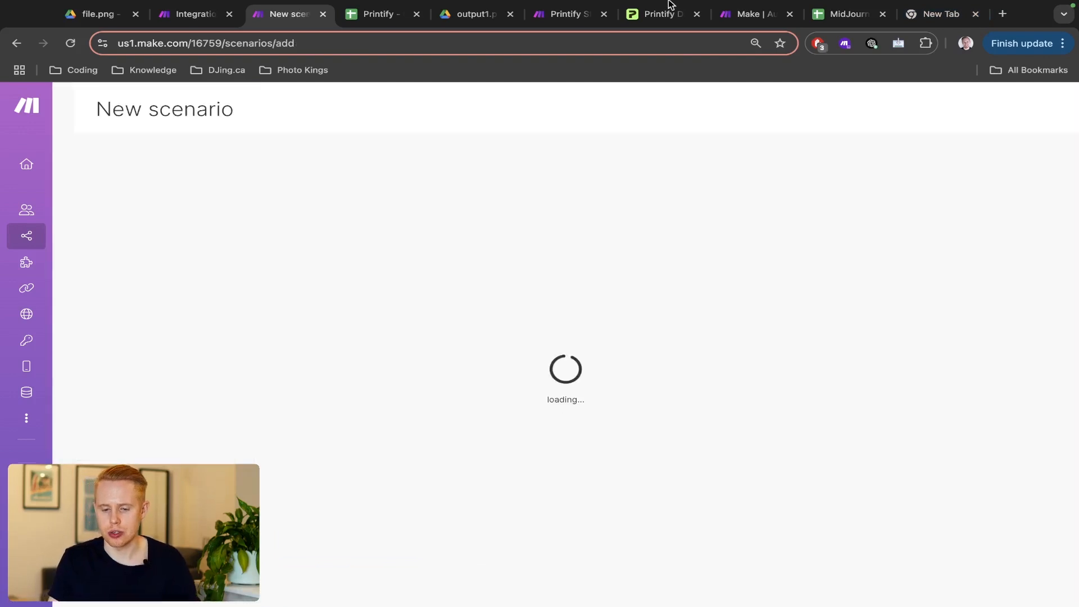
{"action": "left_click", "coordinate": [648, 21]}
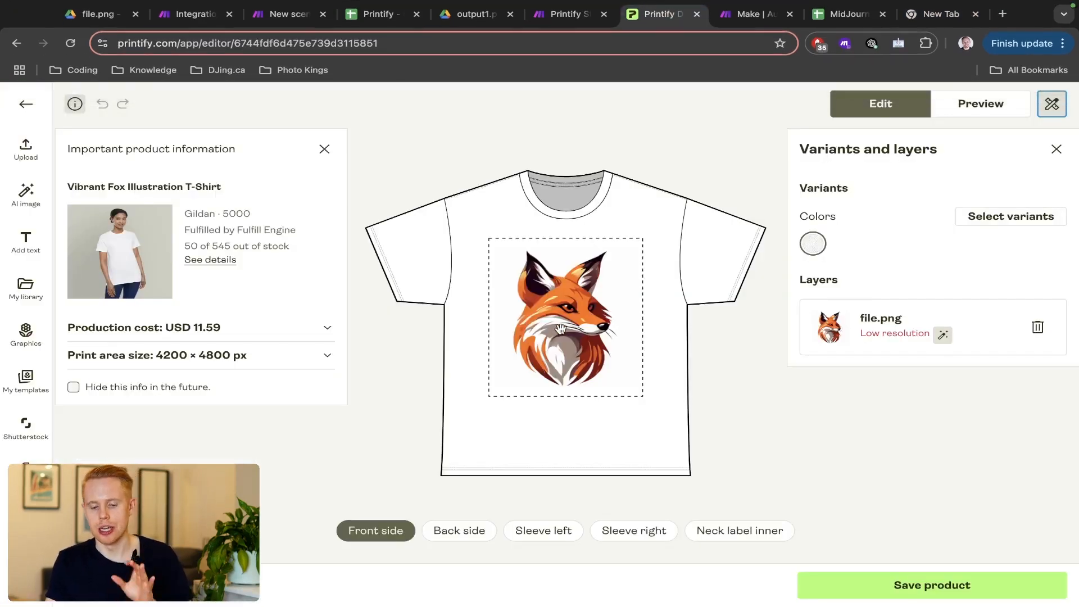
{"action": "left_click", "coordinate": [286, 14]}
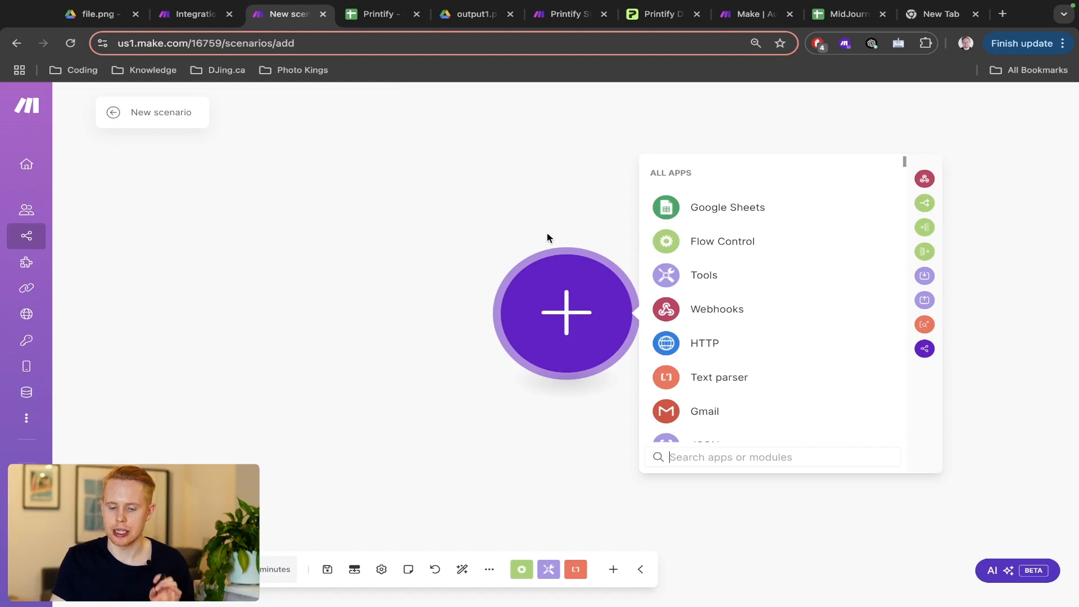
- Confirm the integration run passed all six modules through Add a Row, then return to the Printify spreadsheet
{"action": "left_click", "coordinate": [186, 16]}
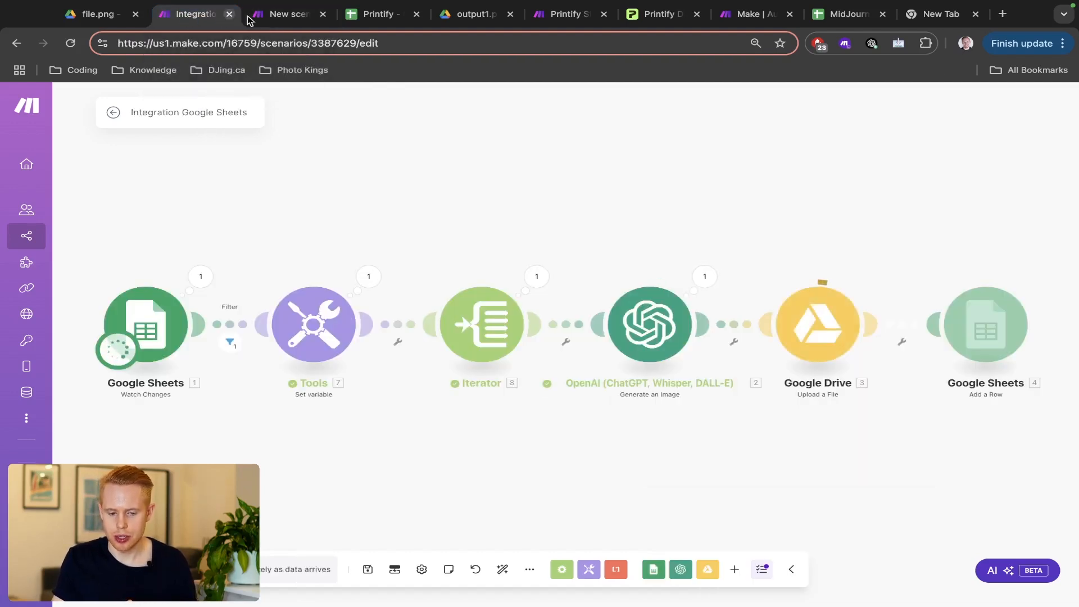
{"action": "left_click", "coordinate": [286, 16]}
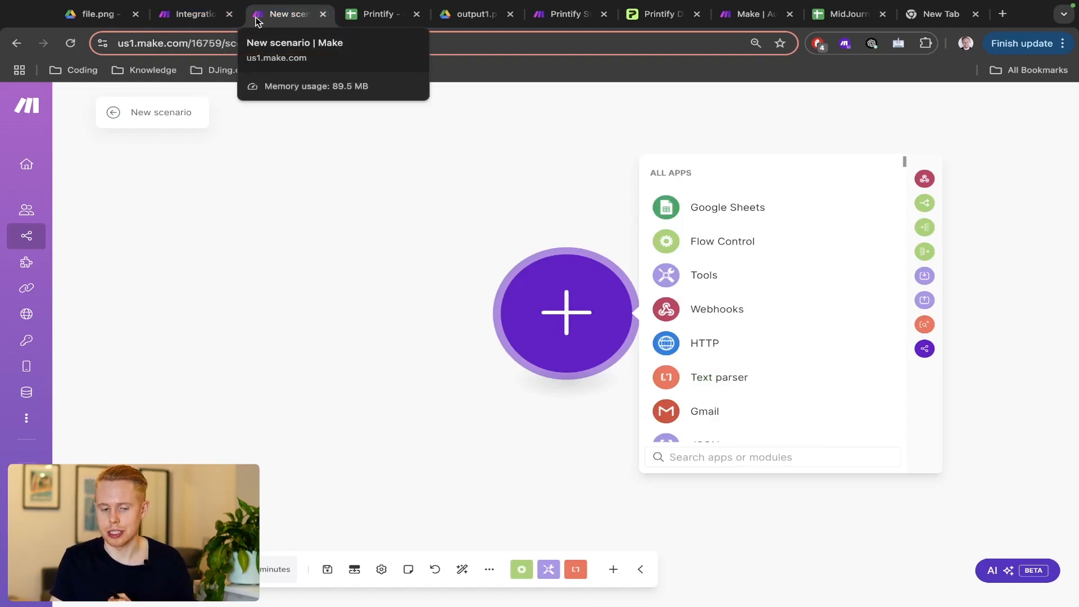
{"action": "left_click", "coordinate": [179, 22]}
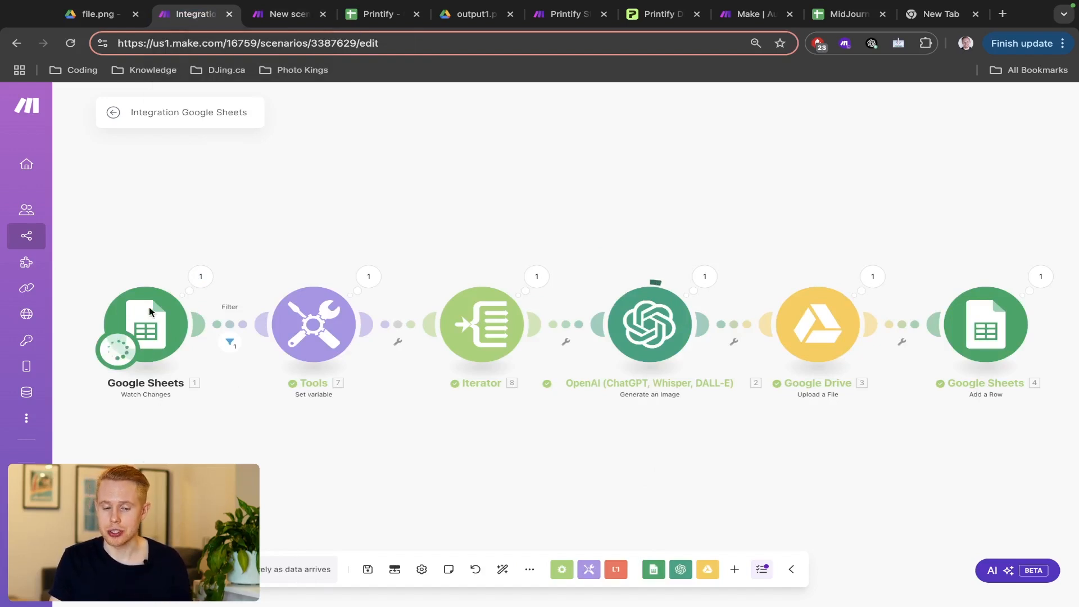
{"action": "key", "text": "super+4"}
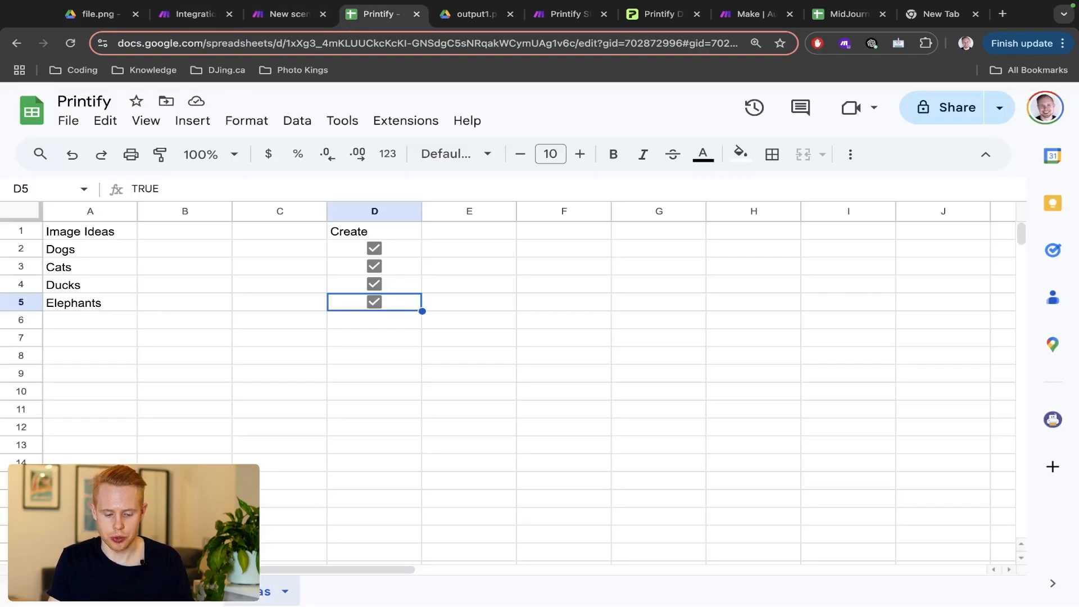
- Check the second Elephants entry in row 12 of the first sheet, then return to Make
{"action": "left_click", "coordinate": [169, 599]}
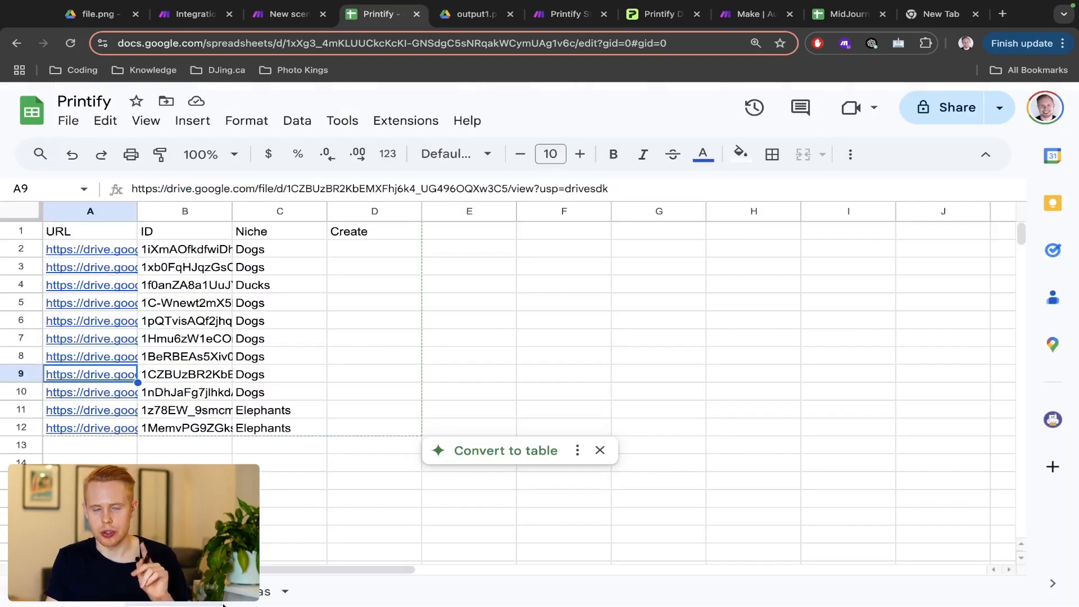
{"action": "key", "text": "ctrl+shift+Tab"}
{"action": "key", "text": "ctrl+shift+Tab"}
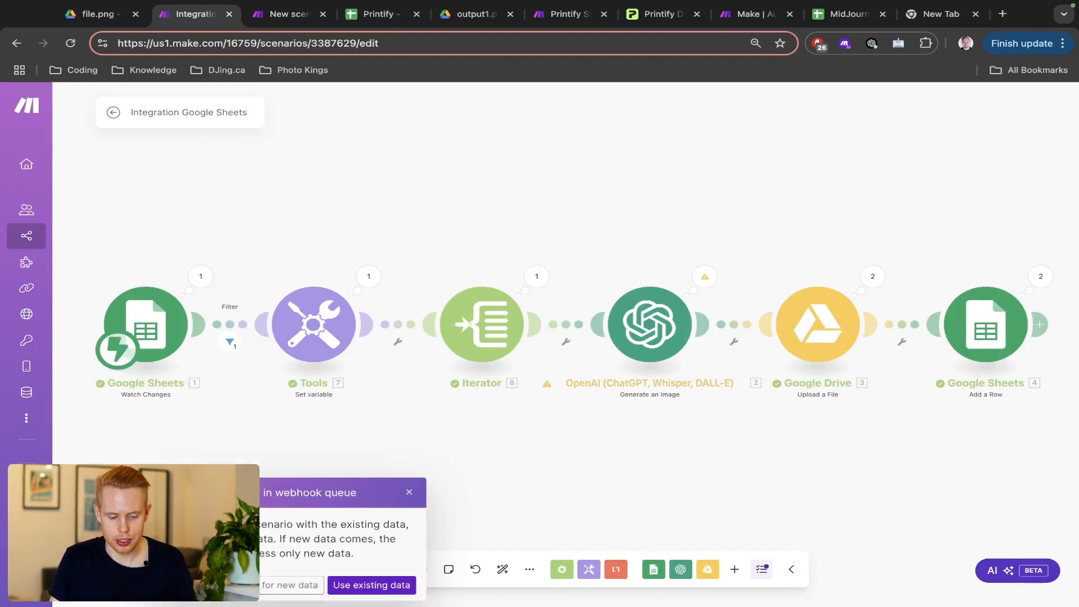
- Insert a Flow Control Router after the Google Sheets trigger and auto-align the layout
{"action": "left_click", "coordinate": [407, 493]}
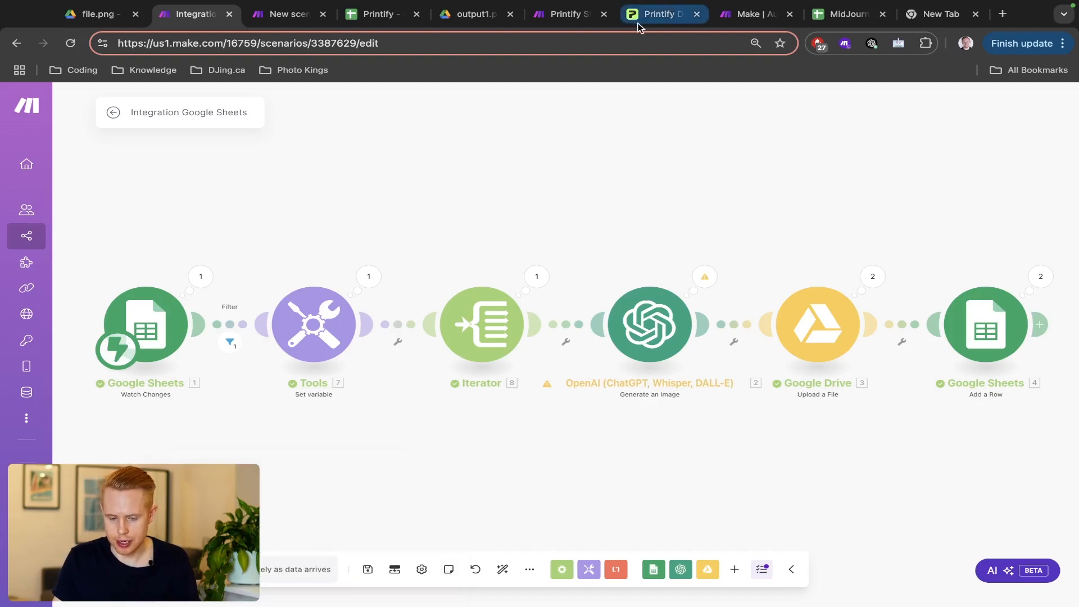
{"action": "left_click_drag", "start_coordinate": [638, 23], "coordinate": [275, 23]}
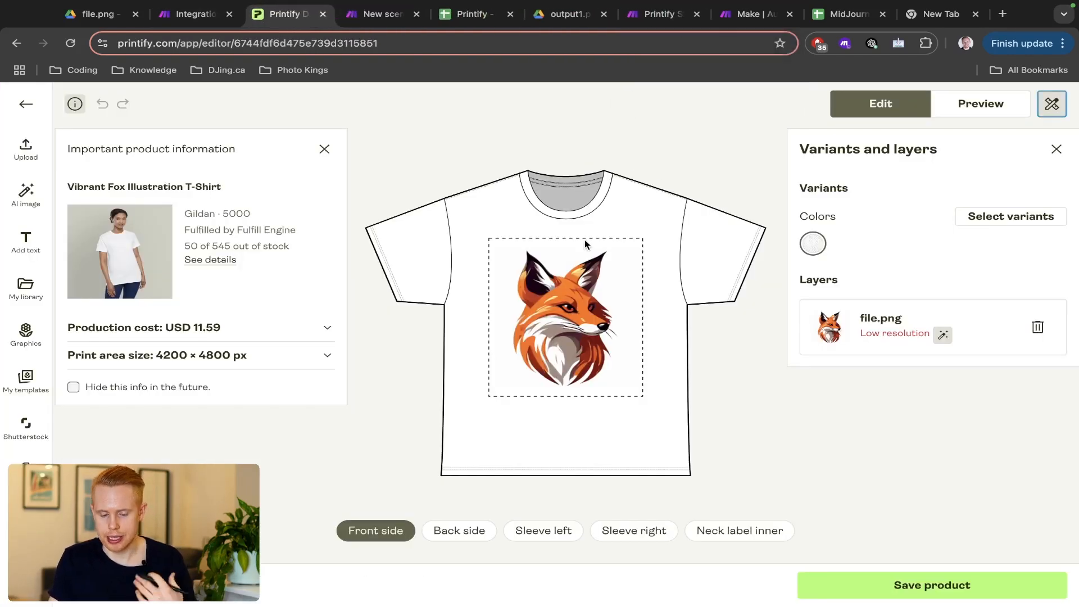
{"action": "key", "text": "ctrl+shift+Tab"}
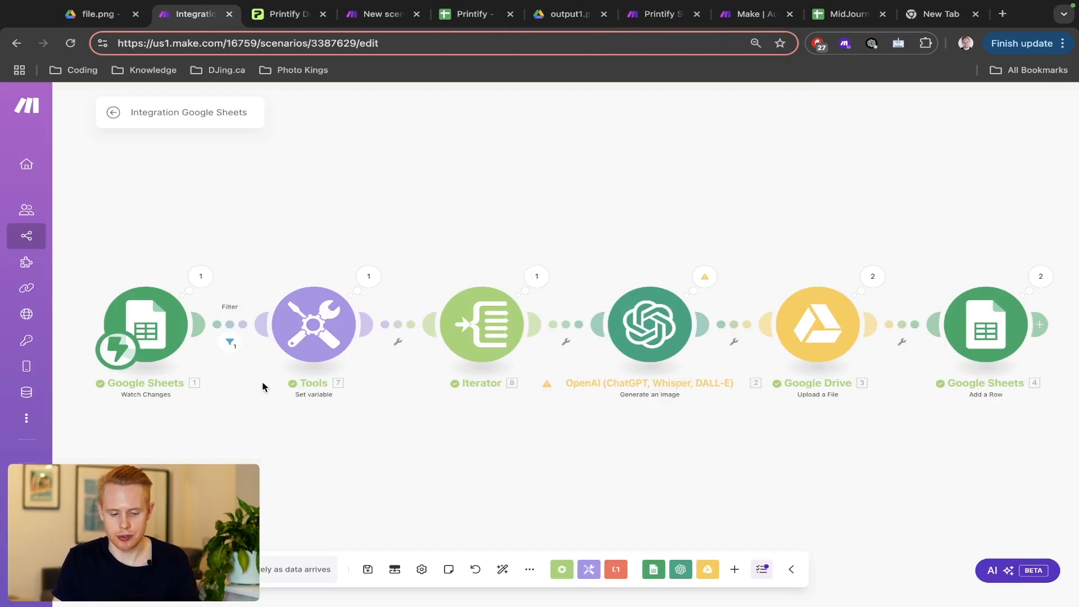
{"action": "right_click", "coordinate": [219, 326]}
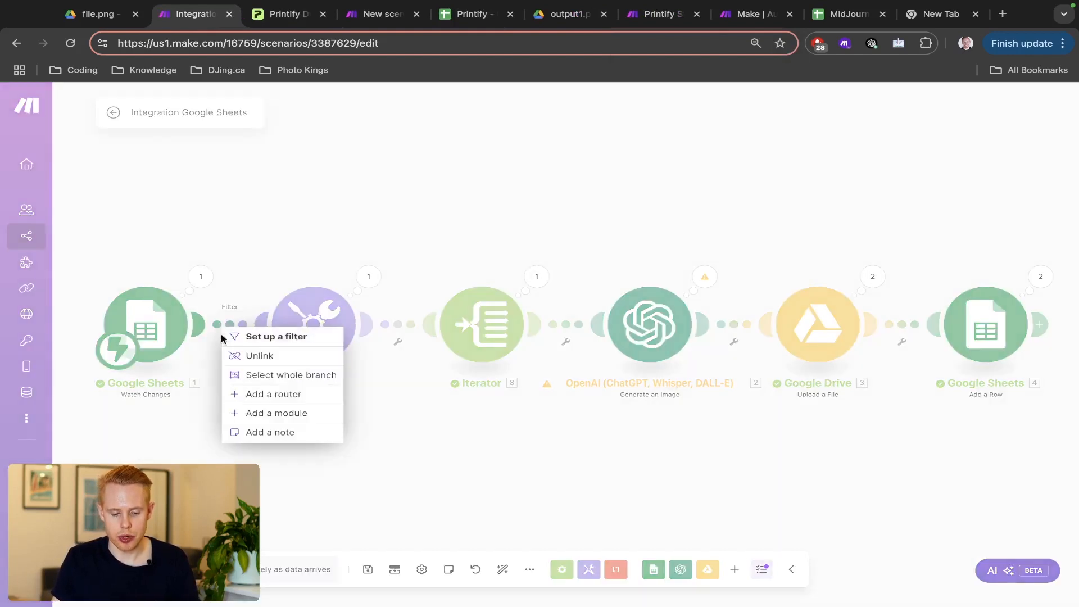
{"action": "left_click", "coordinate": [254, 413]}
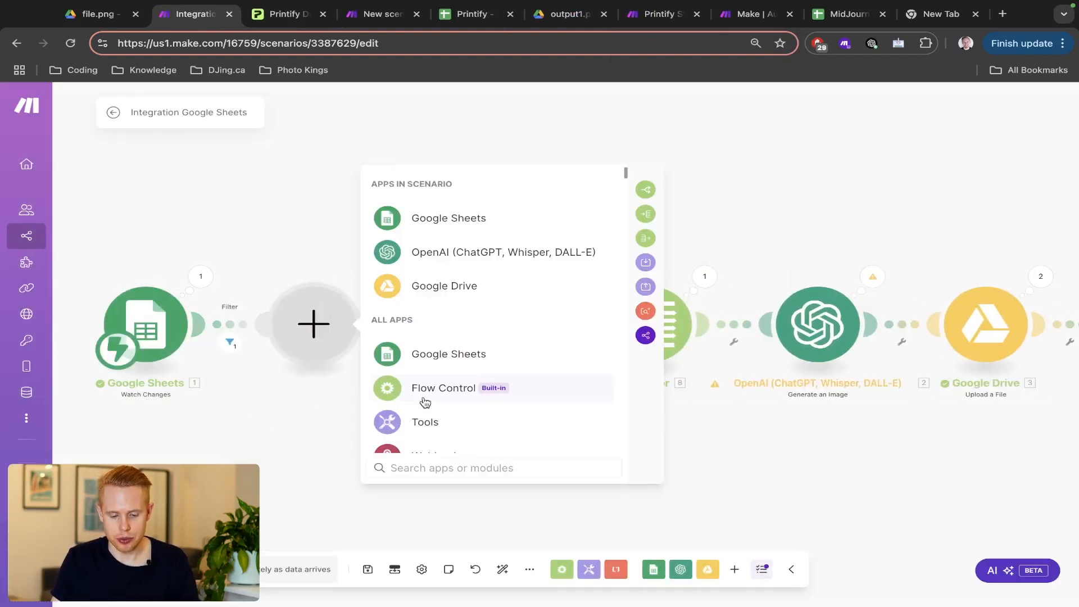
{"action": "left_click", "coordinate": [425, 400]}
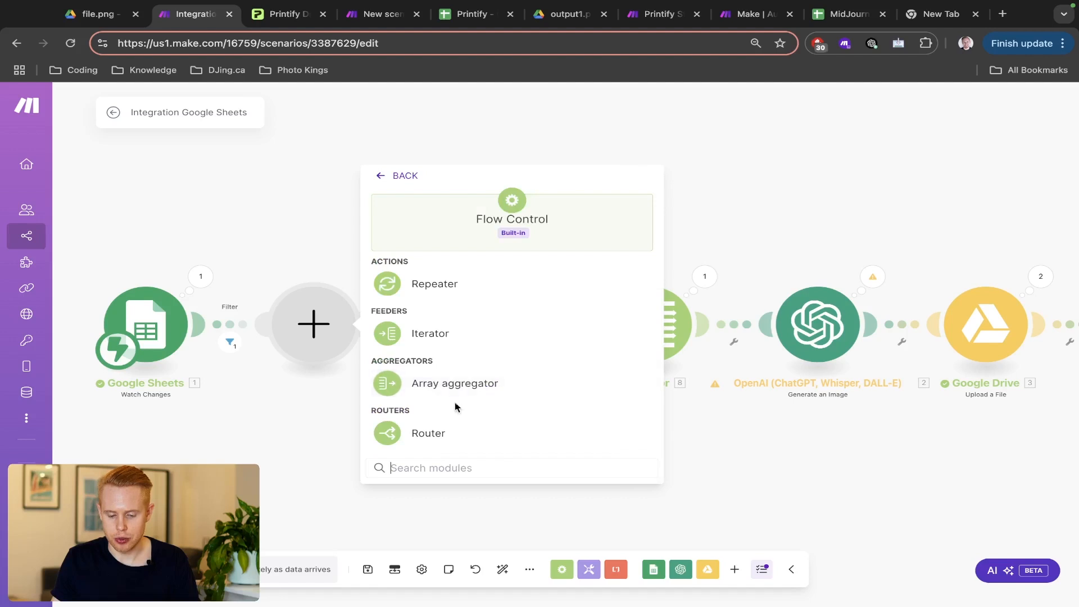
{"action": "left_click", "coordinate": [474, 436]}
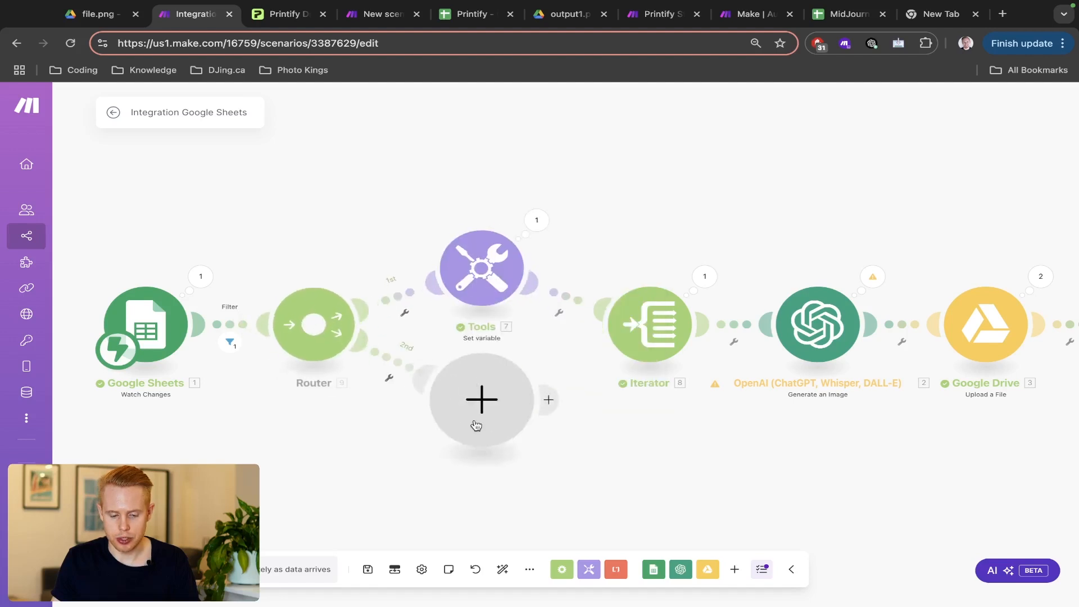
{"action": "left_click", "coordinate": [503, 569]}
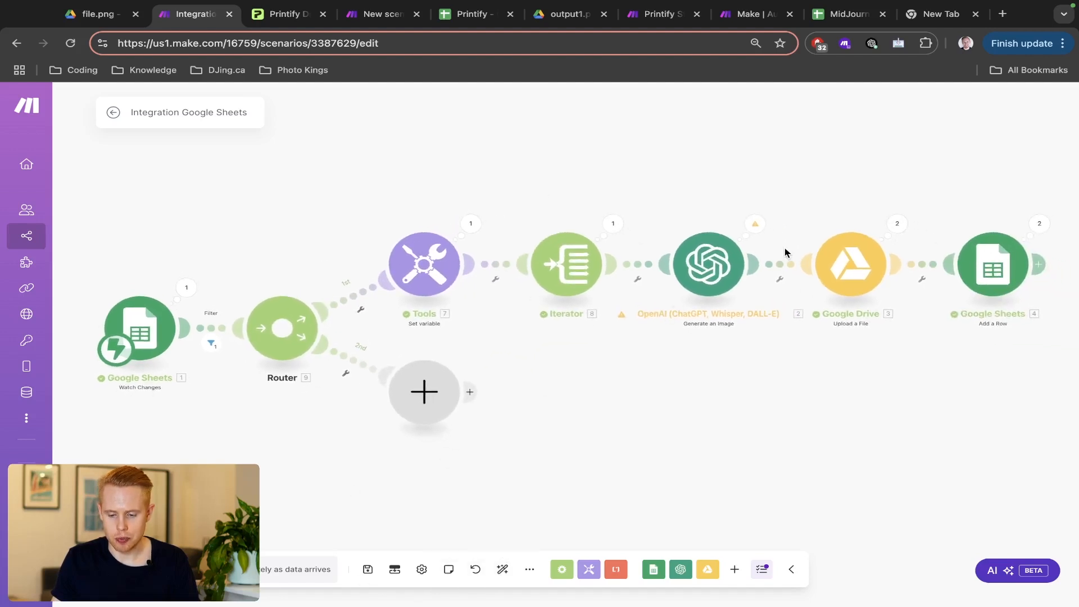
- Open the trigger's filter to select its mapped Value item, then close it
{"action": "left_click", "coordinate": [211, 330]}
{"action": "left_click", "coordinate": [393, 282]}
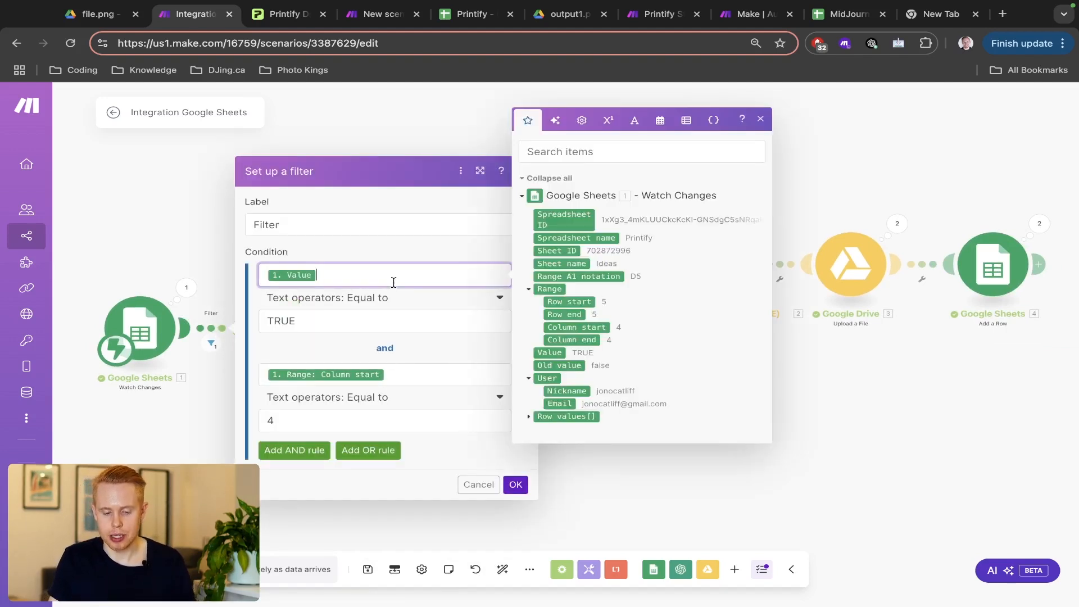
{"action": "left_click_drag", "start_coordinate": [393, 282], "coordinate": [270, 277]}
{"action": "key", "text": "super+c"}
{"action": "left_click", "coordinate": [198, 254]}
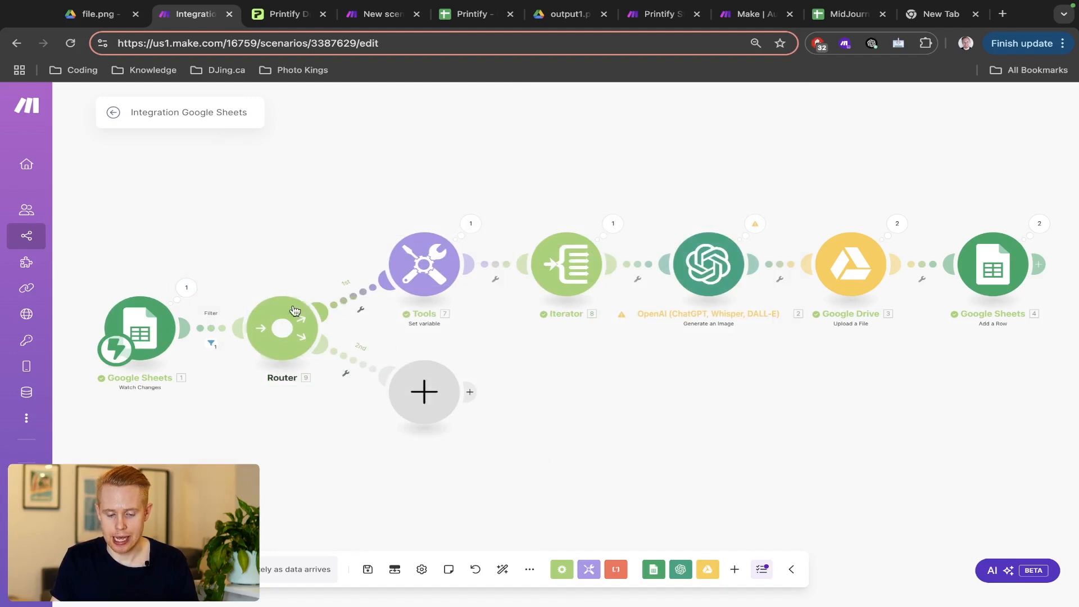
- Label the first route's filter 'Filter' with Value equal to TRUE, and add an AND rule
{"action": "left_click", "coordinate": [349, 299]}
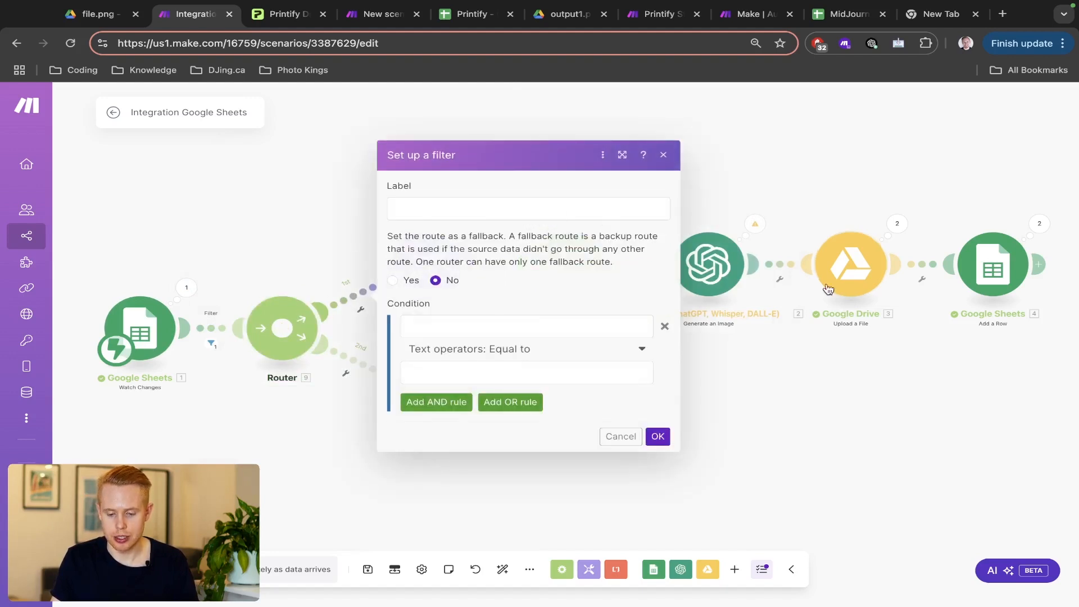
{"action": "left_click", "coordinate": [479, 201]}
{"action": "type", "text": "Filter"}
{"action": "left_click", "coordinate": [482, 318]}
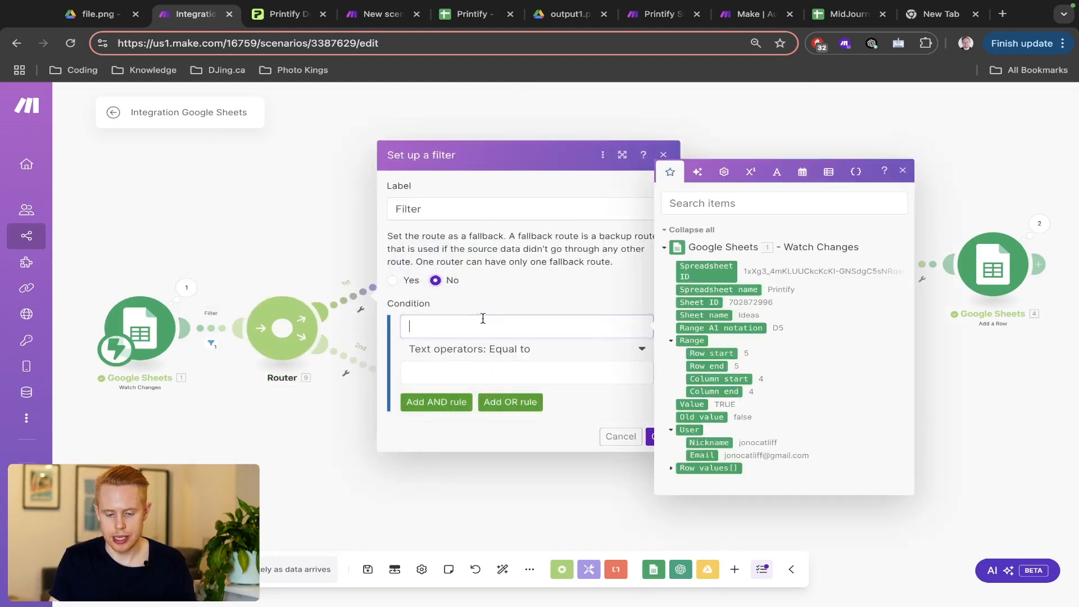
{"action": "key", "text": "super+v"}
{"action": "left_click", "coordinate": [467, 371]}
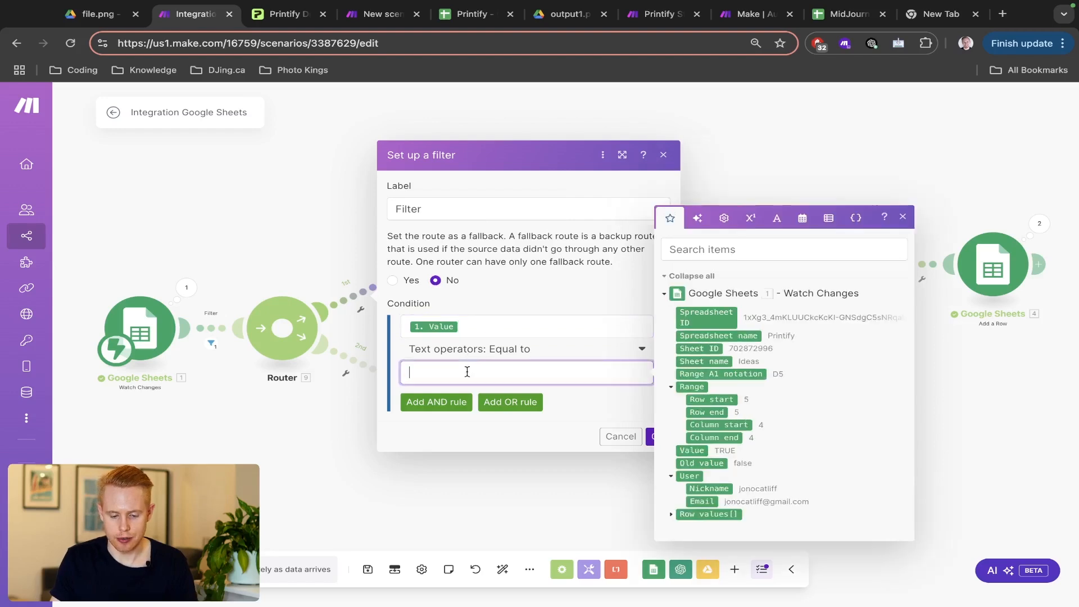
{"action": "left_click", "coordinate": [436, 402]}
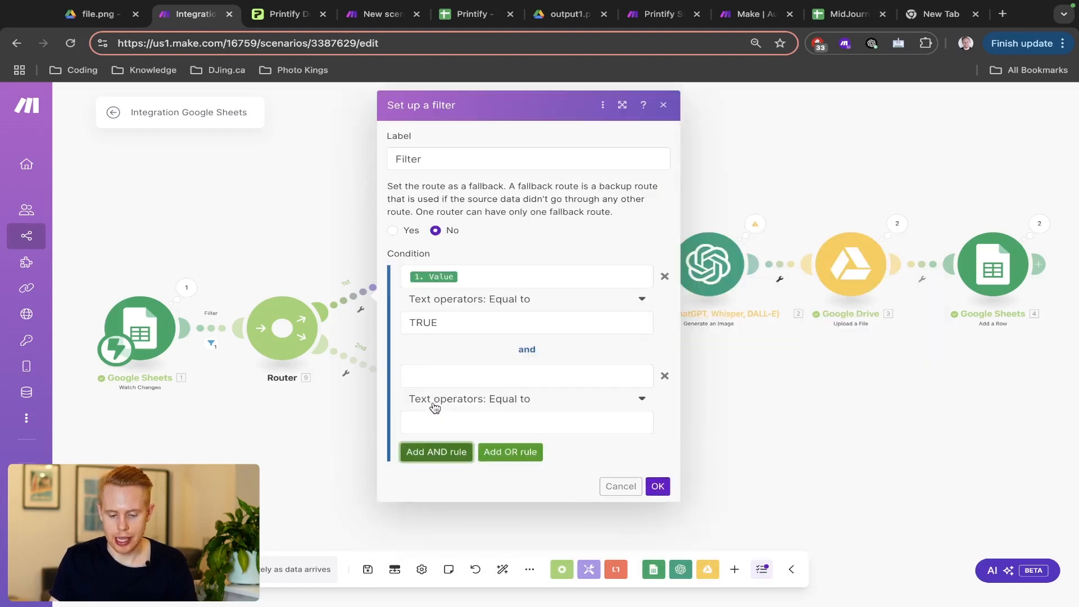
{"action": "left_click", "coordinate": [440, 381]}
- View the Ideas sheet in the Printify spreadsheet and move its tab further left
{"action": "key", "text": "ctrl+Tab"}
{"action": "key", "text": "ctrl+Tab"}
{"action": "key", "text": "ctrl+Tab"}
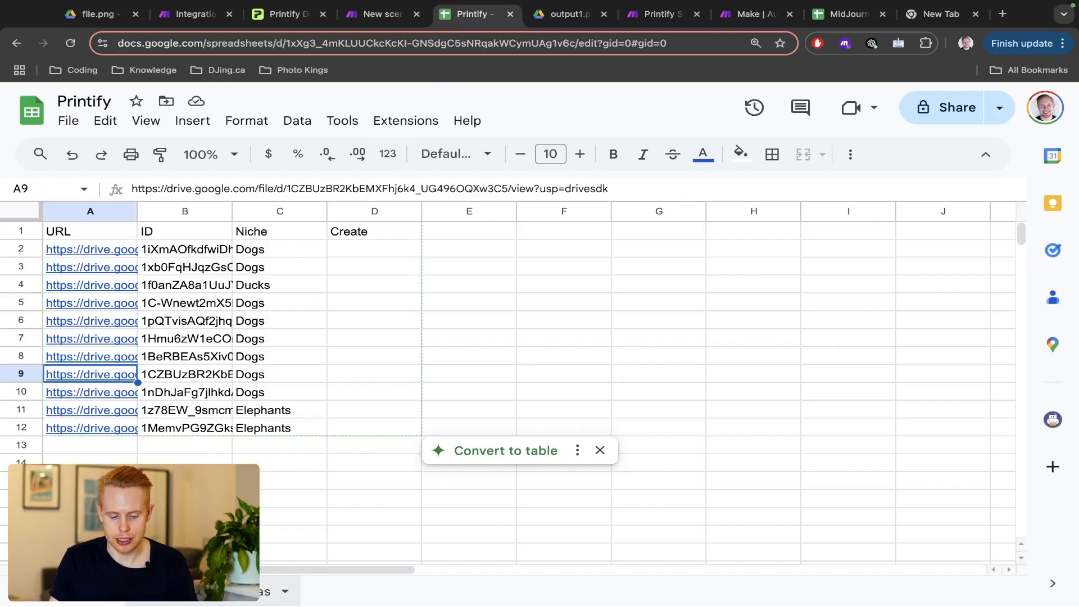
{"action": "left_click", "coordinate": [264, 591]}
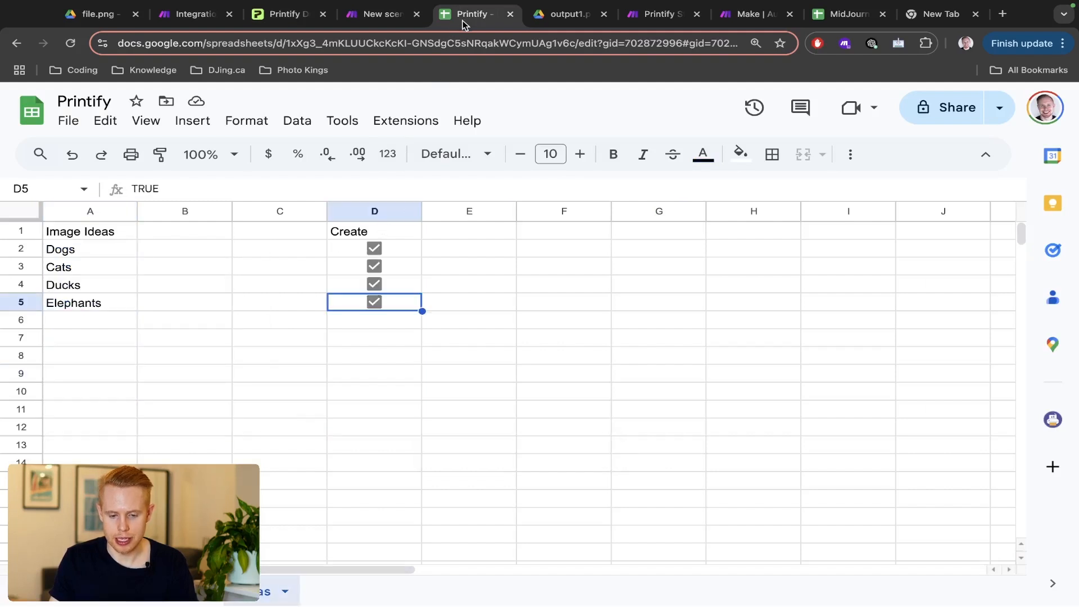
{"action": "left_click_drag", "start_coordinate": [466, 21], "coordinate": [324, 20]}
- Set the second condition to Range: Column start equal to 4
{"action": "key", "text": "ctrl+shift+Tab"}
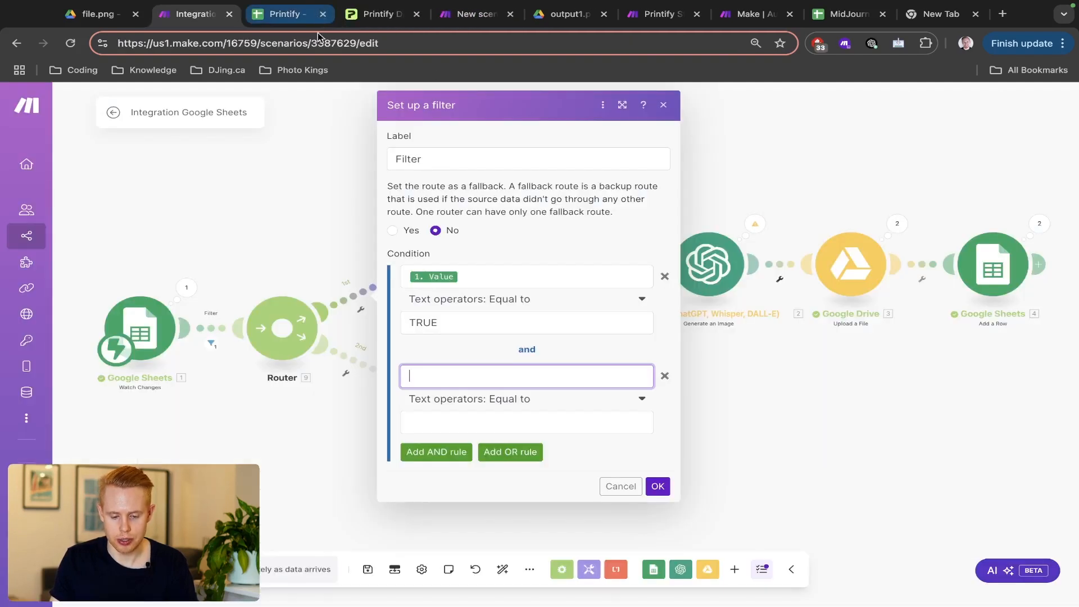
{"action": "left_click", "coordinate": [430, 375]}
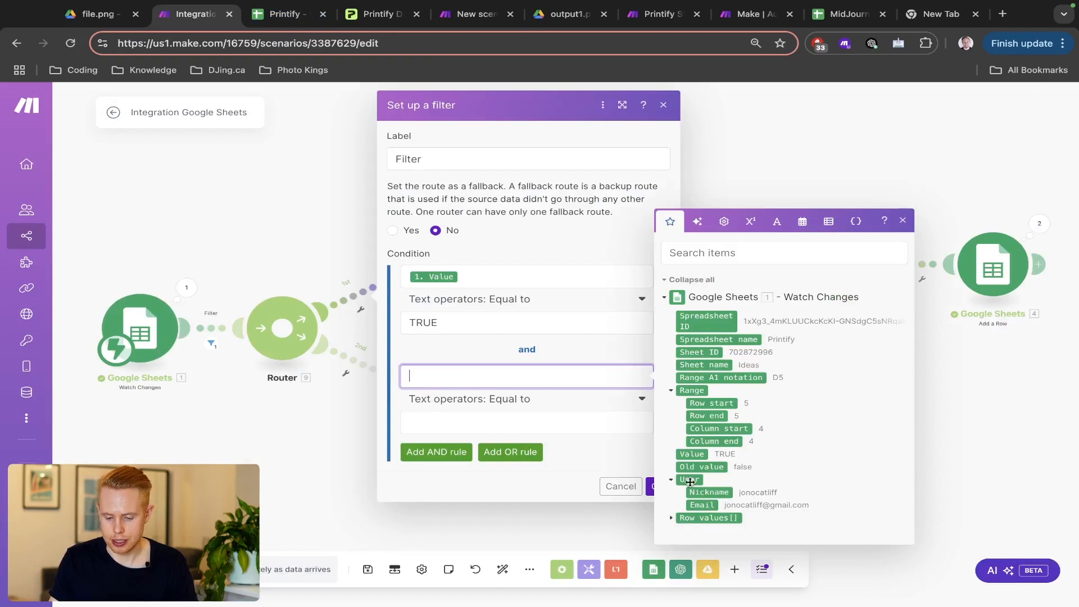
{"action": "left_click", "coordinate": [712, 428]}
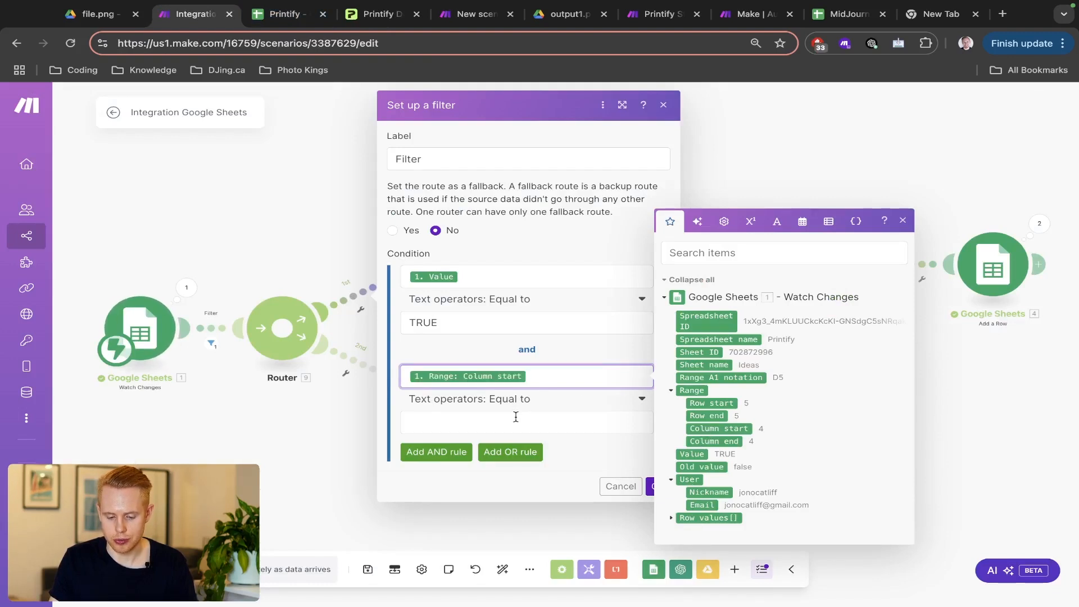
{"action": "left_click", "coordinate": [516, 419]}
{"action": "type", "text": "4"}
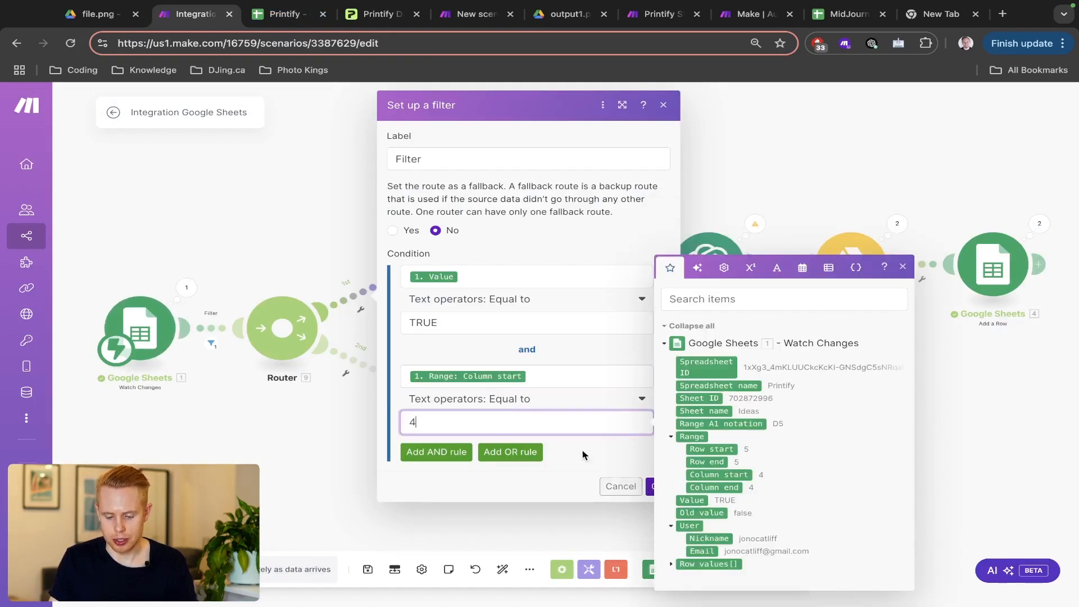
- Add a third condition Sheet name equal to Ideas and save the filter
{"action": "left_click", "coordinate": [438, 452]}
{"action": "left_click", "coordinate": [437, 472]}
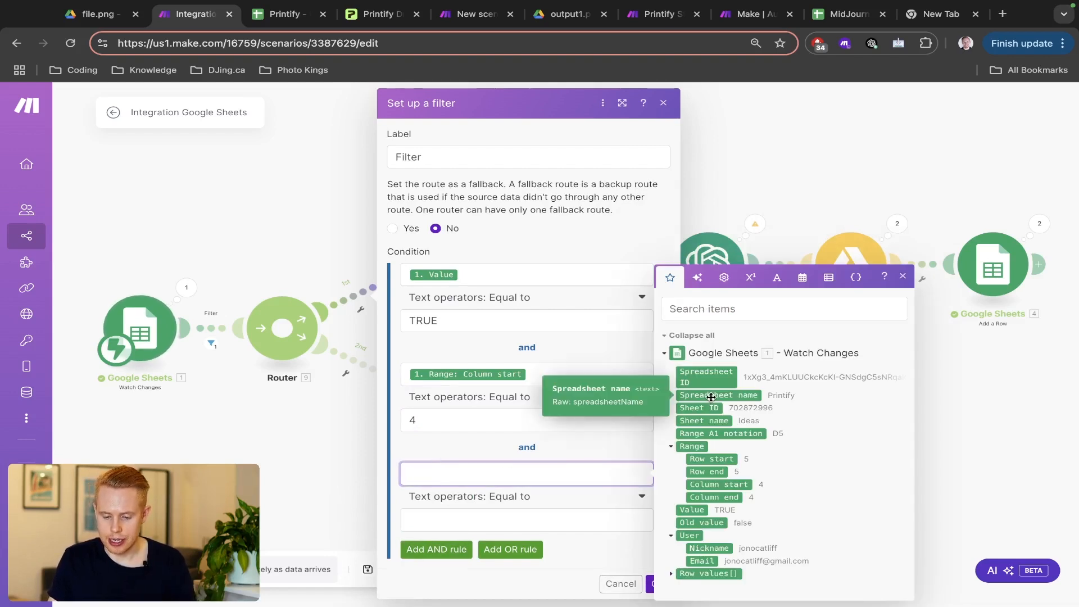
{"action": "left_click", "coordinate": [703, 421]}
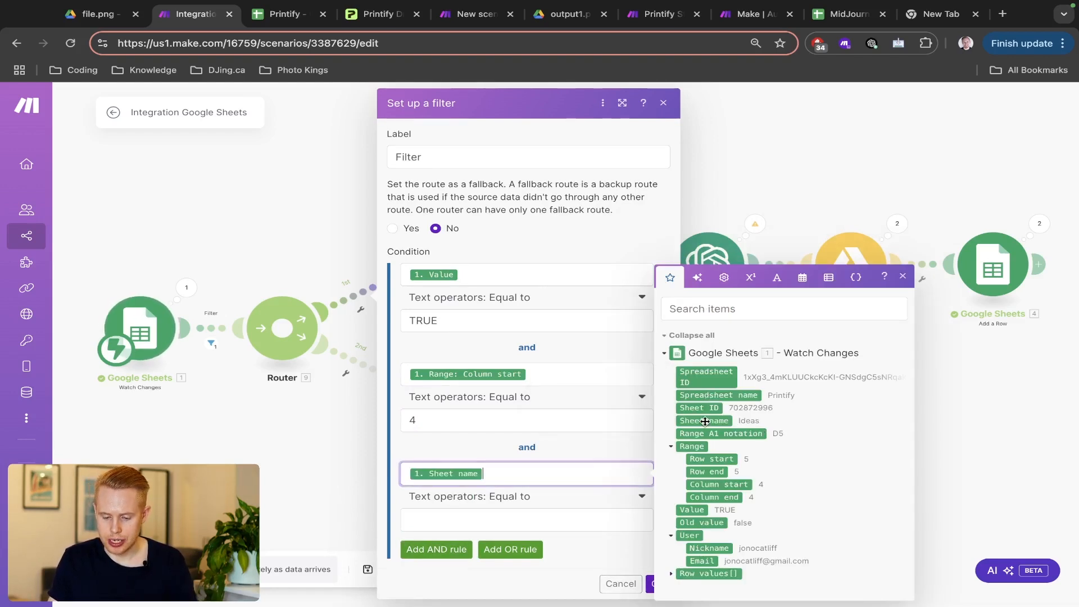
{"action": "left_click", "coordinate": [437, 521]}
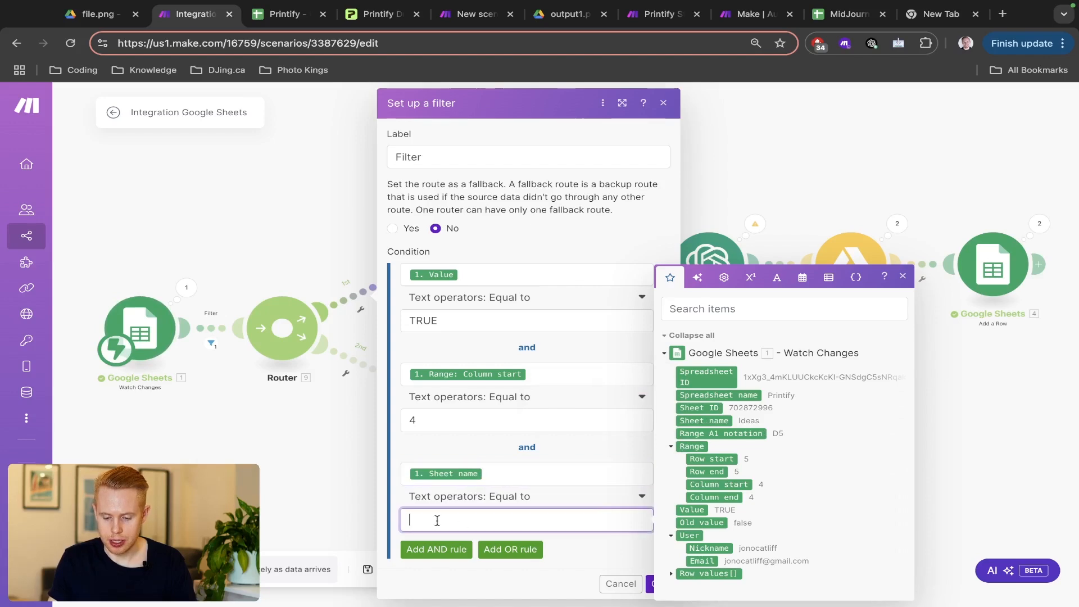
{"action": "left_click", "coordinate": [580, 549]}
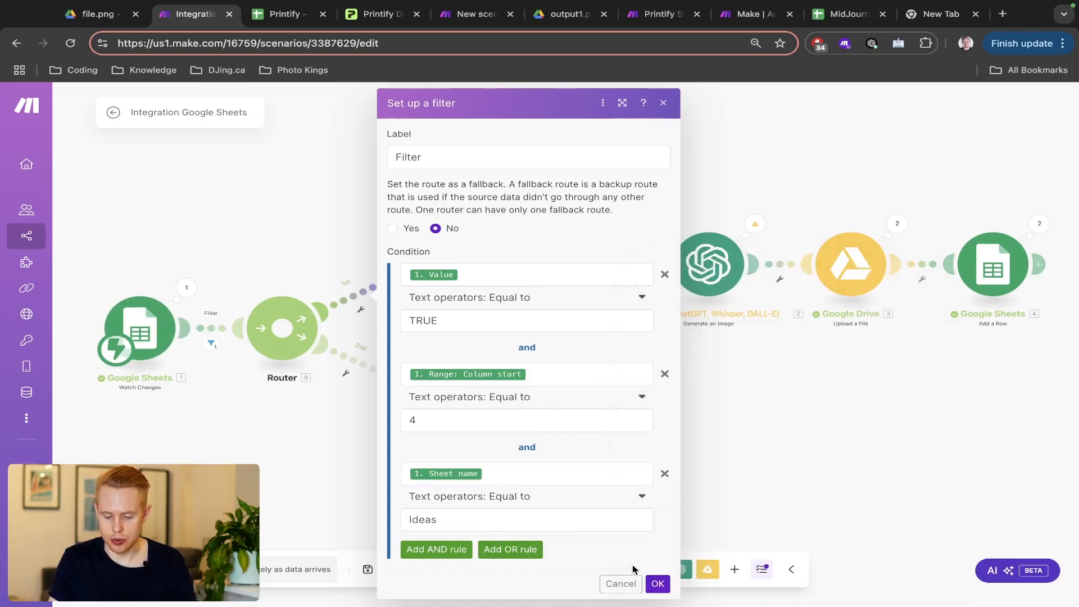
{"action": "left_click", "coordinate": [657, 585]}
{"action": "key", "text": "ctrl+Tab"}
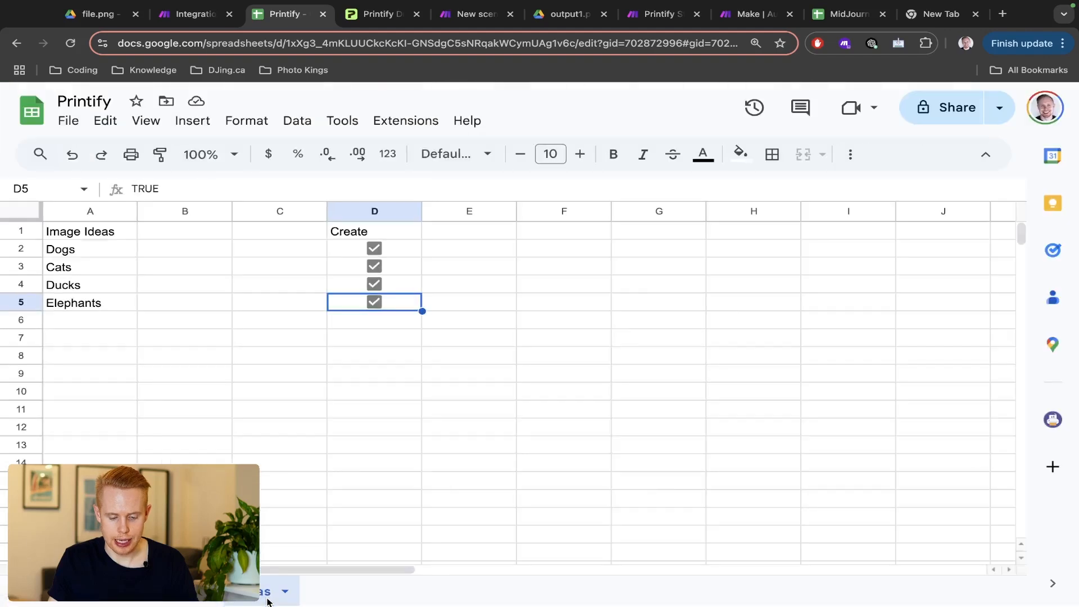
- Name the Router's second-route filter 'Filter' after checking the first sheet
{"action": "left_click", "coordinate": [174, 591]}
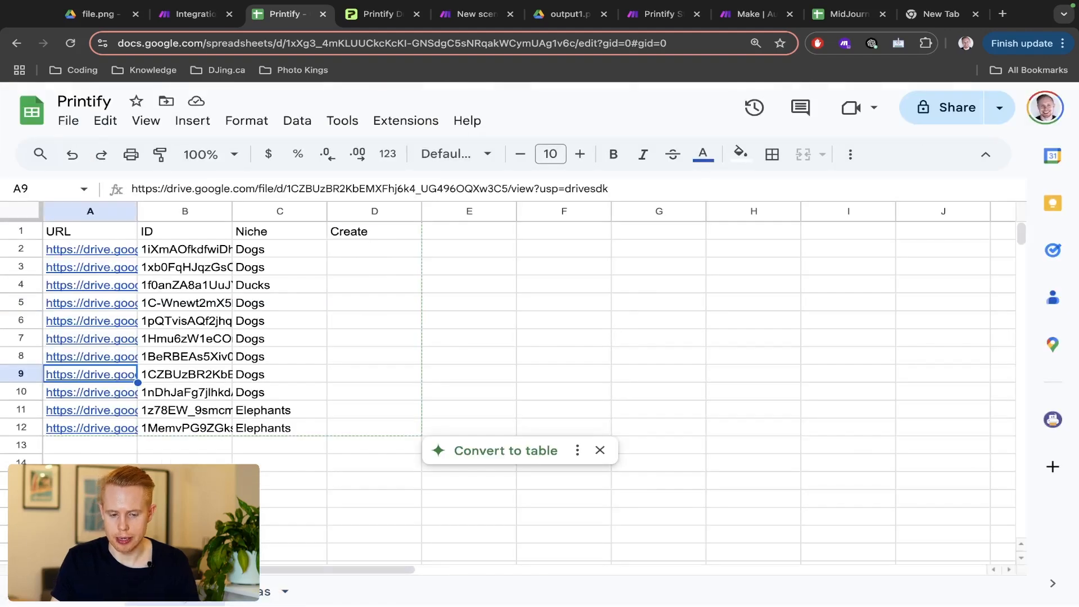
{"action": "key", "text": "ctrl+shift+Tab"}
{"action": "left_click", "coordinate": [359, 364]}
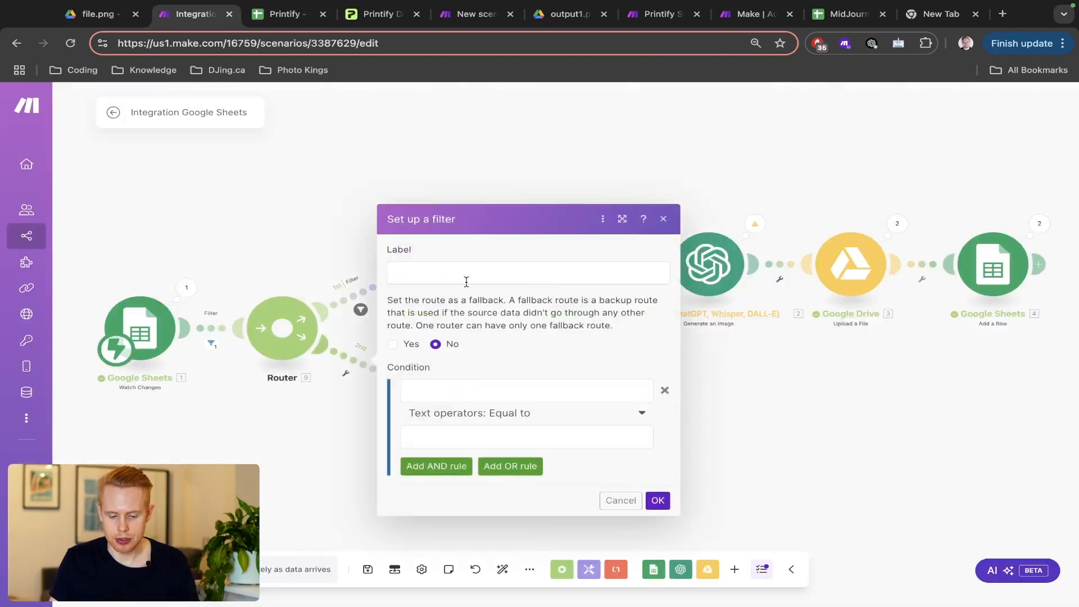
{"action": "left_click", "coordinate": [484, 272]}
{"action": "type", "text": "Filter"}
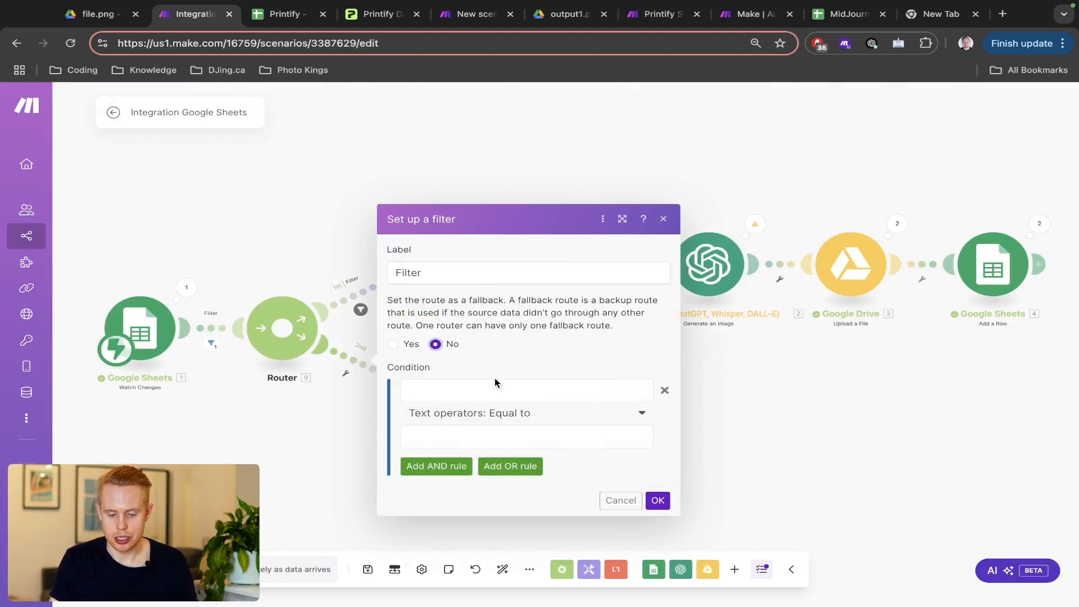
{"action": "left_click", "coordinate": [488, 385]}
- Turn cells D2:D12 on the Printify sheet into checkboxes, then return to Make
{"action": "key", "text": "ctrl+Tab"}
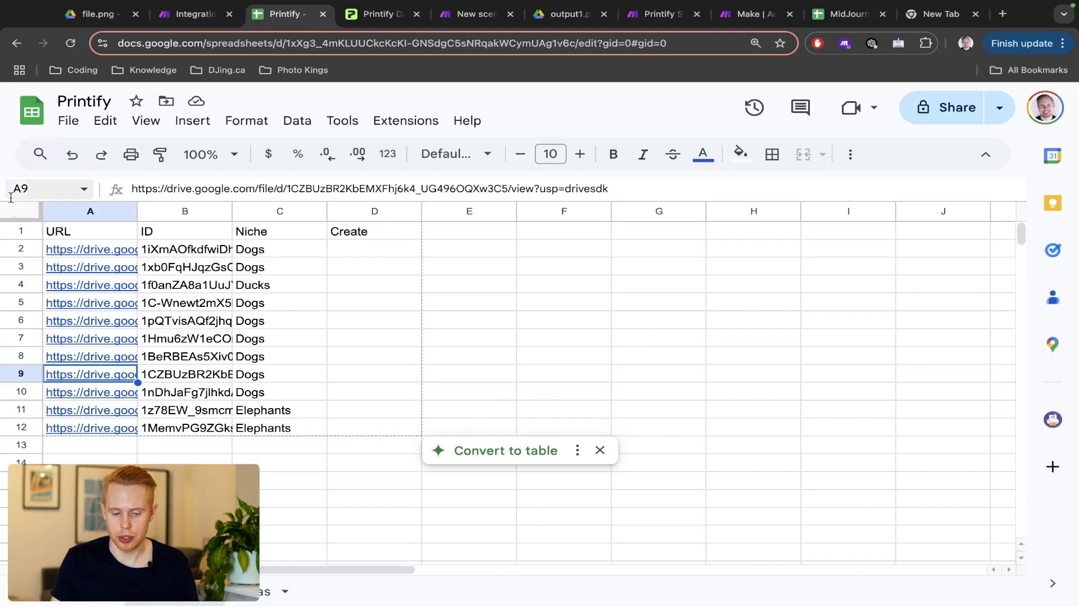
{"action": "left_click_drag", "start_coordinate": [355, 248], "coordinate": [346, 428]}
{"action": "left_click", "coordinate": [204, 121]}
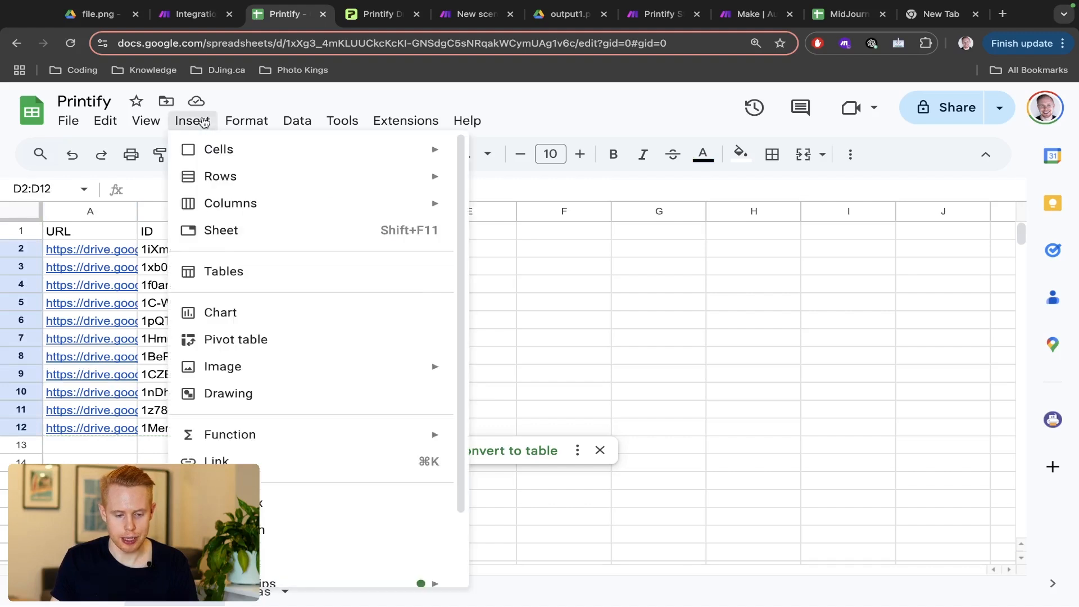
{"action": "left_click", "coordinate": [236, 502]}
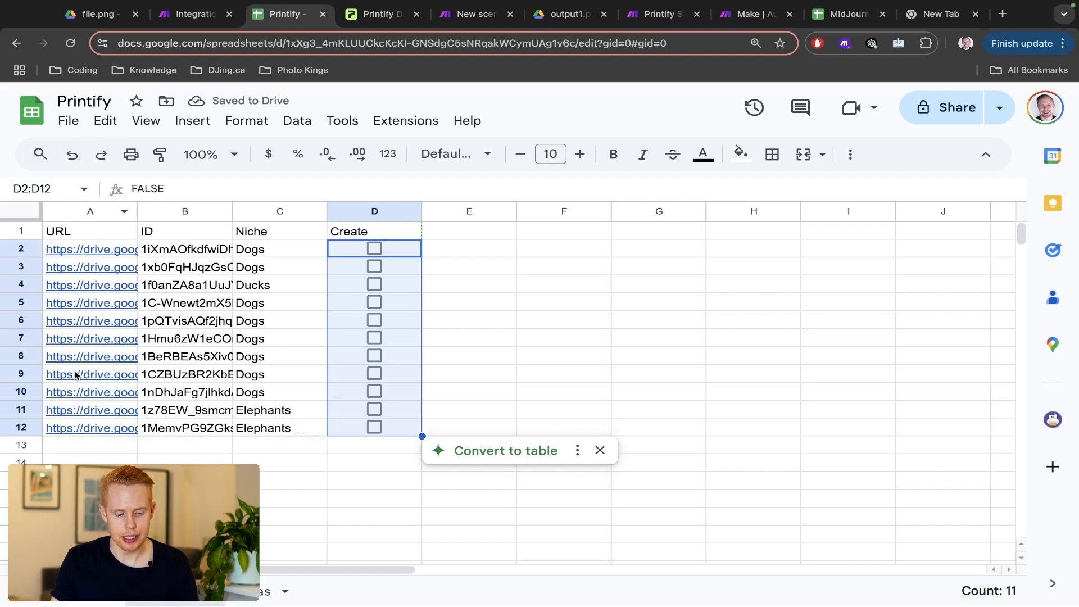
{"action": "mouse_move", "coordinate": [164, 602]}
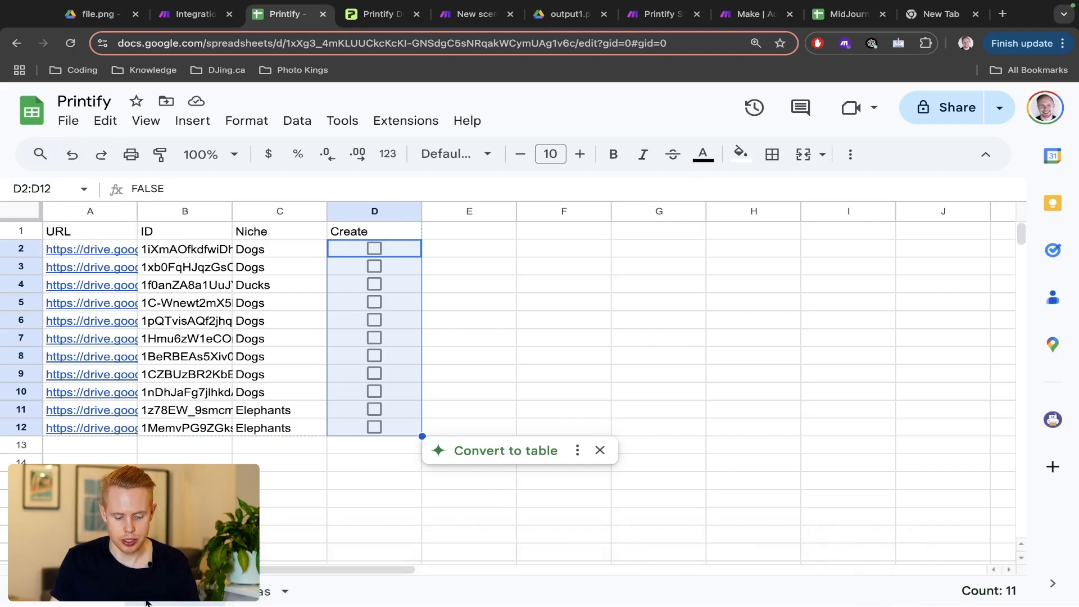
{"action": "scroll", "coordinate": [146, 602], "scroll_direction": "up", "scroll_amount": 5}
{"action": "scroll", "coordinate": [168, 603], "scroll_direction": "left", "scroll_amount": 3}
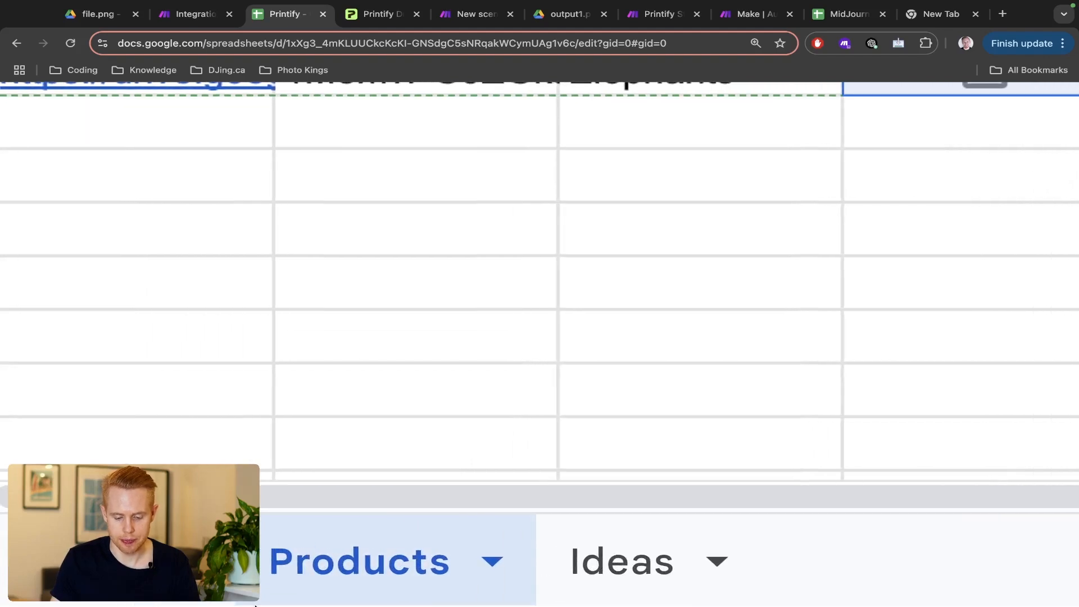
{"action": "scroll", "coordinate": [256, 606], "scroll_direction": "down", "scroll_amount": 5}
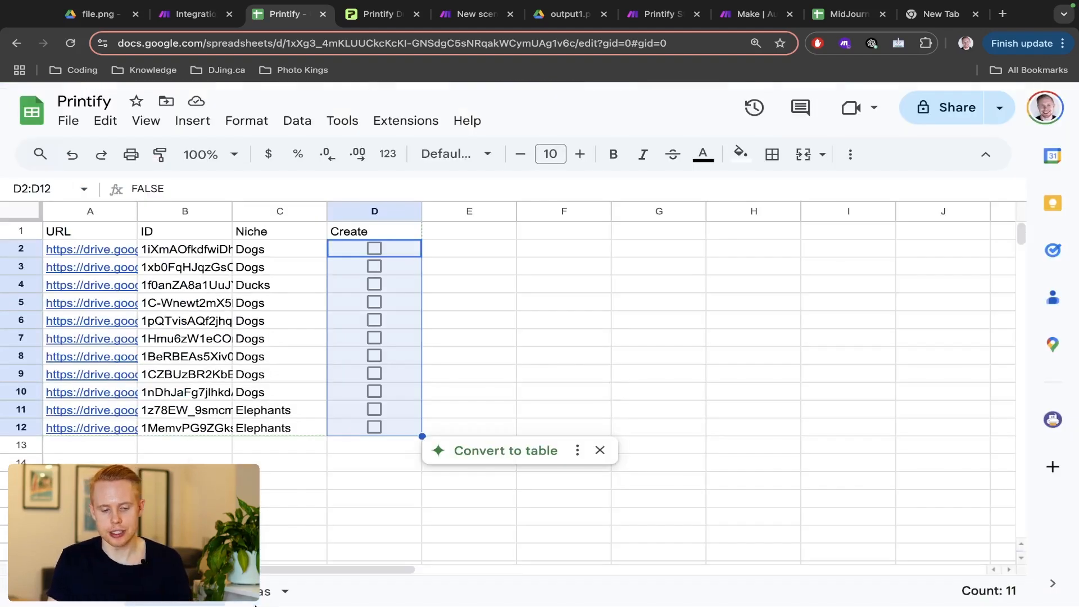
{"action": "key", "text": "ctrl+shift+Tab"}
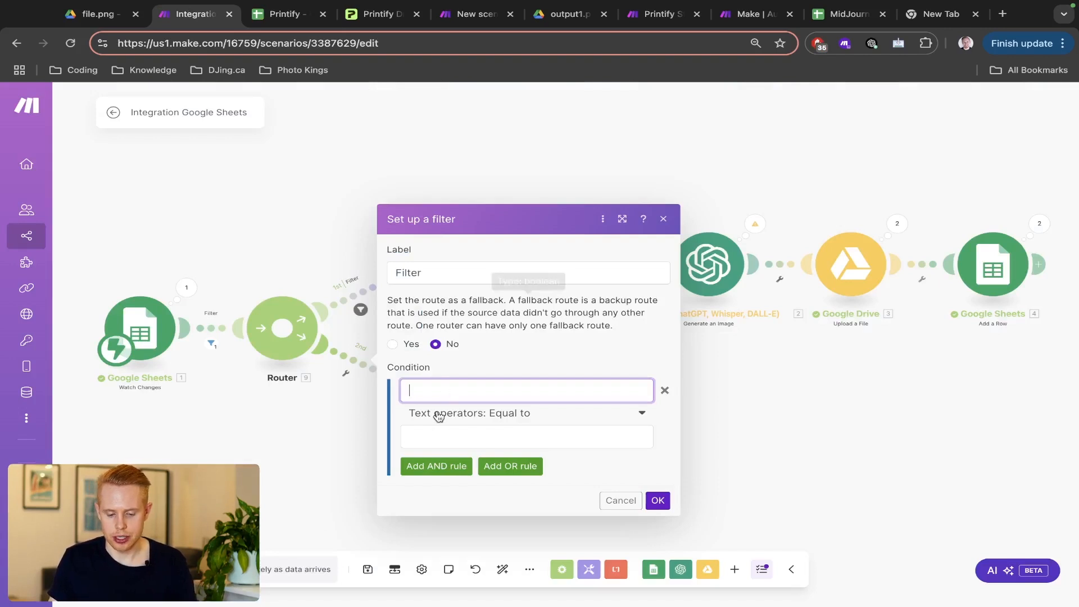
- Set the second route's first condition to Value equal to TRUE
{"action": "left_click", "coordinate": [436, 392]}
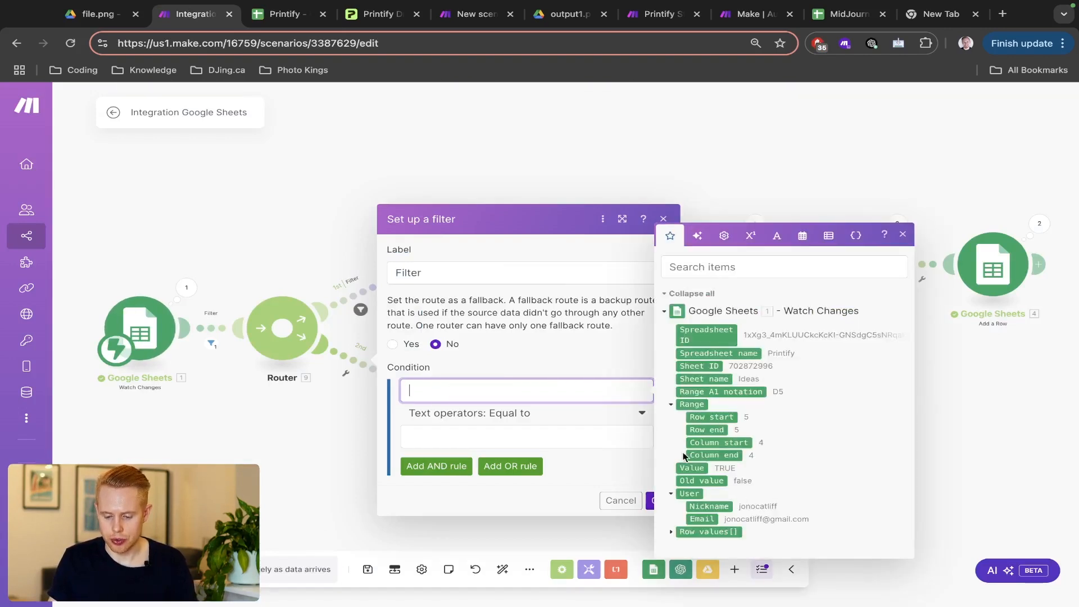
{"action": "left_click", "coordinate": [692, 468]}
{"action": "left_click", "coordinate": [514, 438]}
{"action": "type", "text": "TRUE"}
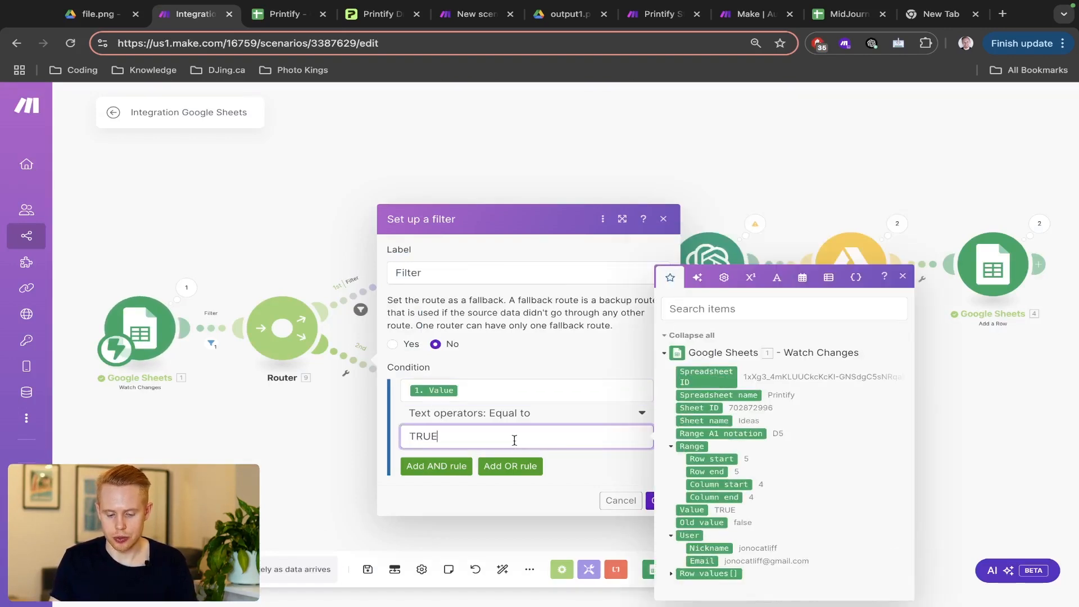
- Add an AND condition requiring Range: Column start equal to 4
{"action": "left_click", "coordinate": [444, 466]}
{"action": "left_click", "coordinate": [442, 444]}
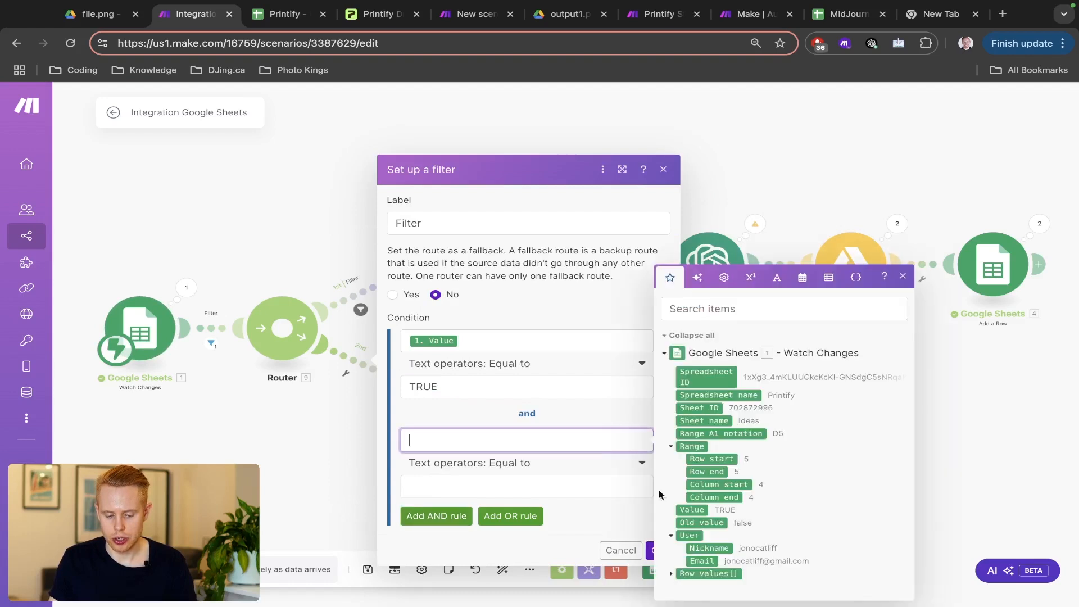
{"action": "left_click", "coordinate": [709, 485]}
{"action": "left_click", "coordinate": [450, 487]}
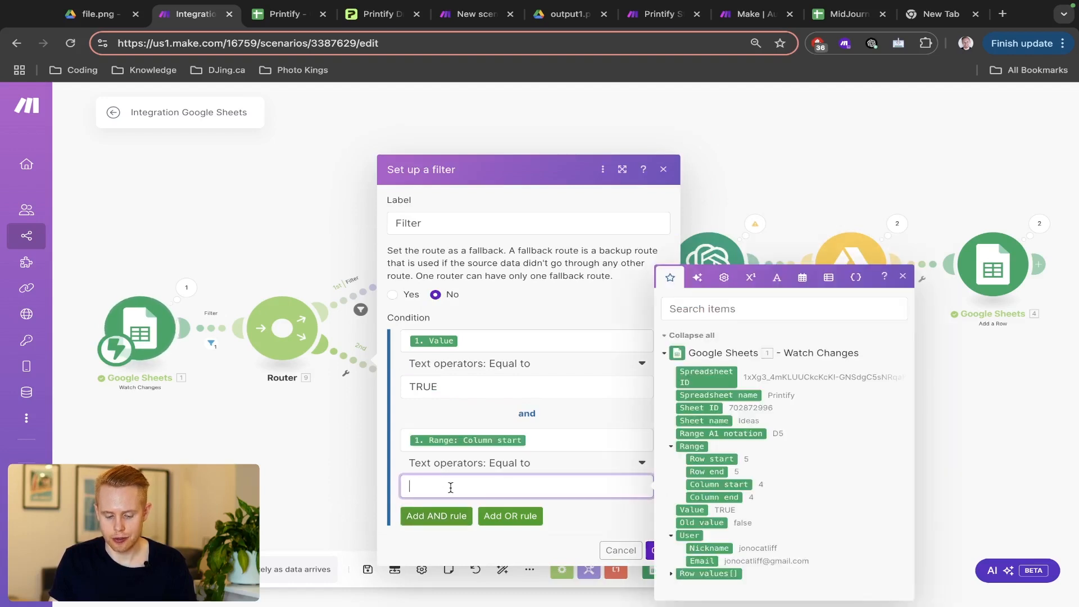
{"action": "key", "text": "ctrl+Tab"}
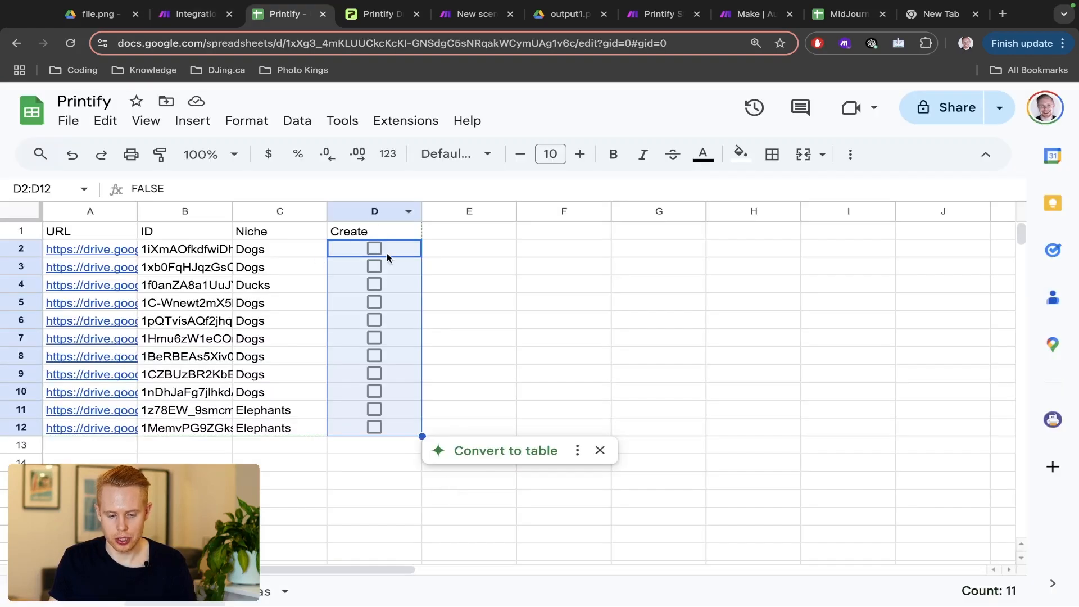
{"action": "key", "text": "ctrl+shift+Tab"}
{"action": "type", "text": "4"}
- Add a third condition requiring Sheet name equal to Products and save the filter
{"action": "left_click", "coordinate": [415, 508]}
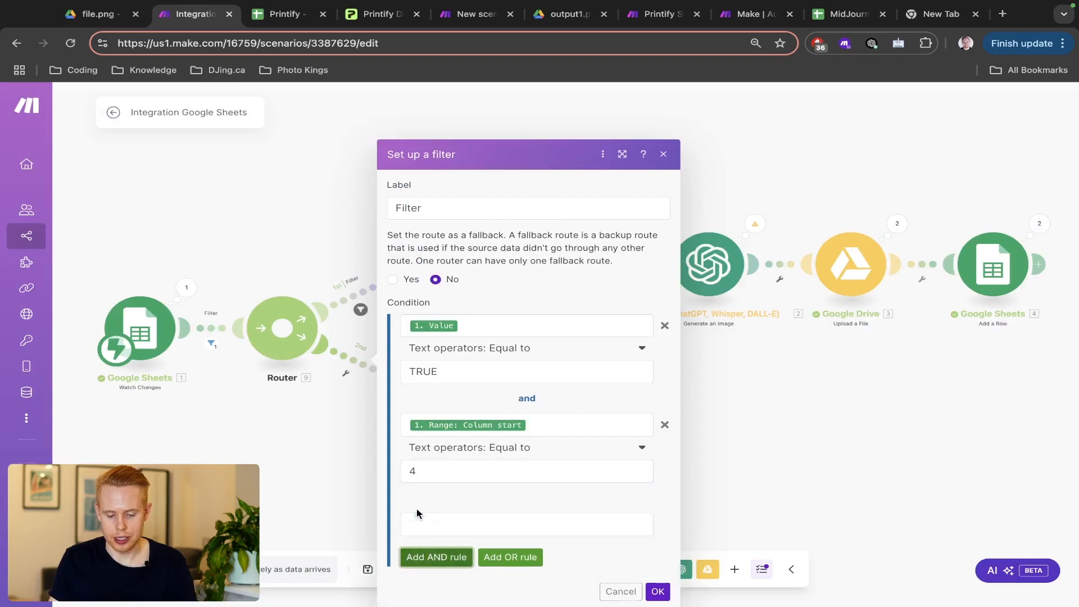
{"action": "left_click", "coordinate": [448, 482]}
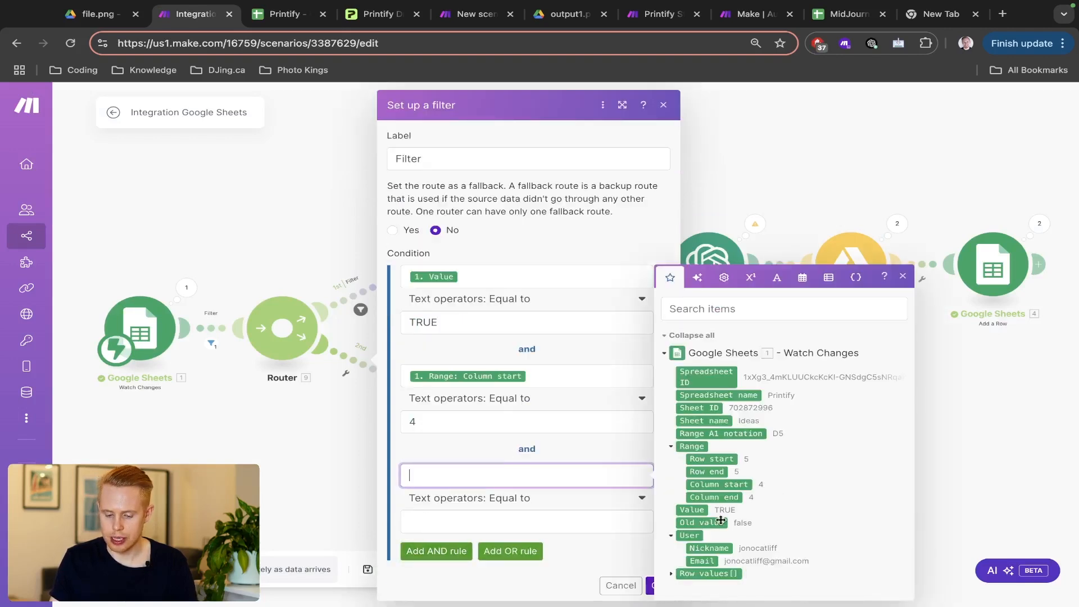
{"action": "left_click", "coordinate": [717, 422]}
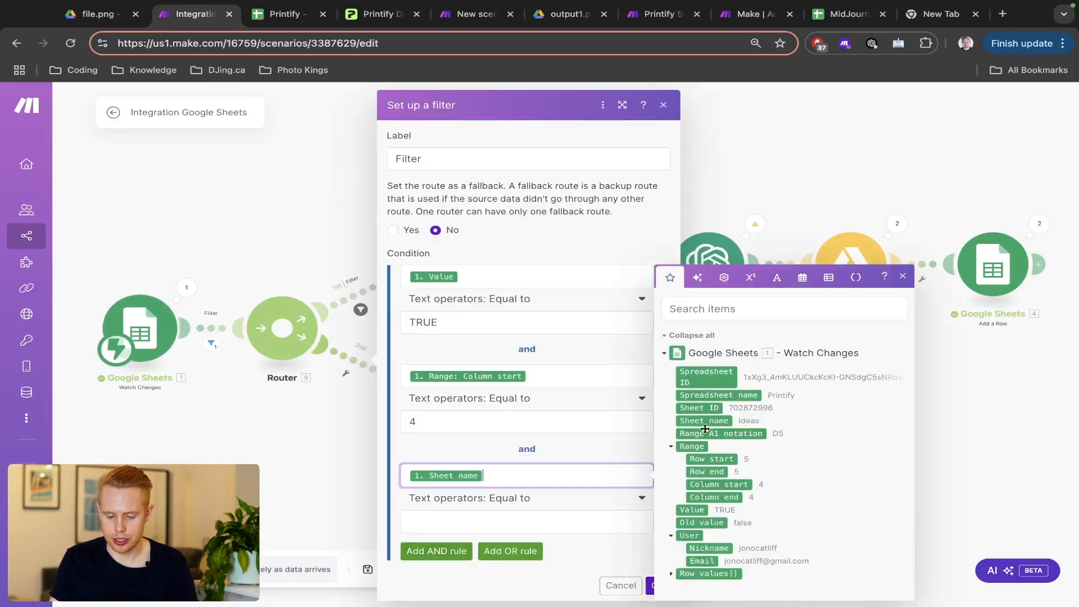
{"action": "key", "text": "ctrl+Tab"}
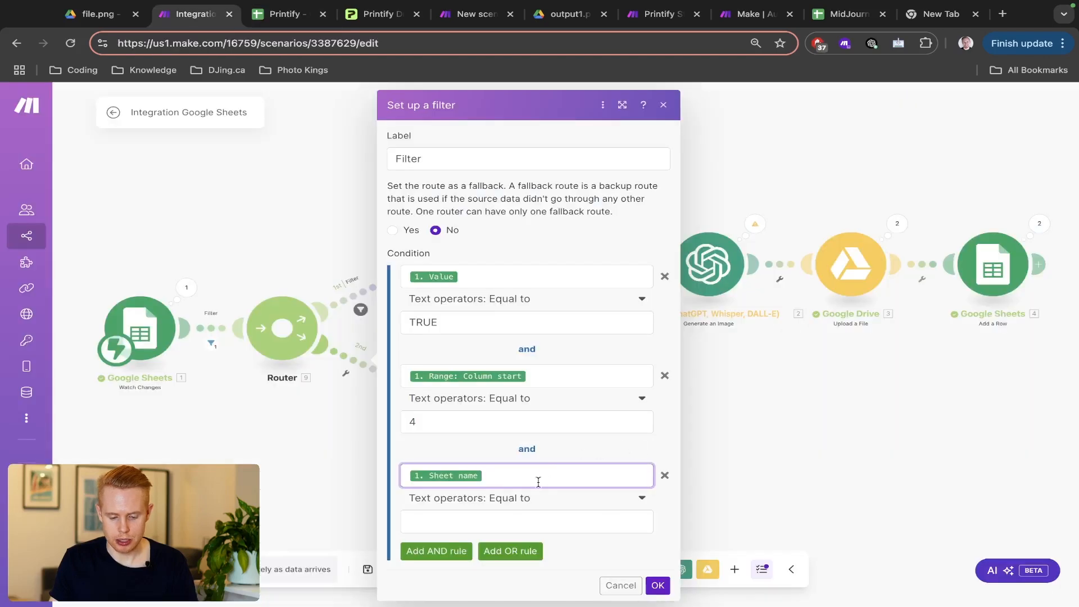
{"action": "left_click", "coordinate": [517, 521]}
{"action": "type", "text": "Products"}
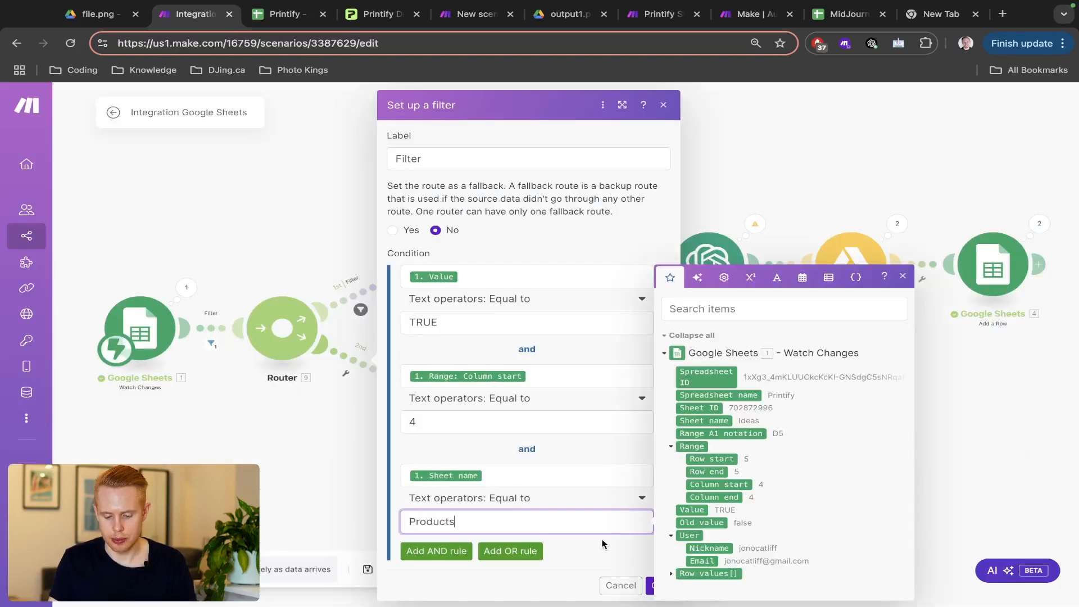
{"action": "left_click", "coordinate": [602, 548]}
{"action": "left_click", "coordinate": [657, 584]}
- Test the trigger by ticking and unticking the Create checkbox in D2
{"action": "key", "text": "ctrl+Tab"}
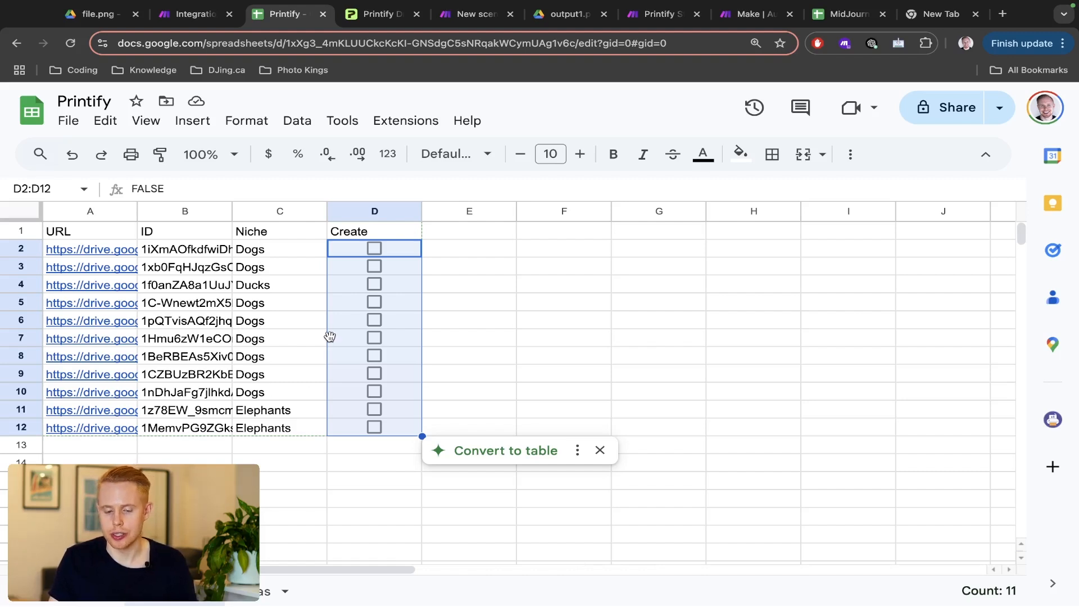
{"action": "left_click", "coordinate": [374, 248]}
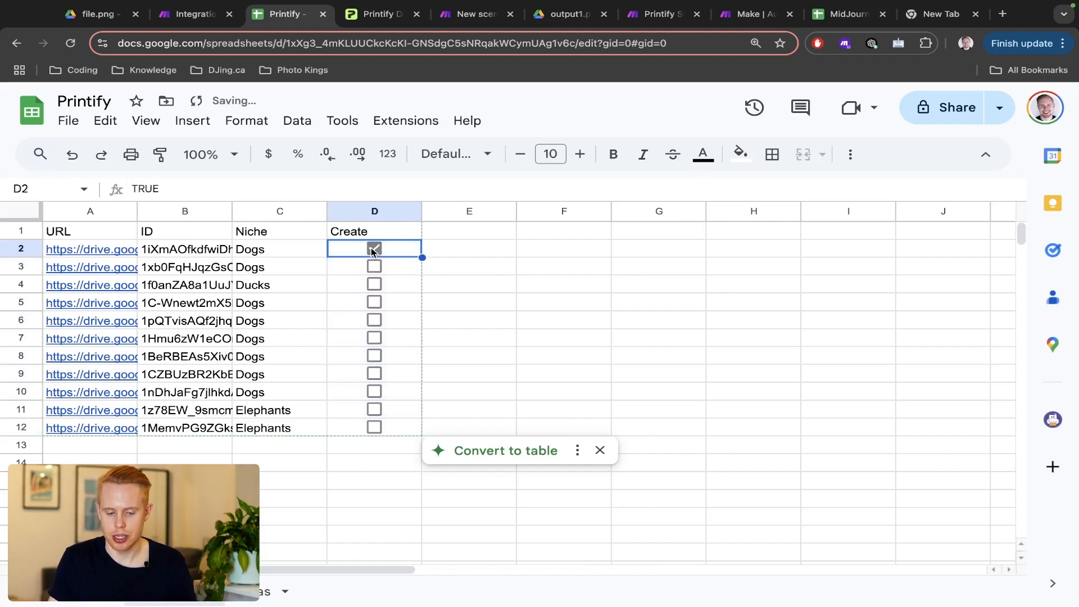
{"action": "left_click", "coordinate": [373, 249]}
{"action": "key", "text": "ctrl+shift+Tab"}
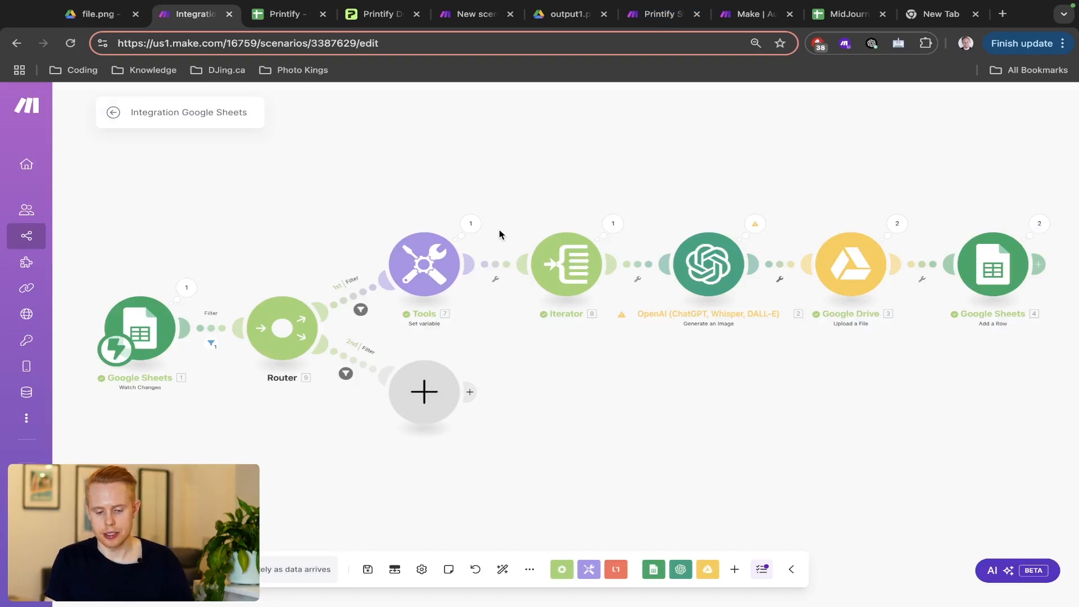
- Add a module to the second route, referring to the Printify Stable Diffusion Product Creation scenario
{"action": "left_click", "coordinate": [657, 13]}
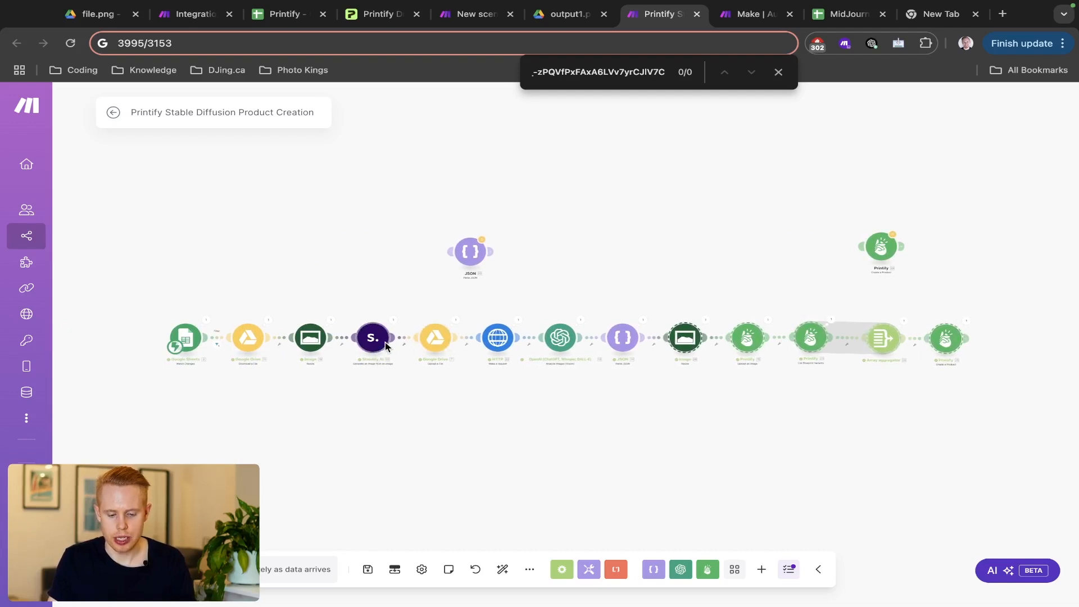
{"action": "left_click", "coordinate": [198, 16]}
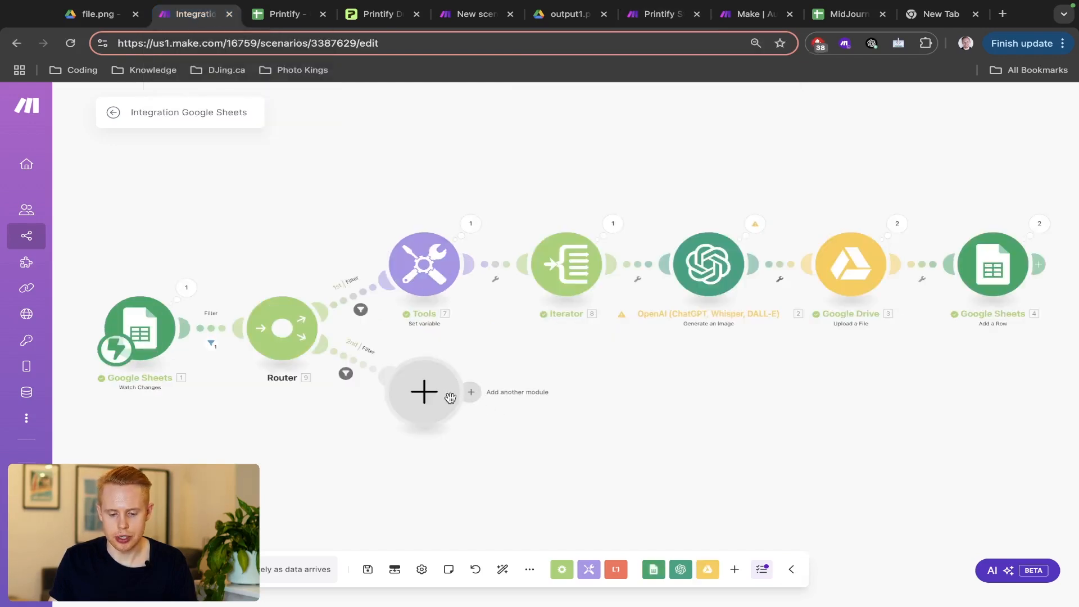
{"action": "left_click", "coordinate": [473, 395]}
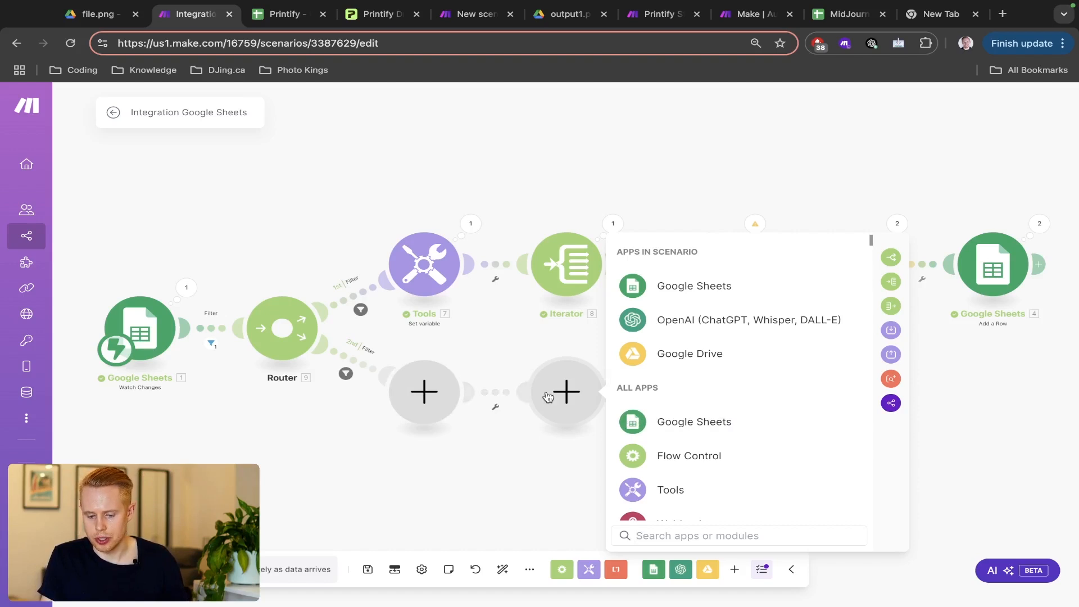
{"action": "left_click", "coordinate": [660, 15]}
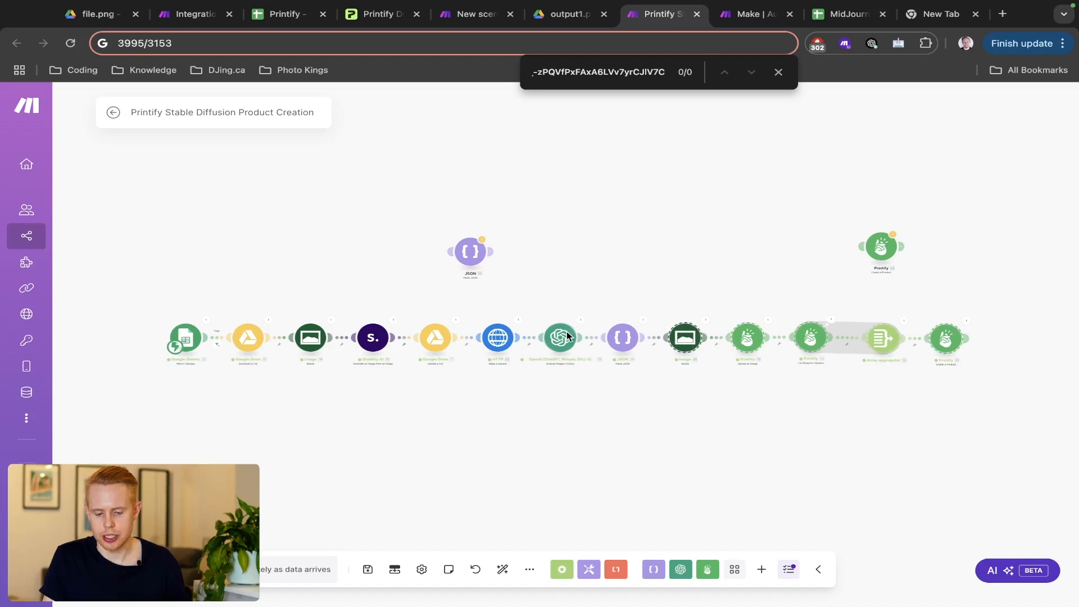
{"action": "left_click", "coordinate": [175, 14]}
- Choose OpenAI as the app for the second route's empty module
{"action": "left_click", "coordinate": [444, 376]}
{"action": "left_click", "coordinate": [423, 389]}
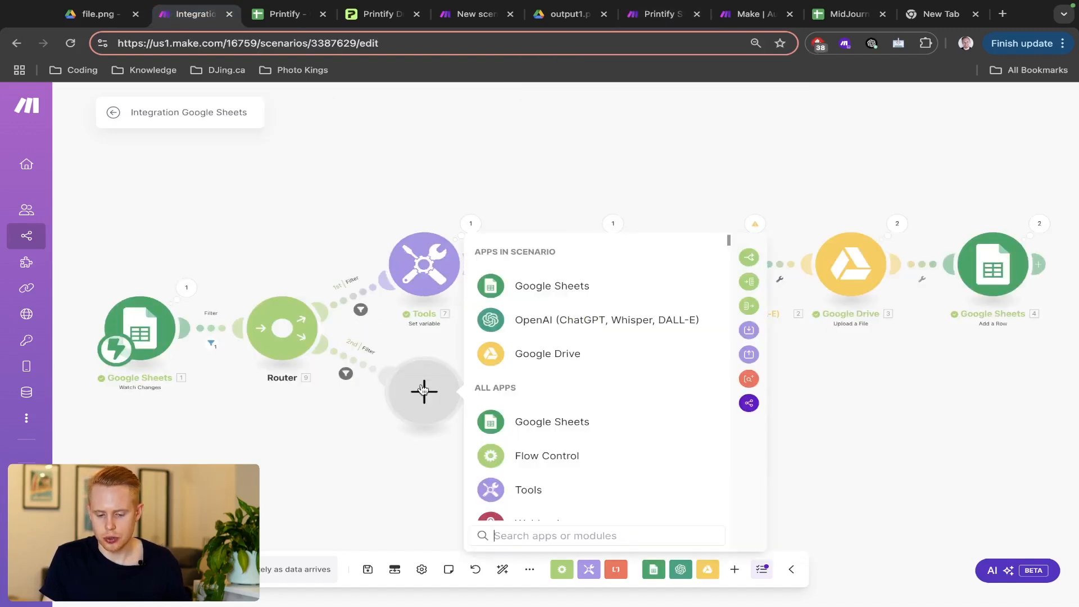
{"action": "left_click", "coordinate": [521, 322]}
{"action": "scroll", "coordinate": [618, 419], "scroll_direction": "down", "scroll_amount": 2}
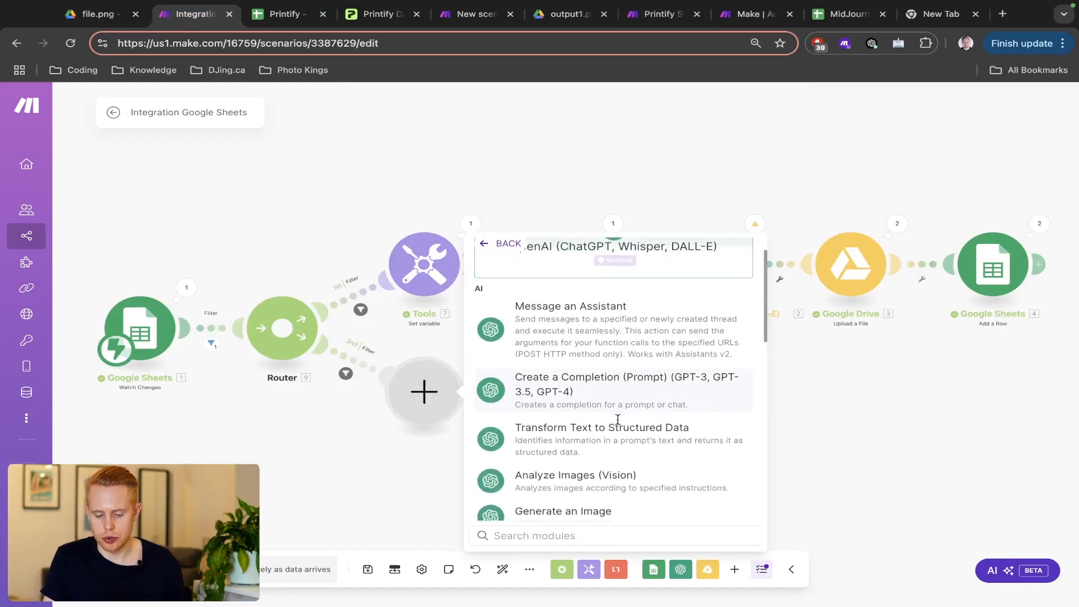
{"action": "scroll", "coordinate": [617, 419], "scroll_direction": "down", "scroll_amount": 2}
- Add the Analyze Images (Vision) module from a 'vision' search, then bring up the Printify sheet
{"action": "type", "text": "vision"}
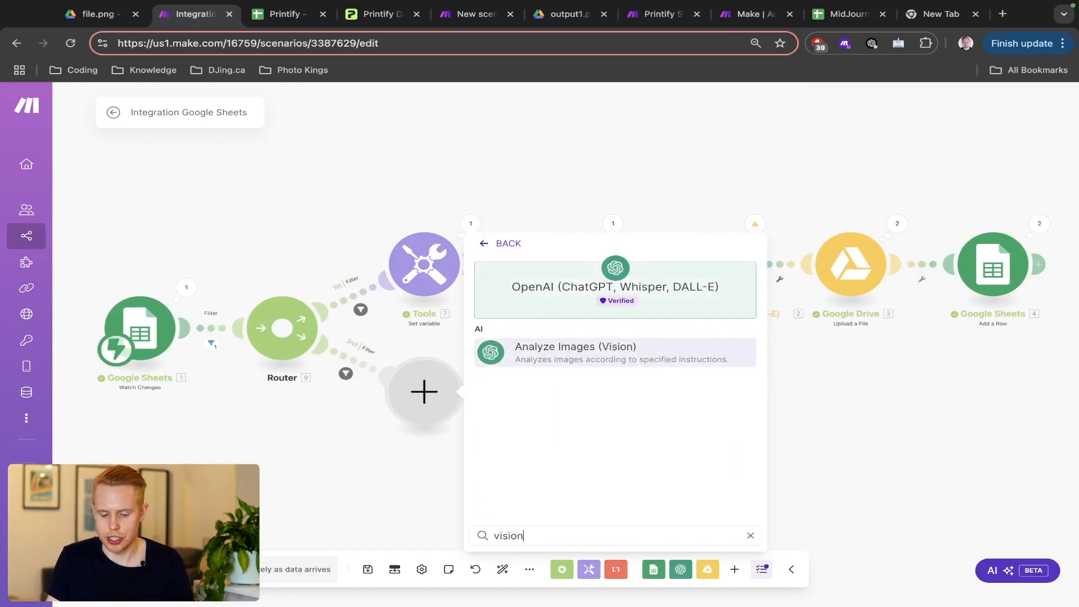
{"action": "scroll", "coordinate": [636, 392], "scroll_direction": "up", "scroll_amount": 5}
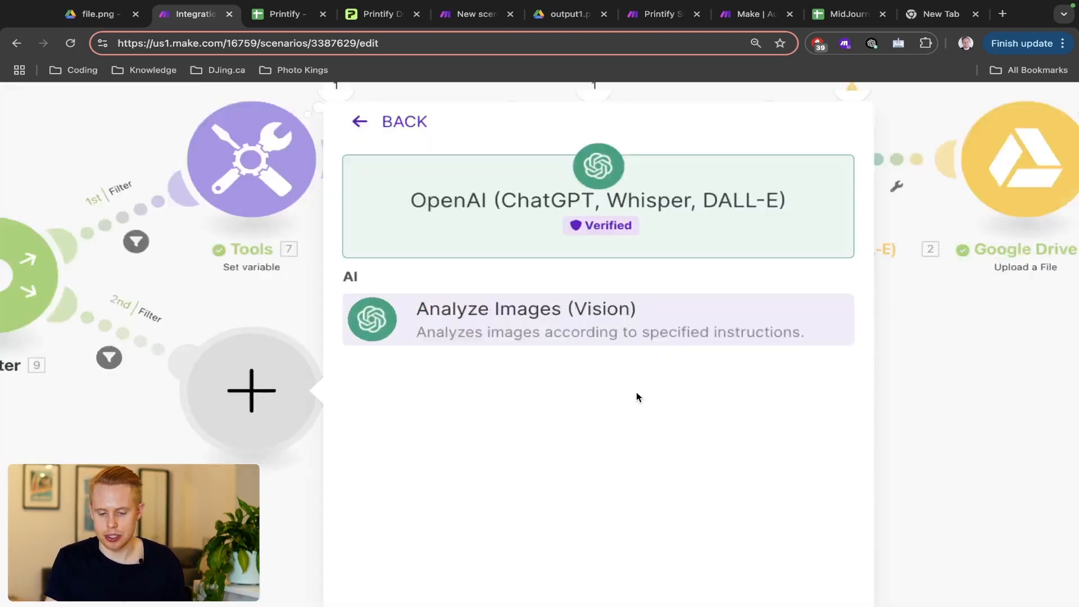
{"action": "scroll", "coordinate": [636, 392], "scroll_direction": "down", "scroll_amount": 5}
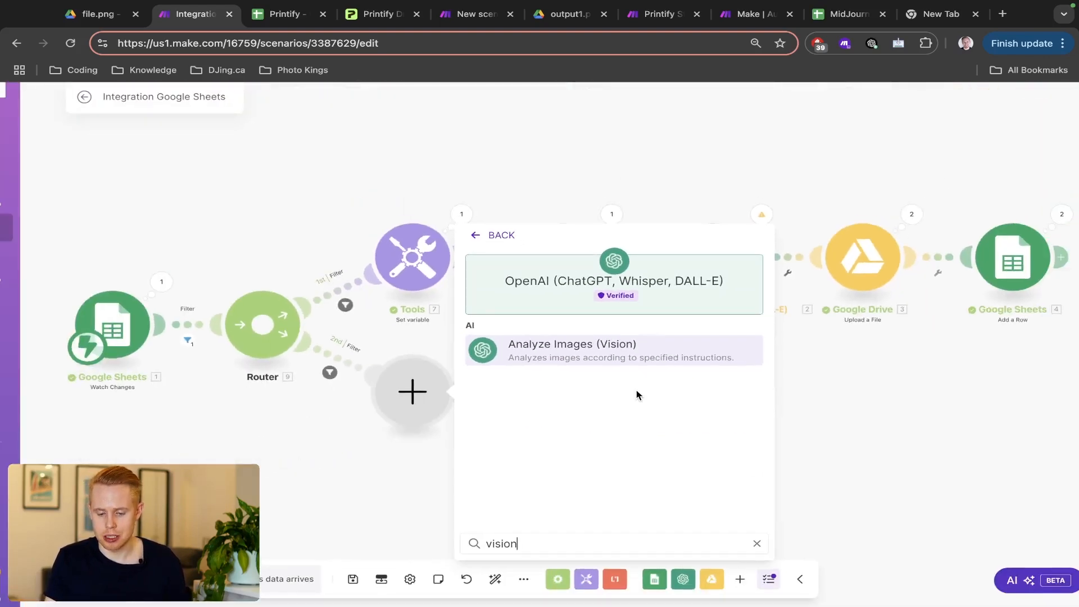
{"action": "left_click", "coordinate": [655, 353]}
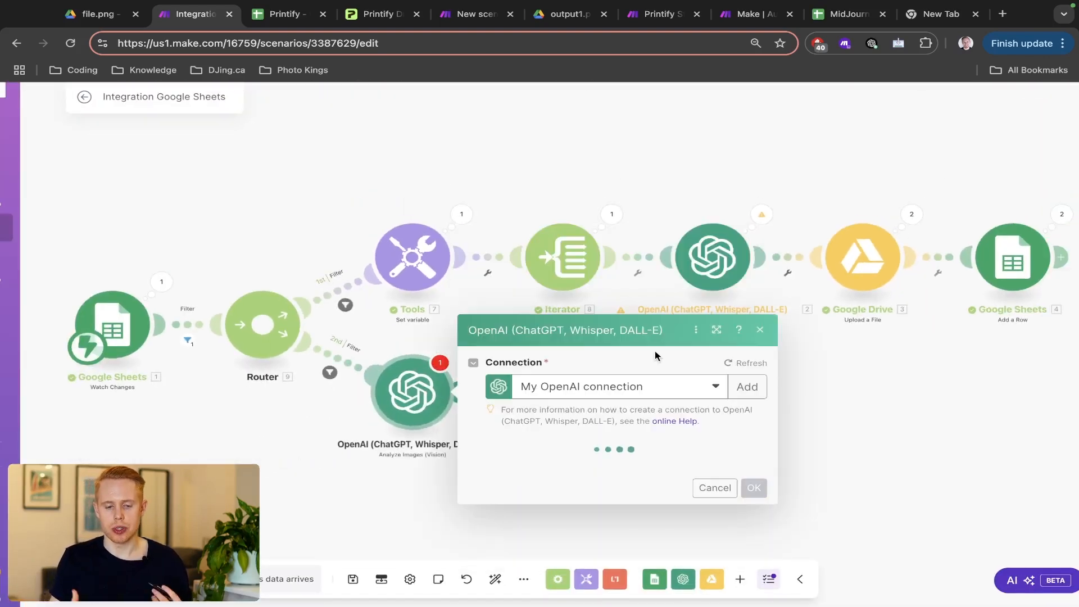
{"action": "key", "text": "ctrl+Tab"}
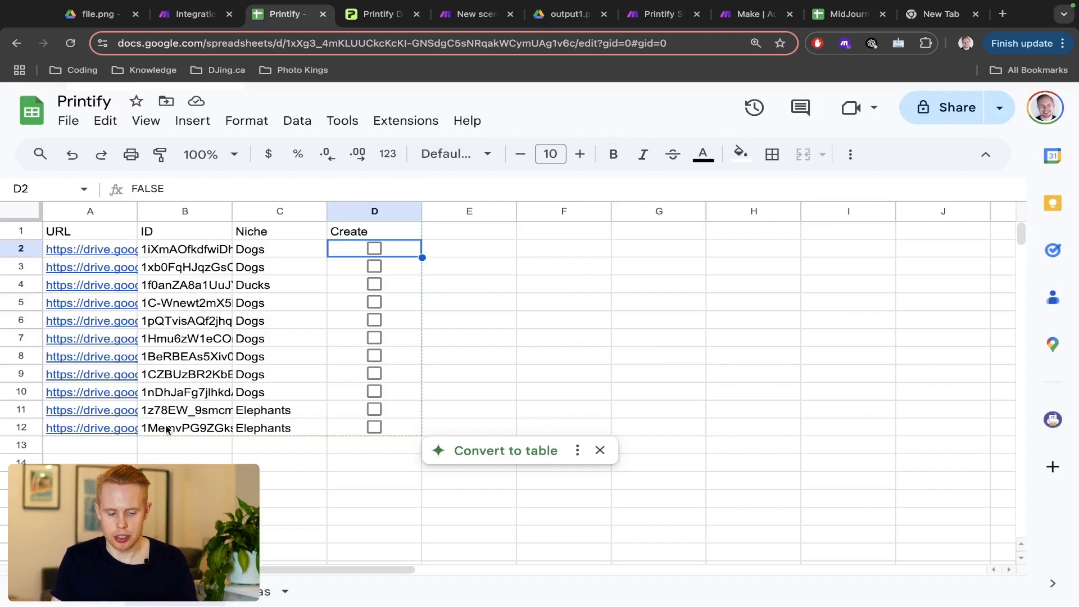
- Open the elephant design image linked in cell A12, then return to the Make scenario
{"action": "left_click", "coordinate": [133, 435]}
{"action": "left_click", "coordinate": [145, 450]}
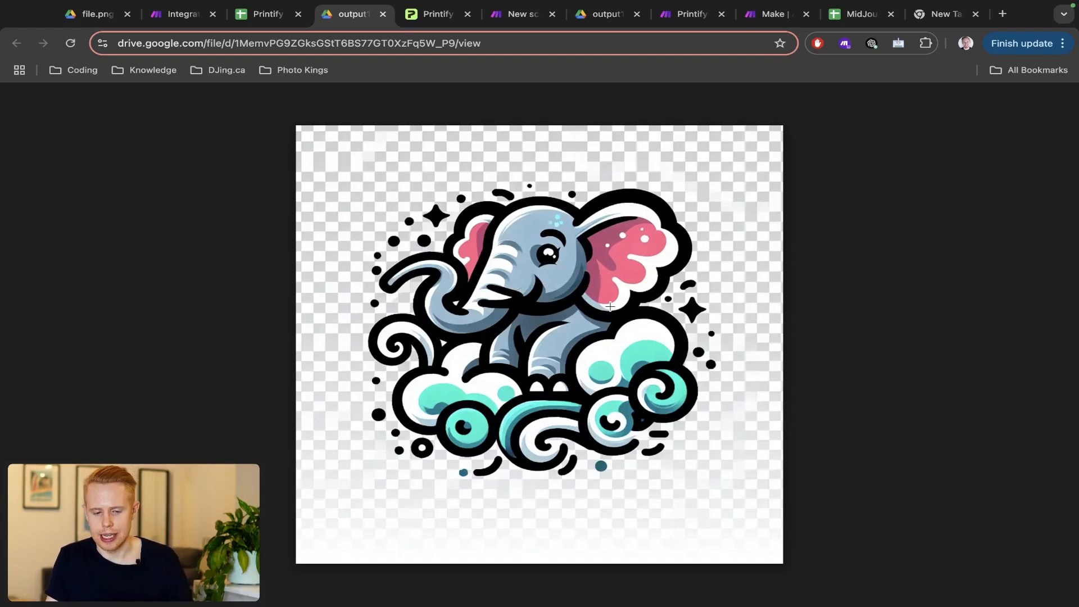
{"action": "key", "text": "ctrl+shift+Tab"}
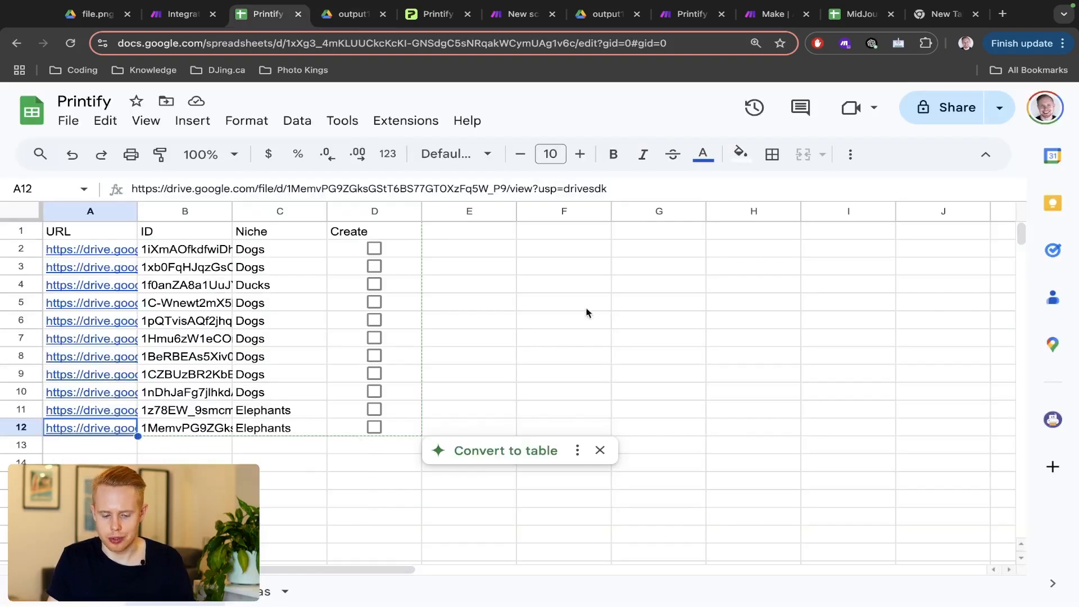
{"action": "key", "text": "ctrl+shift+Tab"}
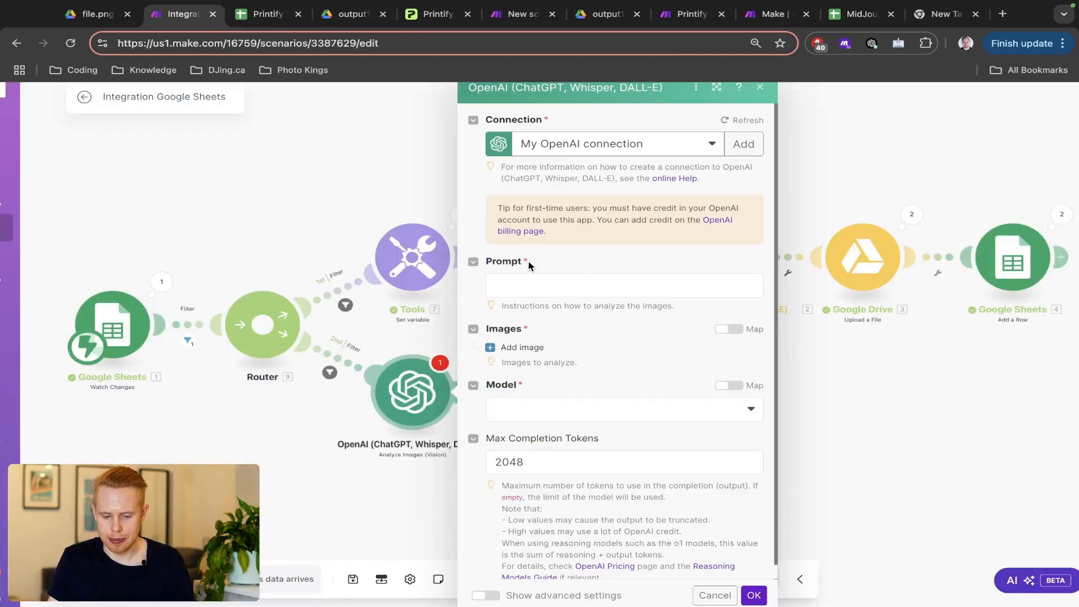
- Write a prompt asking for an ecommerce store title and description of the image, returned as JSON
{"action": "left_click", "coordinate": [525, 280]}
{"action": "type", "text": "Ple"}
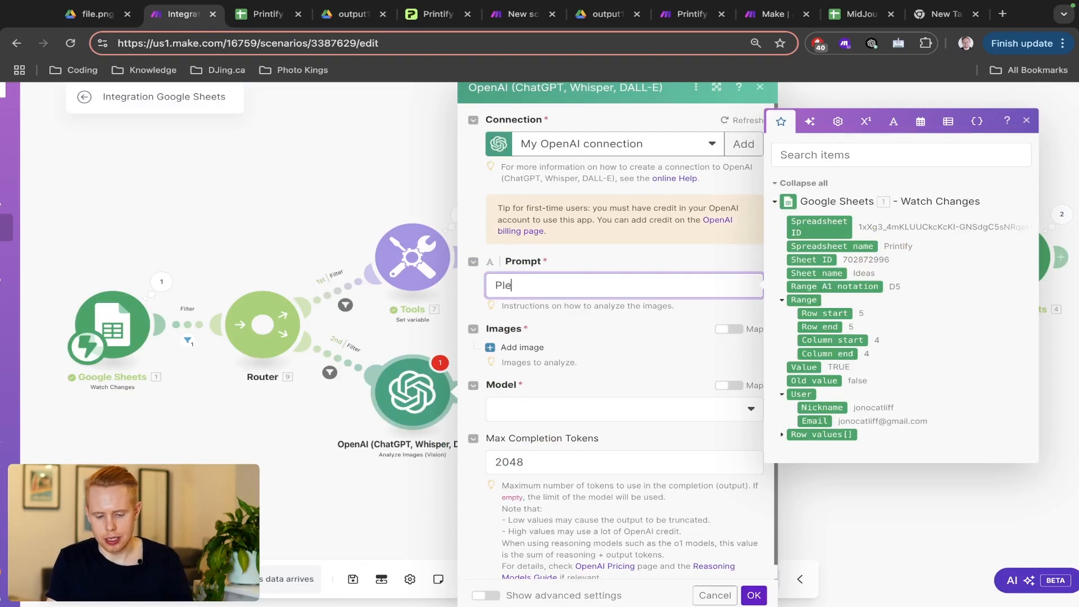
{"action": "type", "text": "ase generate me a title"}
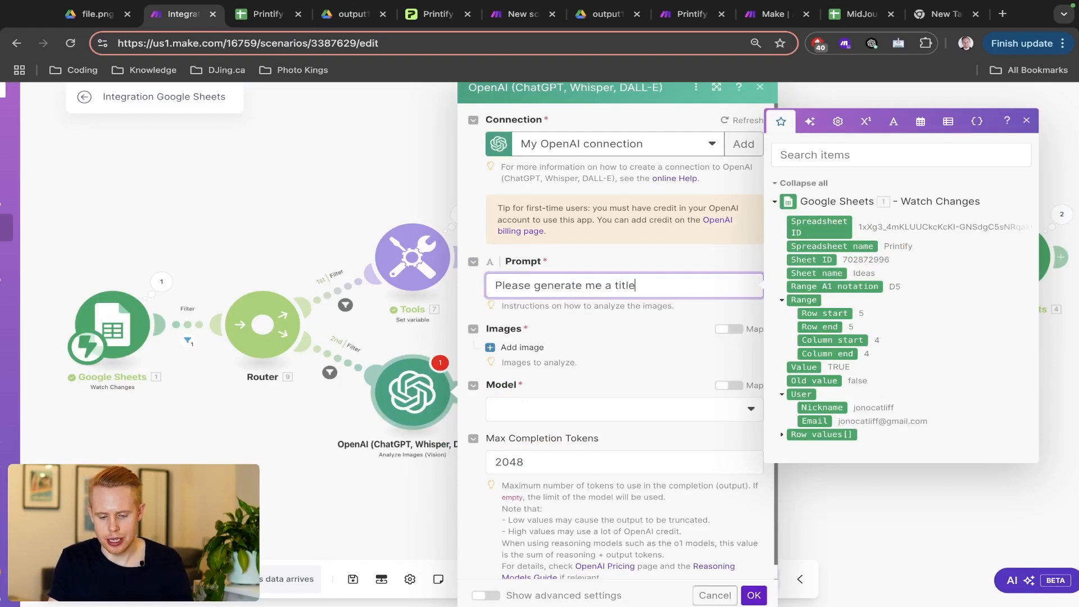
{"action": "type", "text": " and description of t"}
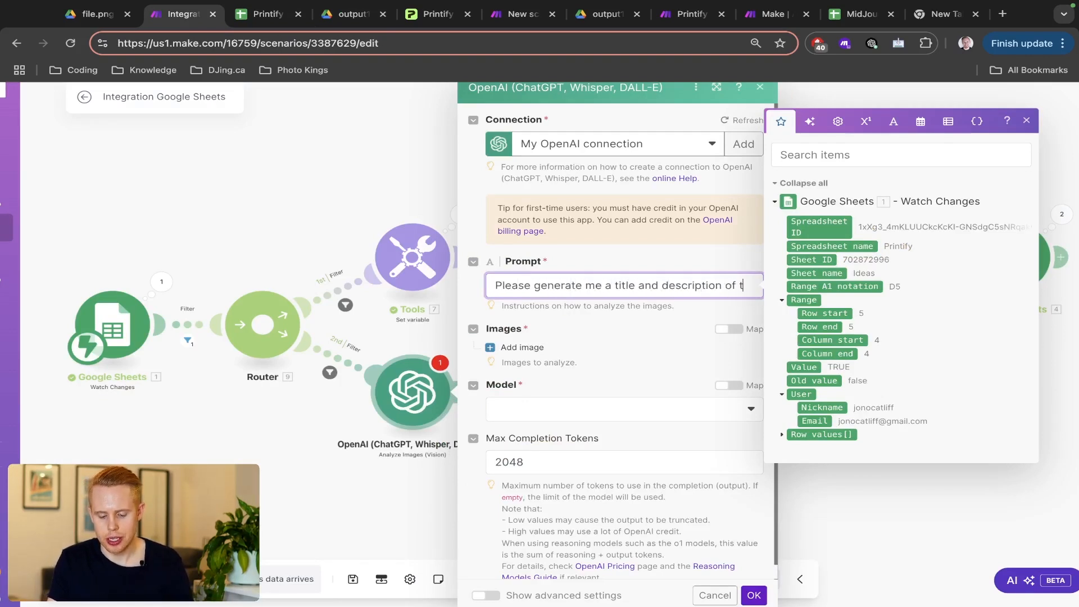
{"action": "type", "text": "his image"}
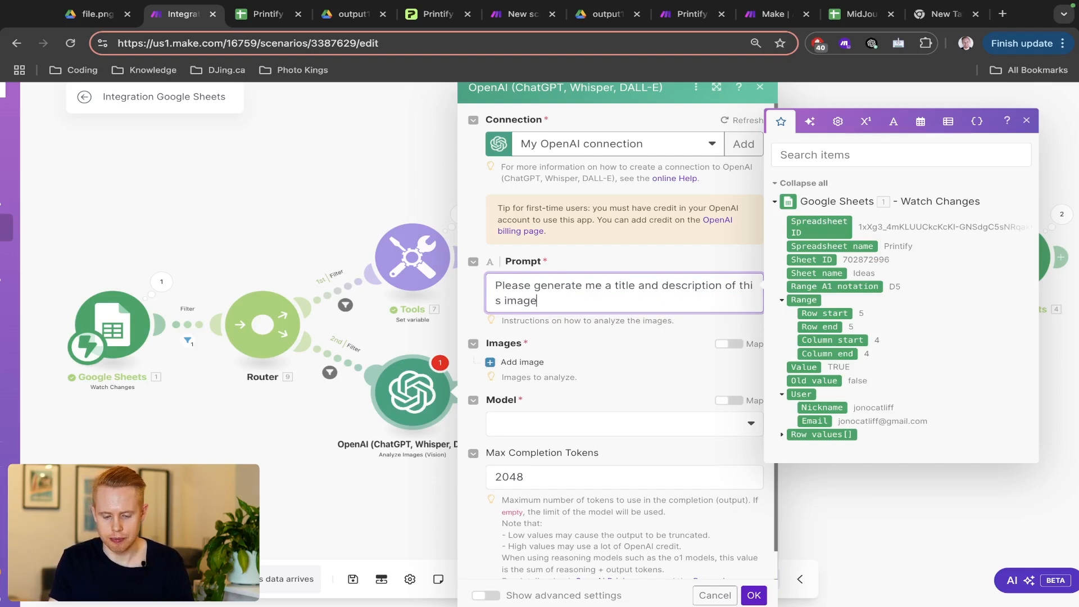
{"action": "type", "text": " for my "}
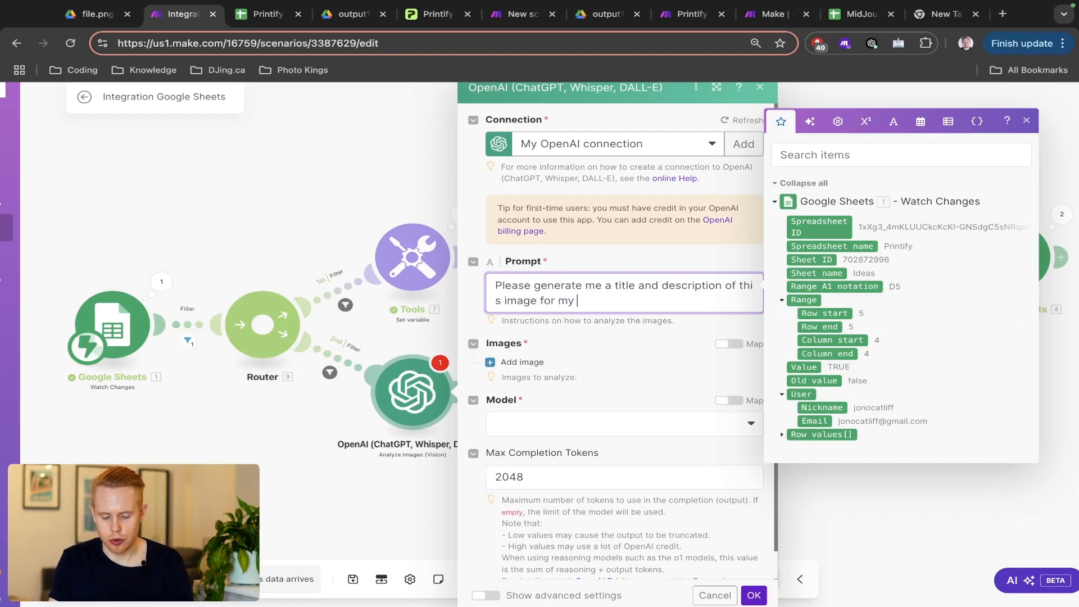
{"action": "type", "text": "ecommerce store."}
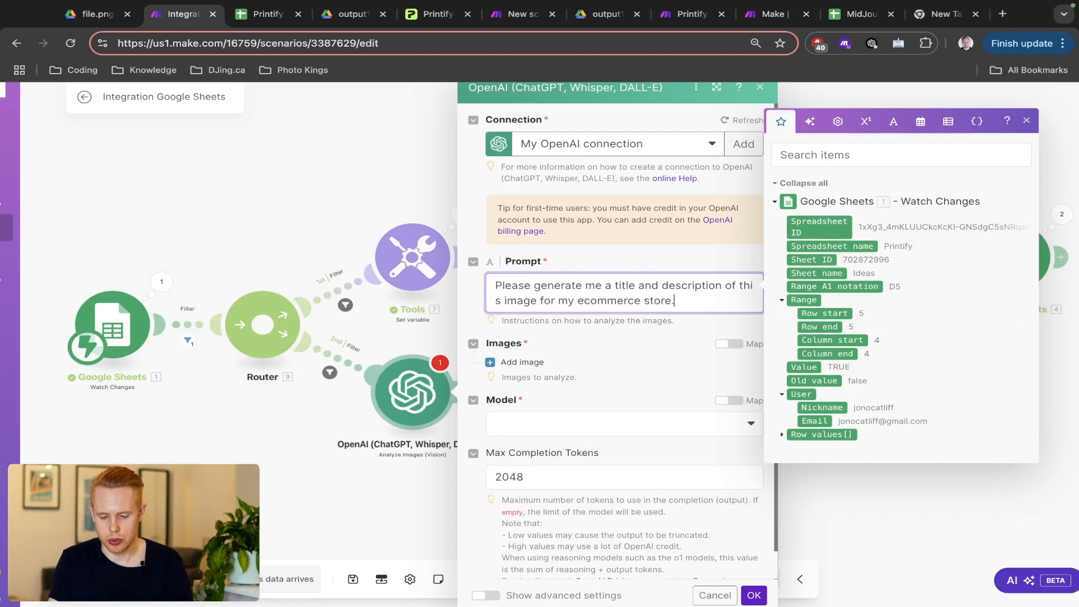
{"action": "type", "text": " The outp"}
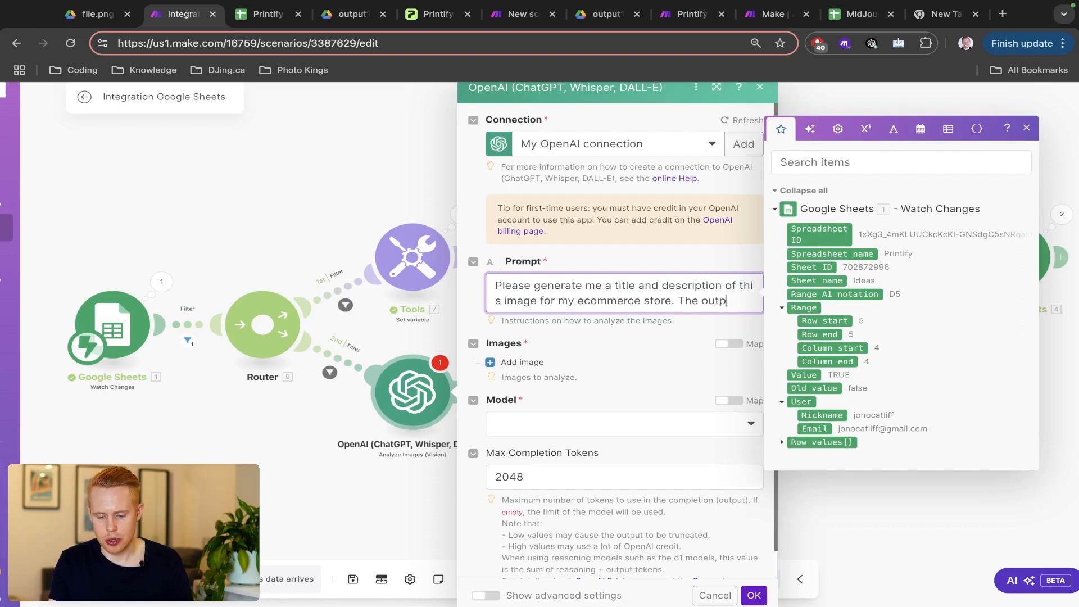
{"action": "type", "text": "ut should be JS"}
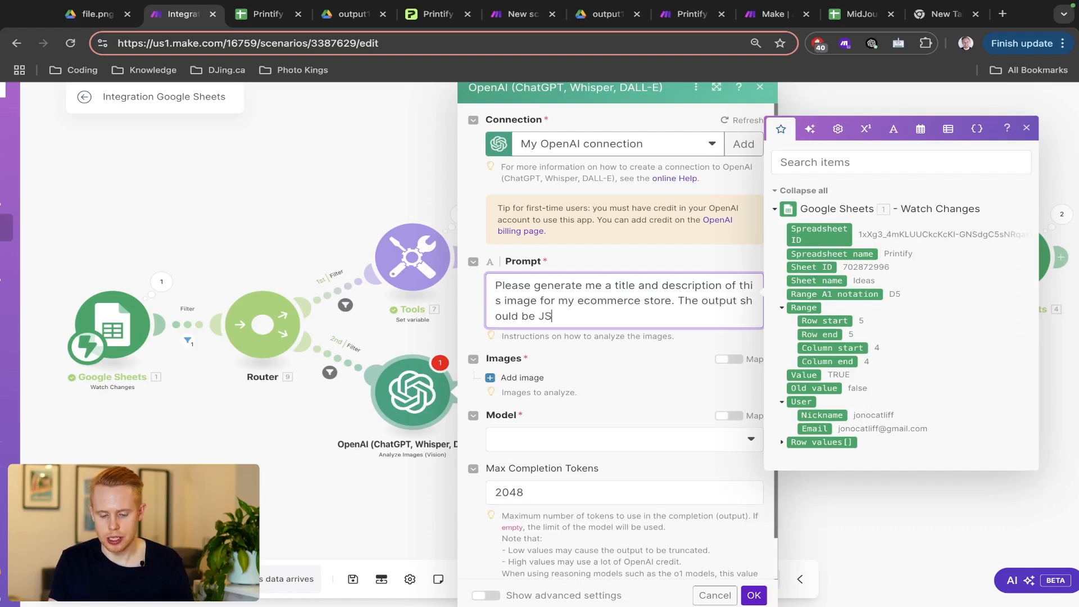
{"action": "type", "text": "ON:"}
{"action": "key", "text": "Return"}
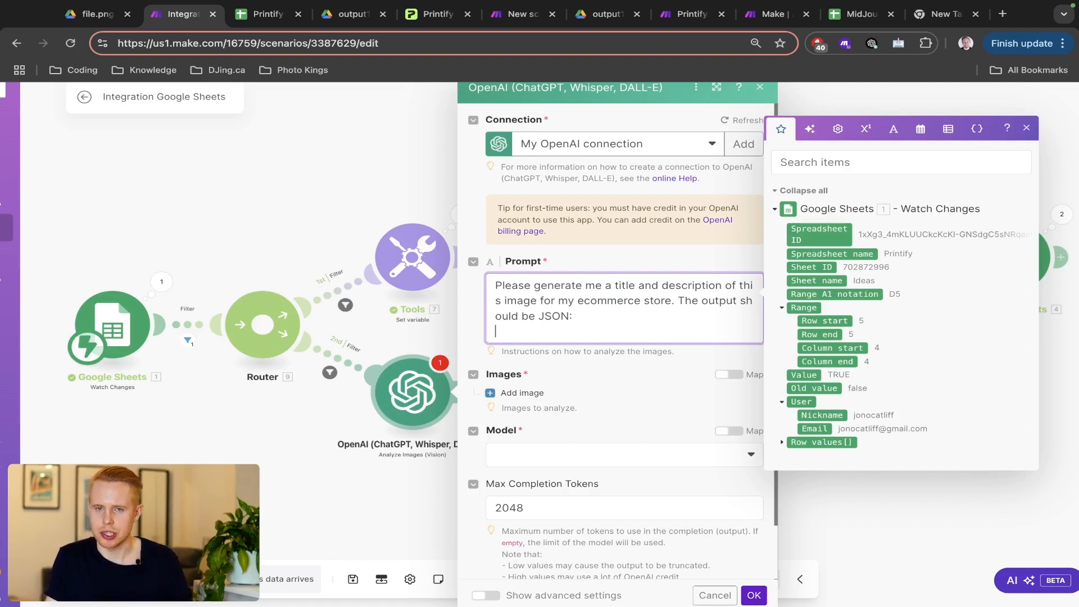
{"action": "type", "text": "{}"}
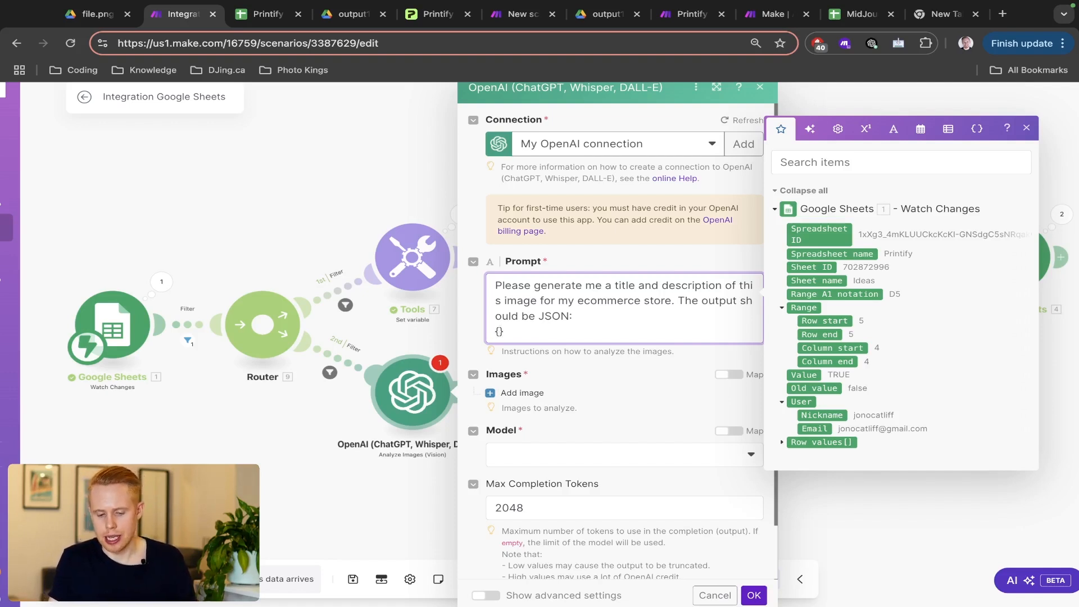
{"action": "key", "text": "Return"}
{"action": "key", "text": "Return"}
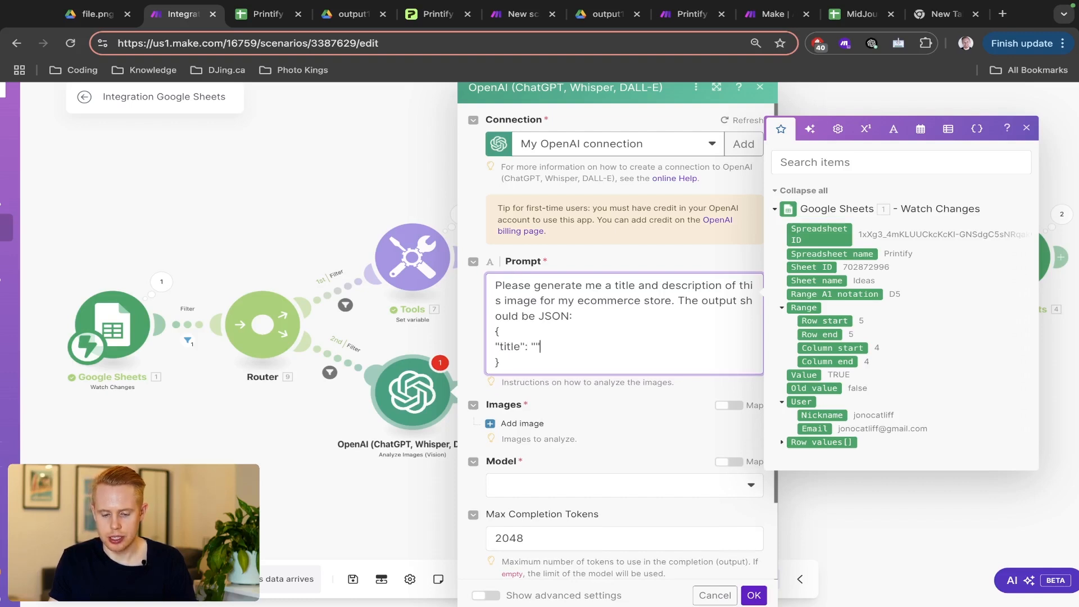
- Fill the JSON template with empty "title" and "description" keys
{"action": "double_click", "coordinate": [509, 346]}
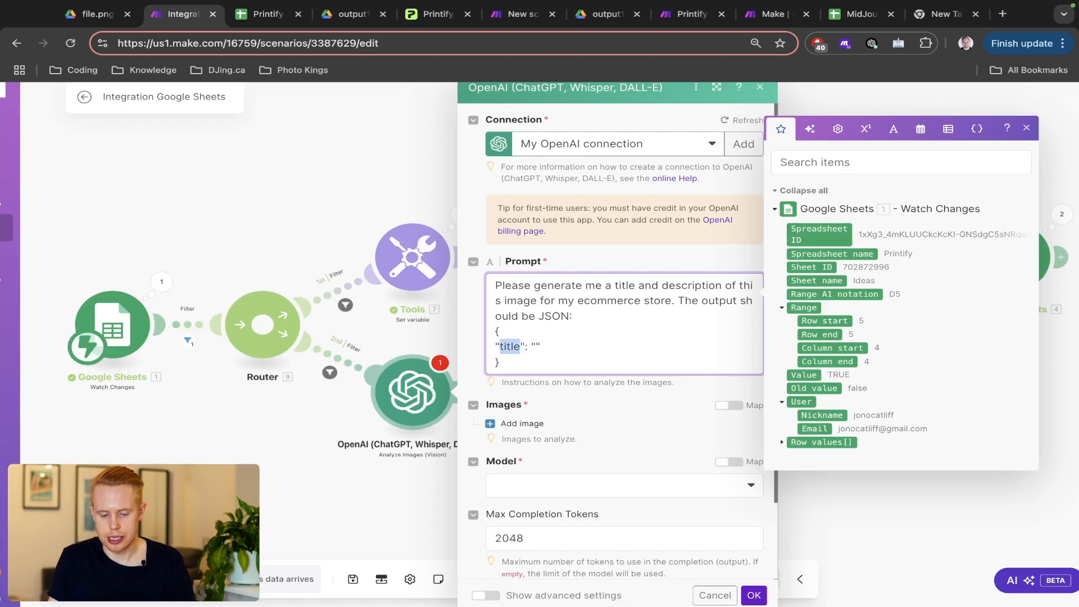
{"action": "left_click", "coordinate": [523, 346]}
{"action": "left_click_drag", "start_coordinate": [524, 346], "coordinate": [494, 346]}
{"action": "left_click", "coordinate": [526, 346]}
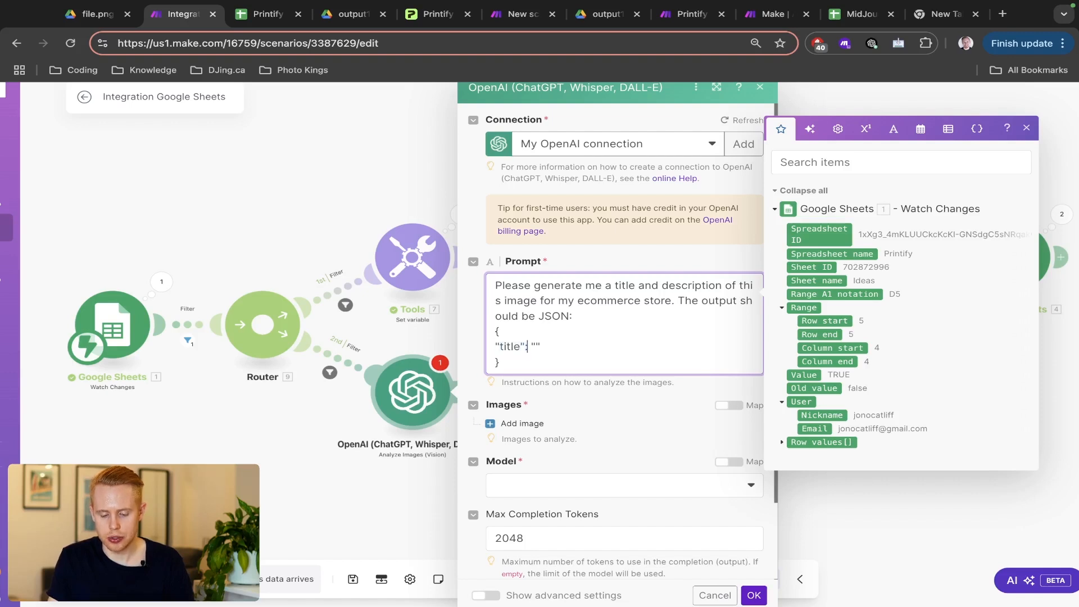
{"action": "type", "text": "\"\","}
{"action": "key", "text": "Return"}
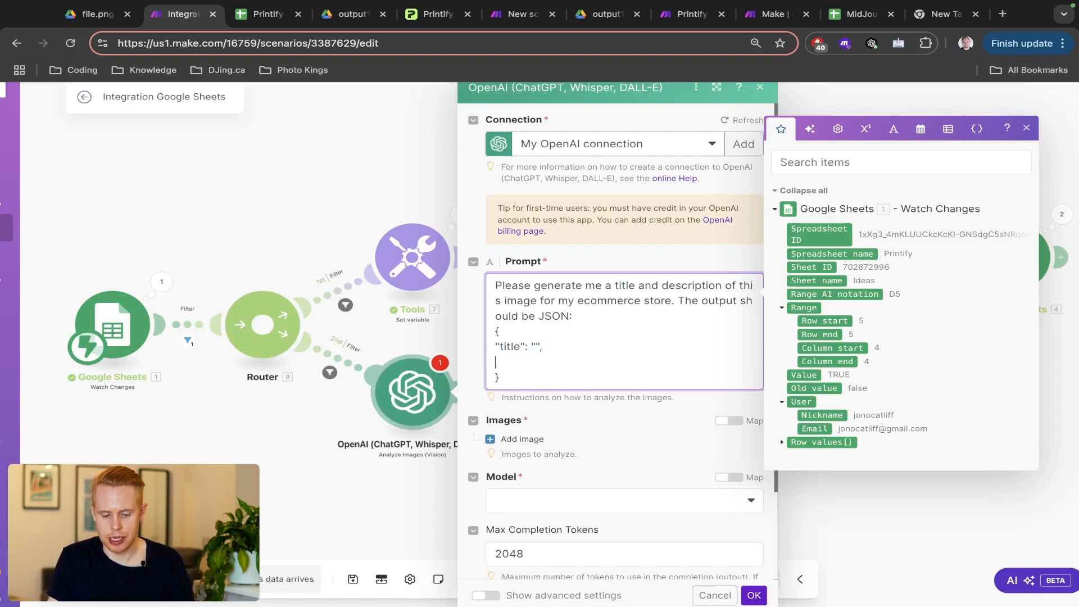
{"action": "type", "text": "\"title\": \"\","}
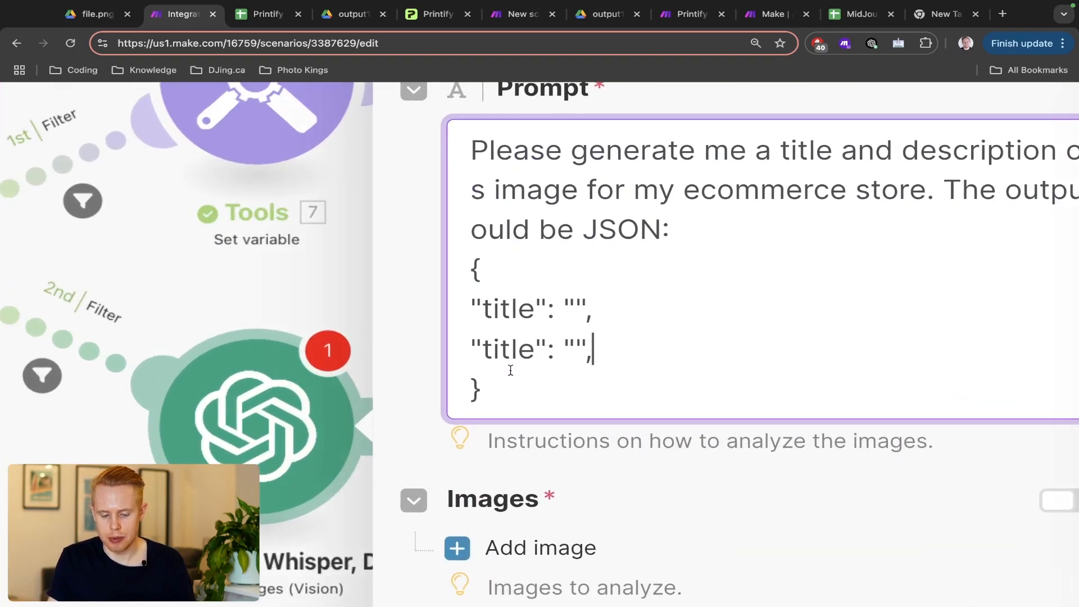
{"action": "double_click", "coordinate": [509, 362]}
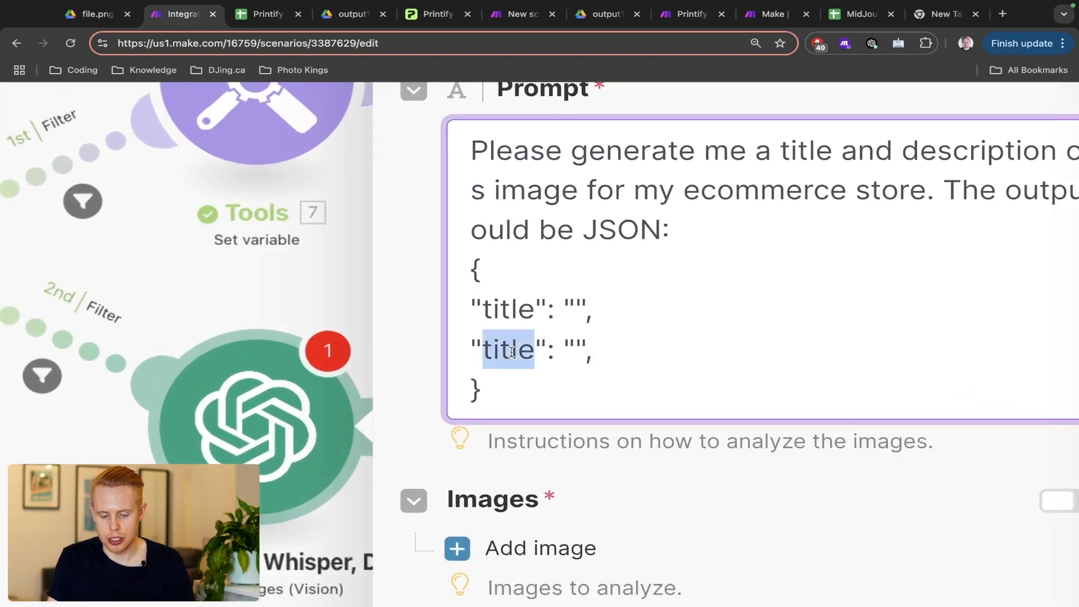
{"action": "type", "text": "descritp"}
{"action": "key", "text": "BackSpace"}
{"action": "key", "text": "BackSpace"}
{"action": "type", "text": "ption"}
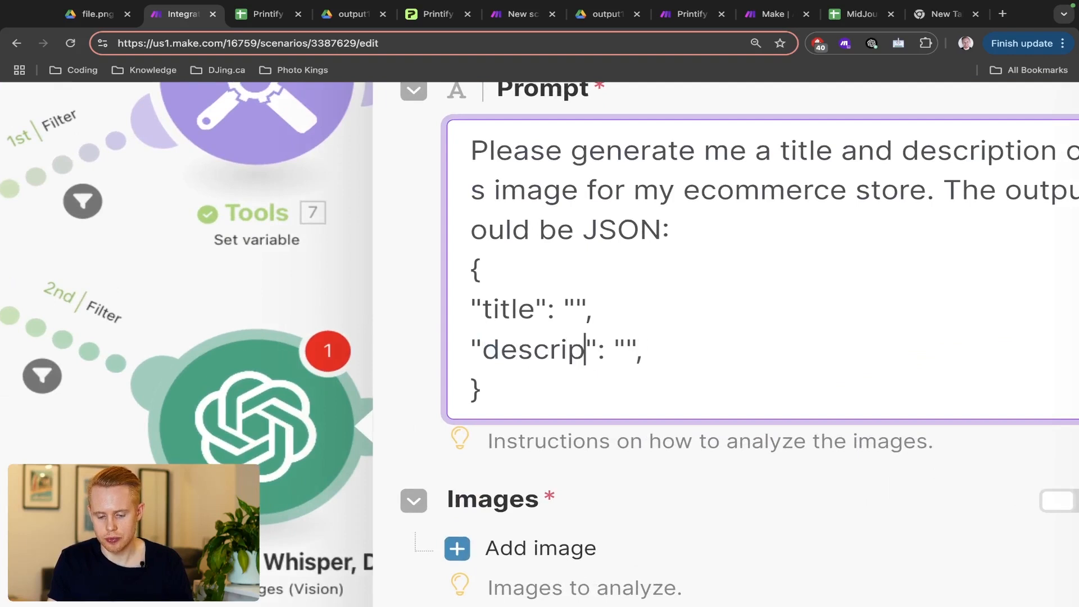
{"action": "key", "text": "Right"}
{"action": "key", "text": "Right"}
{"action": "key", "text": "Right"}
{"action": "key", "text": "Right"}
{"action": "key", "text": "Right"}
{"action": "key", "text": "Right"}
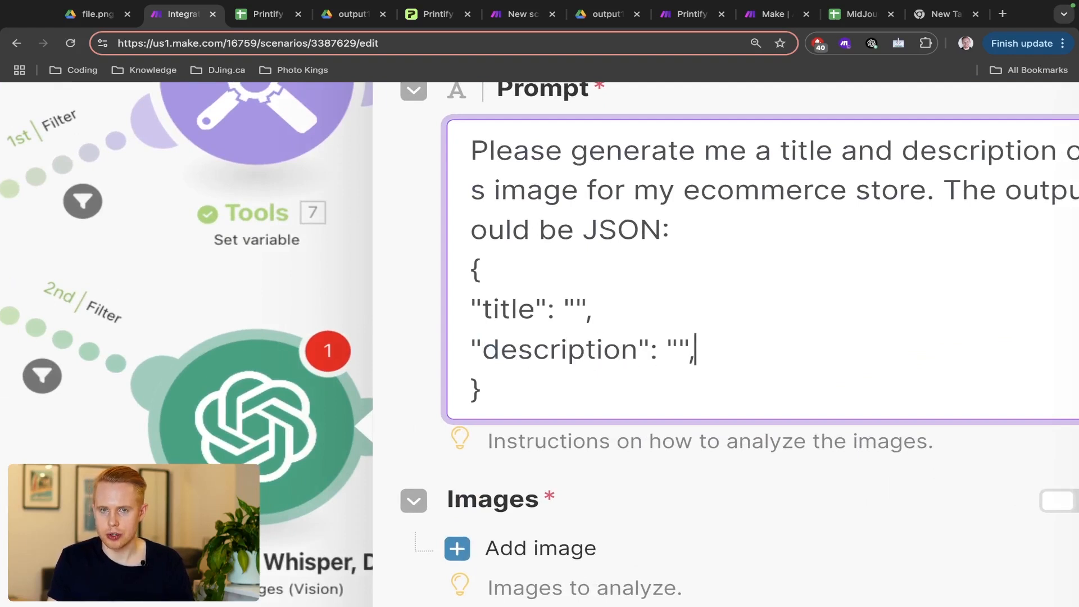
{"action": "key", "text": "BackSpace"}
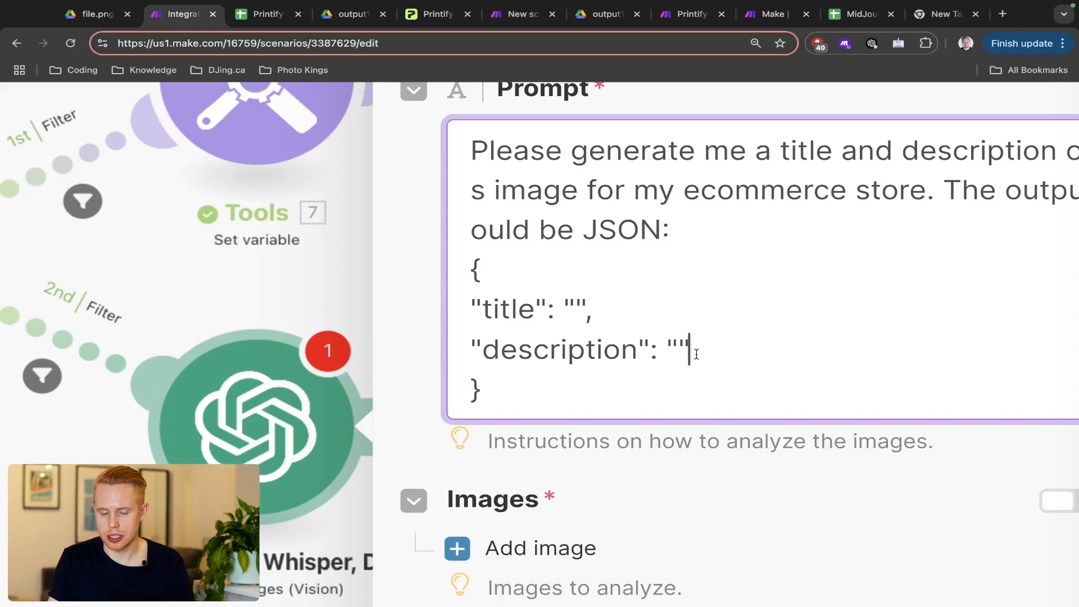
{"action": "scroll", "coordinate": [696, 354], "scroll_direction": "down", "scroll_amount": 5}
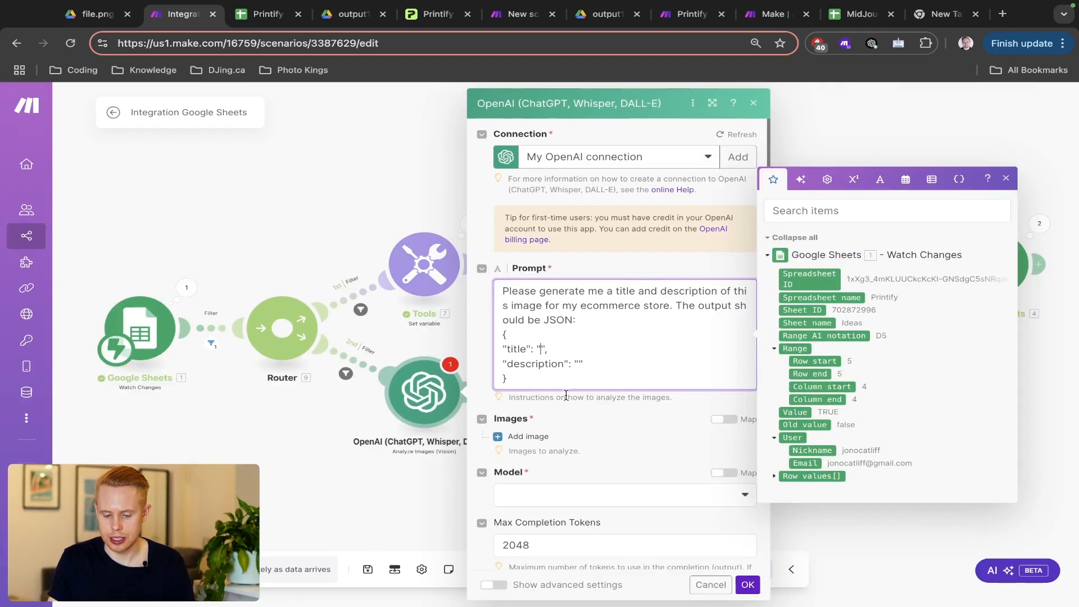
- Add an image slot under Images in the Vision module
{"action": "left_click", "coordinate": [591, 416]}
{"action": "left_click", "coordinate": [506, 436]}
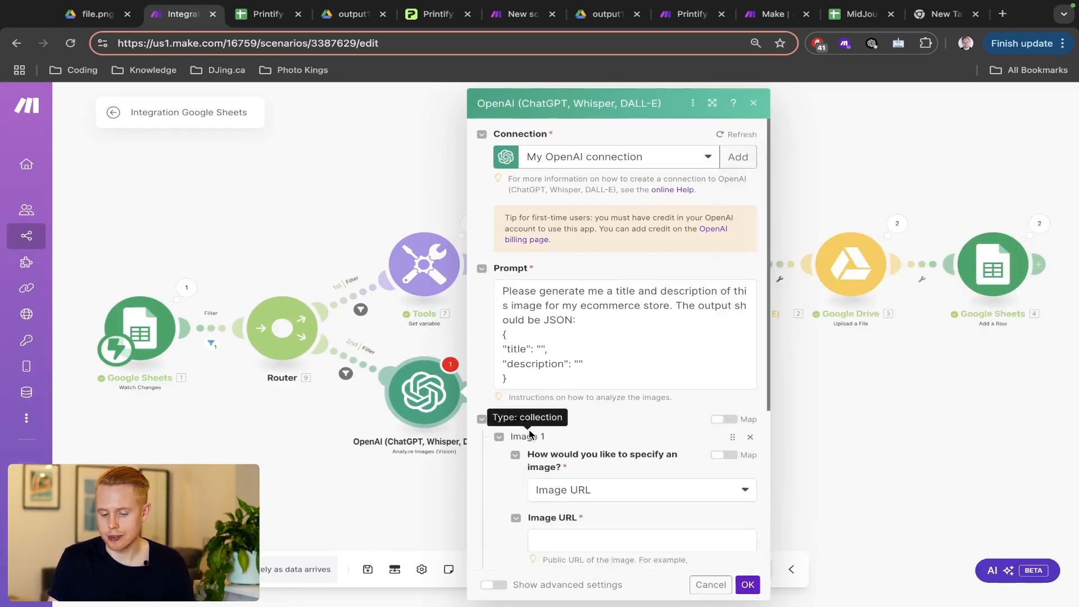
{"action": "scroll", "coordinate": [609, 436], "scroll_direction": "down", "scroll_amount": 1}
{"action": "scroll", "coordinate": [609, 435], "scroll_direction": "down", "scroll_amount": 1}
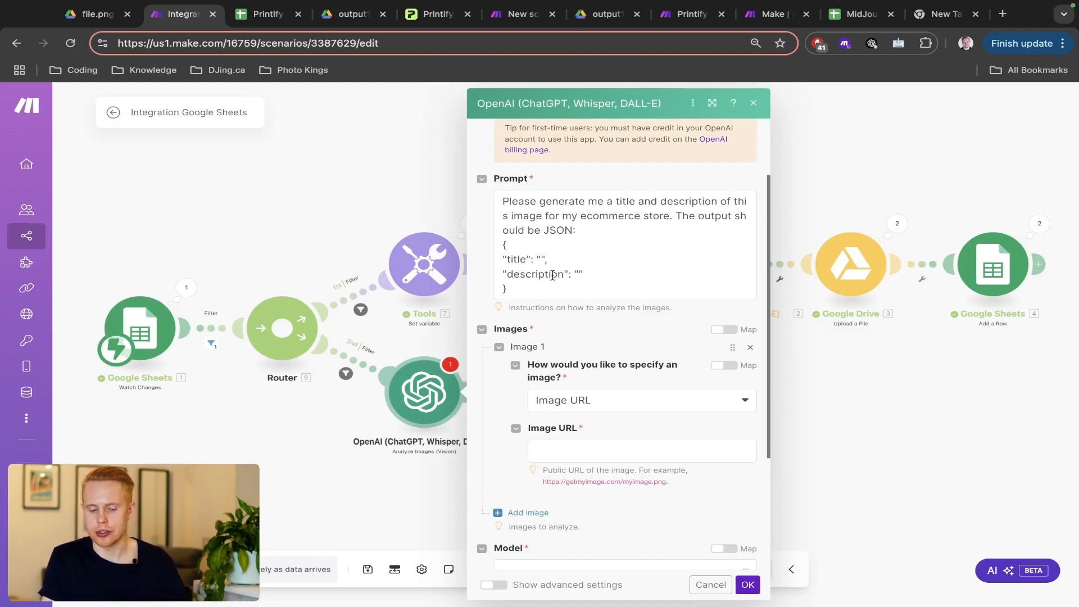
- Cut the JSON template out of the prompt and open an incognito browser window
{"action": "left_click", "coordinate": [526, 289]}
{"action": "left_click_drag", "start_coordinate": [526, 289], "coordinate": [500, 251]}
{"action": "key", "text": "ctrl+c"}
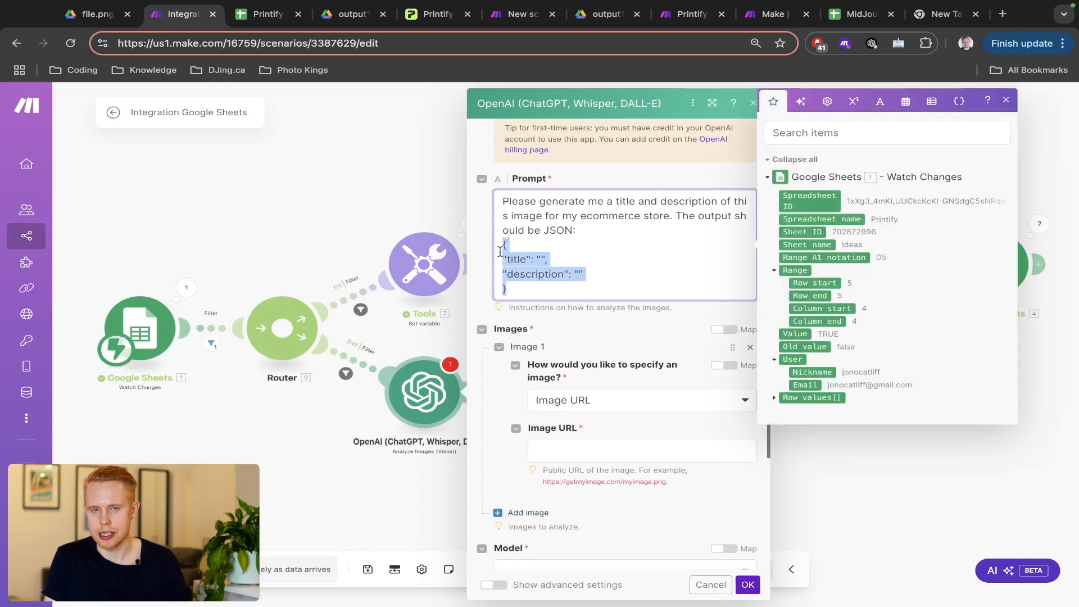
{"action": "type", "text": "N"}
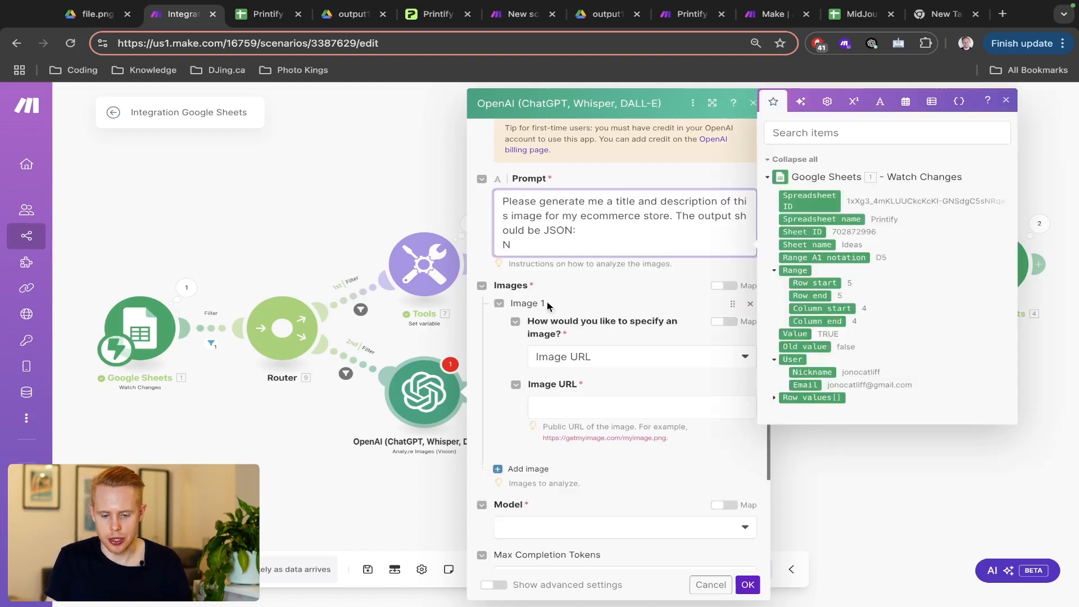
{"action": "key", "text": "super+shift+n"}
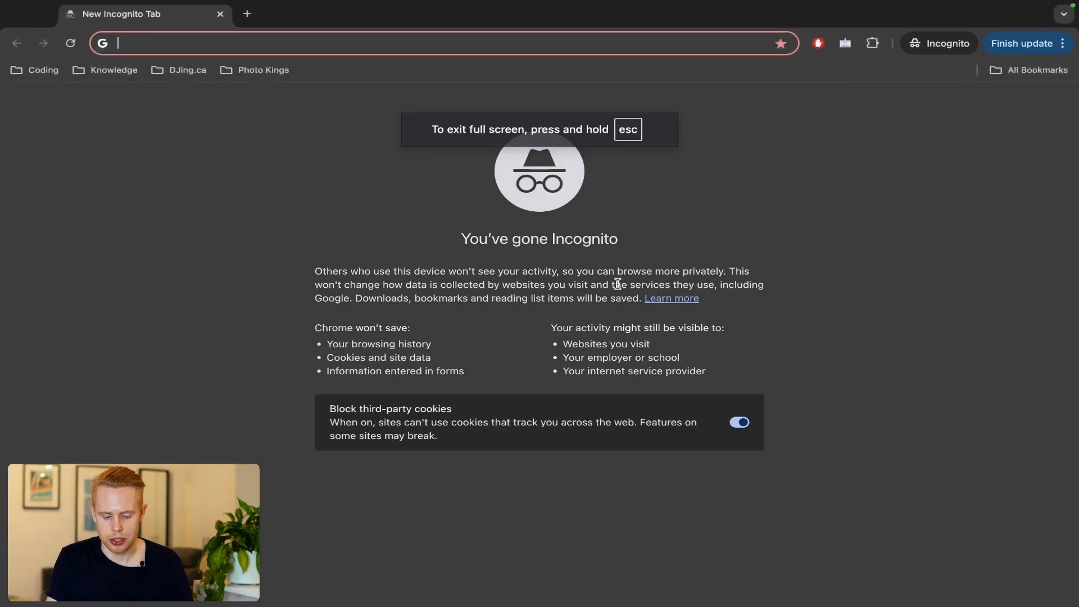
- Ask ChatGPT to 'format this json properly' with the title/description template, then return to Make
{"action": "type", "text": "ch"}
{"action": "key", "text": "Return"}
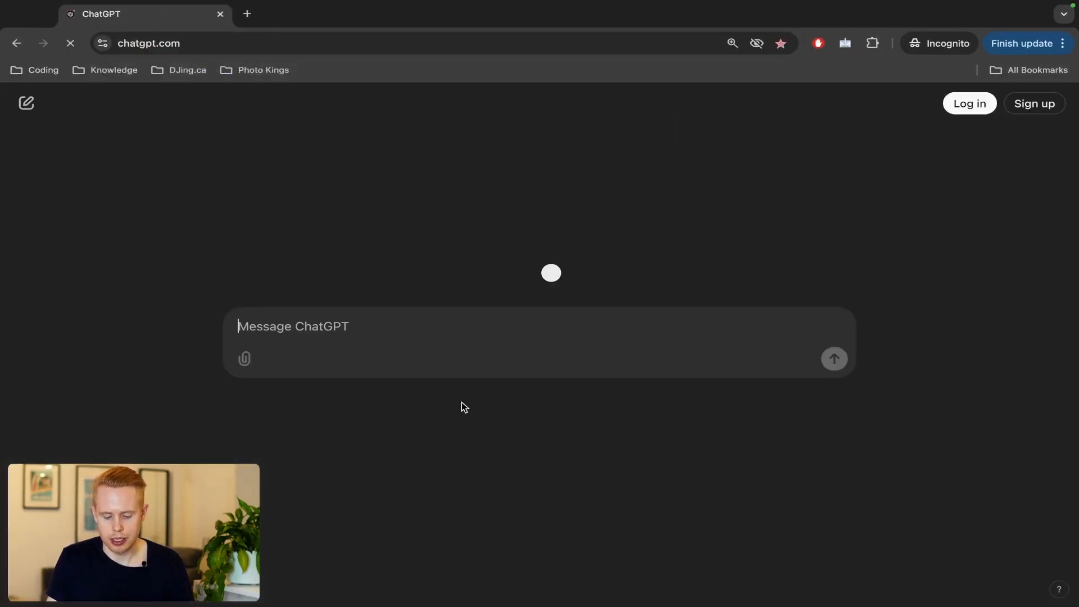
{"action": "type", "text": "Can you please "}
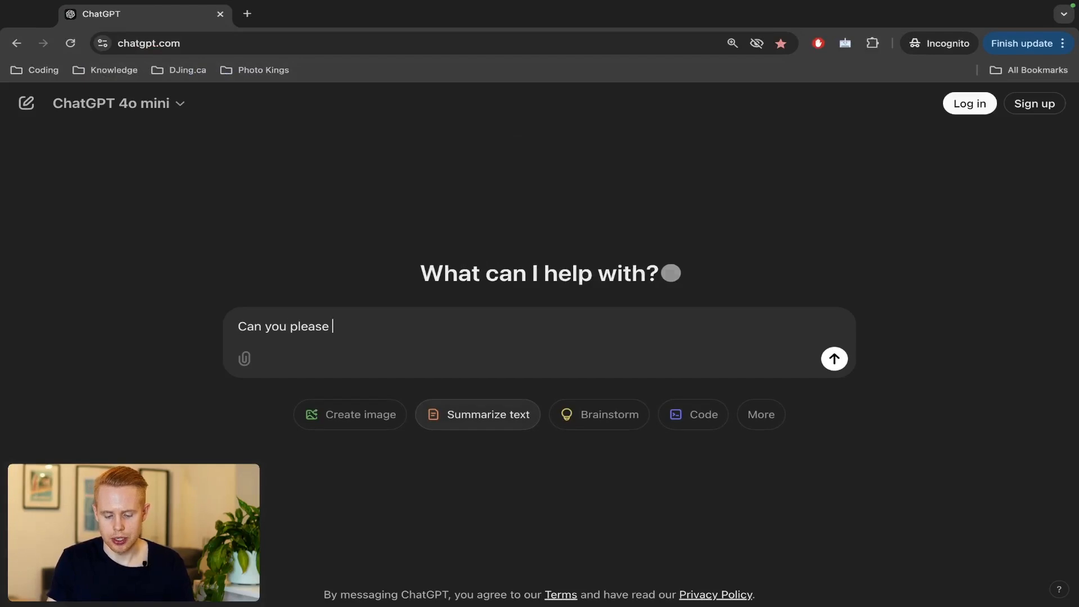
{"action": "type", "text": "format this json p"}
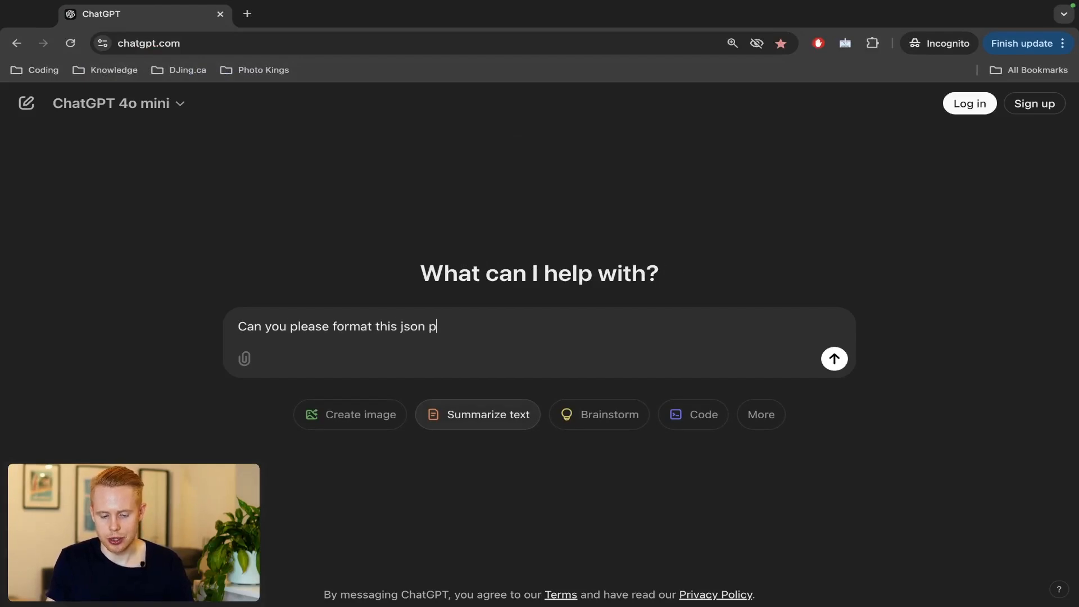
{"action": "type", "text": "roperly:"}
{"action": "key", "text": "shift+Return"}
{"action": "key", "text": "ctrl+v"}
{"action": "key", "text": "Return"}
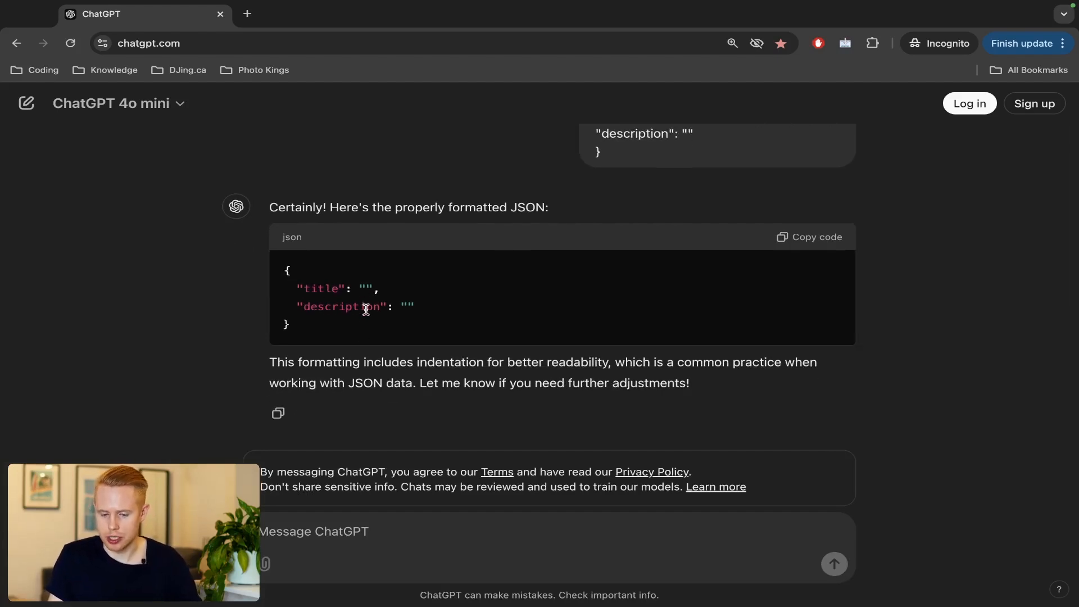
{"action": "scroll", "coordinate": [365, 310], "scroll_direction": "up", "scroll_amount": 1}
{"action": "key", "text": "ctrl+Left"}
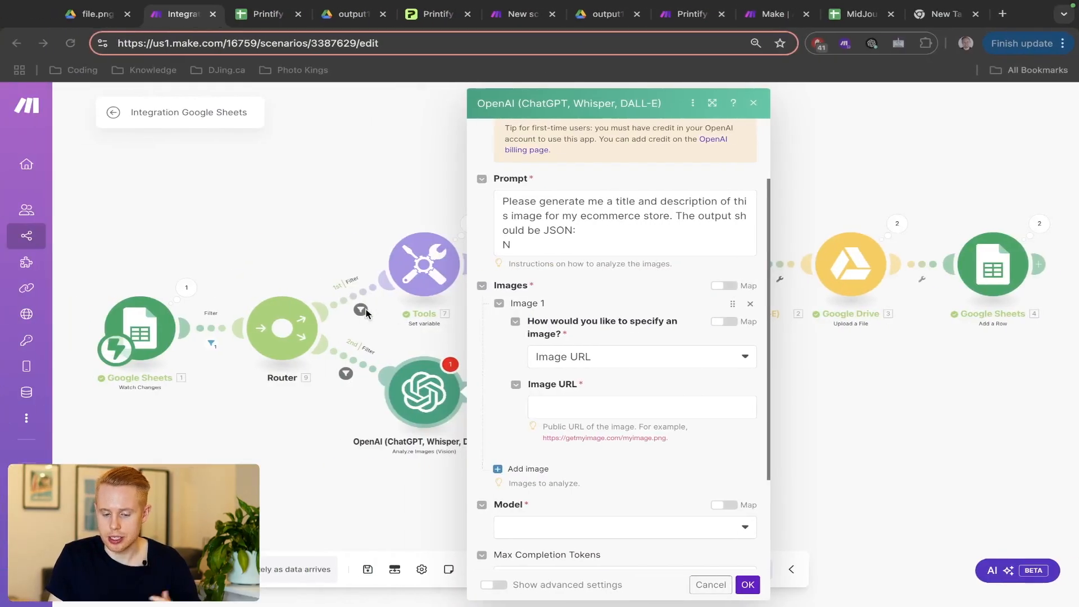
- Keep Image URL as the image source and expand the sheet's row values for mapping
{"action": "left_click", "coordinate": [582, 357]}
{"action": "left_click", "coordinate": [606, 339]}
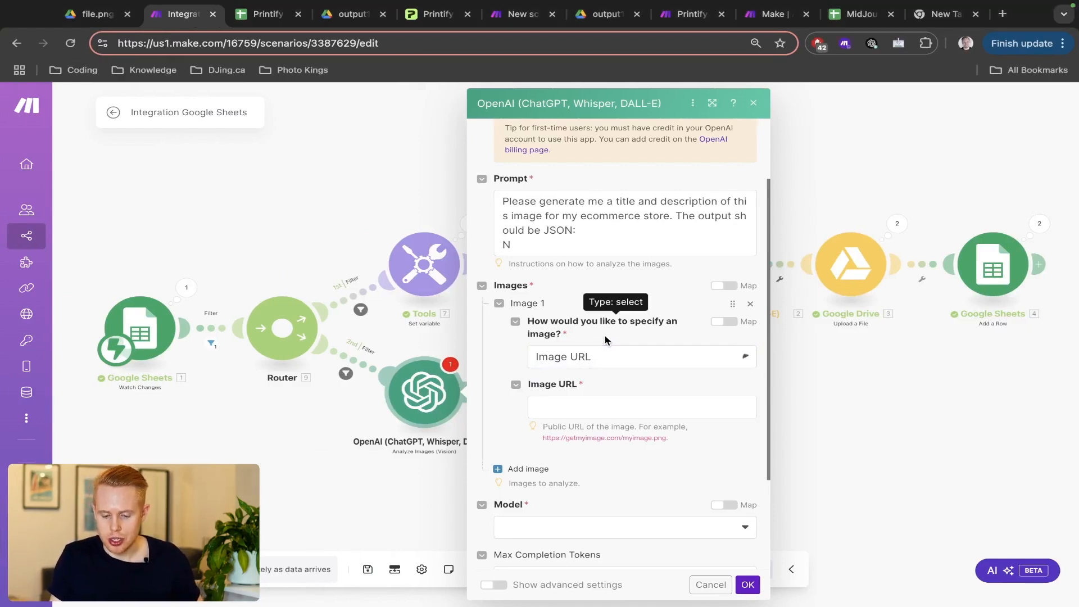
{"action": "left_click", "coordinate": [573, 398]}
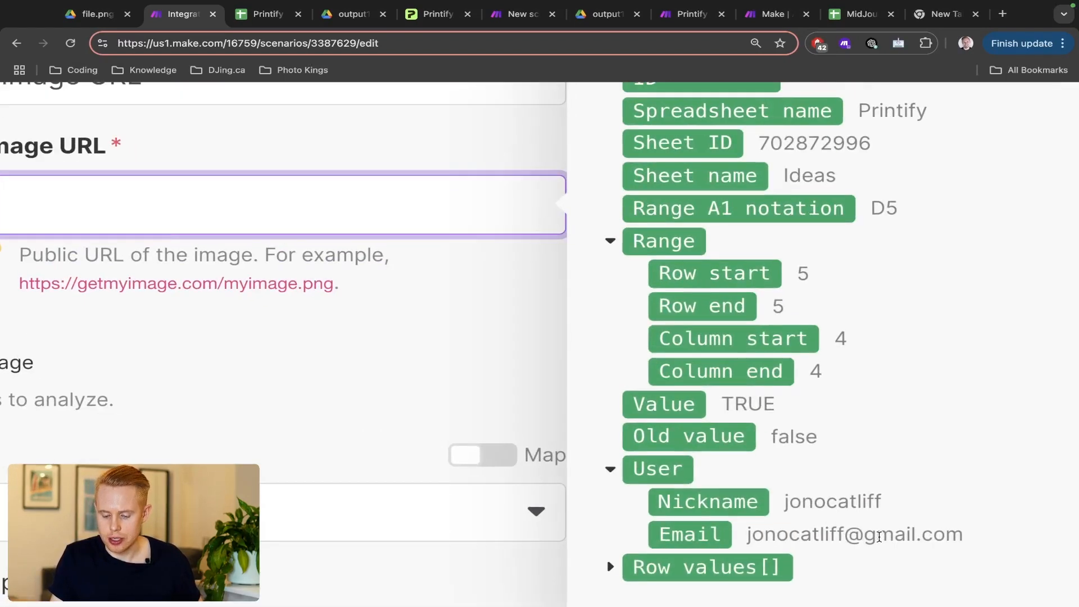
{"action": "left_click", "coordinate": [610, 460]}
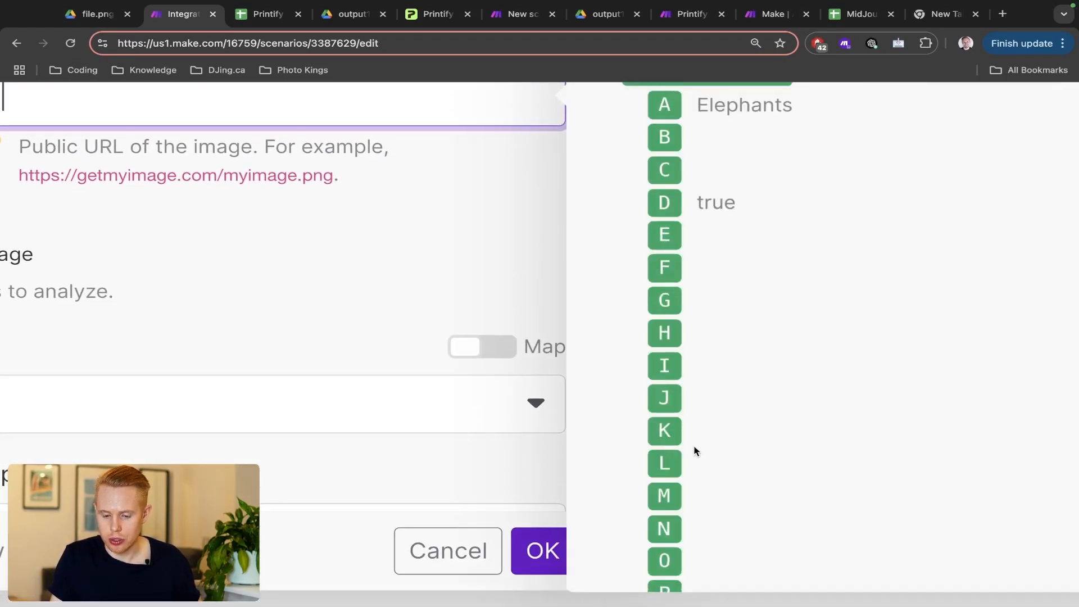
{"action": "scroll", "coordinate": [929, 420], "scroll_direction": "down", "scroll_amount": 3}
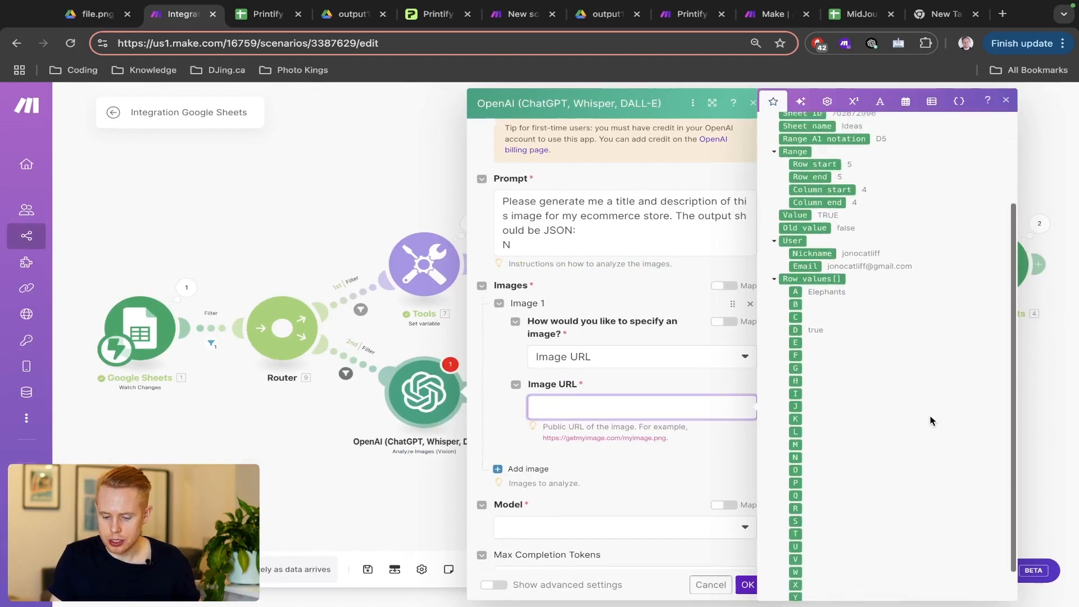
{"action": "scroll", "coordinate": [930, 421], "scroll_direction": "up", "scroll_amount": 3}
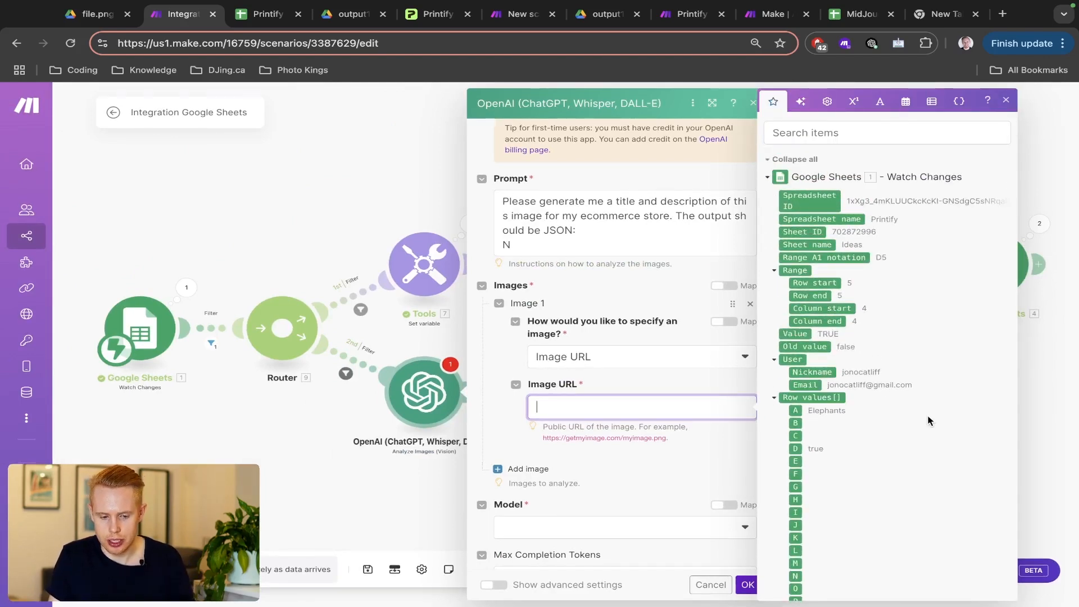
{"action": "key", "text": "ctrl+Tab"}
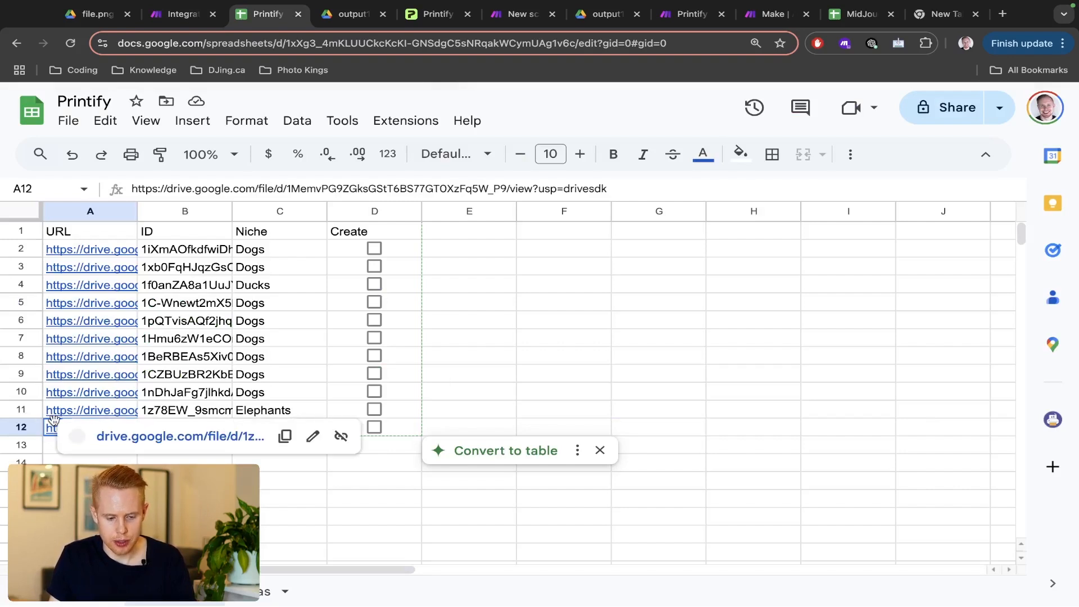
{"action": "key", "text": "ctrl+shift+Tab"}
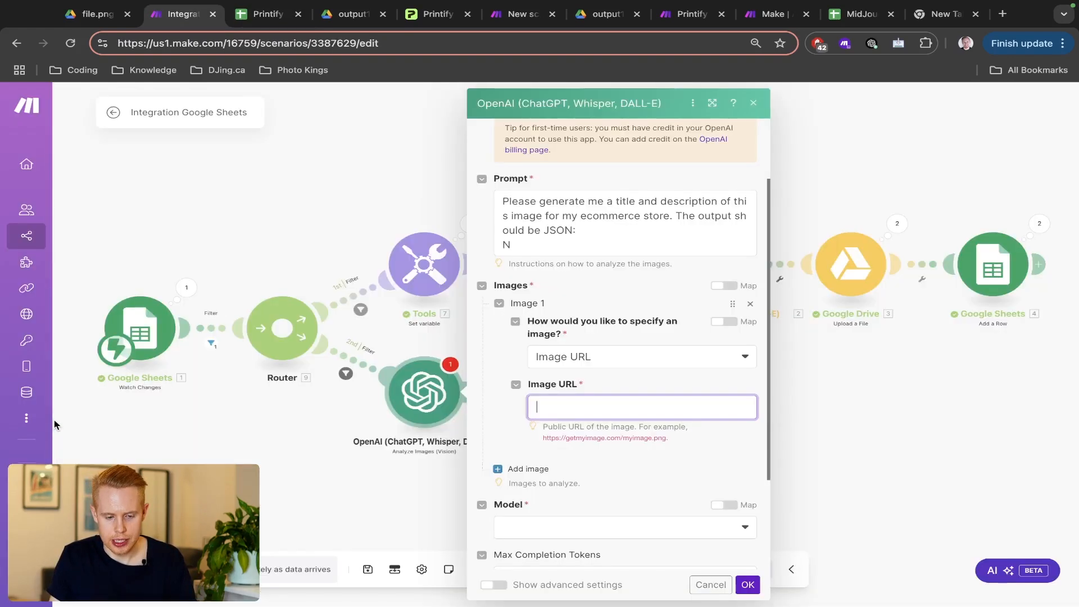
- Map the trigger's Row values column A link into the Image URL field
{"action": "left_click", "coordinate": [555, 409]}
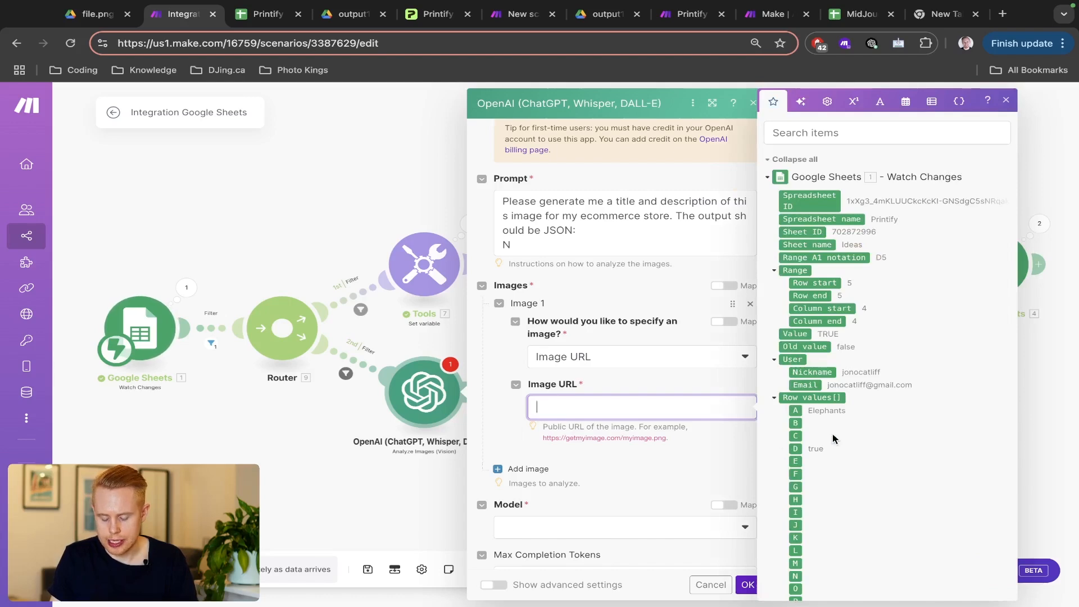
{"action": "scroll", "coordinate": [832, 433], "scroll_direction": "up", "scroll_amount": 5}
{"action": "key", "text": "ctrl+Tab"}
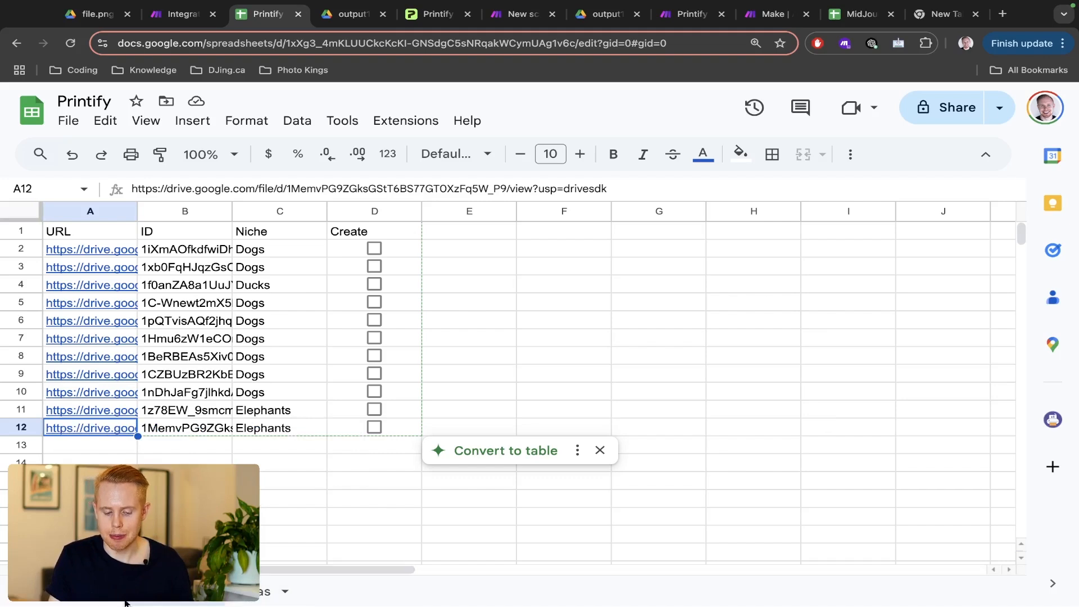
{"action": "scroll", "coordinate": [134, 602], "scroll_direction": "up", "scroll_amount": 5}
{"action": "scroll", "coordinate": [134, 601], "scroll_direction": "down", "scroll_amount": 5}
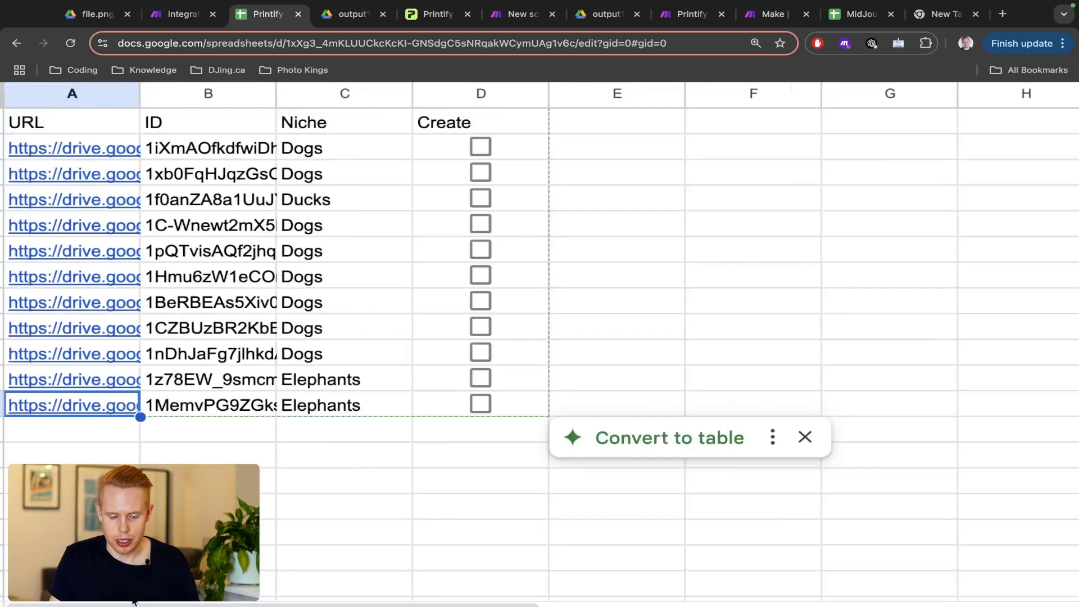
{"action": "scroll", "coordinate": [134, 602], "scroll_direction": "down", "scroll_amount": 3}
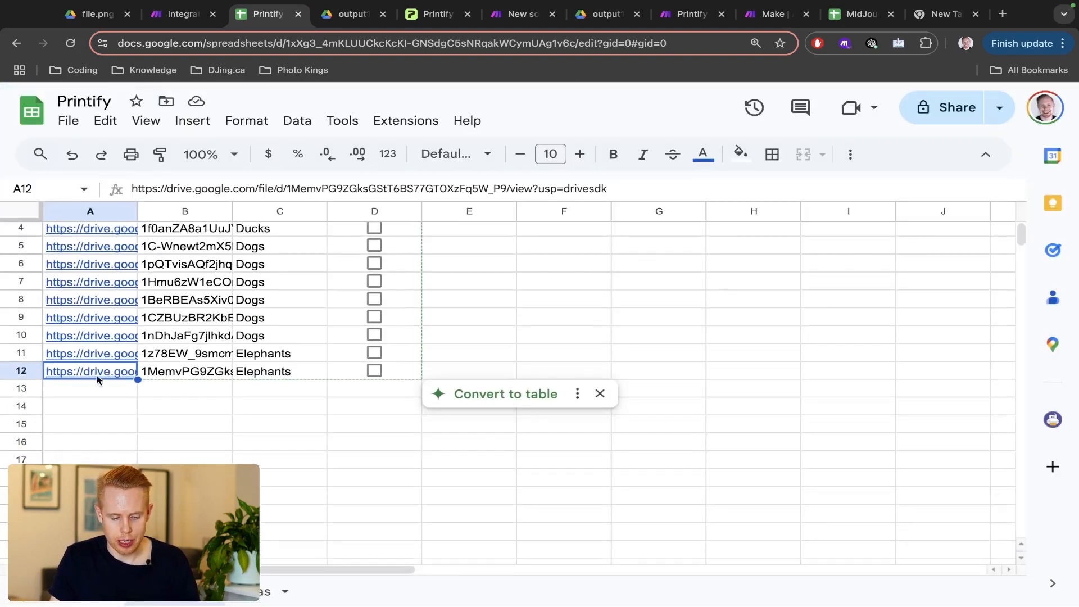
{"action": "scroll", "coordinate": [96, 376], "scroll_direction": "up", "scroll_amount": 2}
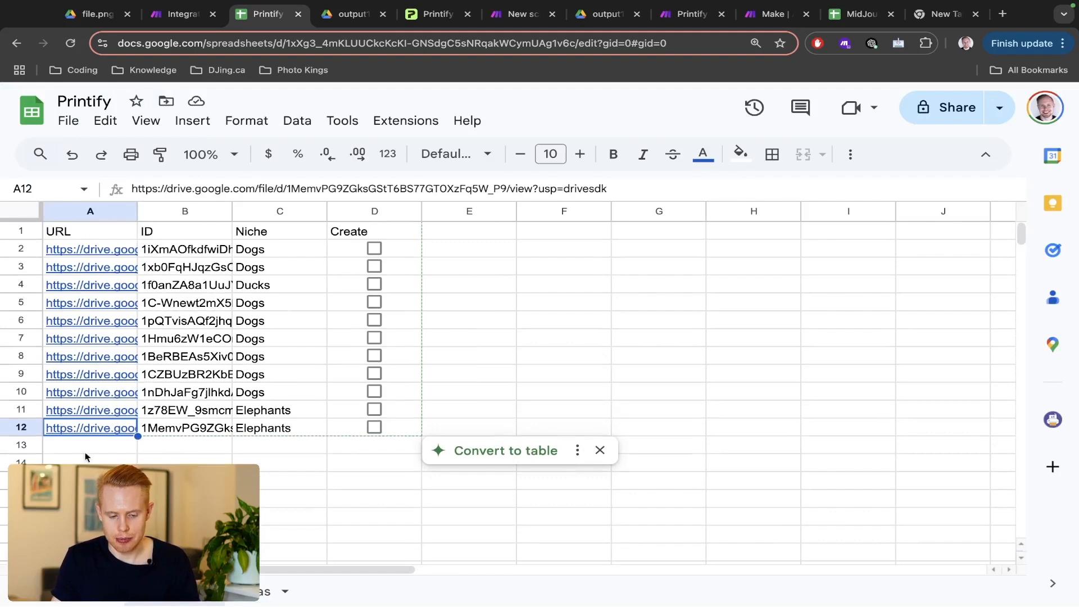
{"action": "key", "text": "ctrl+shift+Tab"}
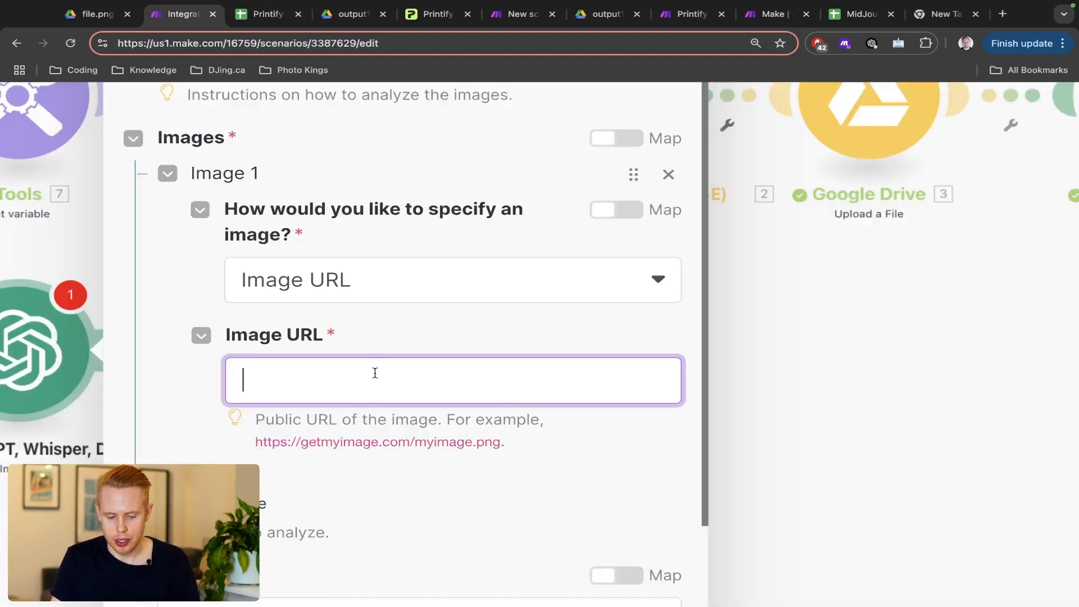
{"action": "left_click", "coordinate": [759, 387]}
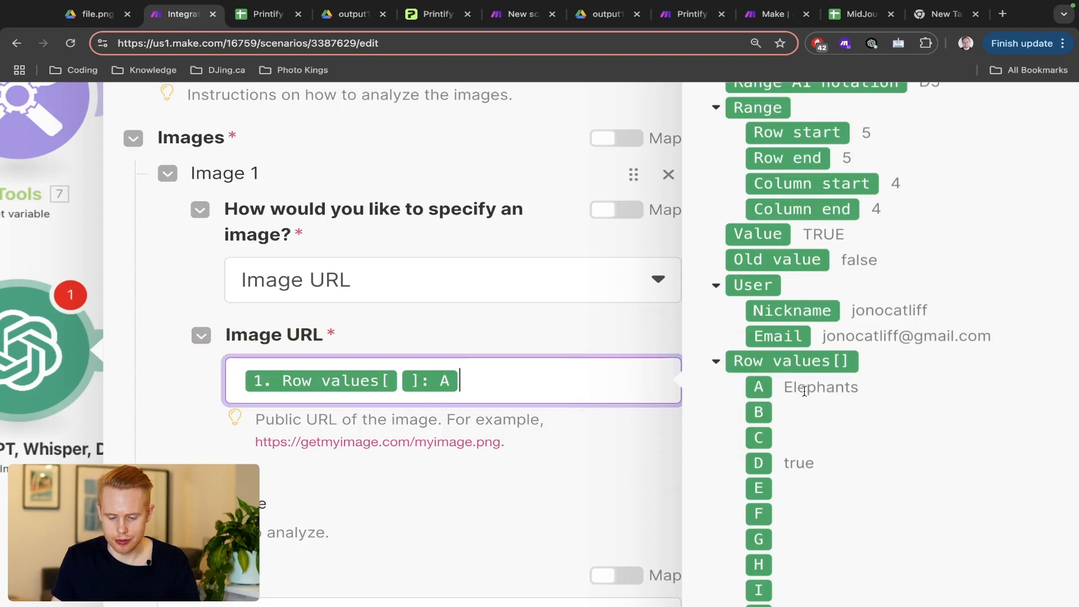
{"action": "key", "text": "ctrl+Tab"}
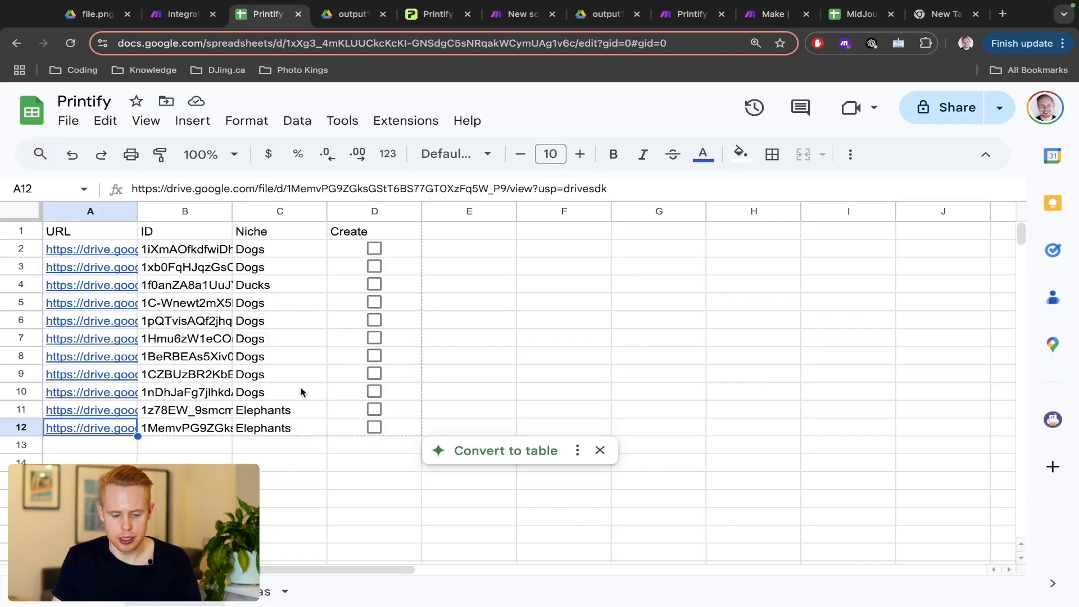
{"action": "key", "text": "ctrl+shift+Tab"}
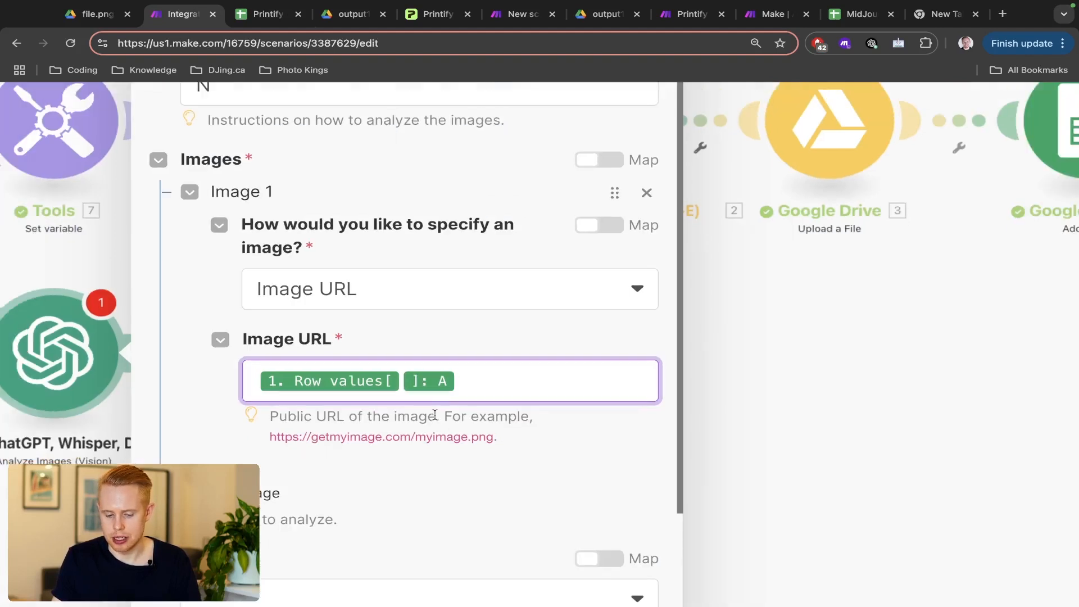
- Choose gpt-4o-mini as the model
{"action": "left_click", "coordinate": [626, 531]}
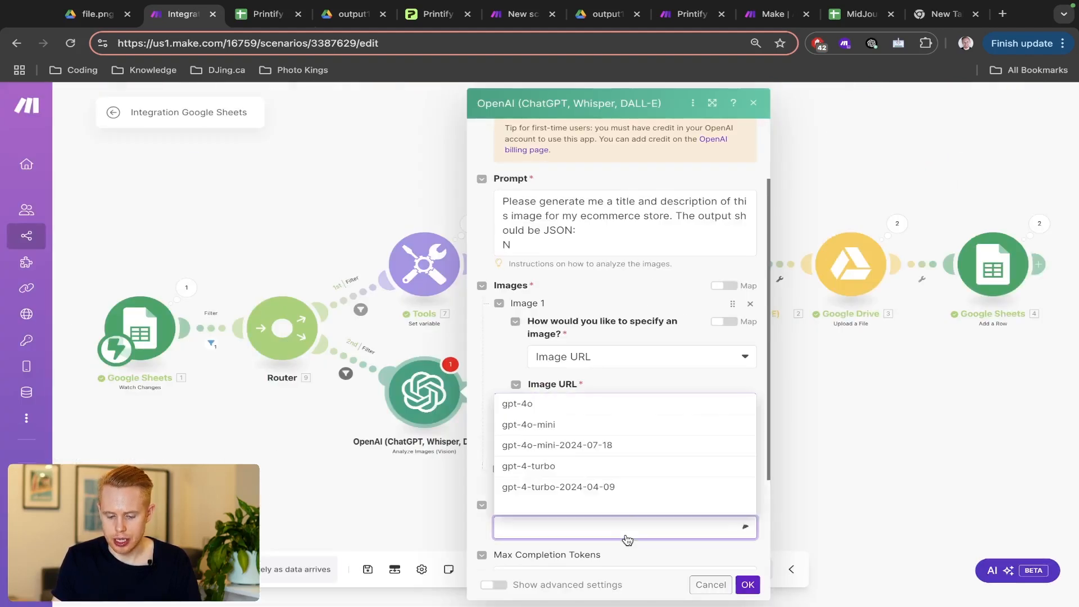
{"action": "left_click", "coordinate": [577, 425]}
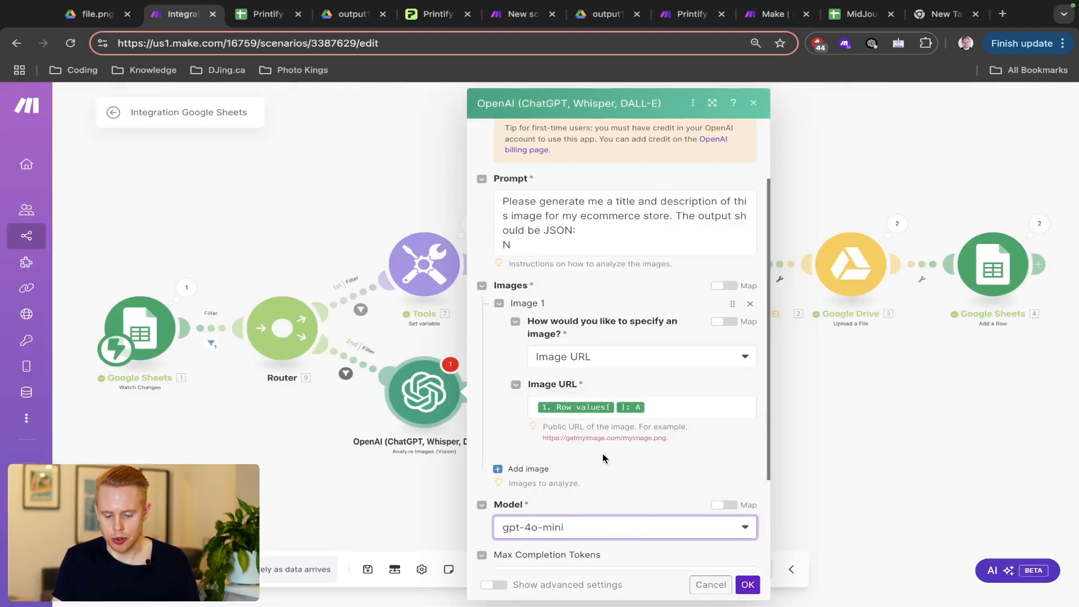
{"action": "scroll", "coordinate": [603, 458], "scroll_direction": "down", "scroll_amount": 3}
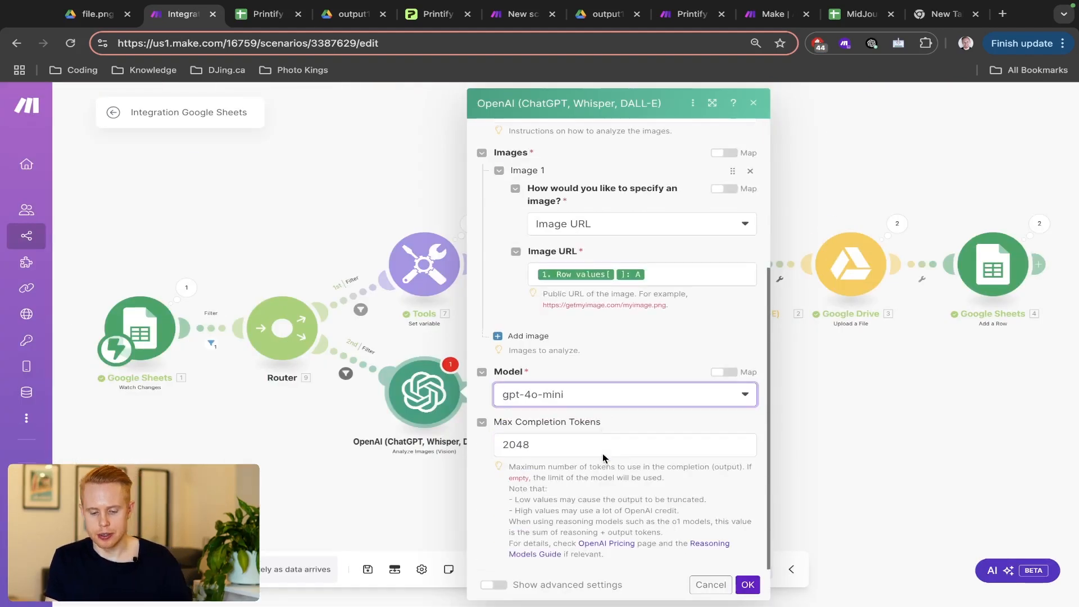
- Save the Vision module and add a JSON > Parse JSON module after it
{"action": "left_click", "coordinate": [742, 586]}
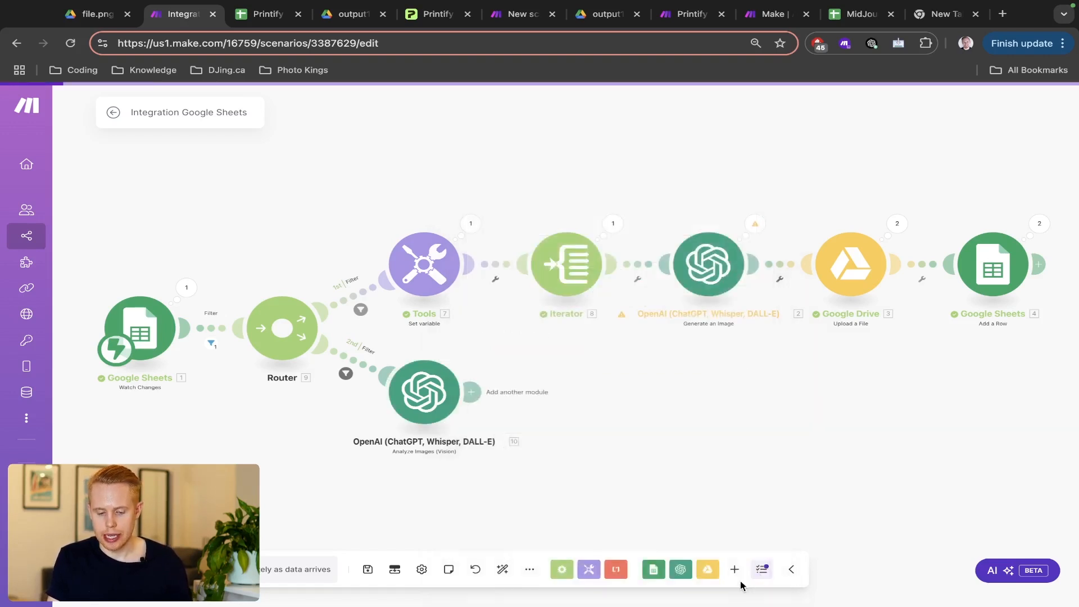
{"action": "left_click", "coordinate": [473, 394]}
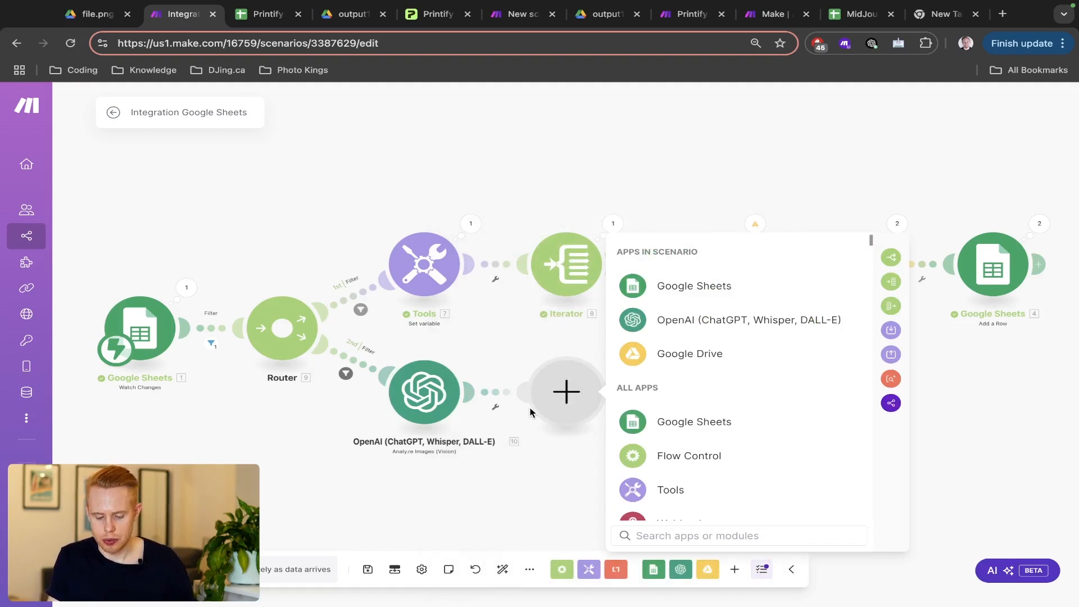
{"action": "type", "text": "parse json"}
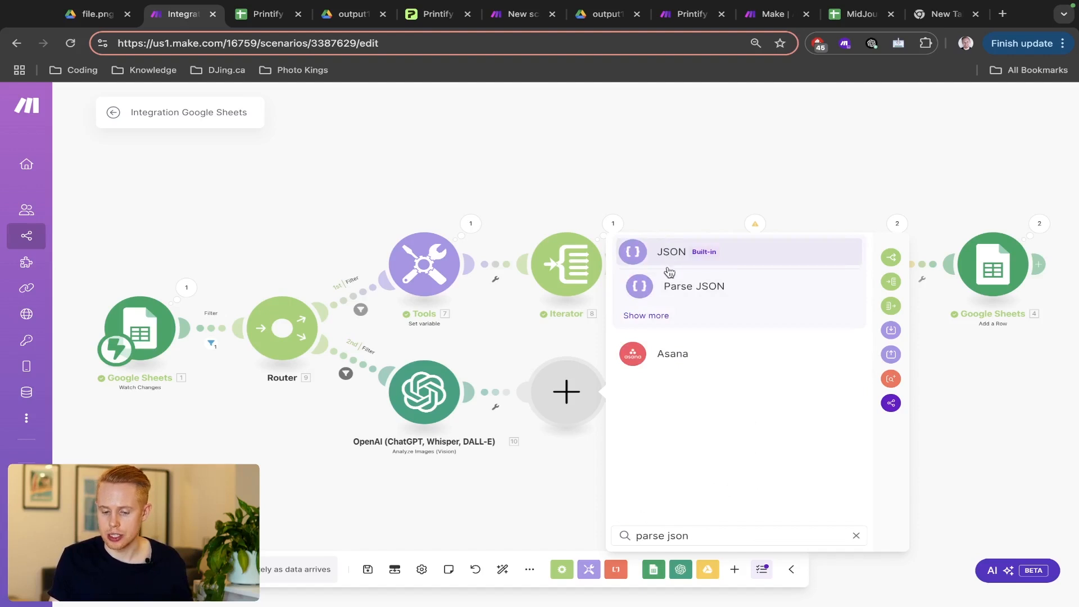
{"action": "left_click", "coordinate": [670, 292]}
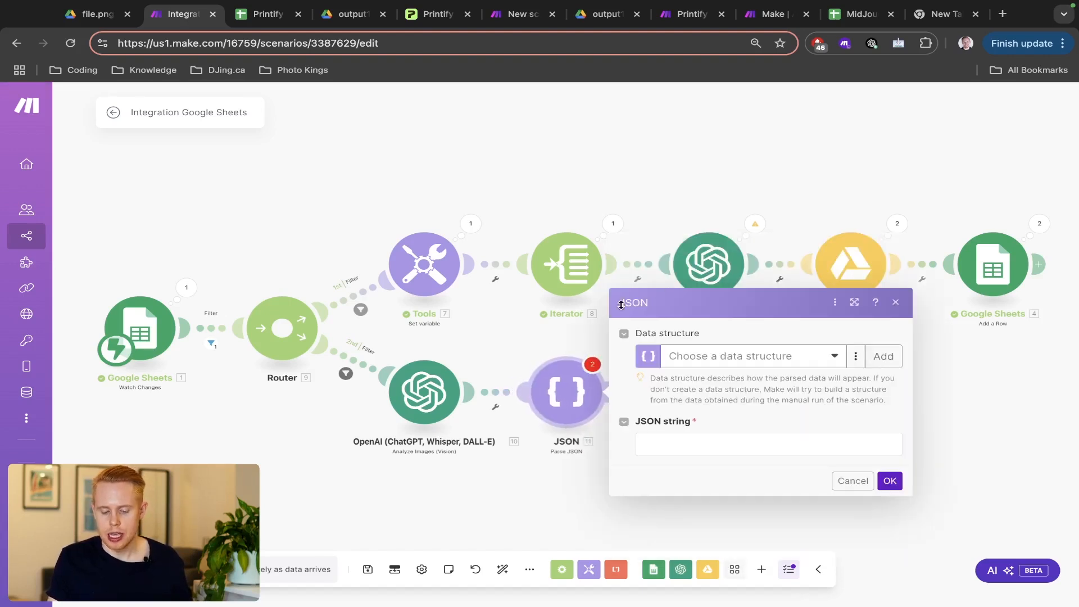
- Reopen the Vision module and copy ChatGPT's formatted JSON template
{"action": "left_click", "coordinate": [435, 390]}
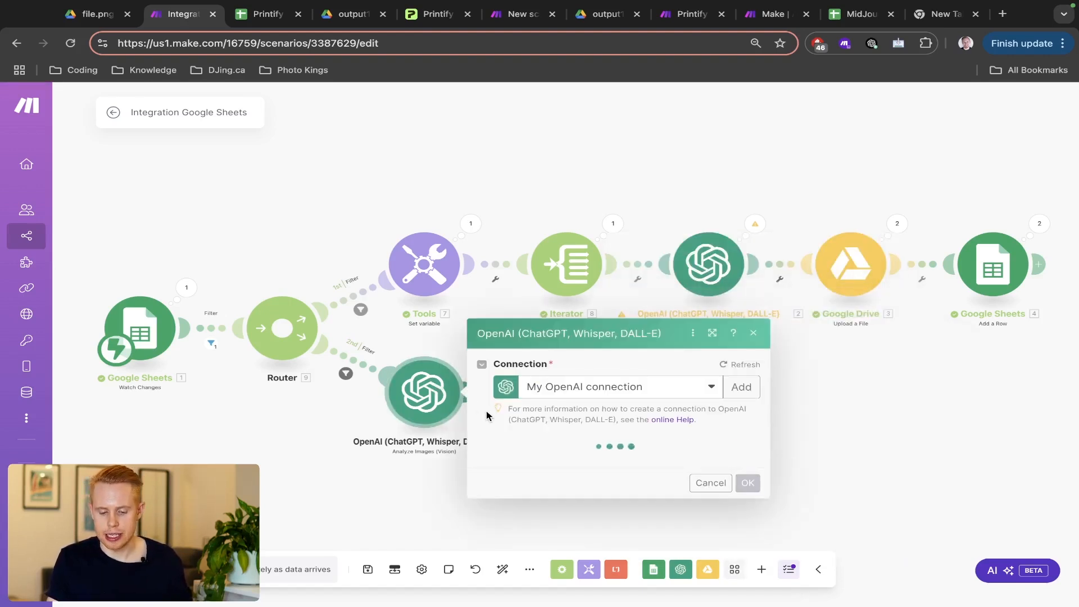
{"action": "scroll", "coordinate": [508, 424], "scroll_direction": "down", "scroll_amount": 3}
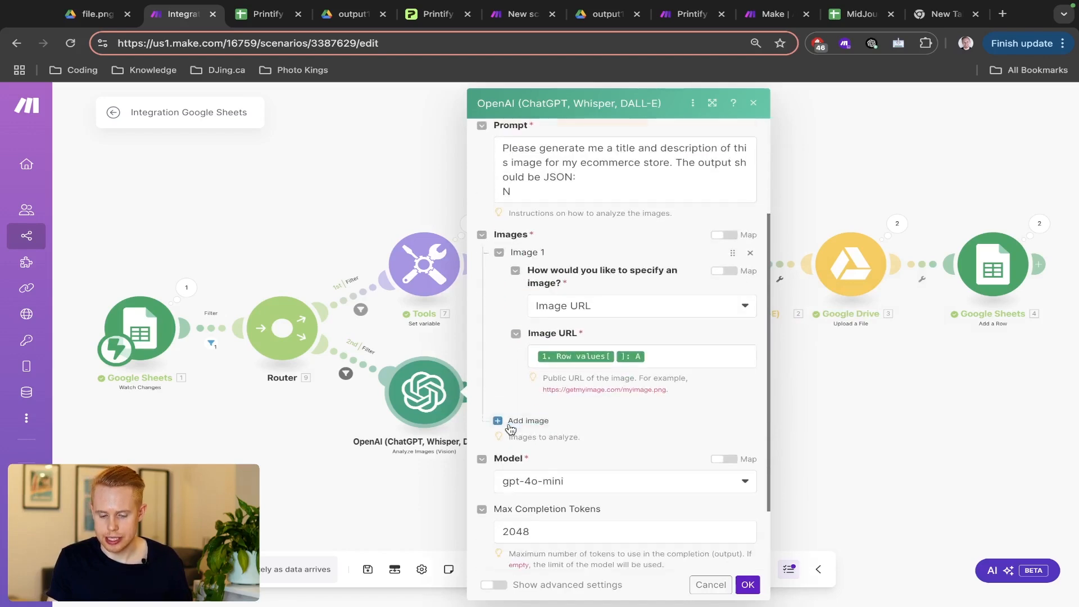
{"action": "scroll", "coordinate": [510, 431], "scroll_direction": "down", "scroll_amount": 2}
{"action": "scroll", "coordinate": [512, 427], "scroll_direction": "up", "scroll_amount": 3}
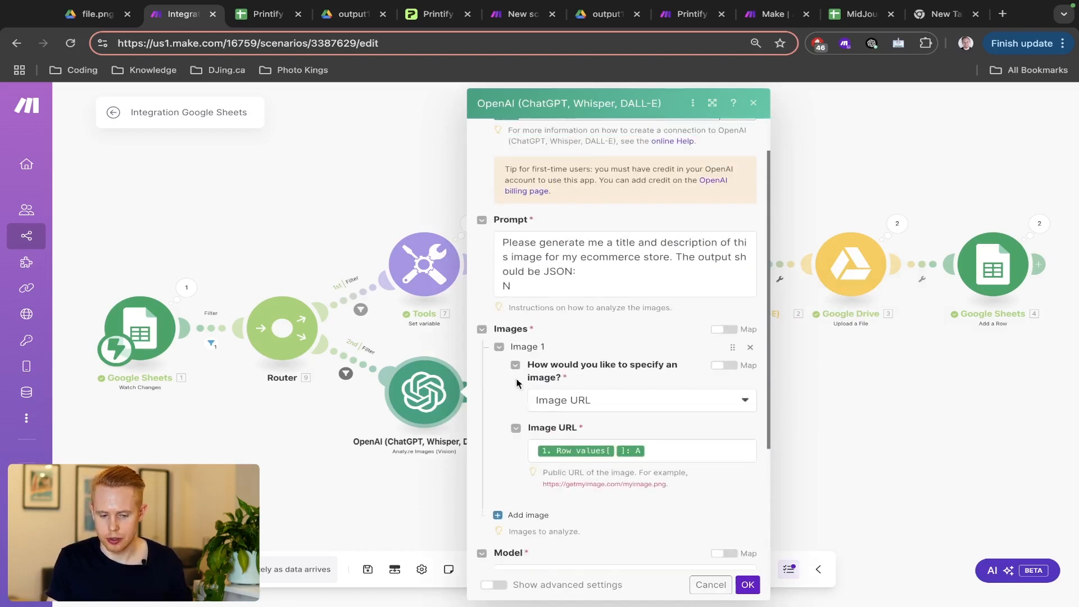
{"action": "key", "text": "ctrl+Right"}
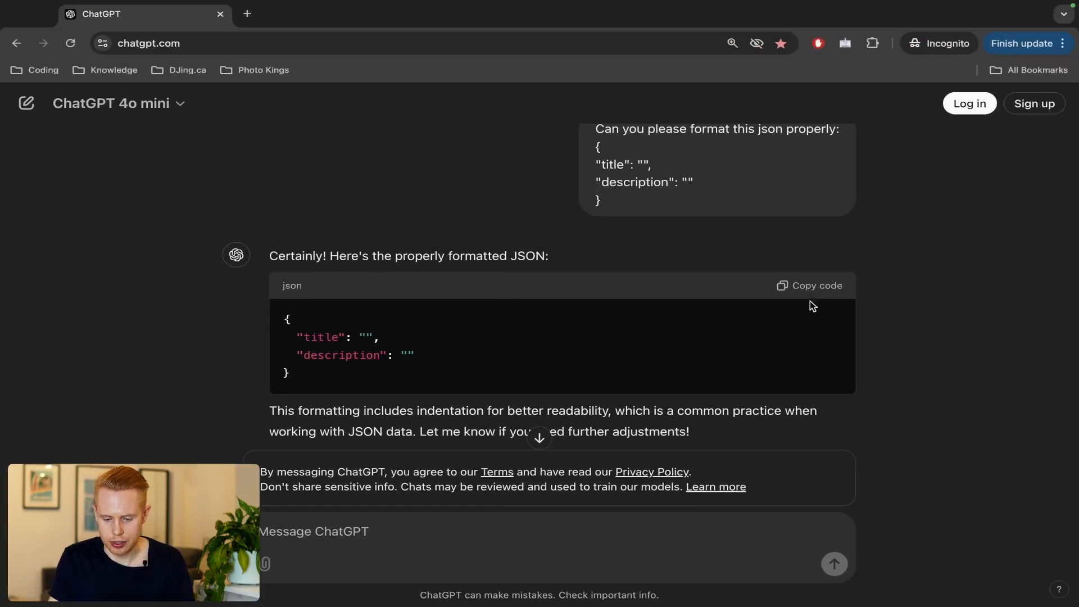
{"action": "left_click", "coordinate": [812, 283]}
{"action": "key", "text": "ctrl+Left"}
- Paste the JSON template at the end of the prompt and save the module
{"action": "left_click", "coordinate": [552, 287]}
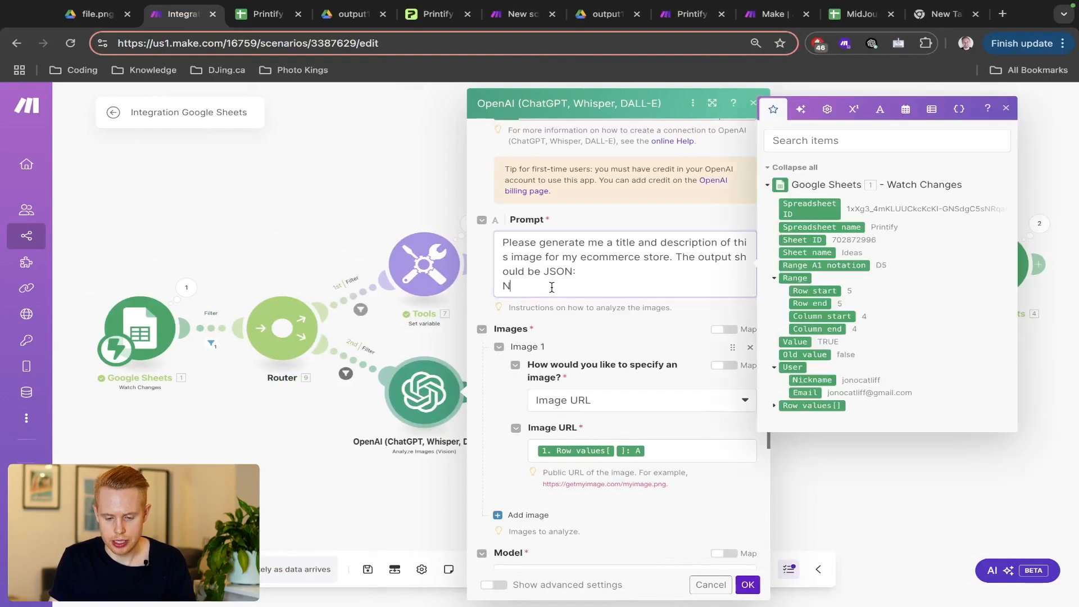
{"action": "type", "text": "{   \"title\": \"\",   \"description\": \"\" }"}
{"action": "key", "text": "BackSpace"}
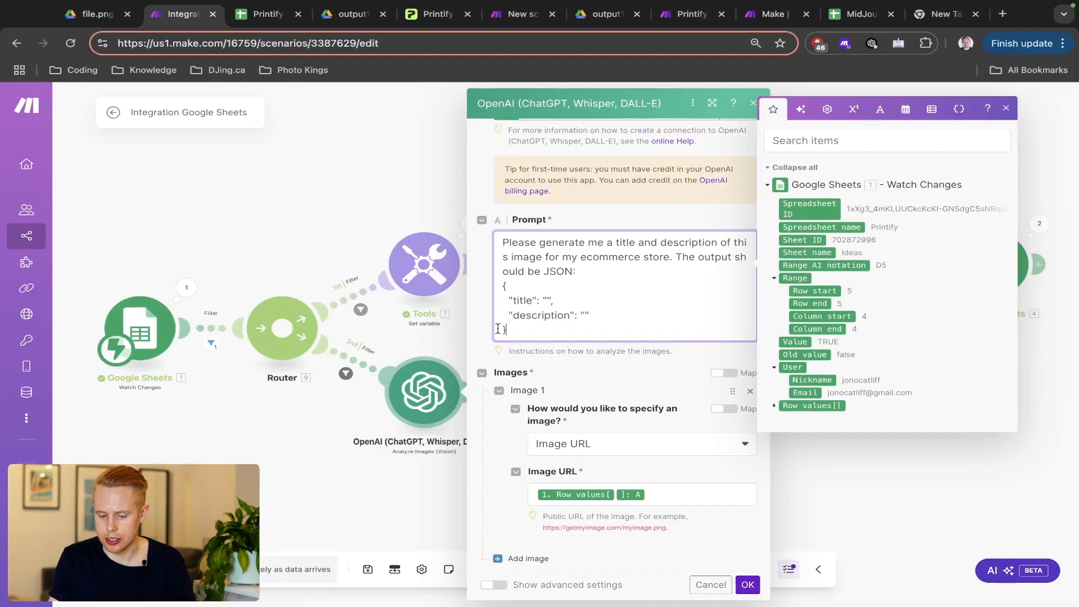
{"action": "left_click_drag", "start_coordinate": [511, 328], "coordinate": [500, 285]}
{"action": "key", "text": "super+c"}
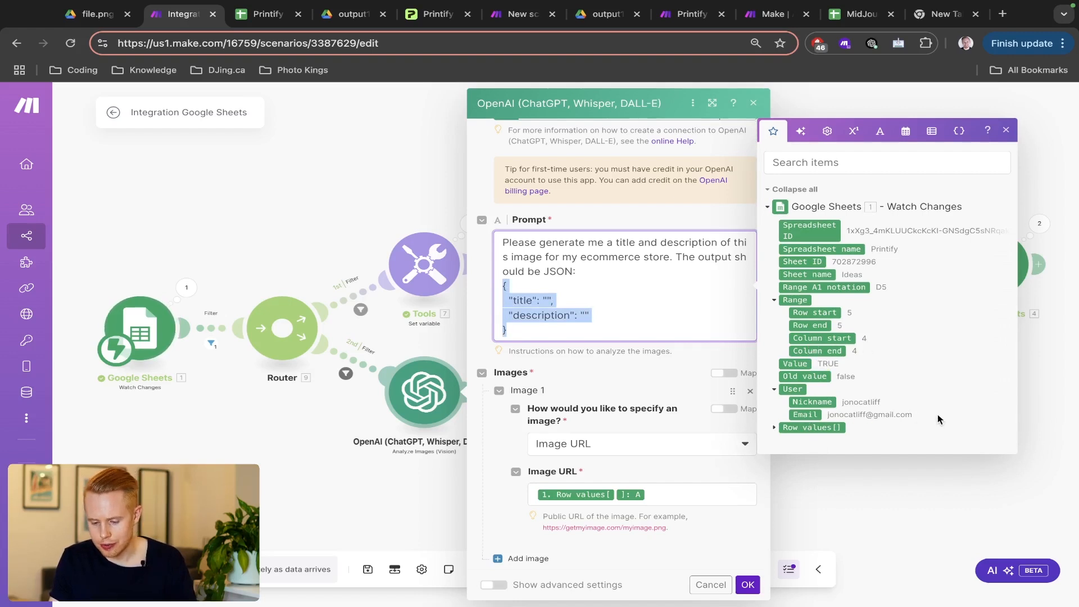
{"action": "left_click", "coordinate": [641, 387]}
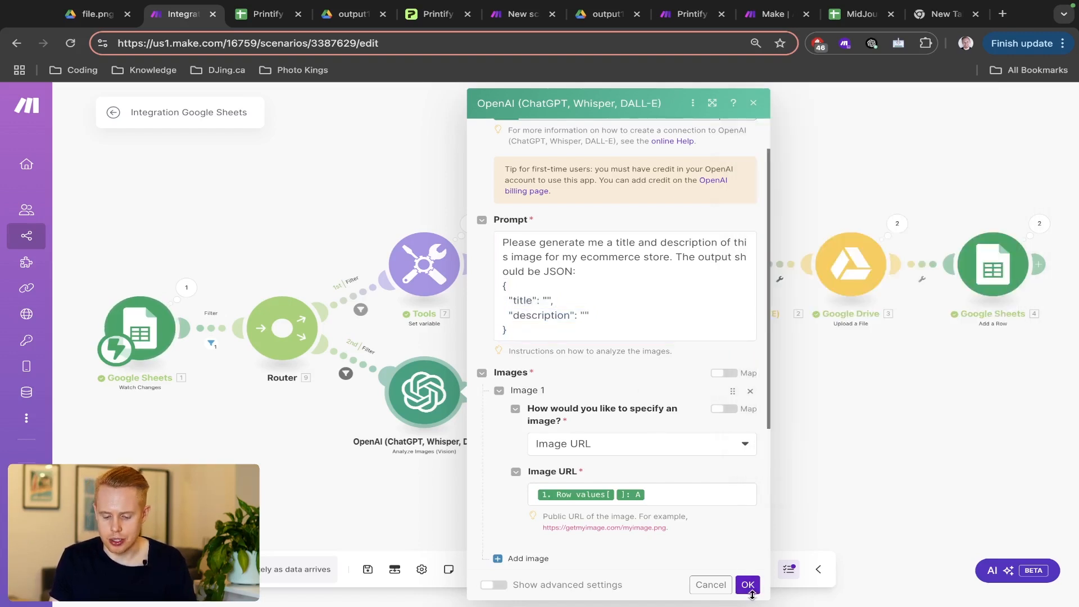
{"action": "left_click", "coordinate": [748, 585]}
- Start the Parse JSON string with a replace() function applied to the OpenAI Result
{"action": "left_click", "coordinate": [572, 392]}
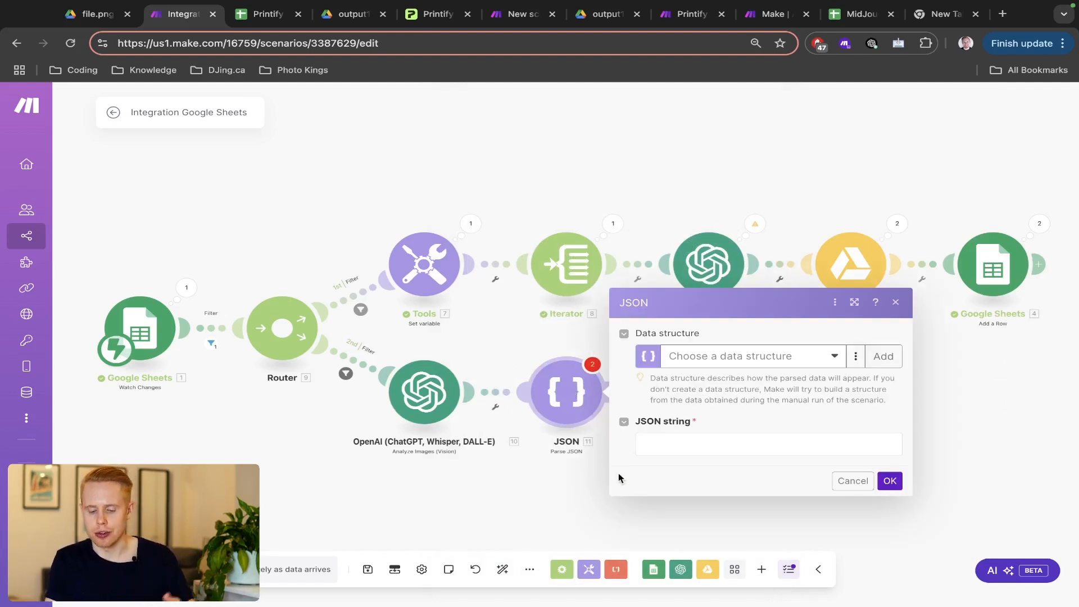
{"action": "left_click", "coordinate": [655, 438]}
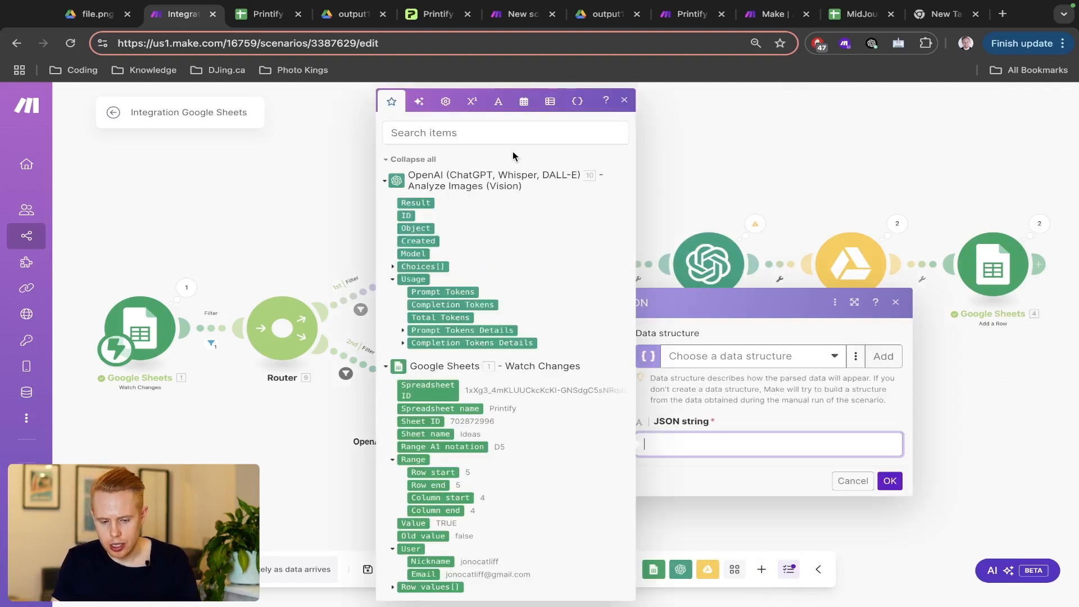
{"action": "left_click", "coordinate": [498, 102]}
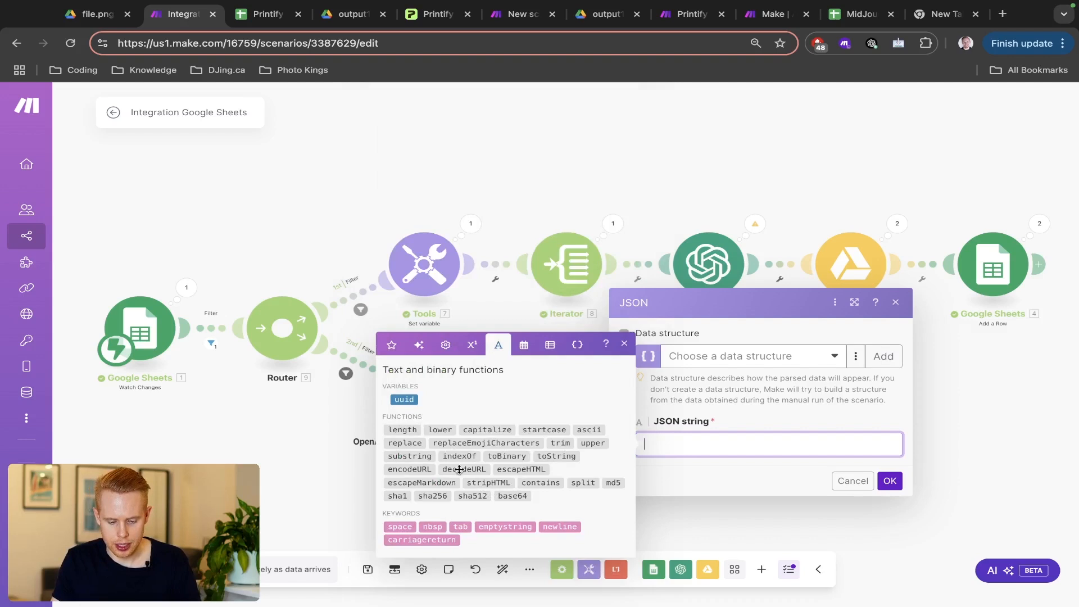
{"action": "left_click", "coordinate": [411, 445]}
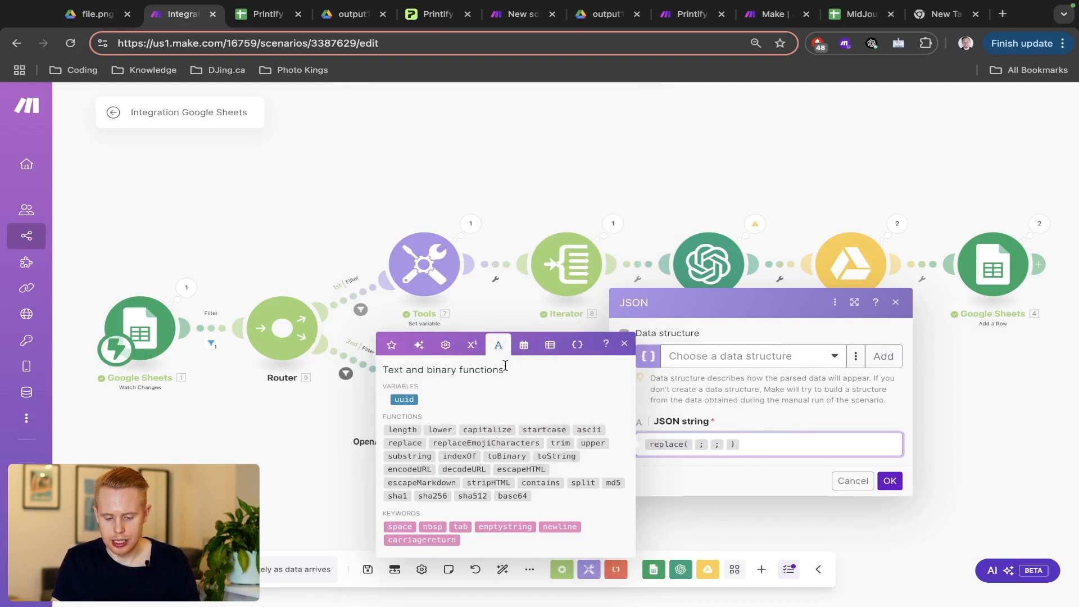
{"action": "left_click", "coordinate": [392, 353]}
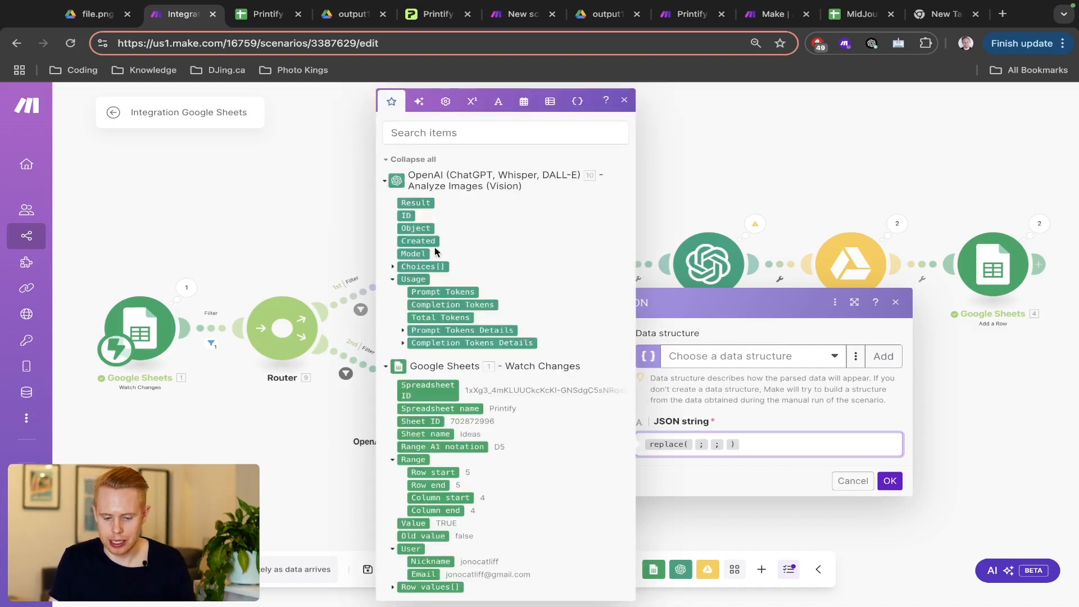
{"action": "left_click", "coordinate": [417, 208]}
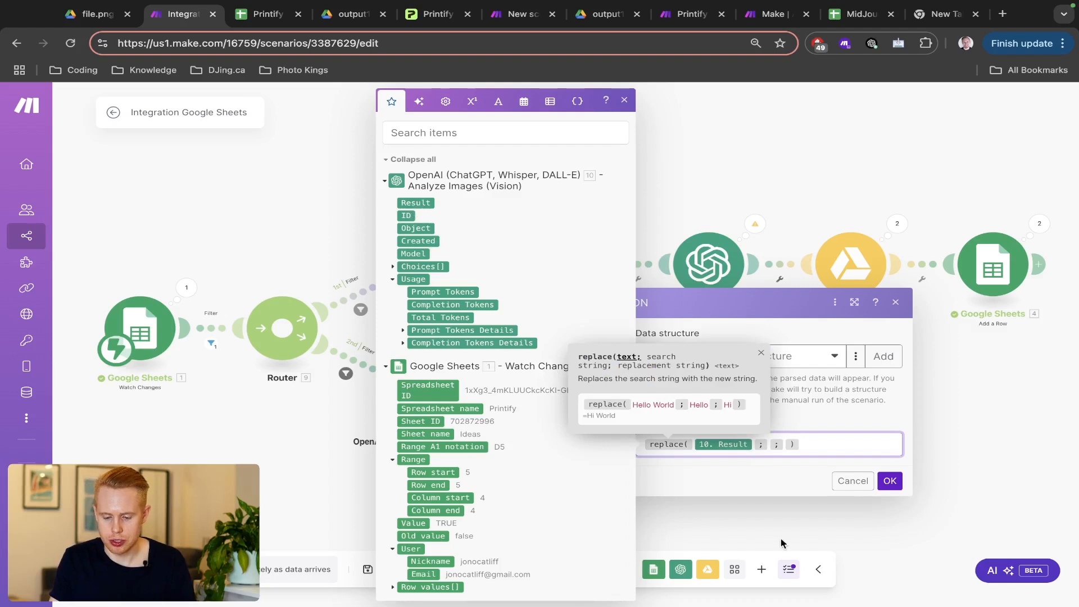
{"action": "left_click", "coordinate": [758, 460]}
- Paste the JSON template below the expression and delete its ```json line
{"action": "mouse_move", "coordinate": [674, 448]}
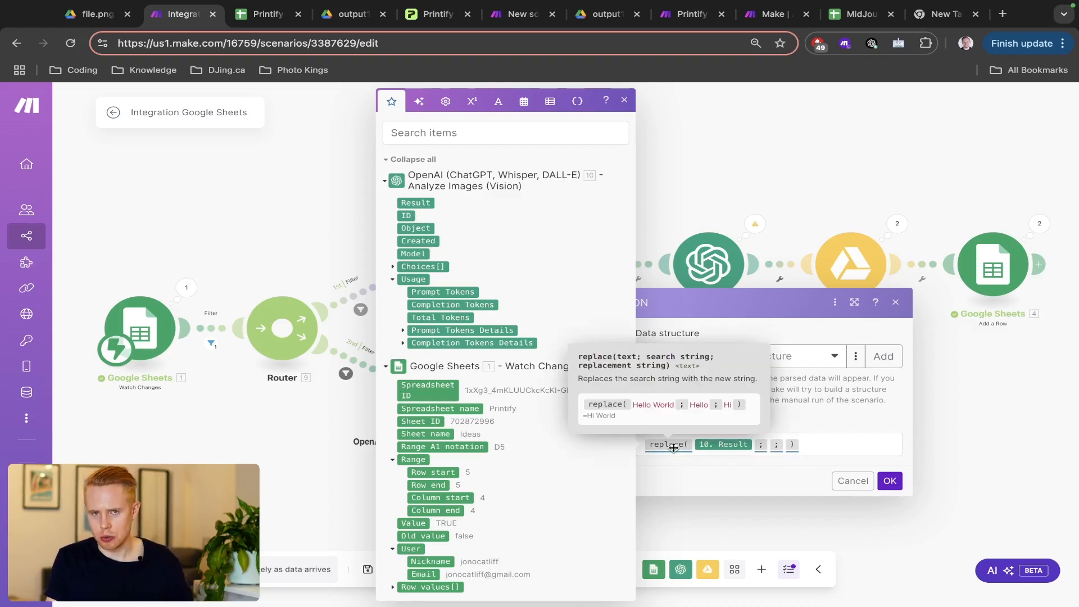
{"action": "left_click", "coordinate": [829, 443]}
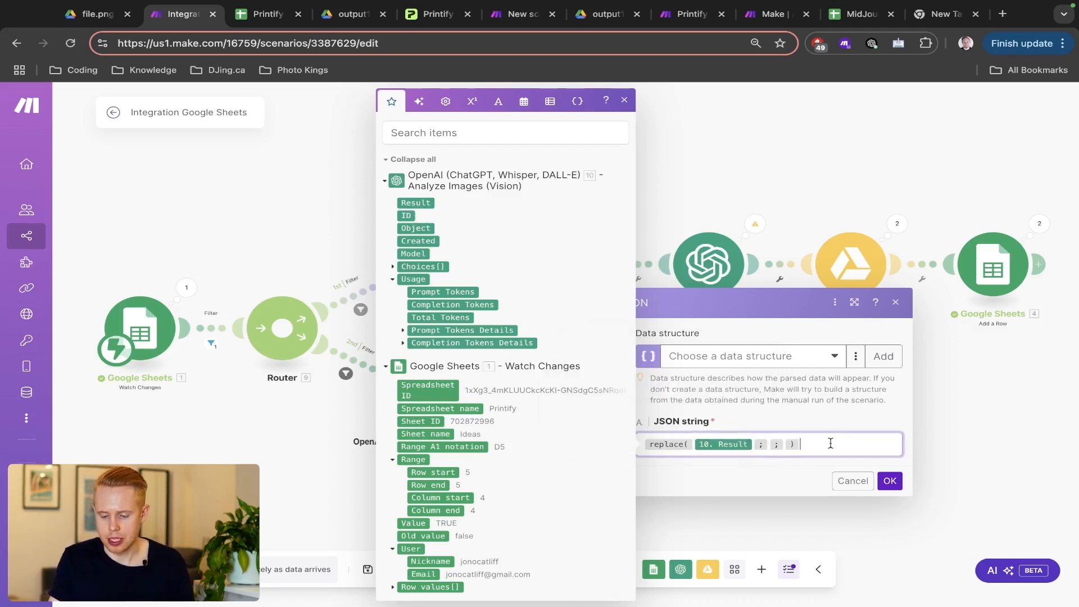
{"action": "key", "text": "Return"}
{"action": "key", "text": "super+v"}
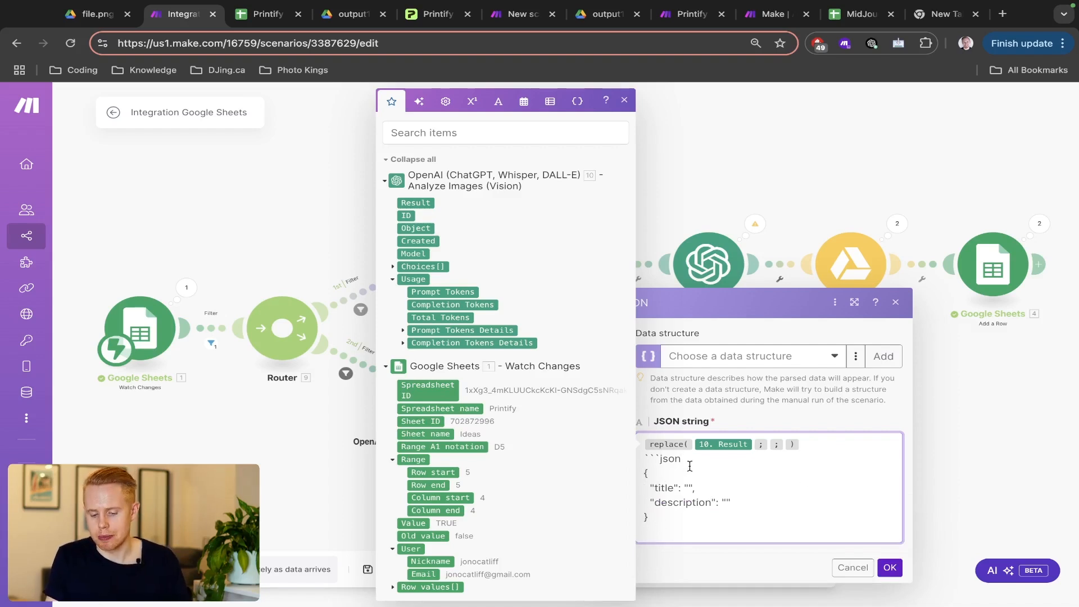
{"action": "key", "text": "super+shift+Left"}
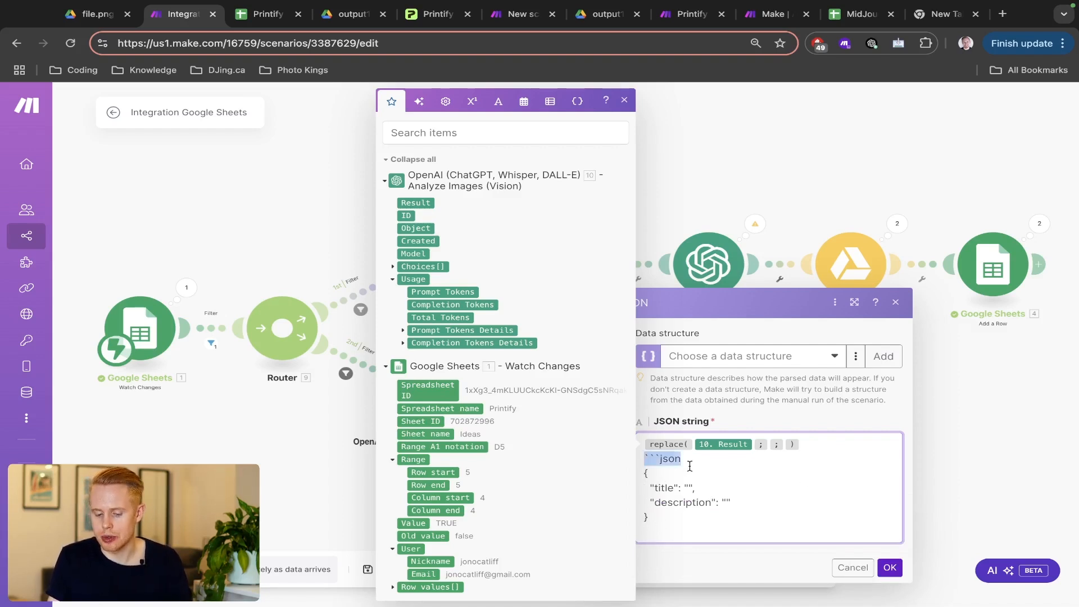
{"action": "key", "text": "BackSpace"}
{"action": "key", "text": "Down"}
{"action": "key", "text": "super+shift+Down"}
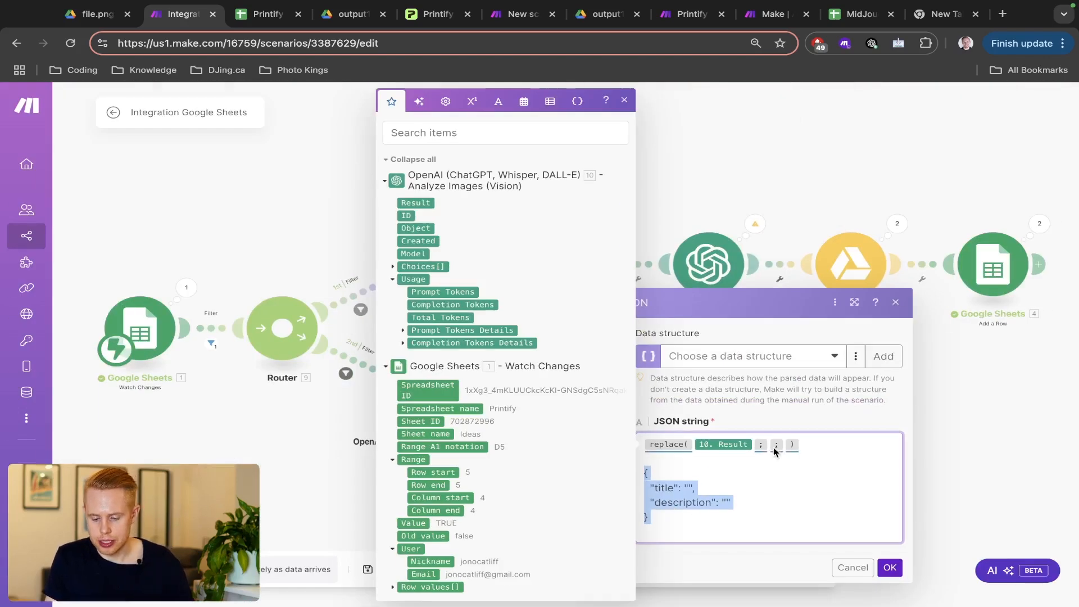
- Set replace's search to ```json and replacement to emptystring, then delete the pasted JSON lines
{"action": "left_click", "coordinate": [770, 449]}
{"action": "type", "text": "```"}
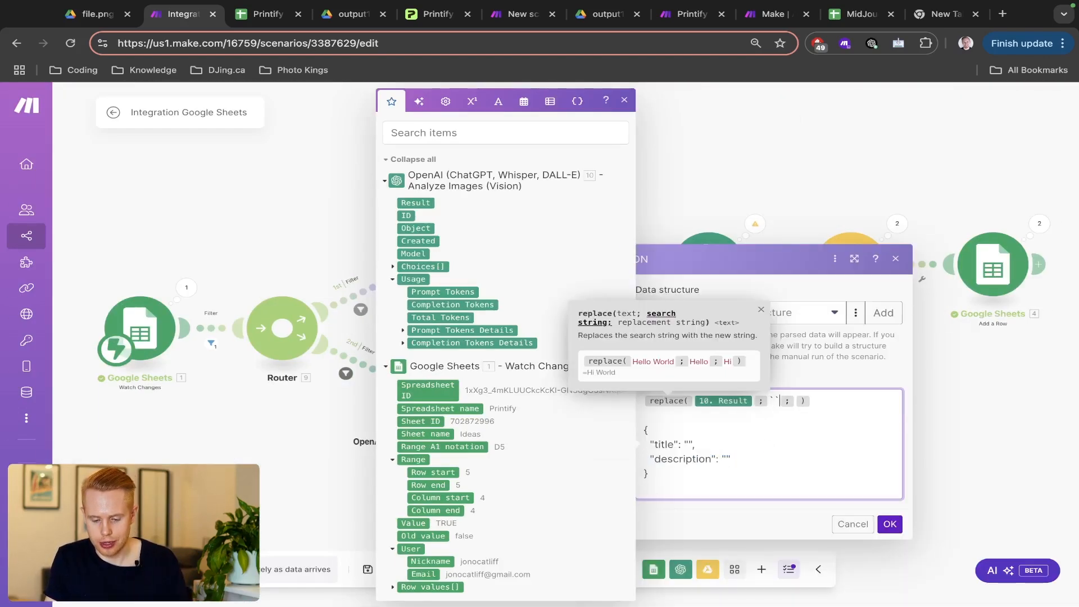
{"action": "type", "text": "json"}
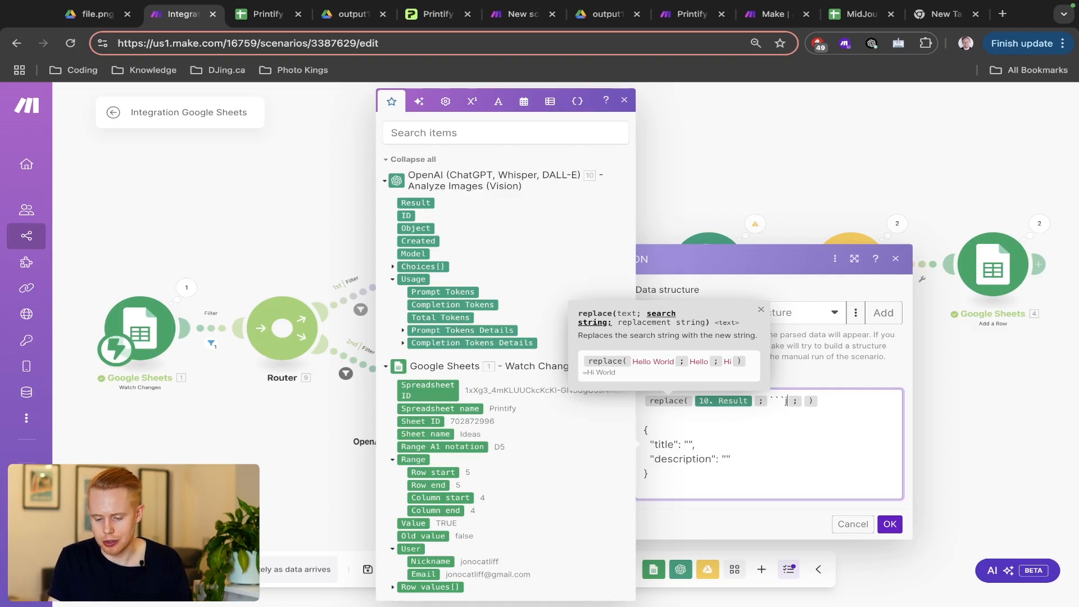
{"action": "left_click", "coordinate": [821, 400]}
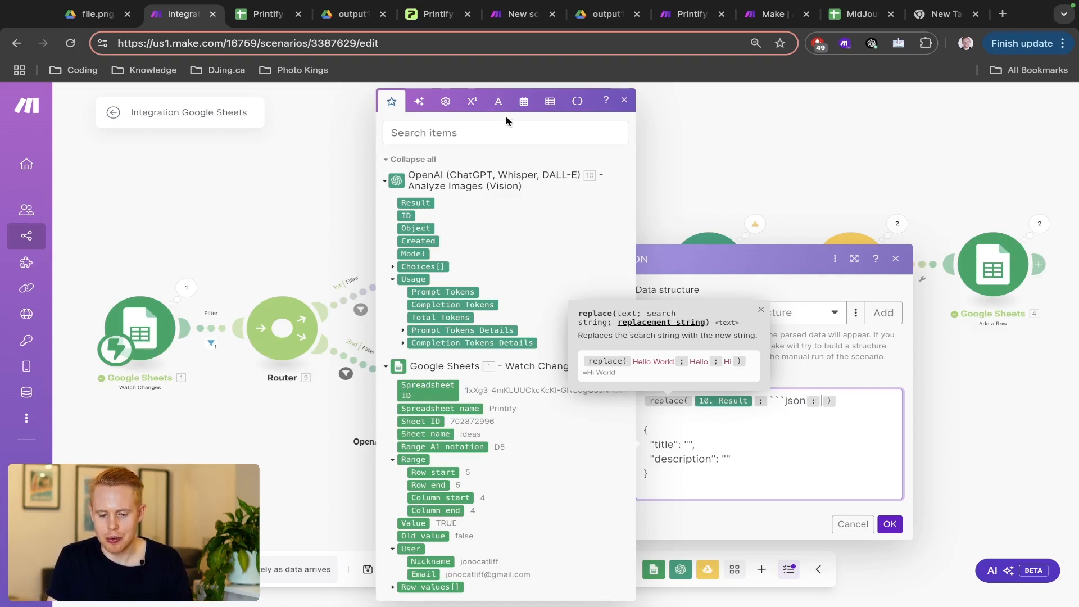
{"action": "left_click", "coordinate": [498, 102]}
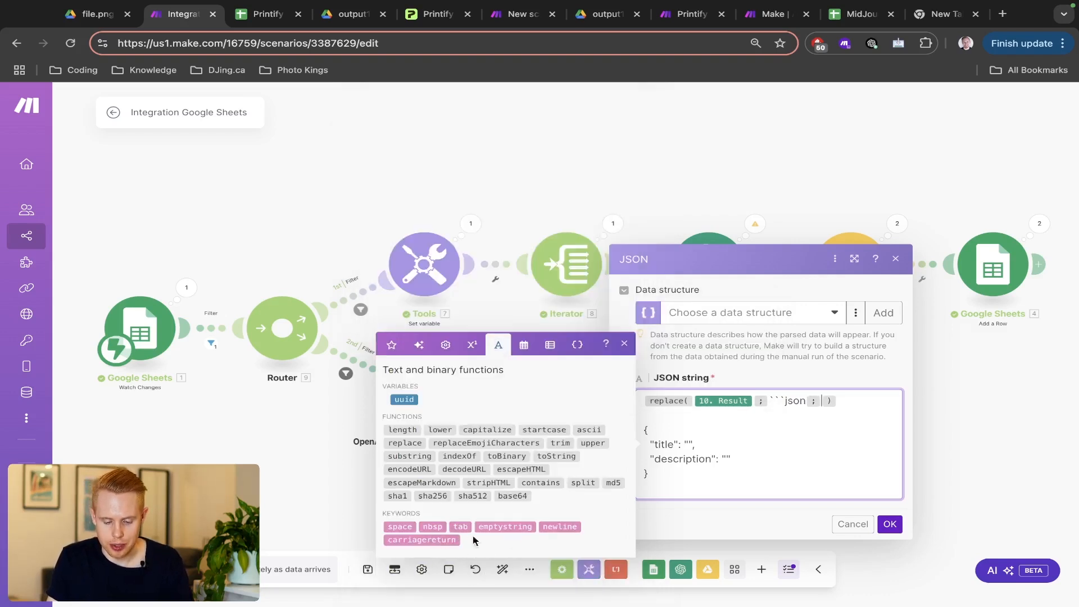
{"action": "left_click", "coordinate": [505, 526]}
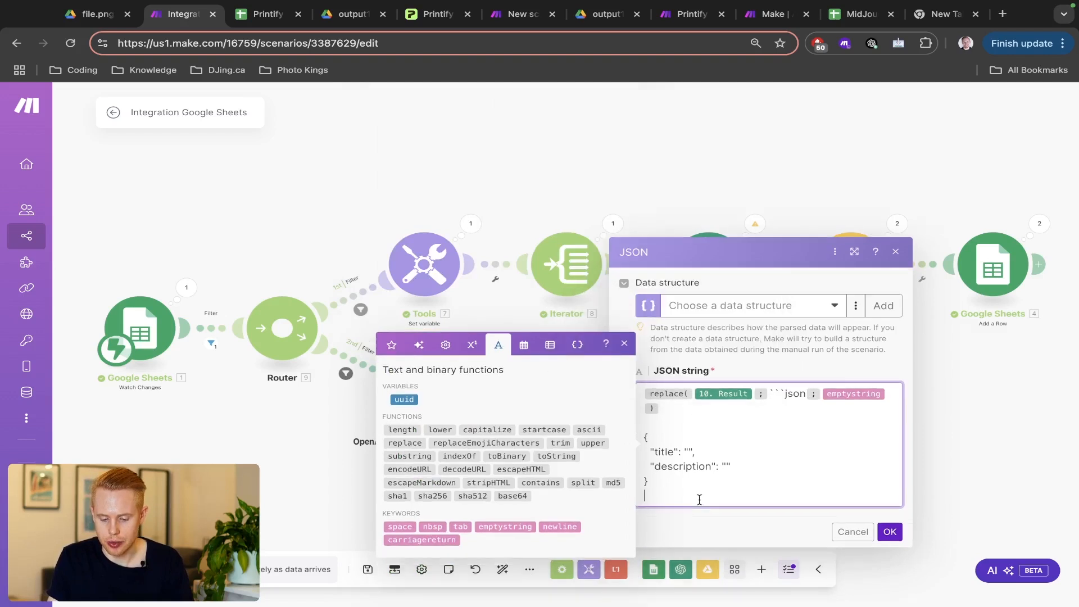
{"action": "left_click_drag", "start_coordinate": [700, 498], "coordinate": [645, 448]}
{"action": "key", "text": "BackSpace"}
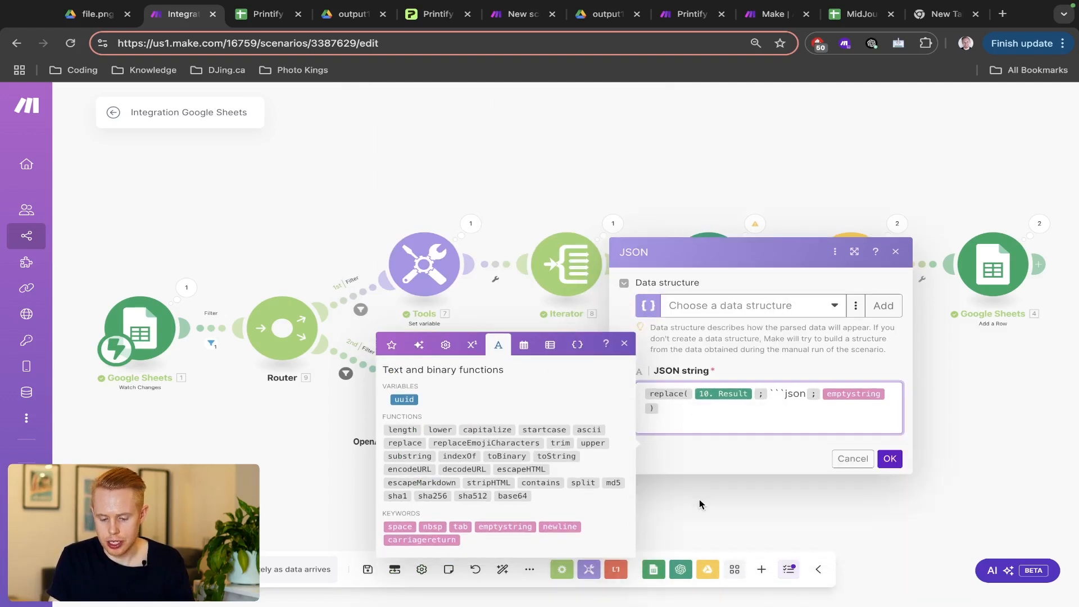
- Save the Parse JSON module, run the scenario once, and tick Create in D12 to trigger it
{"action": "left_click", "coordinate": [889, 444]}
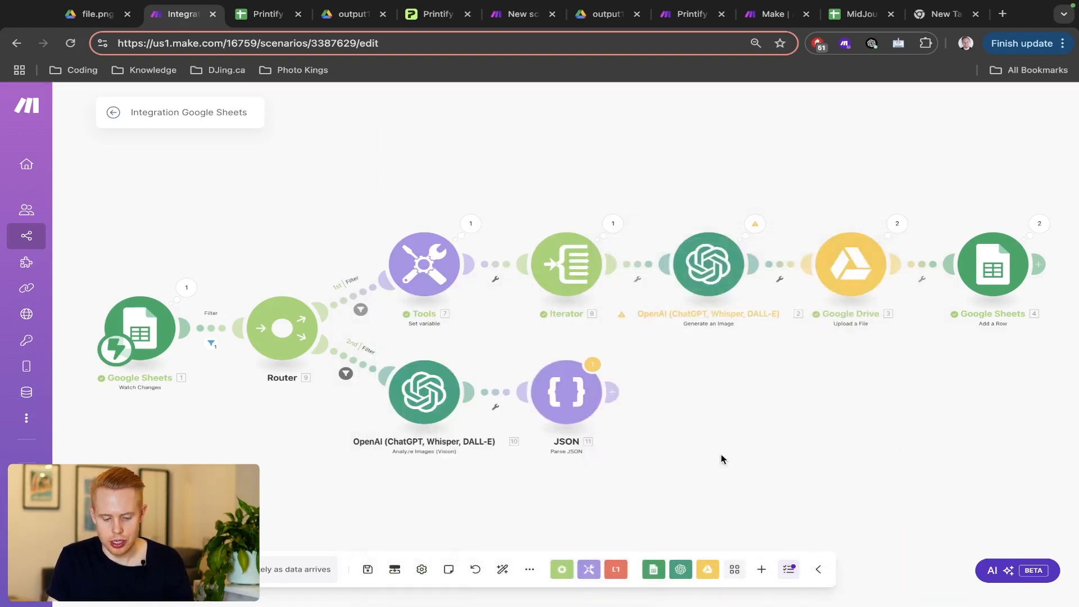
{"action": "left_click", "coordinate": [70, 568]}
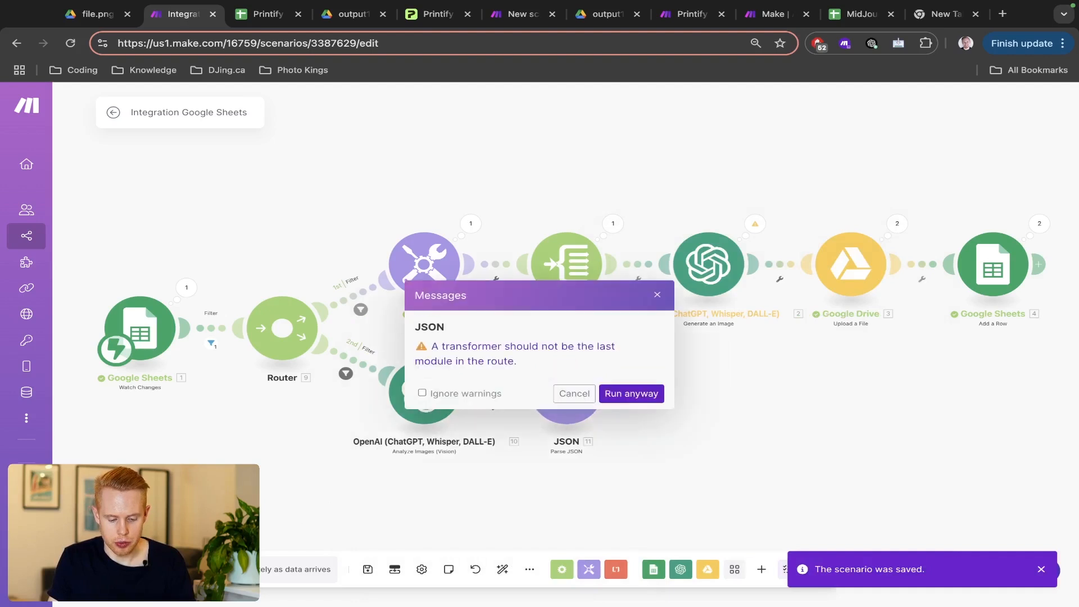
{"action": "left_click", "coordinate": [625, 393]}
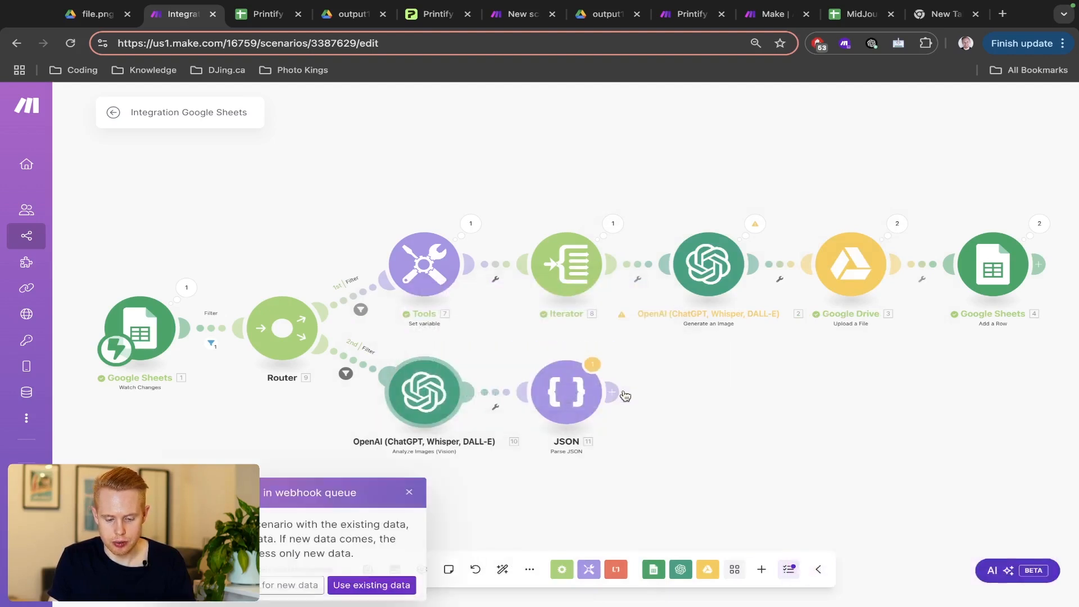
{"action": "left_click", "coordinate": [291, 587]}
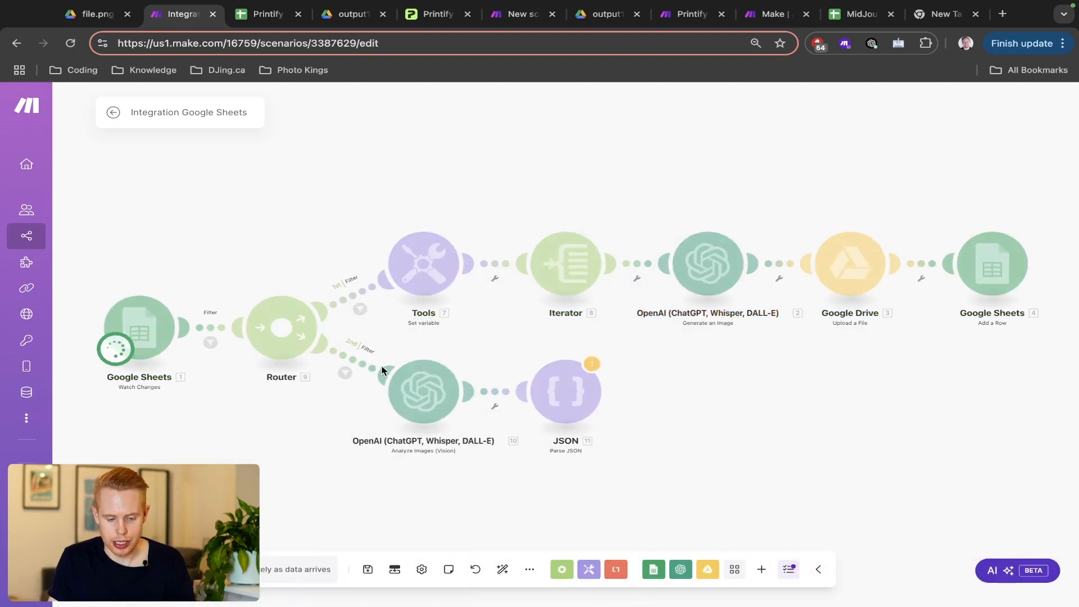
{"action": "key", "text": "ctrl+Tab"}
{"action": "left_click", "coordinate": [373, 428]}
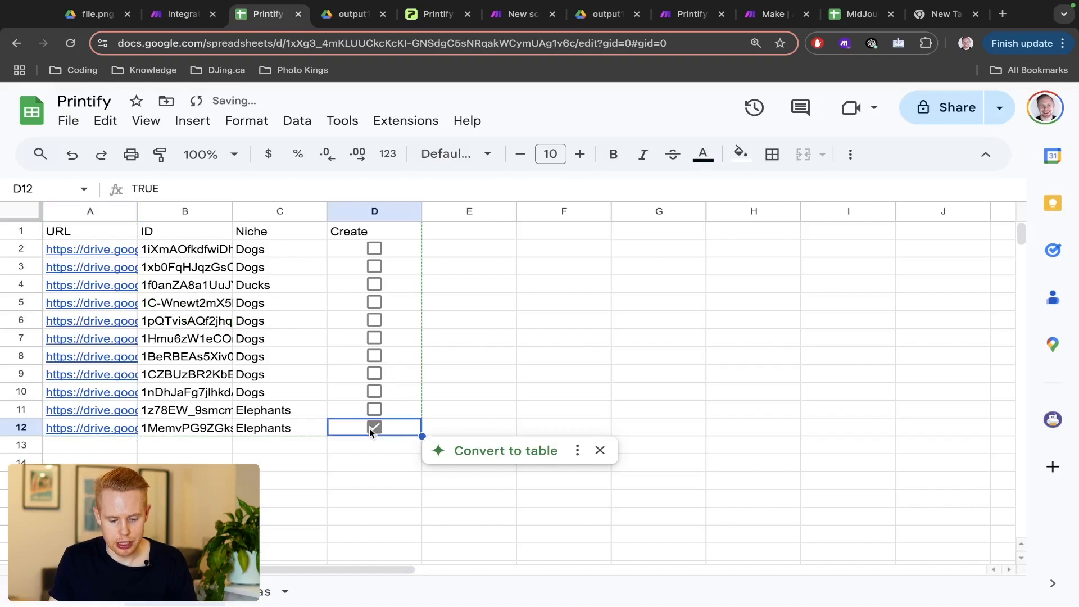
{"action": "key", "text": "ctrl+shift+Tab"}
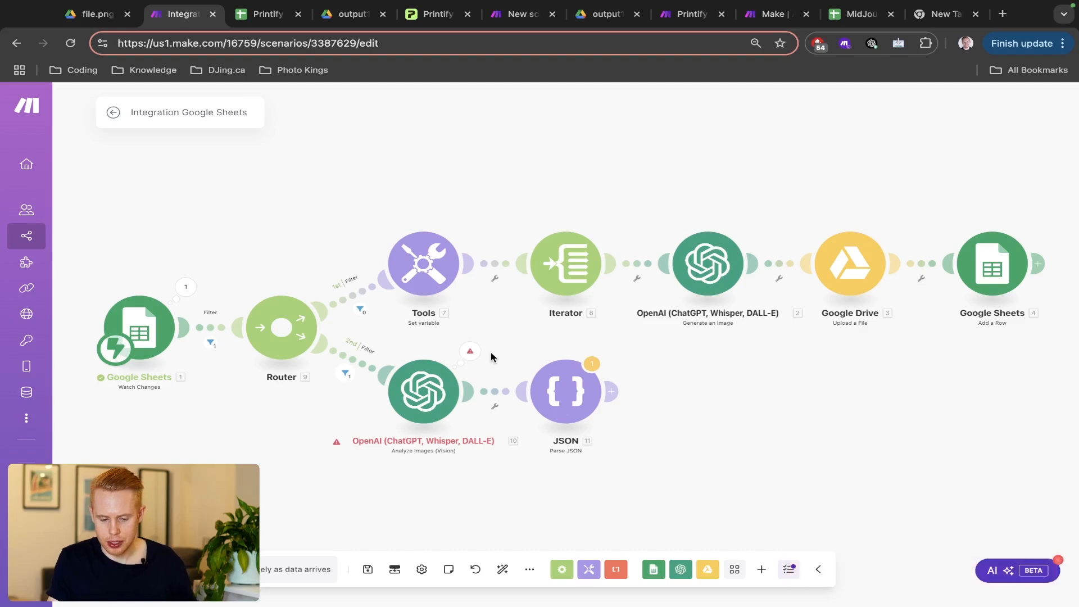
- Copy the failing Drive URL from the Vision step's error and test it in a private window
{"action": "left_click", "coordinate": [470, 351]}
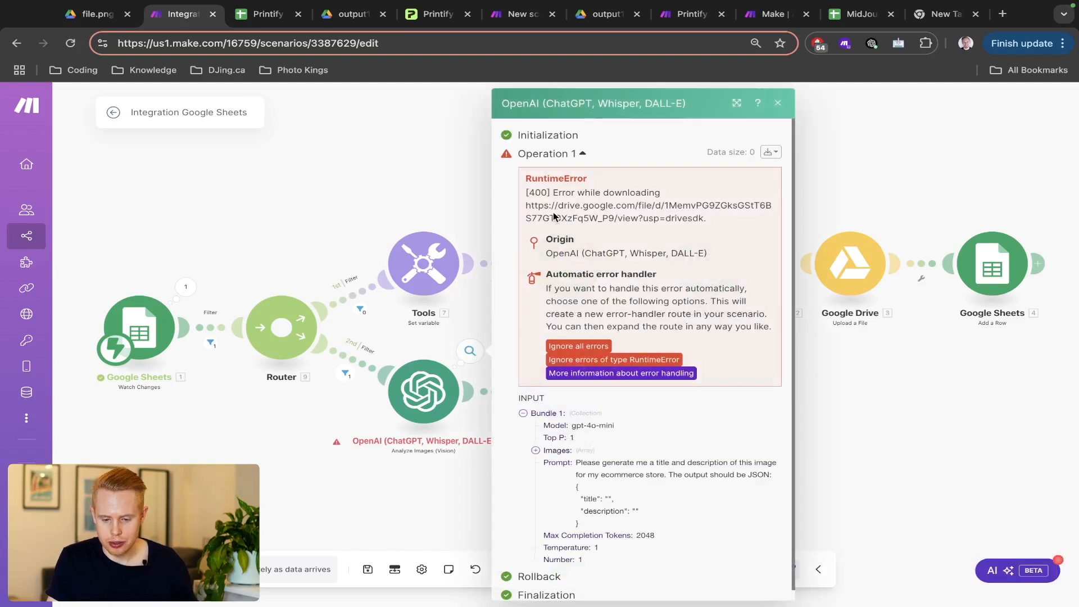
{"action": "left_click_drag", "start_coordinate": [553, 216], "coordinate": [630, 235]}
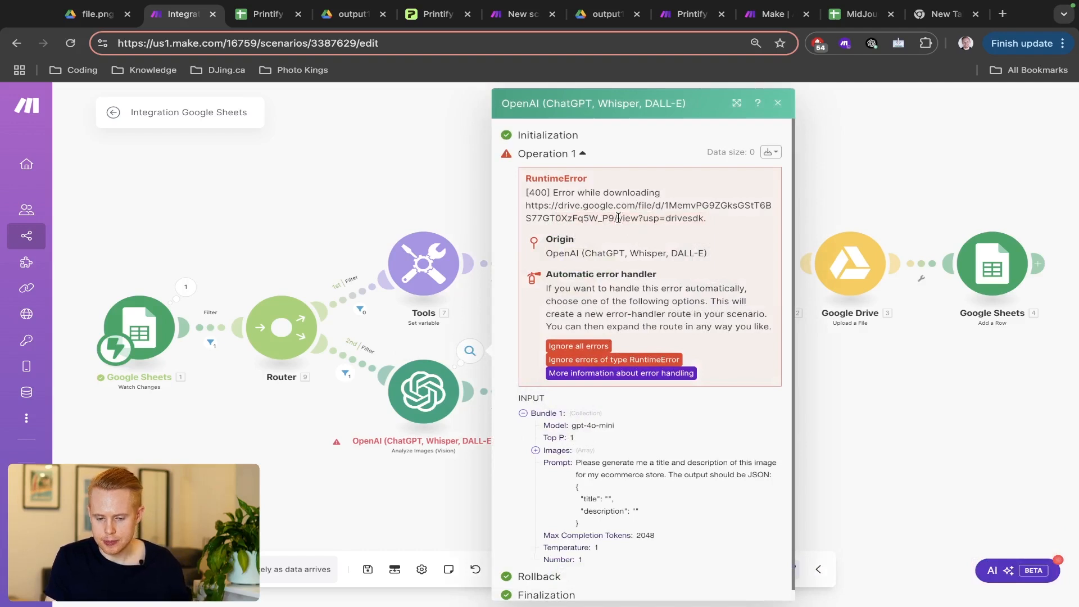
{"action": "triple_click", "coordinate": [618, 218]}
{"action": "left_click", "coordinate": [618, 218]}
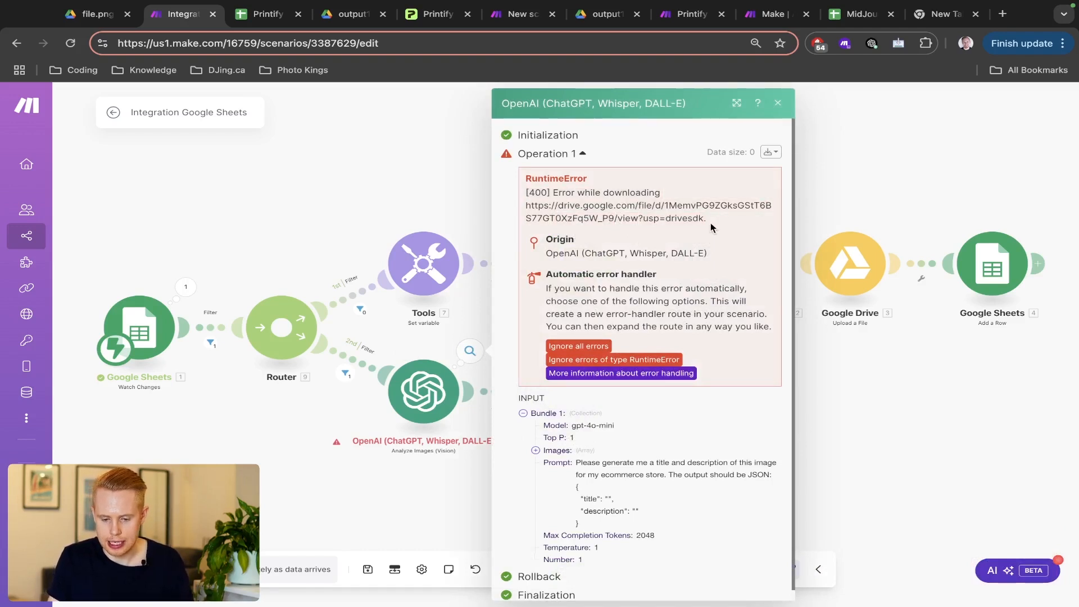
{"action": "left_click_drag", "start_coordinate": [703, 219], "coordinate": [525, 209]}
{"action": "key", "text": "ctrl+c"}
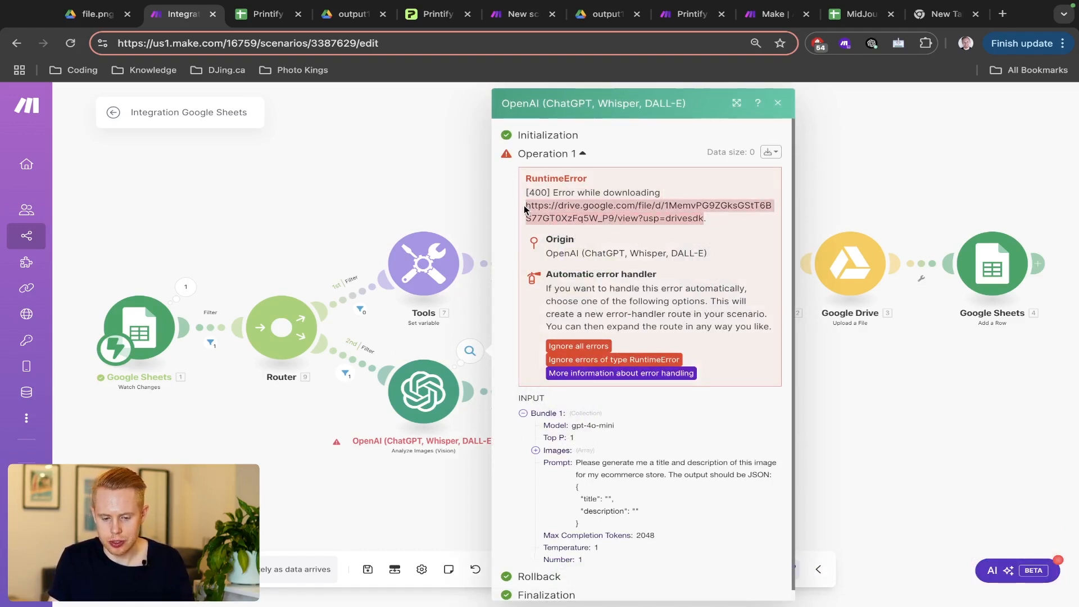
{"action": "key", "text": "ctrl+shift+n"}
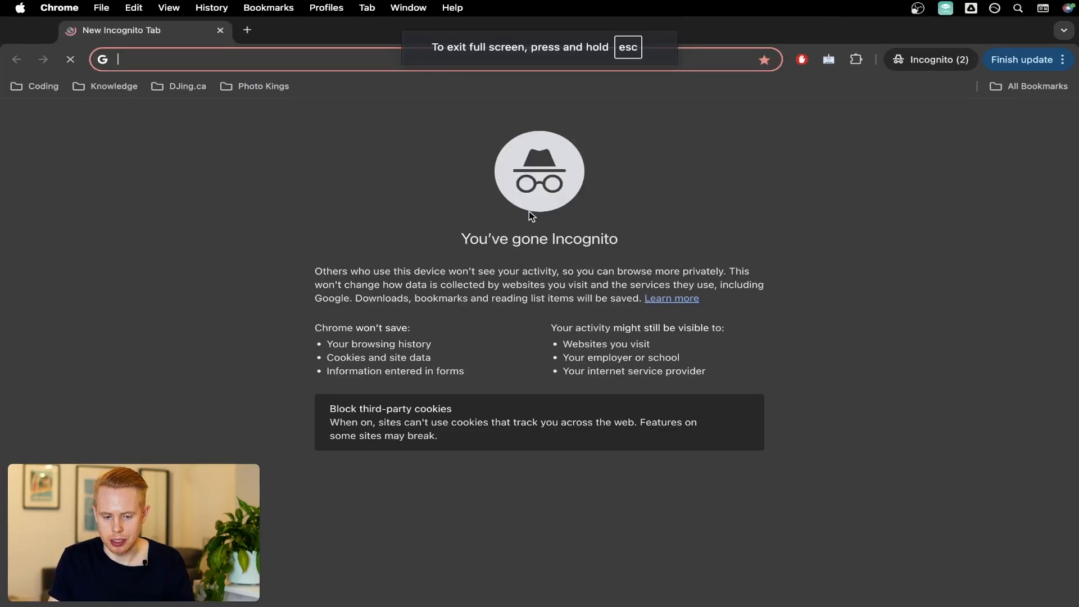
{"action": "key", "text": "ctrl+v"}
{"action": "key", "text": "Return"}
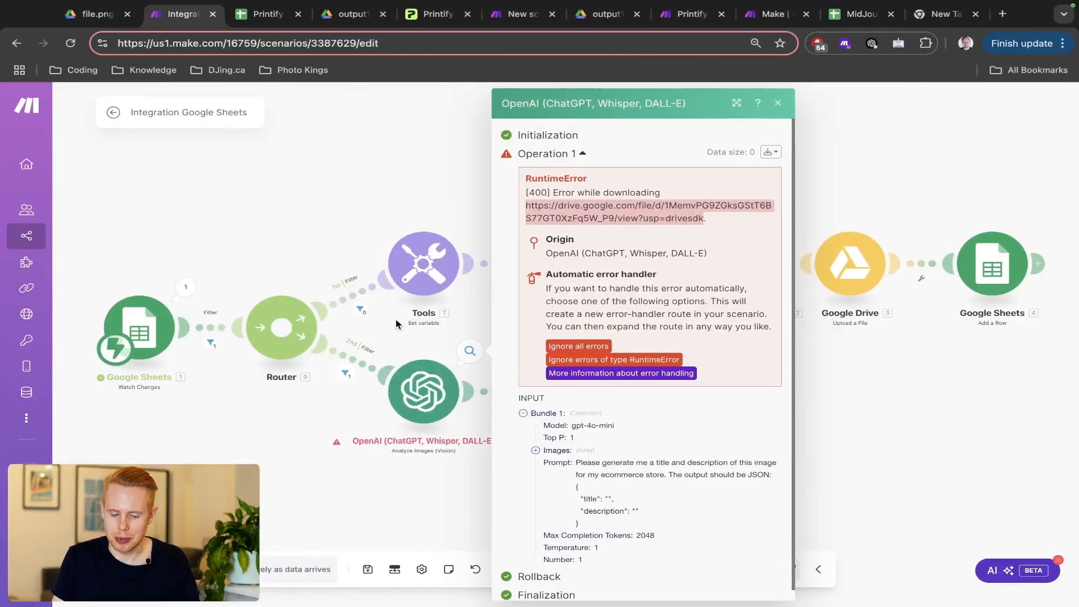
- Insert a Google Drive 'Get a Share Link' module on the Router–OpenAI link and select its Google account connection
{"action": "right_click", "coordinate": [369, 373]}
{"action": "left_click", "coordinate": [447, 477]}
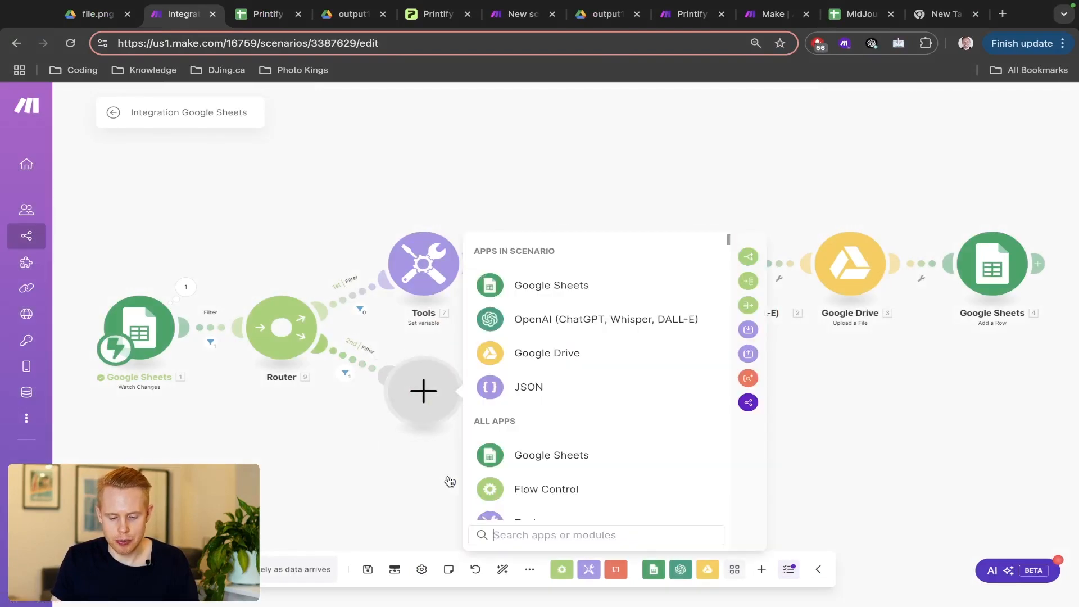
{"action": "left_click", "coordinate": [534, 356]}
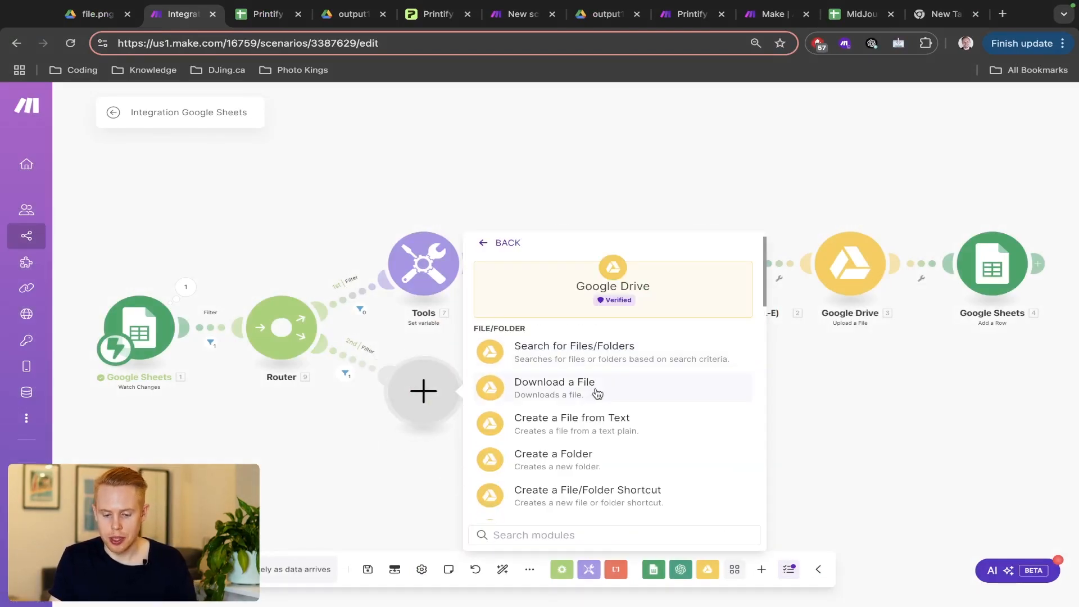
{"action": "scroll", "coordinate": [614, 493], "scroll_direction": "down", "scroll_amount": 4}
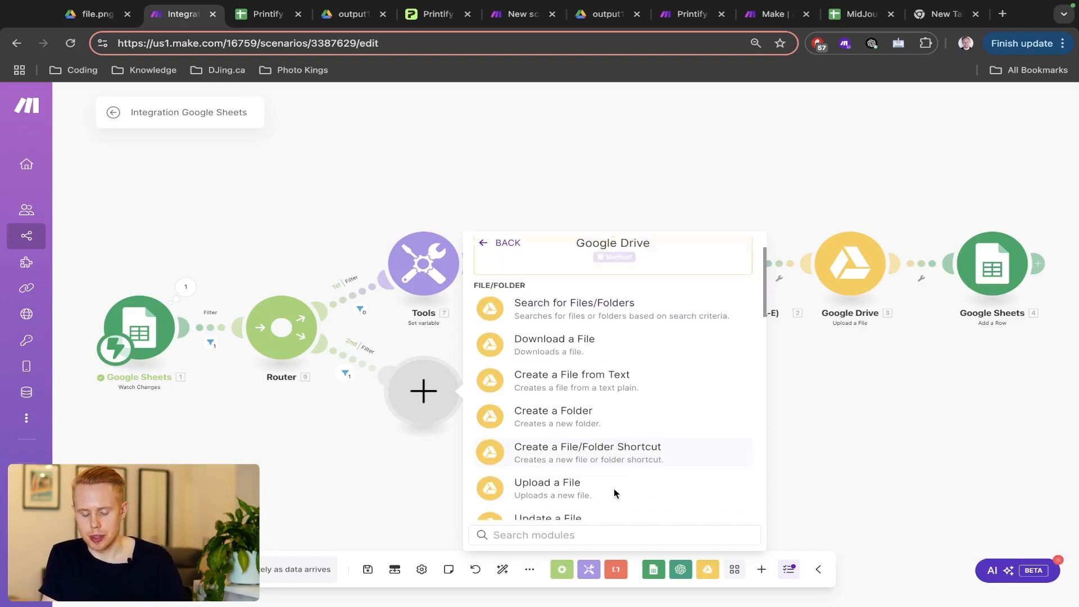
{"action": "type", "text": "share"}
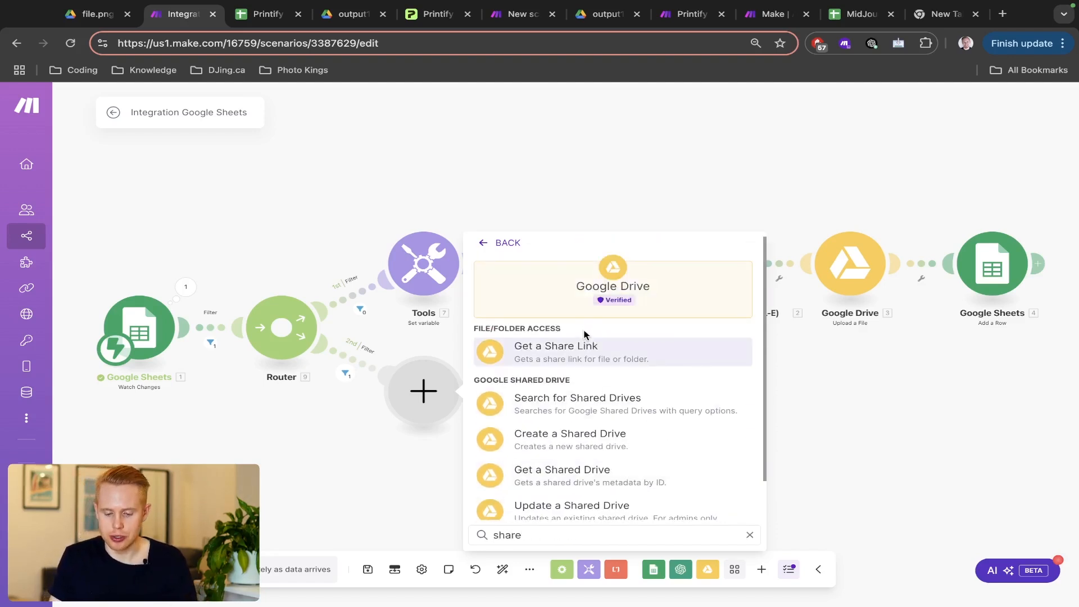
{"action": "left_click", "coordinate": [589, 350]}
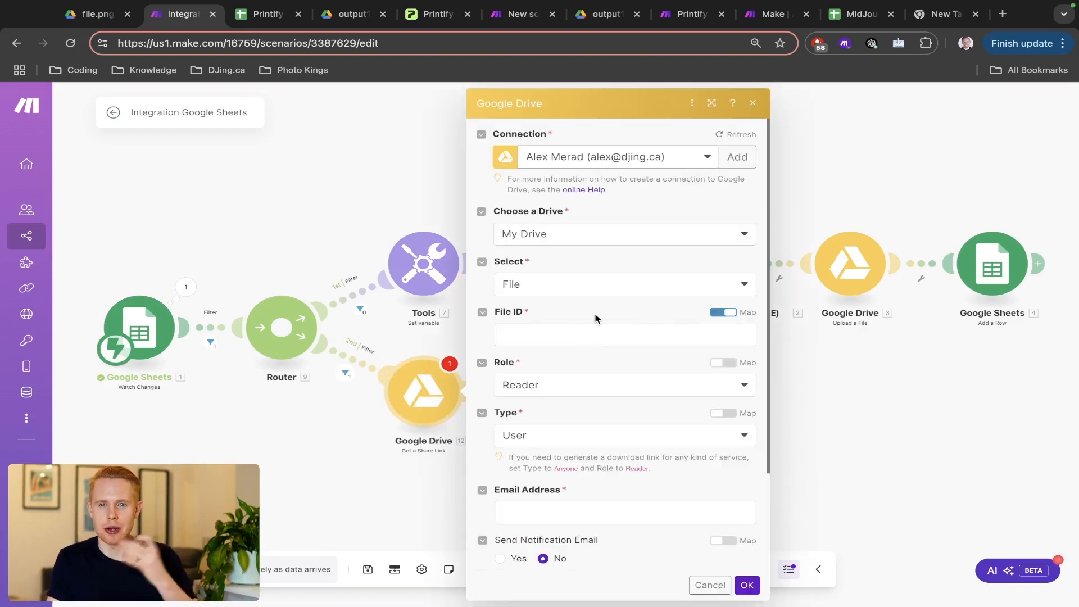
{"action": "left_click", "coordinate": [619, 160]}
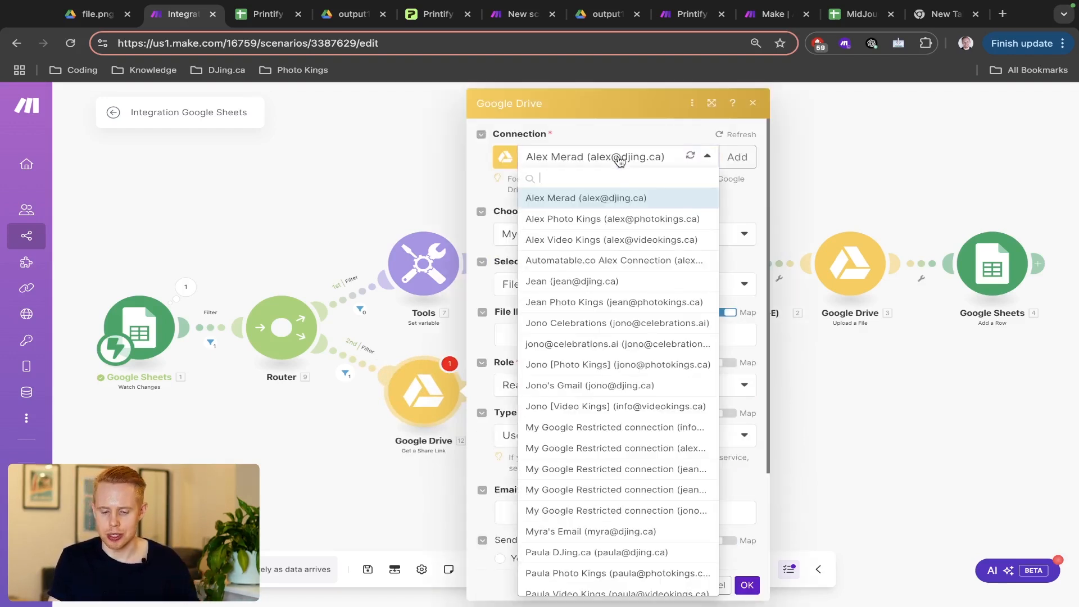
{"action": "left_click", "coordinate": [637, 386]}
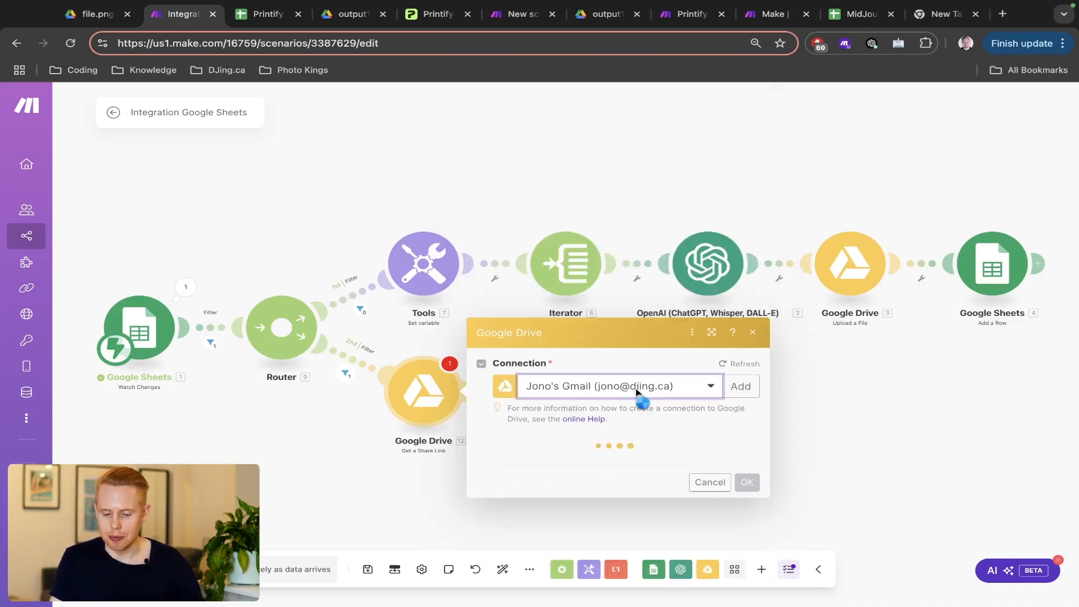
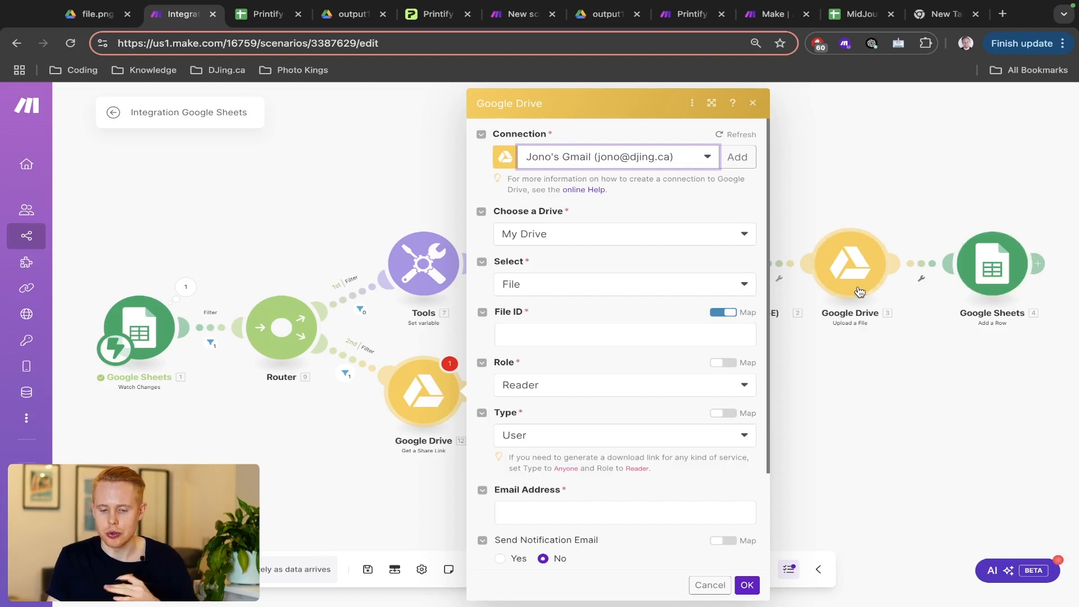
- Set the share-link step to a File in My Drive, with File ID mapped from the row's column B
{"action": "left_click", "coordinate": [569, 289]}
{"action": "left_click", "coordinate": [555, 306]}
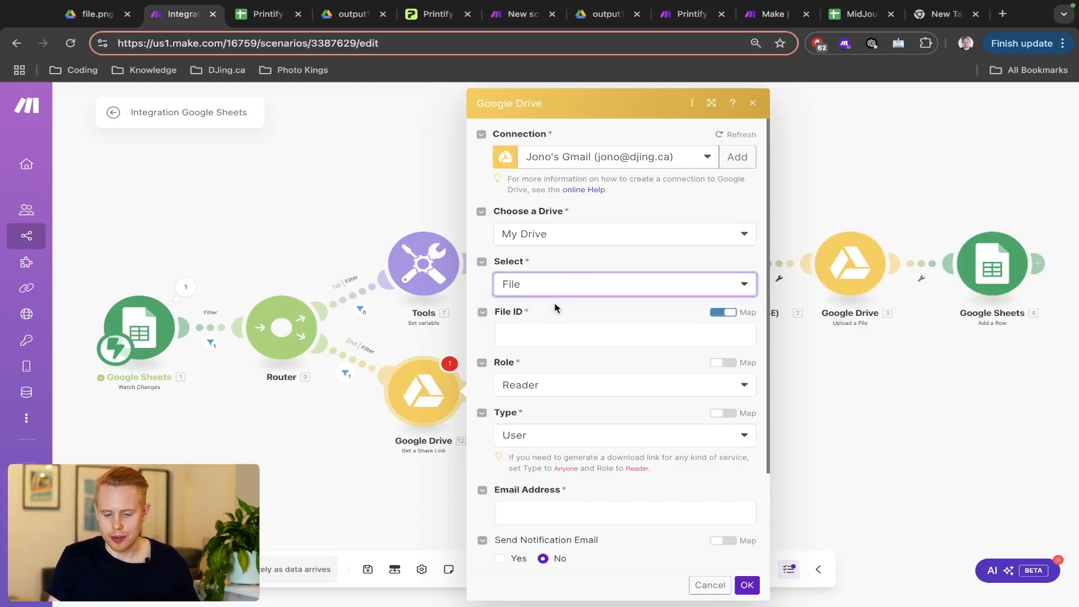
{"action": "left_click", "coordinate": [555, 241]}
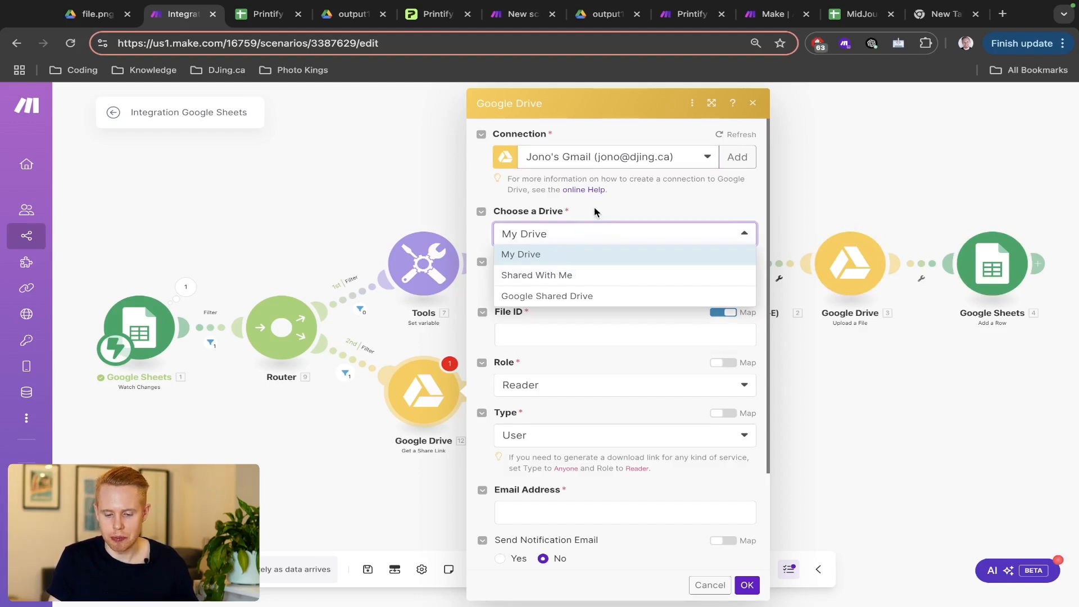
{"action": "left_click", "coordinate": [558, 254]}
{"action": "left_click", "coordinate": [538, 338]}
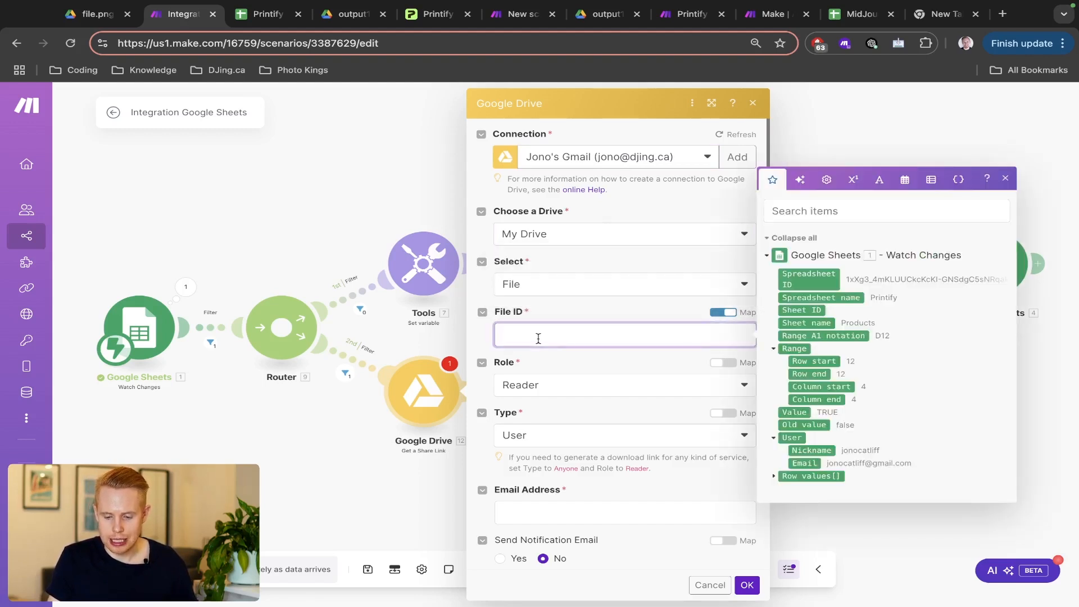
{"action": "left_click", "coordinate": [774, 477]}
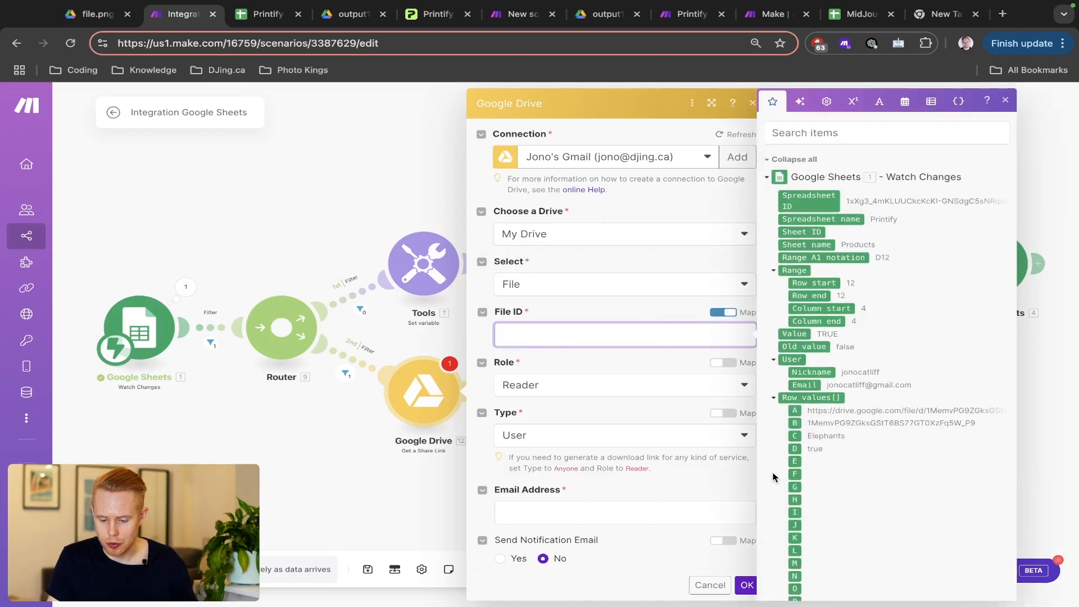
{"action": "left_click", "coordinate": [794, 423]}
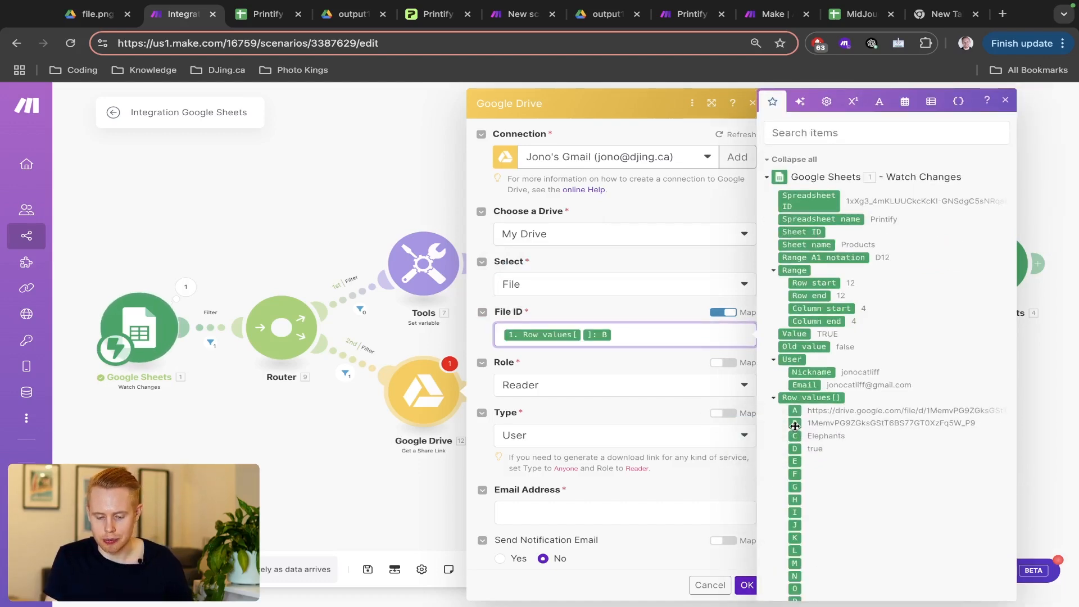
{"action": "key", "text": "ctrl+Tab"}
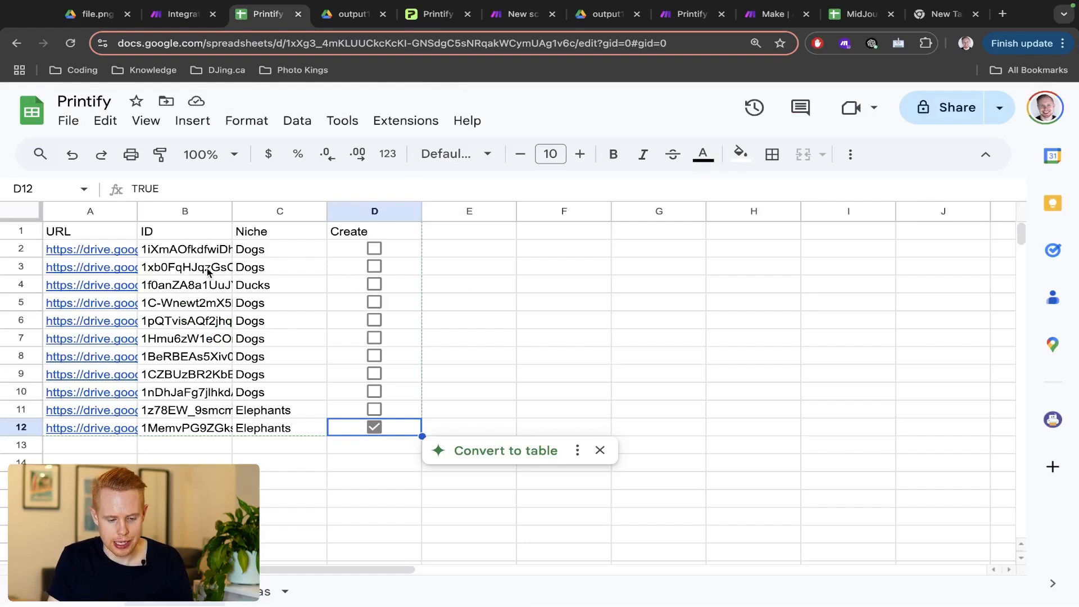
{"action": "left_click_drag", "start_coordinate": [207, 257], "coordinate": [208, 433]}
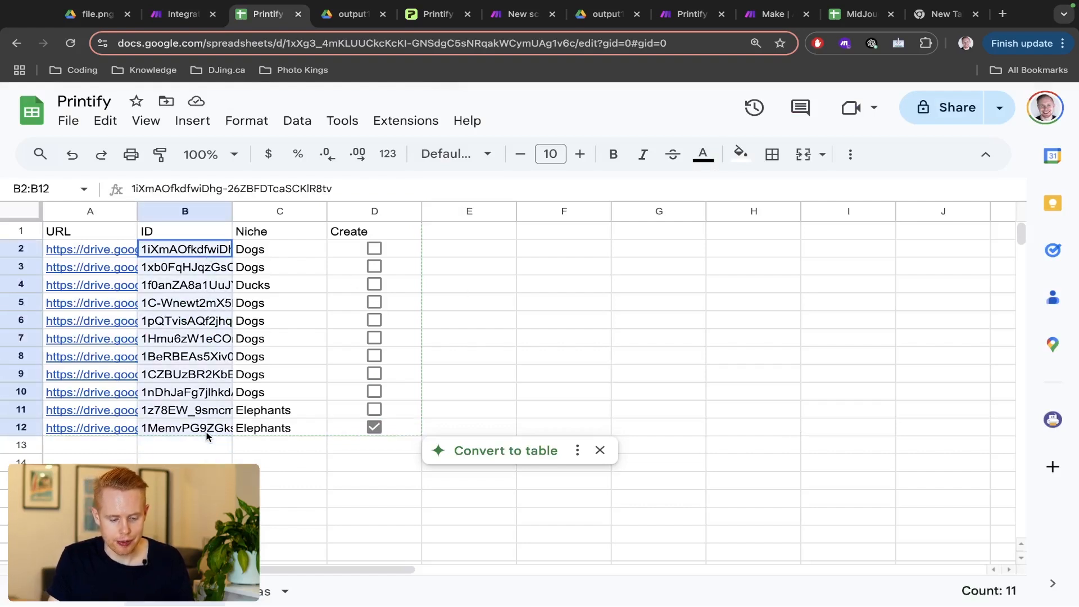
{"action": "key", "text": "ctrl+shift+Tab"}
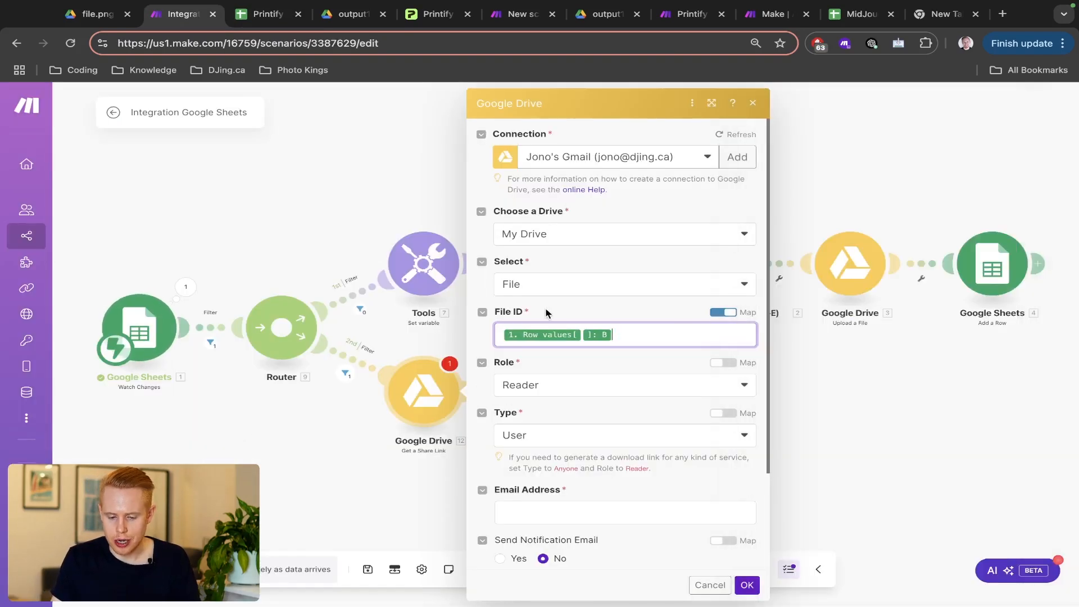
- Grant access to Anyone, confirm the module settings, and save the scenario
{"action": "scroll", "coordinate": [548, 309], "scroll_direction": "down", "scroll_amount": 4}
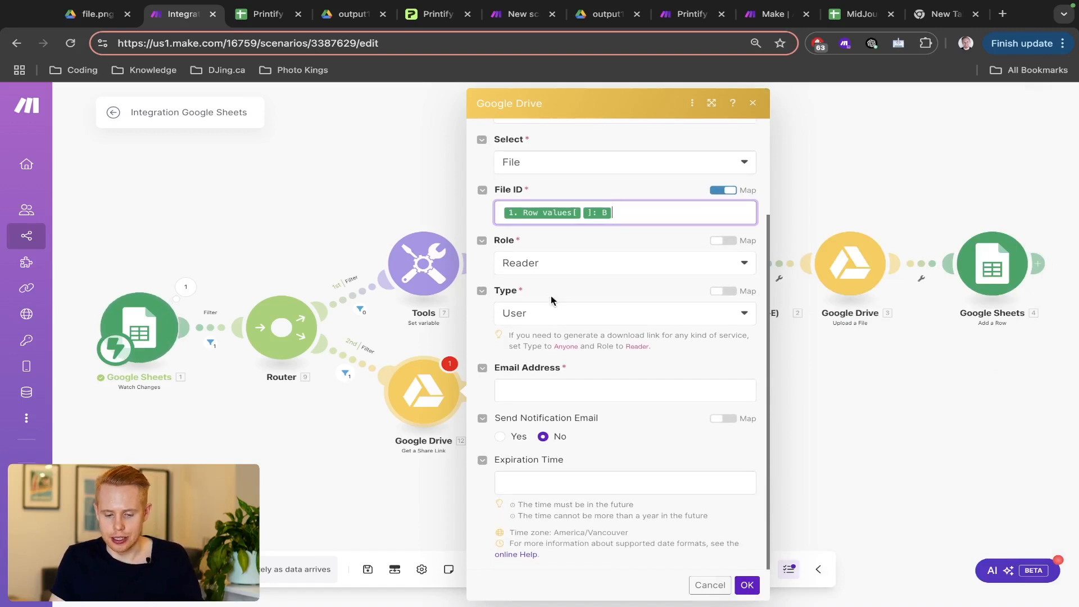
{"action": "left_click", "coordinate": [544, 313]}
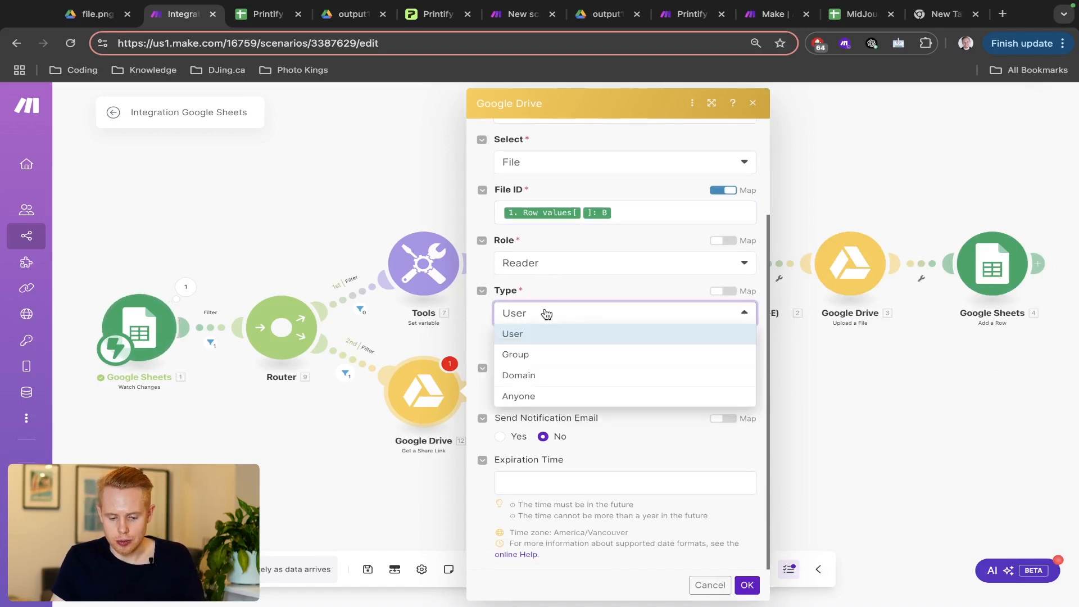
{"action": "left_click", "coordinate": [533, 397]}
{"action": "scroll", "coordinate": [691, 434], "scroll_direction": "down", "scroll_amount": 1}
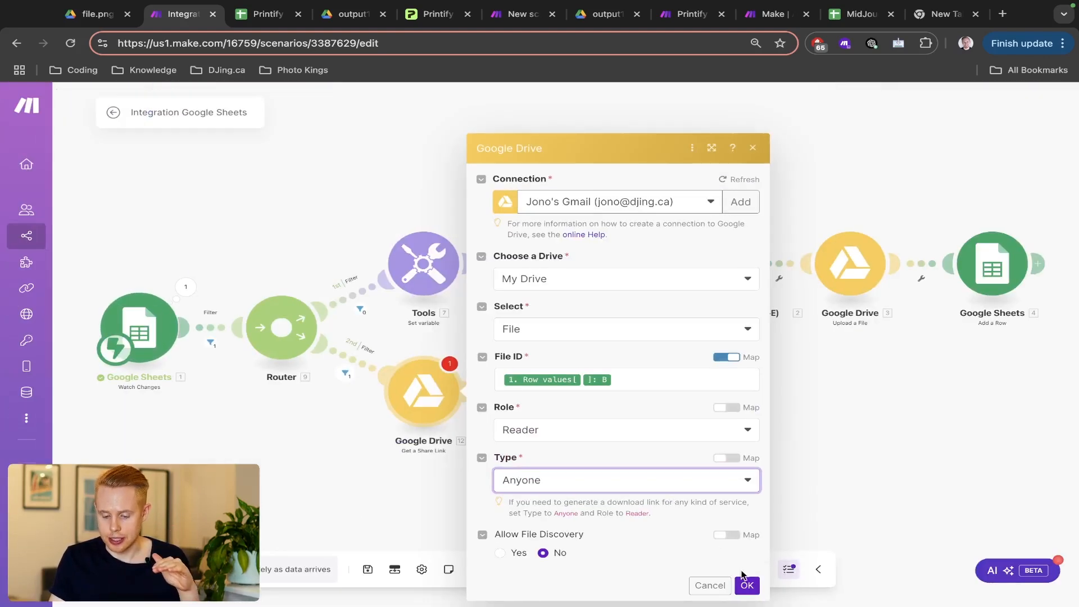
{"action": "left_click", "coordinate": [743, 584]}
{"action": "key", "text": "ctrl+s"}
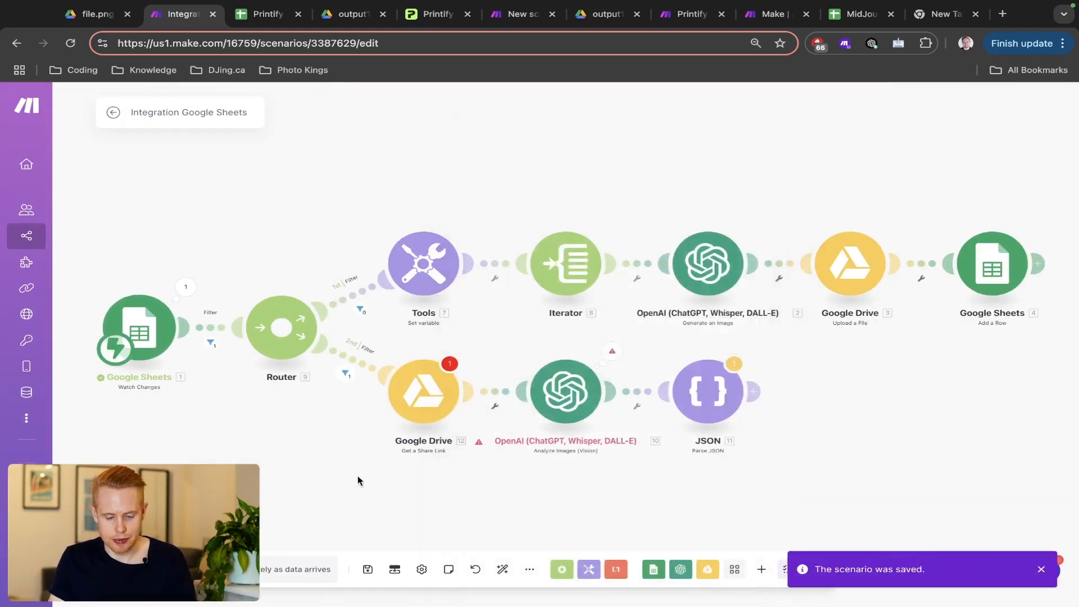
- Start a single test run despite the warning, waiting for new data
{"action": "left_click", "coordinate": [422, 409]}
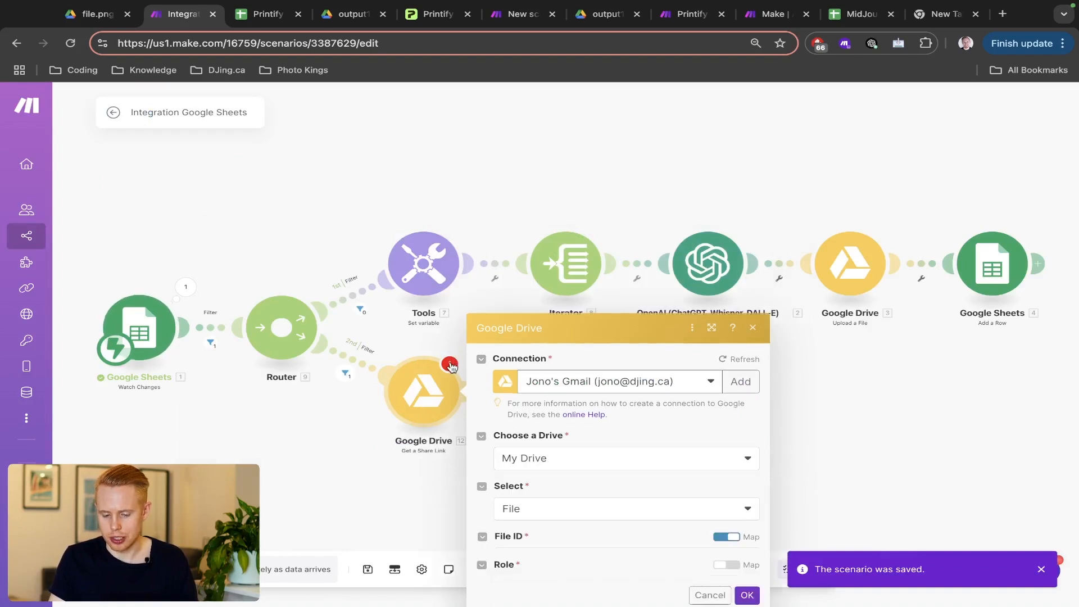
{"action": "left_click", "coordinate": [747, 585]}
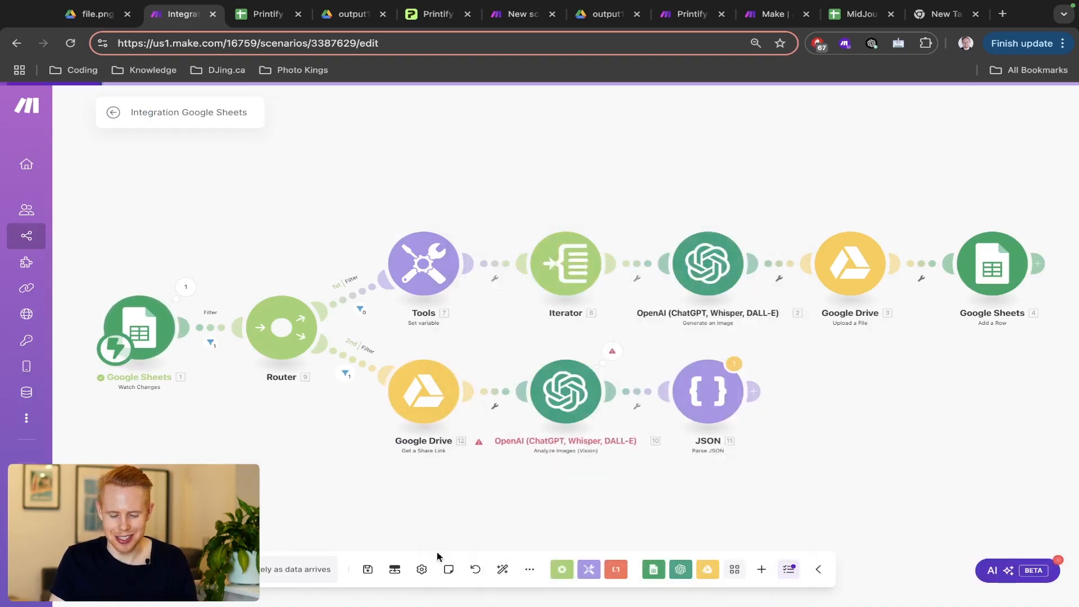
{"action": "left_click", "coordinate": [137, 569]}
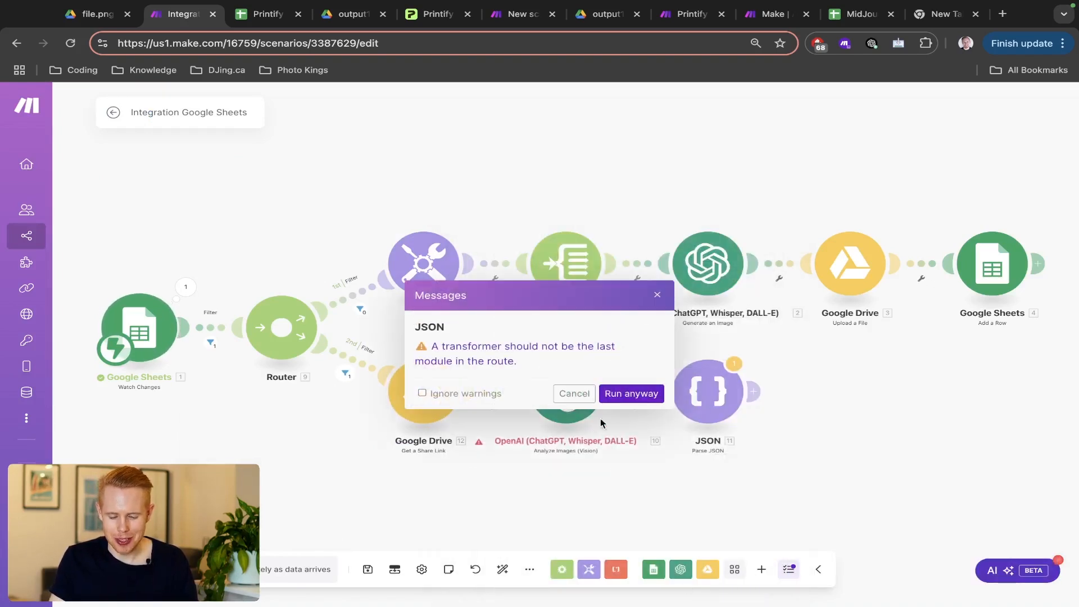
{"action": "left_click", "coordinate": [611, 398]}
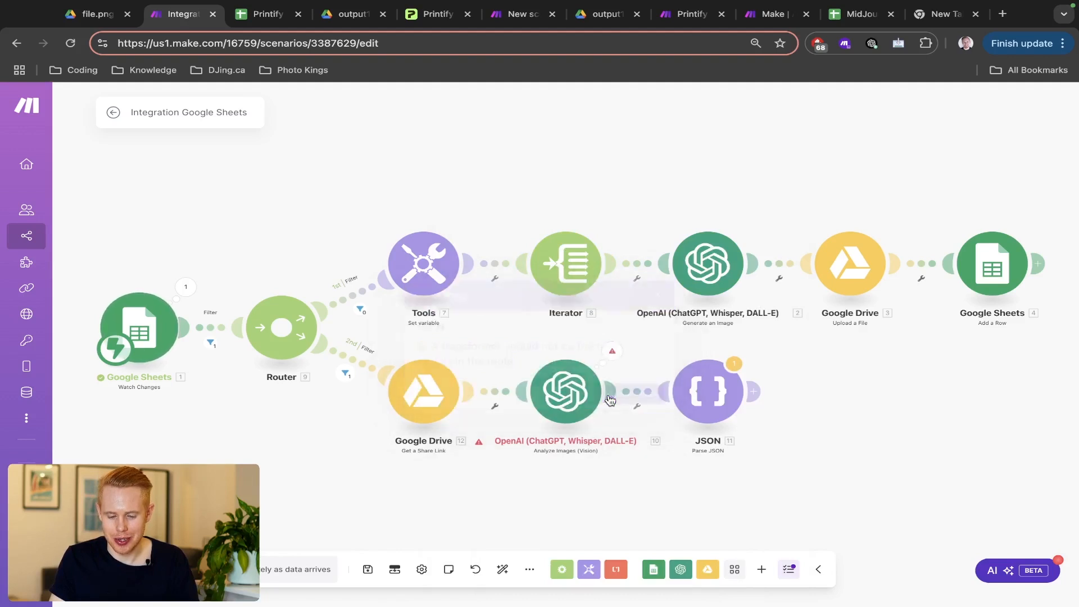
{"action": "left_click", "coordinate": [284, 585]}
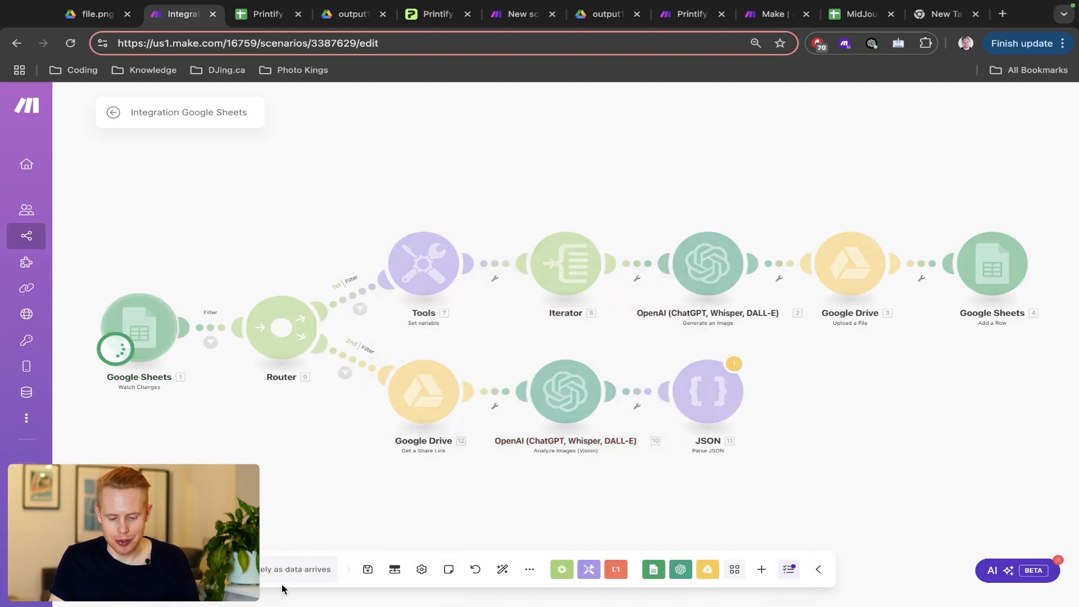
- Tick Create in D11 to trigger the run, then clear the D11 and D12 boxes
{"action": "key", "text": "ctrl+Tab"}
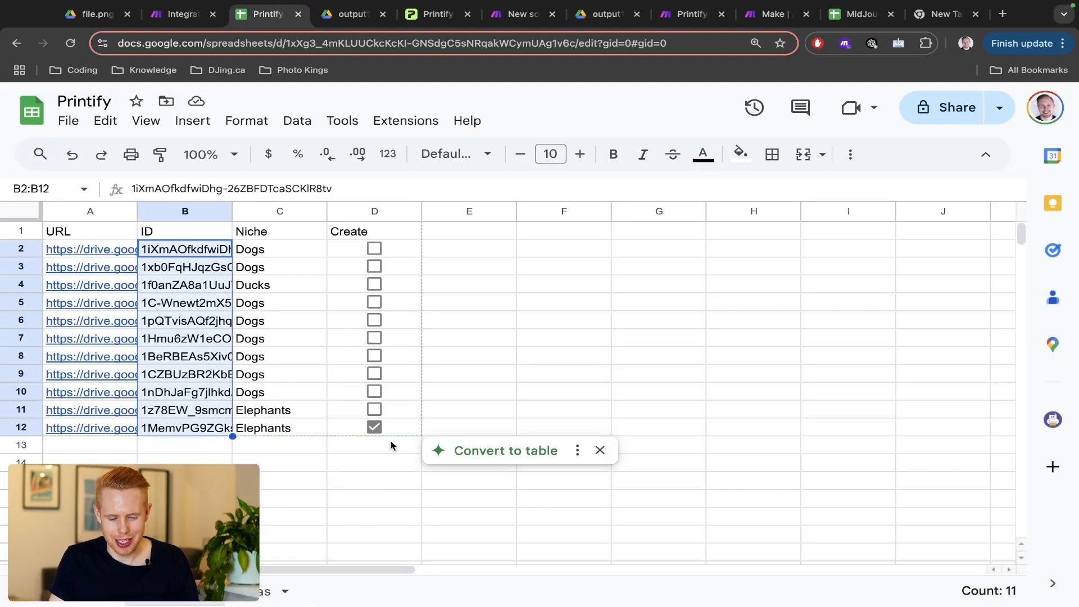
{"action": "left_click", "coordinate": [374, 409]}
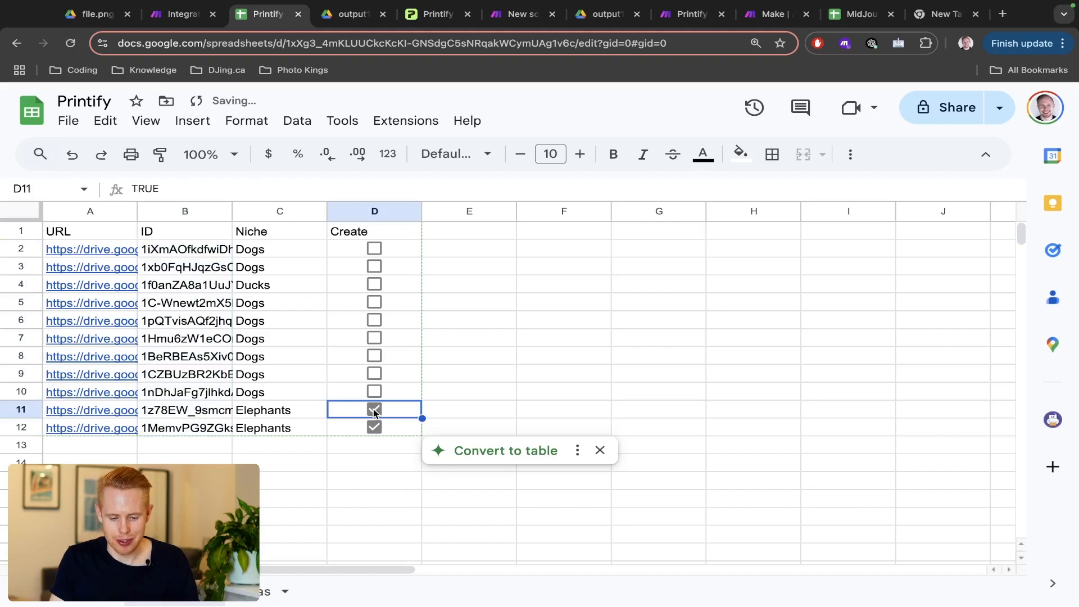
{"action": "left_click", "coordinate": [374, 410]}
{"action": "left_click", "coordinate": [374, 428]}
{"action": "key", "text": "ctrl+shift+Tab"}
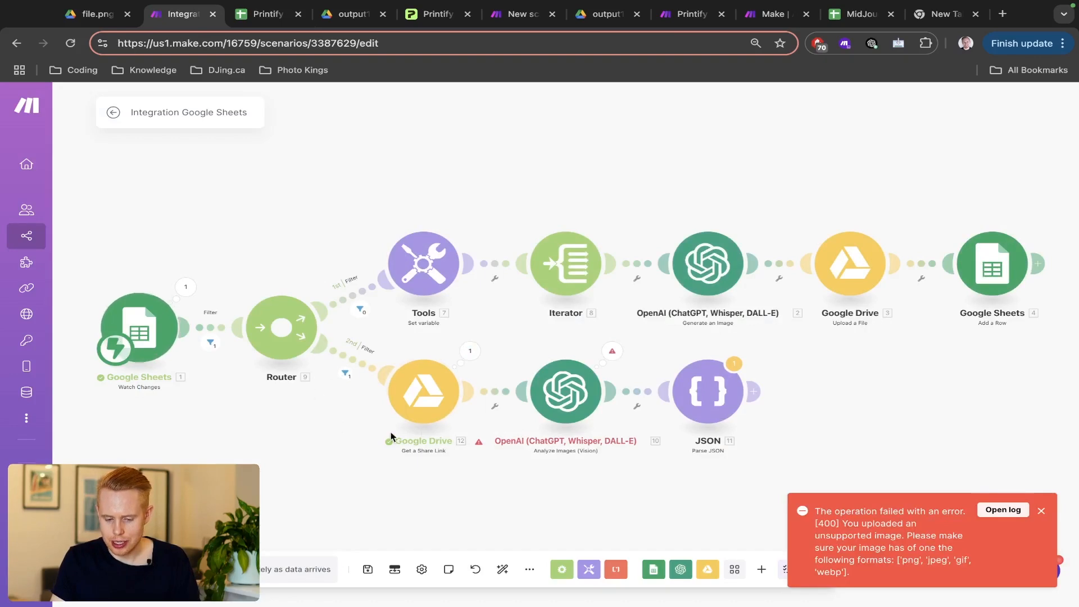
- Read the OpenAI step's 400 unsupported-image error, then go to the Printify sheet
{"action": "left_click", "coordinate": [612, 353]}
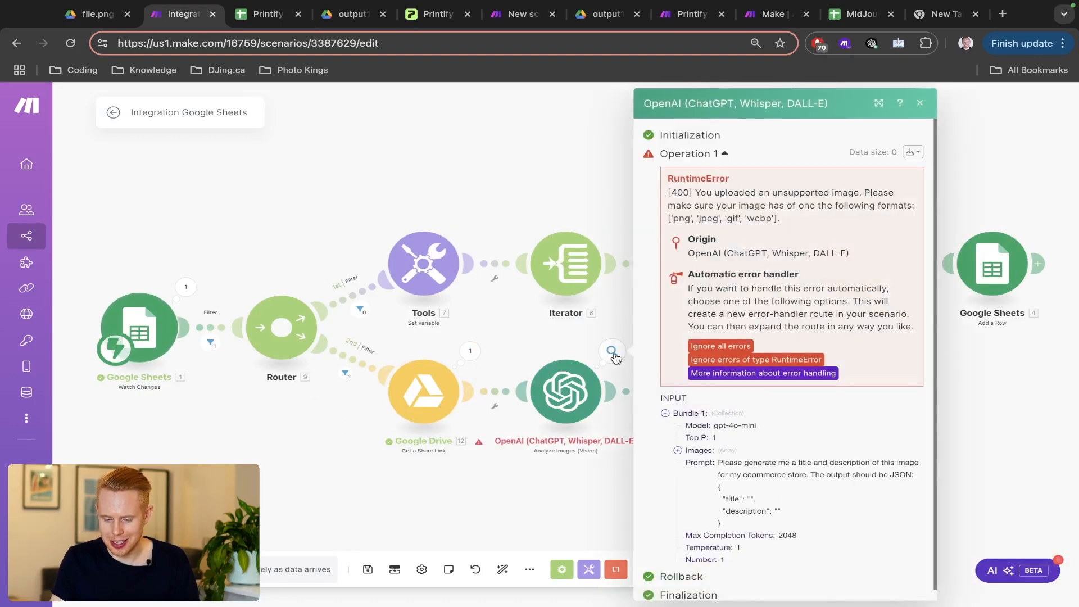
{"action": "scroll", "coordinate": [886, 219], "scroll_direction": "up", "scroll_amount": 5}
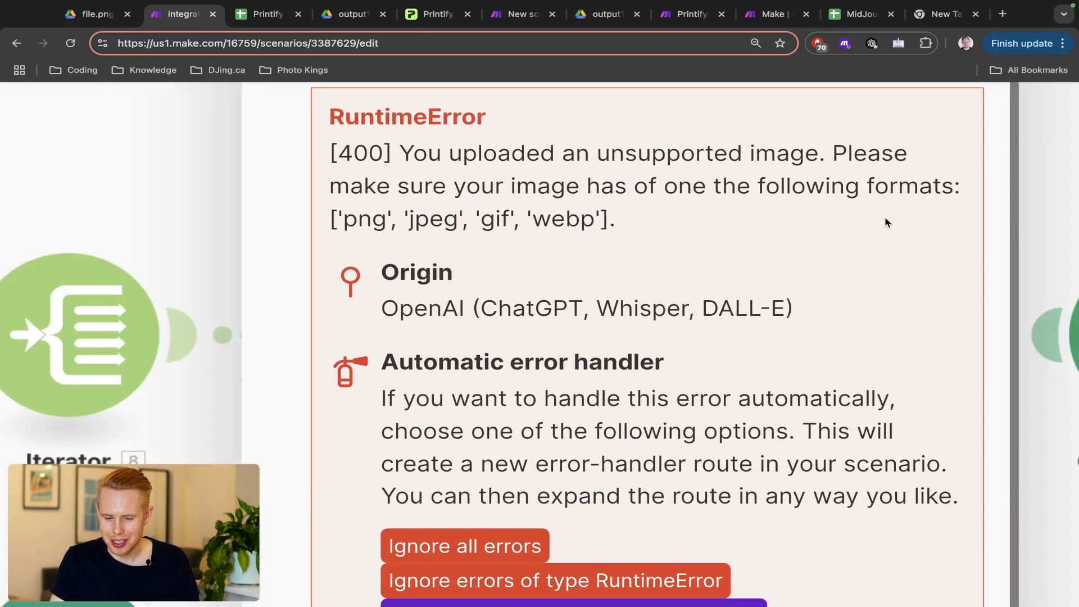
{"action": "scroll", "coordinate": [885, 223], "scroll_direction": "up", "scroll_amount": 2}
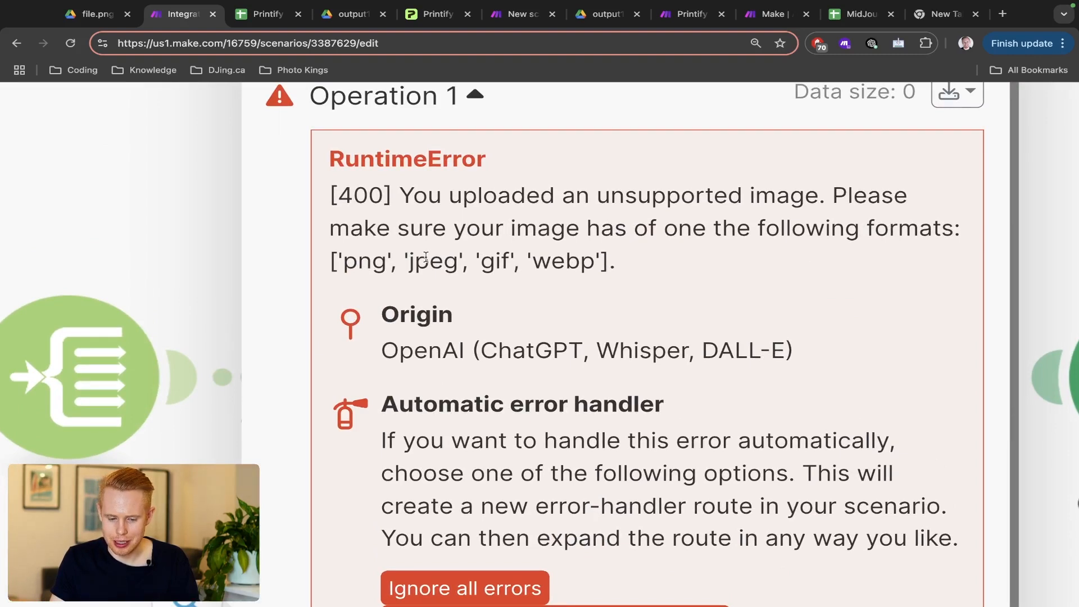
{"action": "scroll", "coordinate": [563, 261], "scroll_direction": "down", "scroll_amount": 5}
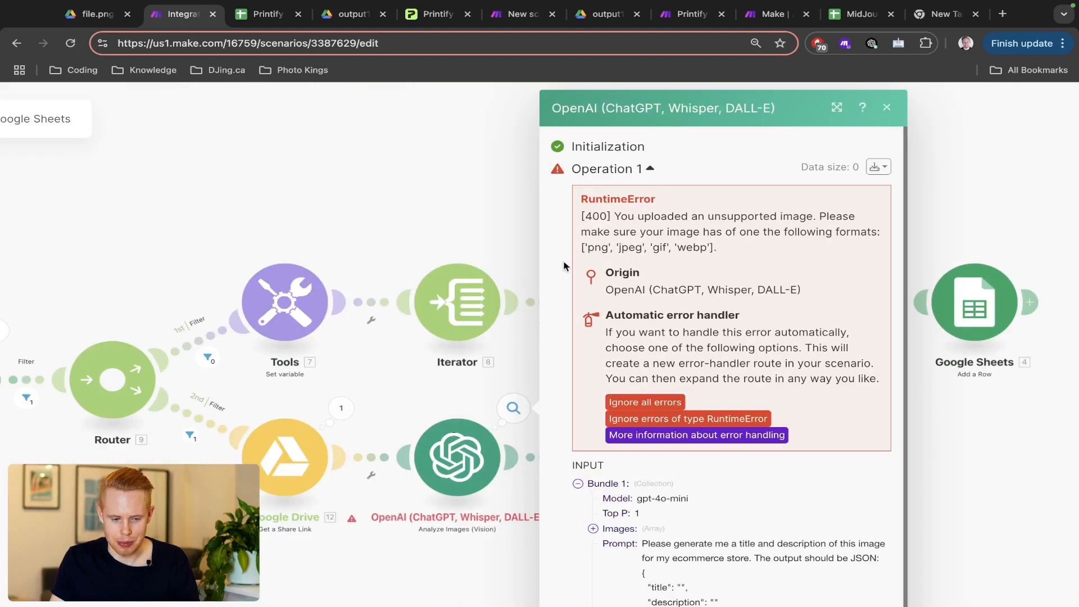
{"action": "key", "text": "ctrl+shift+Tab"}
{"action": "key", "text": "ctrl+Tab"}
{"action": "key", "text": "ctrl+Tab"}
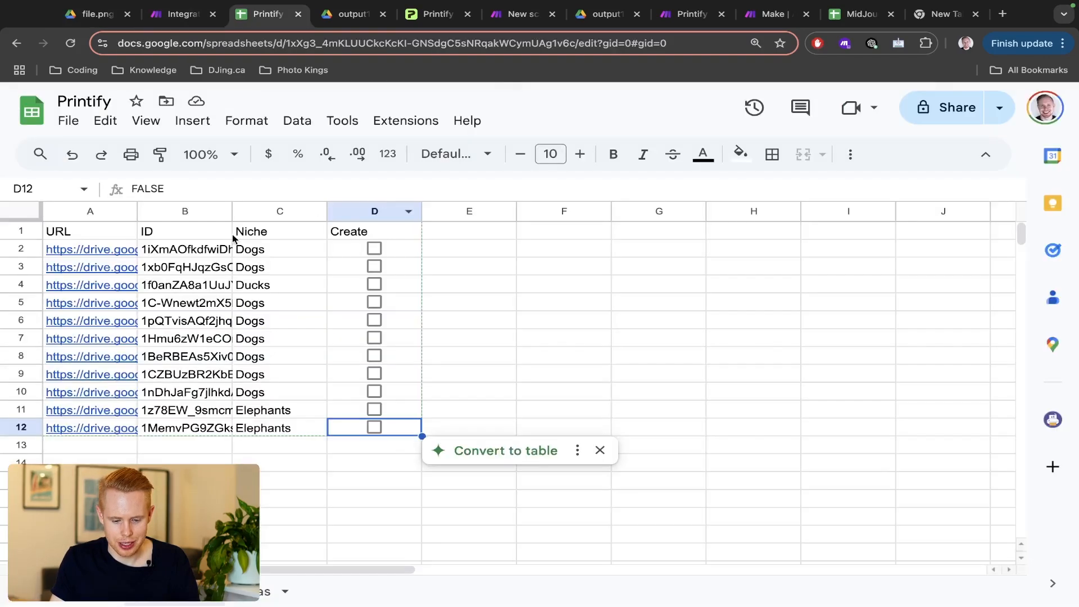
- Open row 12's linked elephant image in Google Drive and download it
{"action": "left_click", "coordinate": [69, 436]}
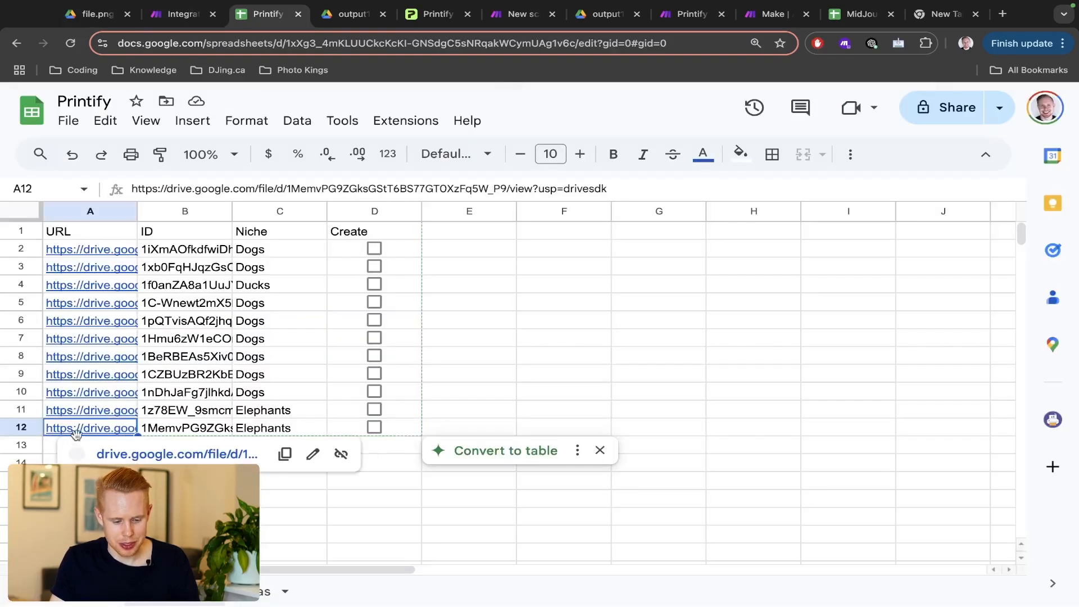
{"action": "left_click", "coordinate": [106, 454]}
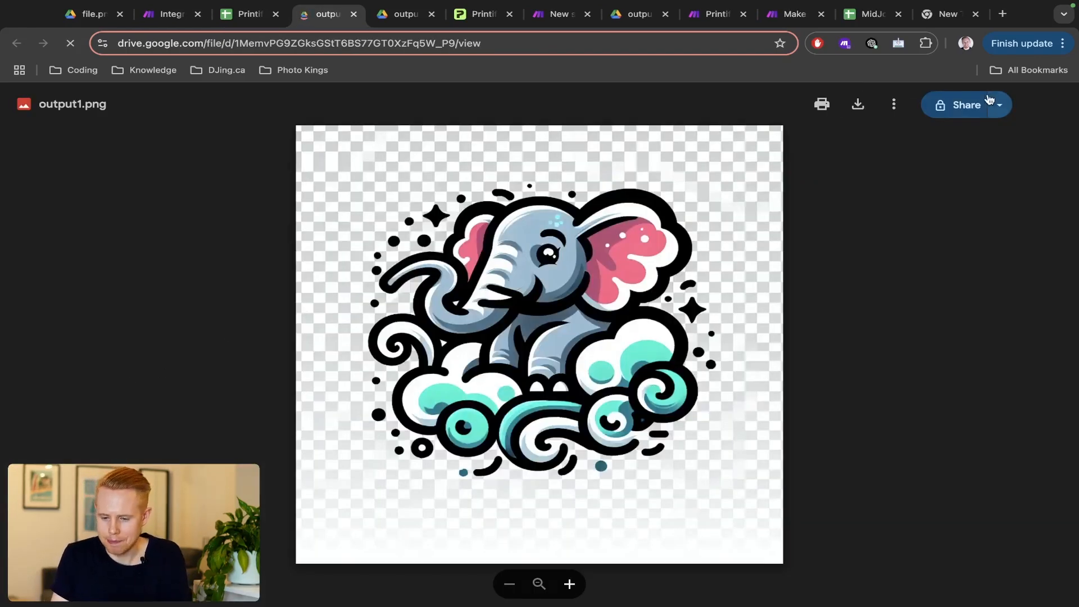
{"action": "left_click", "coordinate": [866, 108]}
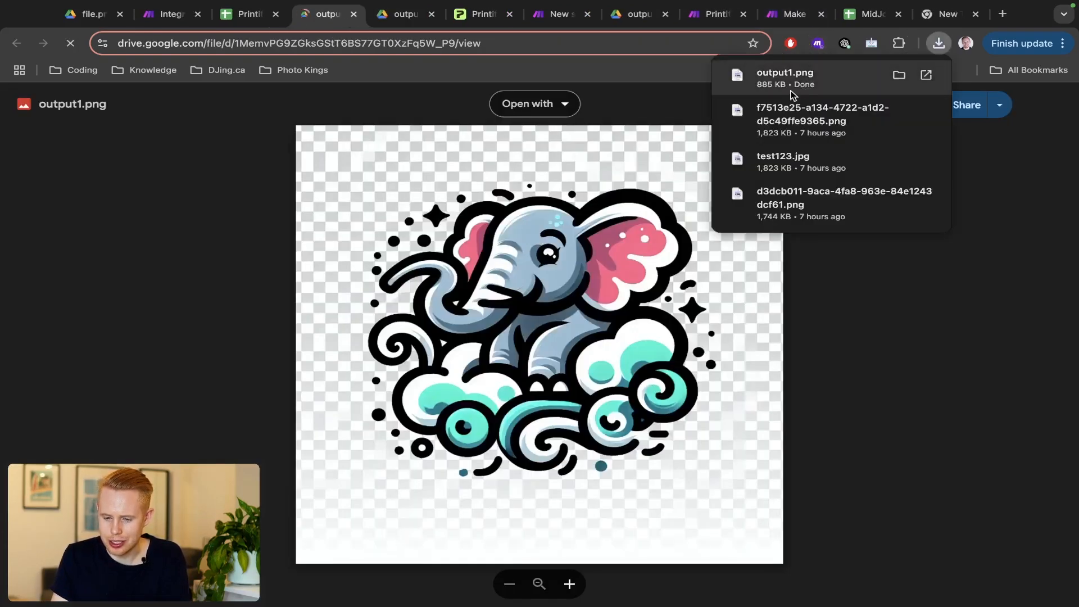
{"action": "left_click", "coordinate": [174, 16]}
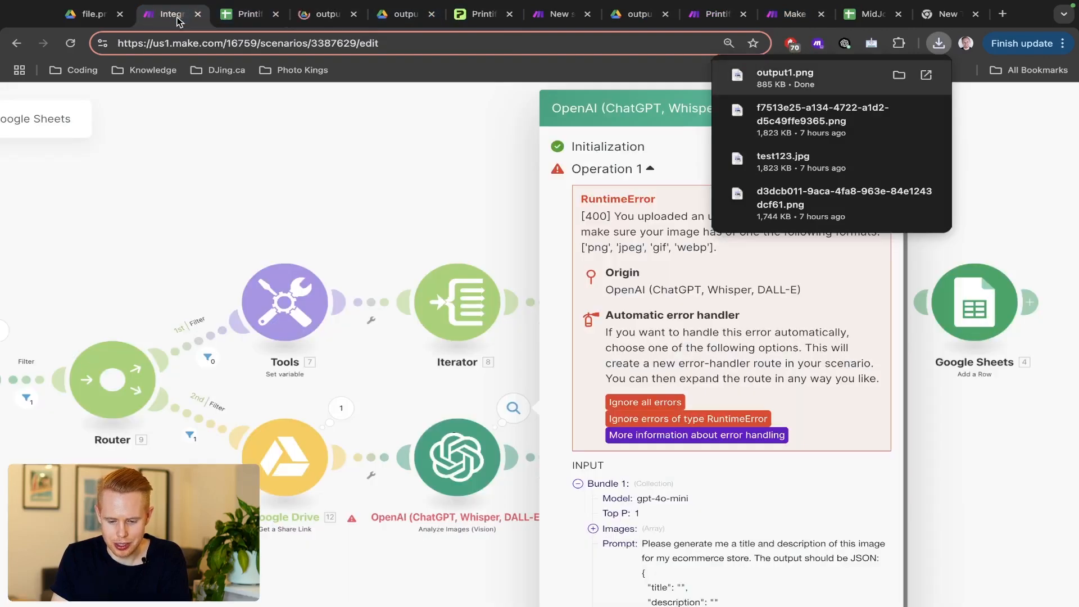
{"action": "left_click", "coordinate": [639, 293]}
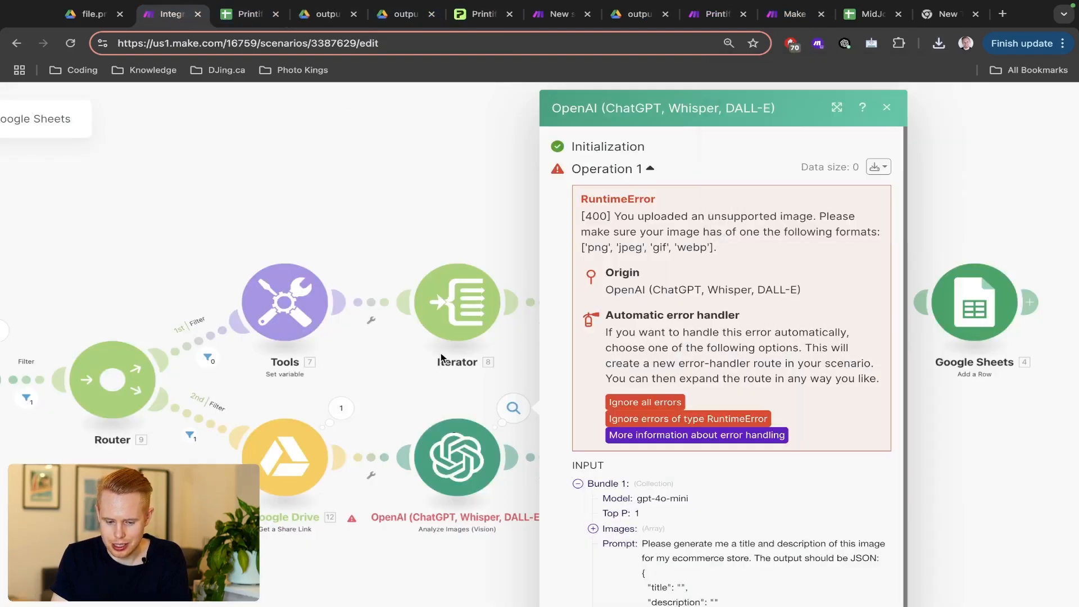
- Open cell A11's Drive image output1.png, download it, and return to Make
{"action": "left_click", "coordinate": [241, 16]}
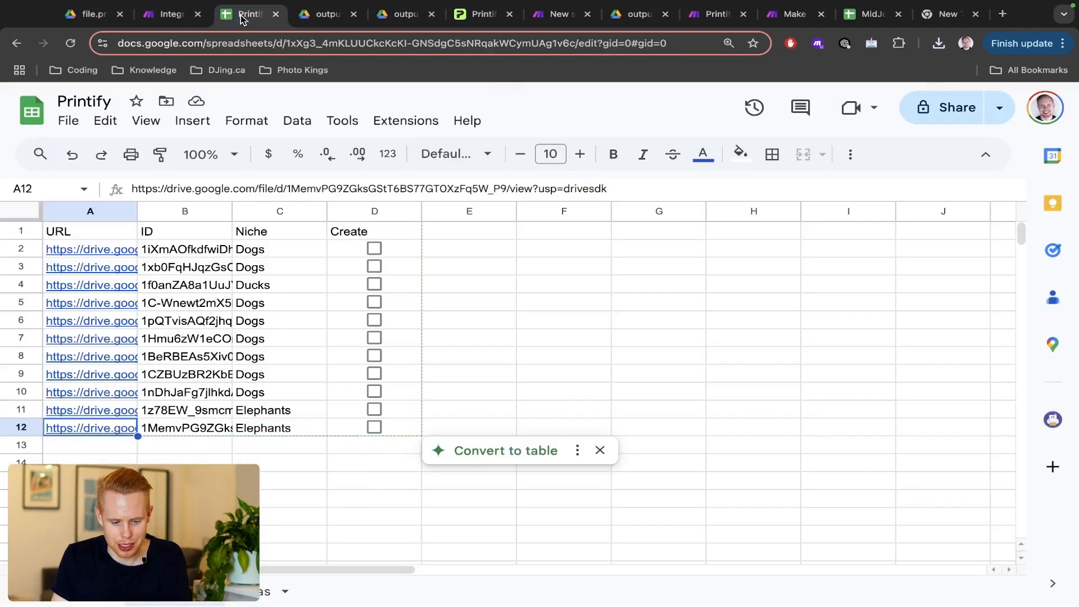
{"action": "left_click", "coordinate": [107, 415]}
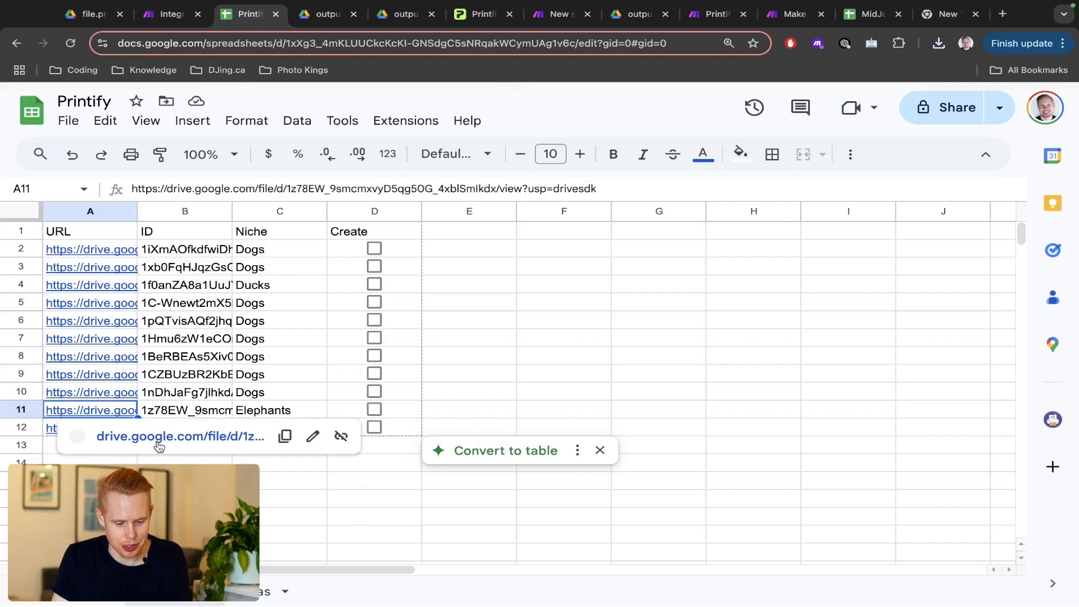
{"action": "left_click", "coordinate": [159, 437]}
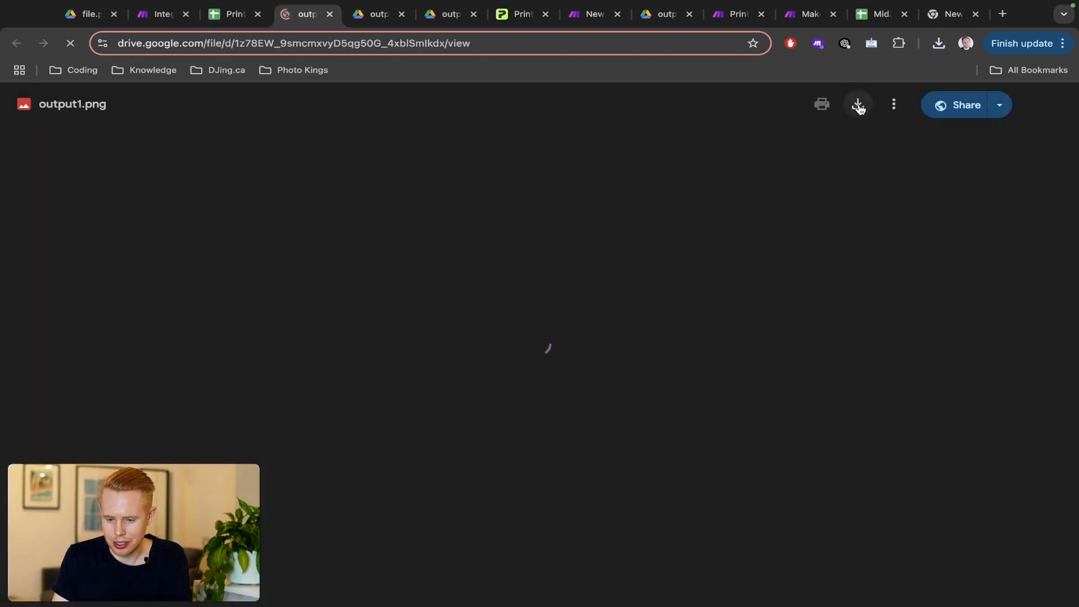
{"action": "left_click", "coordinate": [858, 107]}
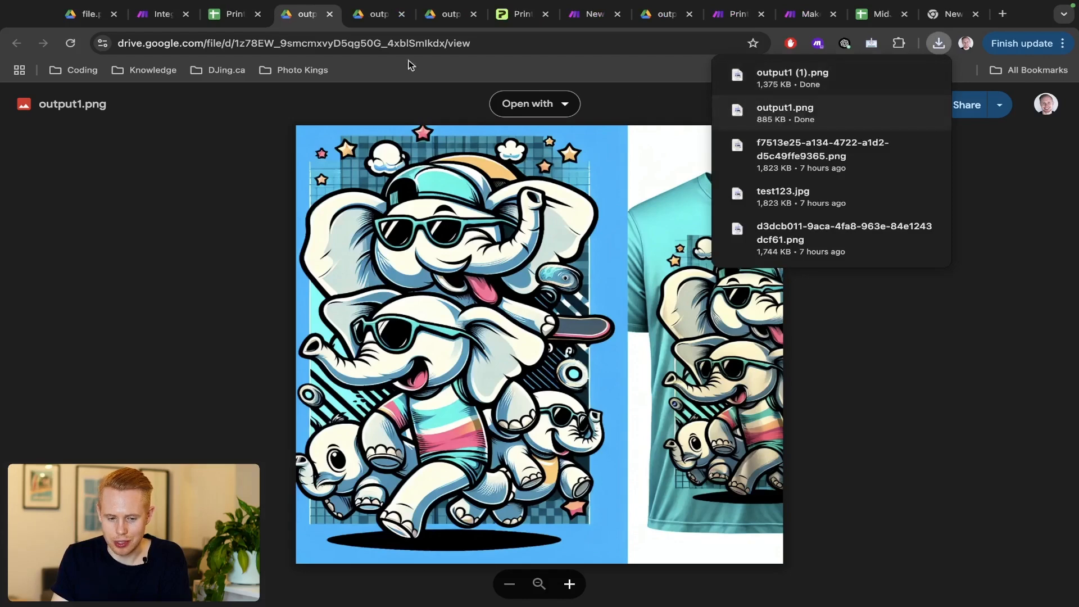
{"action": "left_click", "coordinate": [149, 16]}
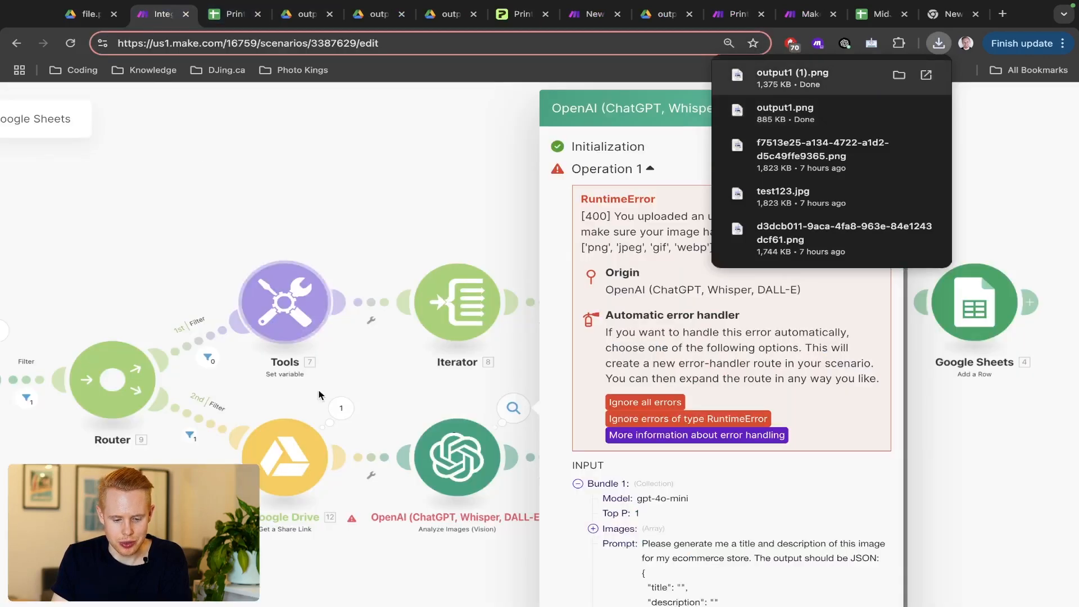
- Swap the OpenAI Image URL from Row values A to the Drive step's 12. Share Link
{"action": "left_click", "coordinate": [339, 412]}
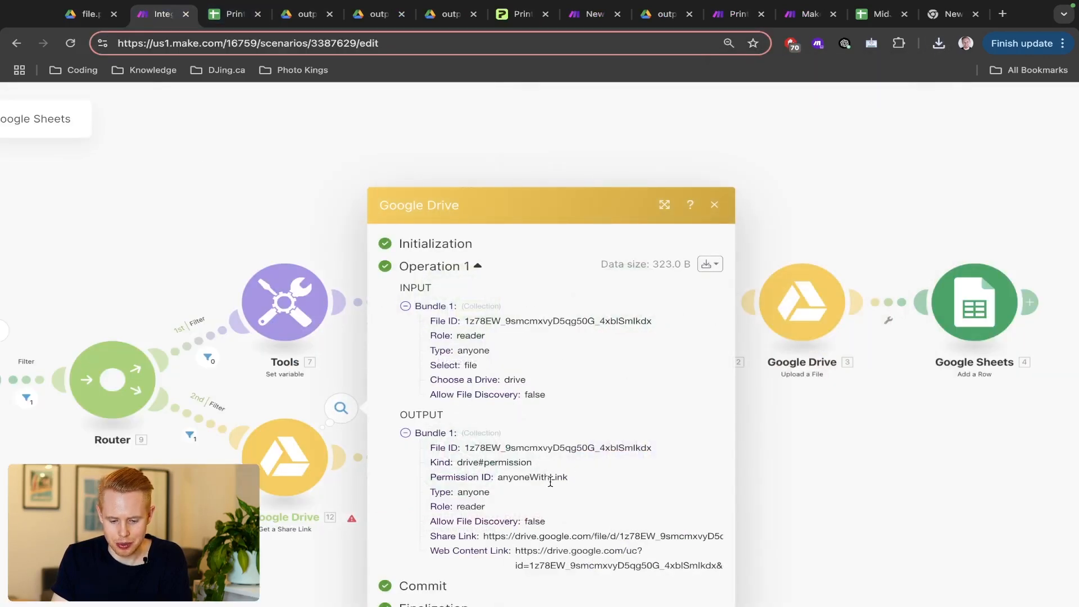
{"action": "left_click", "coordinate": [354, 472]}
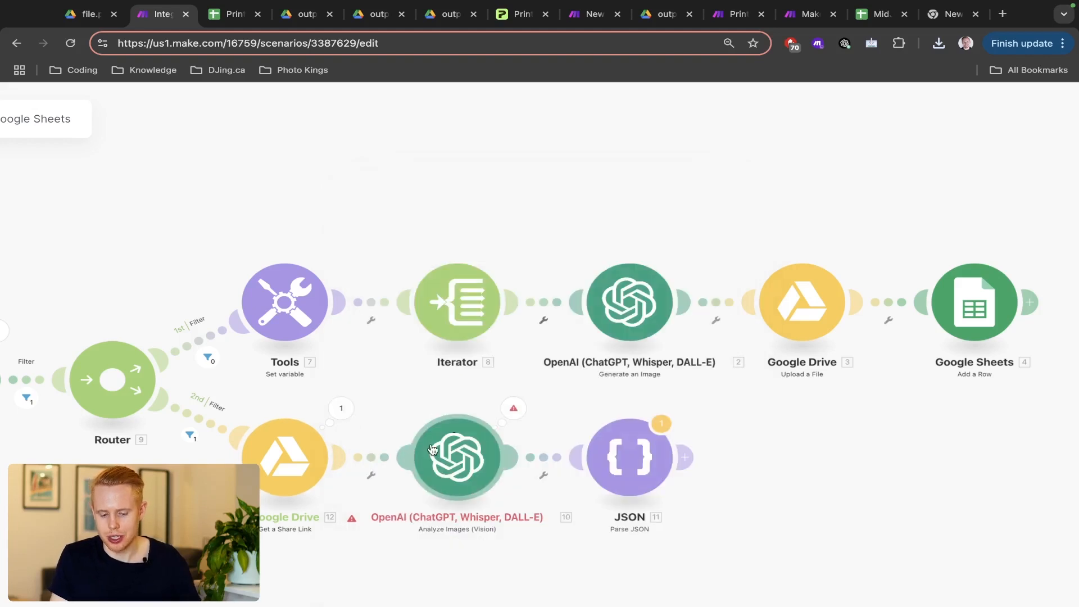
{"action": "left_click", "coordinate": [457, 457]}
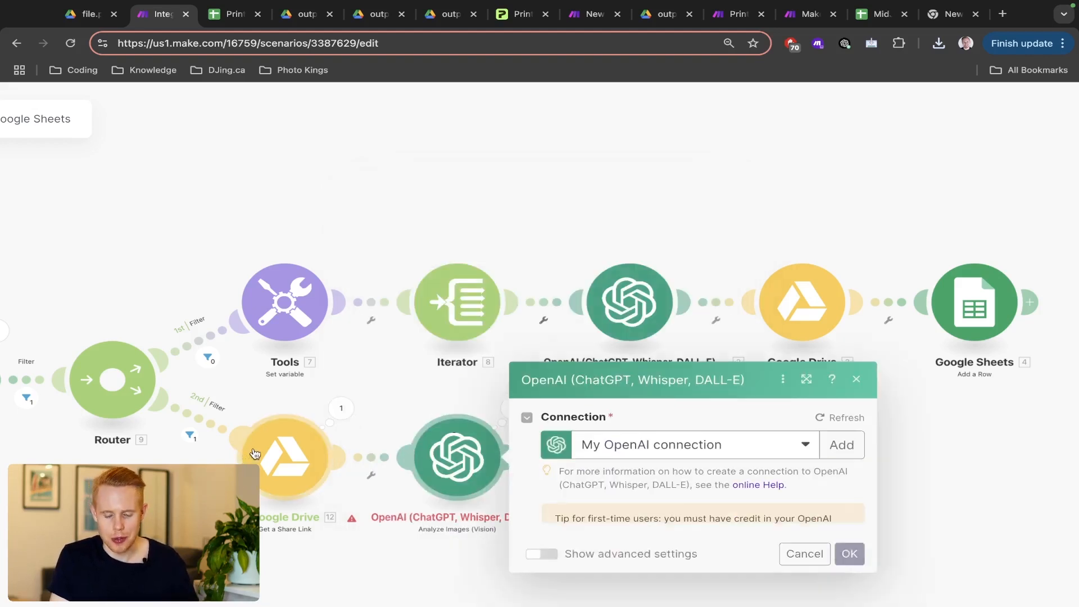
{"action": "scroll", "coordinate": [646, 444], "scroll_direction": "down", "scroll_amount": 4}
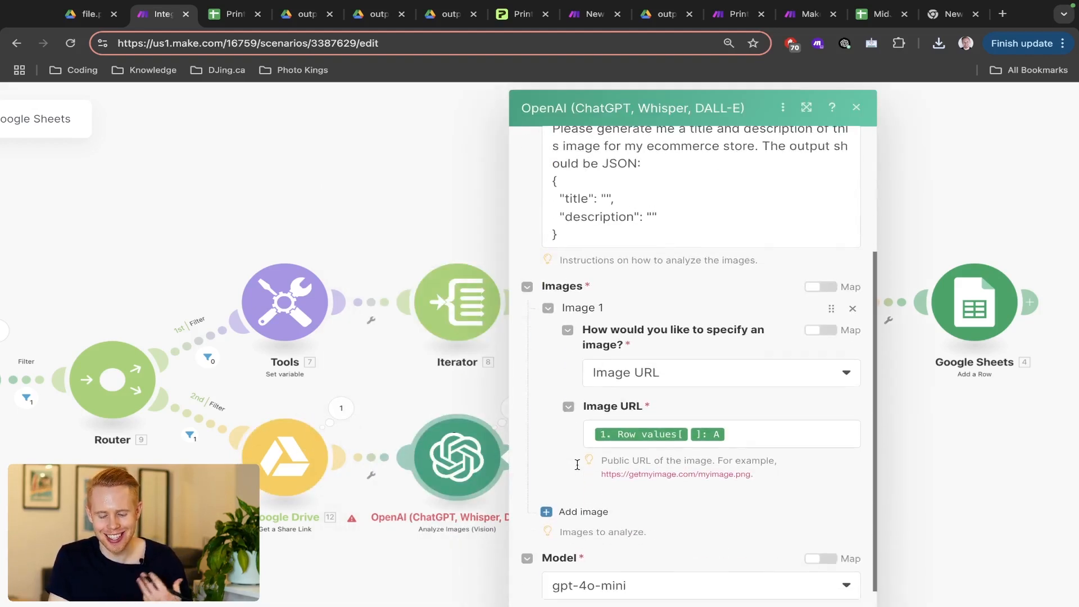
{"action": "left_click", "coordinate": [763, 428]}
{"action": "key", "text": "BackSpace"}
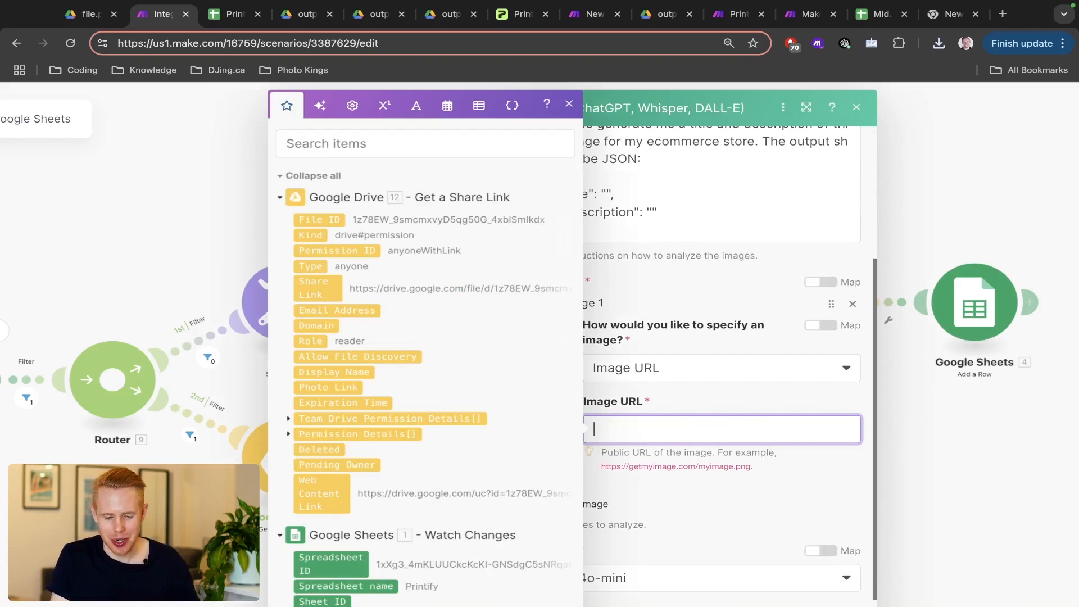
{"action": "left_click", "coordinate": [318, 288]}
{"action": "scroll", "coordinate": [822, 559], "scroll_direction": "down", "scroll_amount": 3}
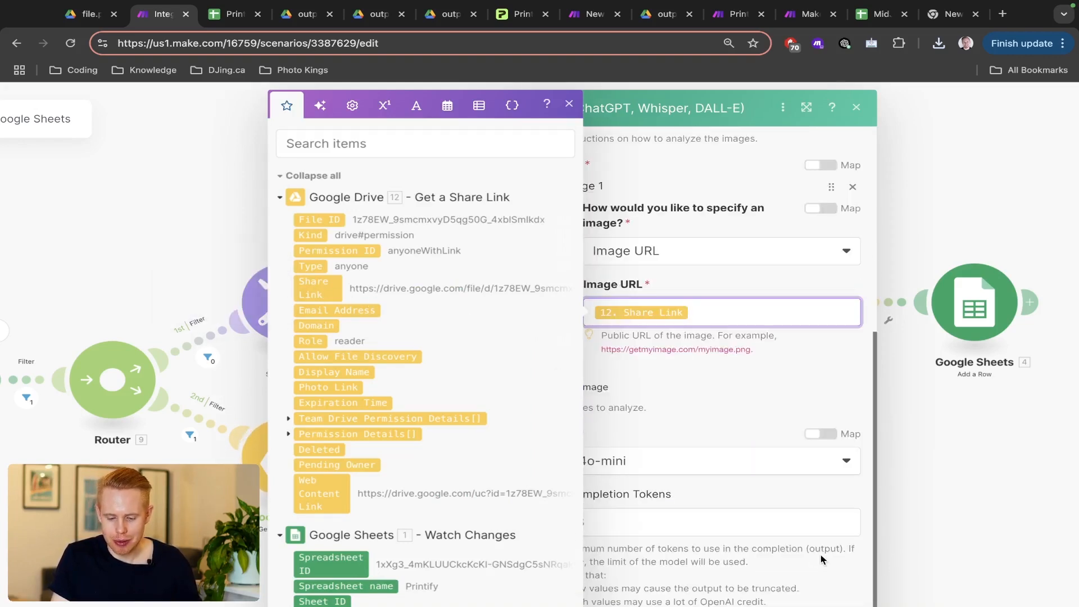
{"action": "scroll", "coordinate": [829, 562], "scroll_direction": "down", "scroll_amount": 3}
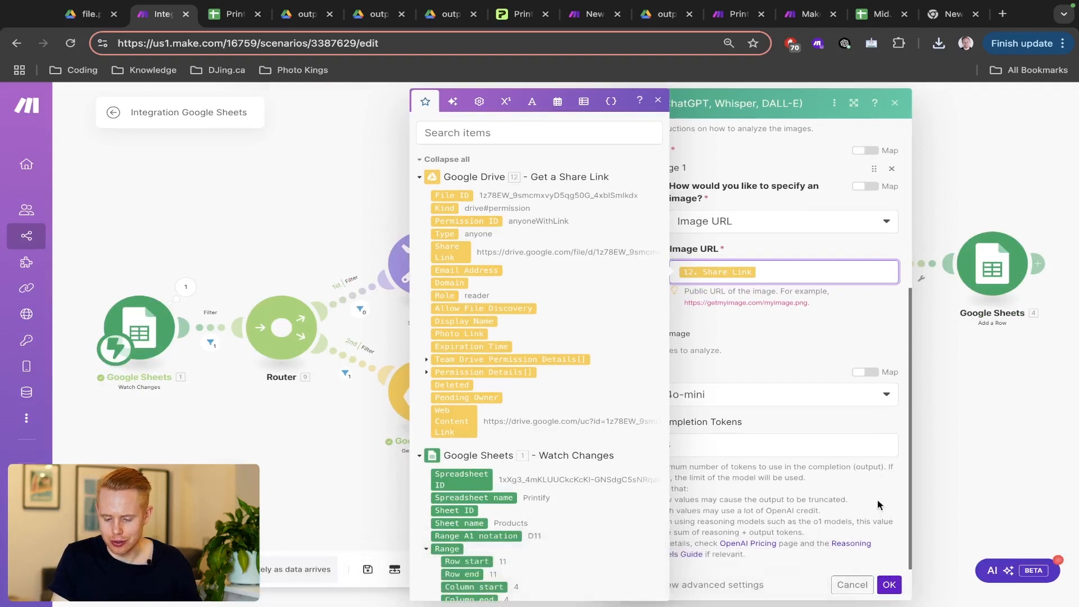
- Save and start a run waiting for new data, then tick Create in D12 to trigger it
{"action": "left_click", "coordinate": [888, 584]}
{"action": "key", "text": "super+s"}
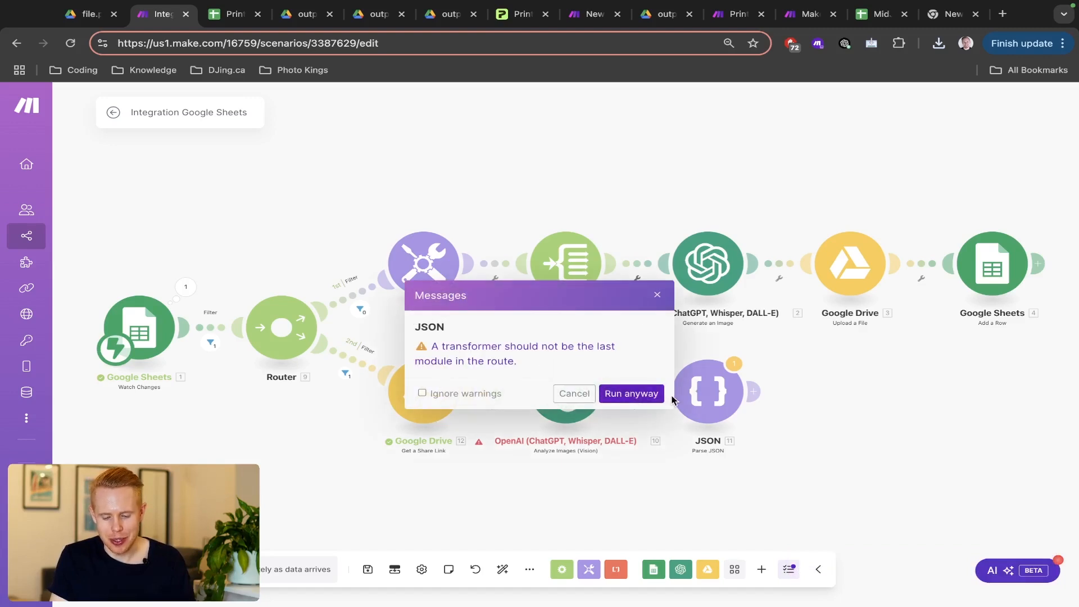
{"action": "left_click", "coordinate": [638, 396]}
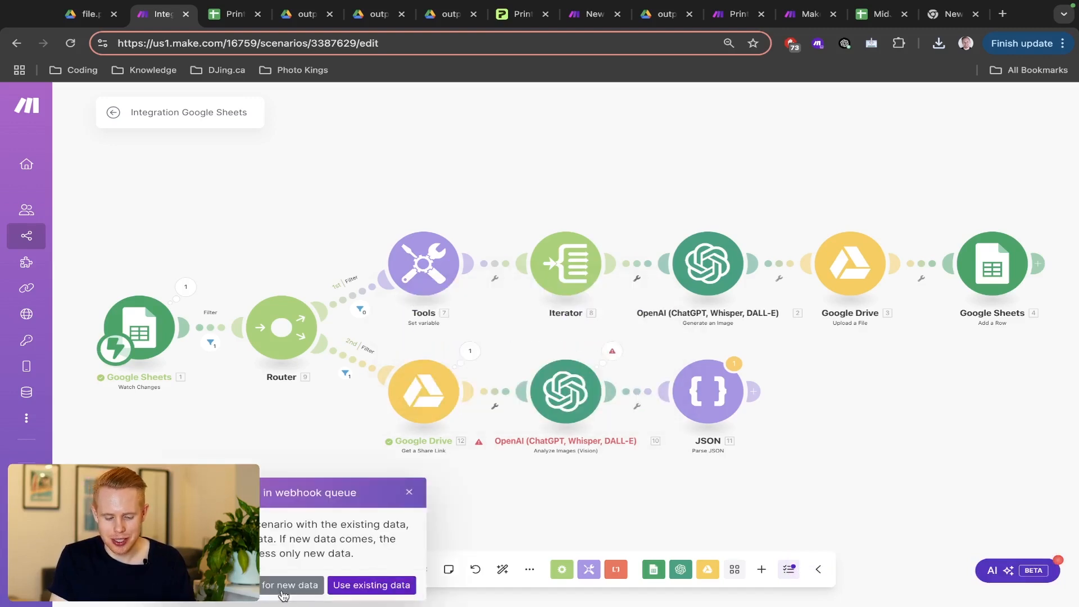
{"action": "left_click", "coordinate": [283, 585]}
{"action": "key", "text": "ctrl+Tab"}
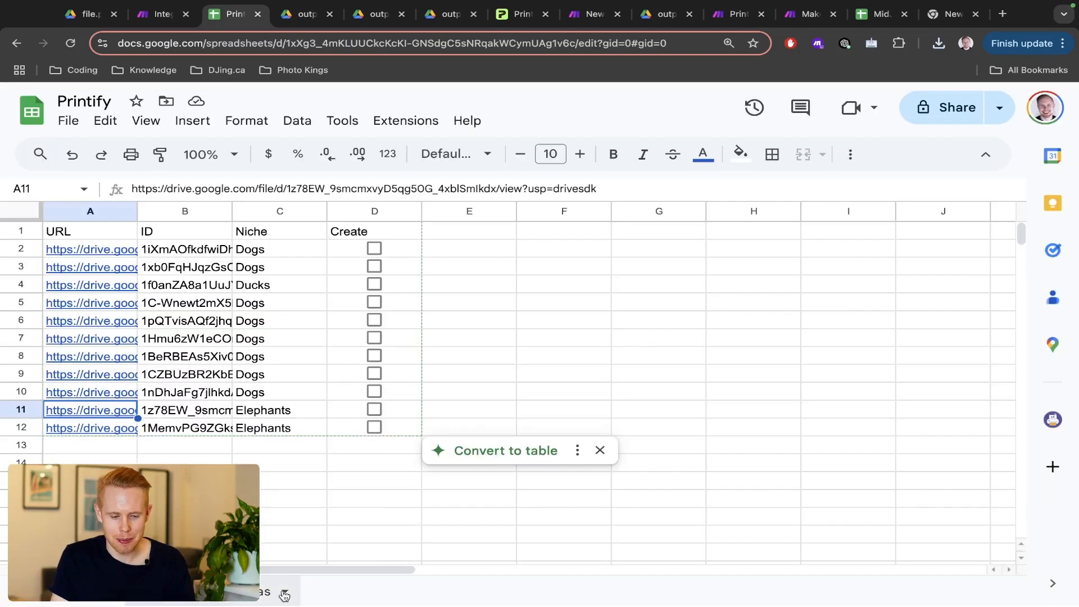
{"action": "left_click", "coordinate": [374, 428]}
{"action": "key", "text": "ctrl+shift+Tab"}
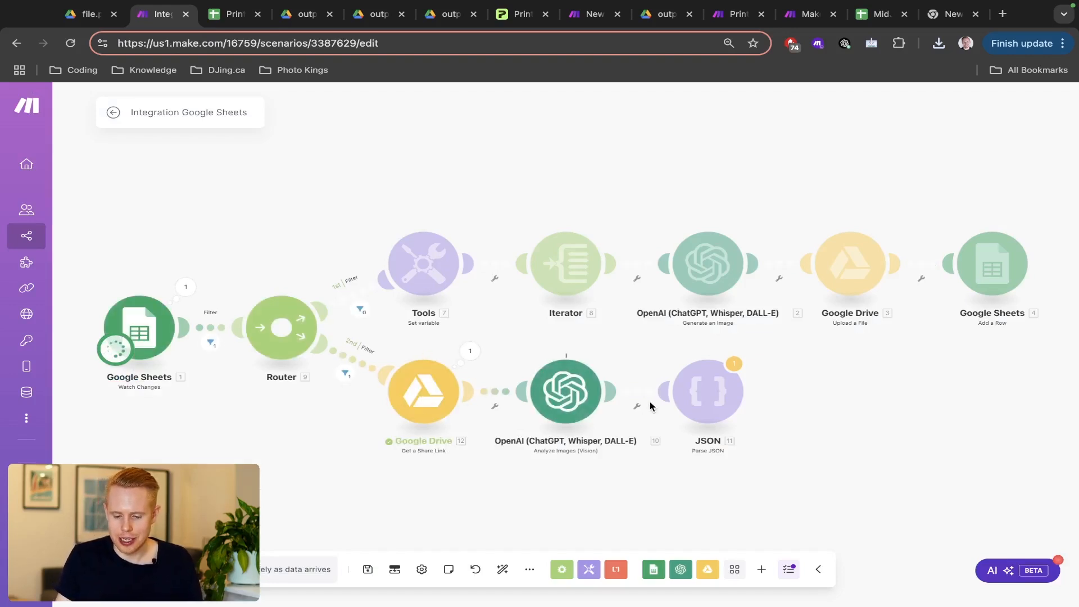
- Compare the Share Link and Web Content Link values in the Drive module's output
{"action": "scroll", "coordinate": [591, 402], "scroll_direction": "up", "scroll_amount": 3}
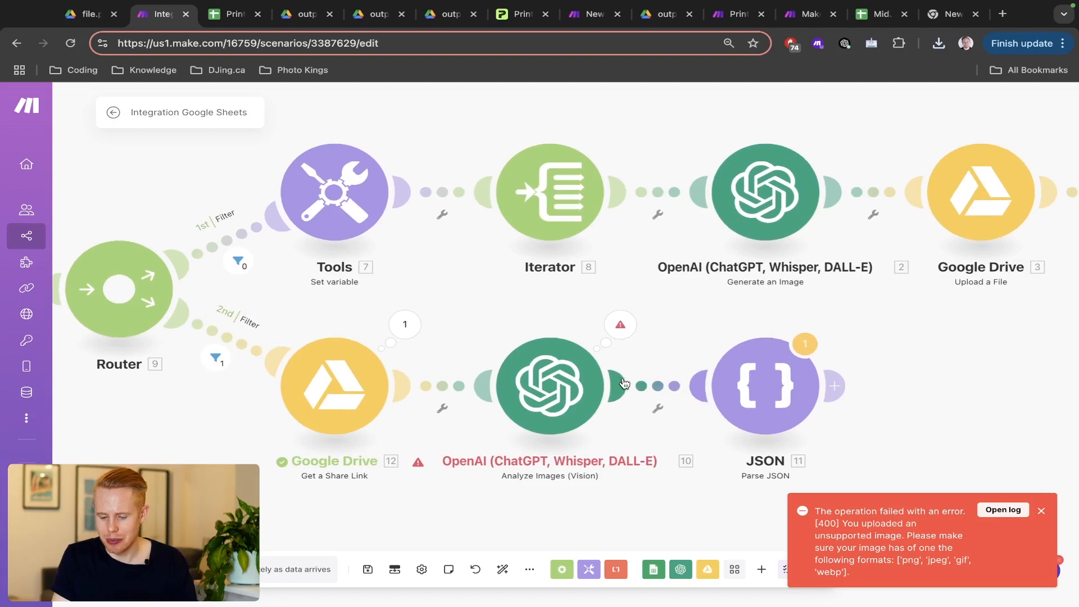
{"action": "left_click", "coordinate": [405, 324]}
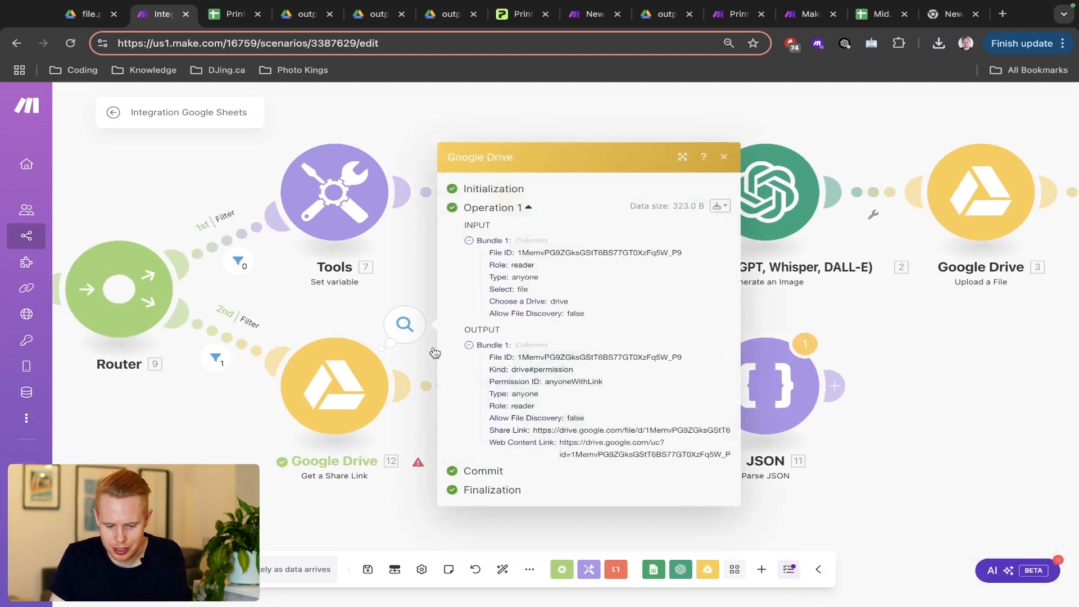
{"action": "triple_click", "coordinate": [561, 429]}
{"action": "triple_click", "coordinate": [605, 453]}
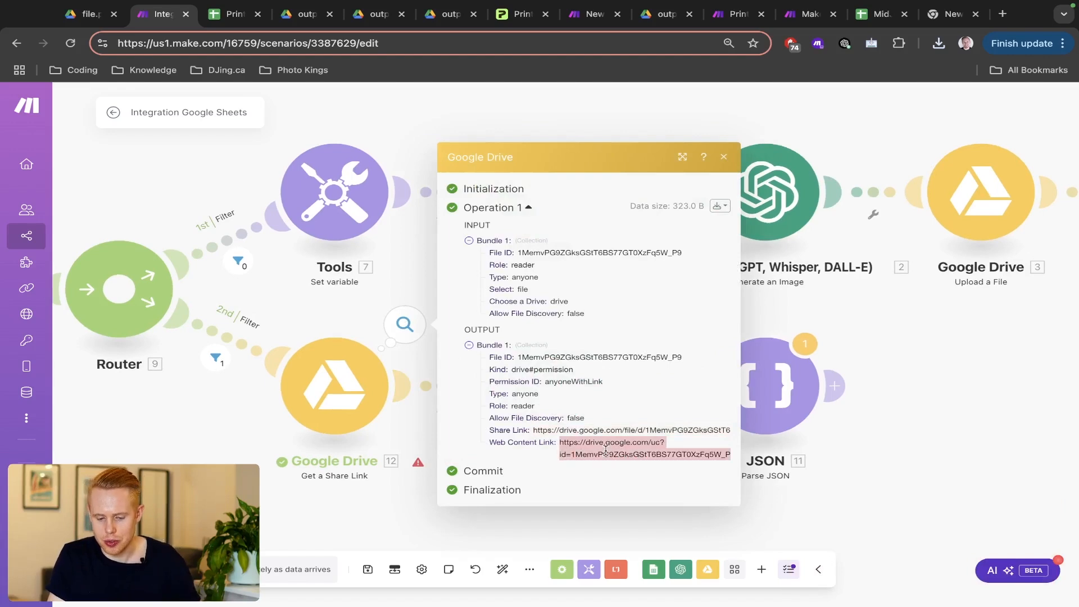
{"action": "left_click", "coordinate": [354, 311]}
- Replace the OpenAI Image URL's Share Link with 12. Web Content Link, found by searching 'link'
{"action": "left_click", "coordinate": [590, 390]}
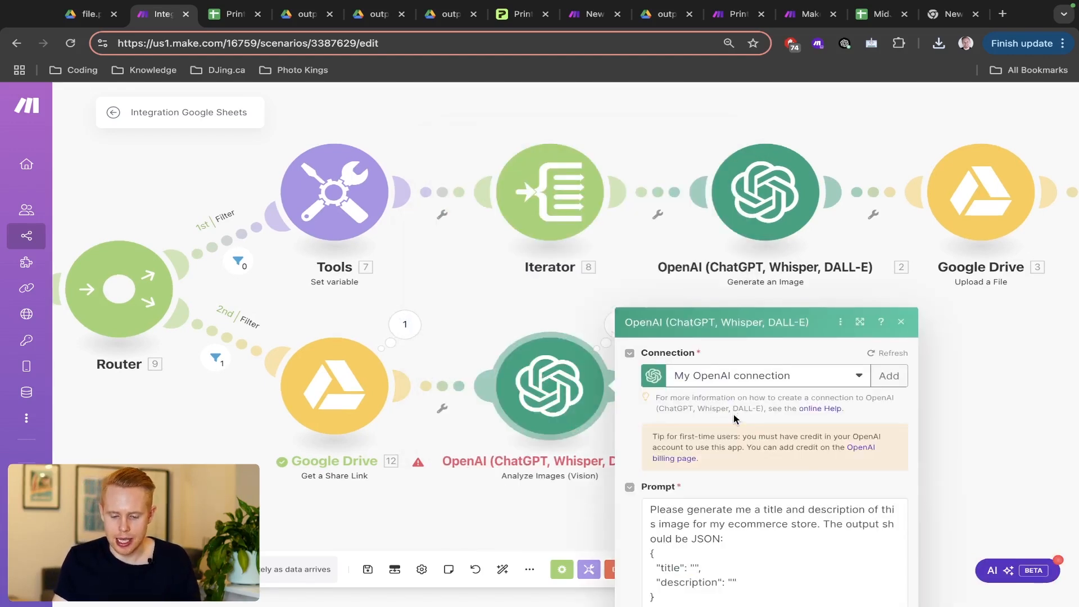
{"action": "scroll", "coordinate": [756, 468], "scroll_direction": "down", "scroll_amount": 2}
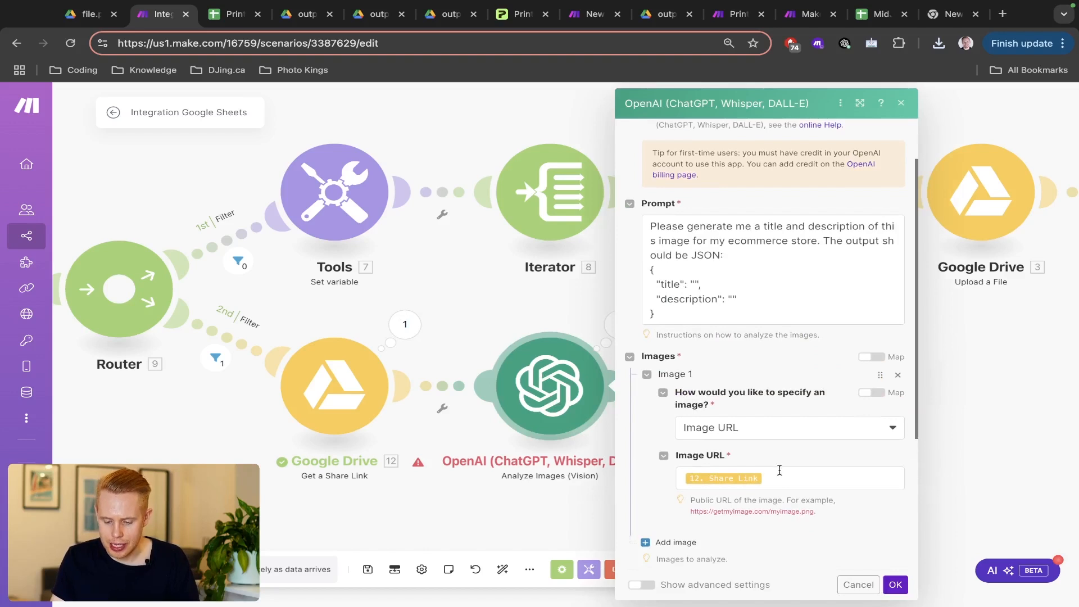
{"action": "left_click", "coordinate": [779, 470]}
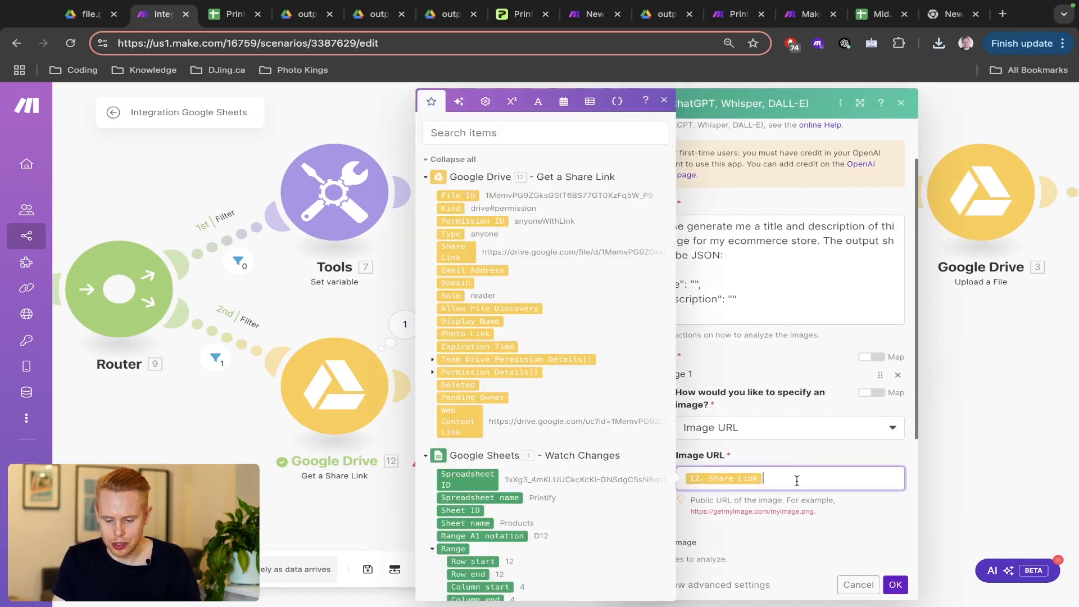
{"action": "key", "text": "BackSpace"}
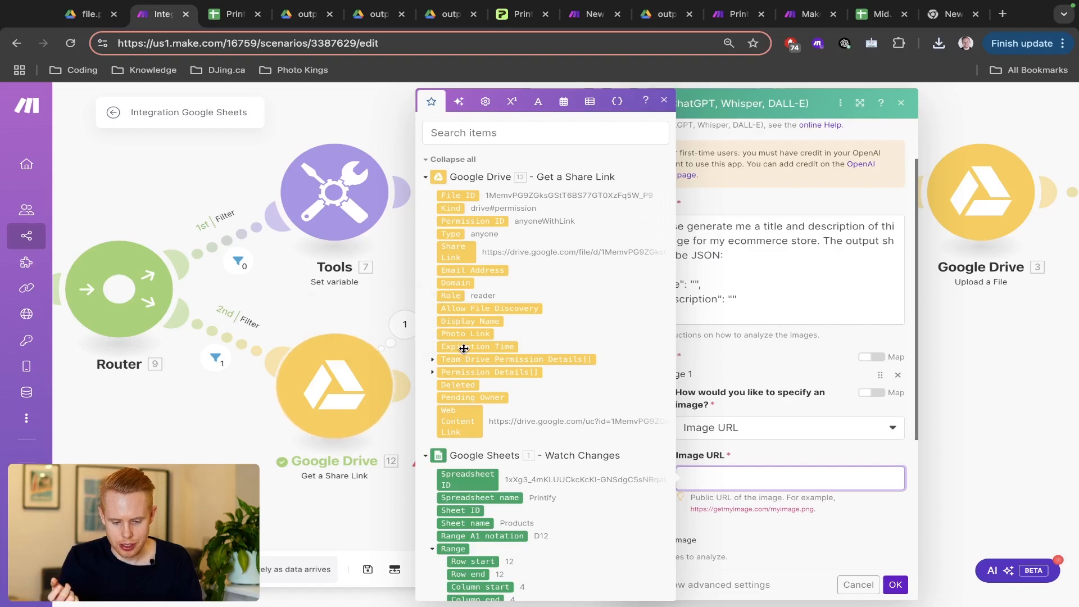
{"action": "left_click", "coordinate": [489, 132]}
{"action": "type", "text": "link"}
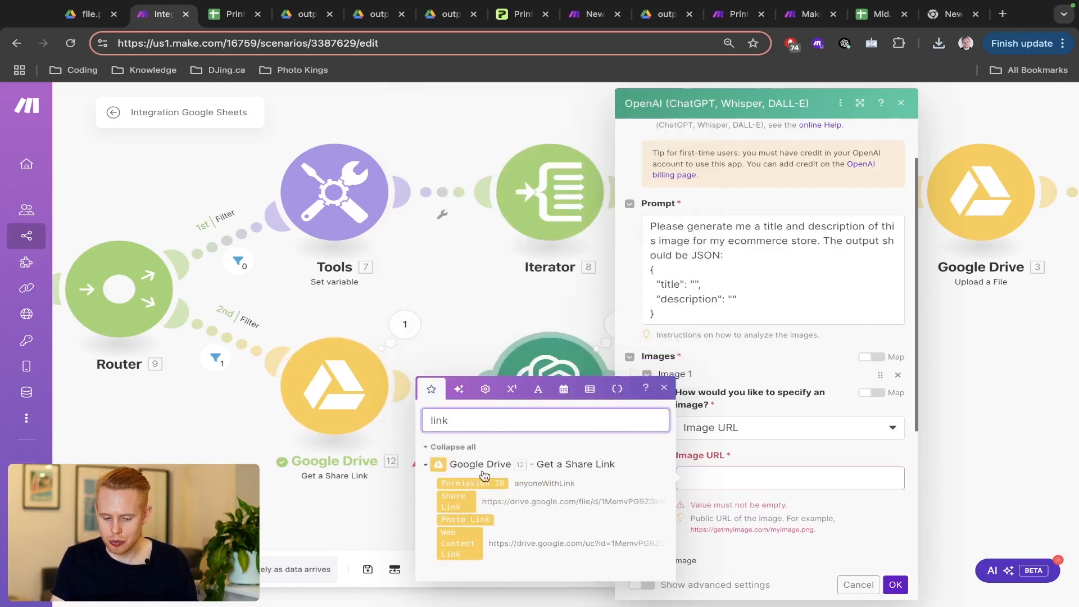
{"action": "left_click", "coordinate": [460, 543]}
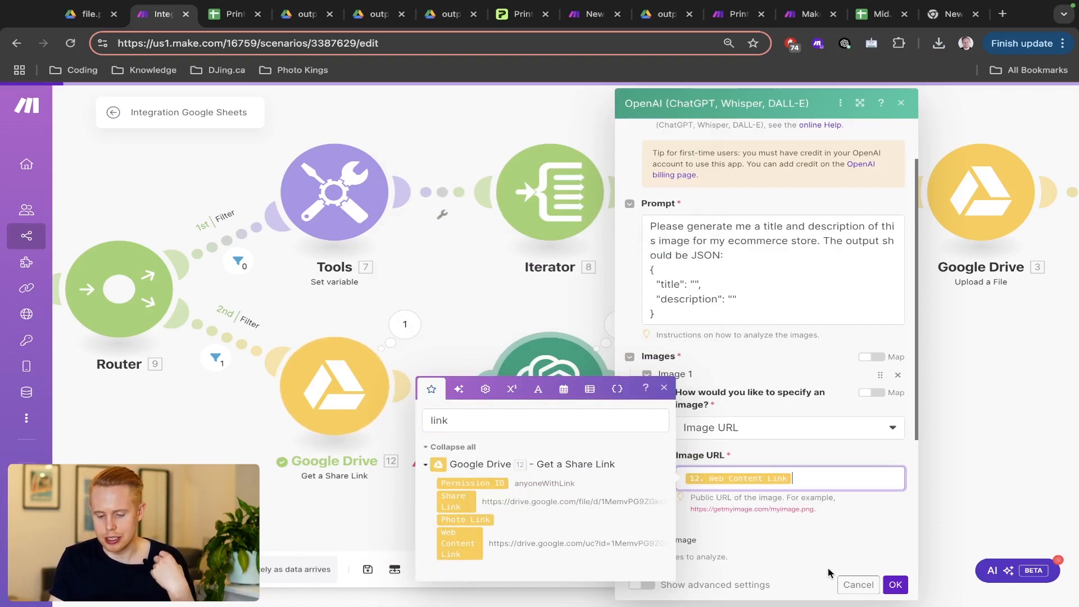
{"action": "left_click", "coordinate": [895, 584]}
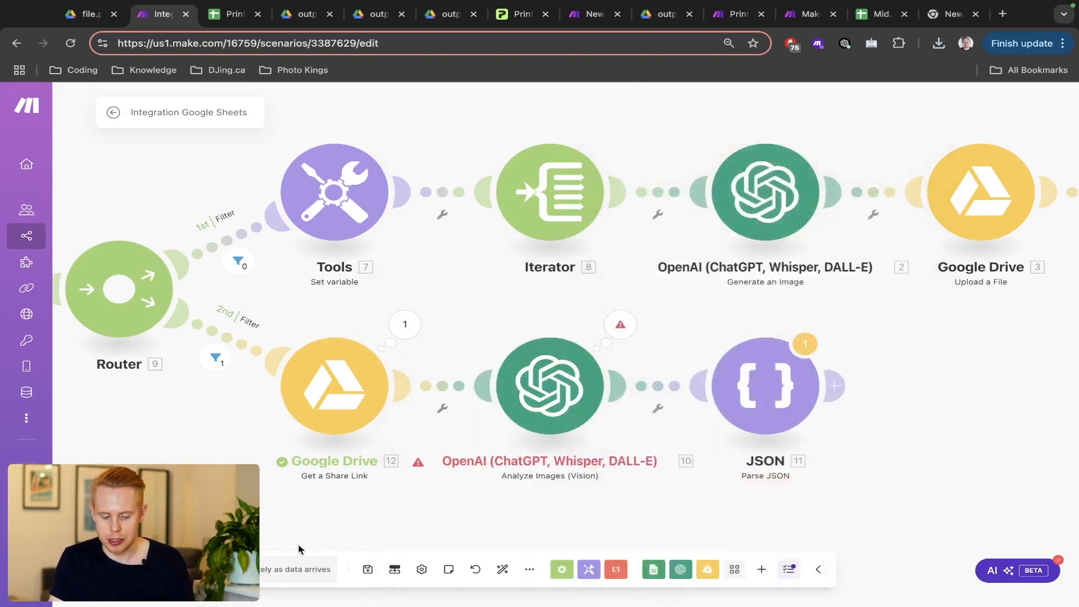
- Run the scenario once on existing queued data, then tick Create in row 11
{"action": "left_click", "coordinate": [185, 565]}
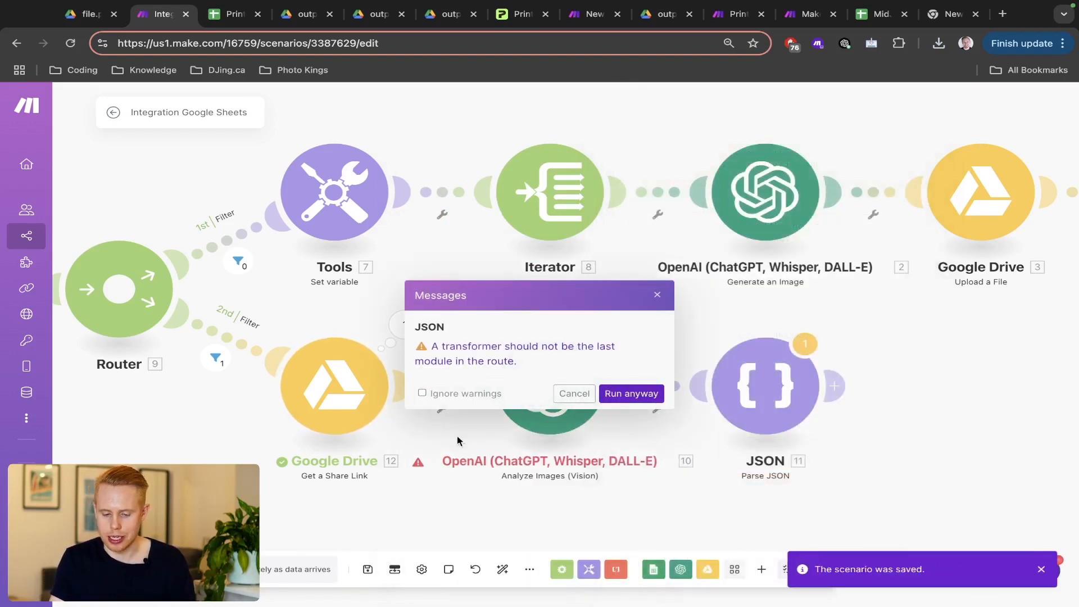
{"action": "left_click", "coordinate": [631, 393]}
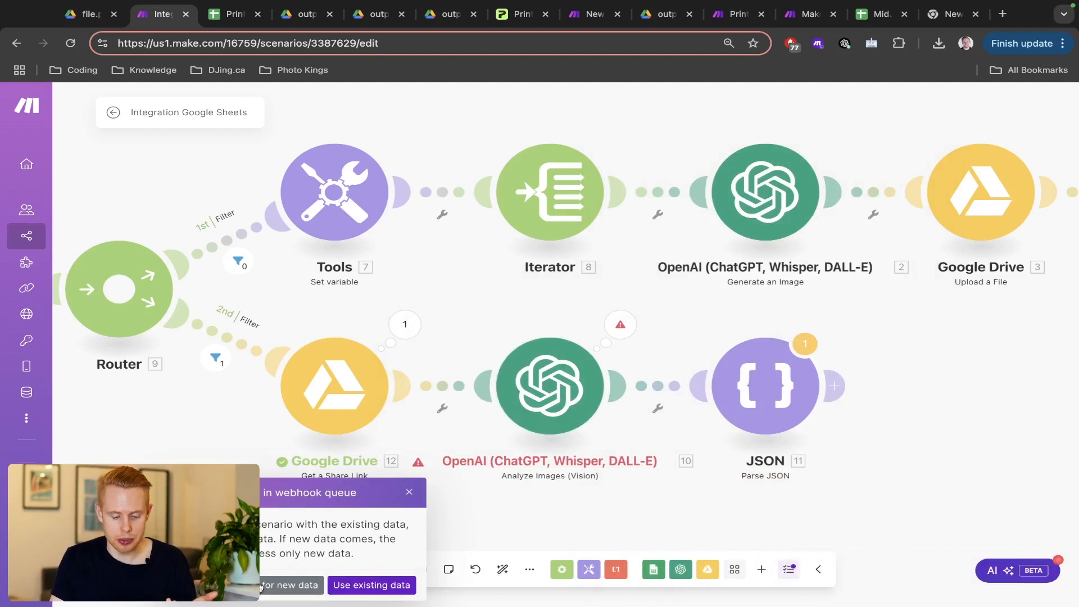
{"action": "left_click", "coordinate": [271, 585]}
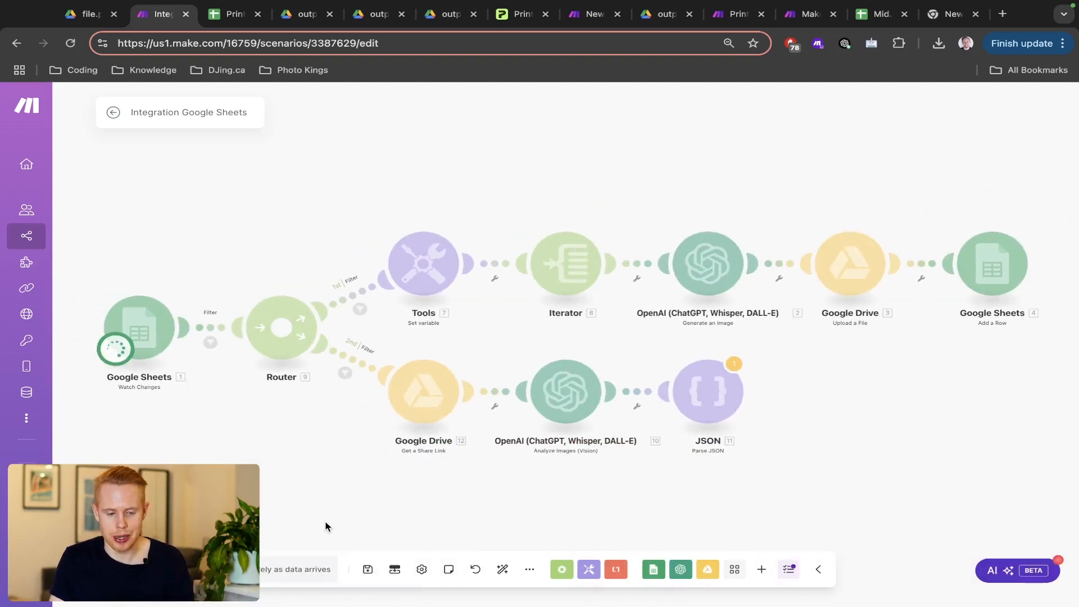
{"action": "key", "text": "ctrl+Tab"}
{"action": "left_click", "coordinate": [375, 409]}
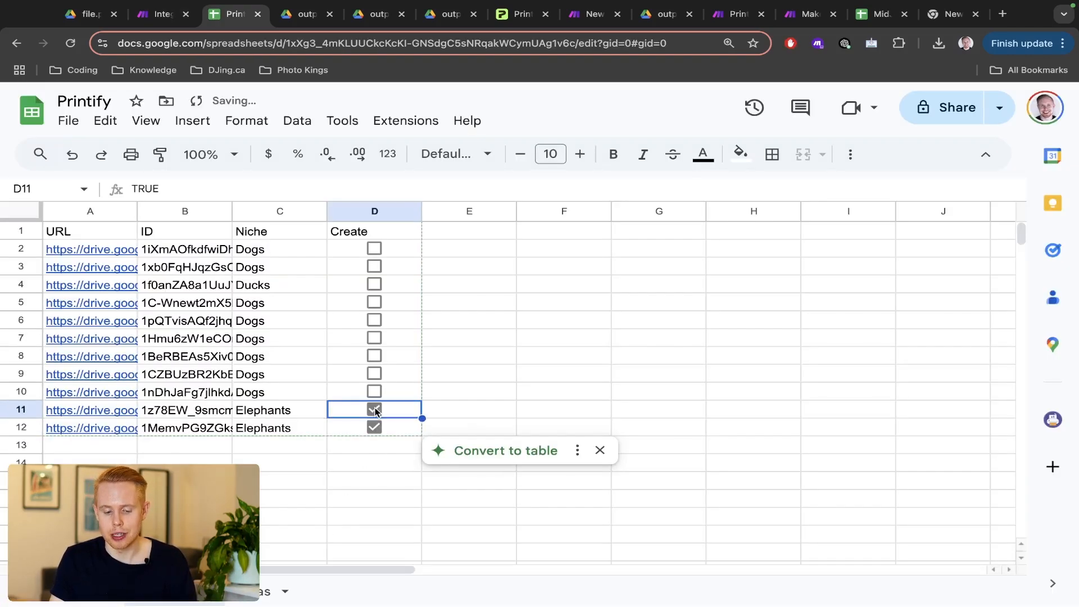
- Switch back to the Make scenario tab to follow the triggered run
{"action": "key", "text": "ctrl+shift+Tab"}
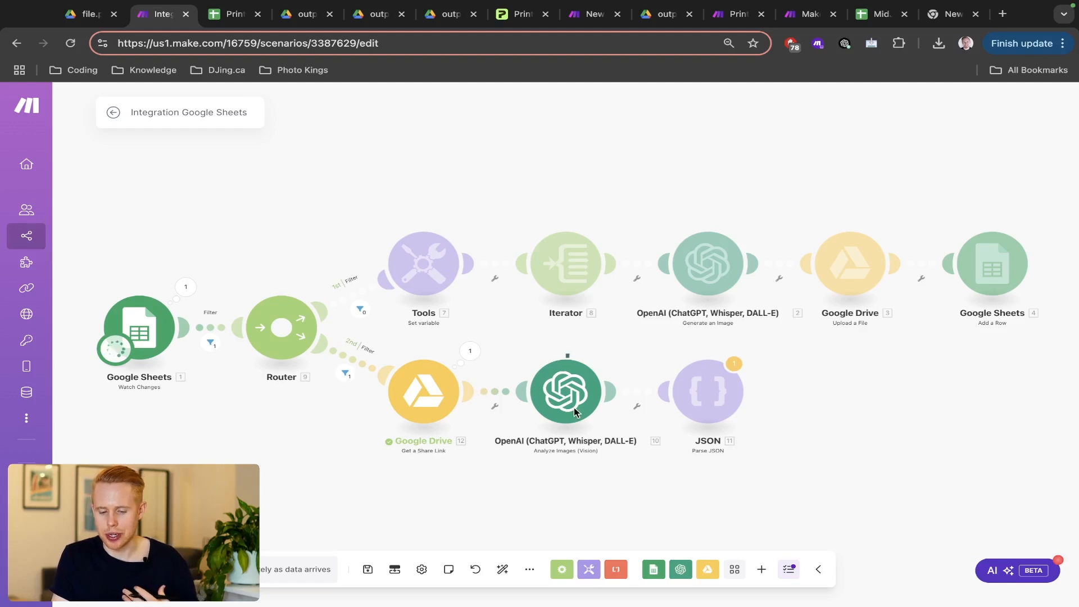
- Check the JSON error and OpenAI Result, finding it wrapped in ```json and closing ``` fences
{"action": "scroll", "coordinate": [574, 407], "scroll_direction": "up", "scroll_amount": 3}
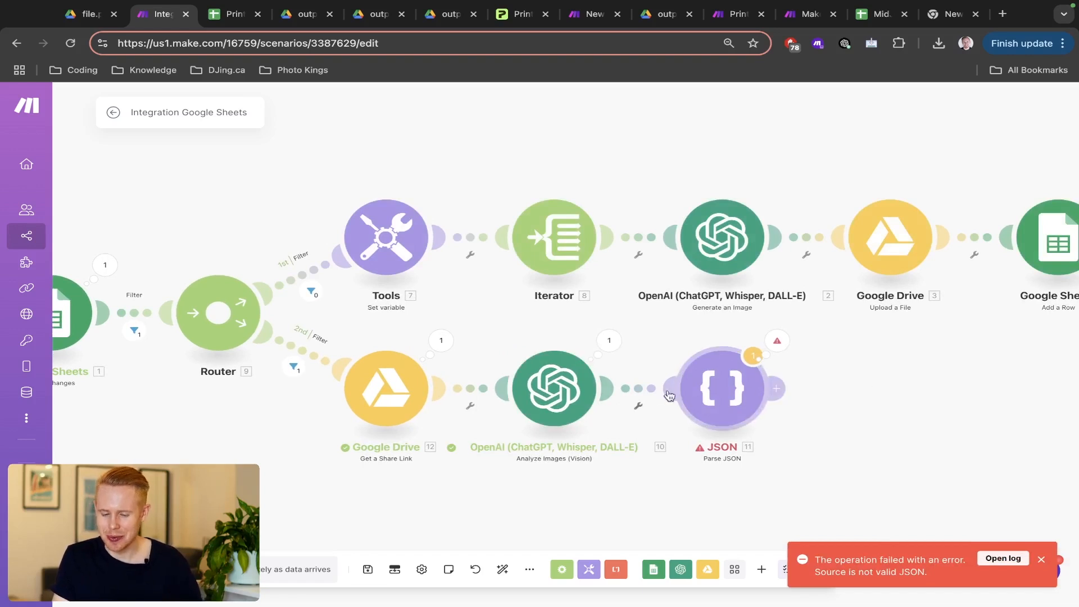
{"action": "left_click", "coordinate": [777, 340]}
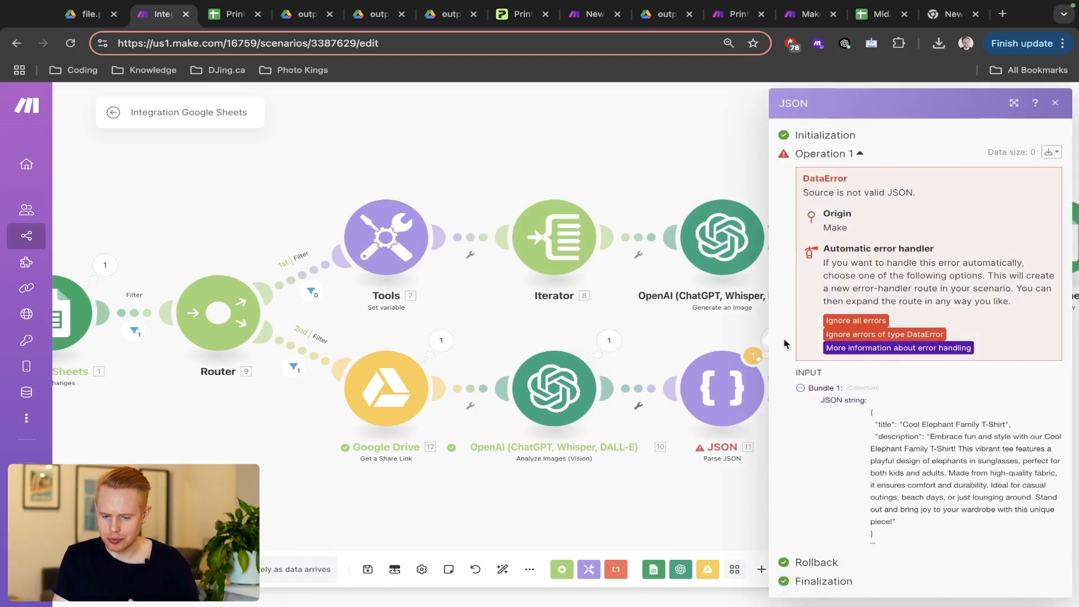
{"action": "left_click", "coordinate": [720, 333]}
{"action": "left_click", "coordinate": [609, 340]}
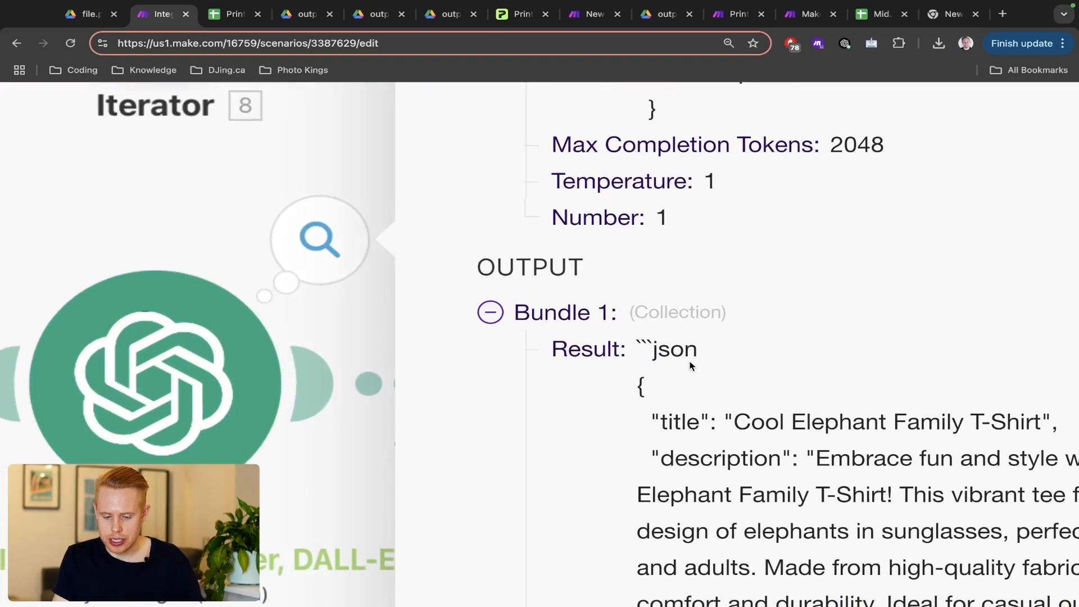
{"action": "triple_click", "coordinate": [640, 351]}
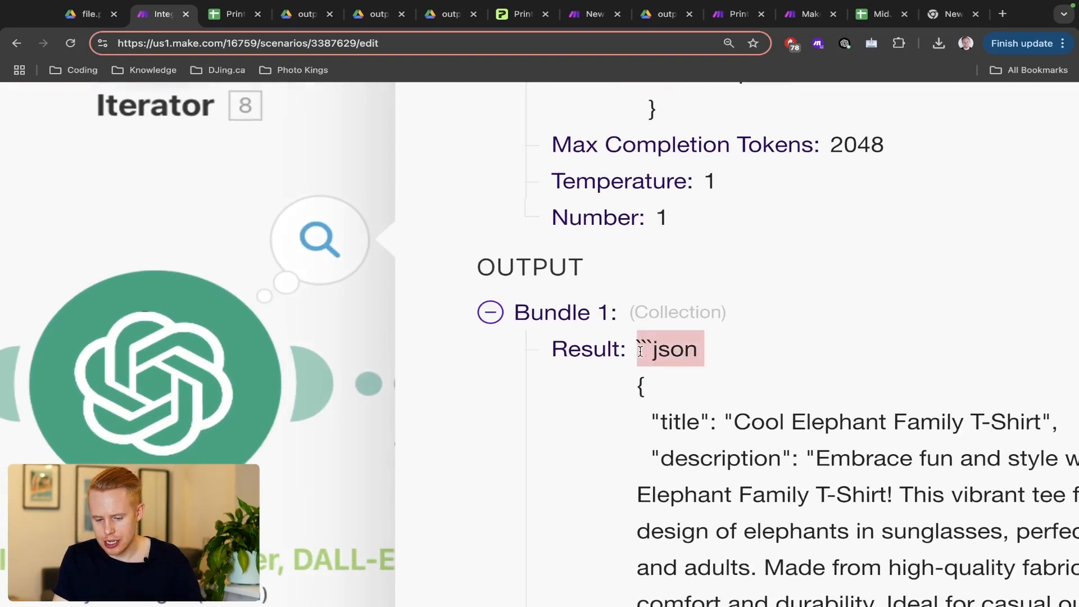
{"action": "scroll", "coordinate": [679, 359], "scroll_direction": "right", "scroll_amount": 3}
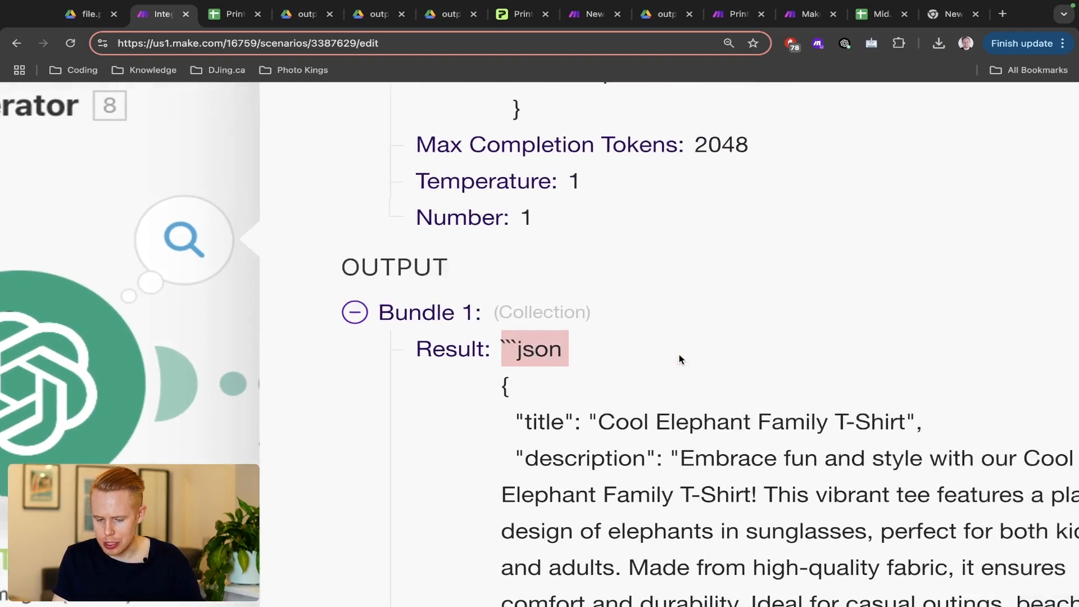
{"action": "scroll", "coordinate": [678, 359], "scroll_direction": "down", "scroll_amount": 6}
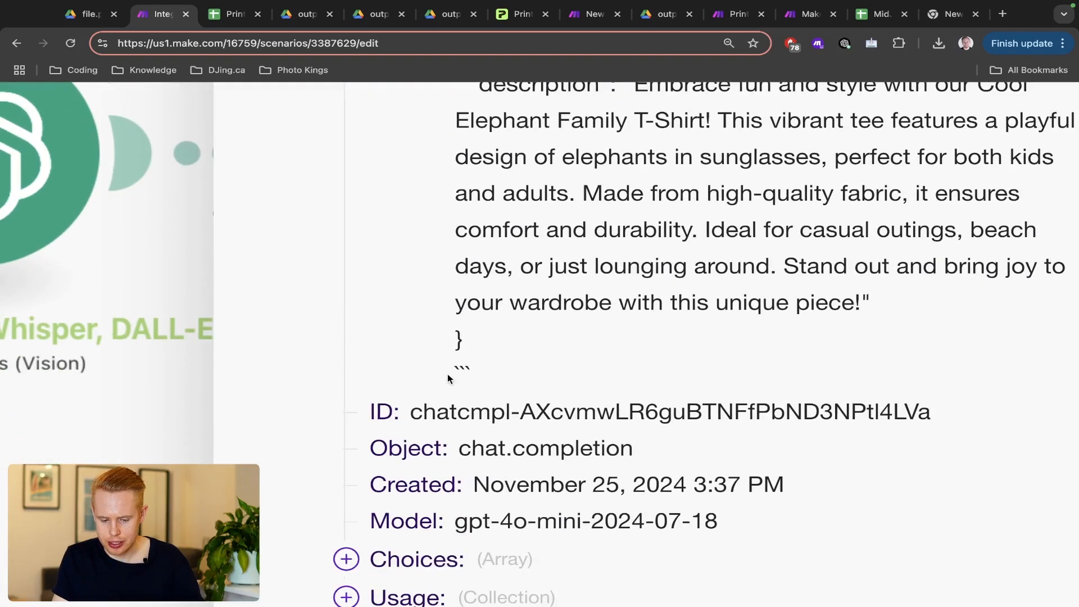
{"action": "double_click", "coordinate": [460, 372]}
{"action": "scroll", "coordinate": [460, 372], "scroll_direction": "down", "scroll_amount": 5}
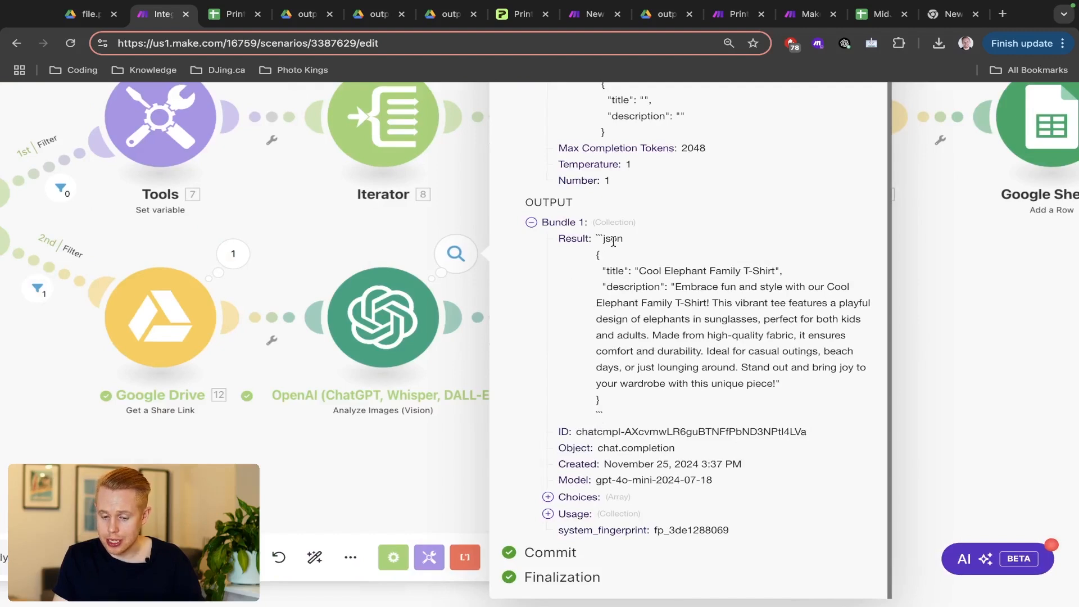
{"action": "double_click", "coordinate": [613, 240]}
{"action": "left_click", "coordinate": [292, 277]}
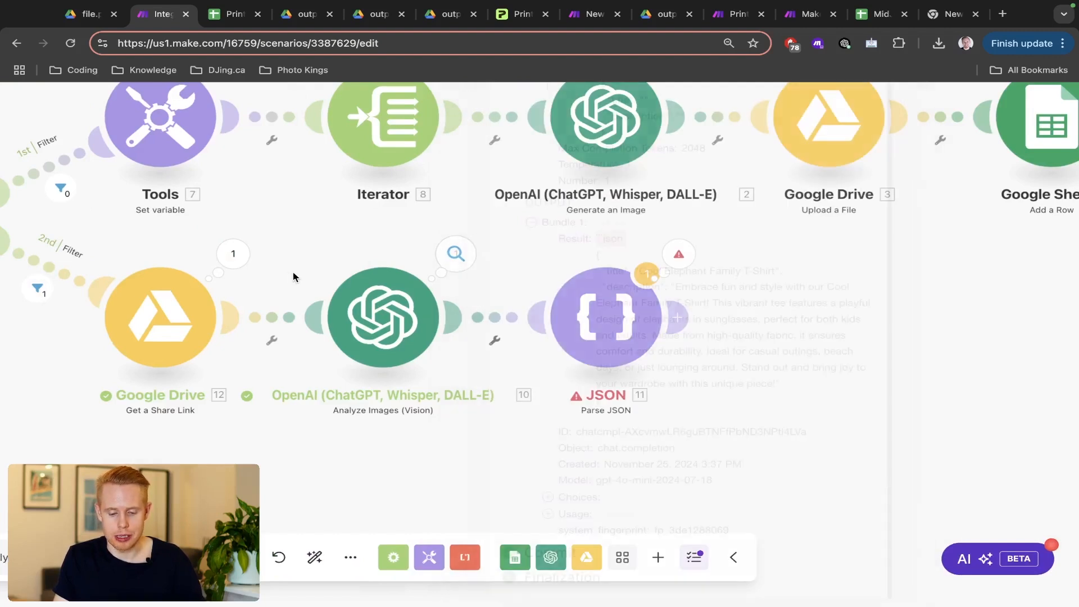
- Wrap the JSON string's existing replace() in another replace() turning ``` into emptystring
{"action": "left_click", "coordinate": [605, 317]}
{"action": "left_click", "coordinate": [795, 405]}
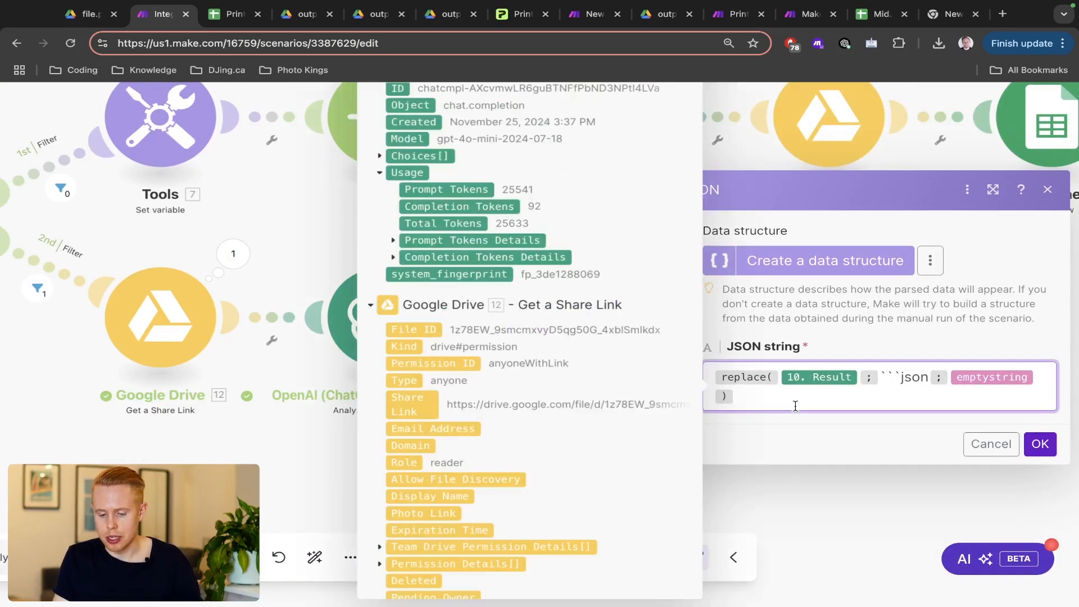
{"action": "key", "text": "Return"}
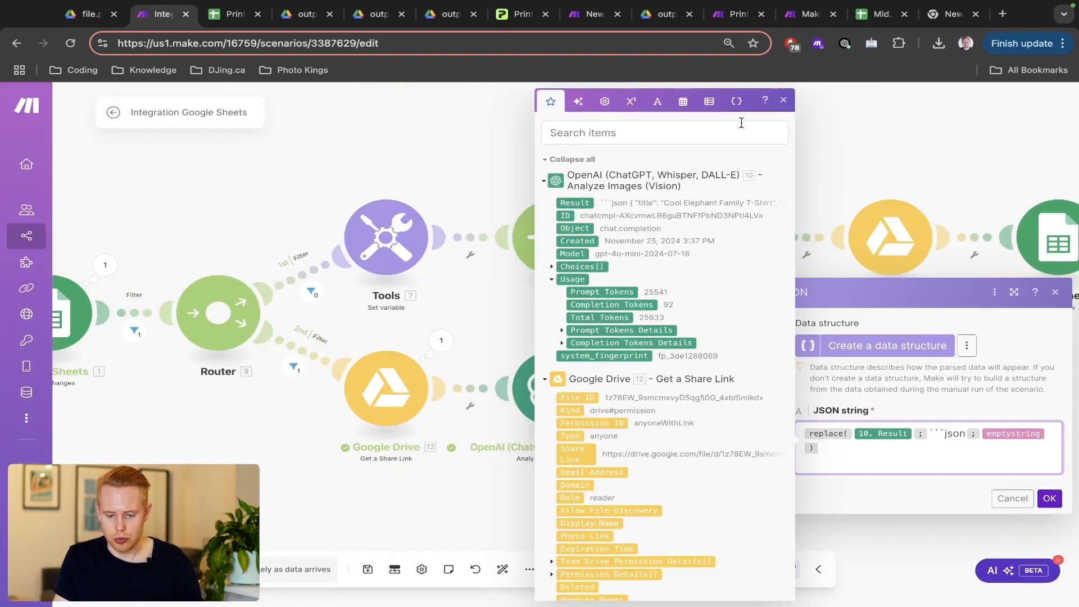
{"action": "left_click", "coordinate": [659, 113]}
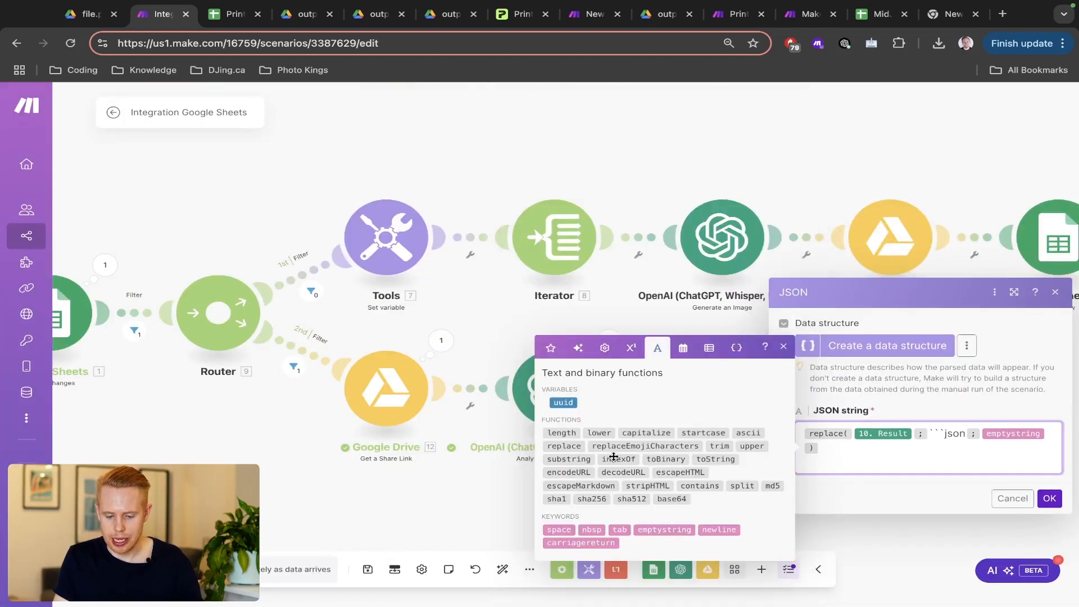
{"action": "left_click", "coordinate": [567, 446]}
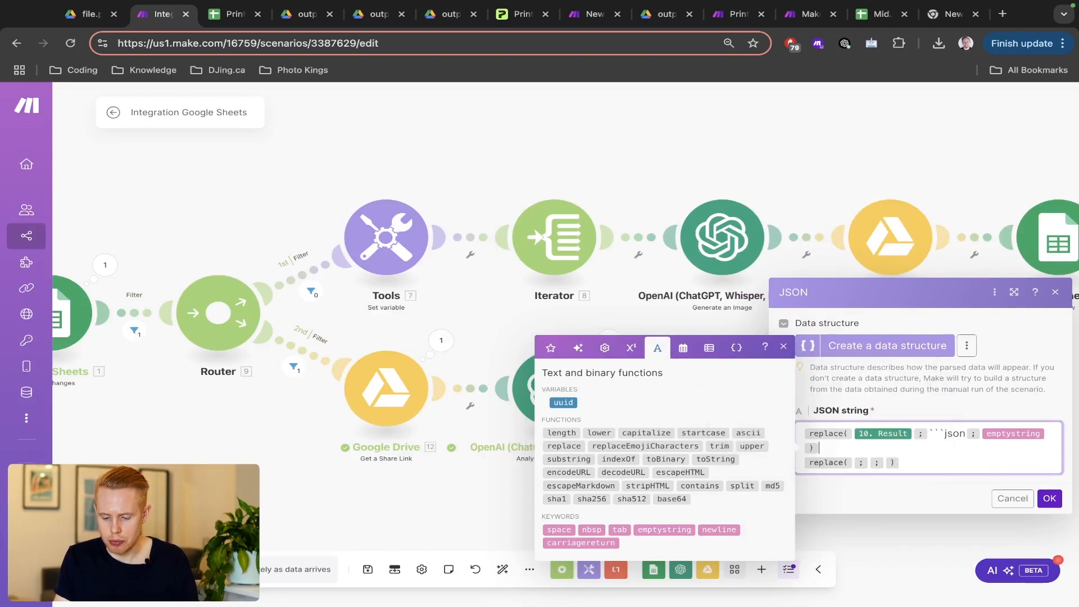
{"action": "key", "text": "shift+Up"}
{"action": "key", "text": "super+c"}
{"action": "key", "text": "BackSpace"}
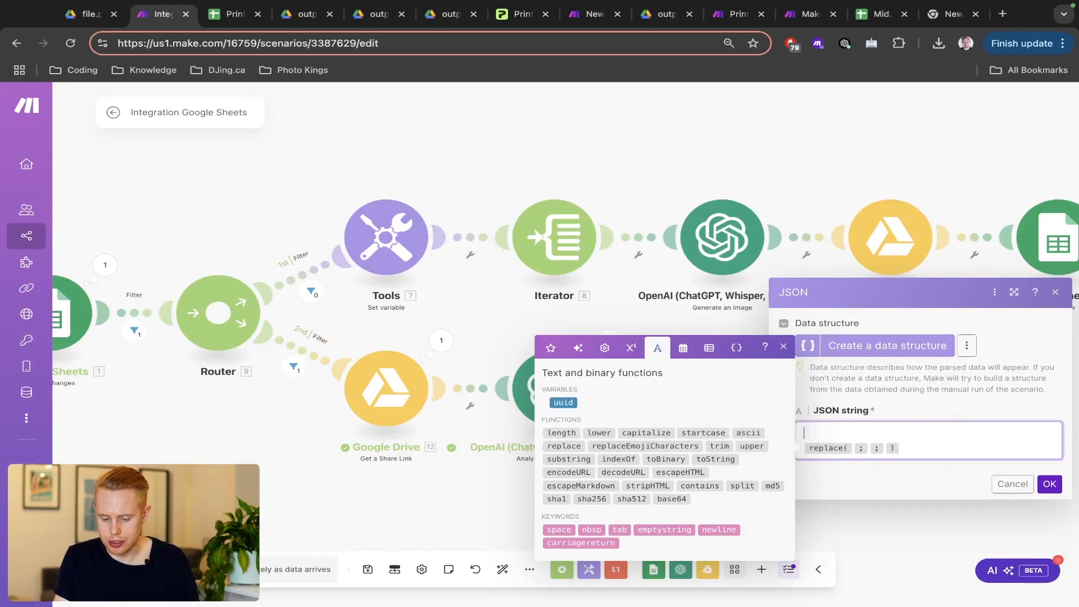
{"action": "key", "text": "super+v"}
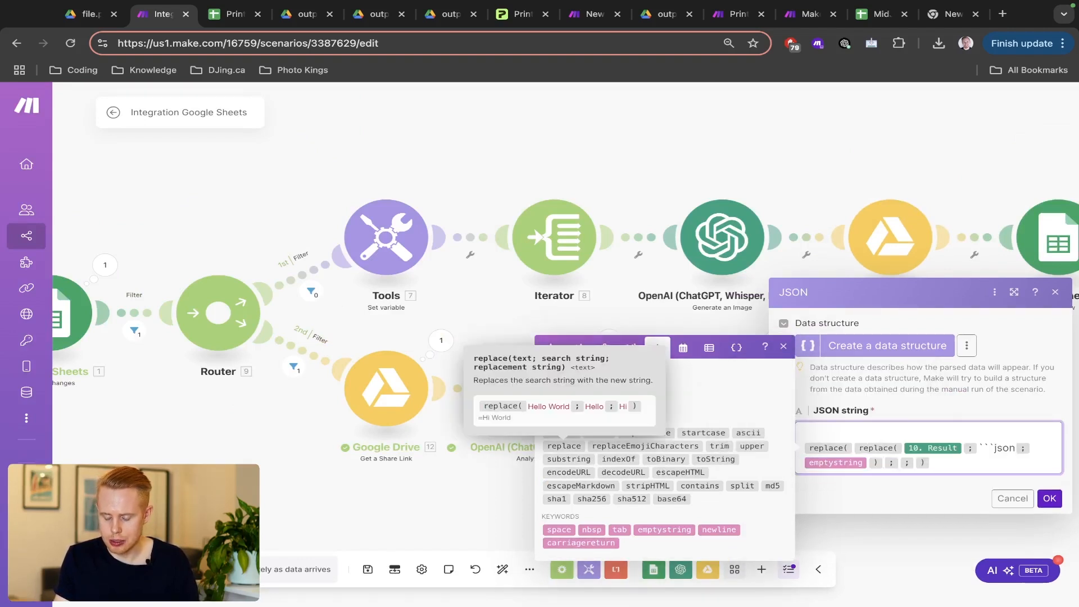
{"action": "key", "text": "Right"}
{"action": "type", "text": "```"}
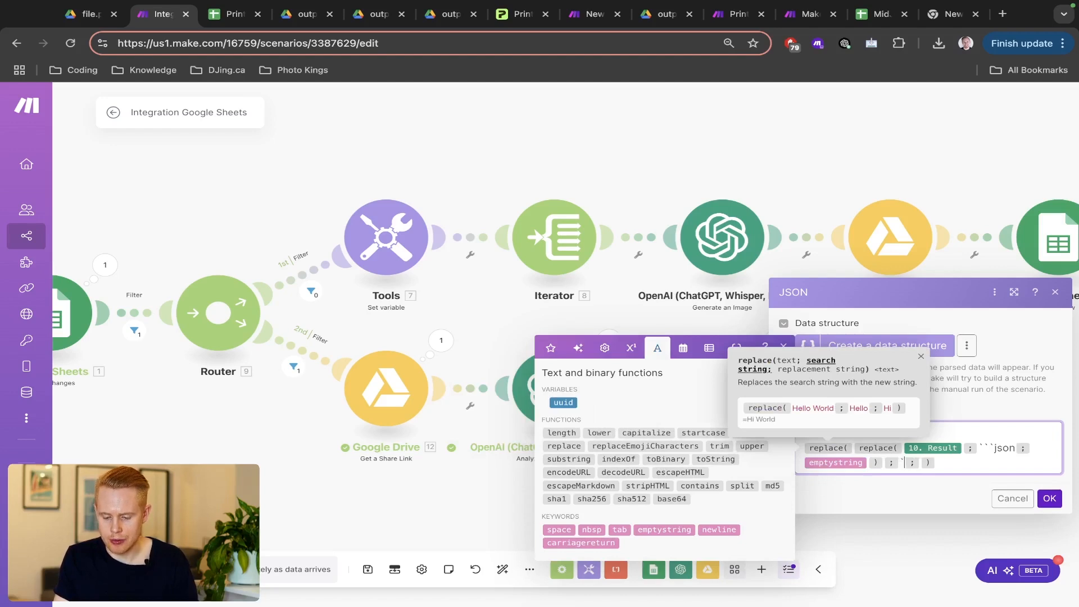
{"action": "key", "text": "Right"}
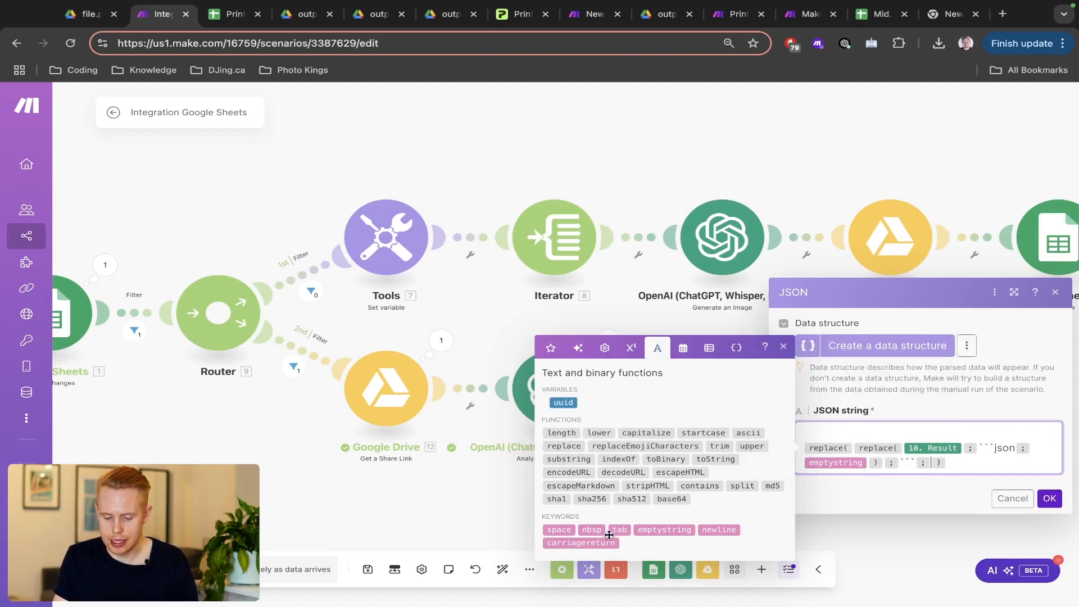
{"action": "left_click", "coordinate": [657, 530]}
{"action": "scroll", "coordinate": [965, 477], "scroll_direction": "up", "scroll_amount": 5}
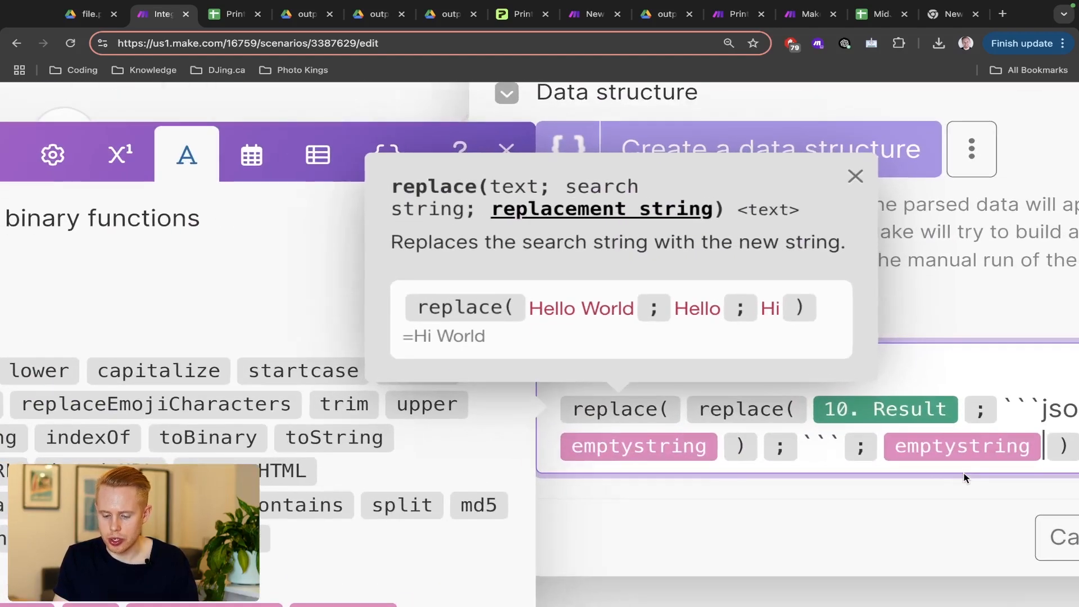
{"action": "scroll", "coordinate": [965, 478], "scroll_direction": "right", "scroll_amount": 3}
{"action": "left_click", "coordinate": [949, 371]}
{"action": "scroll", "coordinate": [950, 371], "scroll_direction": "down", "scroll_amount": 1}
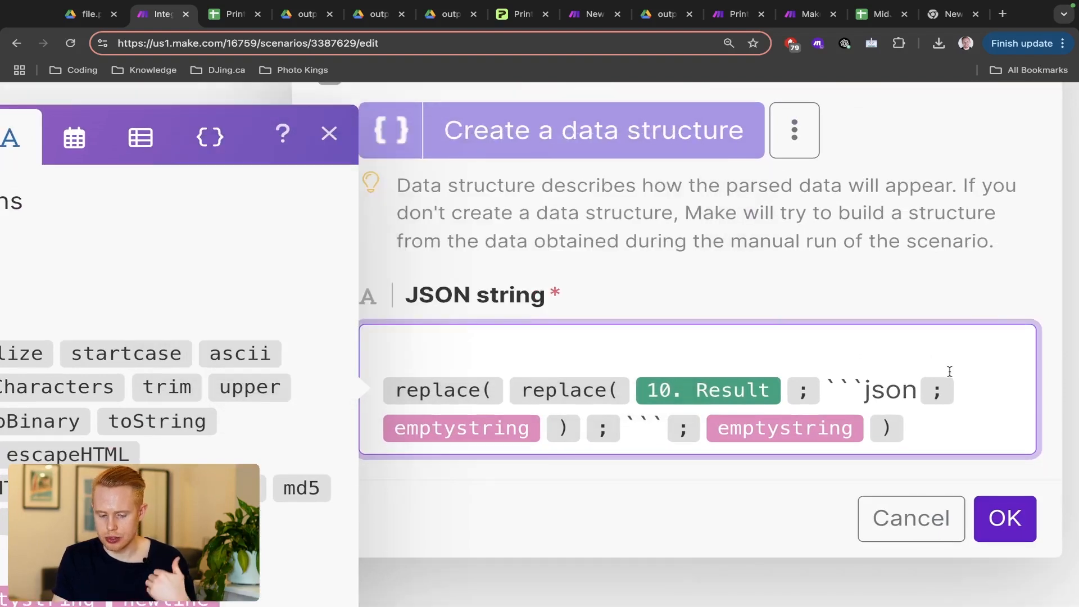
{"action": "key", "text": "Delete"}
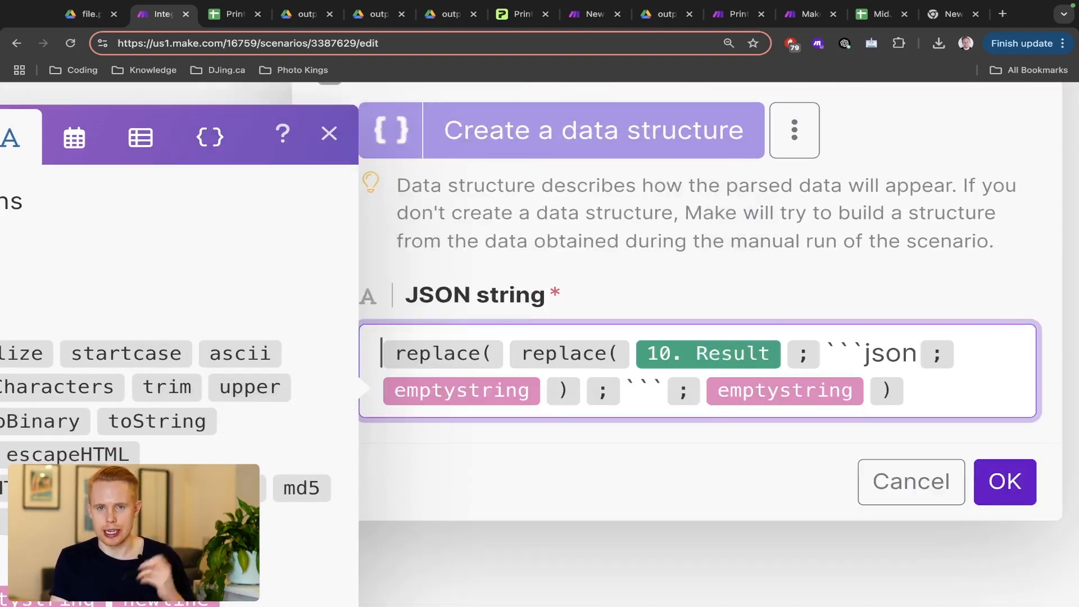
- Review the nested replace expression, checking its ```json and ``` search texts
{"action": "left_click", "coordinate": [577, 362]}
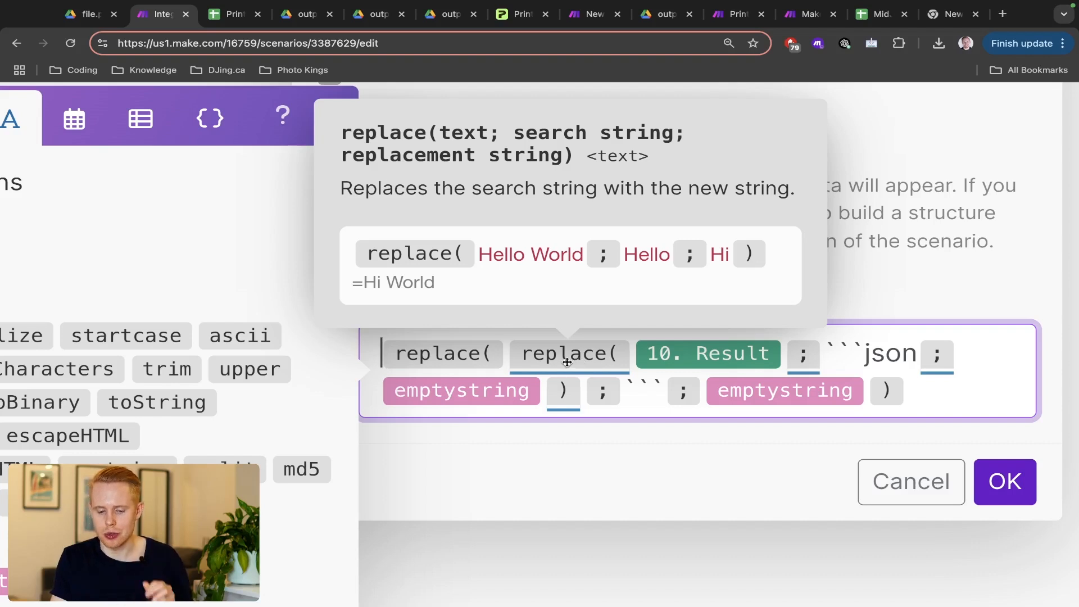
{"action": "left_click_drag", "start_coordinate": [508, 355], "coordinate": [582, 387]}
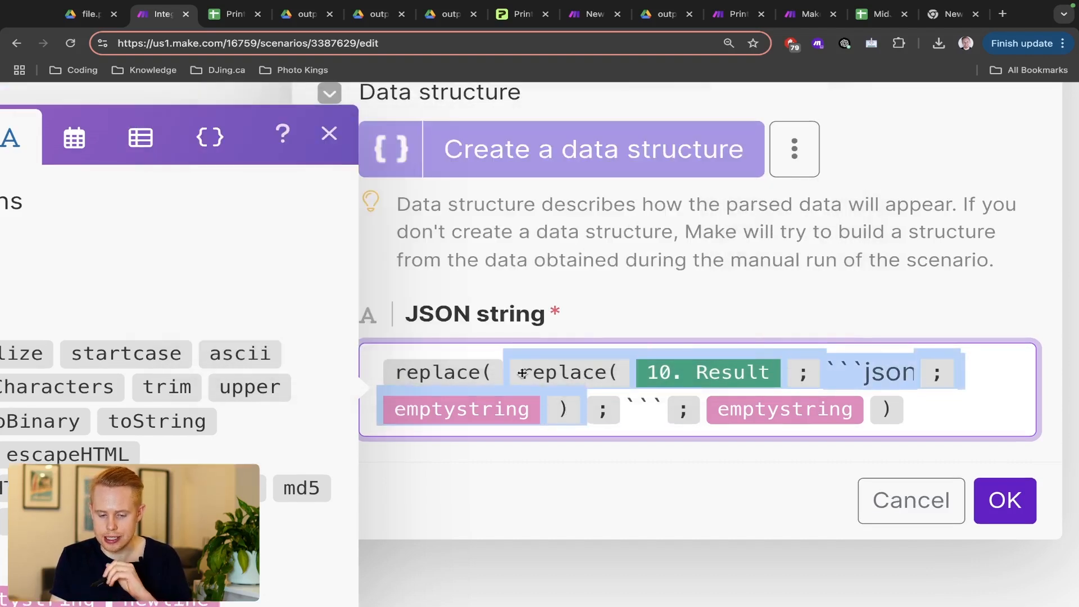
{"action": "left_click_drag", "start_coordinate": [377, 372], "coordinate": [901, 424]}
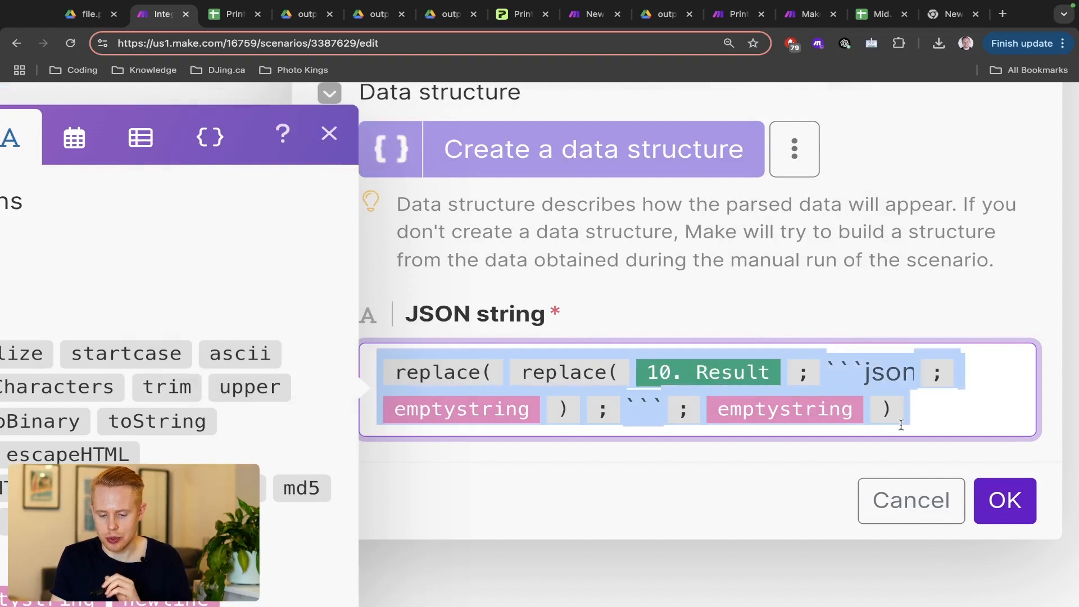
{"action": "left_click", "coordinate": [855, 366]}
{"action": "left_click_drag", "start_coordinate": [824, 371], "coordinate": [915, 374]}
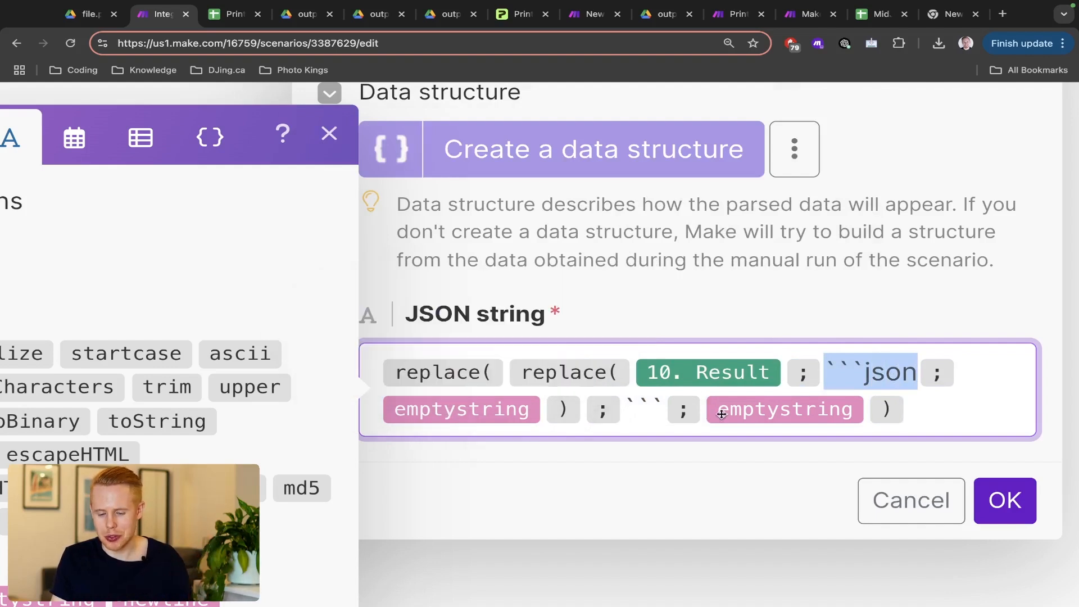
{"action": "left_click_drag", "start_coordinate": [506, 371], "coordinate": [581, 408]}
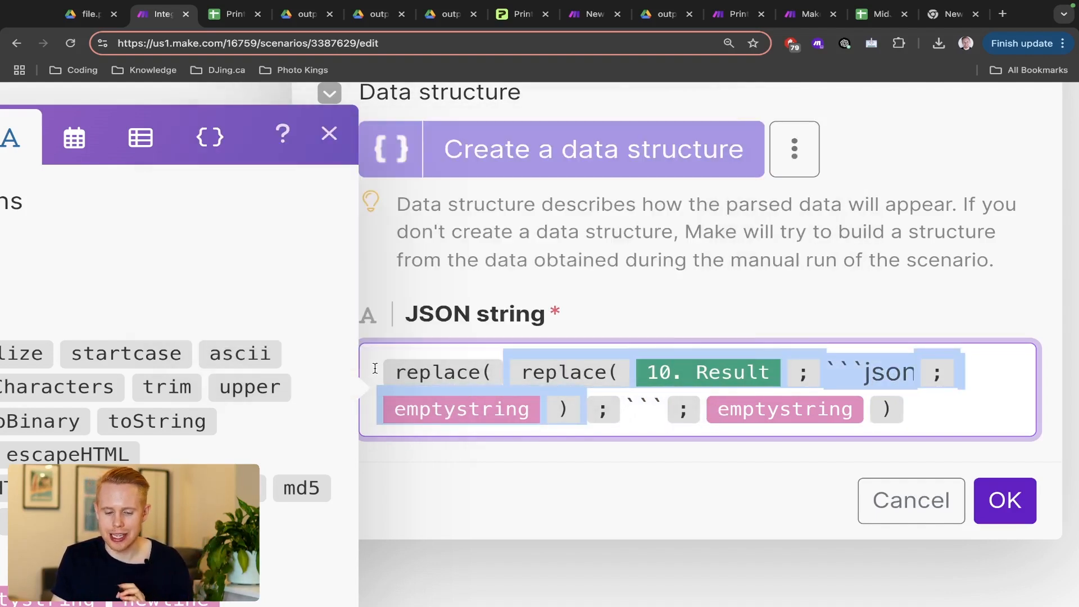
{"action": "left_click_drag", "start_coordinate": [375, 372], "coordinate": [944, 449]}
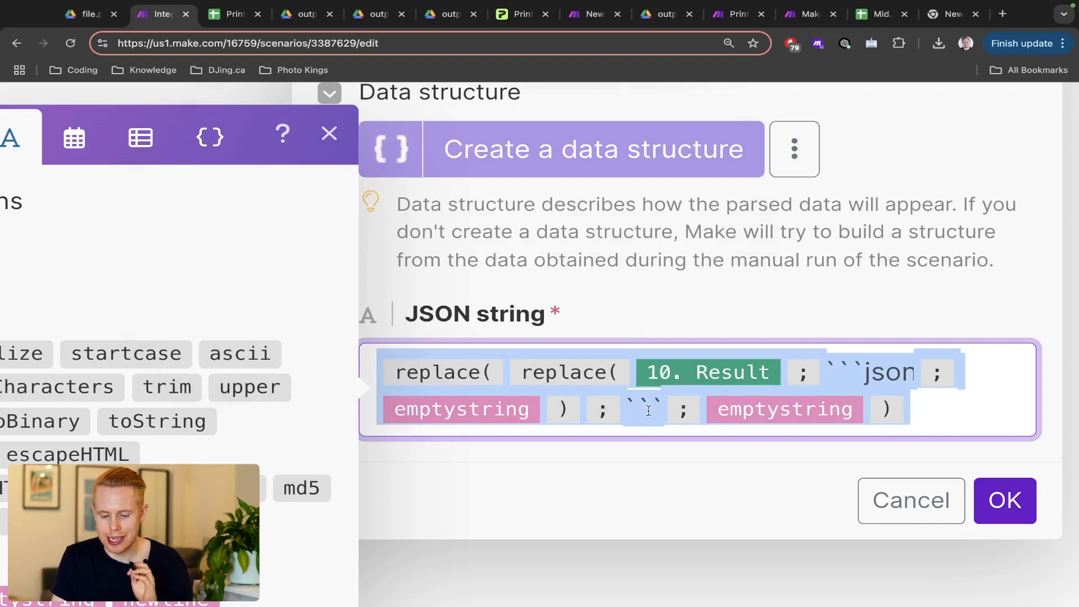
{"action": "left_click_drag", "start_coordinate": [649, 411], "coordinate": [663, 409]}
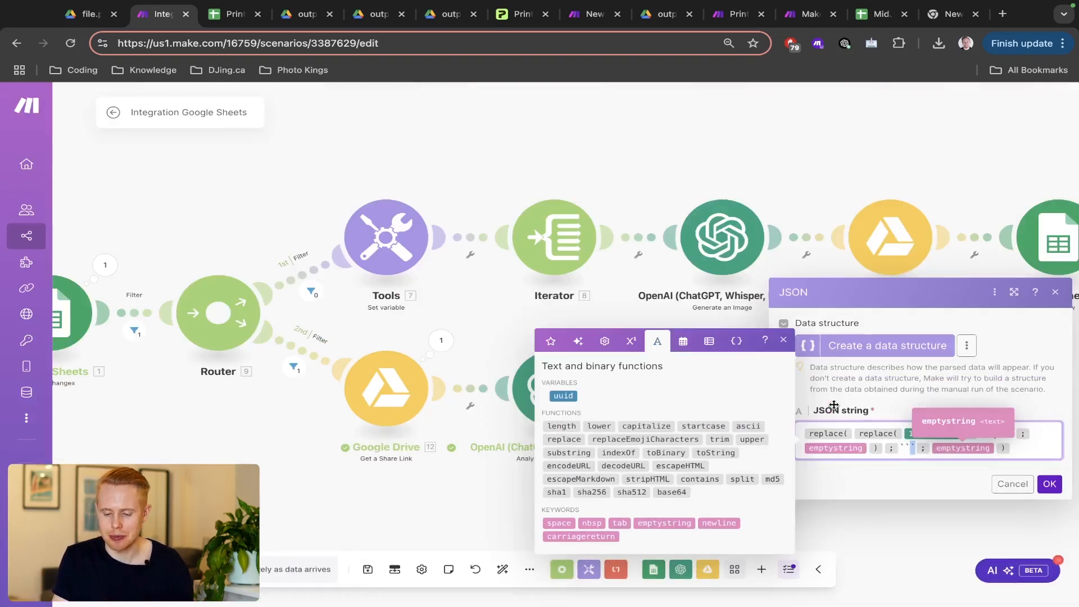
{"action": "left_click", "coordinate": [1004, 500]}
- Save the JSON module and start a test run waiting for new data, unticking Create in D12
{"action": "left_click", "coordinate": [1052, 495]}
{"action": "key", "text": "super+s"}
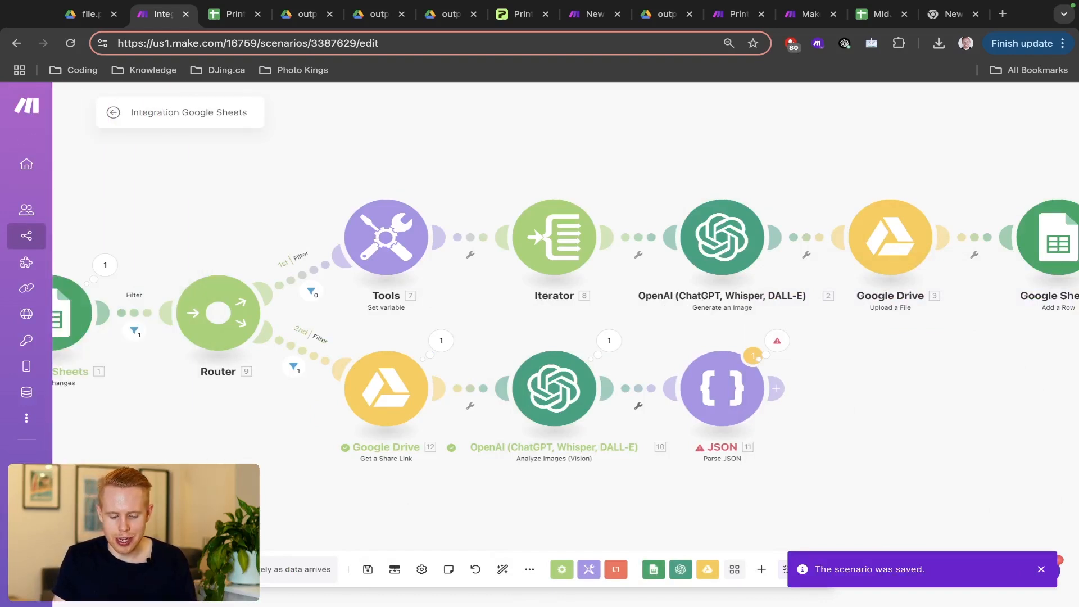
{"action": "left_click", "coordinate": [136, 569]}
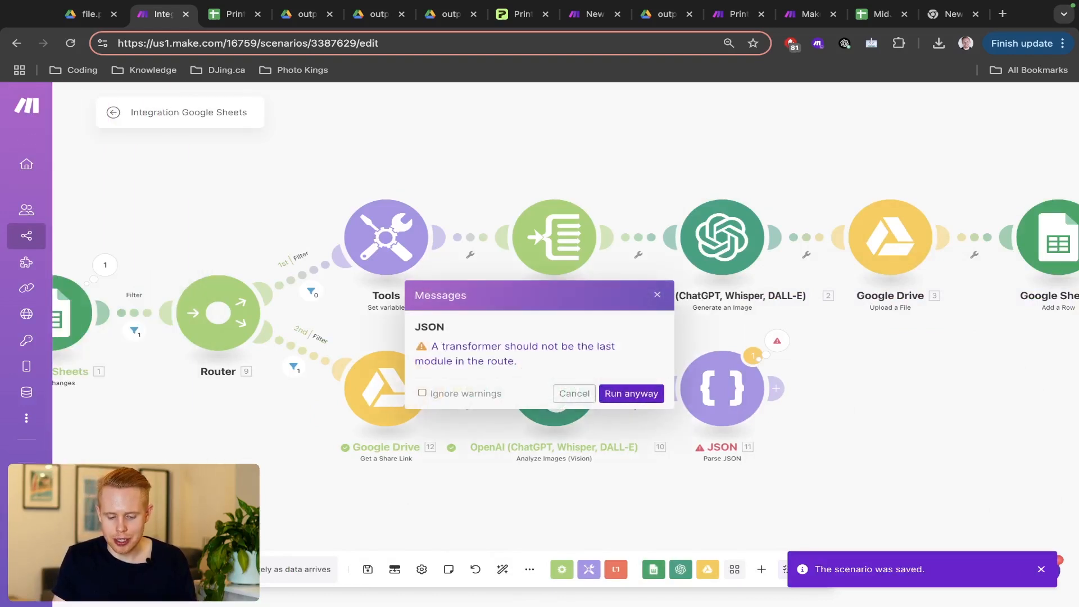
{"action": "left_click", "coordinate": [610, 397]}
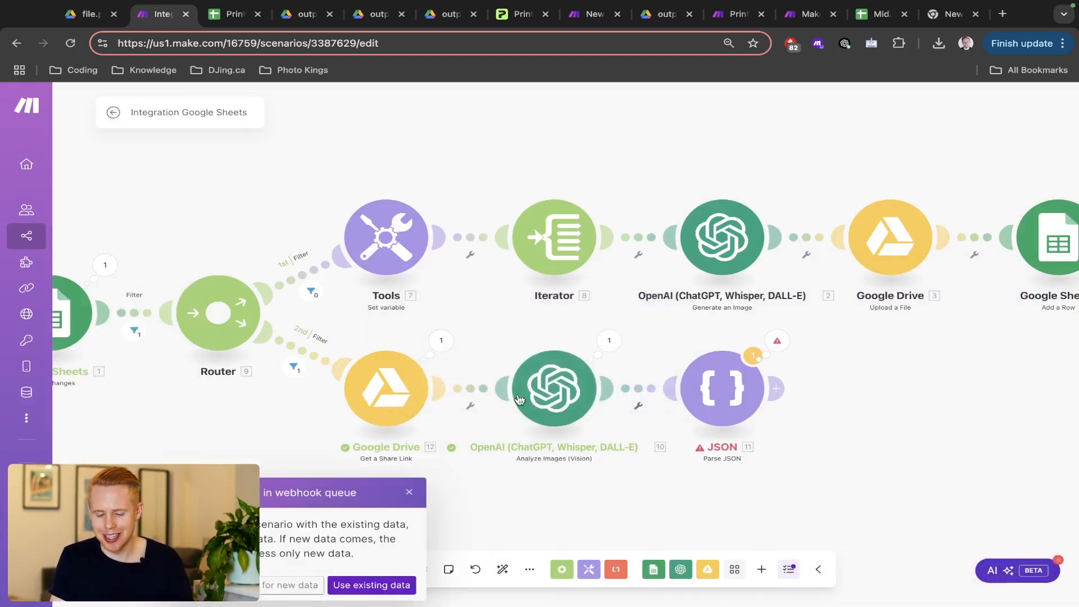
{"action": "left_click", "coordinate": [282, 588]}
{"action": "key", "text": "ctrl+Tab"}
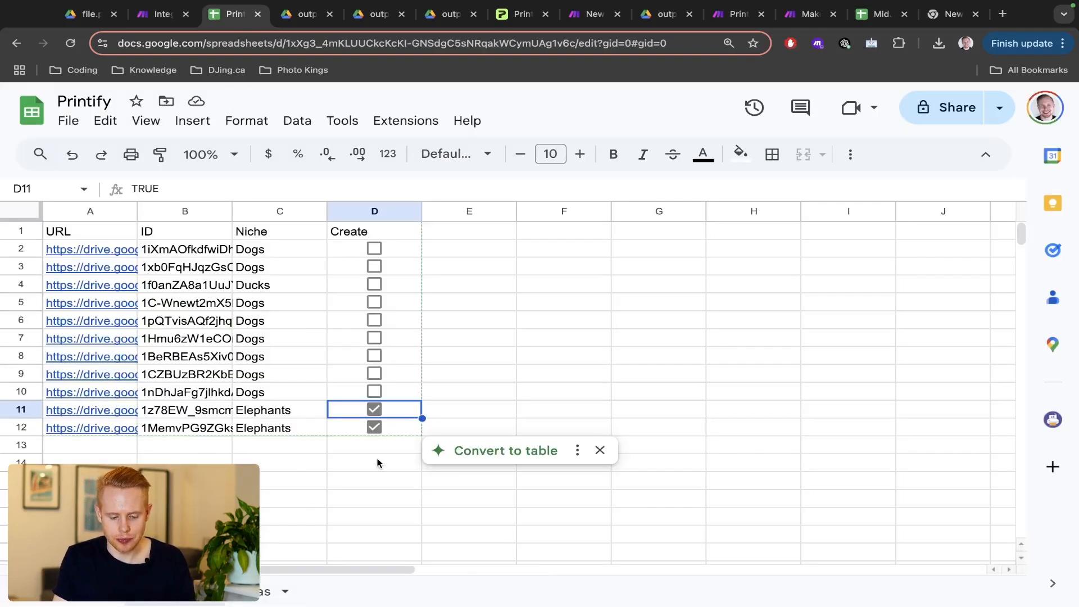
{"action": "left_click", "coordinate": [376, 429]}
{"action": "key", "text": "ctrl+shift+Tab"}
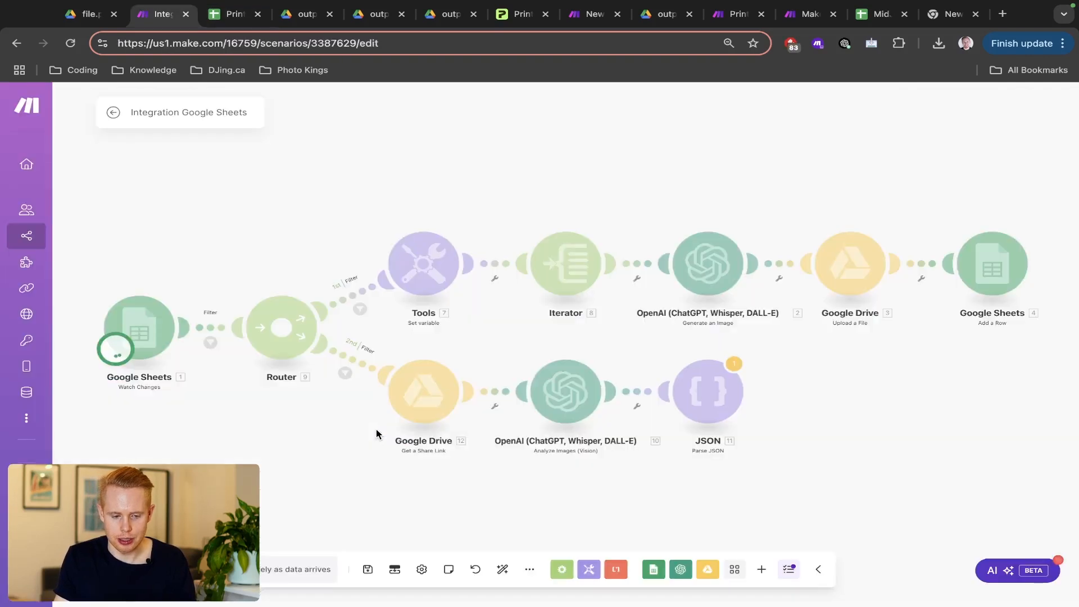
- Remove both conditions and the label from the filter after the Google Sheets trigger
{"action": "left_click", "coordinate": [209, 341]}
{"action": "left_click", "coordinate": [524, 273]}
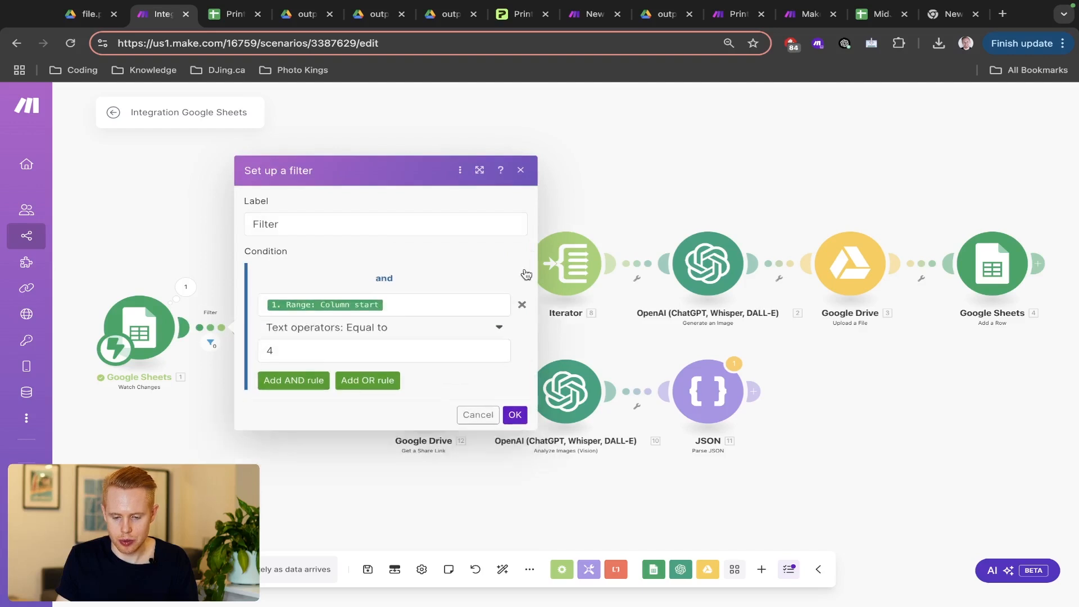
{"action": "left_click", "coordinate": [522, 273]}
{"action": "left_click", "coordinate": [445, 275]}
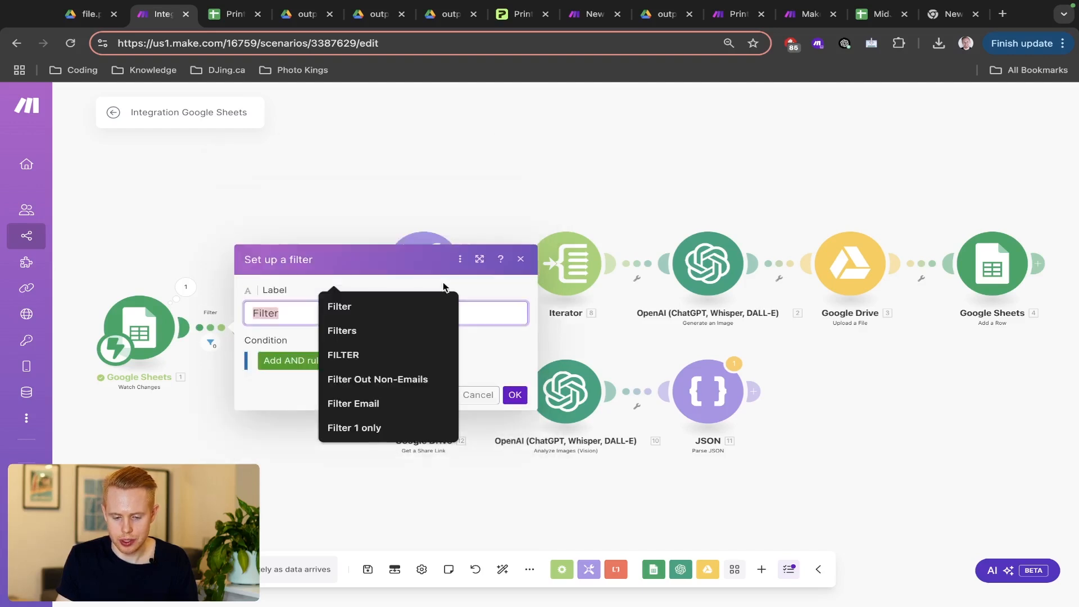
{"action": "left_click", "coordinate": [515, 395]}
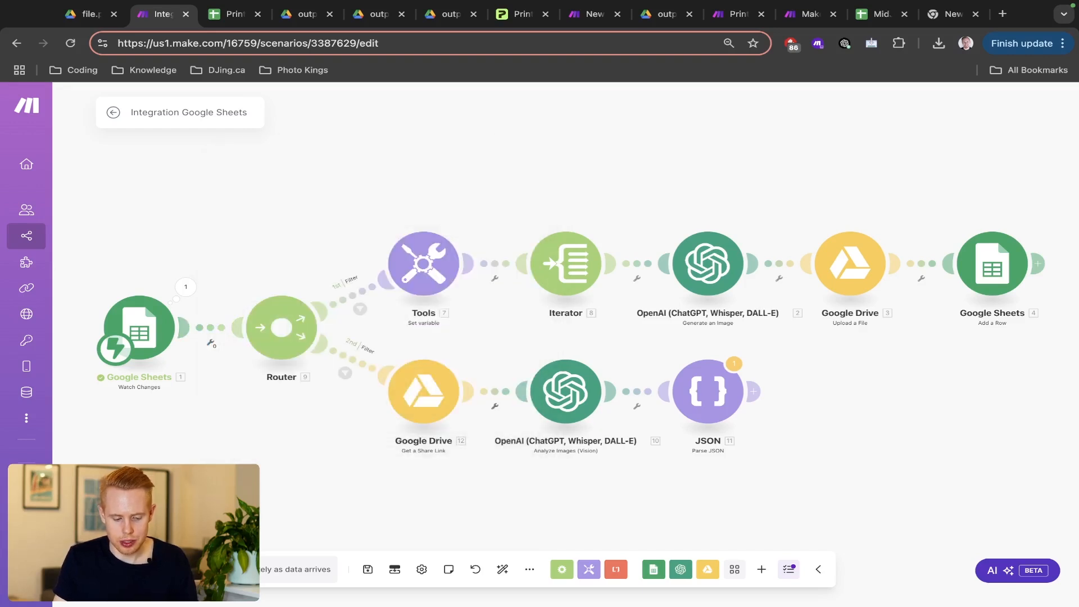
- Rerun the scenario waiting for new data, then tick Create in cell D12 to trigger it
{"action": "left_click", "coordinate": [138, 569]}
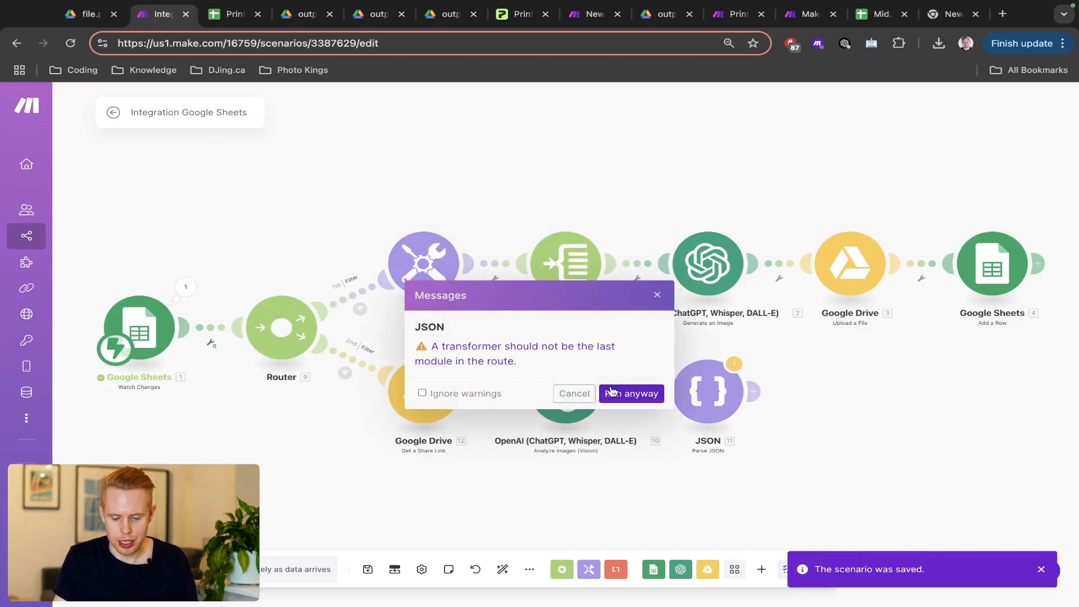
{"action": "left_click", "coordinate": [613, 392]}
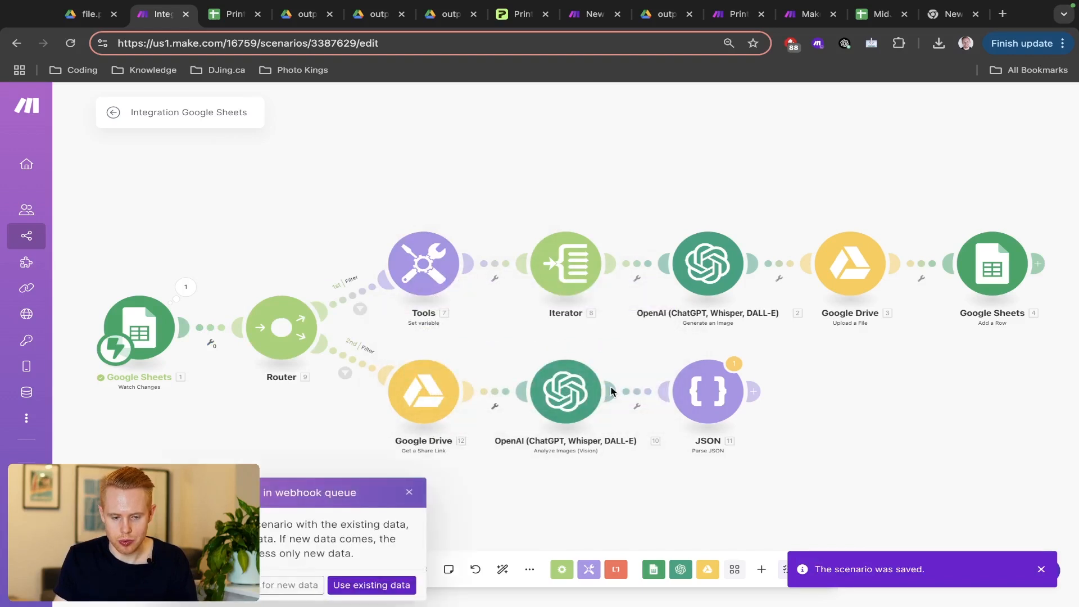
{"action": "left_click", "coordinate": [279, 581]}
{"action": "key", "text": "ctrl+Tab"}
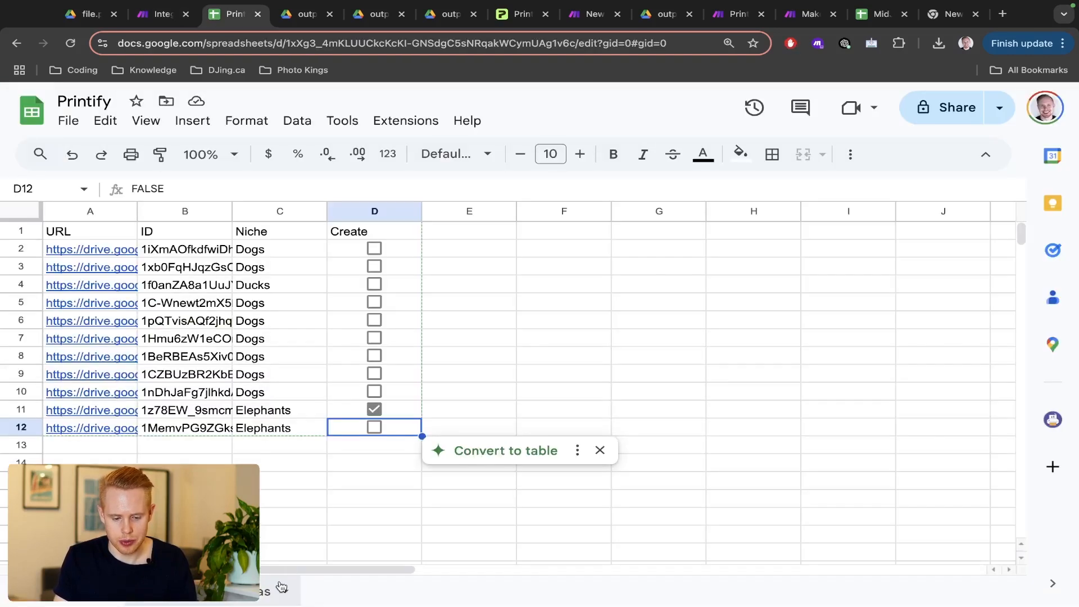
{"action": "left_click", "coordinate": [377, 429]}
{"action": "key", "text": "ctrl+shift+Tab"}
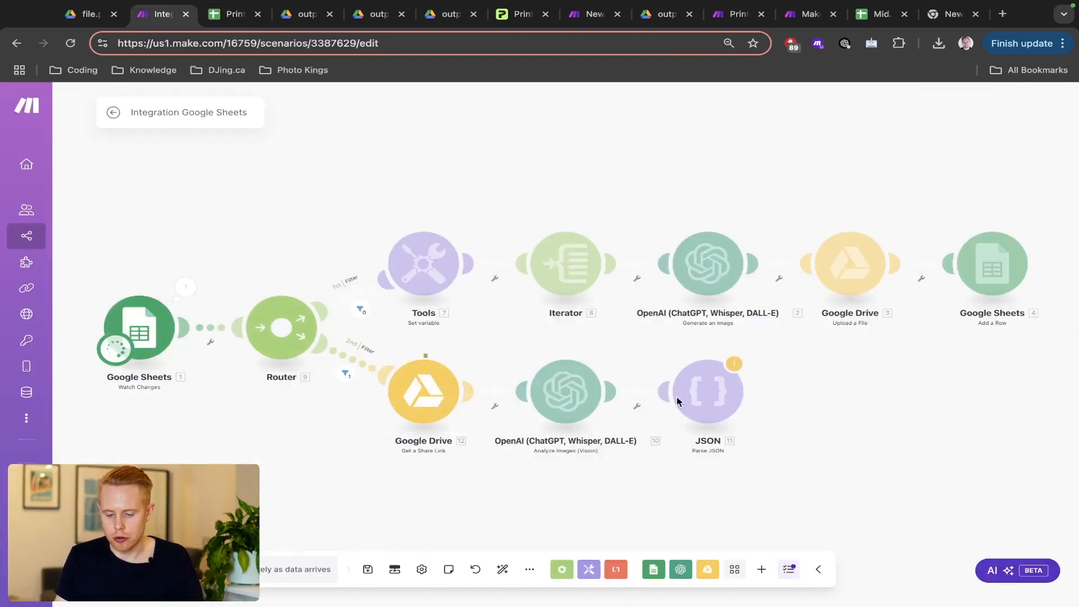
- Untick the Create boxes in D11 and D12, then view the second route
{"action": "key", "text": "ctrl+Tab"}
{"action": "left_click", "coordinate": [374, 410]}
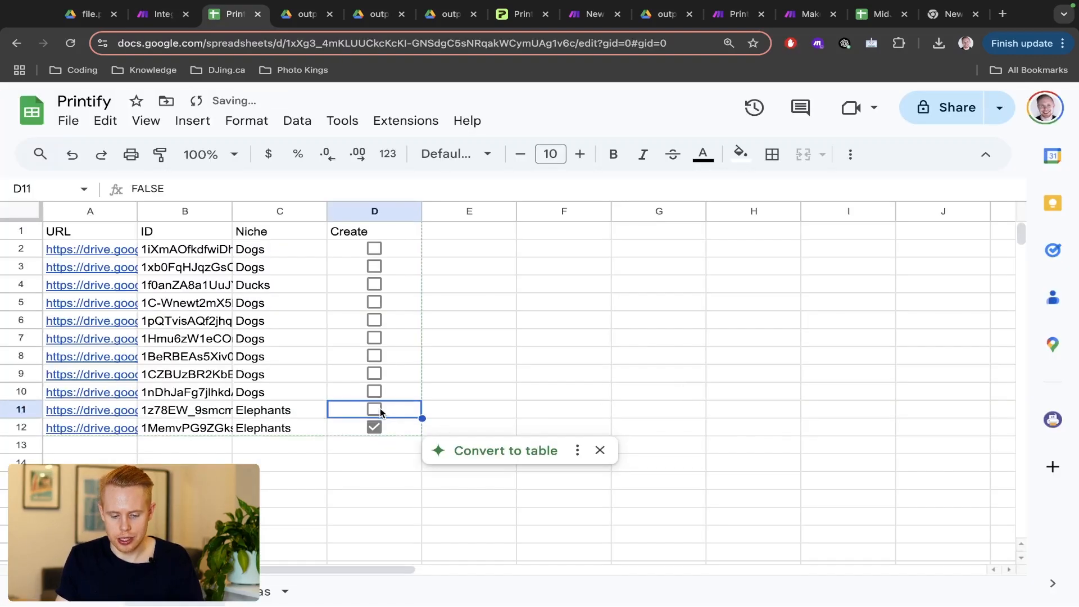
{"action": "left_click", "coordinate": [378, 428]}
{"action": "key", "text": "ctrl+shift+Tab"}
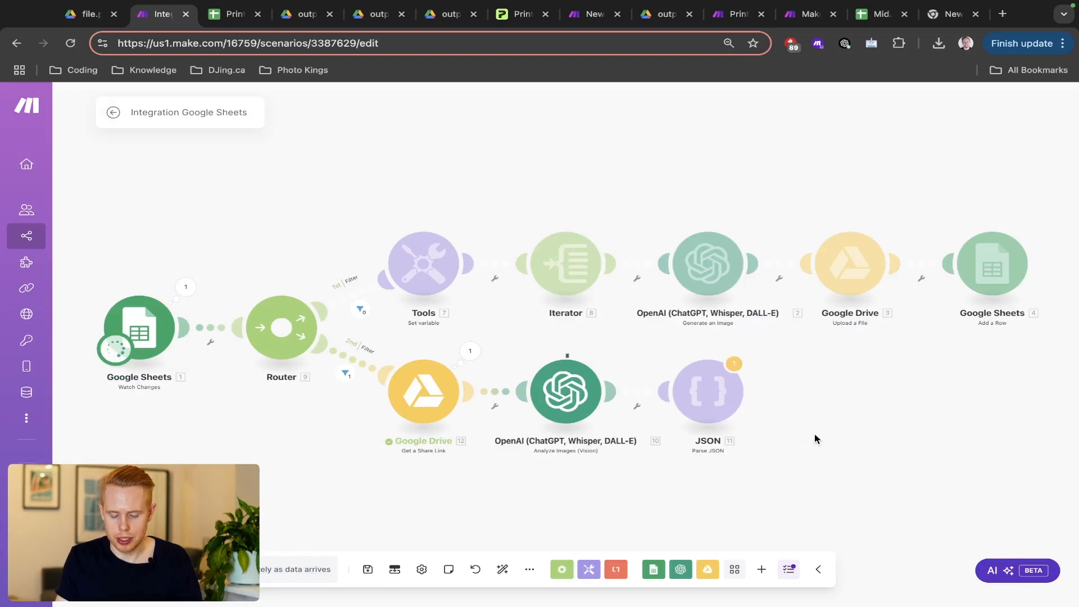
{"action": "left_click_drag", "start_coordinate": [814, 433], "coordinate": [672, 393]}
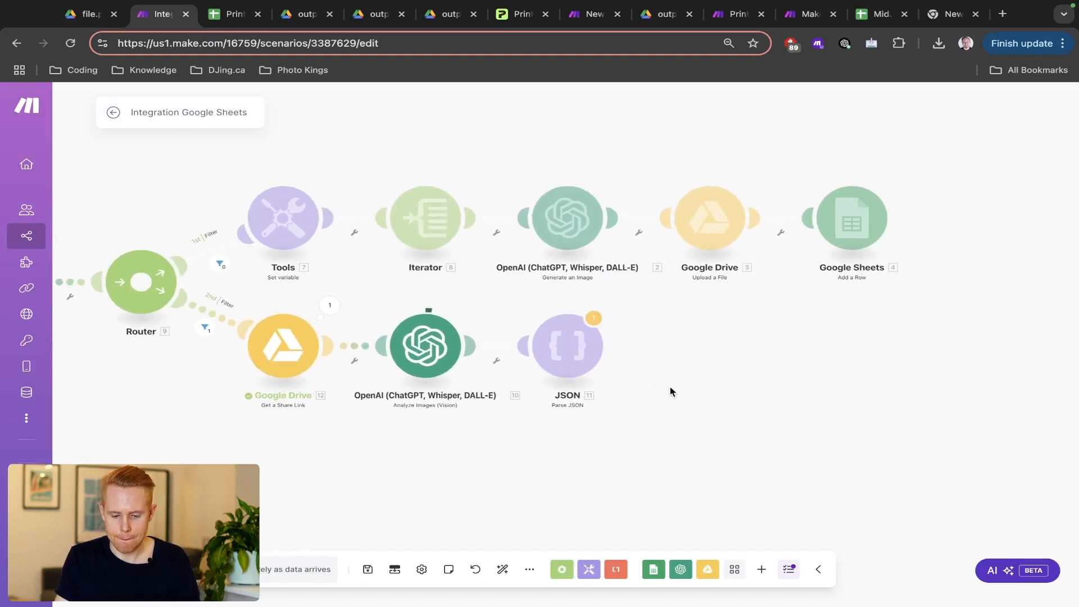
{"action": "left_click", "coordinate": [615, 308]}
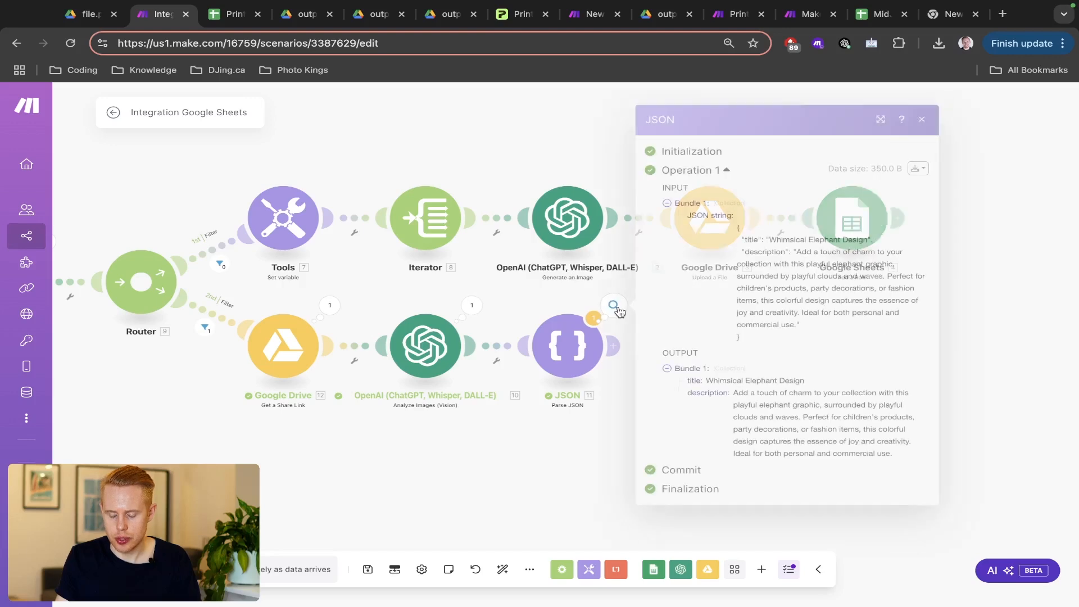
{"action": "scroll", "coordinate": [845, 435], "scroll_direction": "up", "scroll_amount": 5}
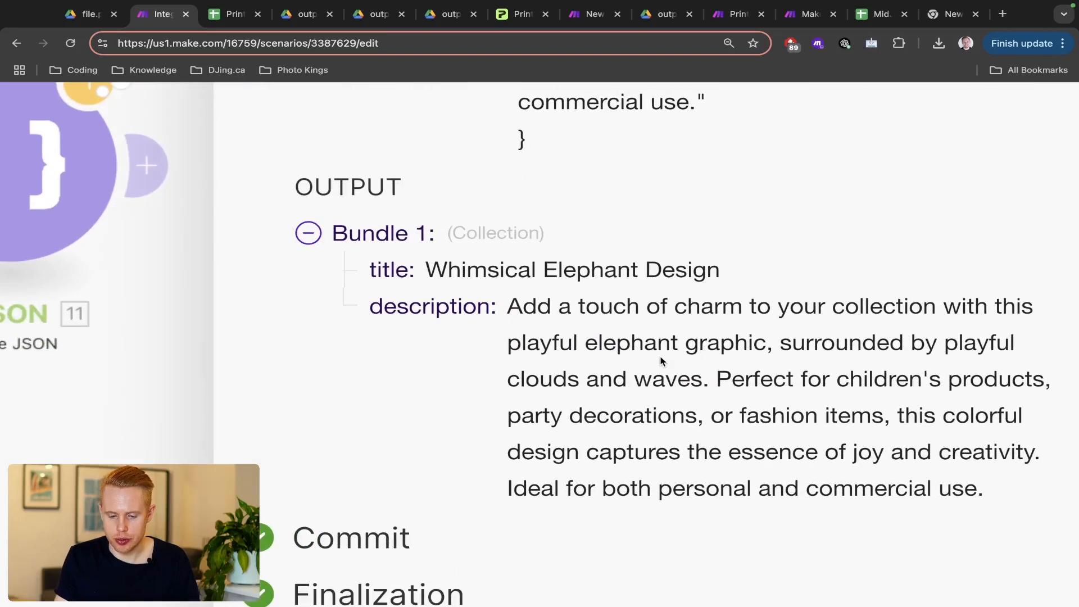
{"action": "scroll", "coordinate": [662, 360], "scroll_direction": "right", "scroll_amount": 4}
{"action": "triple_click", "coordinate": [347, 263]}
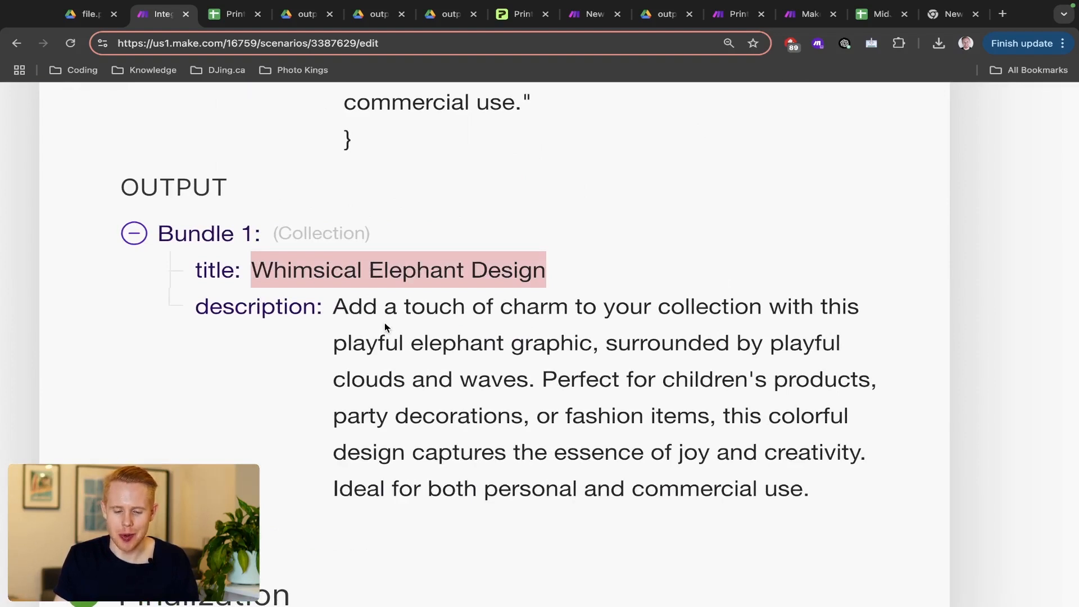
{"action": "left_click", "coordinate": [365, 308]}
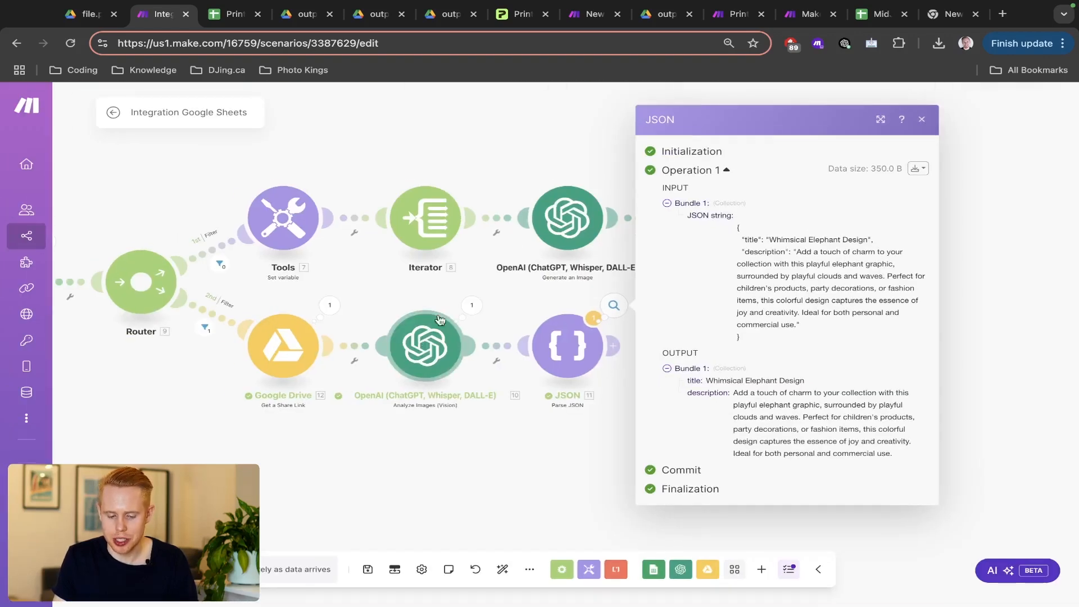
{"action": "left_click", "coordinate": [529, 289]}
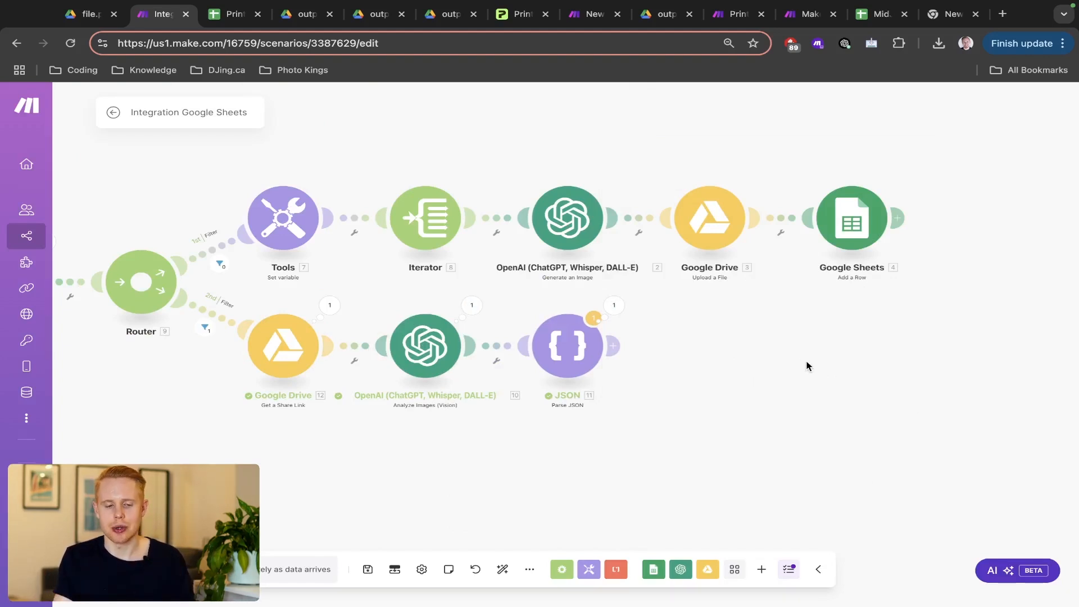
{"action": "key", "text": "ctrl+Tab"}
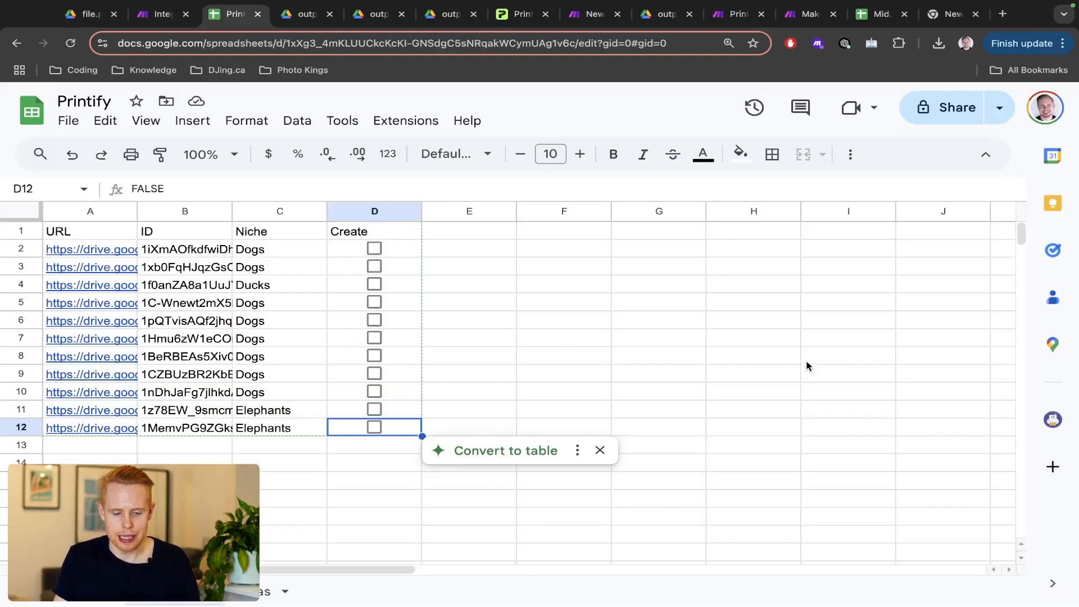
{"action": "key", "text": "ctrl+shift+Tab"}
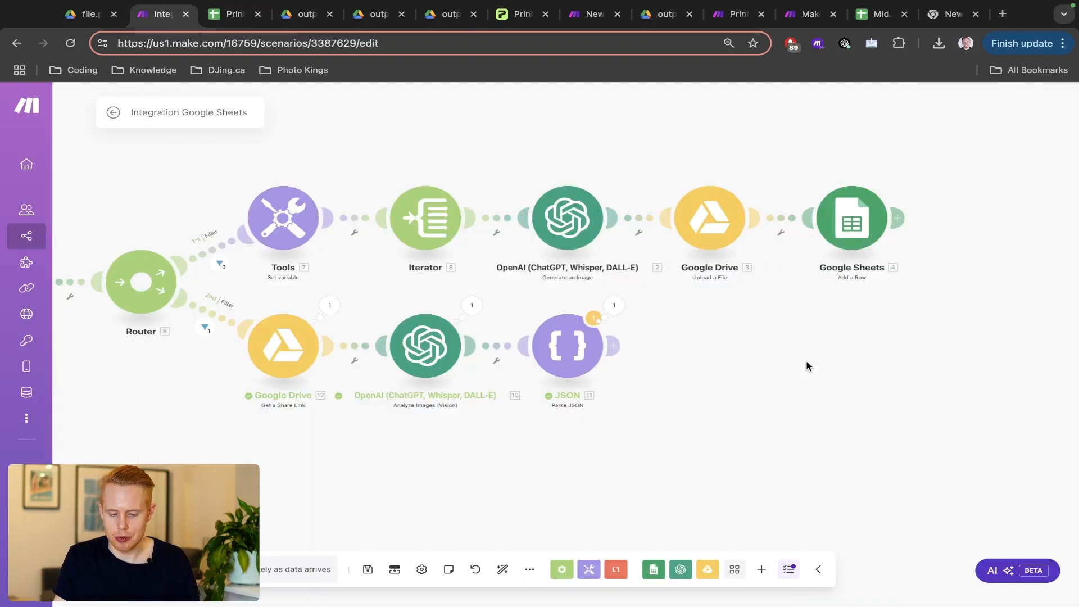
{"action": "left_click_drag", "start_coordinate": [807, 366], "coordinate": [724, 360]}
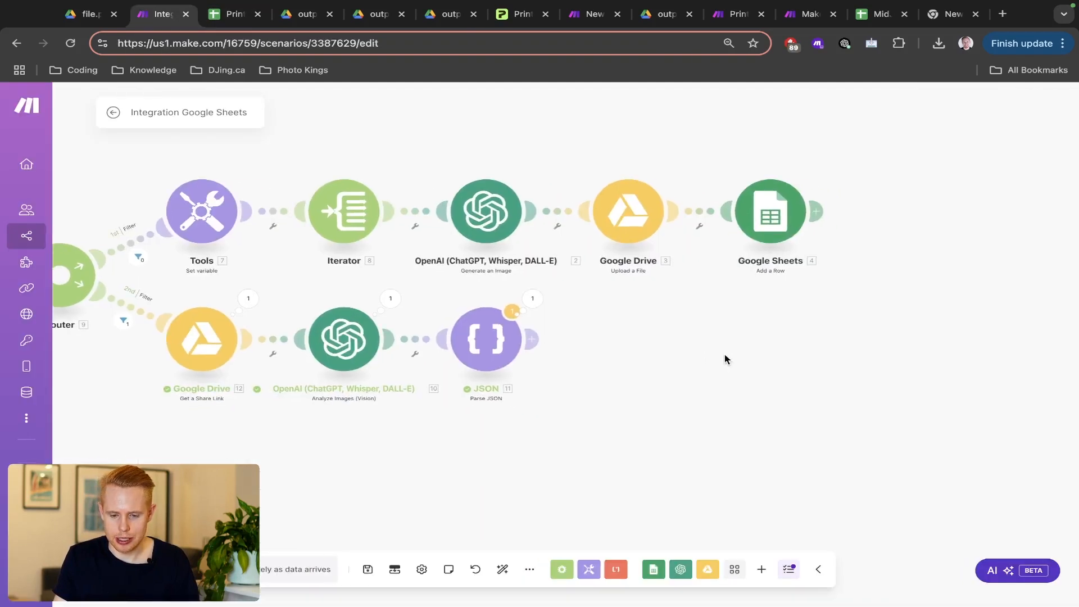
{"action": "left_click", "coordinate": [733, 22]}
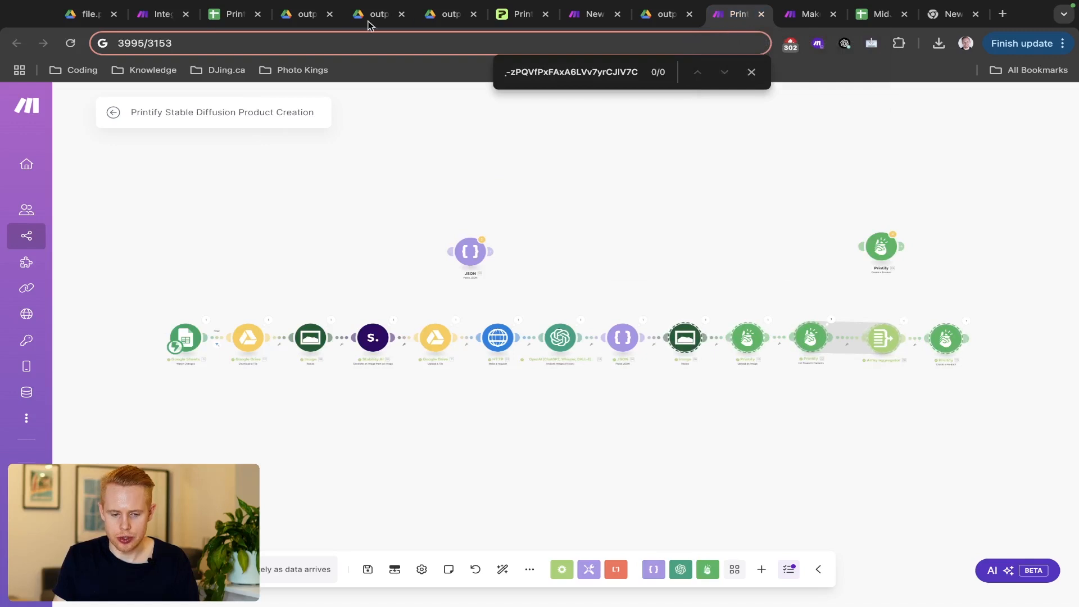
{"action": "left_click", "coordinate": [161, 18]}
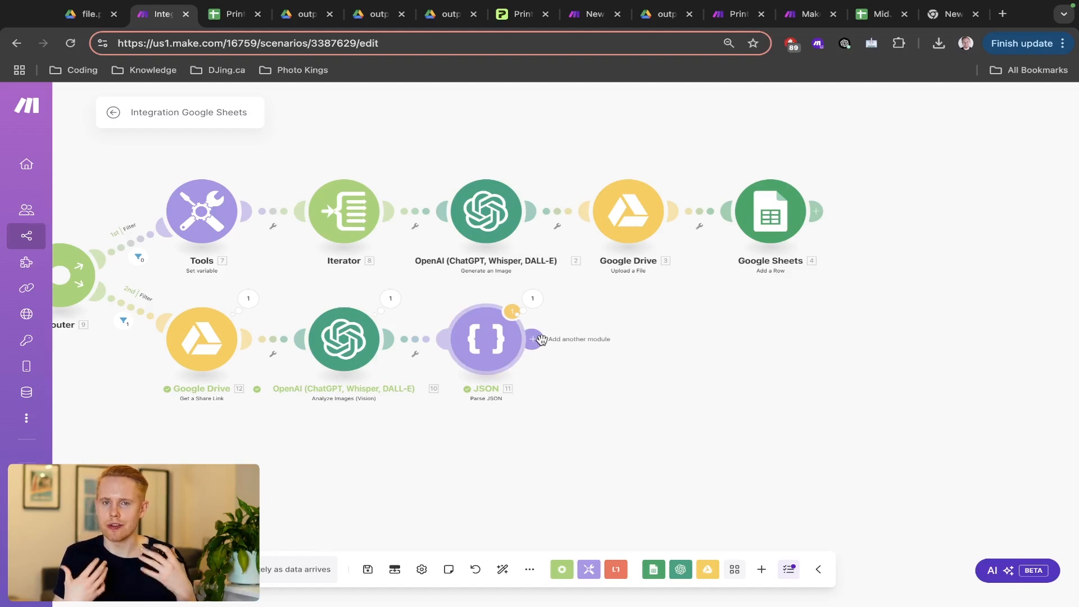
{"action": "scroll", "coordinate": [541, 339], "scroll_direction": "down", "scroll_amount": 2}
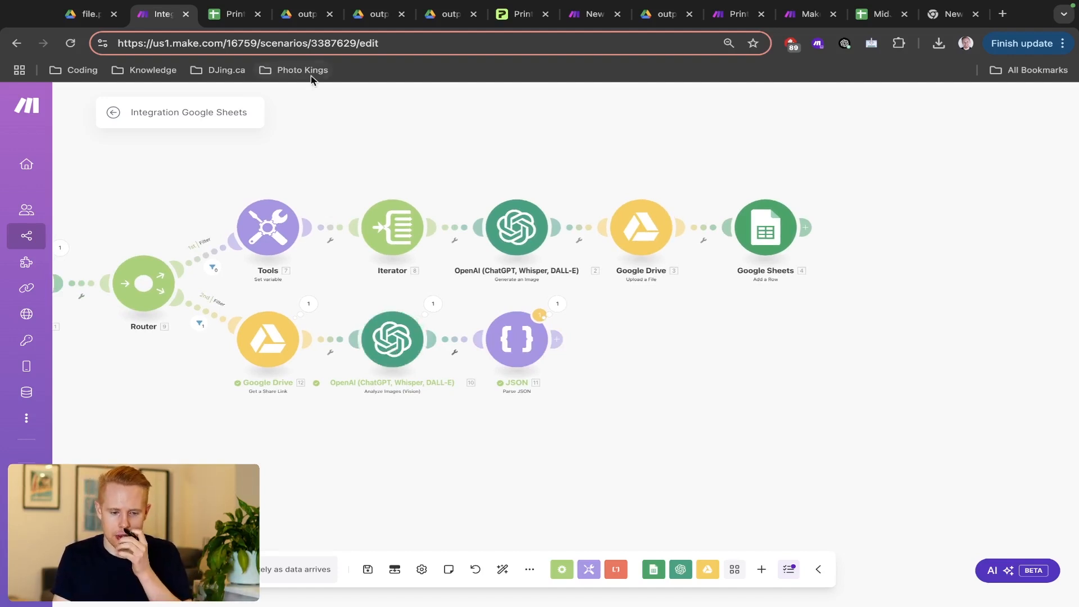
{"action": "left_click", "coordinate": [227, 20]}
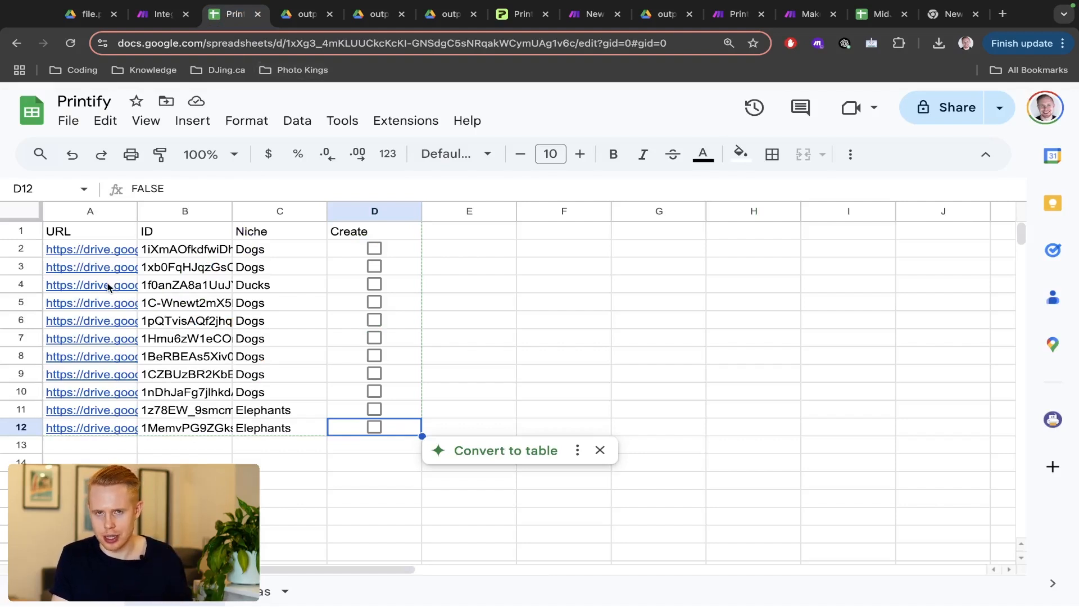
{"action": "left_click", "coordinate": [146, 14]}
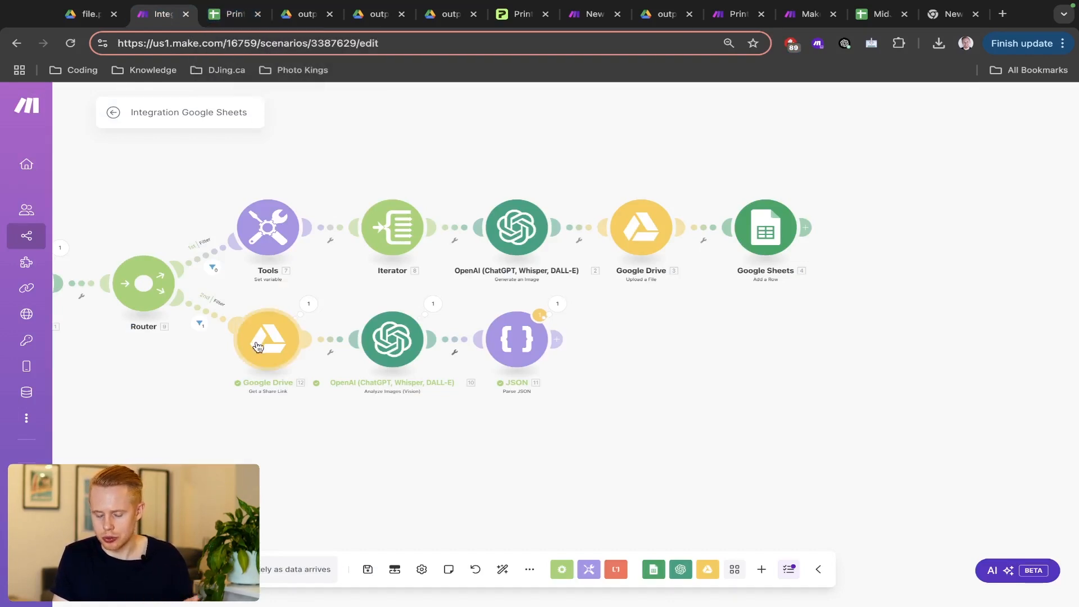
- Look through the Stability AI modules, then discard the unfinished Stability AI step
{"action": "left_click", "coordinate": [559, 339]}
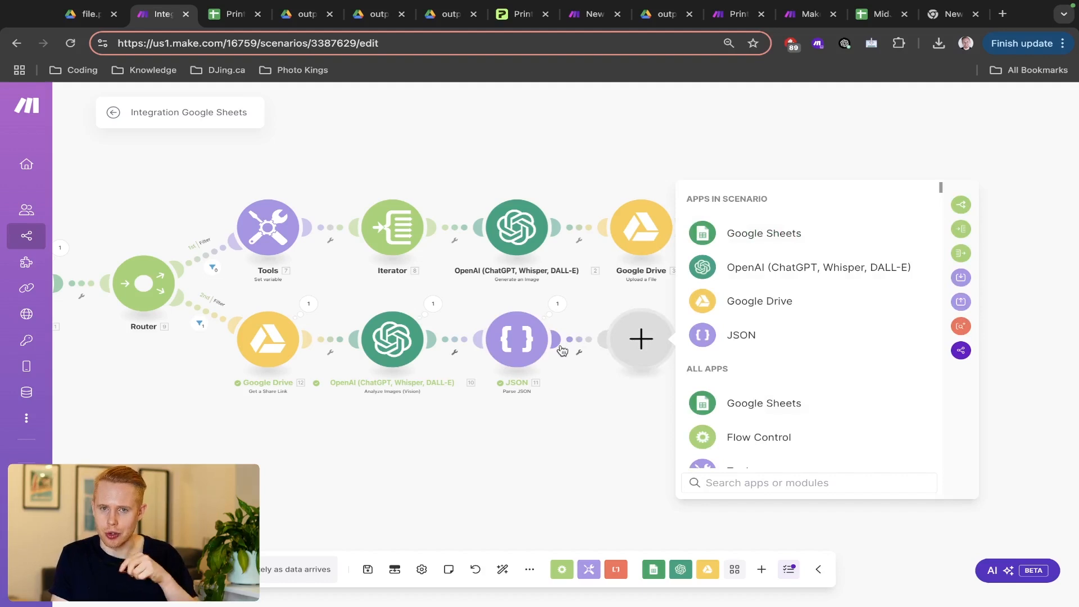
{"action": "type", "text": "stability"}
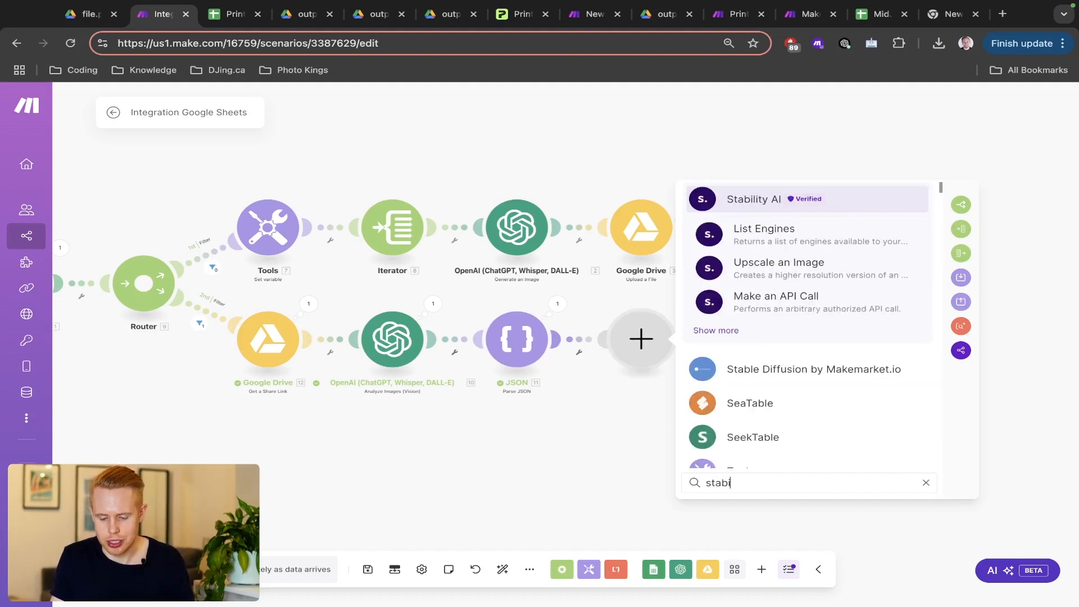
{"action": "left_click", "coordinate": [752, 199]}
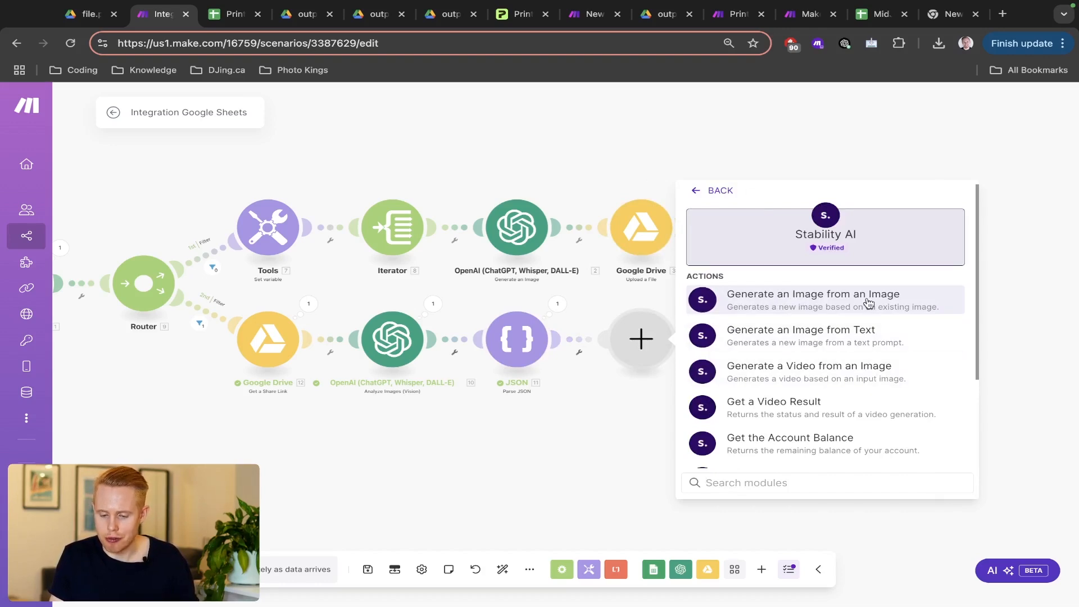
{"action": "scroll", "coordinate": [868, 303], "scroll_direction": "up", "scroll_amount": 5}
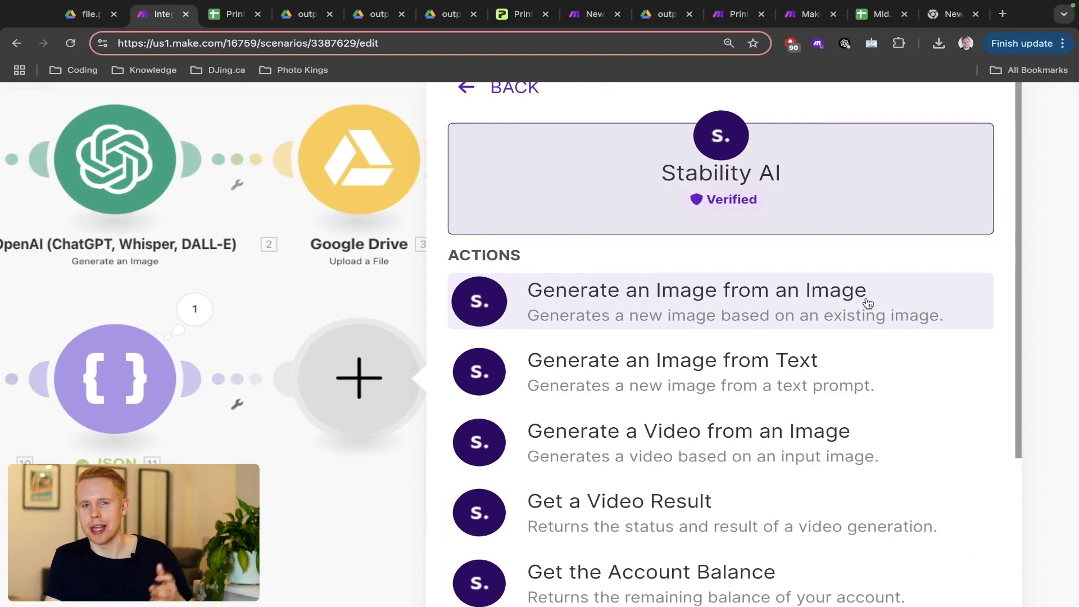
{"action": "scroll", "coordinate": [868, 303], "scroll_direction": "down", "scroll_amount": 5}
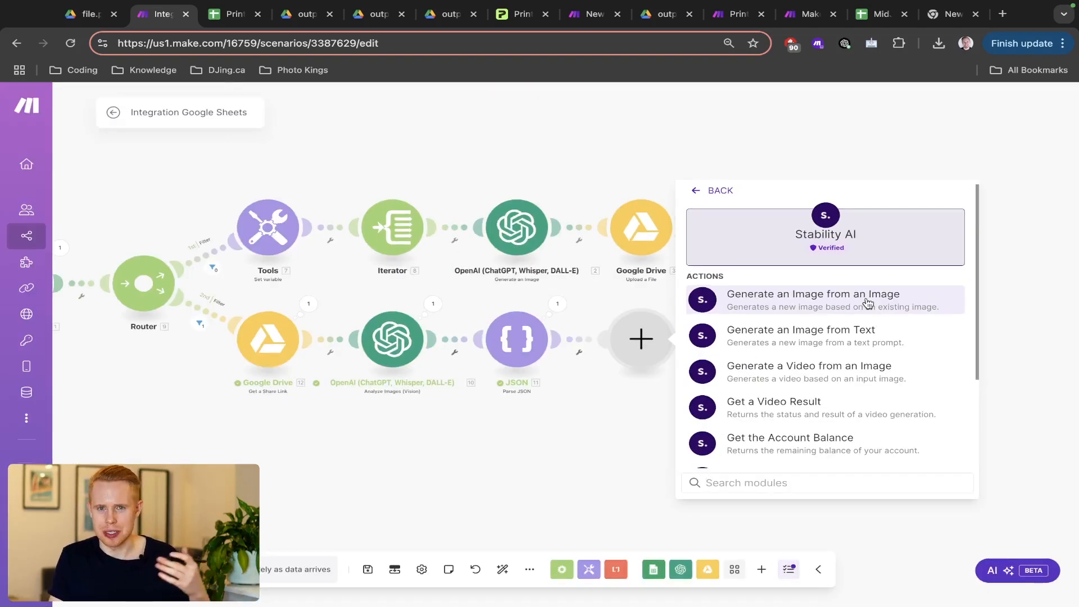
{"action": "left_click", "coordinate": [605, 413]}
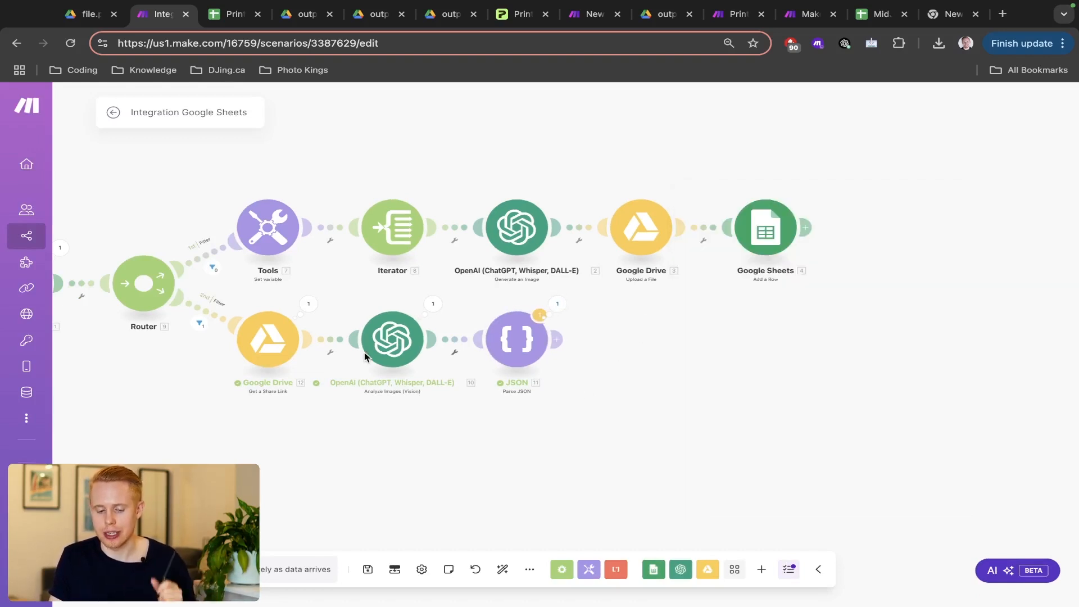
- Search 'printify' for the step after the JSON parser to list Printify's modules
{"action": "left_click", "coordinate": [562, 342]}
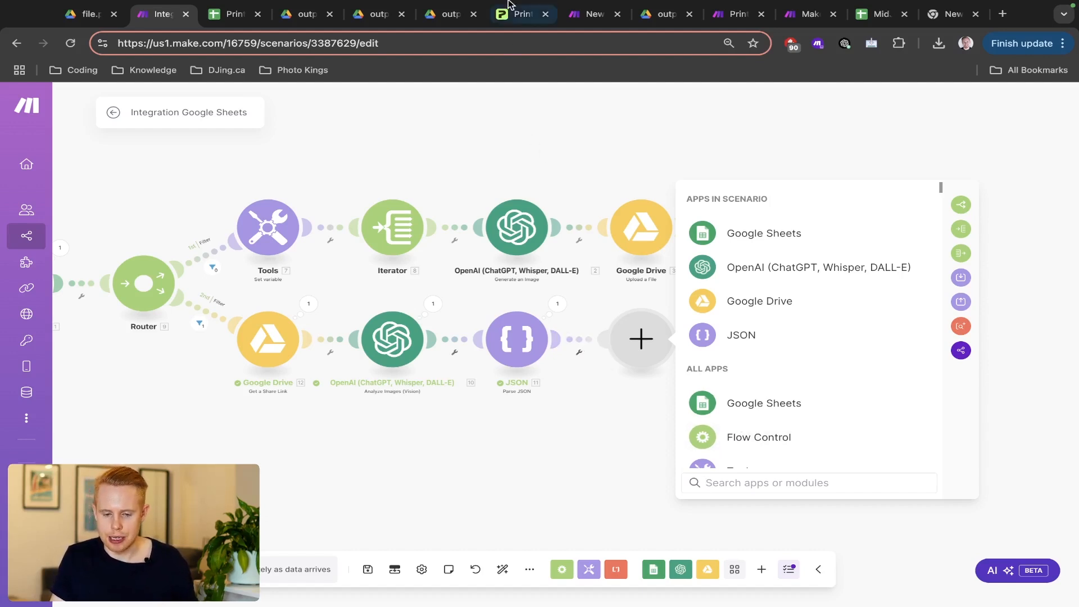
{"action": "left_click_drag", "start_coordinate": [507, 28], "coordinate": [228, 29]}
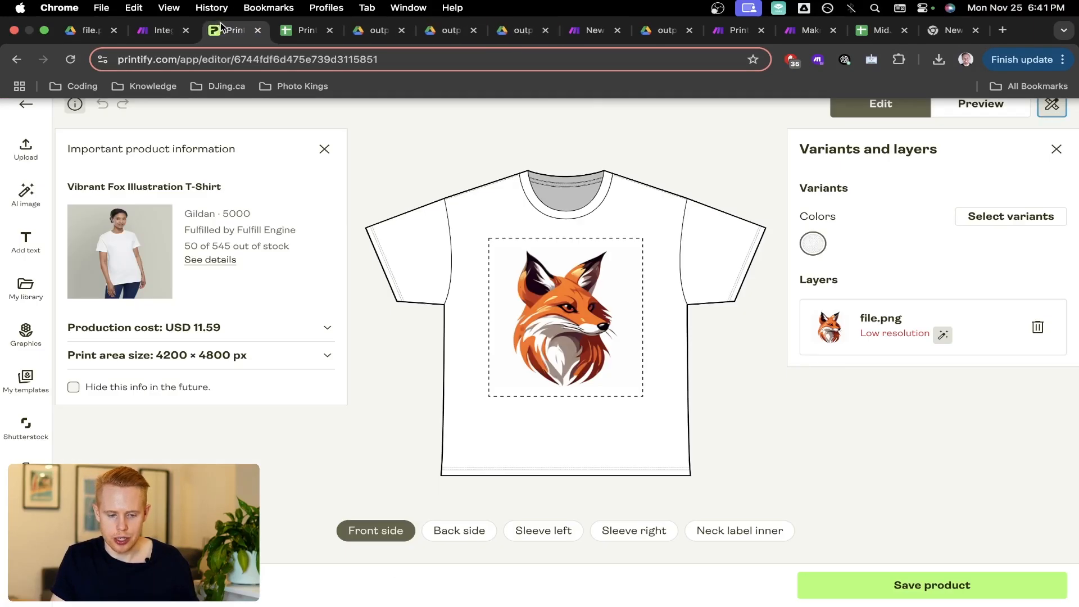
{"action": "key", "text": "ctrl+shift+Tab"}
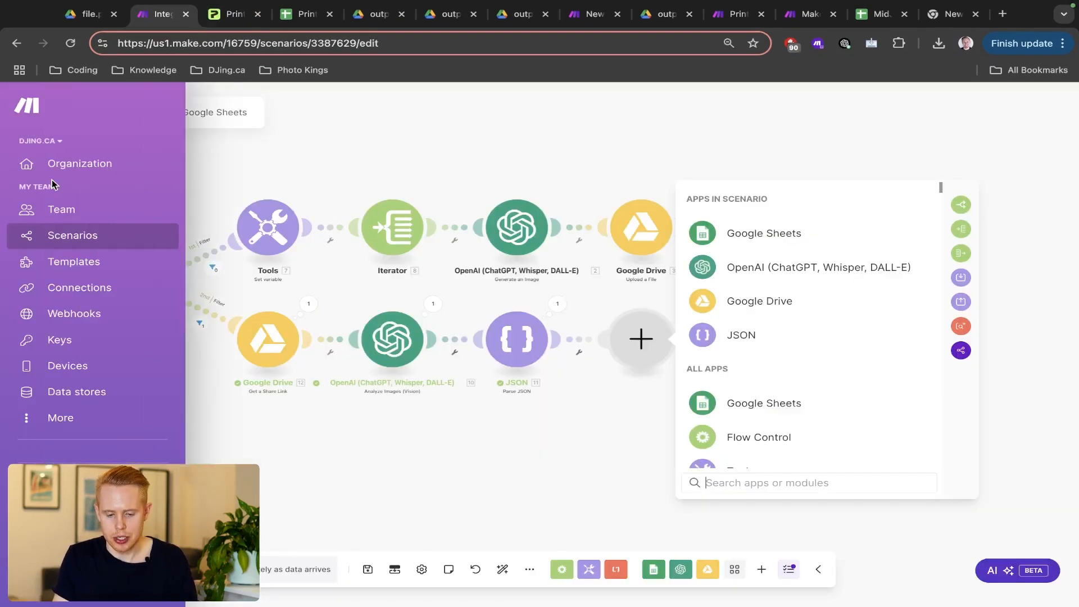
{"action": "type", "text": "printify"}
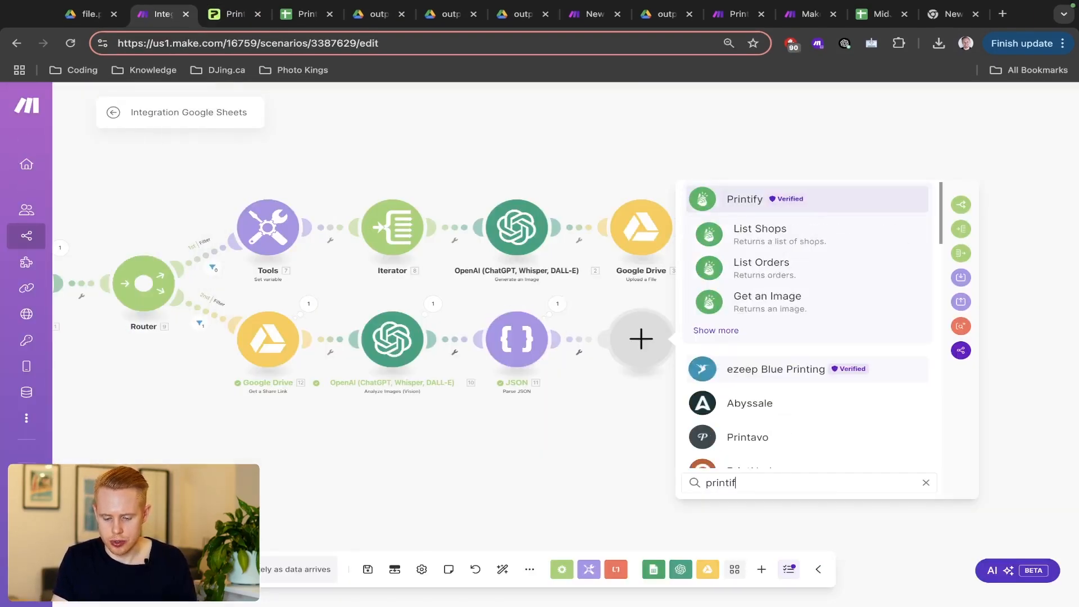
{"action": "left_click", "coordinate": [761, 202]}
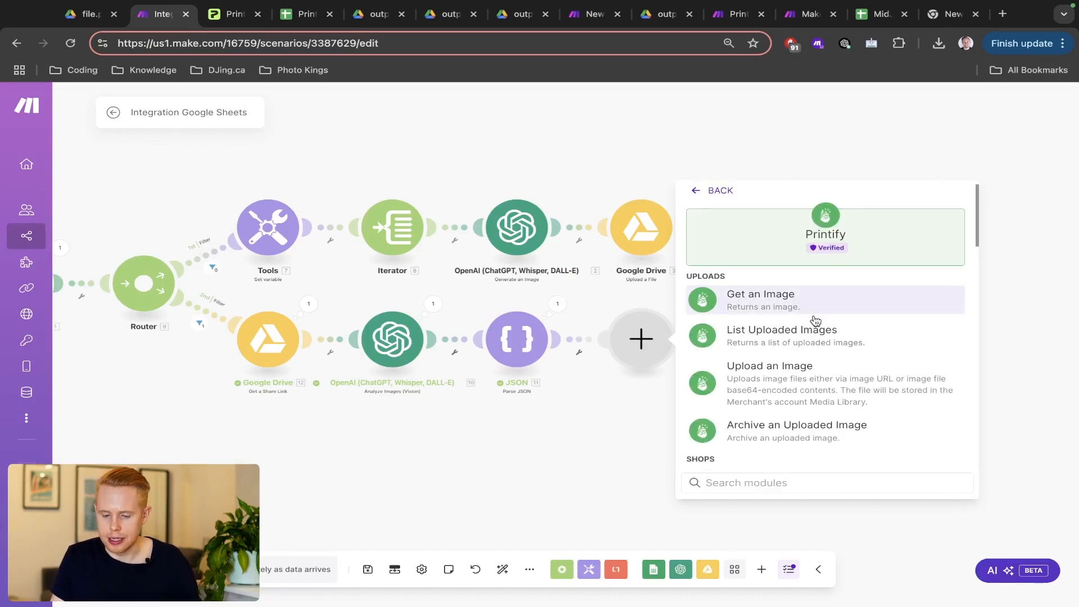
- Add Printify's Upload an Image module and begin creating a new Printify connection
{"action": "scroll", "coordinate": [814, 320], "scroll_direction": "down", "scroll_amount": 10}
{"action": "type", "text": "upo"}
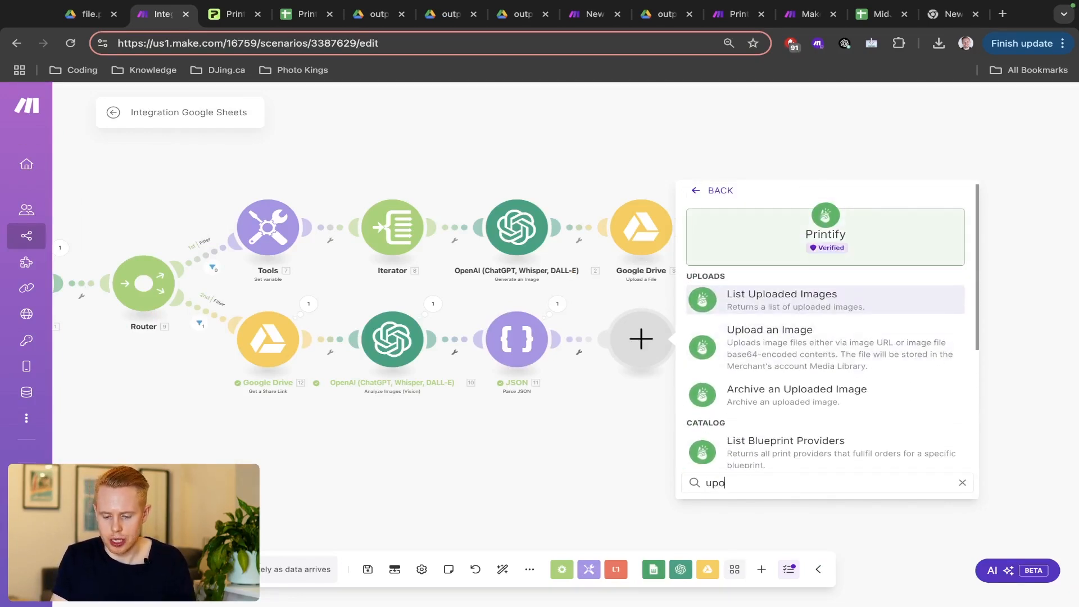
{"action": "key", "text": "BackSpace"}
{"action": "type", "text": "load"}
{"action": "left_click", "coordinate": [807, 337]}
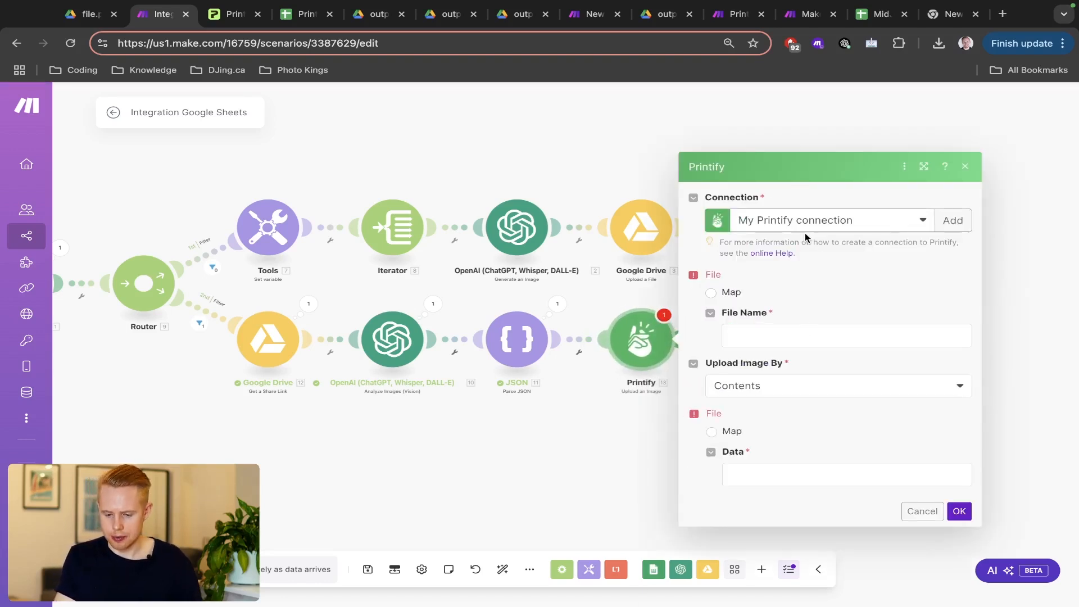
{"action": "left_click", "coordinate": [827, 224]}
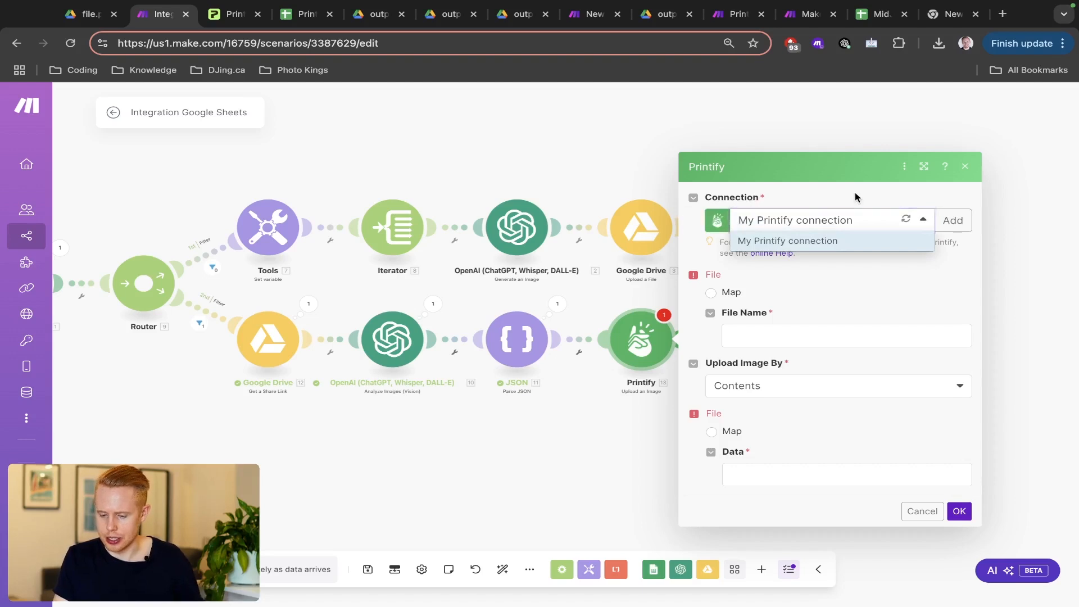
{"action": "left_click", "coordinate": [953, 221]}
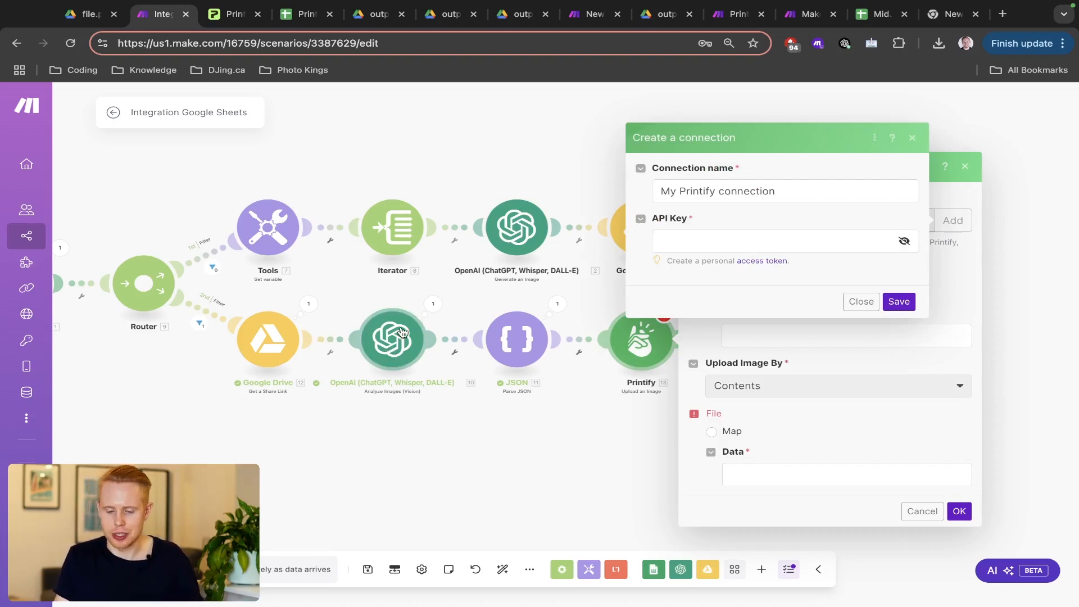
{"action": "left_click", "coordinate": [223, 16]}
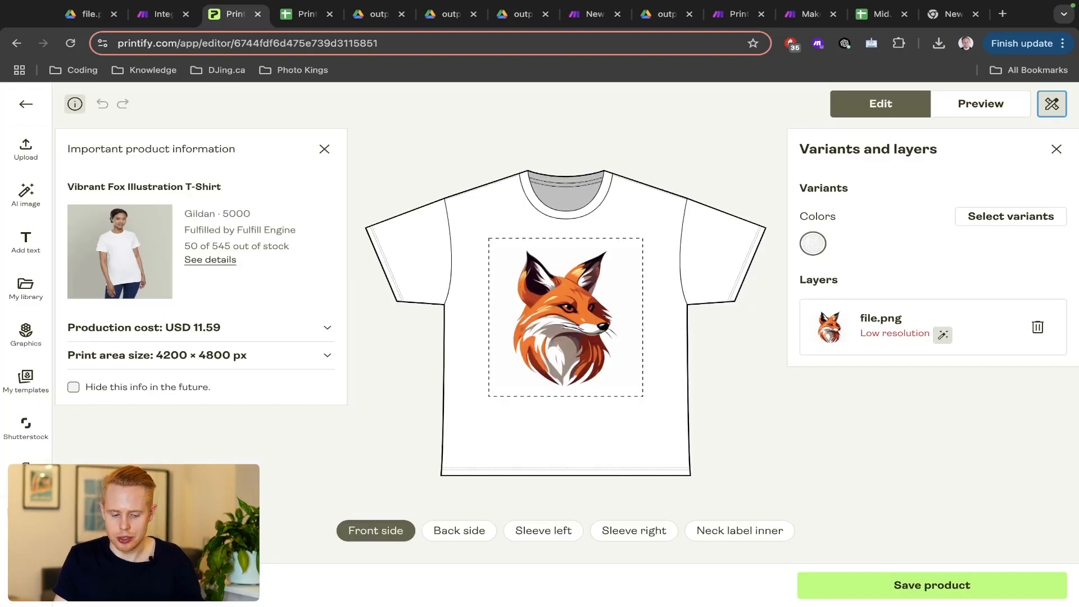
{"action": "left_click", "coordinate": [26, 104]}
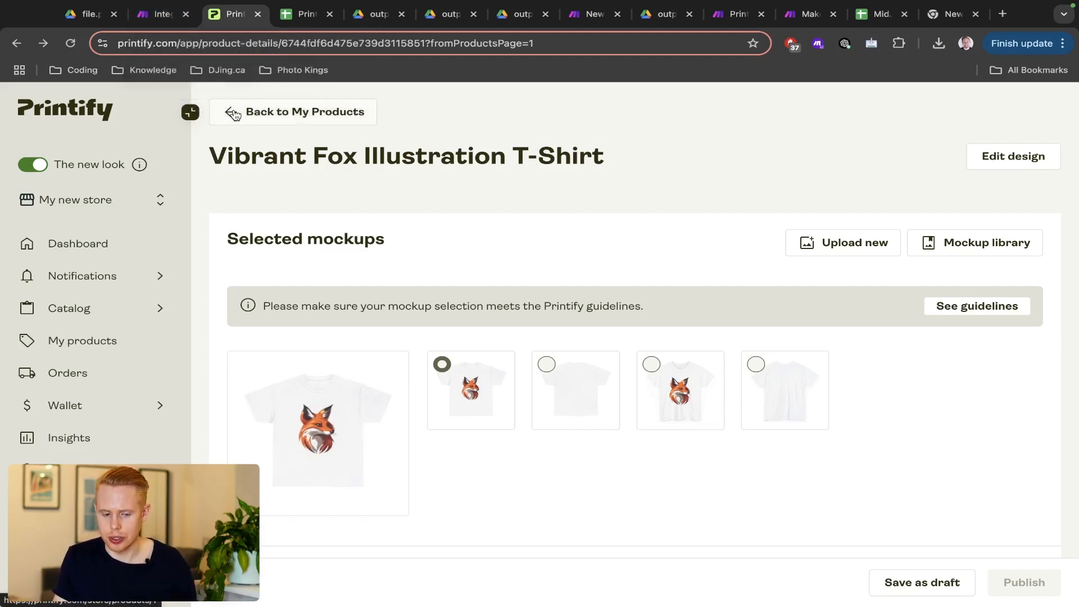
{"action": "left_click", "coordinate": [256, 111]}
{"action": "left_click", "coordinate": [146, 17]}
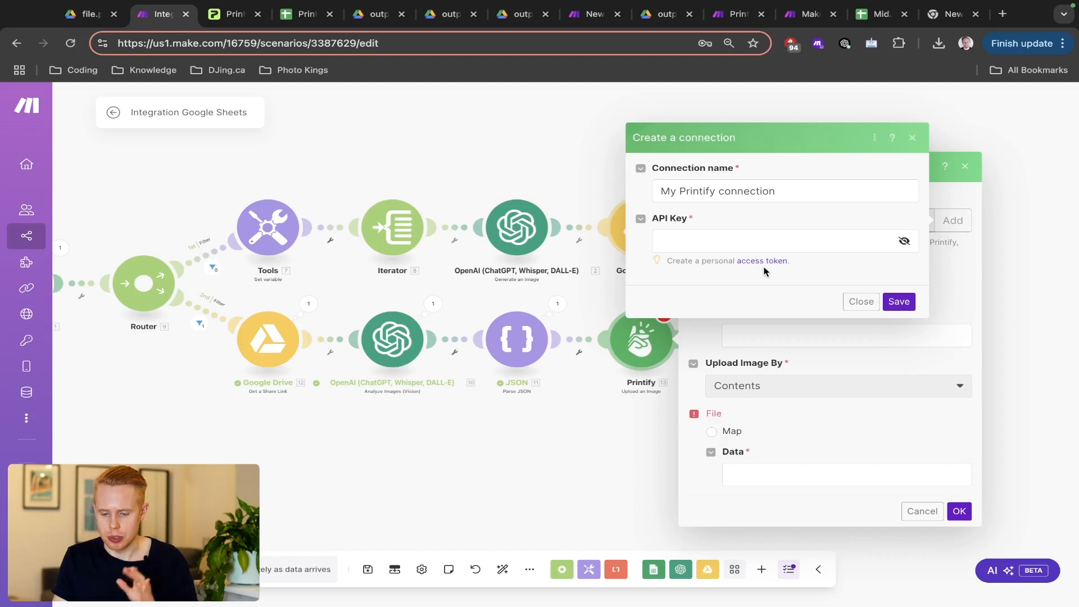
- Keep the existing connection, upload by Contents, and map Data to 12. Web Content Link
{"action": "left_click", "coordinate": [912, 139]}
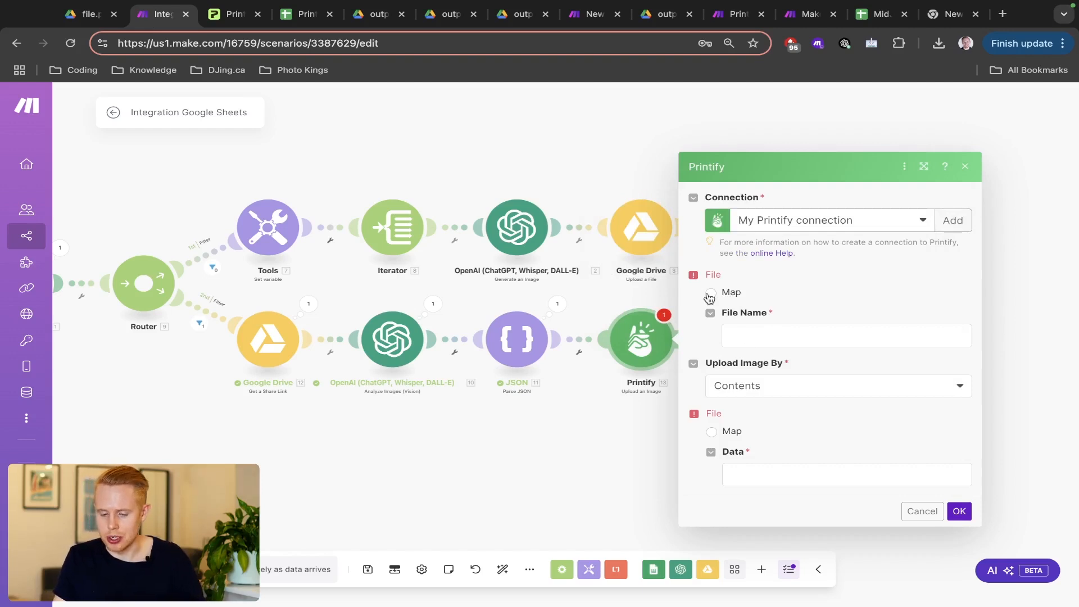
{"action": "left_click", "coordinate": [759, 326]}
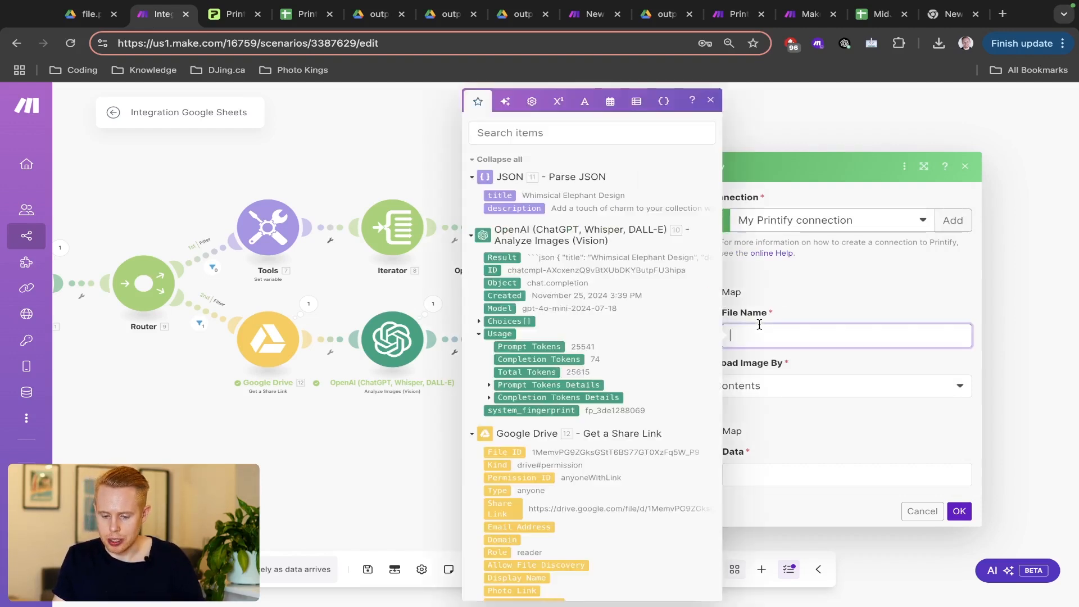
{"action": "left_click", "coordinate": [817, 293]}
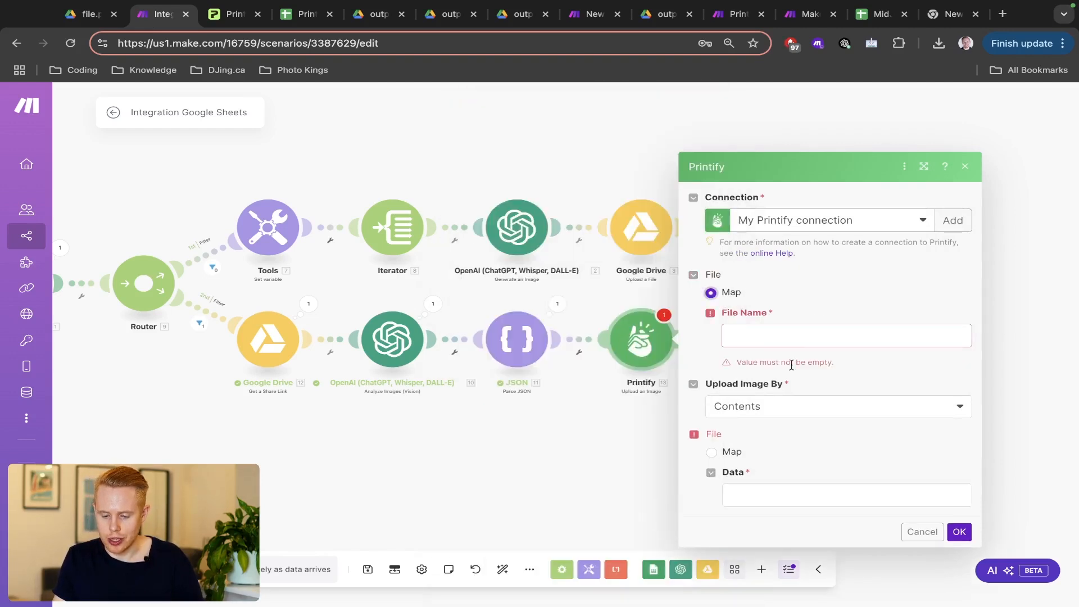
{"action": "left_click", "coordinate": [767, 409]}
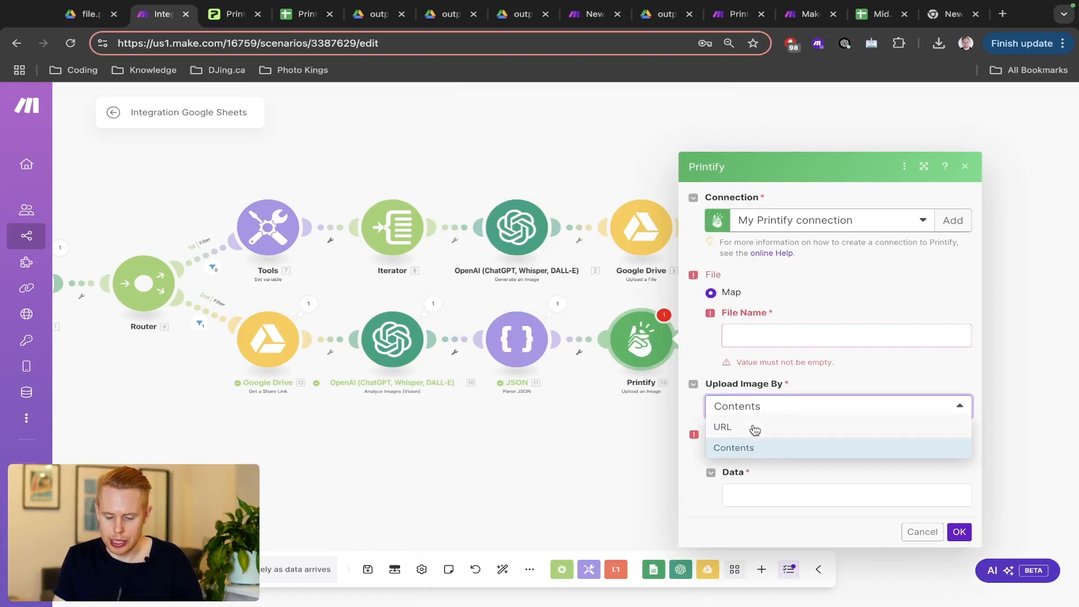
{"action": "left_click", "coordinate": [755, 486]}
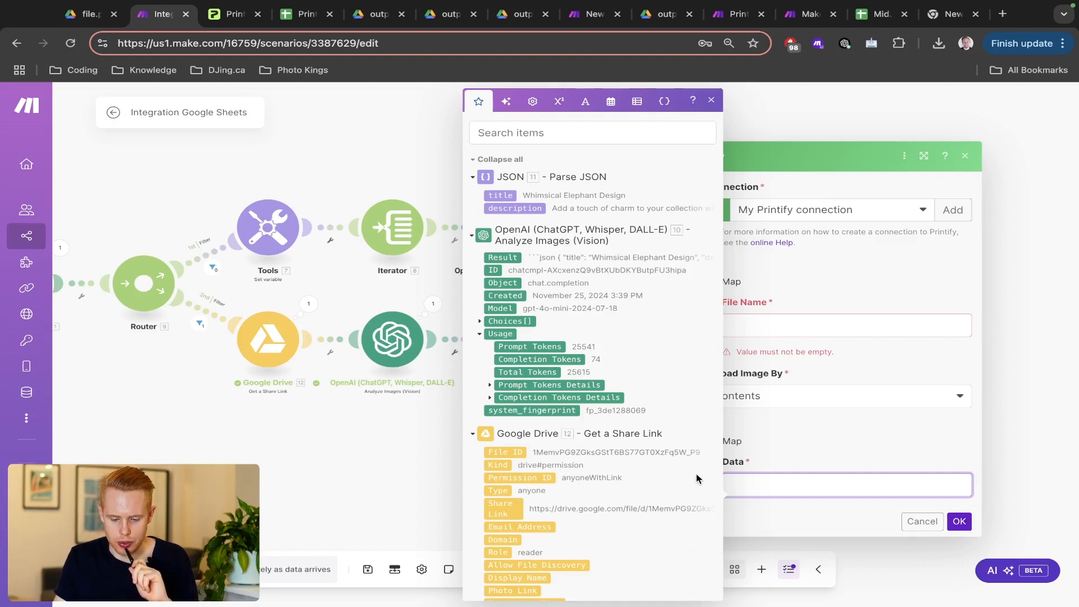
{"action": "scroll", "coordinate": [668, 484], "scroll_direction": "down", "scroll_amount": 1}
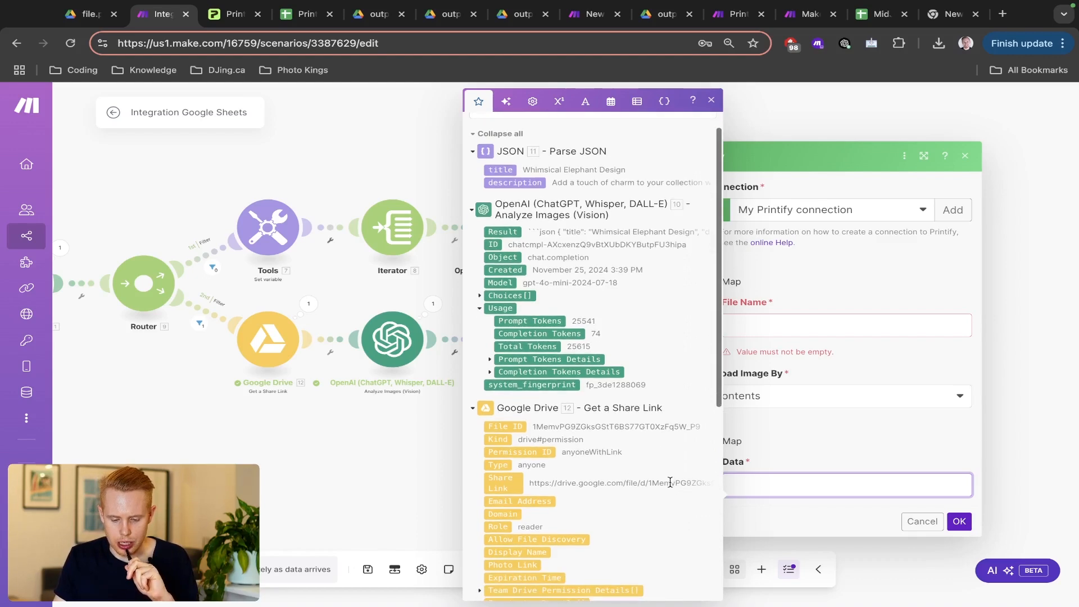
{"action": "scroll", "coordinate": [576, 243], "scroll_direction": "up", "scroll_amount": 1}
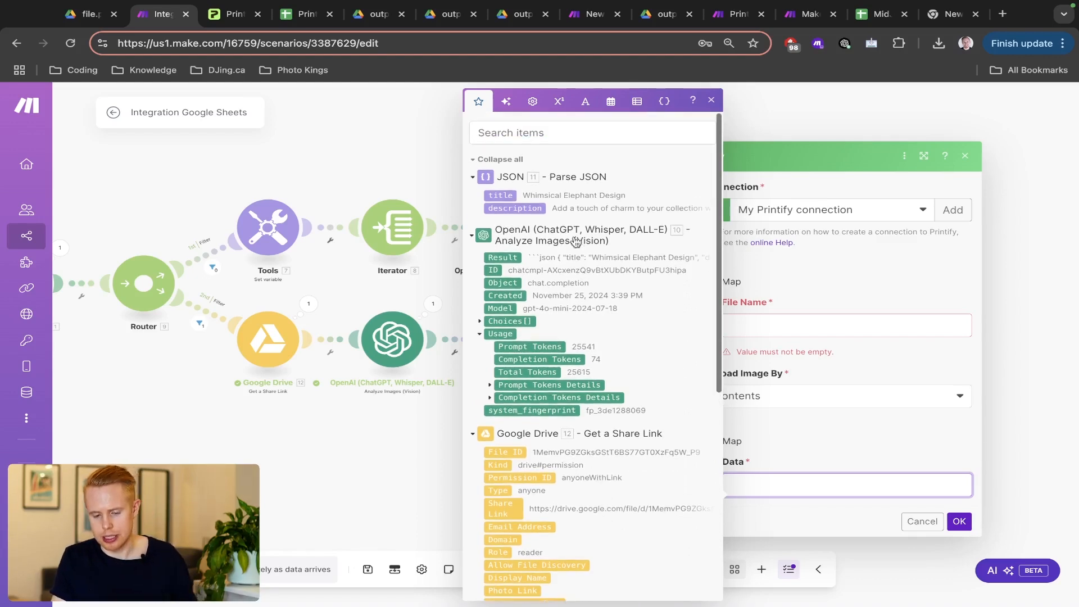
{"action": "left_click", "coordinate": [536, 129]}
{"action": "type", "text": "link"}
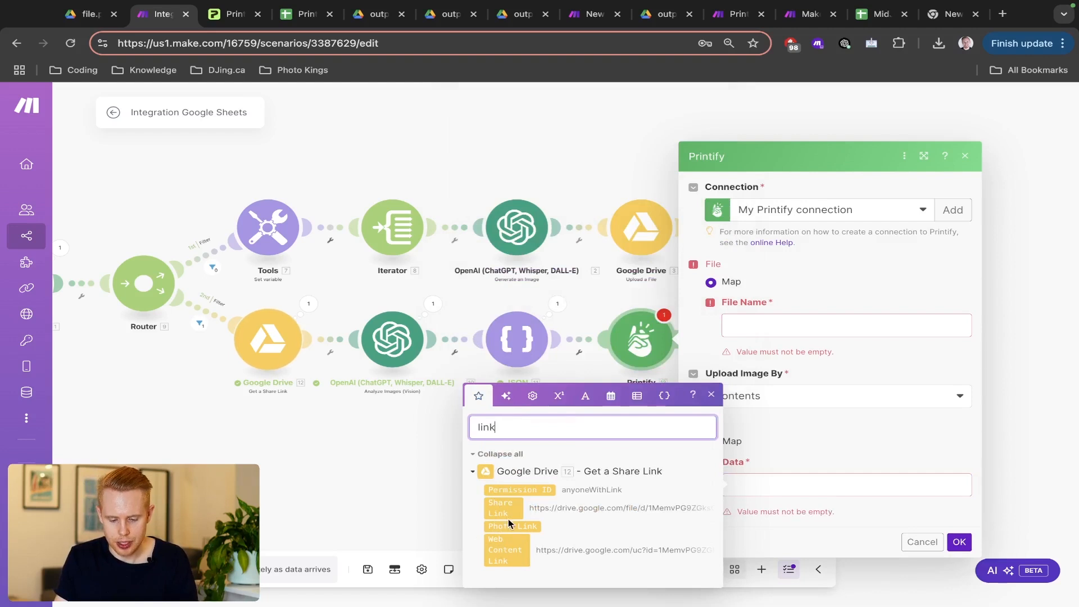
{"action": "left_click", "coordinate": [506, 550]}
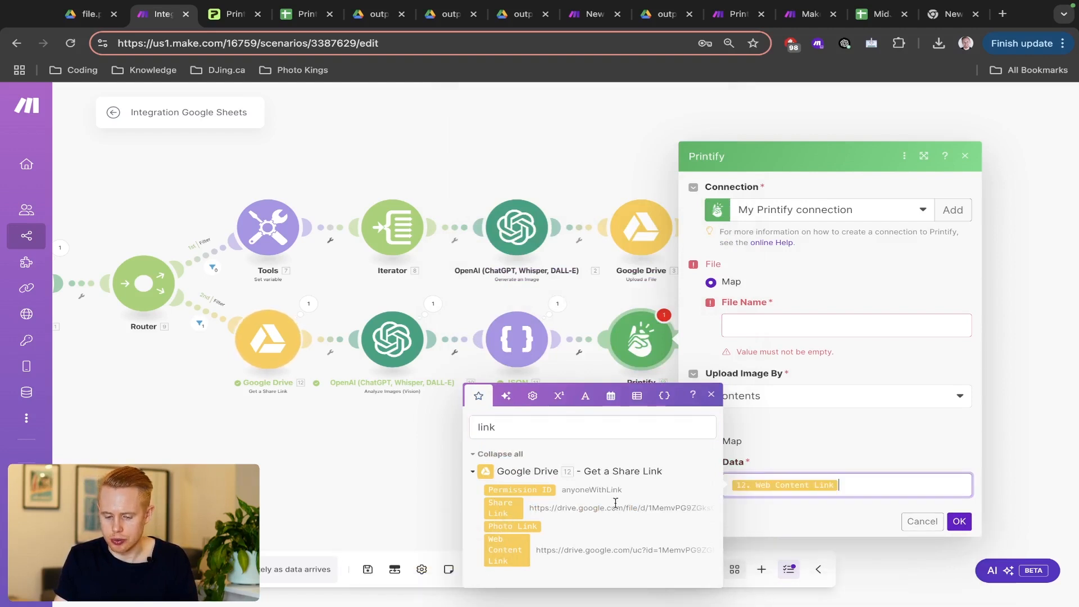
- Map File Name to 11. title and confirm the upload settings
{"action": "left_click", "coordinate": [776, 331]}
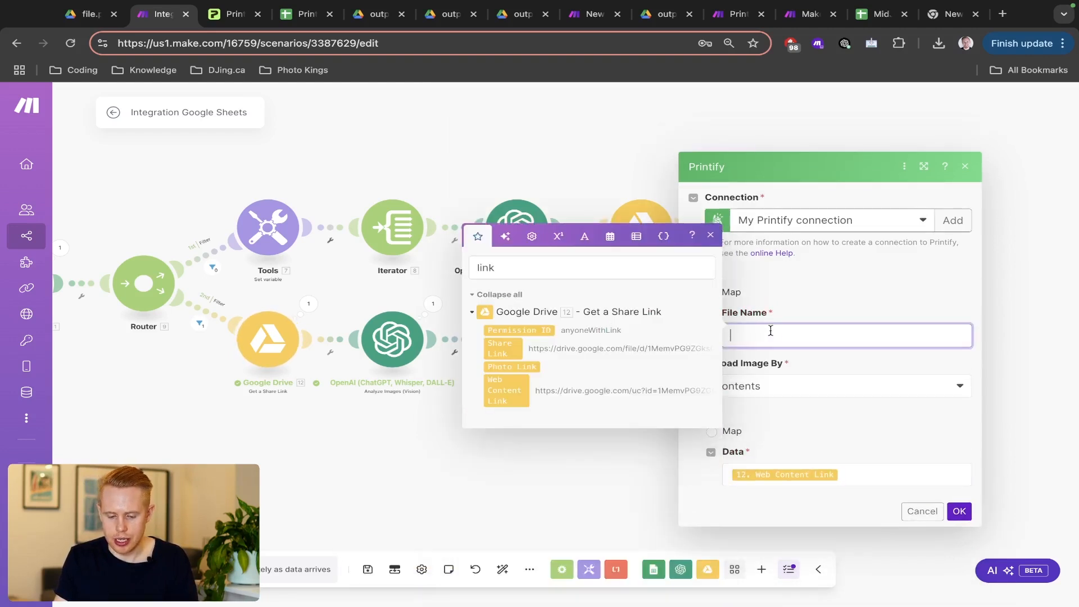
{"action": "double_click", "coordinate": [553, 276]}
{"action": "key", "text": "BackSpace"}
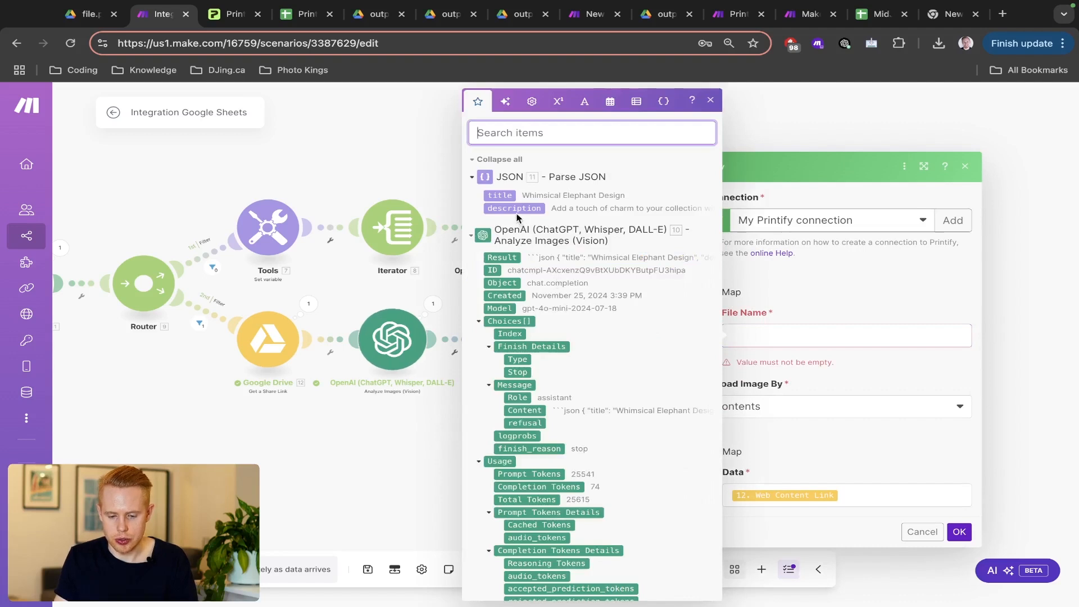
{"action": "left_click", "coordinate": [503, 195]}
{"action": "left_click", "coordinate": [812, 278]}
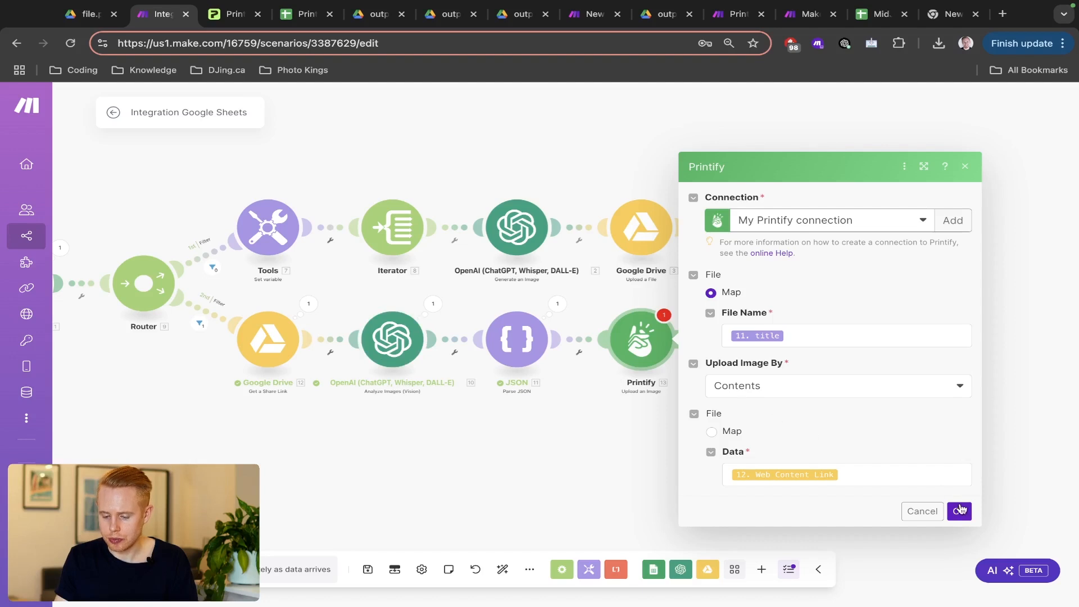
{"action": "left_click", "coordinate": [960, 510]}
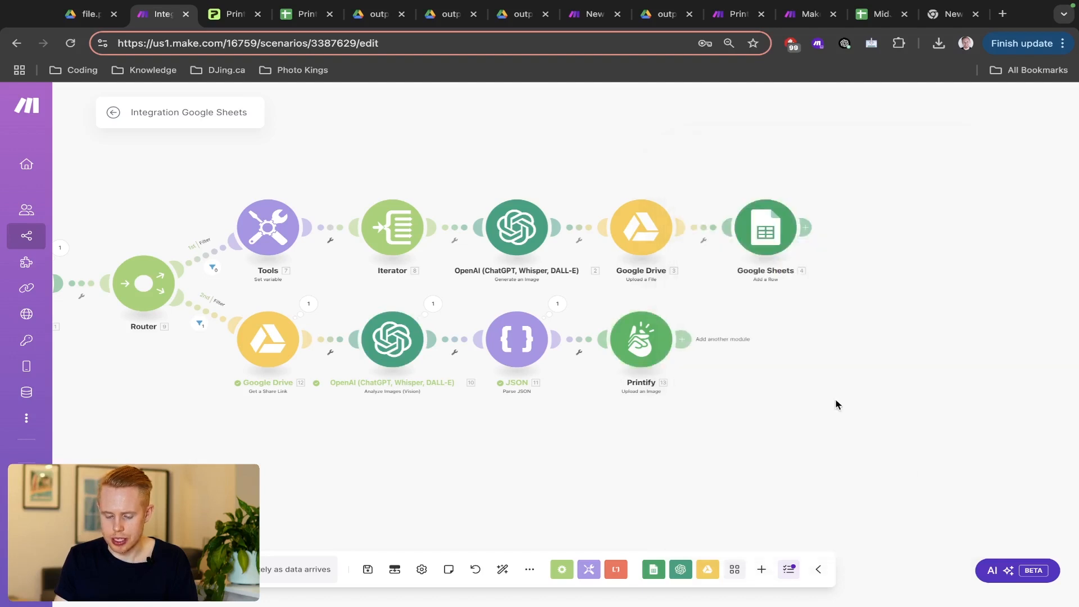
- Check the Printify store shows only the Vibrant Fox Illustration T-Shirt, then add a module after the upload
{"action": "left_click_drag", "start_coordinate": [836, 404], "coordinate": [679, 399]}
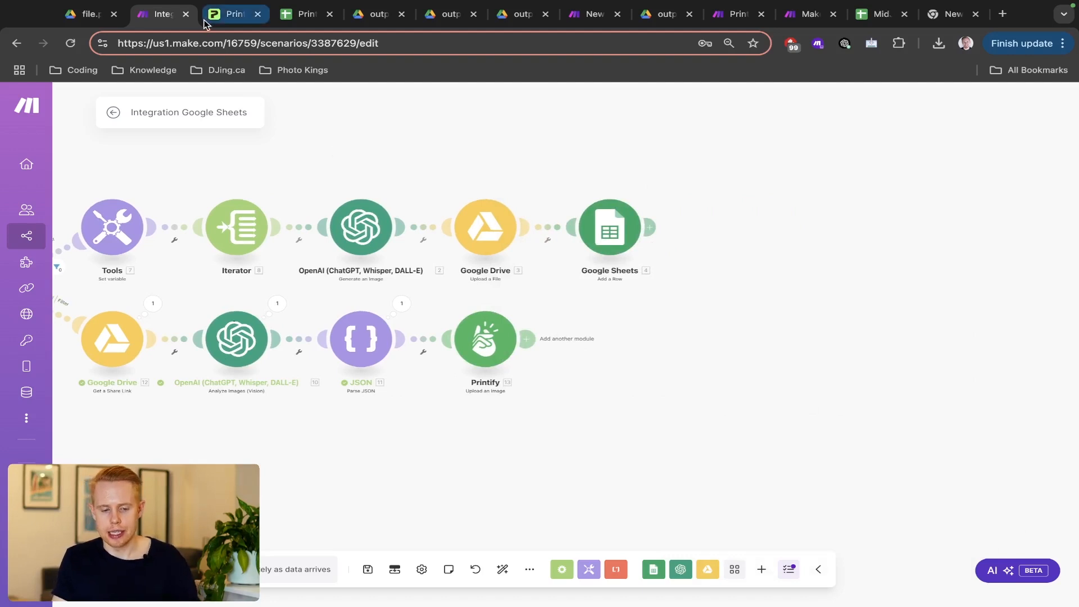
{"action": "left_click", "coordinate": [228, 14]}
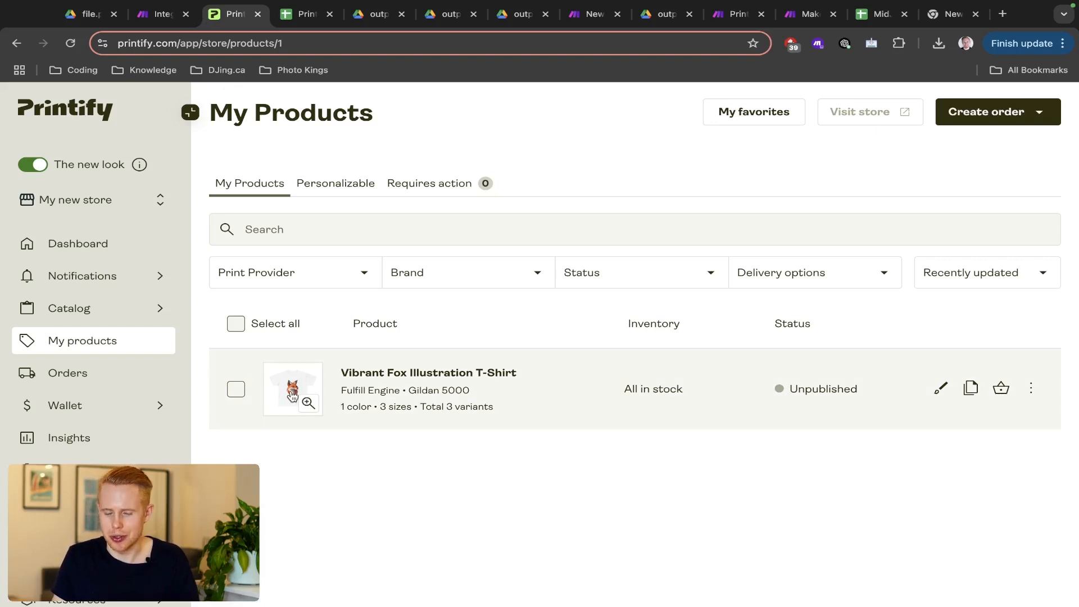
{"action": "key", "text": "ctrl+shift+Tab"}
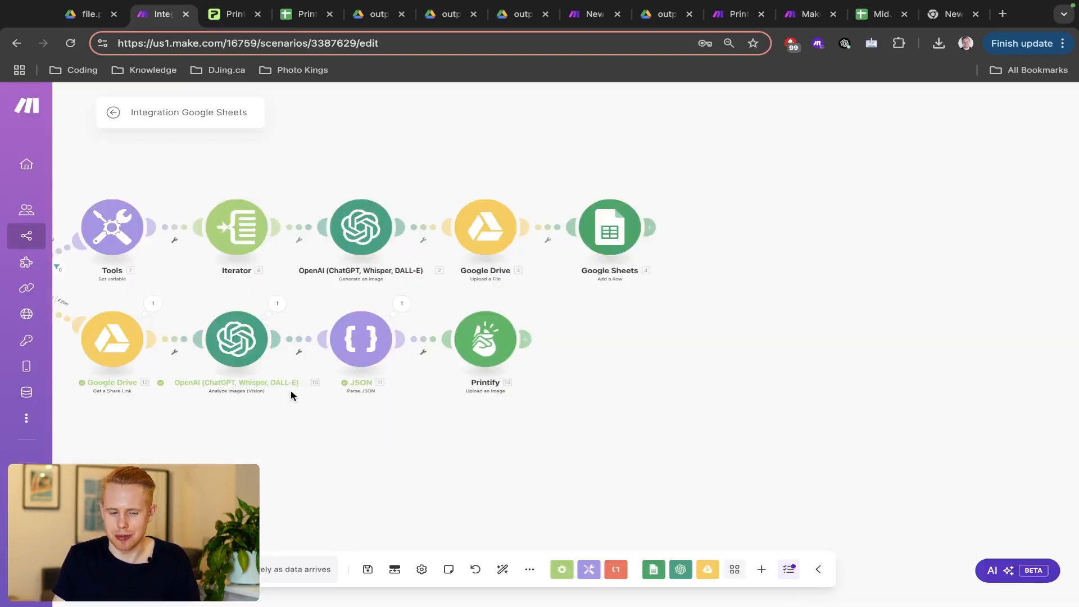
{"action": "left_click", "coordinate": [526, 339]}
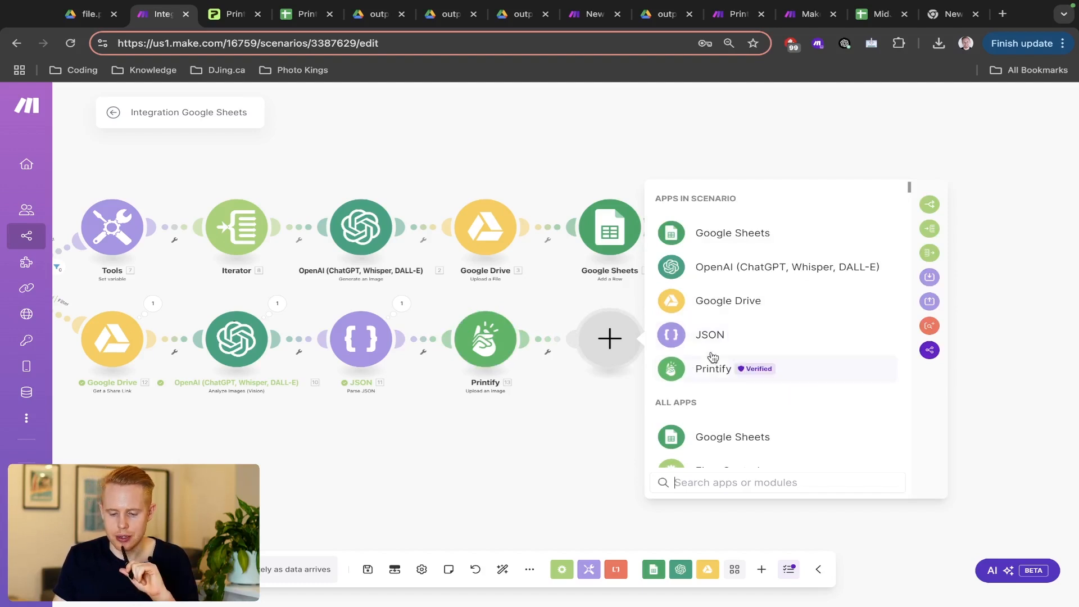
- Add a Printify List Blueprint Variants module, found by searching 'varia'
{"action": "left_click", "coordinate": [701, 371]}
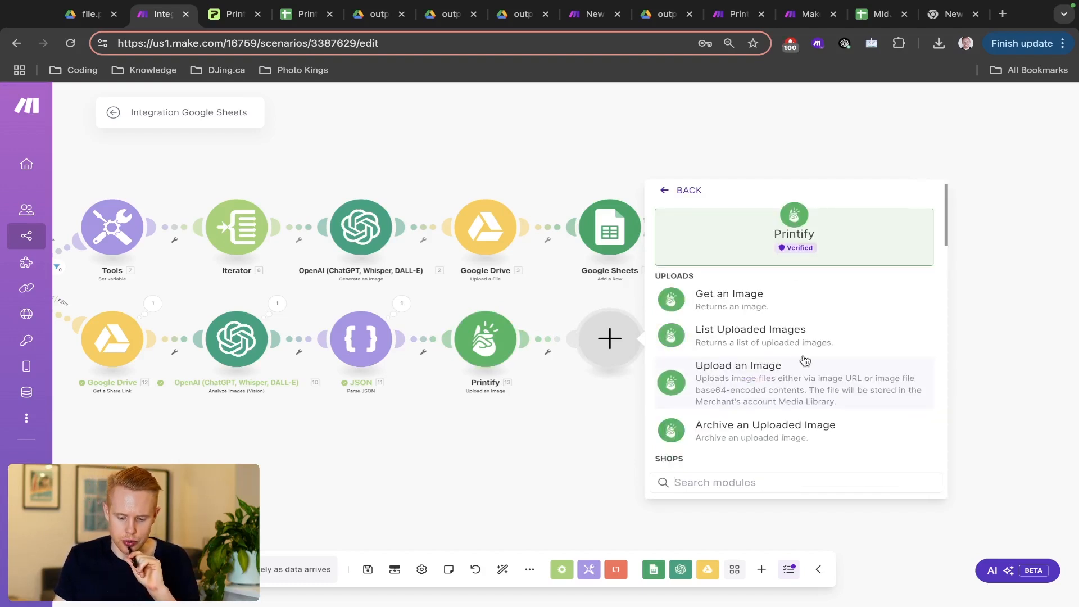
{"action": "scroll", "coordinate": [804, 361], "scroll_direction": "down", "scroll_amount": 5}
{"action": "scroll", "coordinate": [804, 361], "scroll_direction": "down", "scroll_amount": 1}
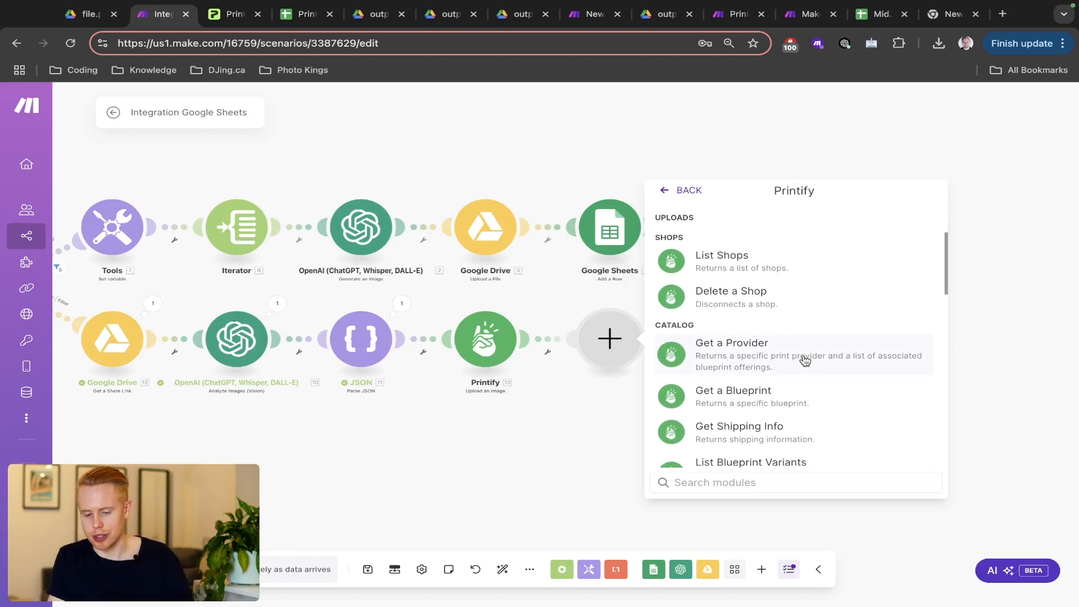
{"action": "type", "text": "variants"}
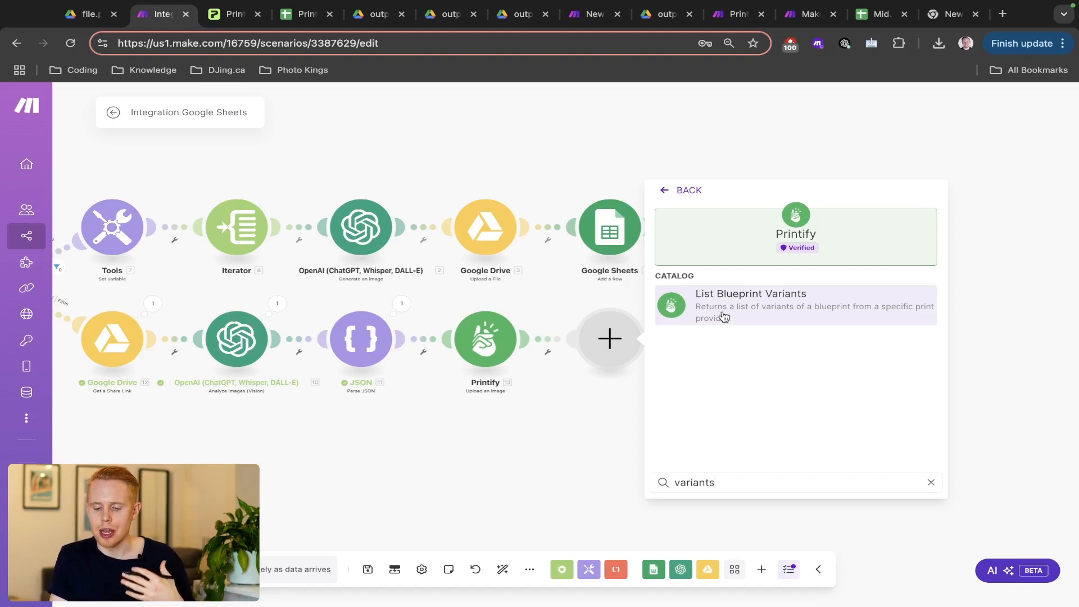
{"action": "left_click", "coordinate": [724, 313]}
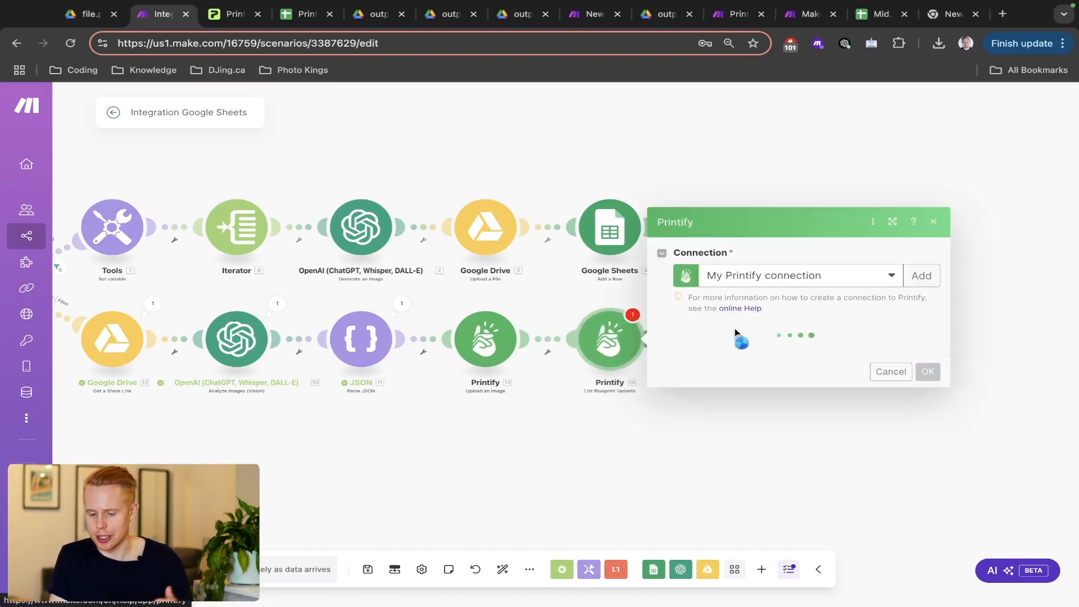
- Set blueprint Unisex Heavy Cotton Tee | Gildan, provider Fulfill Engine, clear the Limit of 10, and save
{"action": "left_click", "coordinate": [735, 359]}
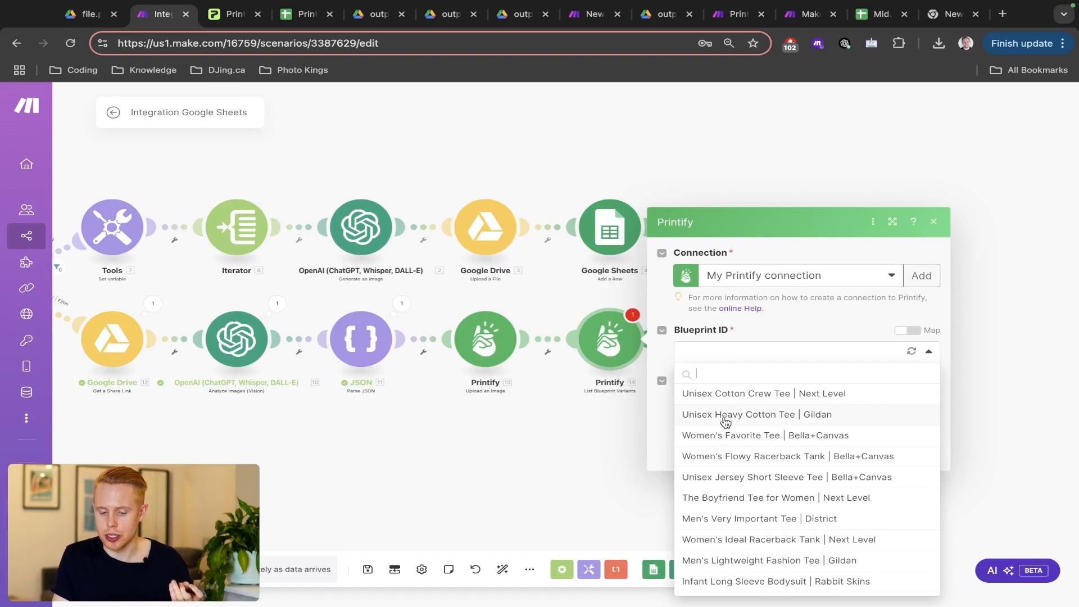
{"action": "left_click", "coordinate": [790, 416]}
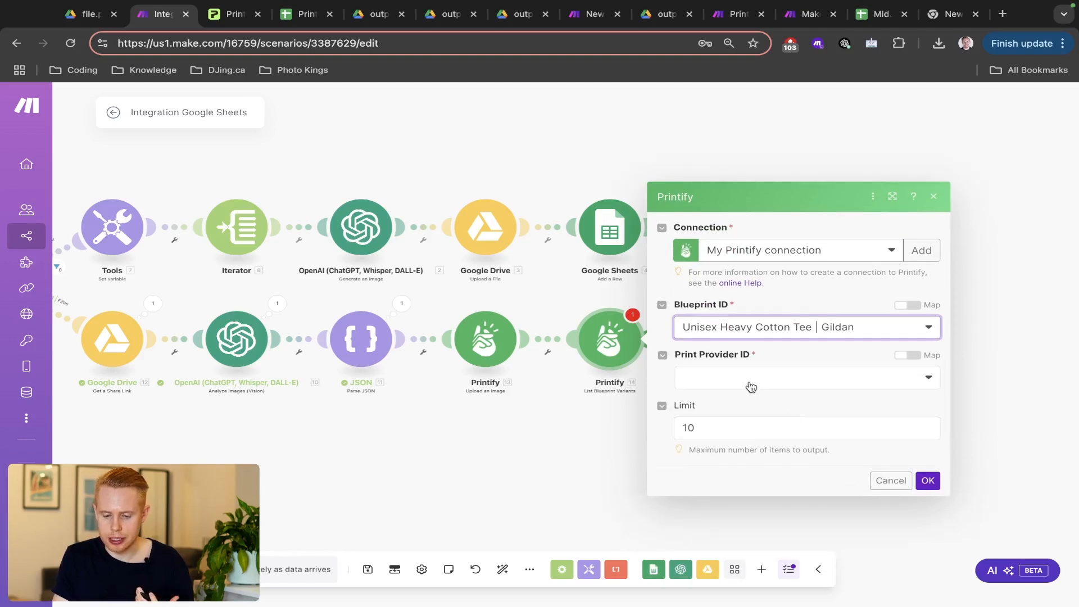
{"action": "left_click", "coordinate": [751, 387]}
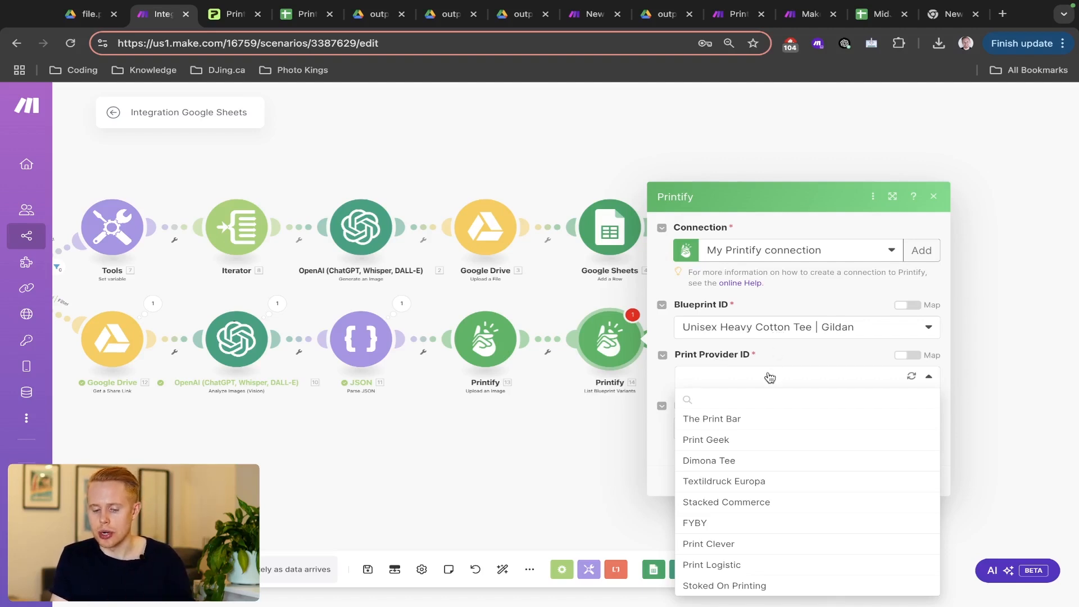
{"action": "scroll", "coordinate": [761, 449], "scroll_direction": "down", "scroll_amount": 5}
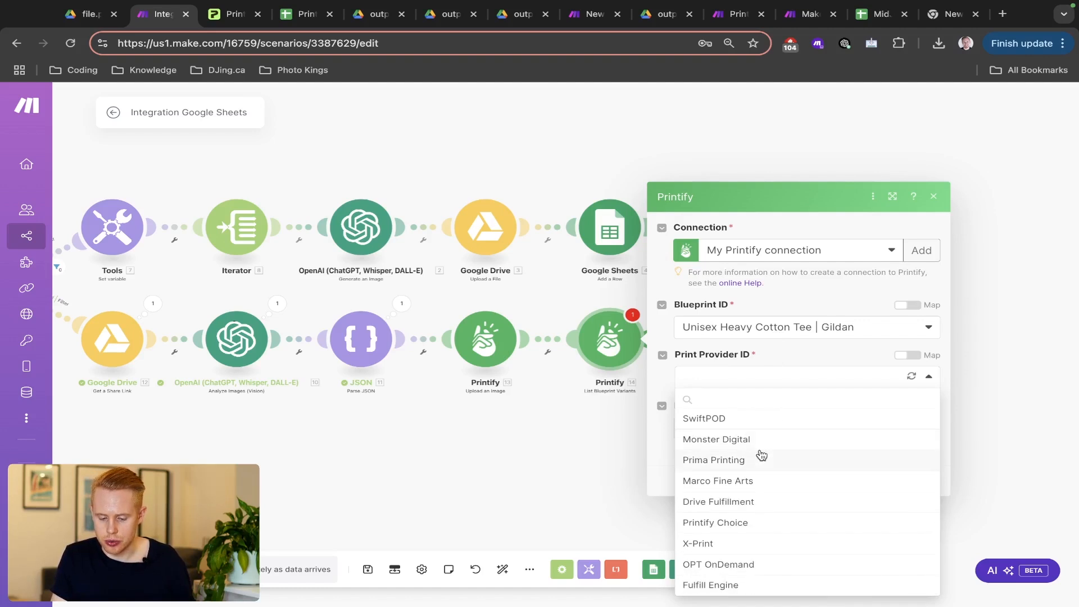
{"action": "left_click", "coordinate": [726, 584]}
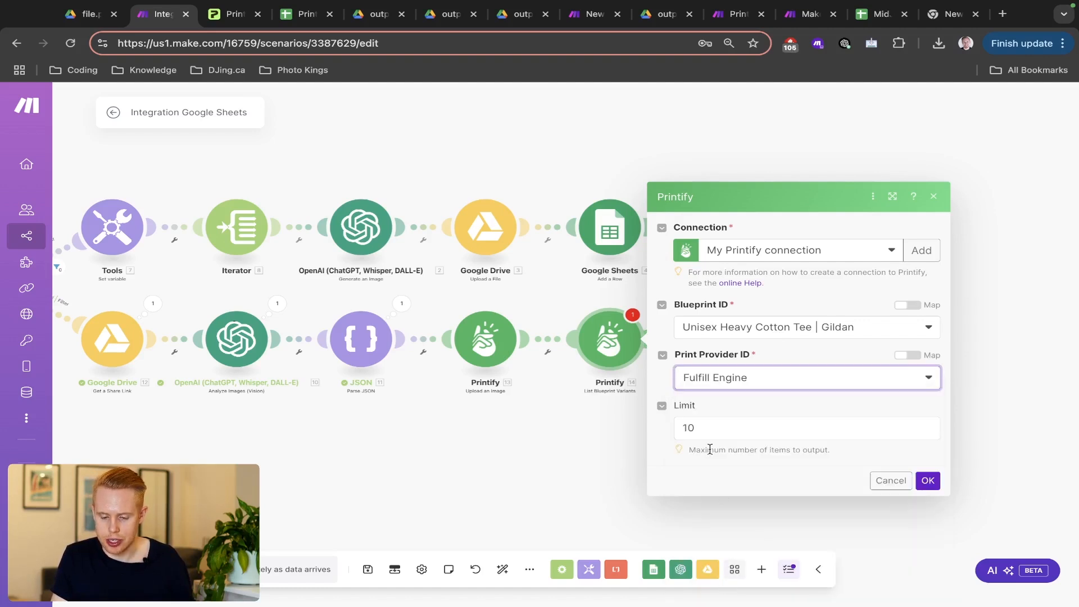
{"action": "left_click", "coordinate": [708, 429]}
{"action": "key", "text": "BackSpace"}
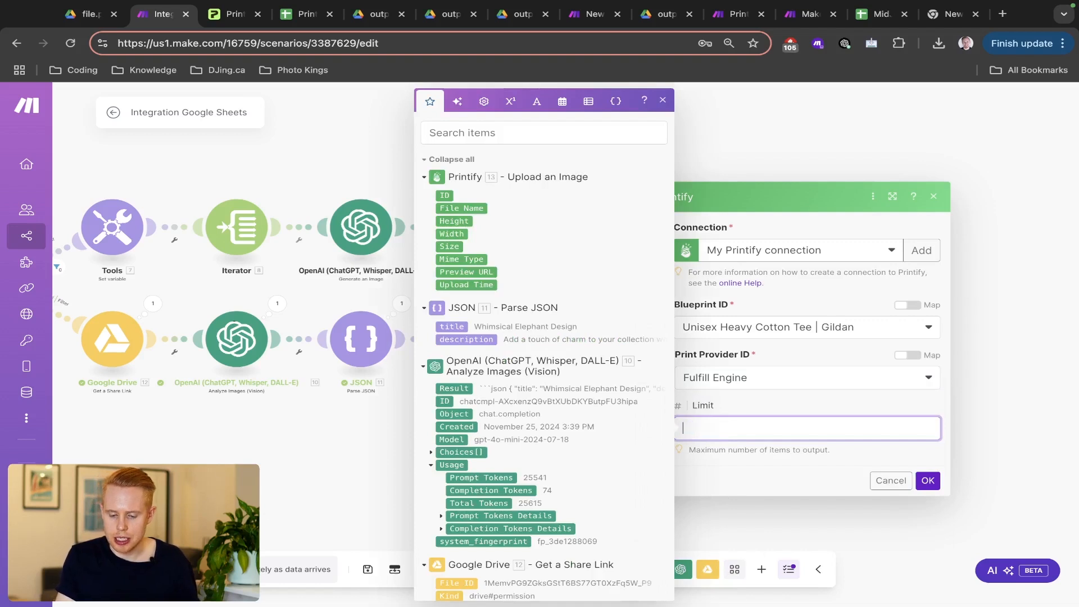
{"action": "left_click", "coordinate": [760, 458]}
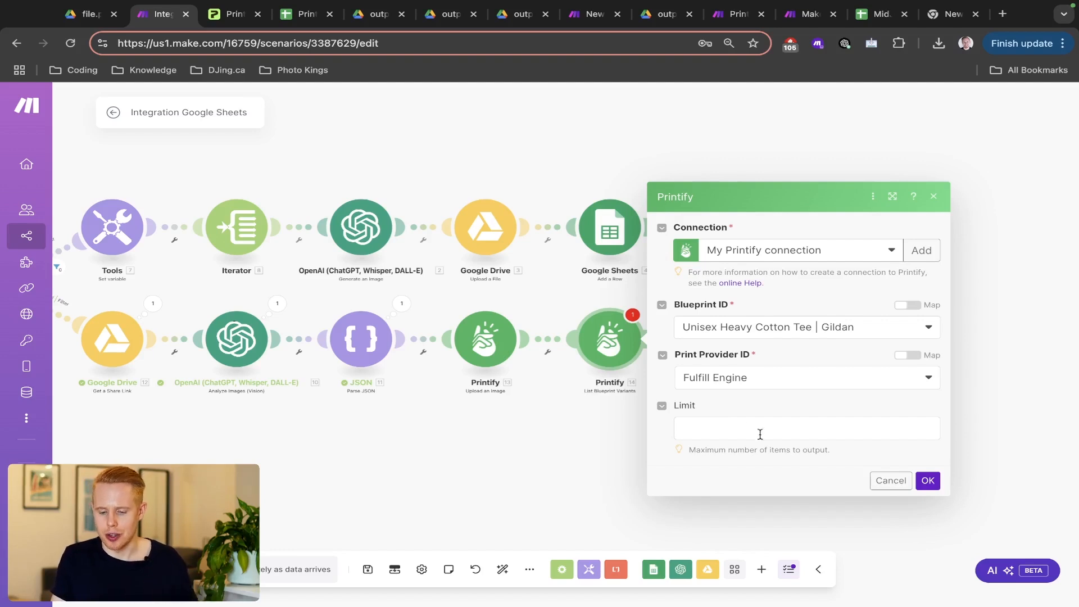
{"action": "left_click", "coordinate": [928, 480]}
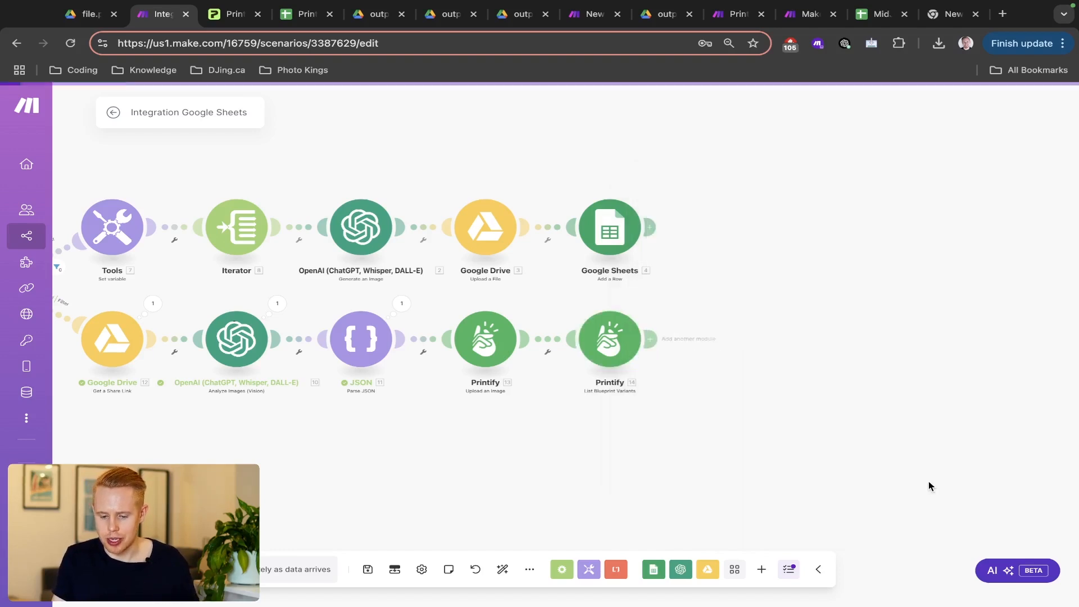
- Add a Printify Create a Product module after the variants step
{"action": "left_click", "coordinate": [655, 340]}
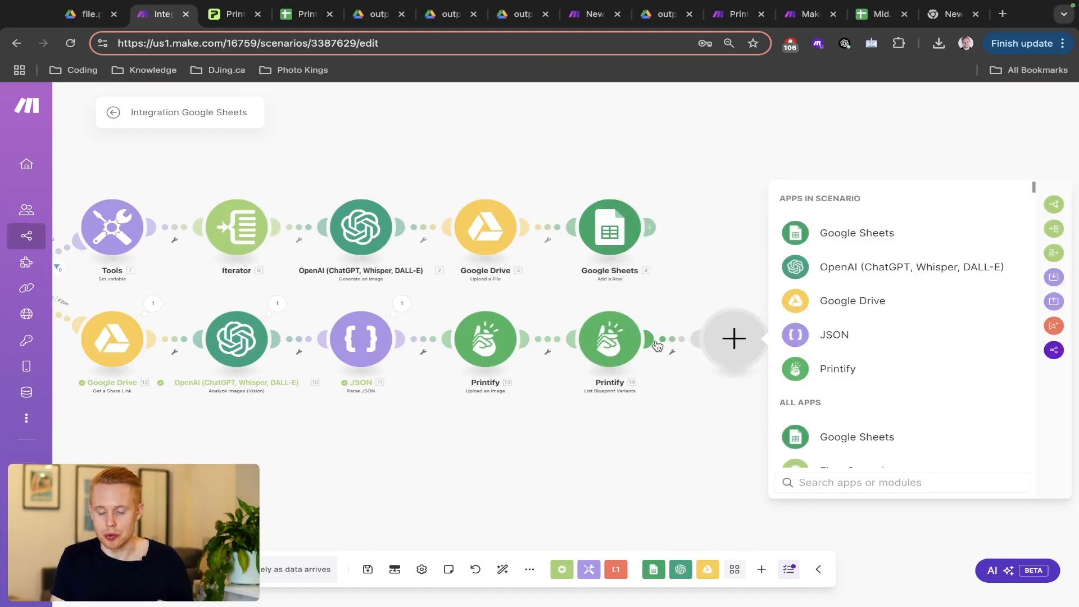
{"action": "left_click", "coordinate": [825, 372]}
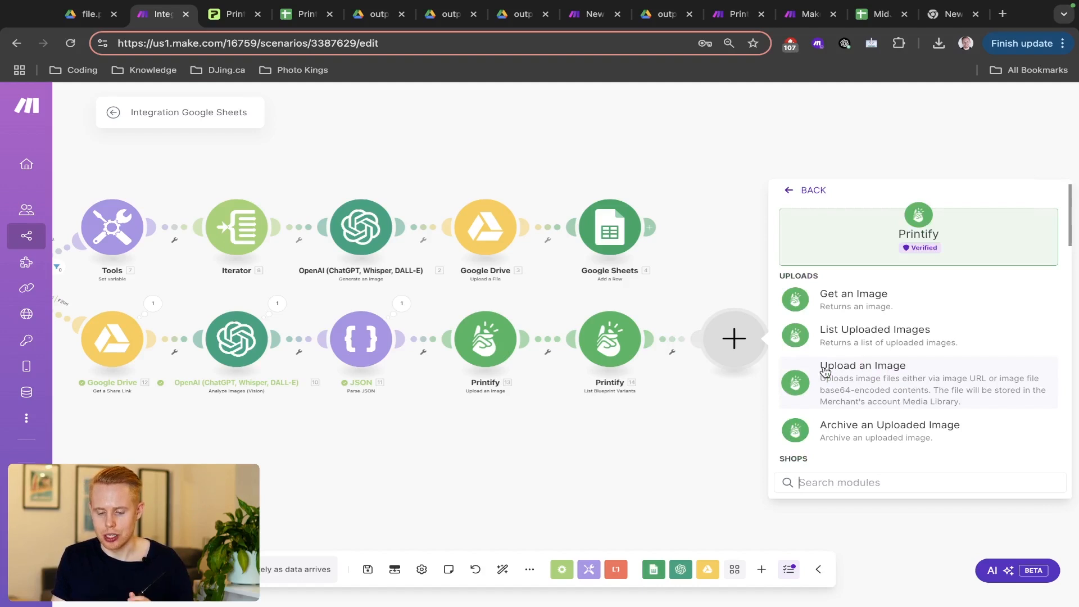
{"action": "type", "text": "create"}
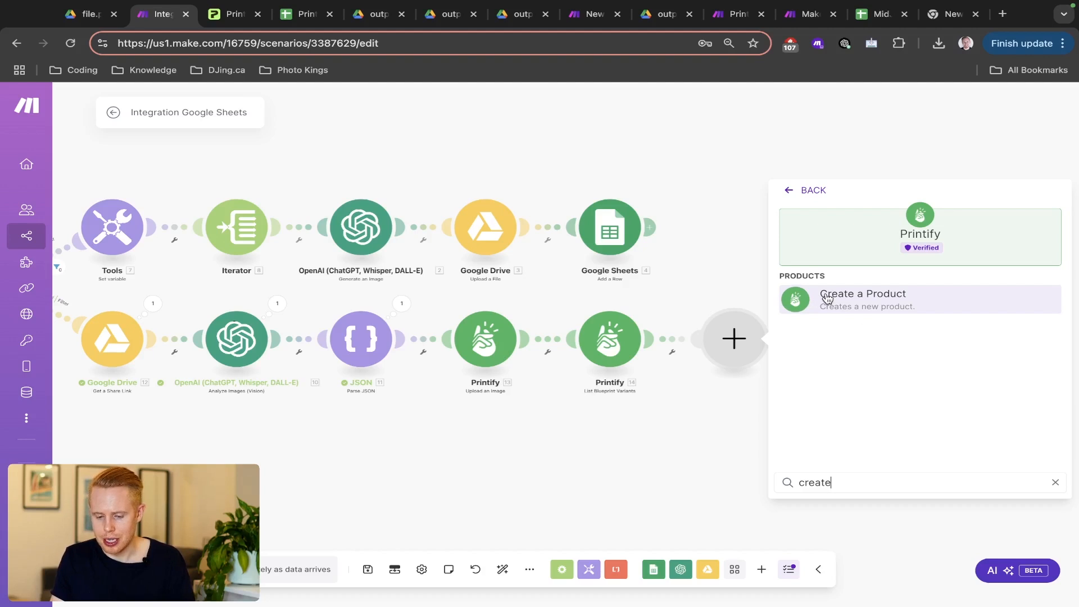
{"action": "left_click", "coordinate": [826, 297]}
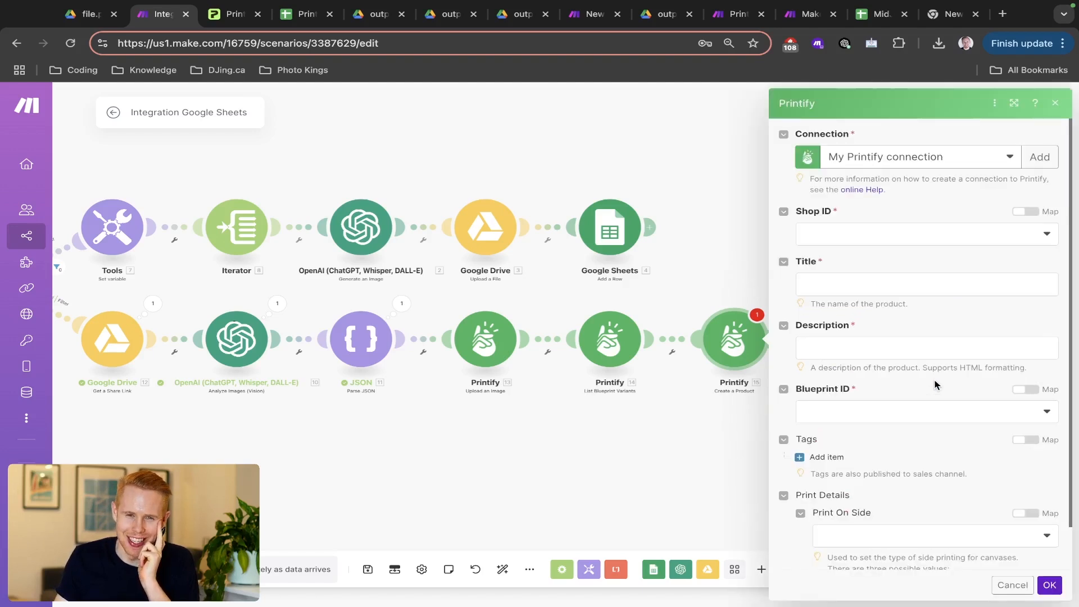
- Set Shop ID to My new store and map the JSON title and description into the product
{"action": "left_click", "coordinate": [908, 248]}
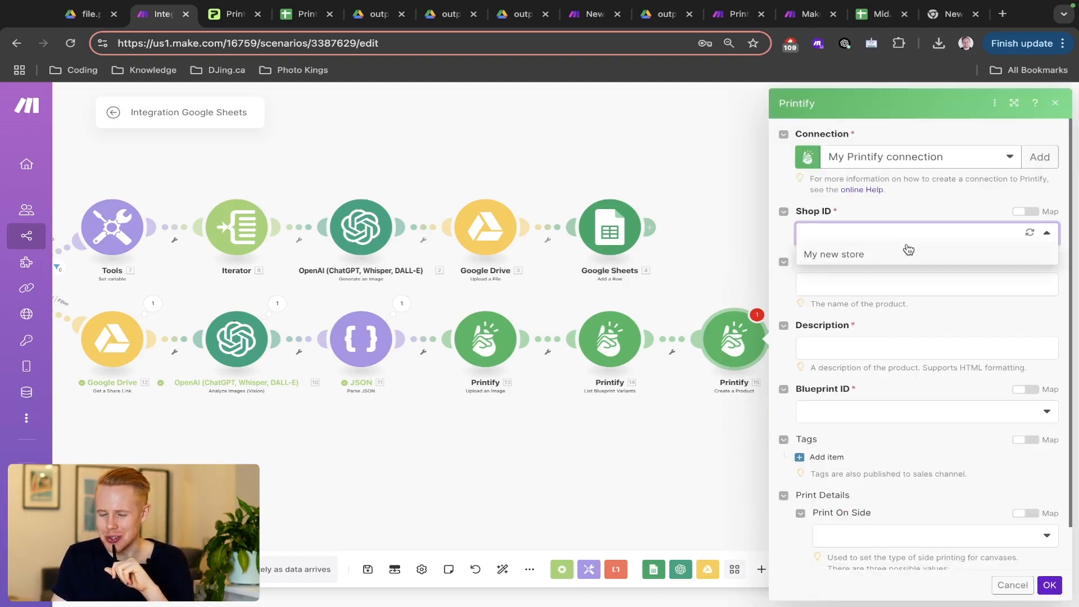
{"action": "left_click", "coordinate": [872, 263]}
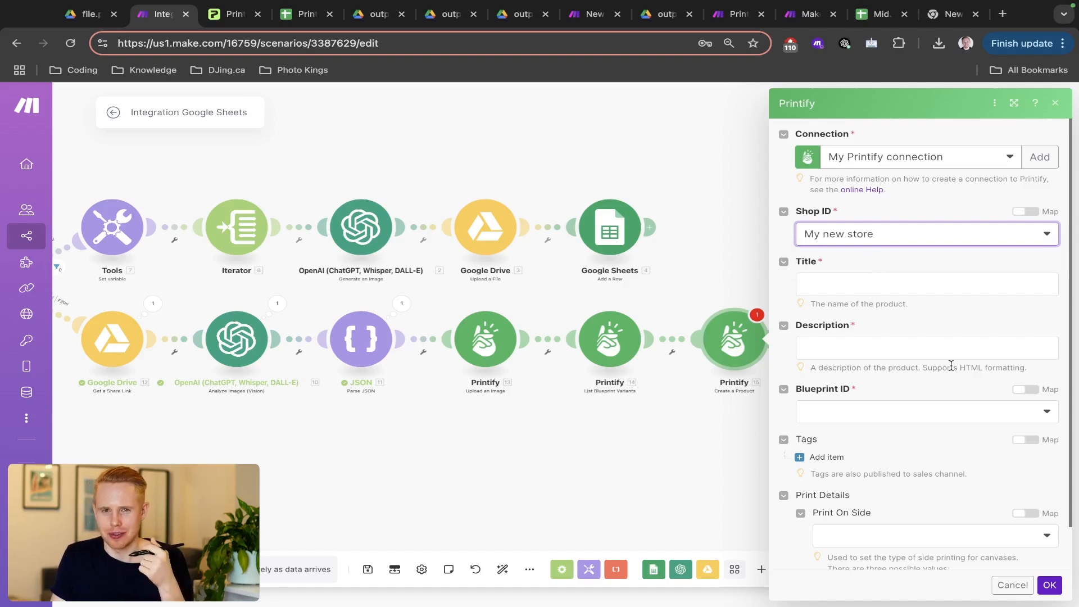
{"action": "left_click", "coordinate": [841, 282]}
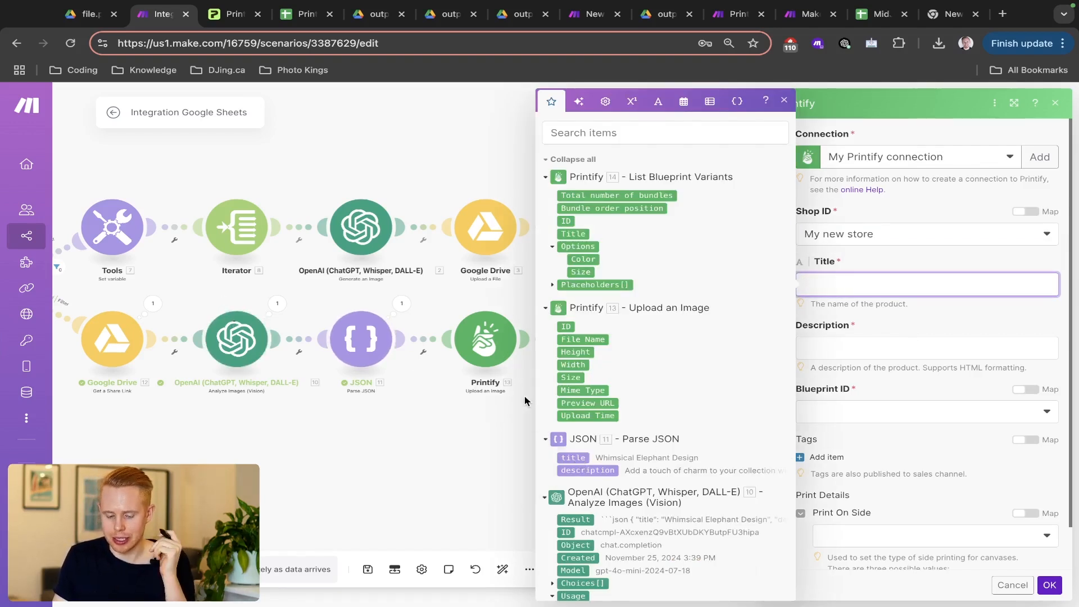
{"action": "left_click", "coordinate": [578, 460]}
{"action": "key", "text": "Tab"}
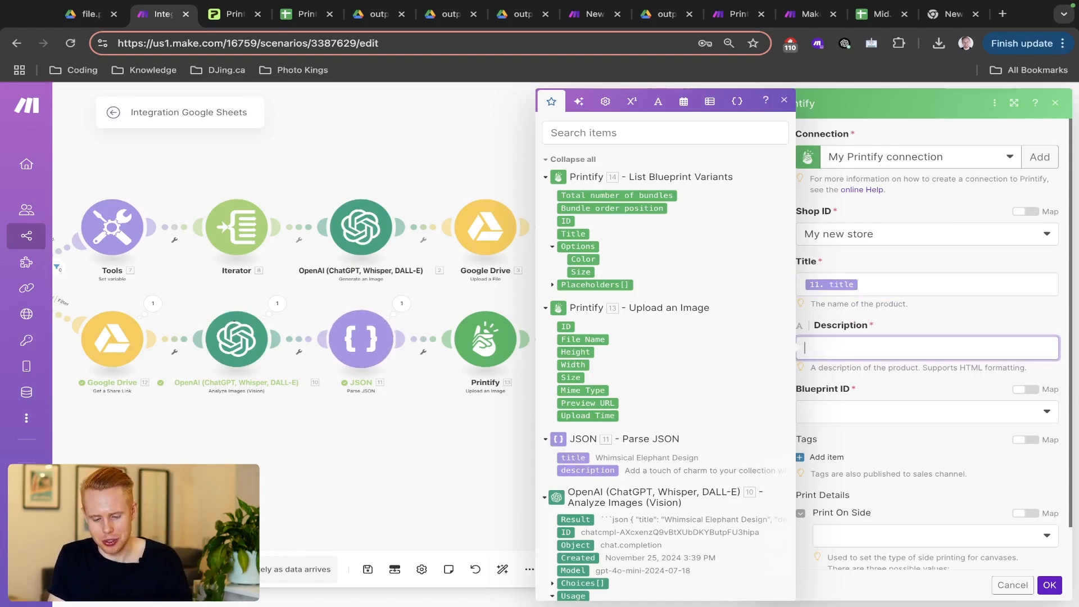
{"action": "left_click", "coordinate": [585, 475]}
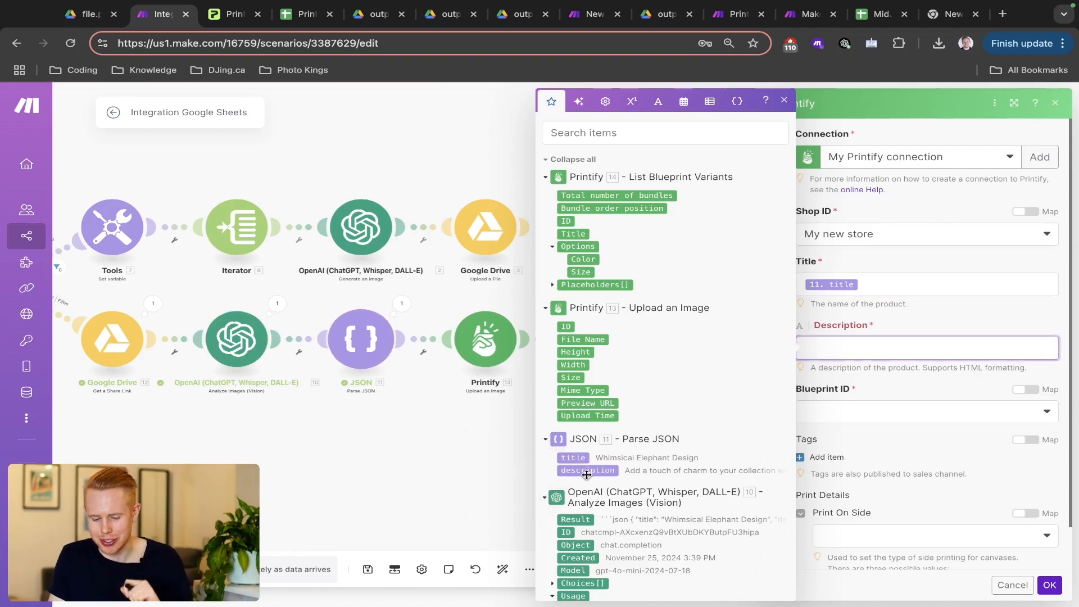
{"action": "left_click", "coordinate": [925, 412]}
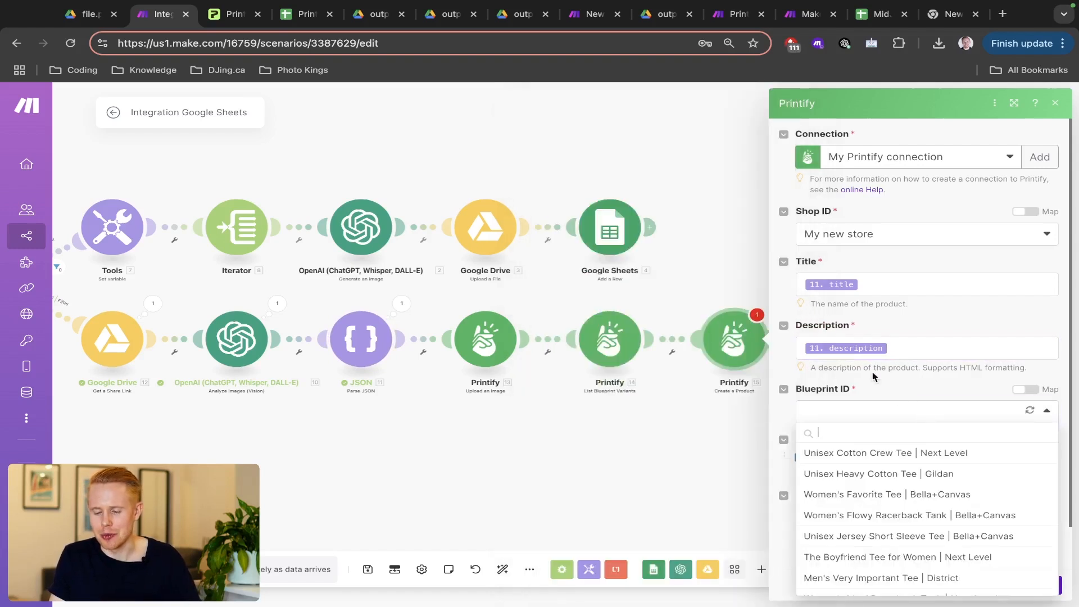
- Try the Blueprint ID field's list and mapped modes, leaving it set to choose from a list
{"action": "left_click", "coordinate": [924, 389]}
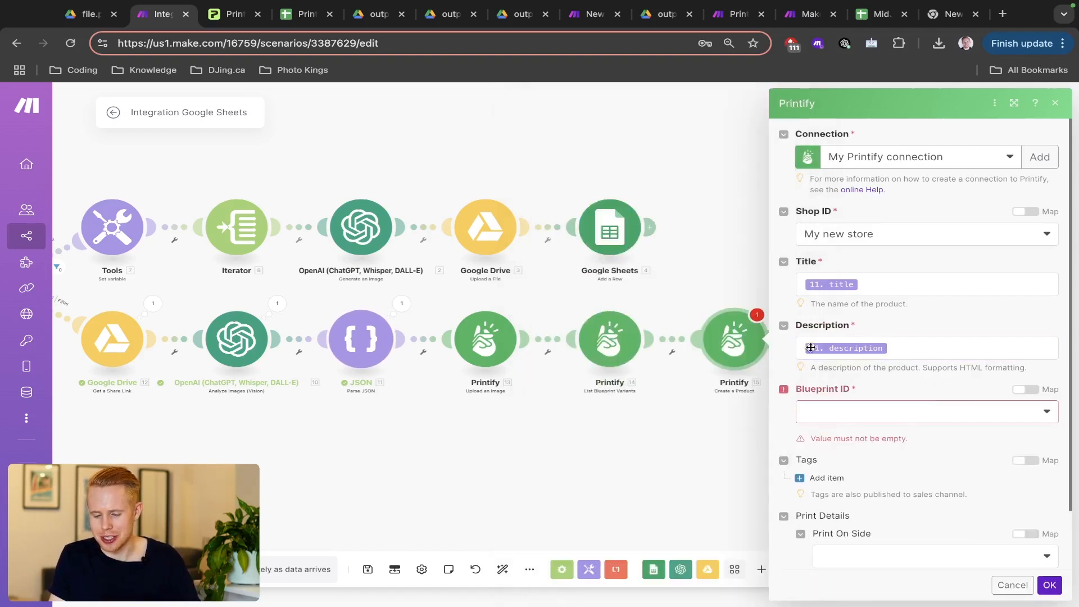
{"action": "left_click", "coordinate": [944, 420]}
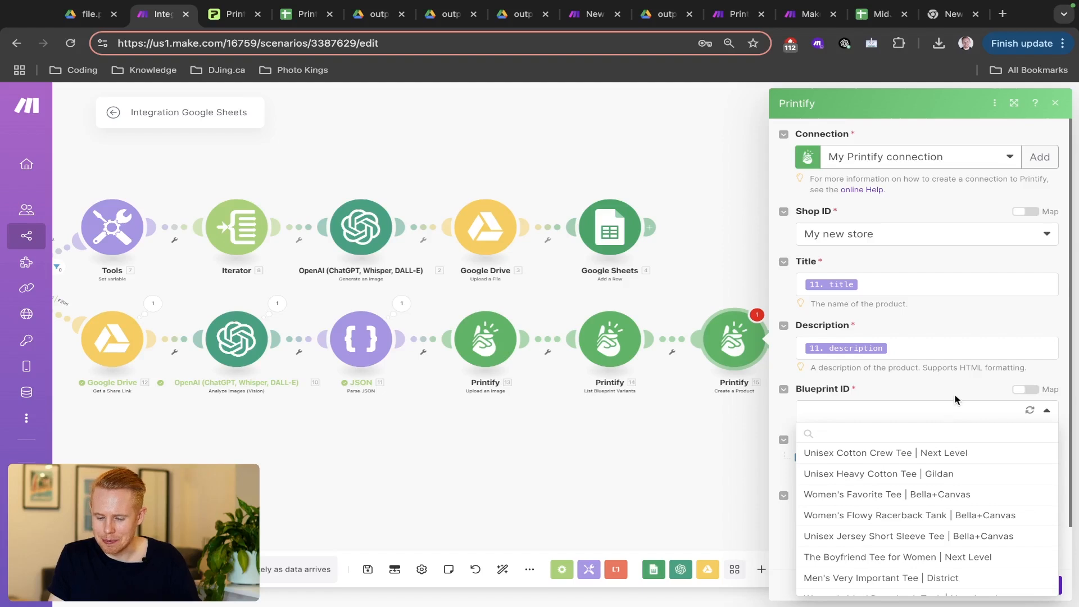
{"action": "left_click", "coordinate": [954, 398]}
{"action": "scroll", "coordinate": [955, 399], "scroll_direction": "down", "scroll_amount": 2}
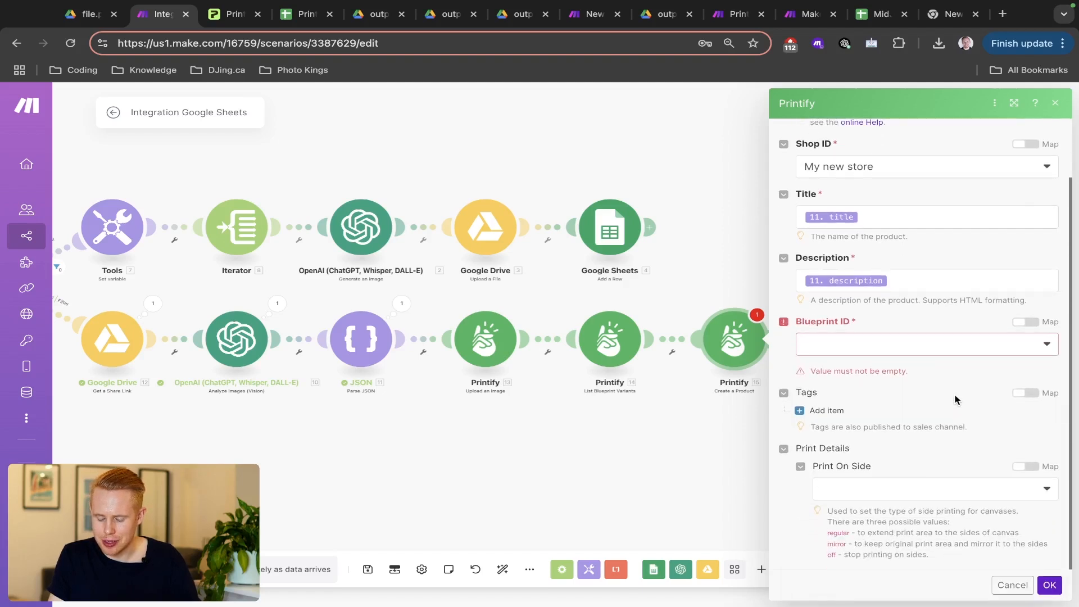
{"action": "scroll", "coordinate": [1030, 329], "scroll_direction": "up", "scroll_amount": 1}
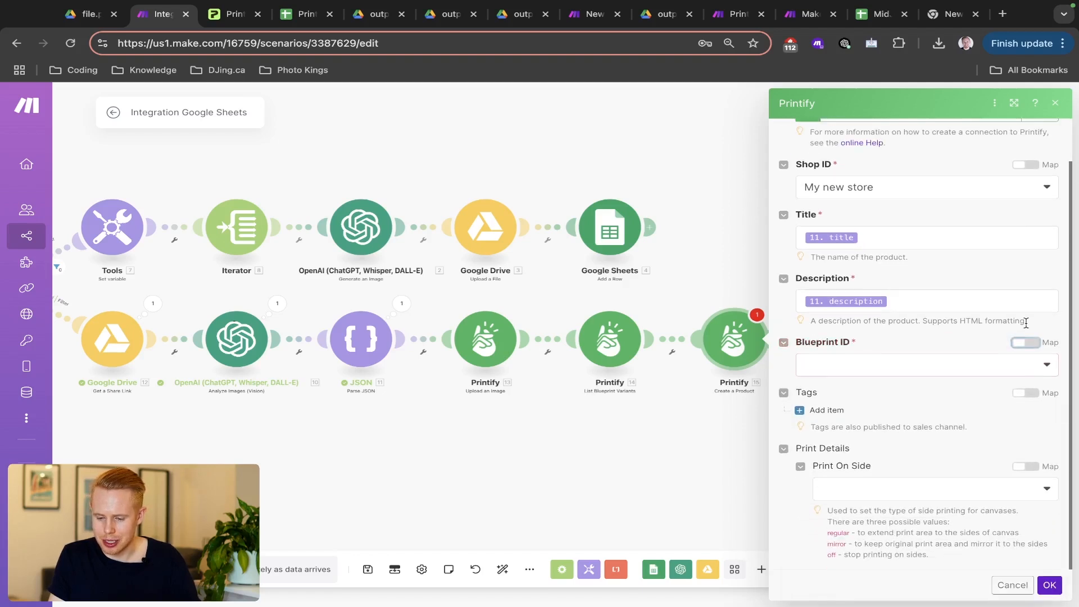
{"action": "left_click", "coordinate": [910, 363]}
{"action": "left_click", "coordinate": [1026, 342]}
{"action": "scroll", "coordinate": [922, 362], "scroll_direction": "down", "scroll_amount": 2}
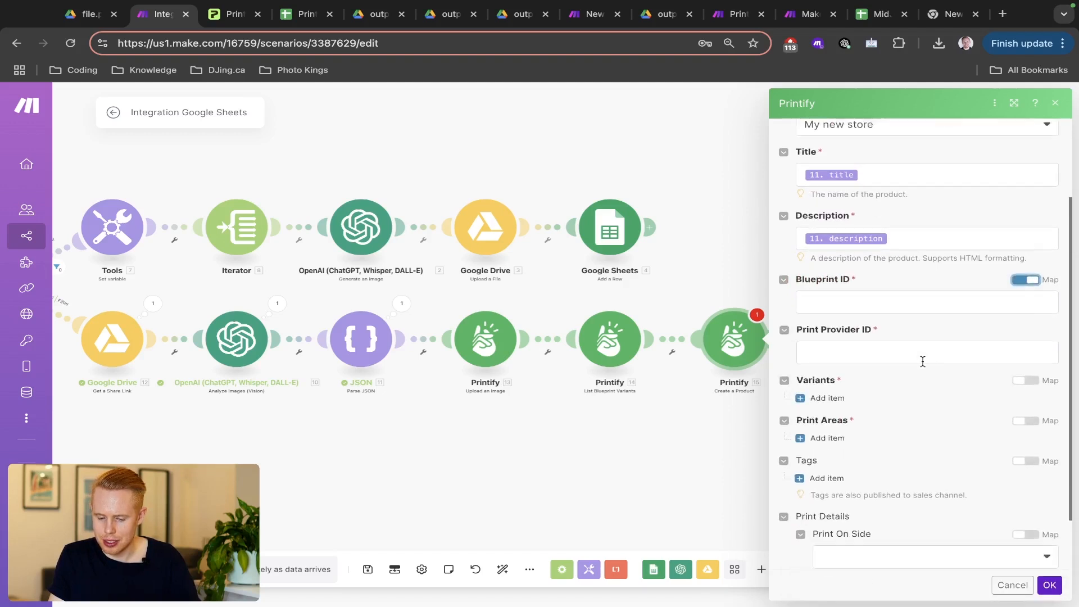
{"action": "left_click", "coordinate": [1027, 260]}
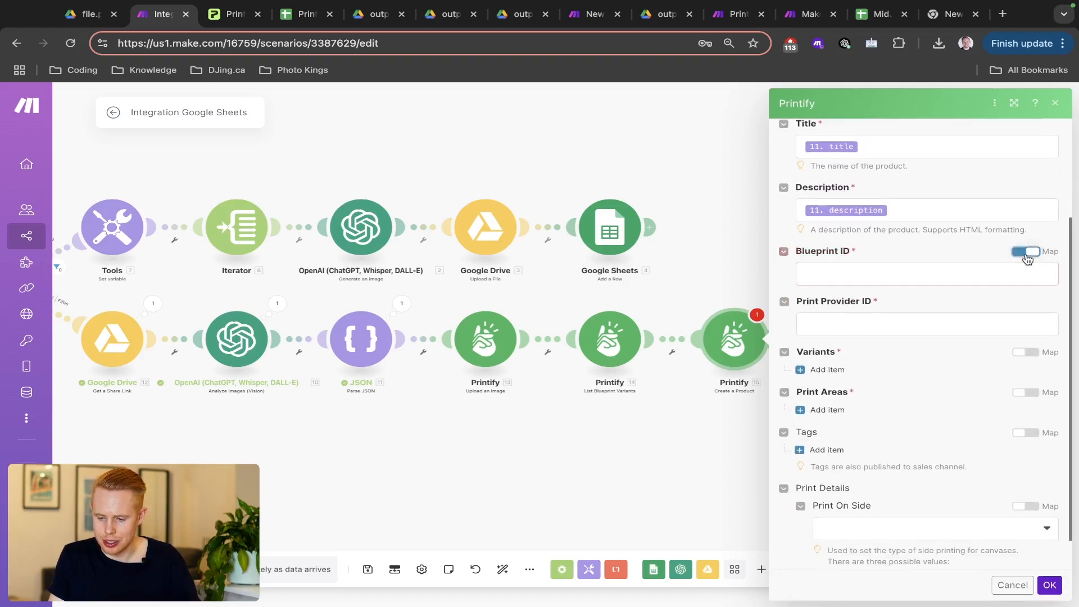
{"action": "left_click", "coordinate": [1025, 252]}
- Choose blueprint Unisex Heavy Cotton Tee | Gildan and print provider Fulfill Engine
{"action": "left_click", "coordinate": [896, 374]}
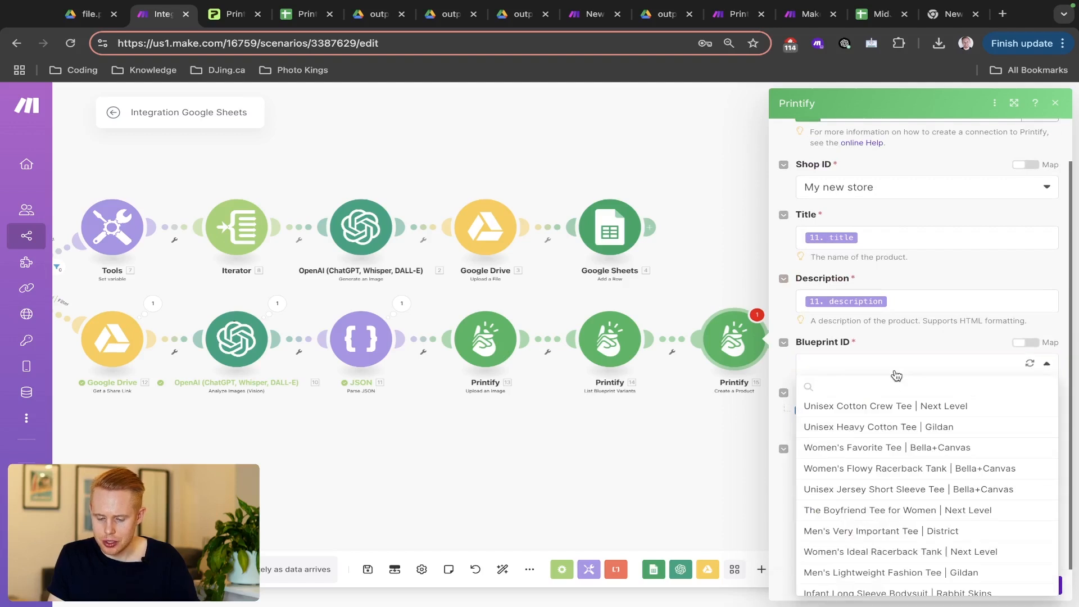
{"action": "left_click", "coordinate": [885, 430]}
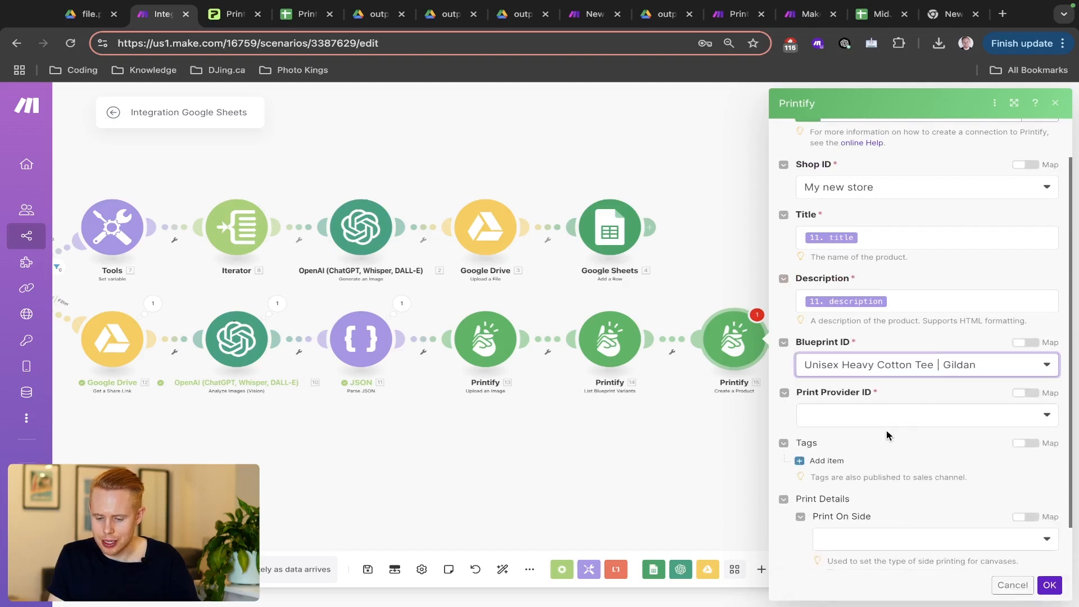
{"action": "left_click", "coordinate": [919, 418]}
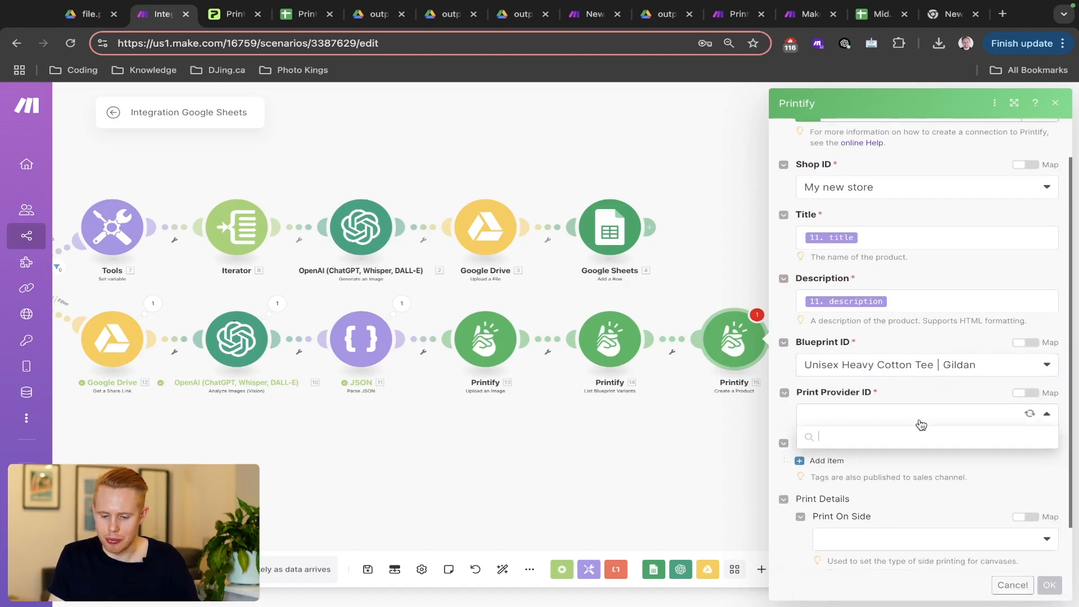
{"action": "scroll", "coordinate": [929, 523], "scroll_direction": "down", "scroll_amount": 5}
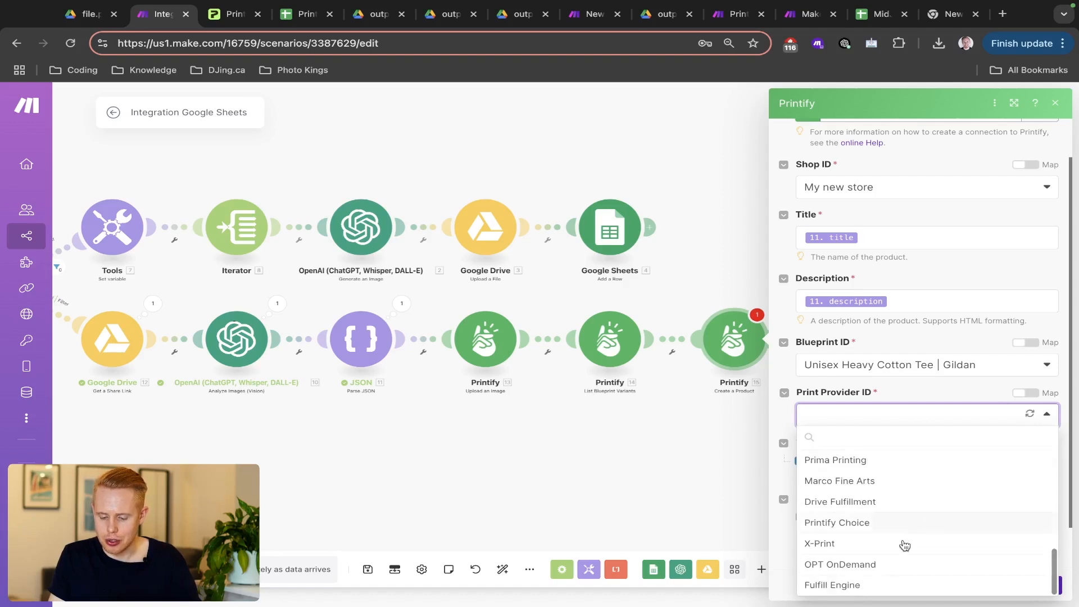
{"action": "left_click", "coordinate": [843, 587]}
{"action": "scroll", "coordinate": [843, 584], "scroll_direction": "down", "scroll_amount": 3}
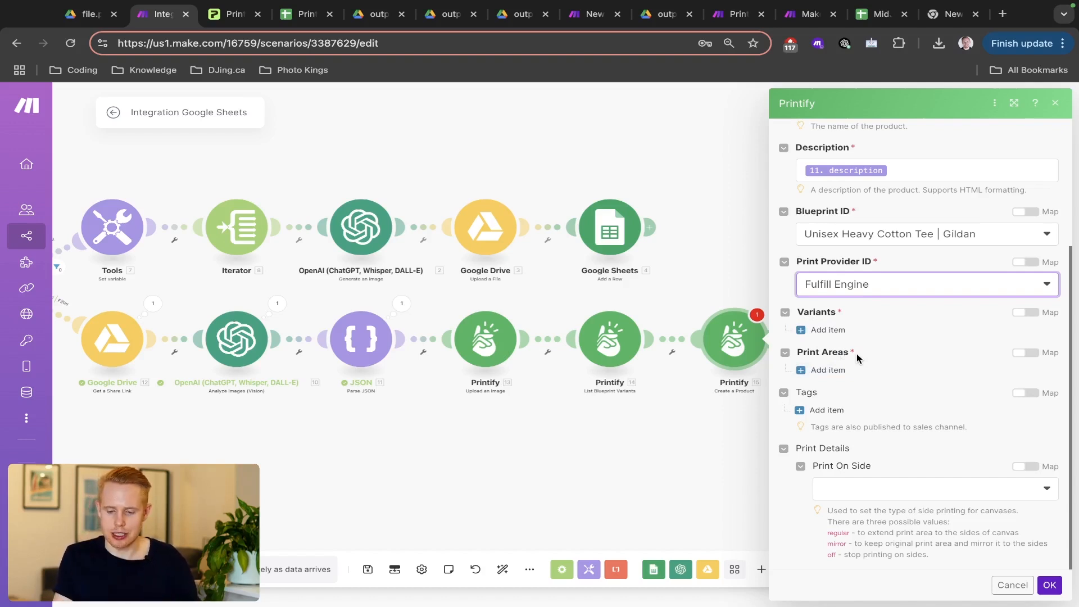
- Add one variant with Variant ID mapped to 14. ID and a price of 1000
{"action": "left_click", "coordinate": [818, 334]}
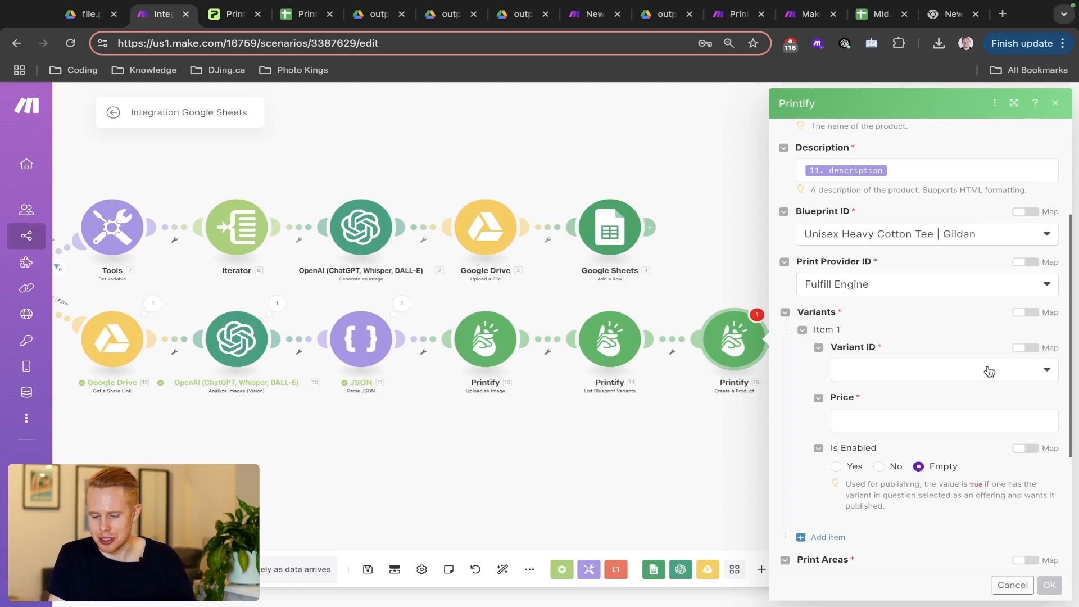
{"action": "left_click", "coordinate": [1015, 372]}
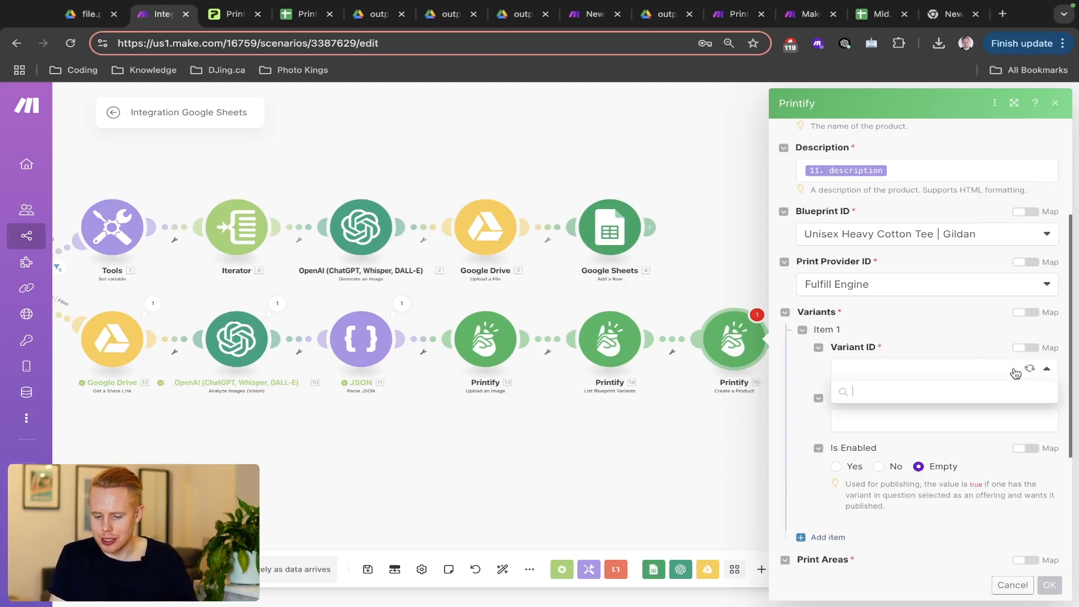
{"action": "left_click", "coordinate": [1030, 349]}
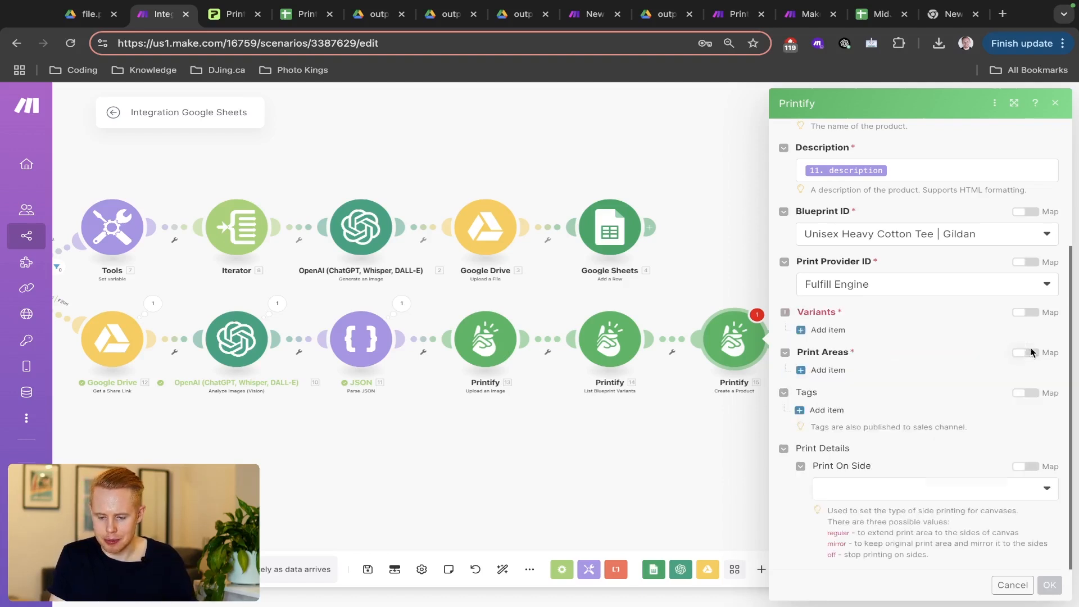
{"action": "left_click", "coordinate": [937, 370]}
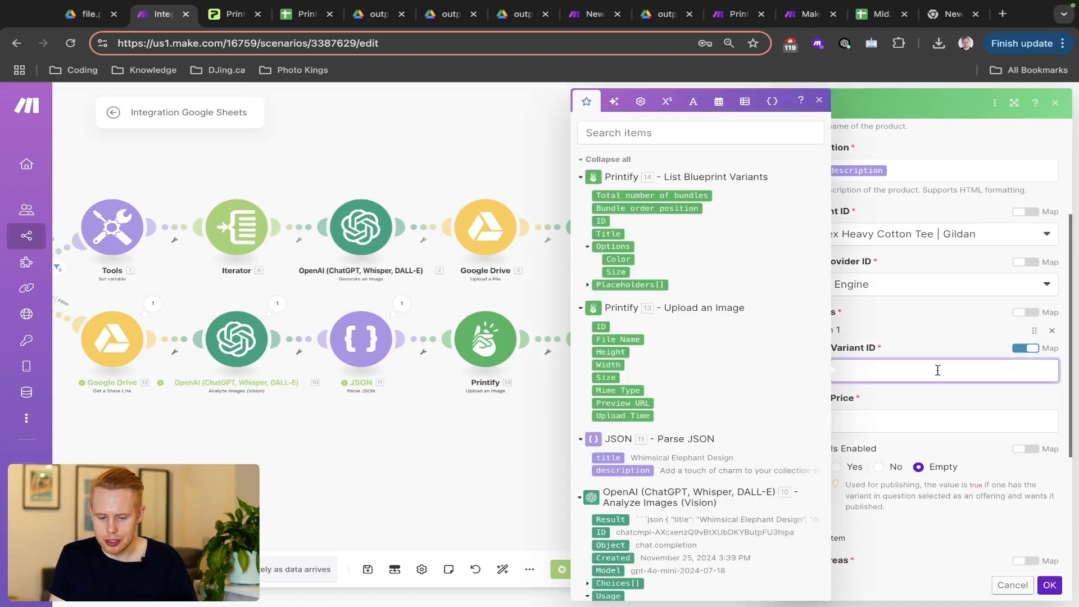
{"action": "left_click", "coordinate": [599, 220]}
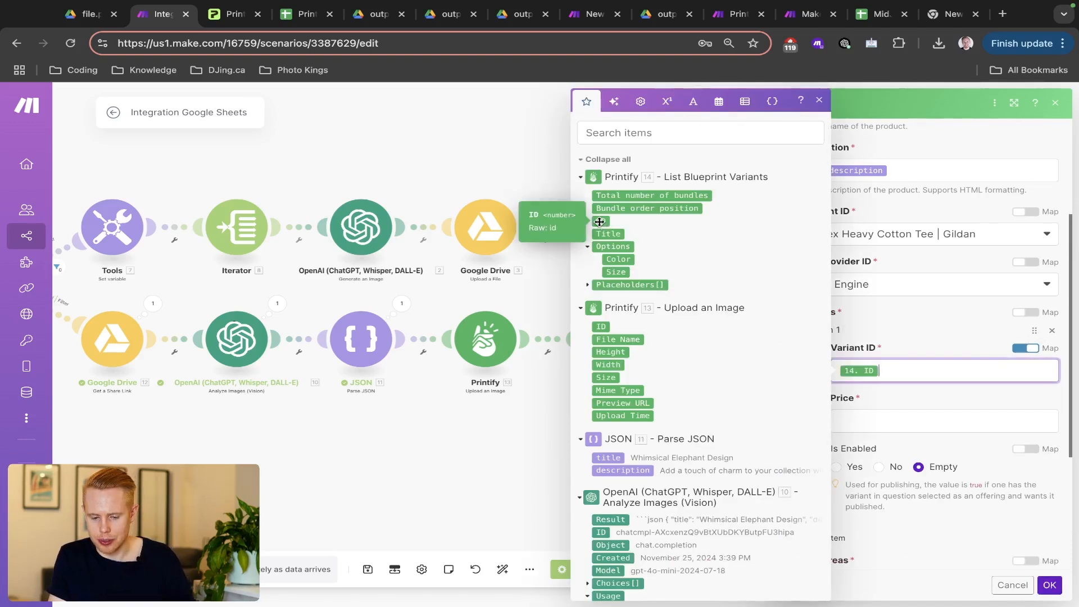
{"action": "left_click", "coordinate": [876, 416]}
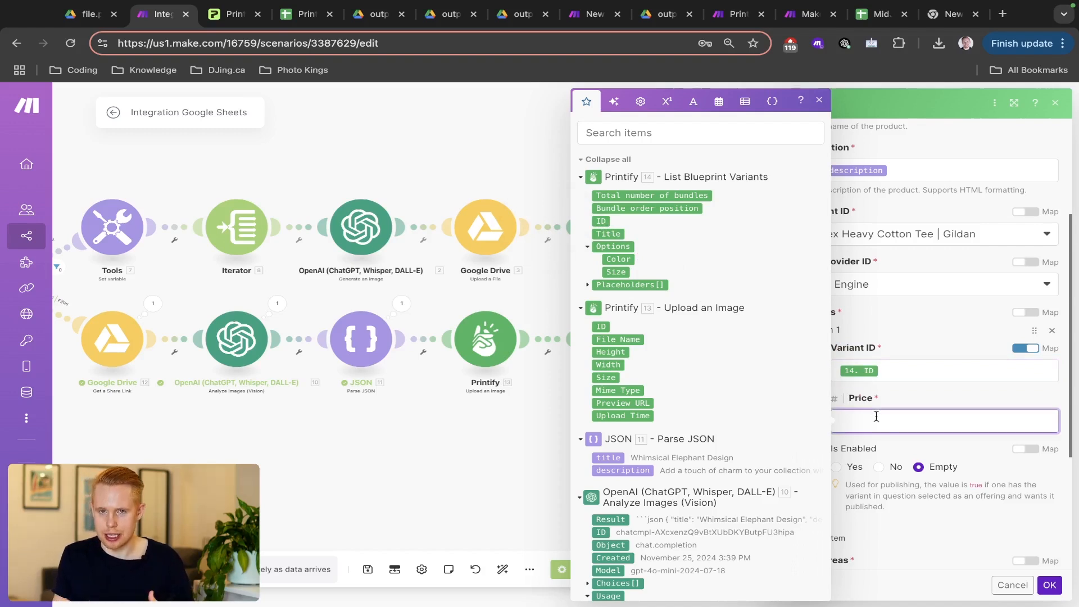
{"action": "type", "text": "1"}
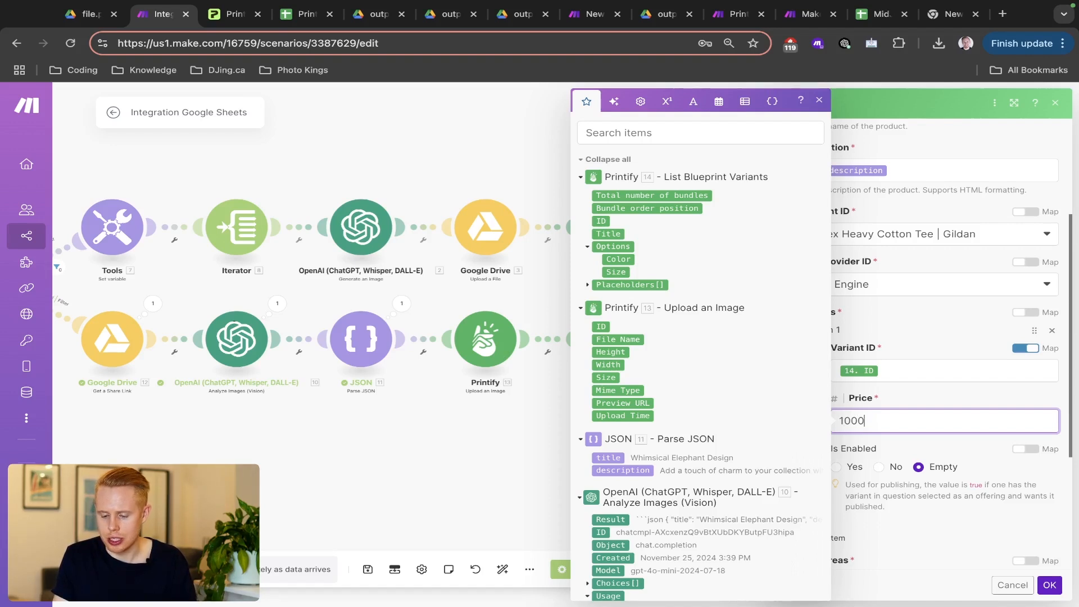
{"action": "type", "text": "000"}
{"action": "left_click", "coordinate": [975, 461]}
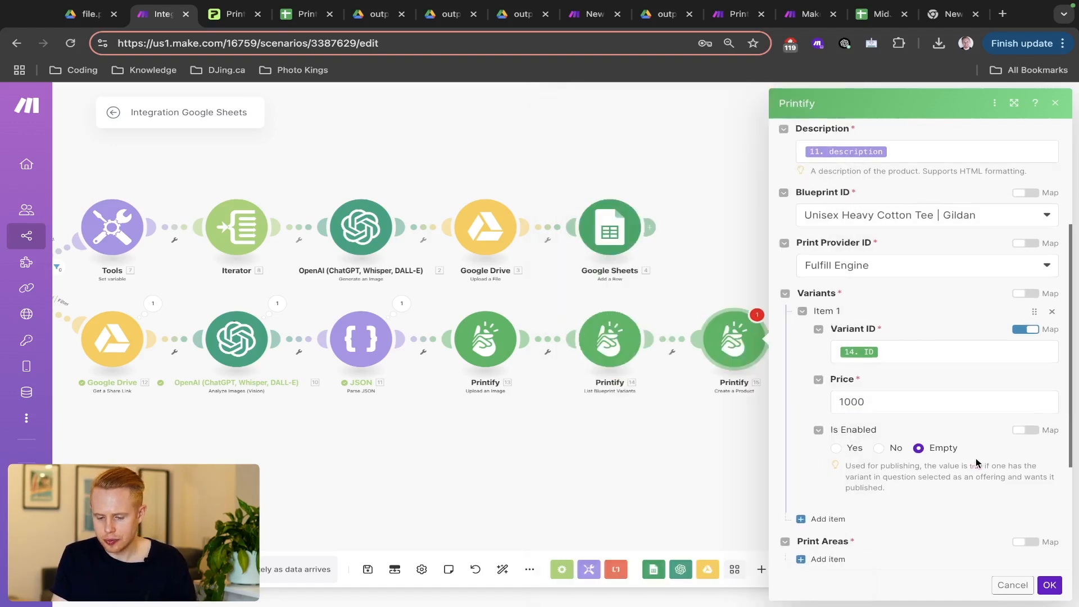
{"action": "scroll", "coordinate": [975, 461], "scroll_direction": "down", "scroll_amount": 2}
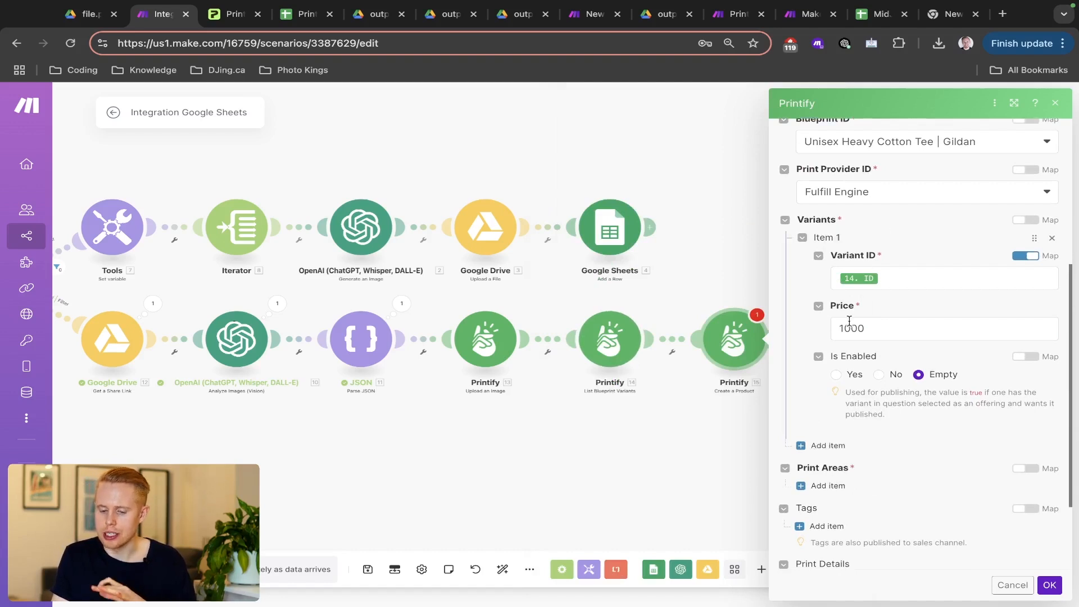
{"action": "scroll", "coordinate": [840, 393], "scroll_direction": "down", "scroll_amount": 1}
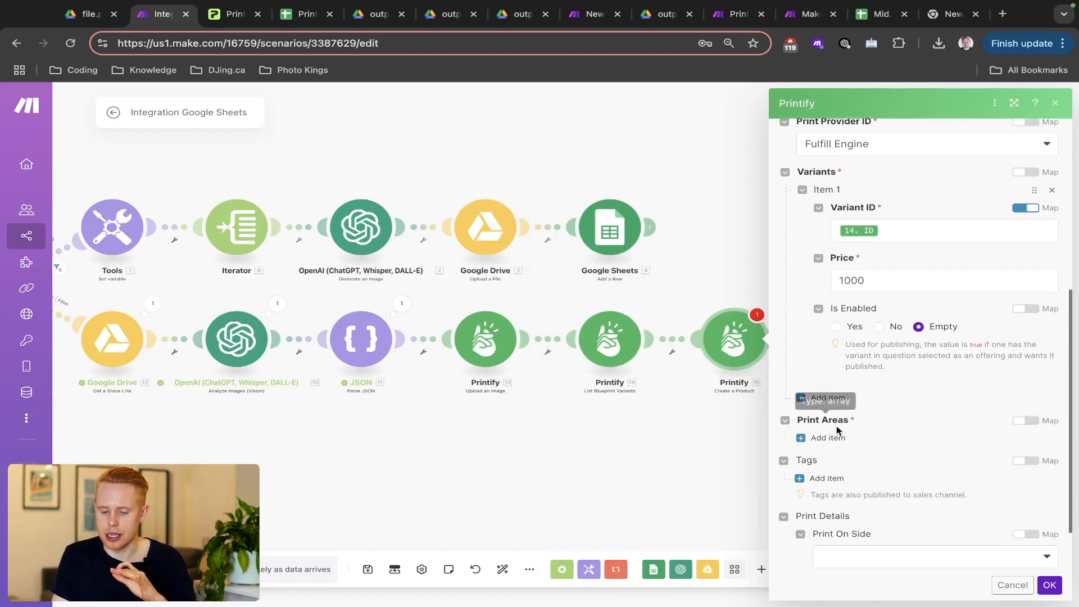
- Add a print area whose Variant IDs item is mapped to 14. ID from List Blueprint Variants
{"action": "left_click", "coordinate": [829, 438]}
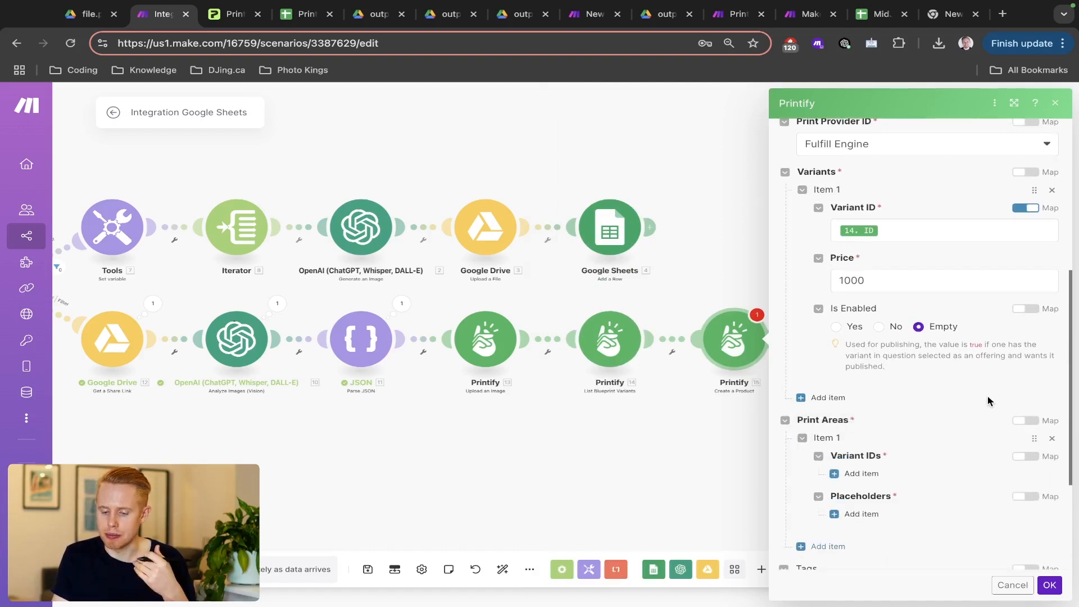
{"action": "scroll", "coordinate": [987, 396], "scroll_direction": "down", "scroll_amount": 3}
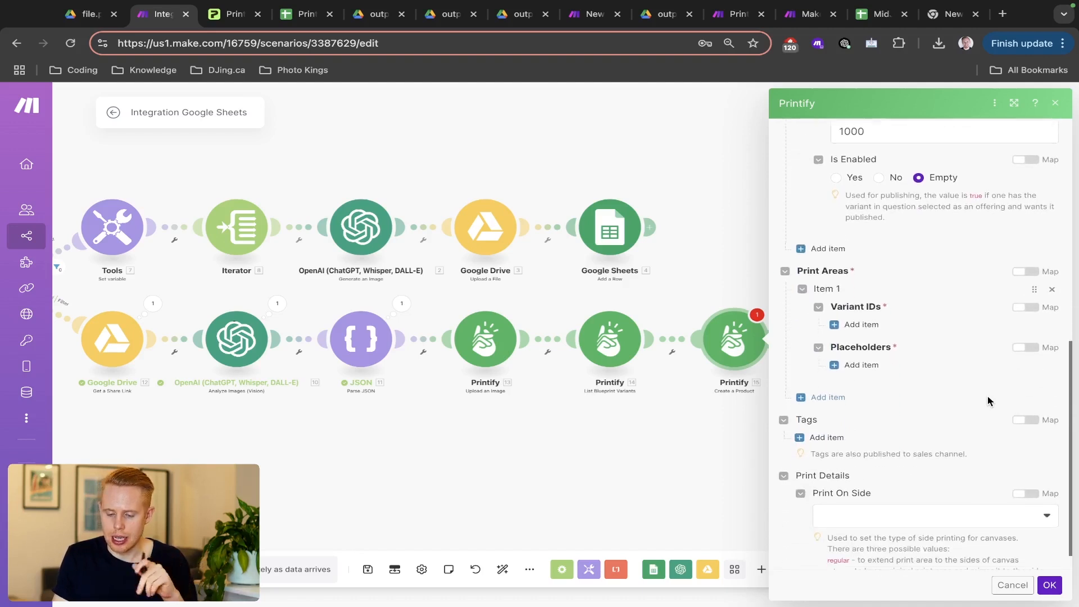
{"action": "left_click", "coordinate": [861, 320]}
{"action": "left_click", "coordinate": [1025, 321]}
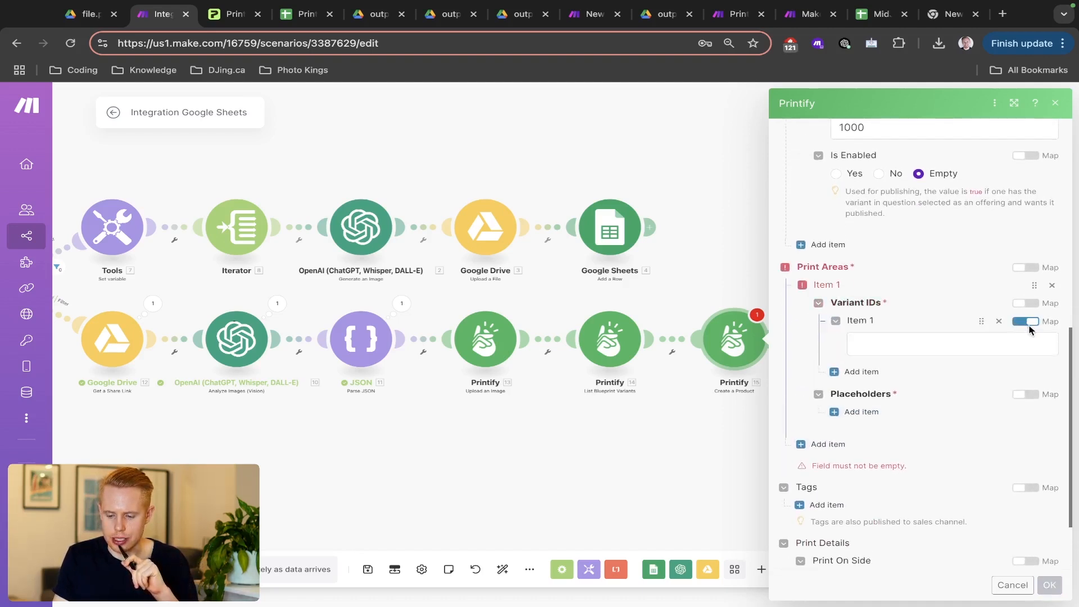
{"action": "scroll", "coordinate": [905, 185], "scroll_direction": "up", "scroll_amount": 3}
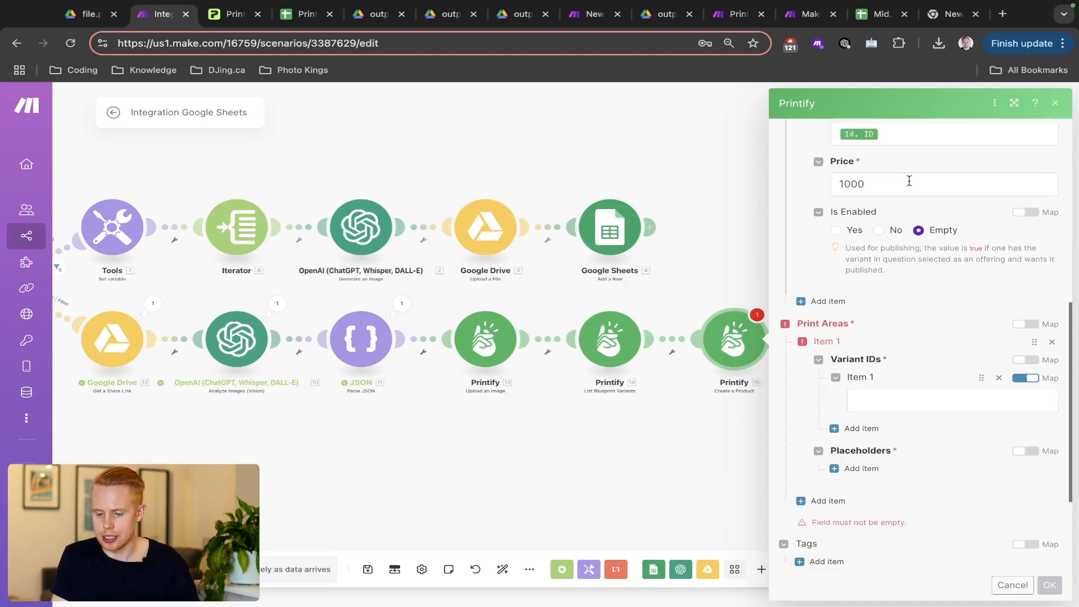
{"action": "left_click", "coordinate": [904, 167]}
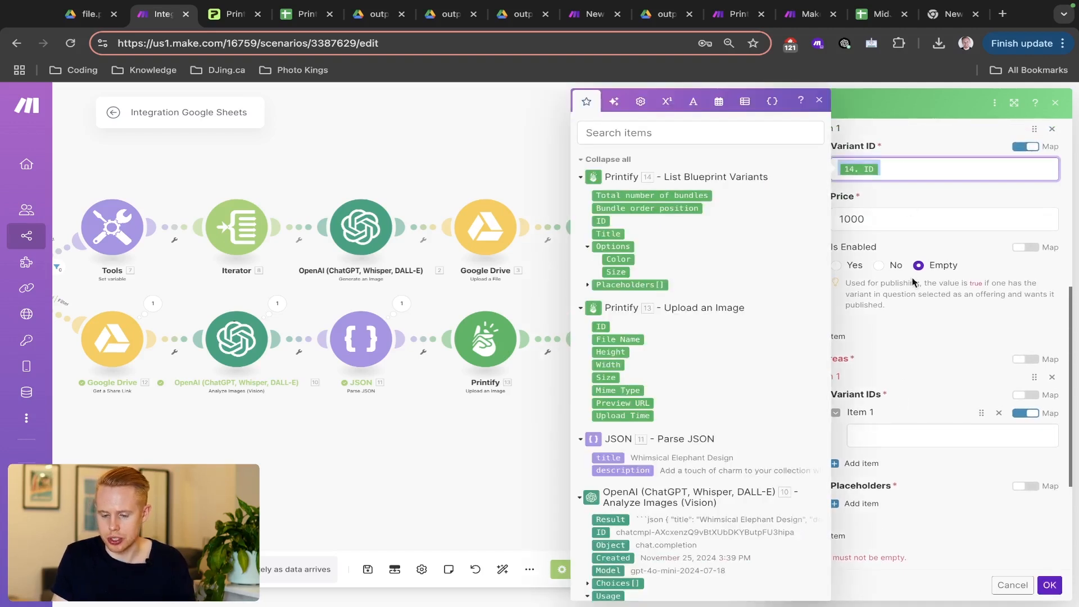
{"action": "left_click", "coordinate": [881, 433]}
{"action": "left_click", "coordinate": [618, 220]}
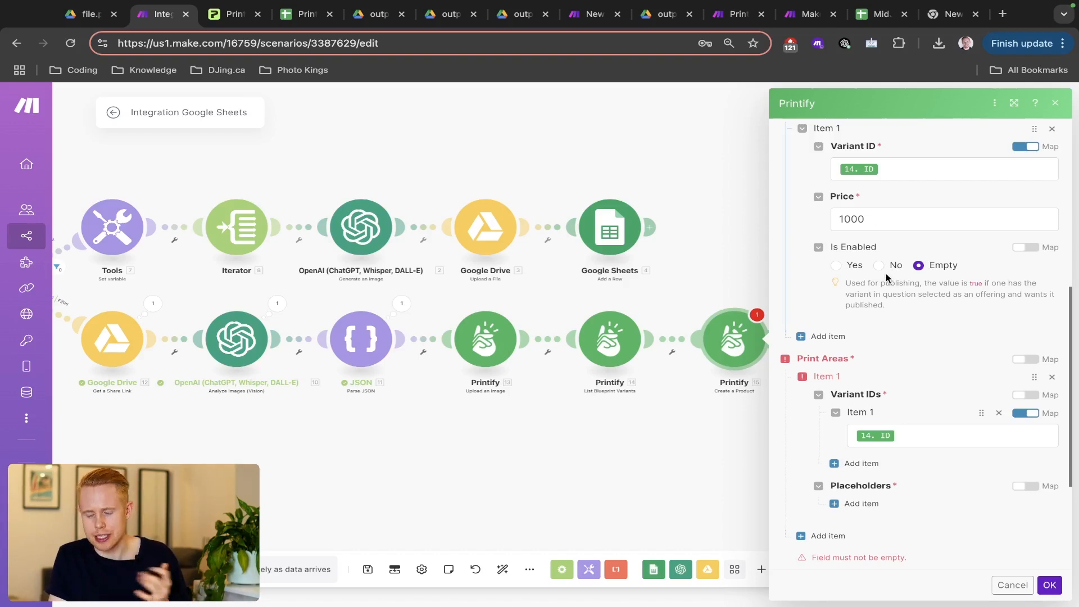
{"action": "scroll", "coordinate": [897, 305], "scroll_direction": "down", "scroll_amount": 3}
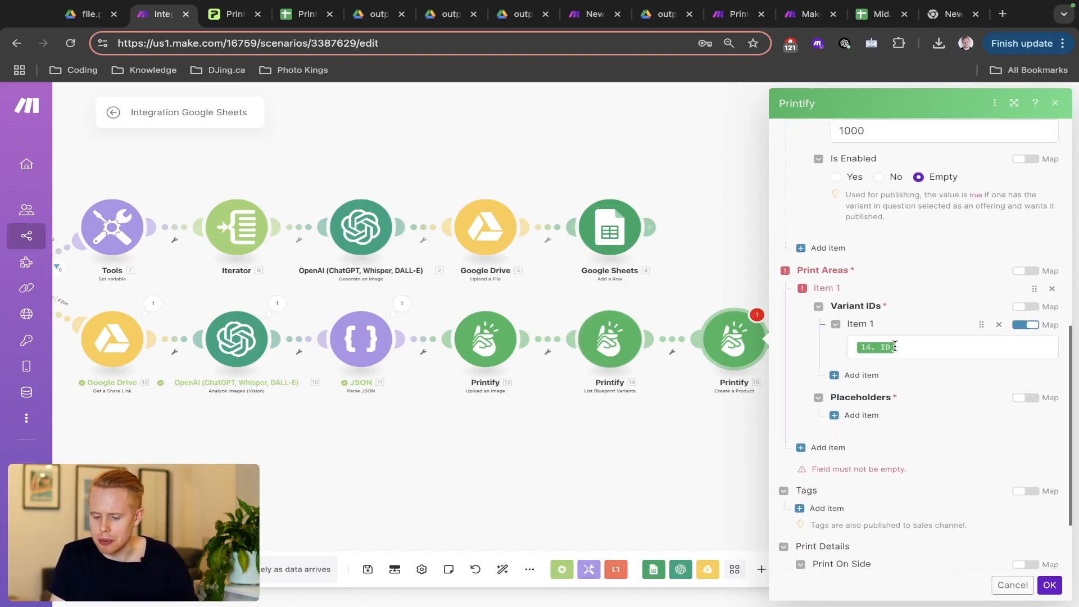
- Add a print-area placeholder and set its position to 'front'
{"action": "left_click", "coordinate": [860, 417]}
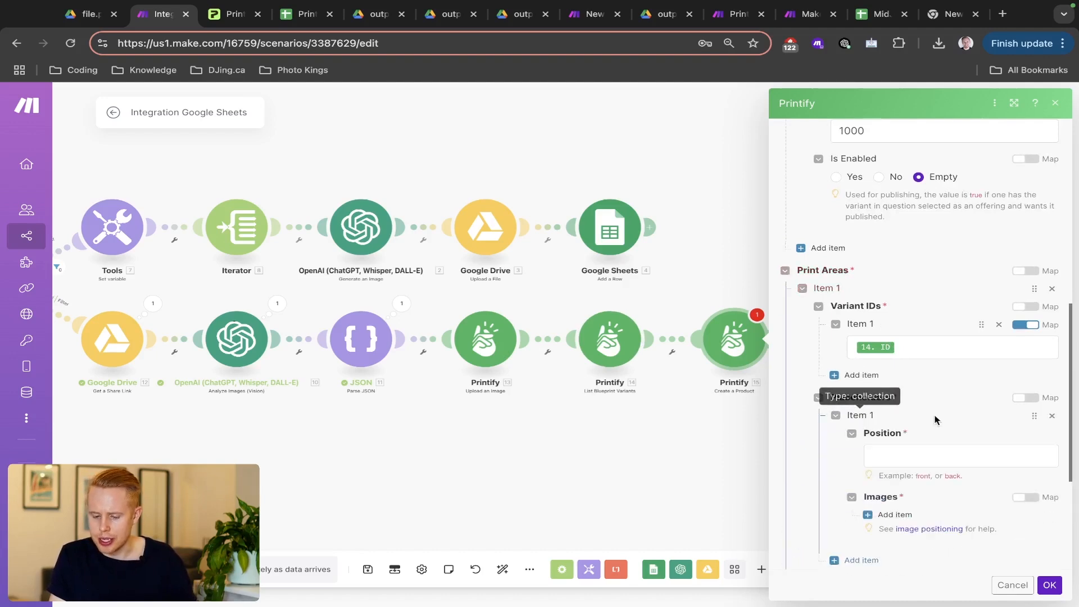
{"action": "scroll", "coordinate": [962, 413], "scroll_direction": "down", "scroll_amount": 3}
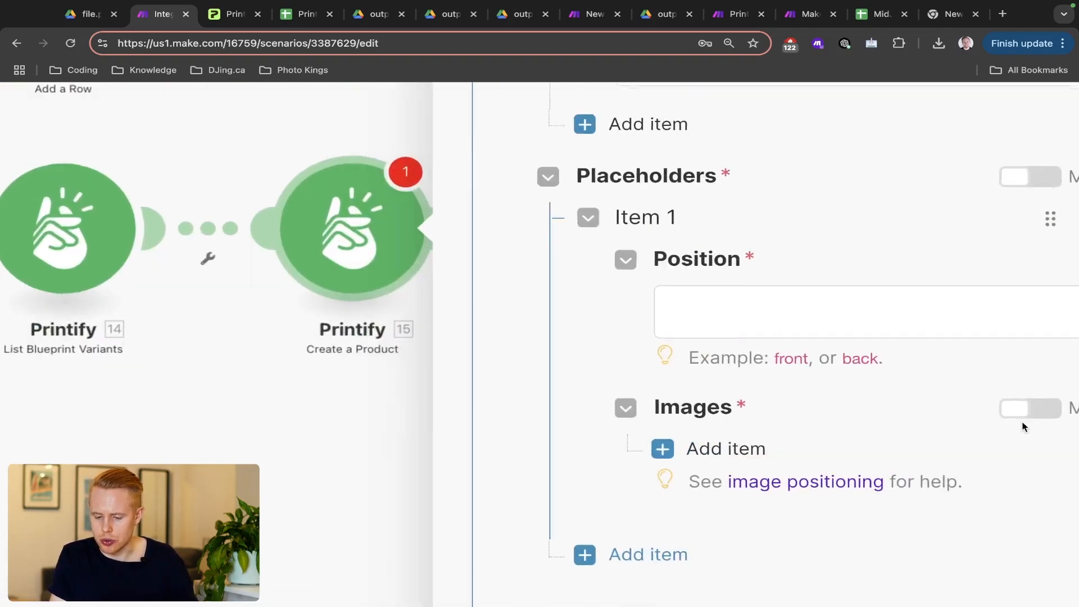
{"action": "scroll", "coordinate": [1023, 427], "scroll_direction": "right", "scroll_amount": 1}
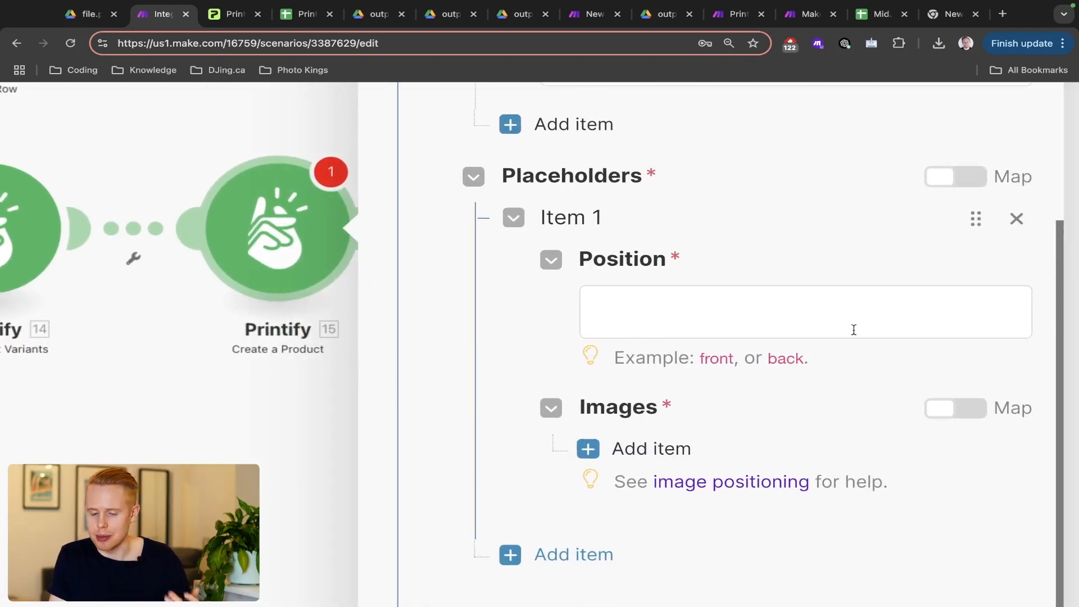
{"action": "left_click", "coordinate": [822, 328]}
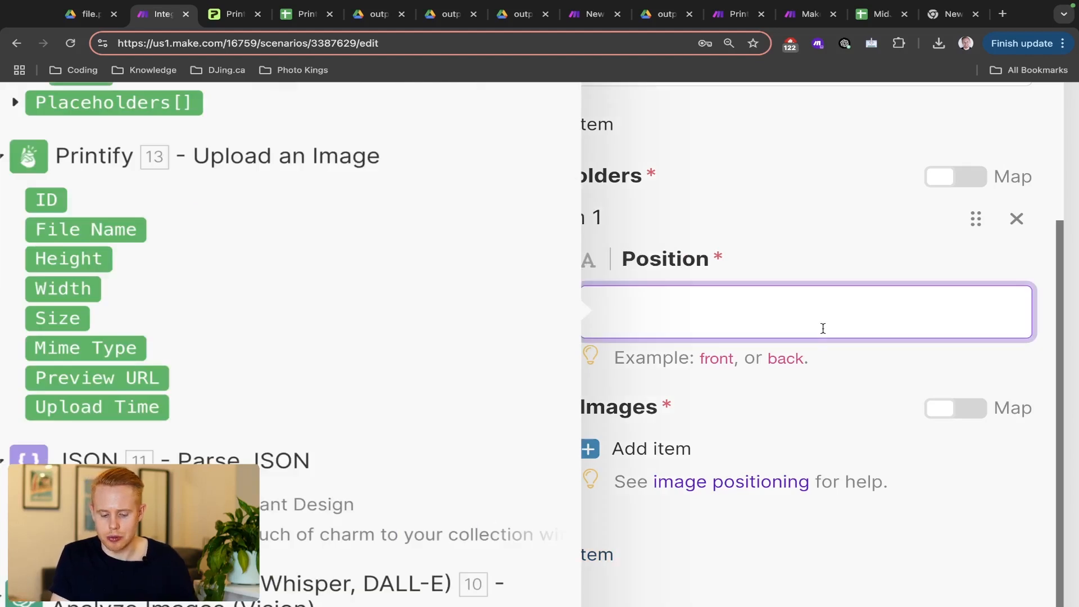
{"action": "type", "text": "front"}
{"action": "left_click", "coordinate": [763, 406]}
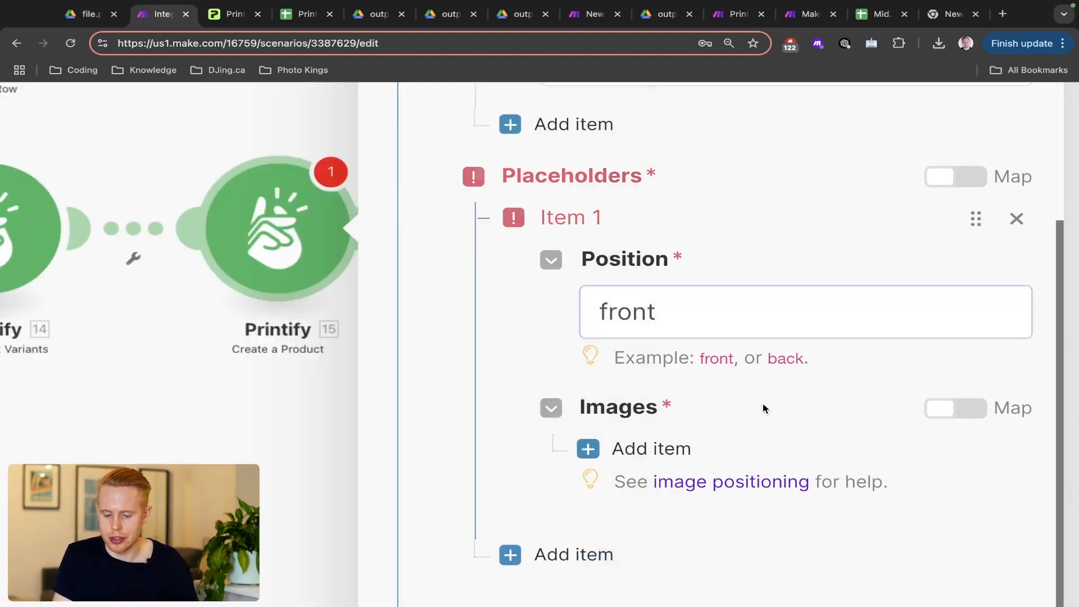
- Add an image entry whose ID is mapped from 13. ID of the uploaded image
{"action": "left_click", "coordinate": [664, 453]}
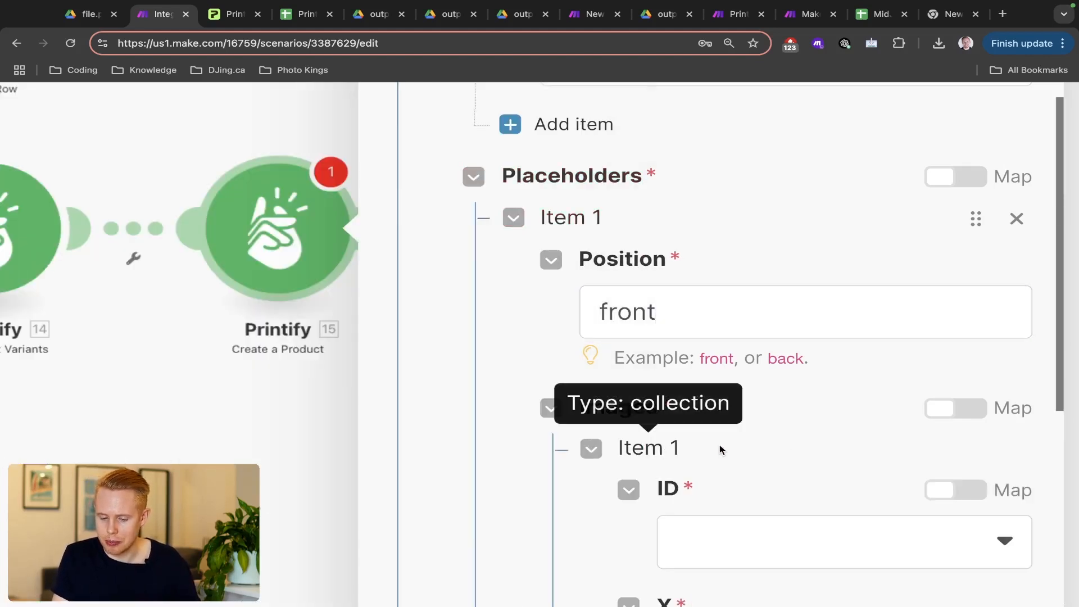
{"action": "scroll", "coordinate": [868, 438], "scroll_direction": "down", "scroll_amount": 5}
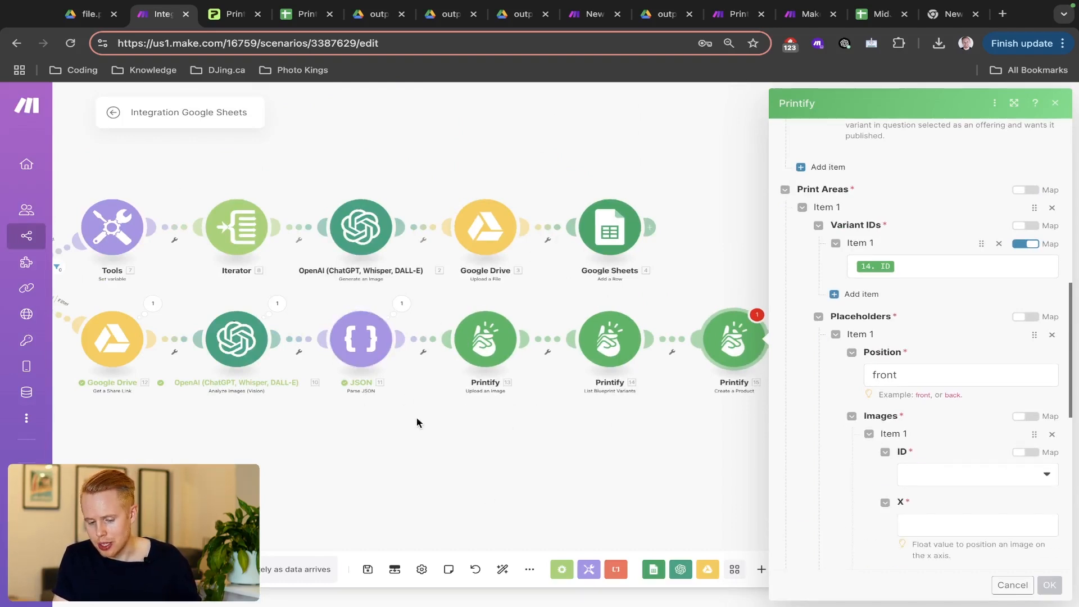
{"action": "scroll", "coordinate": [781, 408], "scroll_direction": "down", "scroll_amount": 2}
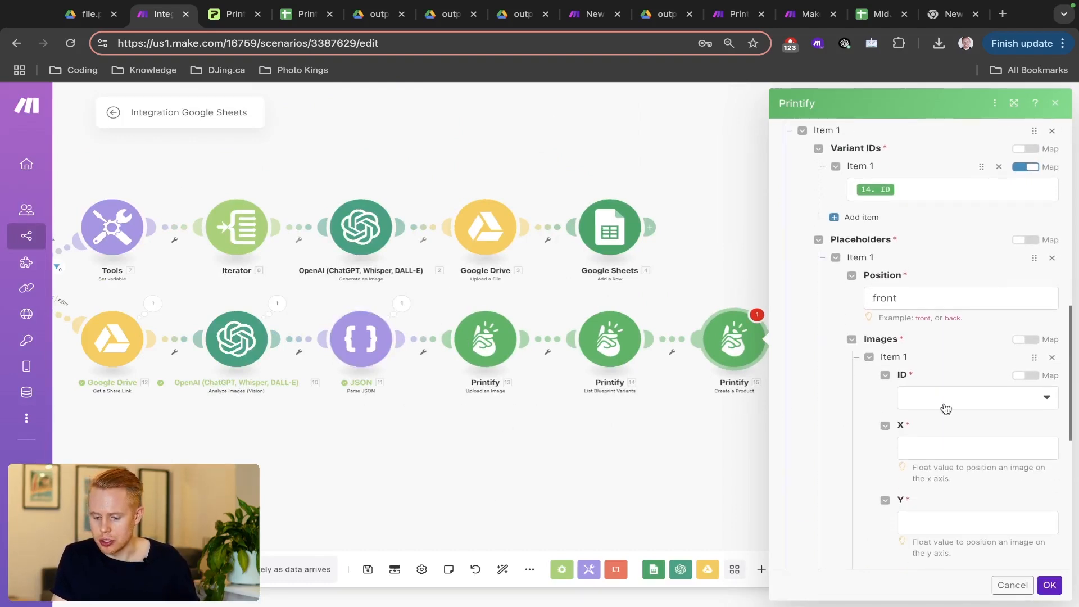
{"action": "left_click", "coordinate": [1023, 375]}
{"action": "left_click", "coordinate": [985, 398]}
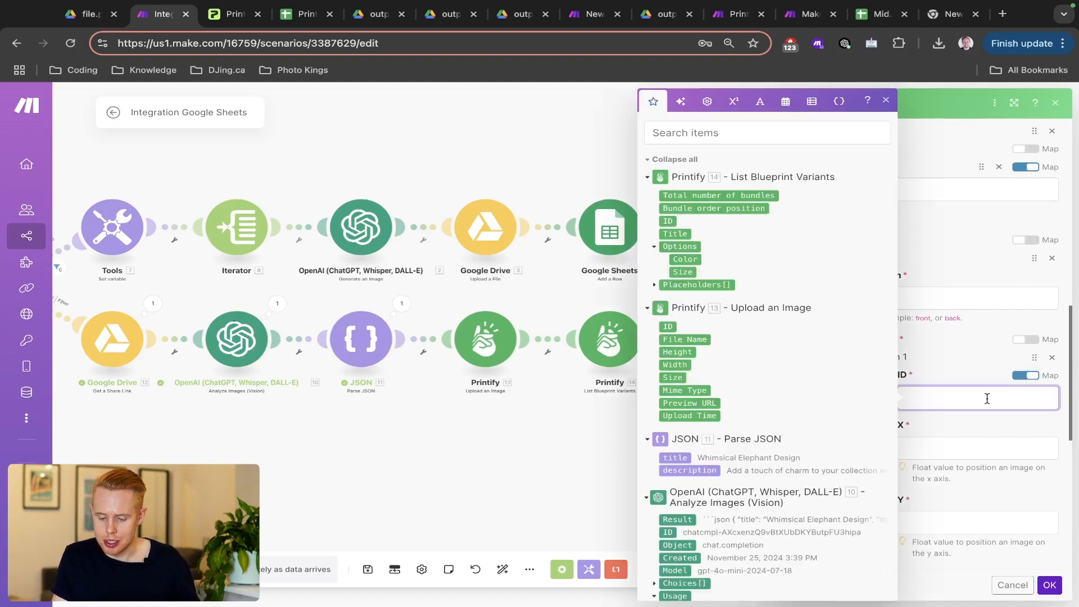
{"action": "left_click", "coordinate": [666, 326]}
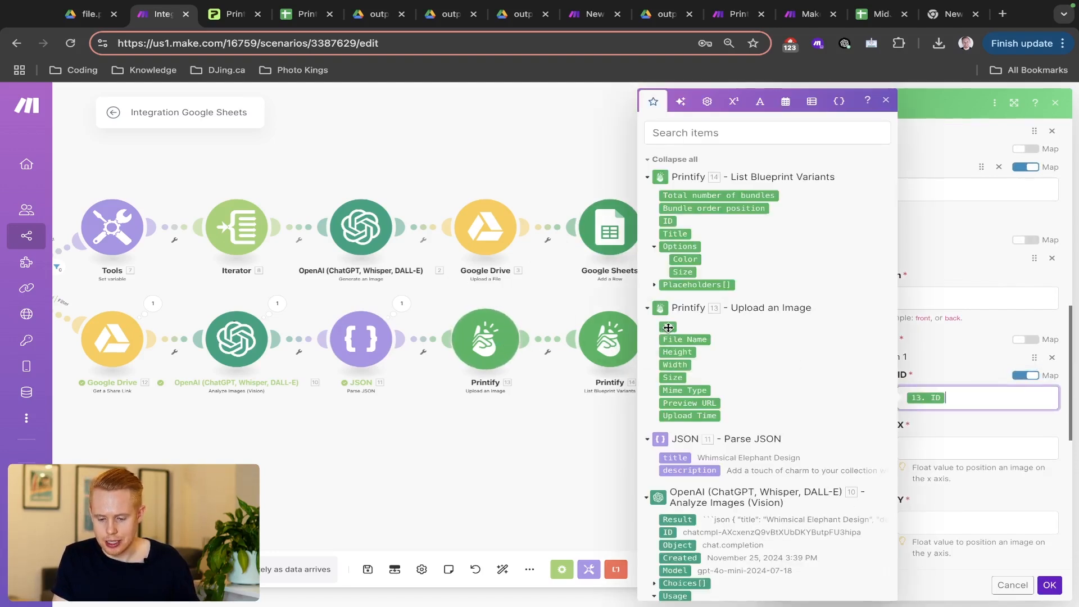
{"action": "left_click", "coordinate": [973, 439]}
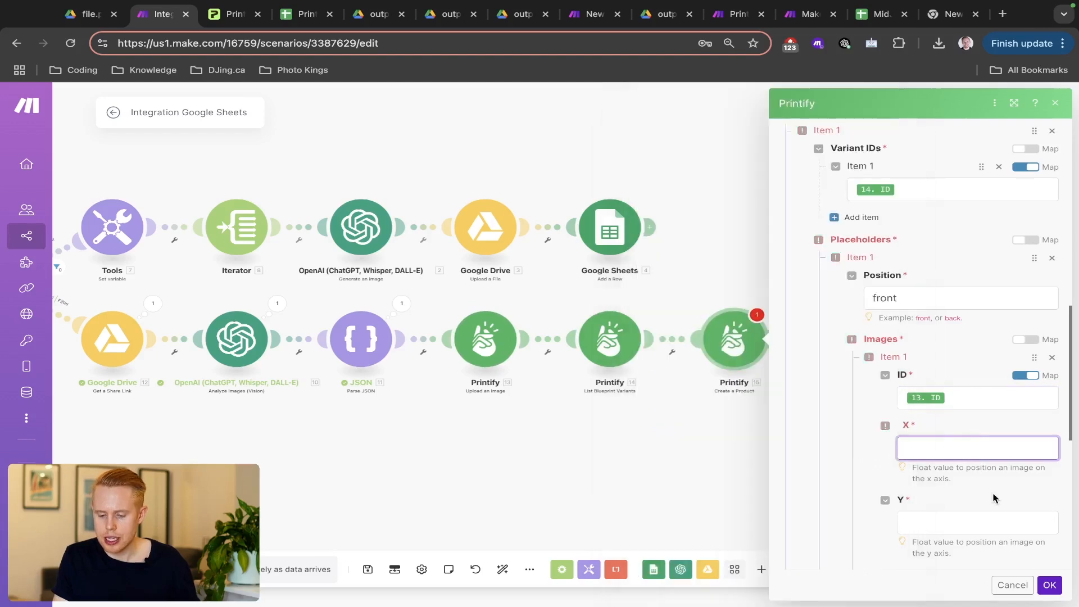
{"action": "scroll", "coordinate": [992, 494], "scroll_direction": "down", "scroll_amount": 5}
{"action": "scroll", "coordinate": [995, 449], "scroll_direction": "up", "scroll_amount": 3}
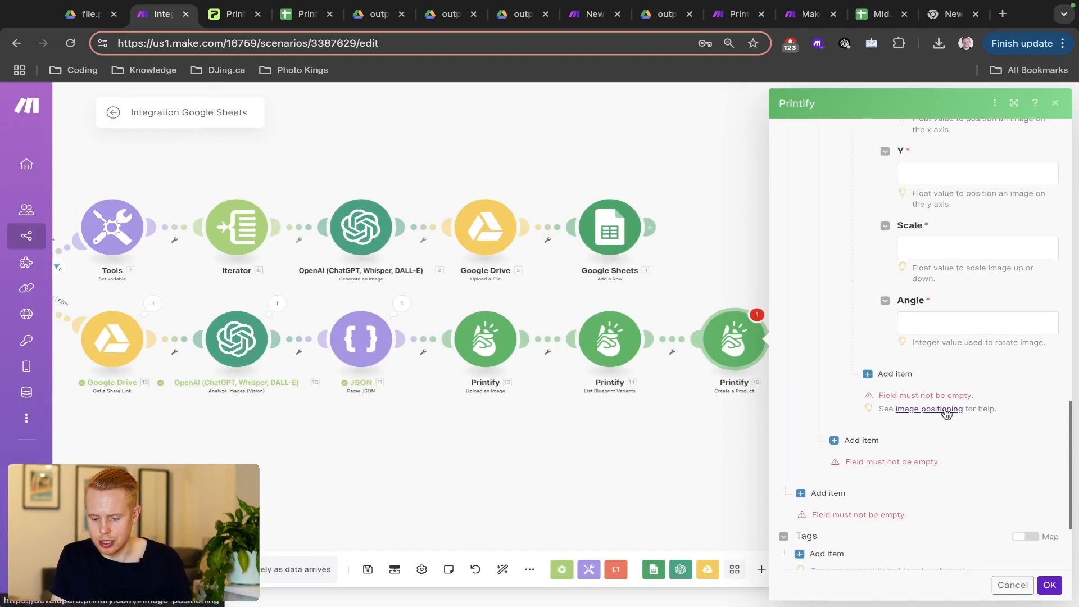
{"action": "left_click", "coordinate": [941, 411]}
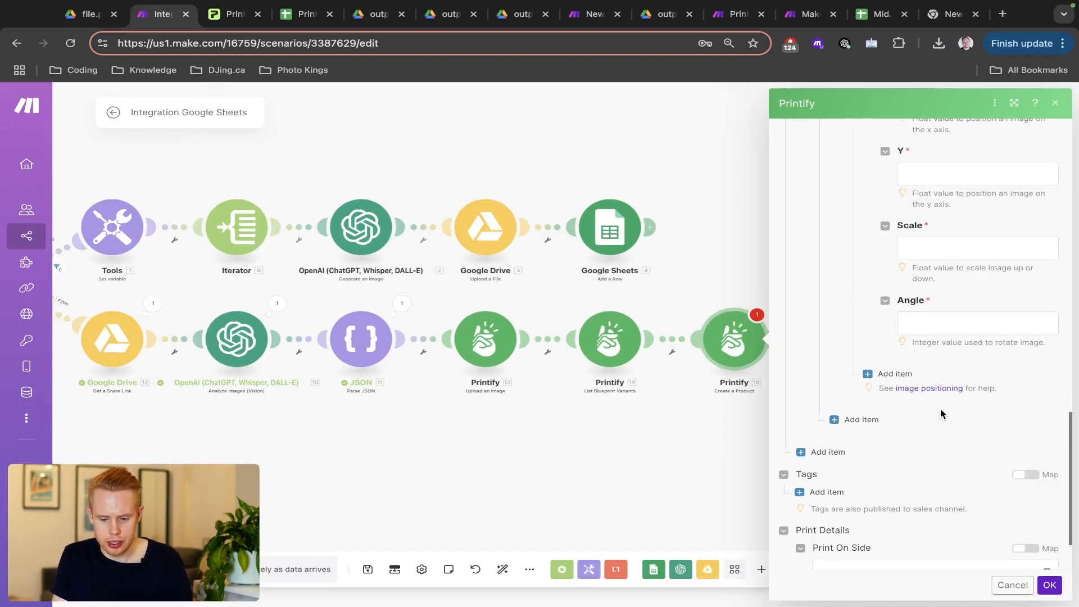
- Open Printify's image positioning docs and find the "x" property definition
{"action": "left_click", "coordinate": [934, 389]}
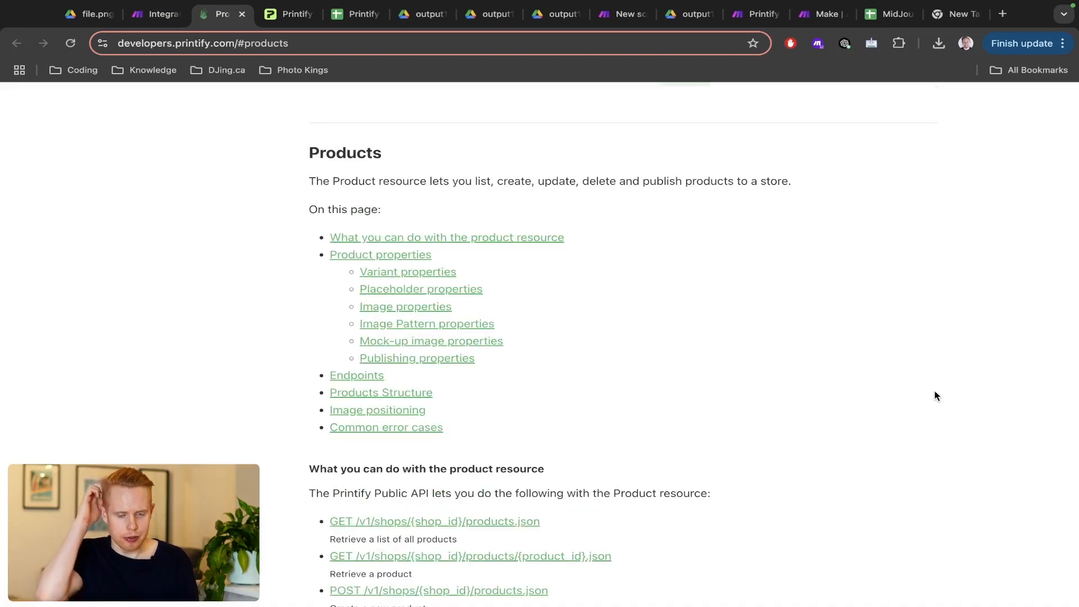
{"action": "key", "text": "ctrl+f"}
{"action": "type", "text": "x"}
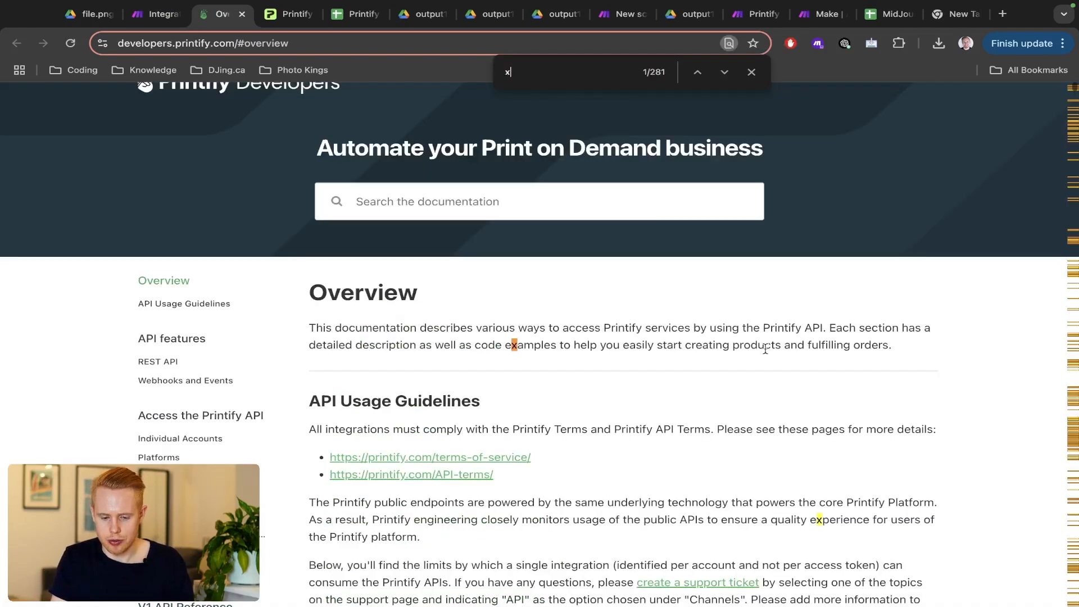
{"action": "key", "text": "Return"}
{"action": "key", "text": "Return"}
{"action": "key", "text": "Return"}
{"action": "key", "text": "Return"}
{"action": "key", "text": "Return"}
{"action": "key", "text": "Return"}
{"action": "key", "text": "Return"}
{"action": "key", "text": "Return"}
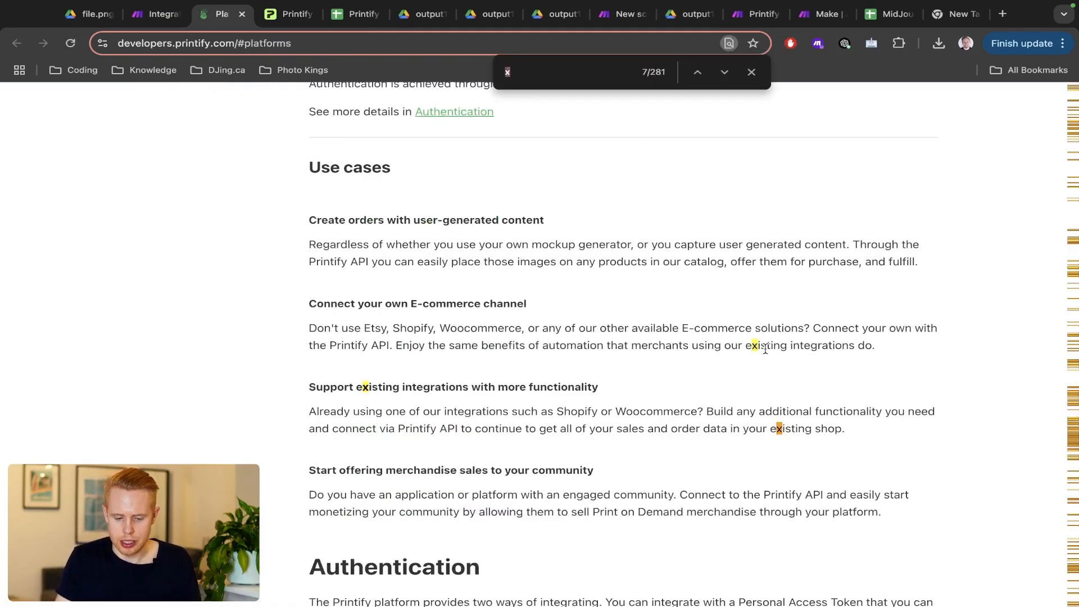
{"action": "key", "text": "Return"}
{"action": "key", "text": "Return"}
{"action": "key", "text": "Return"}
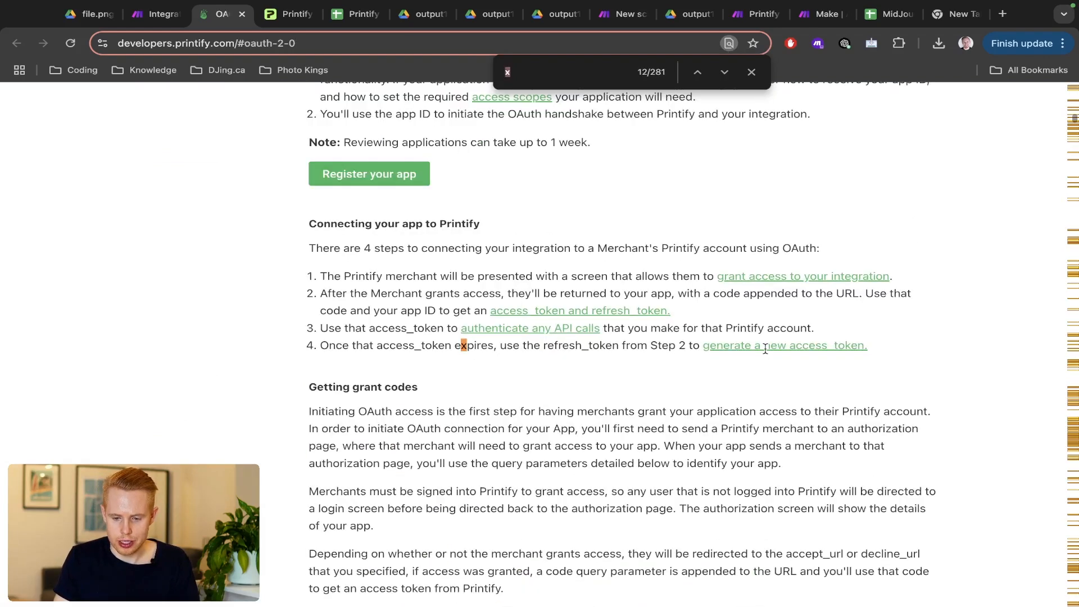
{"action": "key", "text": "Return"}
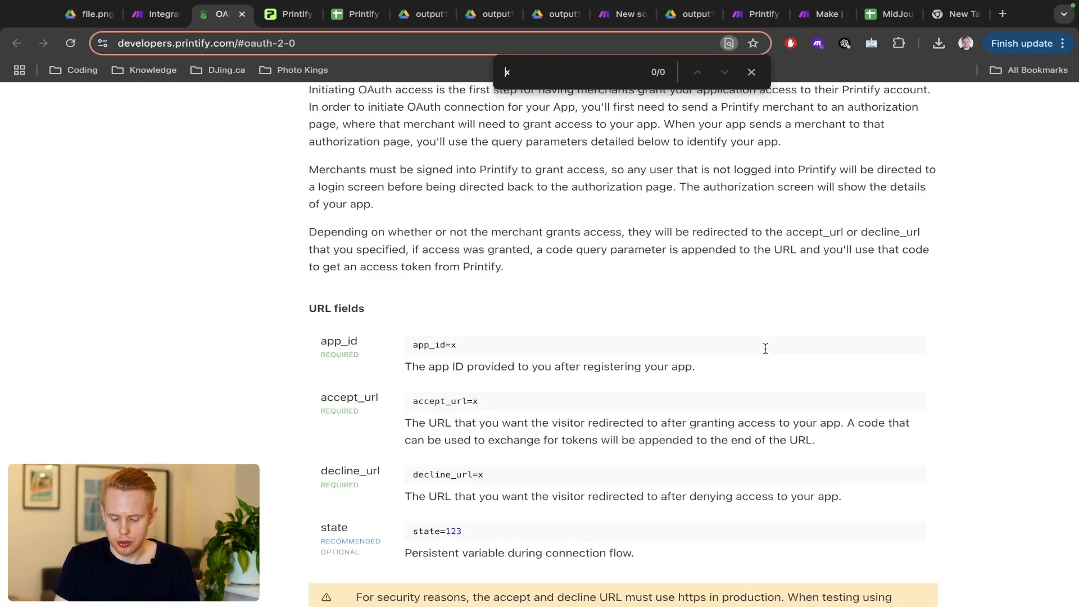
{"action": "type", "text": "\""}
{"action": "key", "text": "End"}
{"action": "type", "text": "\""}
{"action": "key", "text": "Return"}
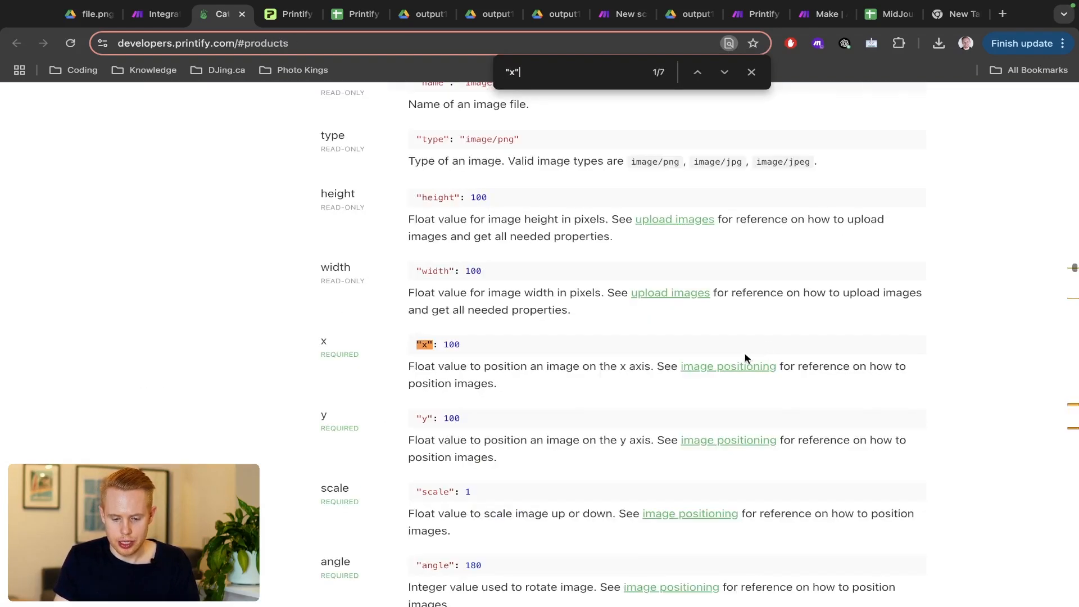
- Compare the docs' x, y, scale and angle examples (100, 100, 1, 180) with the Make fields
{"action": "key", "text": "ctrl+shift+Tab"}
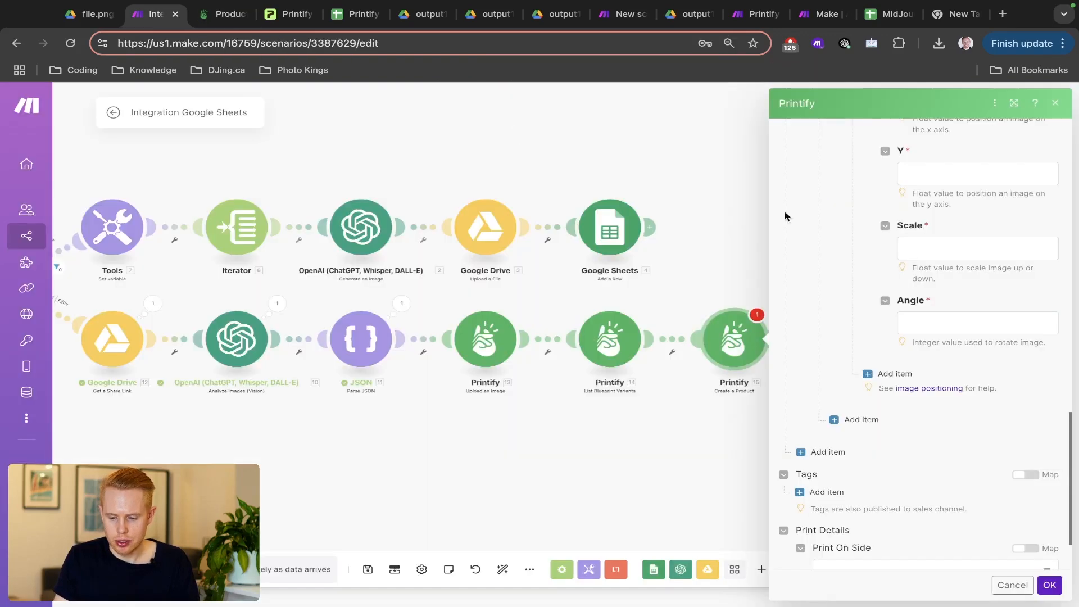
{"action": "left_click", "coordinate": [953, 253]}
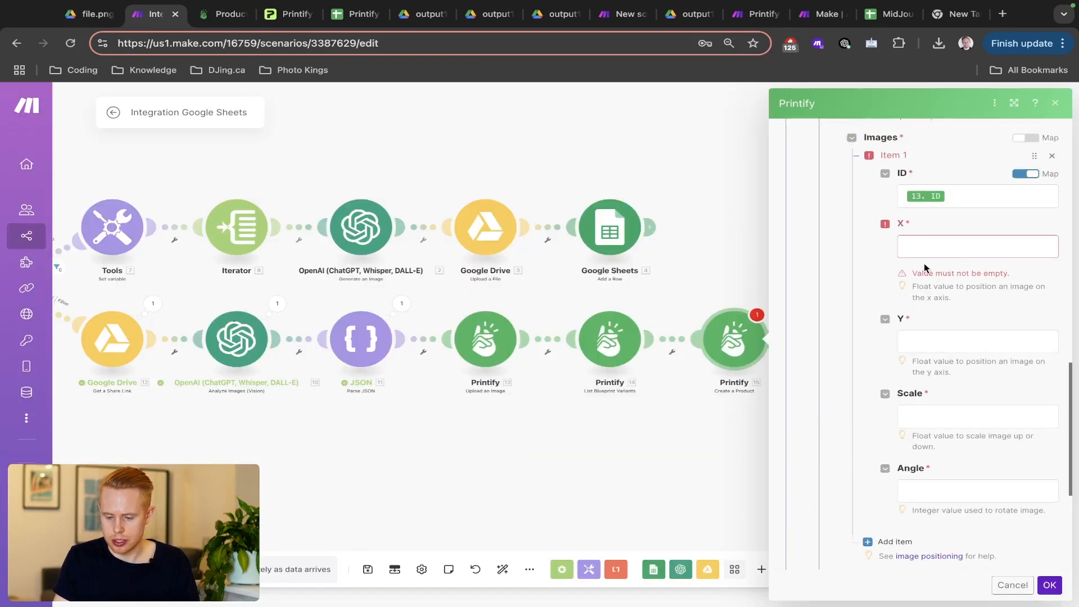
{"action": "key", "text": "ctrl+Tab"}
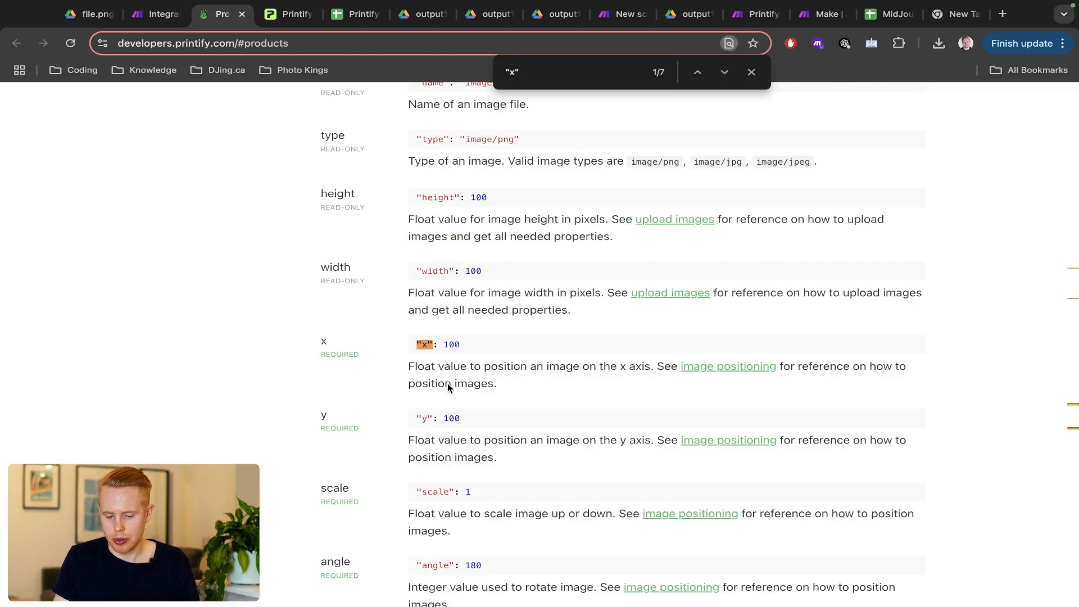
{"action": "scroll", "coordinate": [449, 420], "scroll_direction": "down", "scroll_amount": 2}
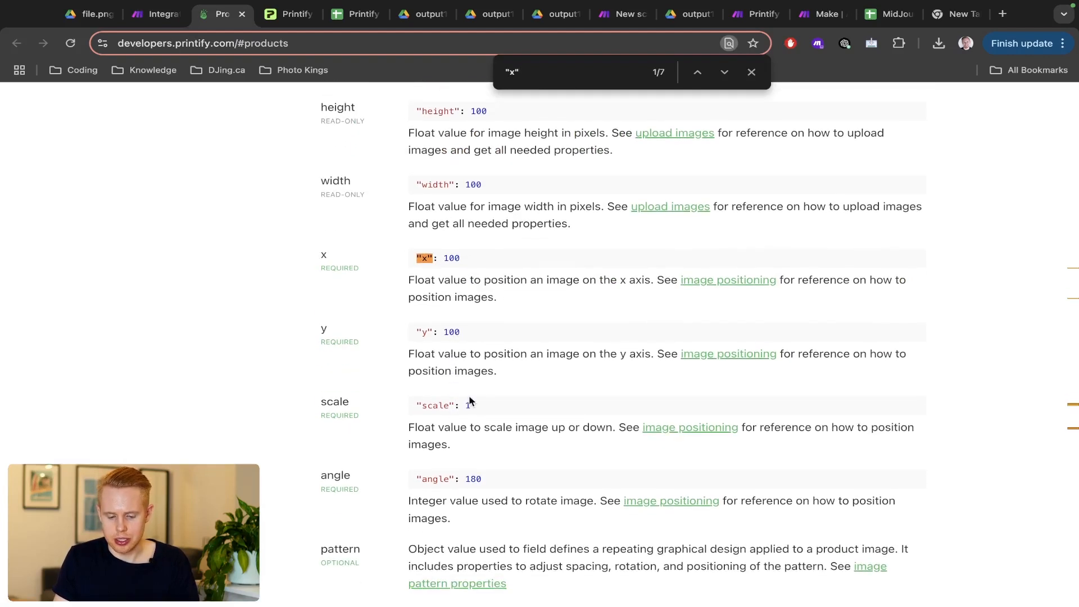
{"action": "key", "text": "ctrl+shift+Tab"}
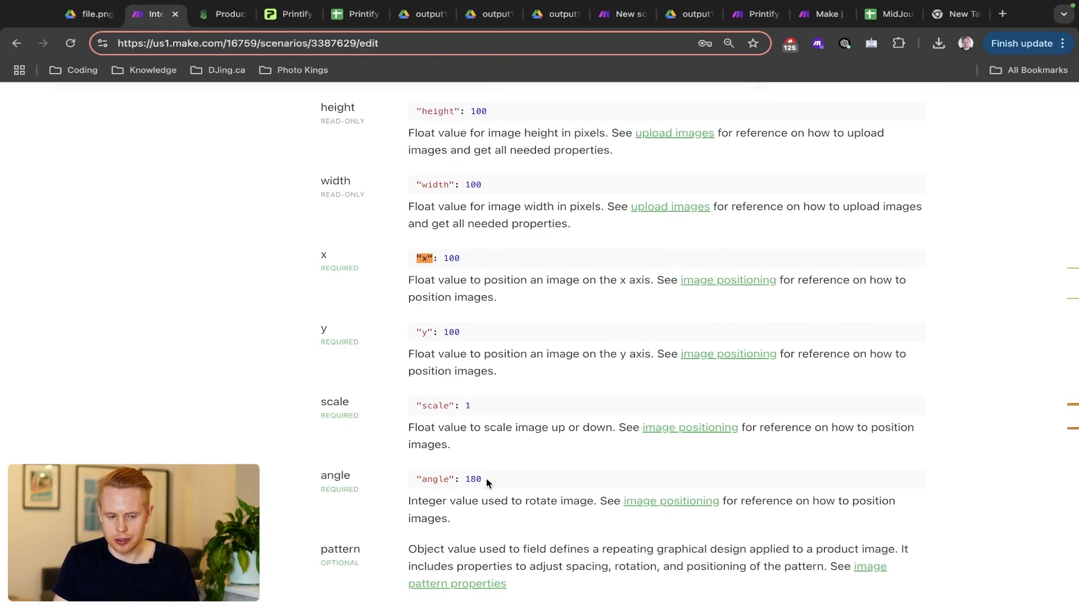
- Give the image an angle of 0 and a scale of 1
{"action": "left_click", "coordinate": [927, 497]}
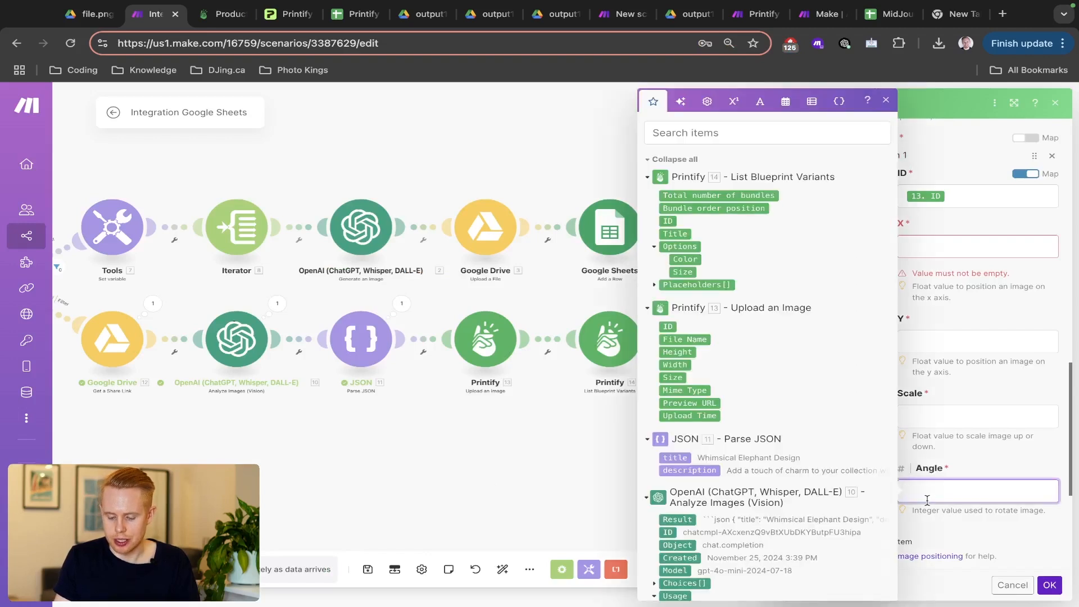
{"action": "type", "text": "0"}
{"action": "left_click", "coordinate": [971, 471]}
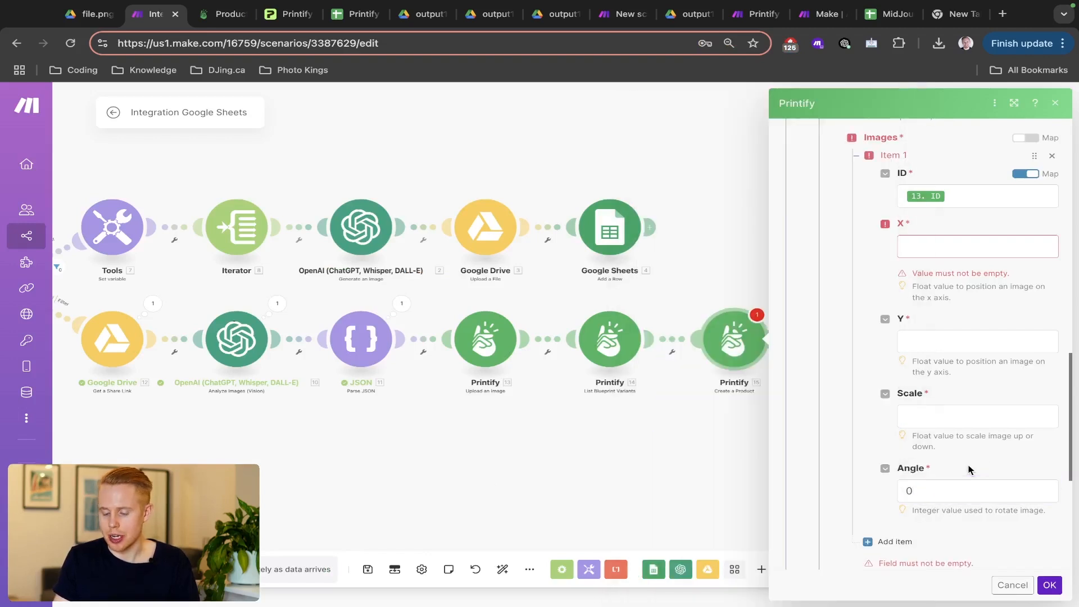
{"action": "left_click", "coordinate": [986, 419]}
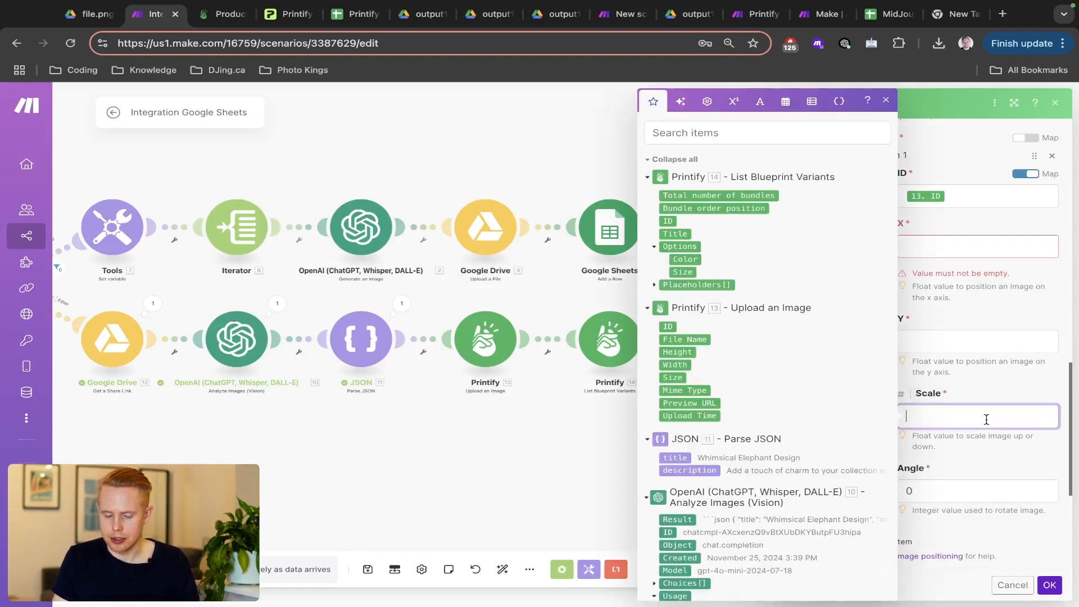
{"action": "left_click", "coordinate": [969, 398]}
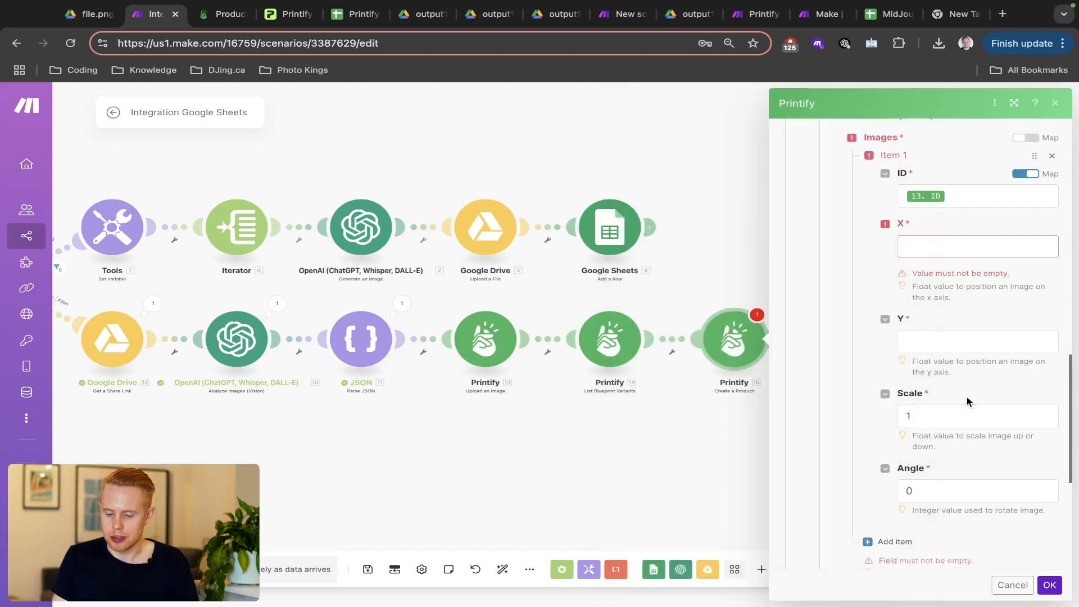
{"action": "scroll", "coordinate": [966, 397], "scroll_direction": "up", "scroll_amount": 2}
{"action": "key", "text": "ctrl+Tab"}
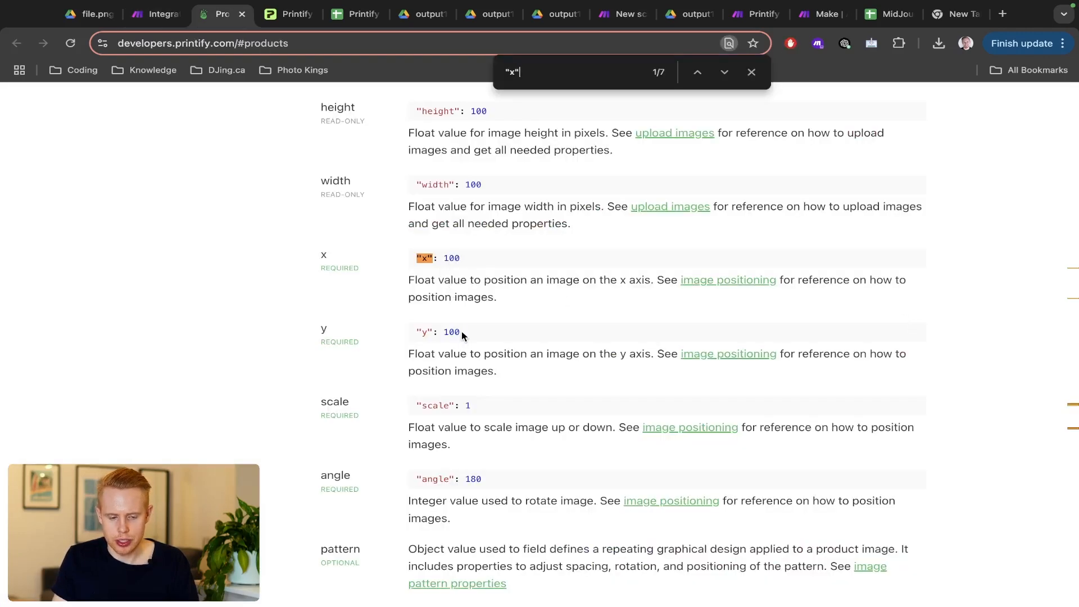
{"action": "key", "text": "ctrl+shift+Tab"}
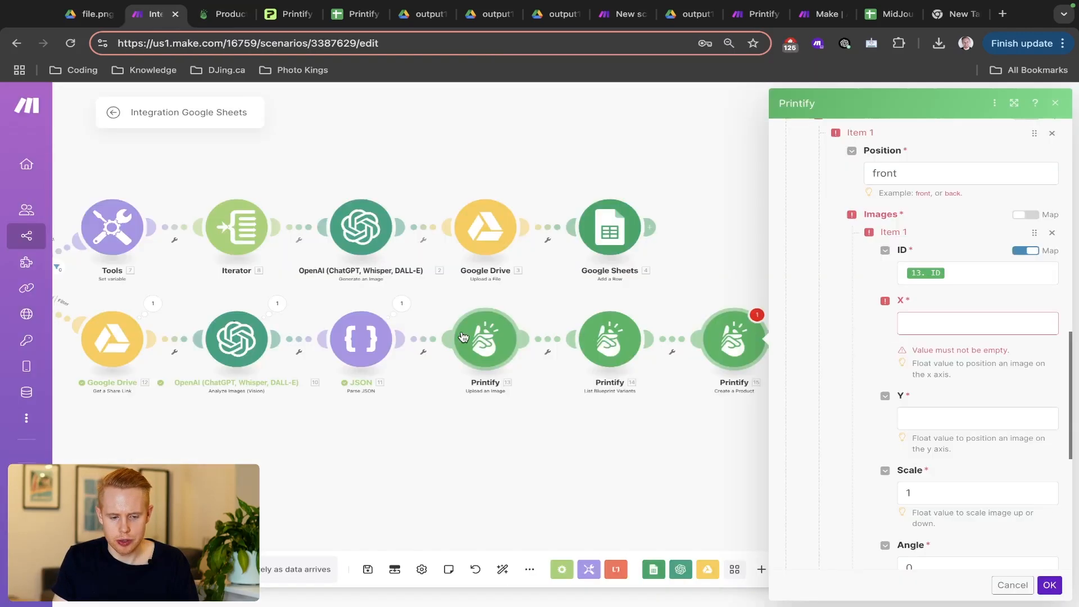
- Set the image's X and Y positions to 0.5
{"action": "left_click", "coordinate": [941, 323]}
{"action": "type", "text": "0."}
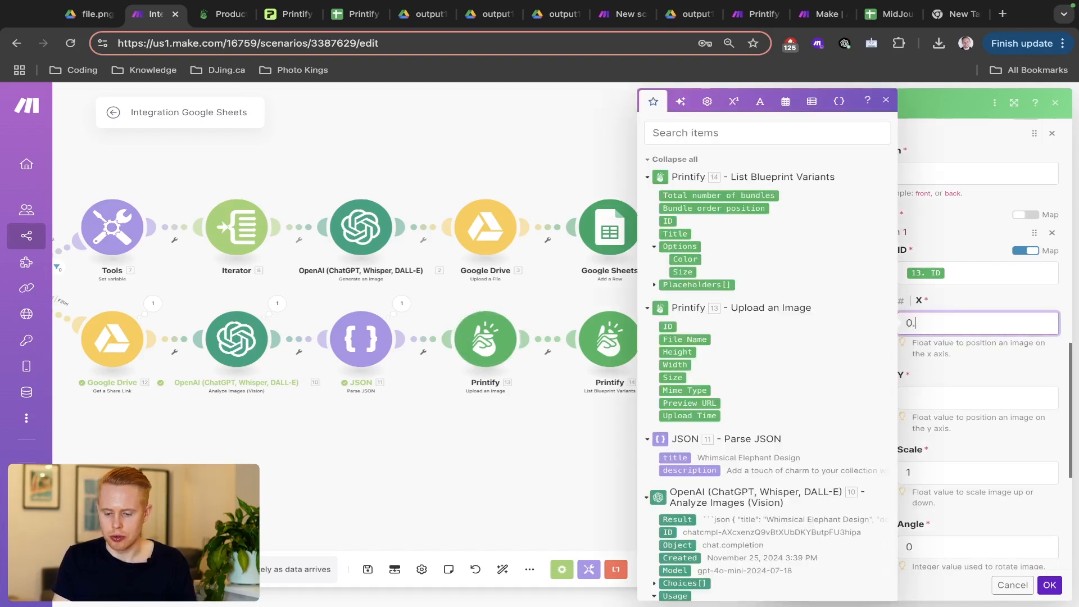
{"action": "type", "text": "25"}
{"action": "key", "text": "ctrl+a"}
{"action": "key", "text": "ctrl+c"}
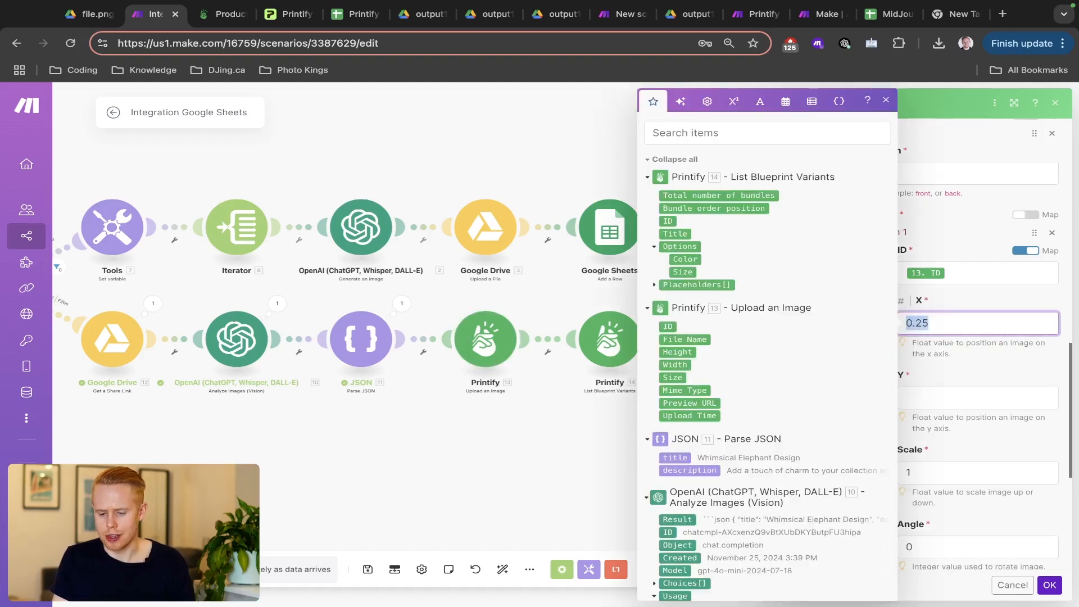
{"action": "left_click", "coordinate": [949, 397]}
{"action": "key", "text": "ctrl+v"}
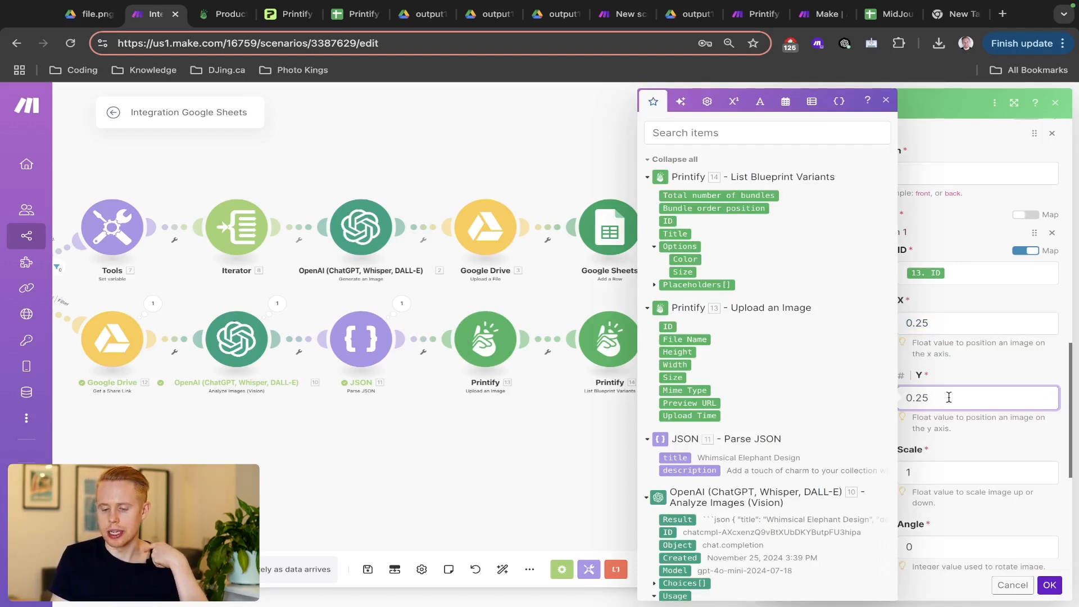
{"action": "key", "text": "BackSpace"}
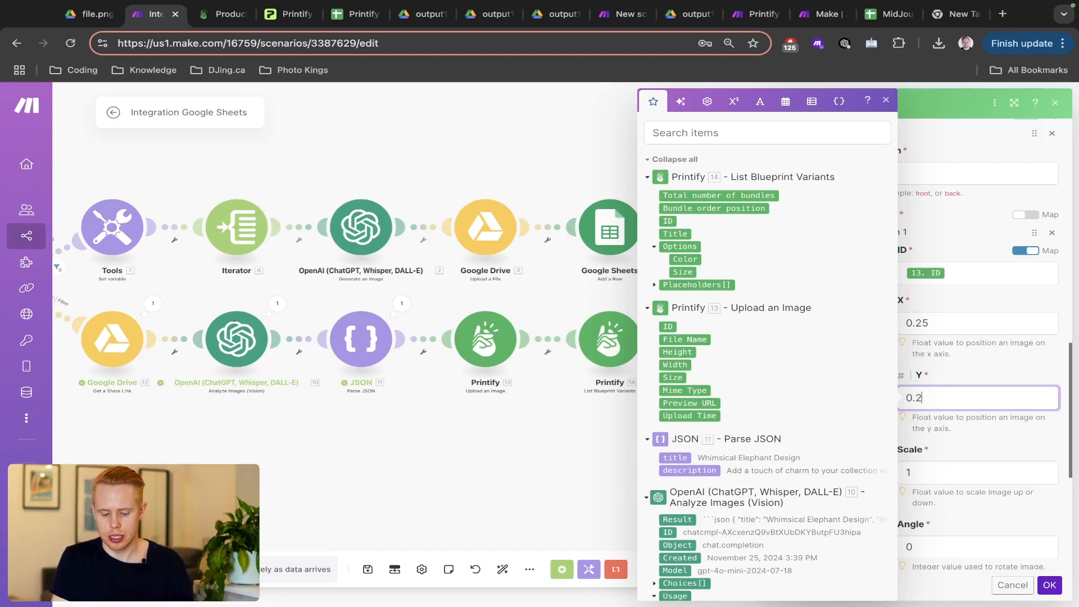
{"action": "double_click", "coordinate": [933, 324]}
{"action": "type", "text": "0.5"}
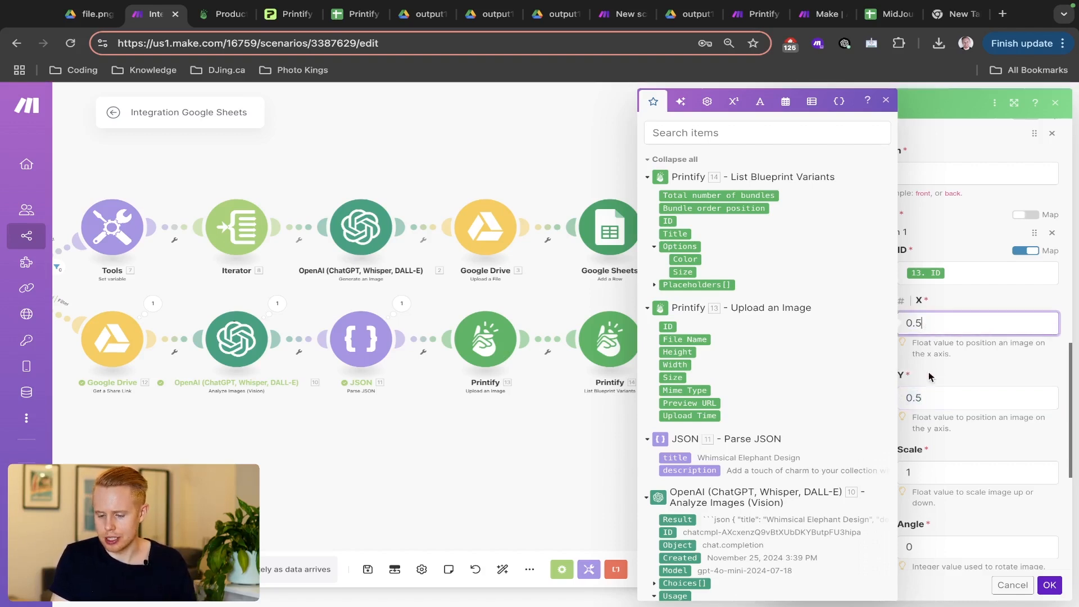
{"action": "left_click", "coordinate": [928, 378]}
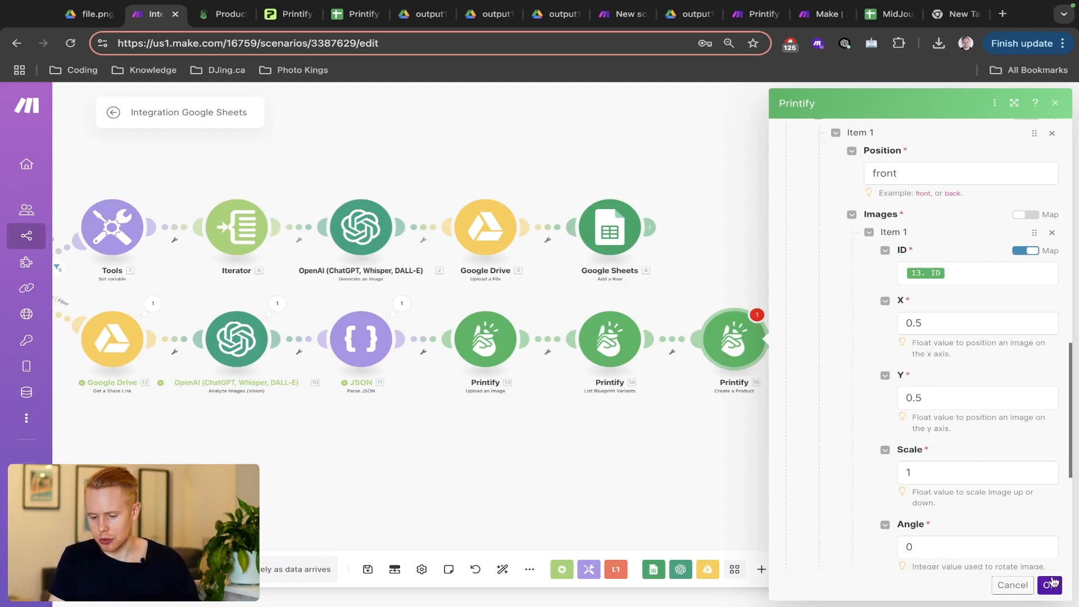
- Confirm the Create a Product settings and save the scenario
{"action": "scroll", "coordinate": [1023, 505], "scroll_direction": "down", "scroll_amount": 2}
{"action": "scroll", "coordinate": [1023, 505], "scroll_direction": "down", "scroll_amount": 4}
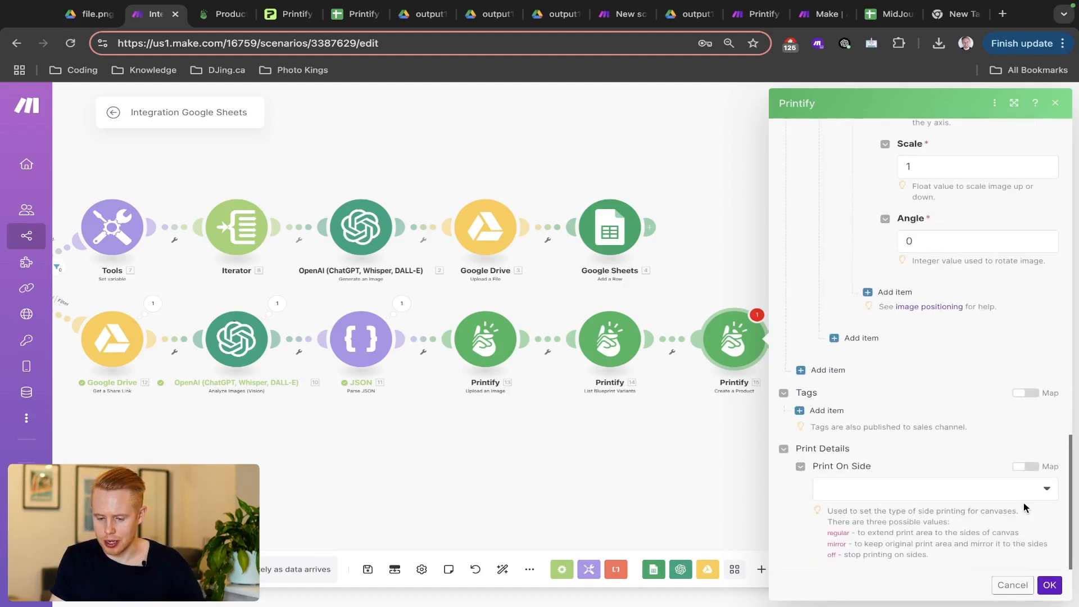
{"action": "scroll", "coordinate": [1023, 502], "scroll_direction": "up", "scroll_amount": 3}
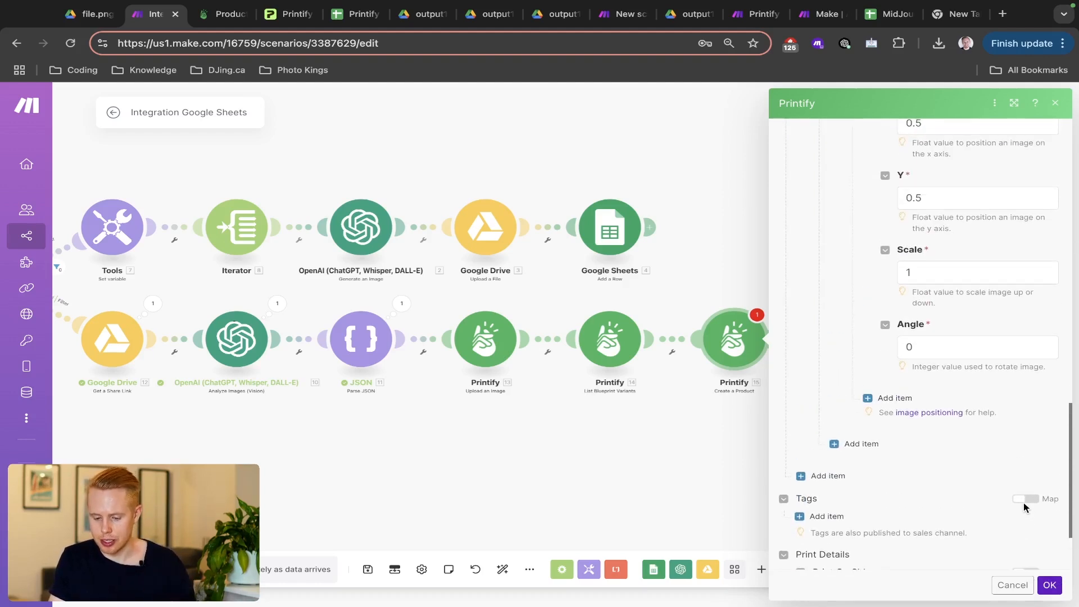
{"action": "left_click", "coordinate": [1050, 584]}
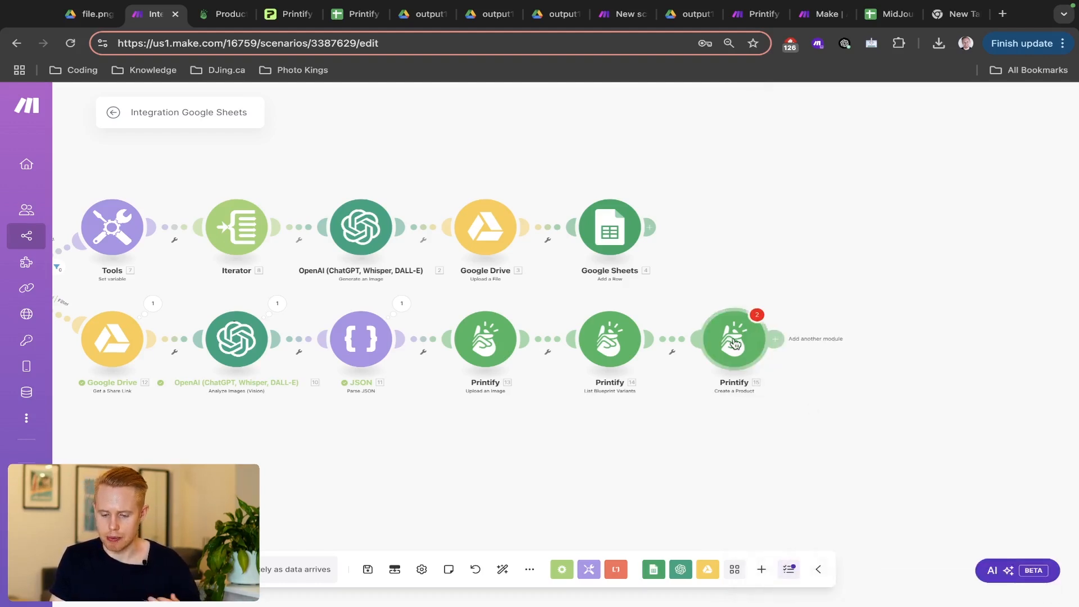
{"action": "mouse_move", "coordinate": [733, 342]}
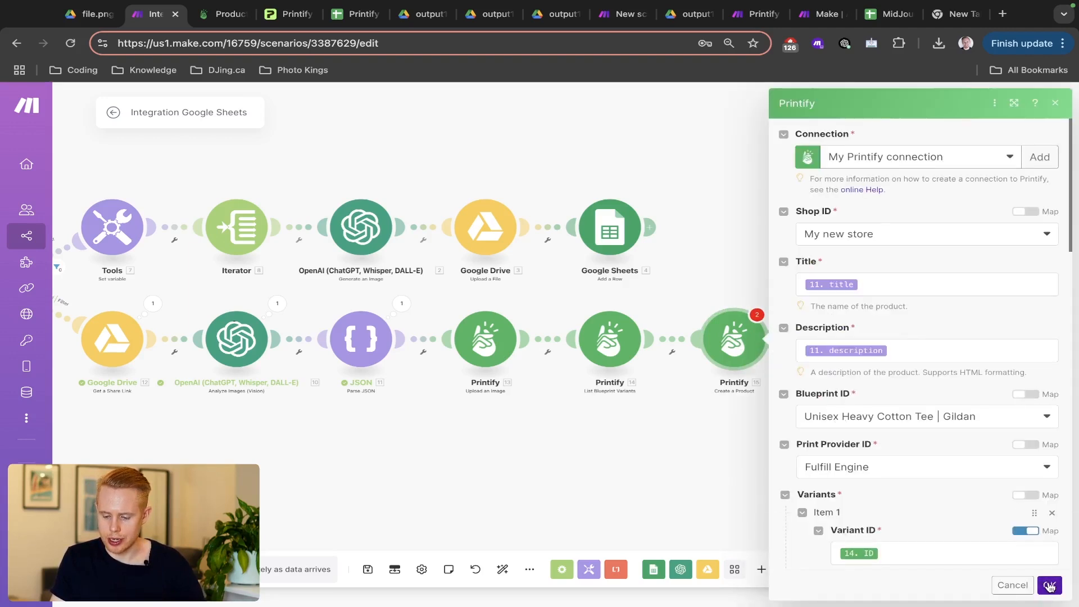
{"action": "left_click", "coordinate": [1050, 585]}
{"action": "key", "text": "ctrl+s"}
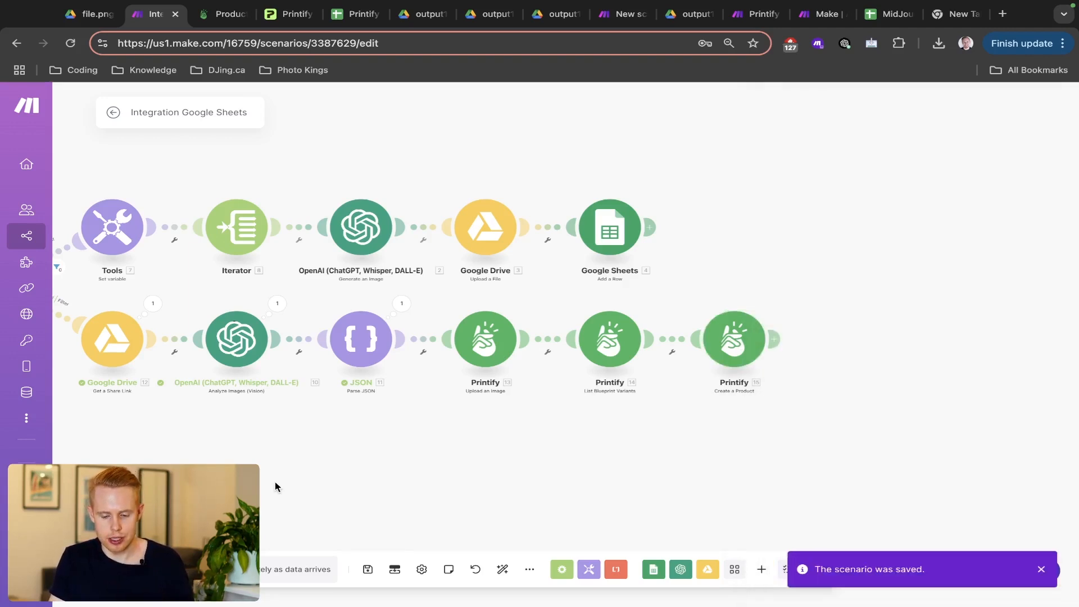
- Run the scenario once, set to wait for new data
{"action": "left_click_drag", "start_coordinate": [169, 511], "coordinate": [445, 518]}
{"action": "scroll", "coordinate": [445, 518], "scroll_direction": "down", "scroll_amount": 4}
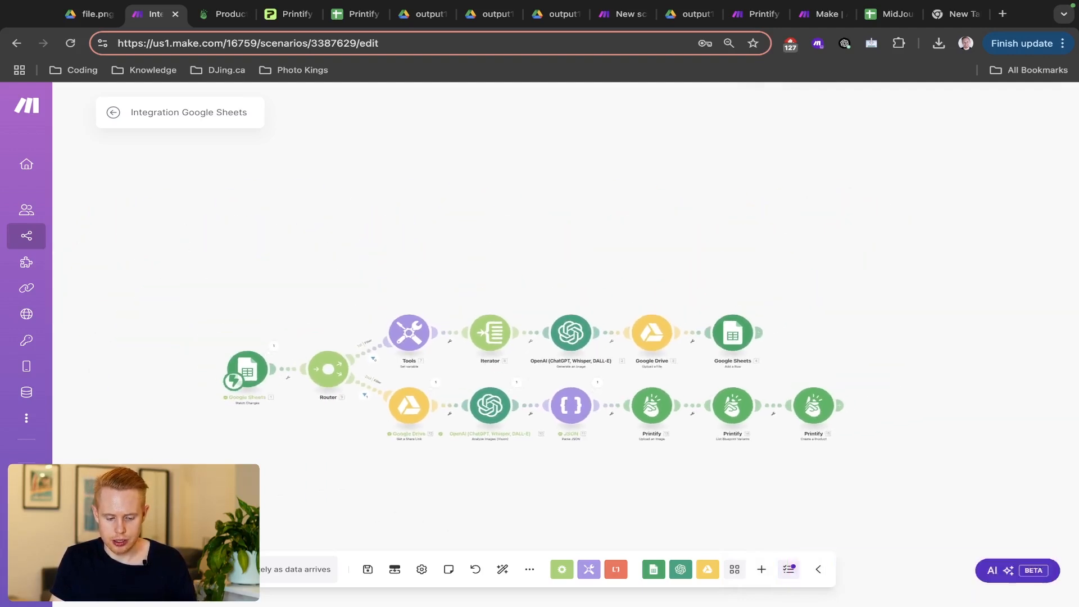
{"action": "left_click", "coordinate": [138, 569]}
{"action": "left_click", "coordinate": [290, 585]}
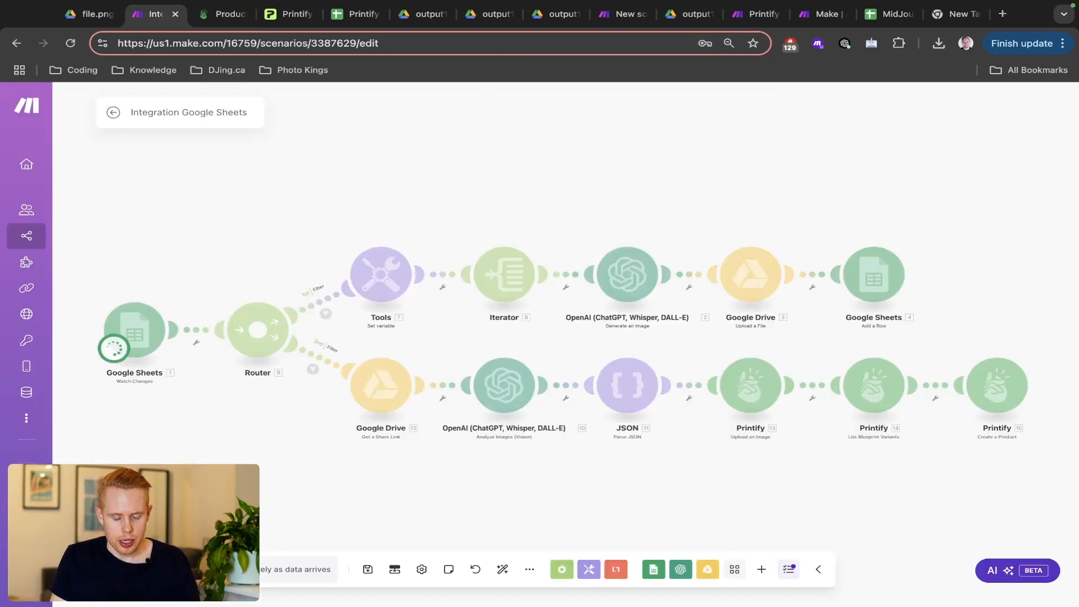
{"action": "key", "text": "ctrl+Tab"}
{"action": "key", "text": "ctrl+Tab"}
{"action": "key", "text": "ctrl+Tab"}
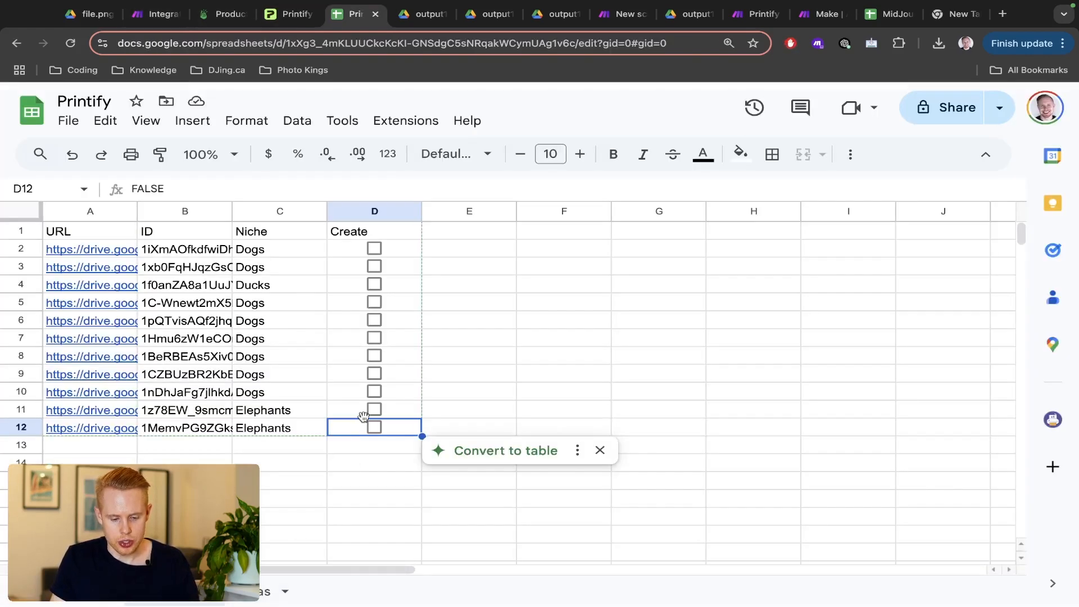
- Toggle the D12 Create checkbox for the Elephants row to fire the trigger, then return to Make
{"action": "left_click", "coordinate": [373, 426]}
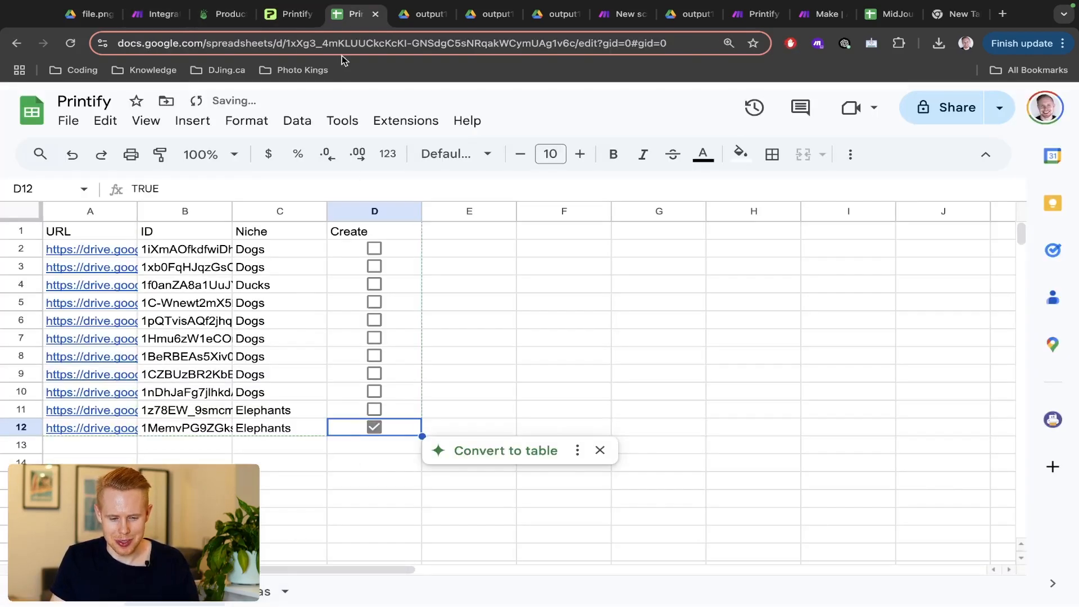
{"action": "left_click_drag", "start_coordinate": [347, 16], "coordinate": [155, 15]}
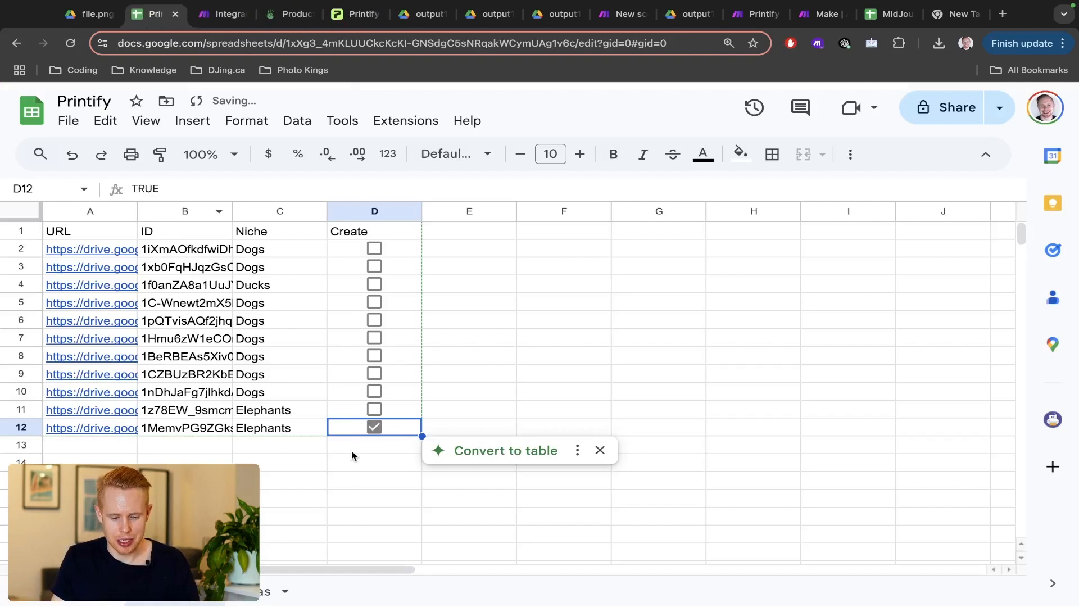
{"action": "left_click", "coordinate": [373, 427]}
{"action": "key", "text": "ctrl+Tab"}
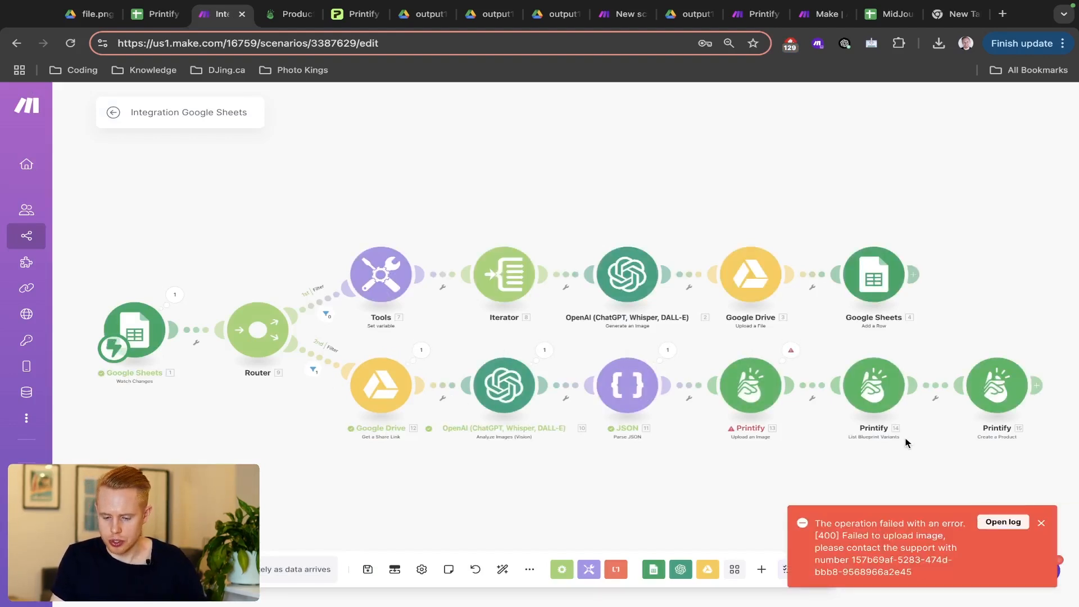
- Read the RuntimeError on Printify module 13, then reopen its Upload an Image settings
{"action": "scroll", "coordinate": [905, 441], "scroll_direction": "up", "scroll_amount": 3}
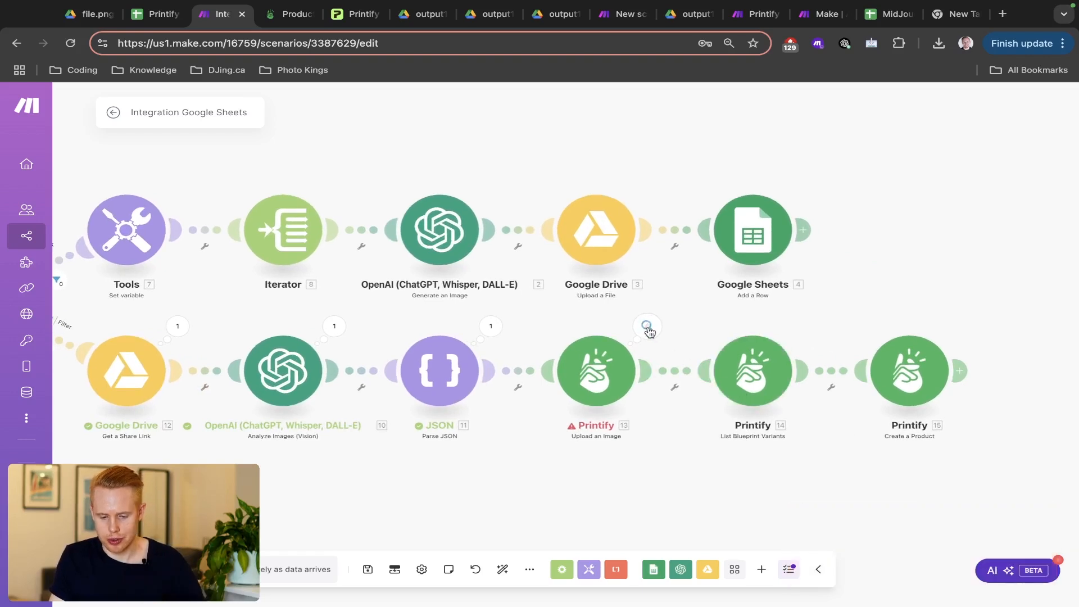
{"action": "left_click", "coordinate": [647, 326]}
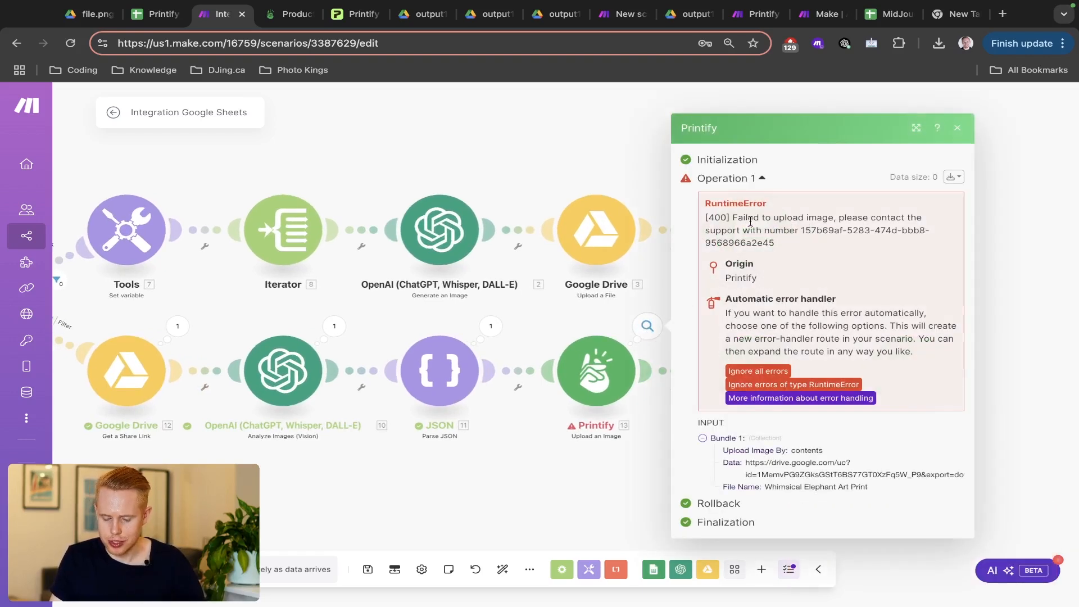
{"action": "double_click", "coordinate": [802, 229]}
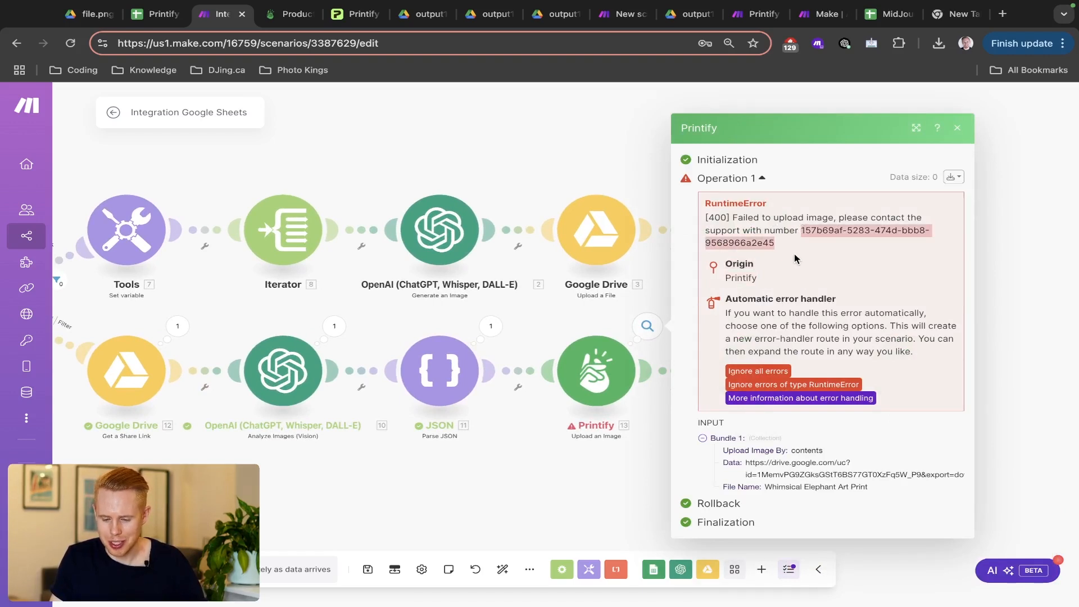
{"action": "left_click", "coordinate": [548, 327]}
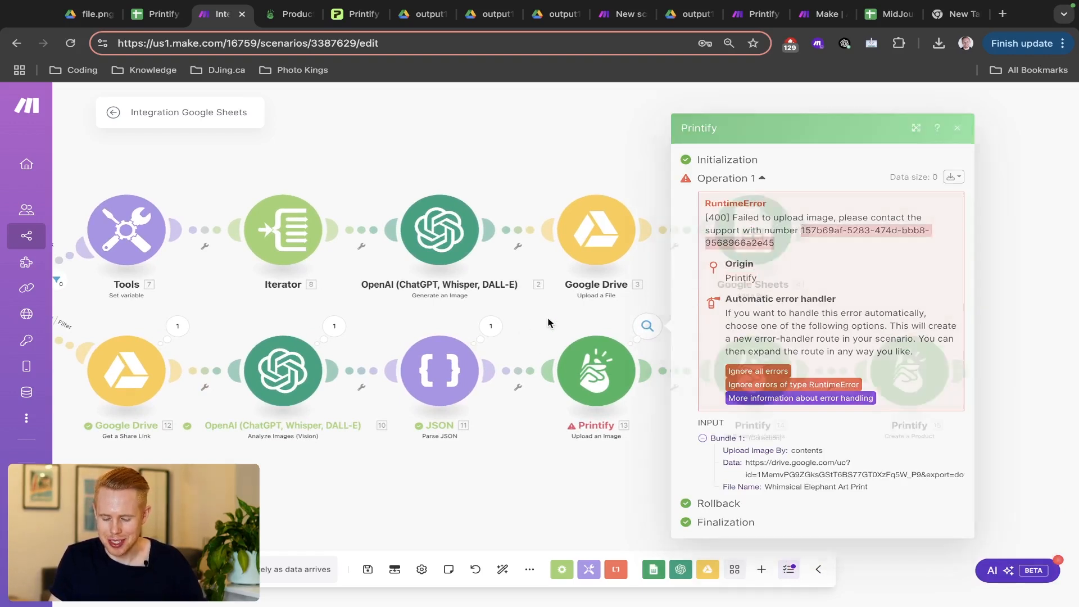
{"action": "left_click", "coordinate": [597, 387]}
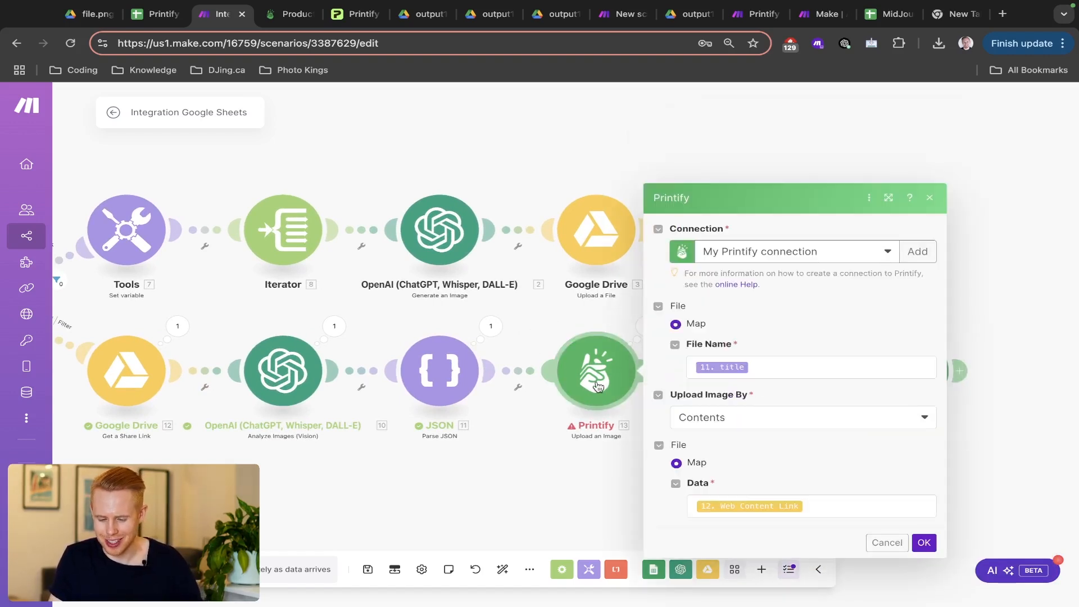
- Replace the Data mapping with the Drive Share Link and save the scenario
{"action": "left_click", "coordinate": [825, 502]}
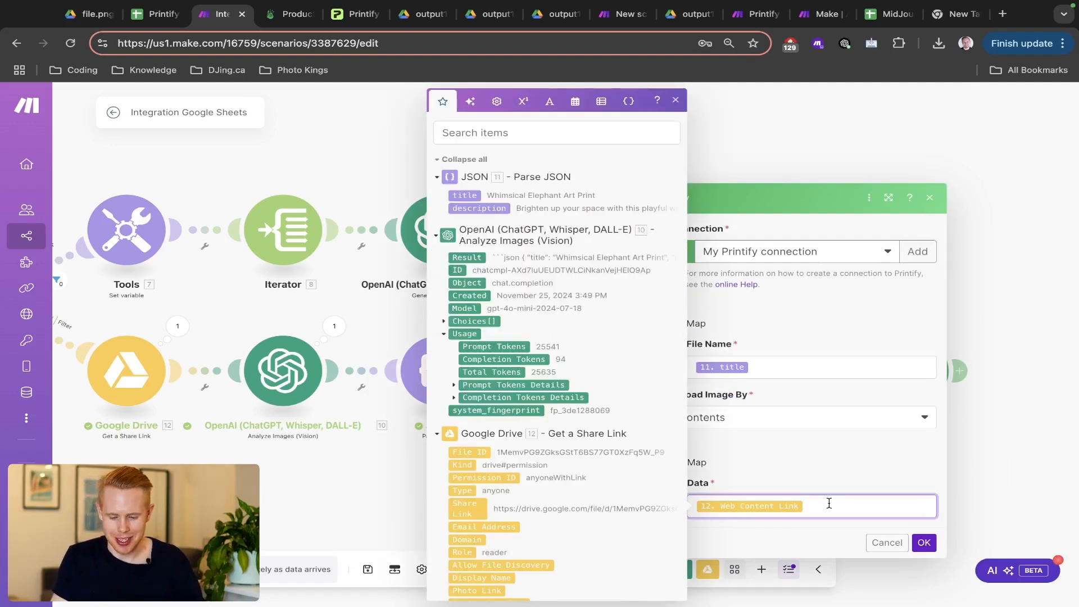
{"action": "left_click", "coordinate": [460, 132]}
{"action": "type", "text": "link"}
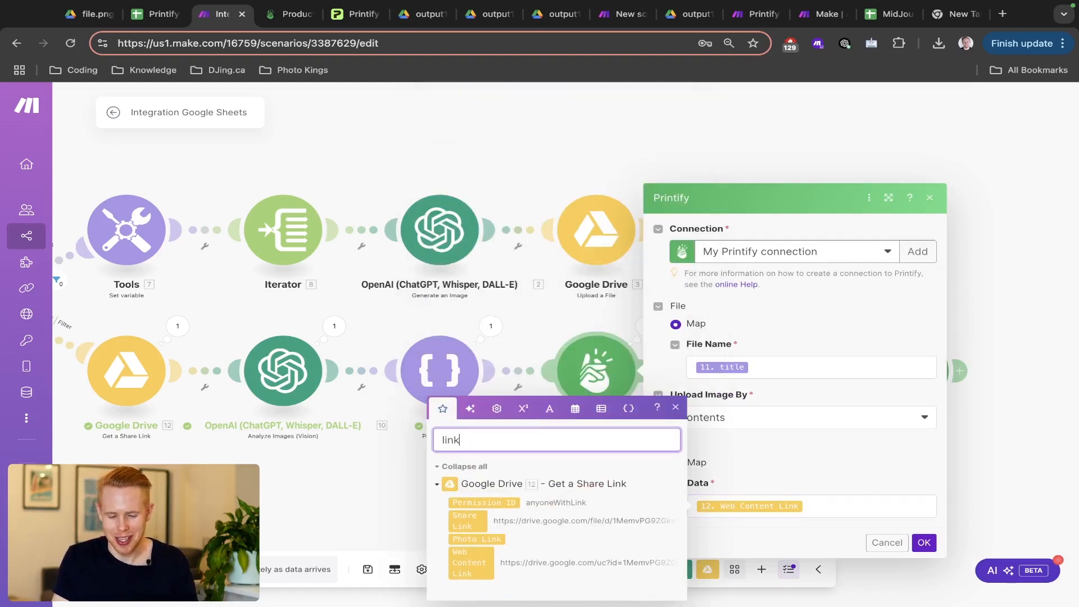
{"action": "left_click", "coordinate": [845, 497]}
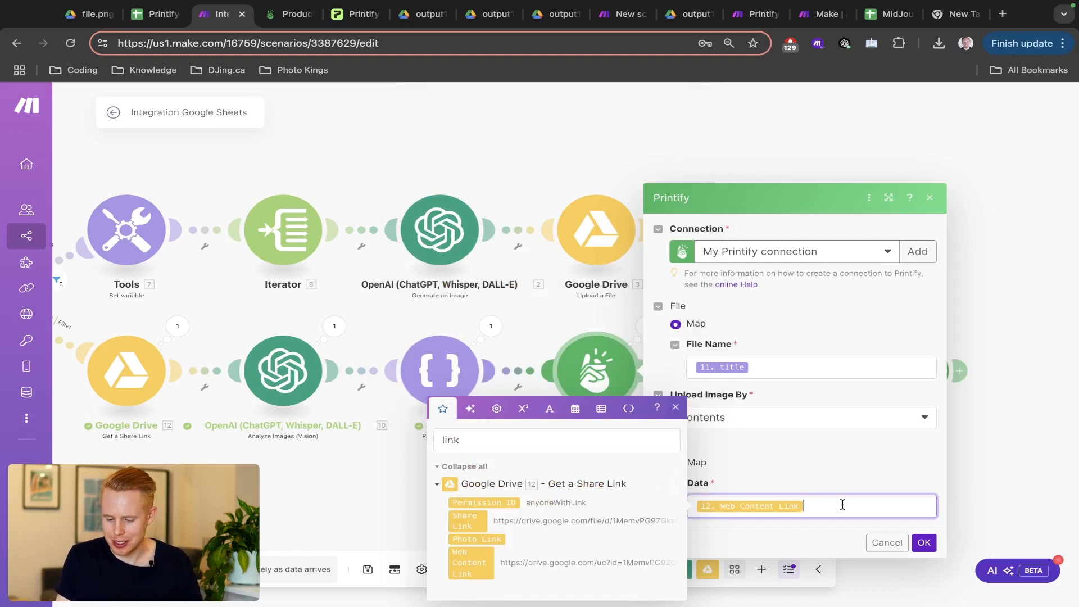
{"action": "key", "text": "BackSpace"}
{"action": "left_click", "coordinate": [476, 521]}
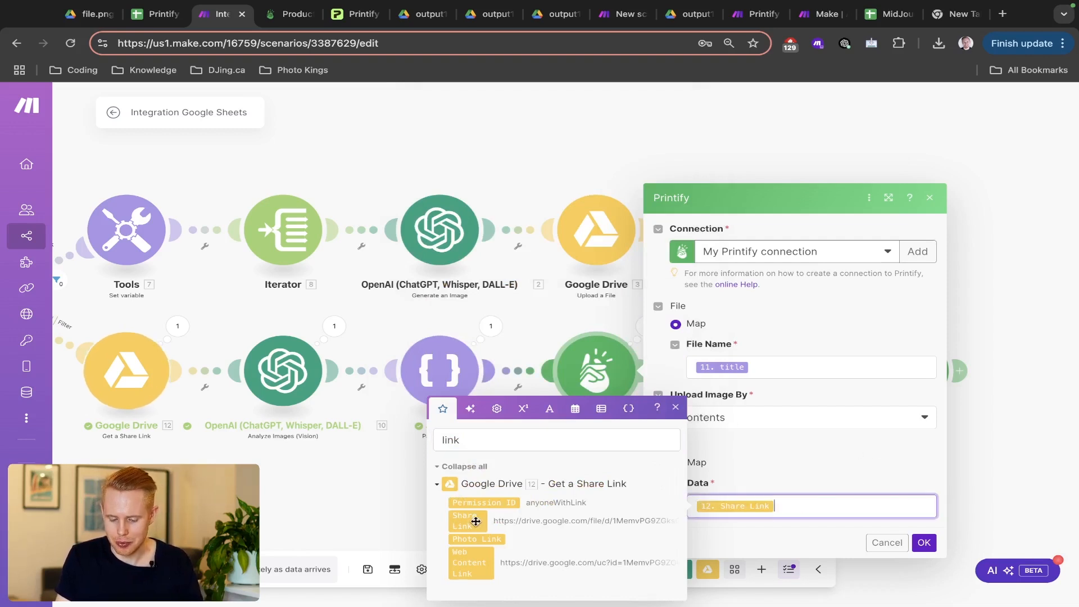
{"action": "left_click", "coordinate": [924, 543]}
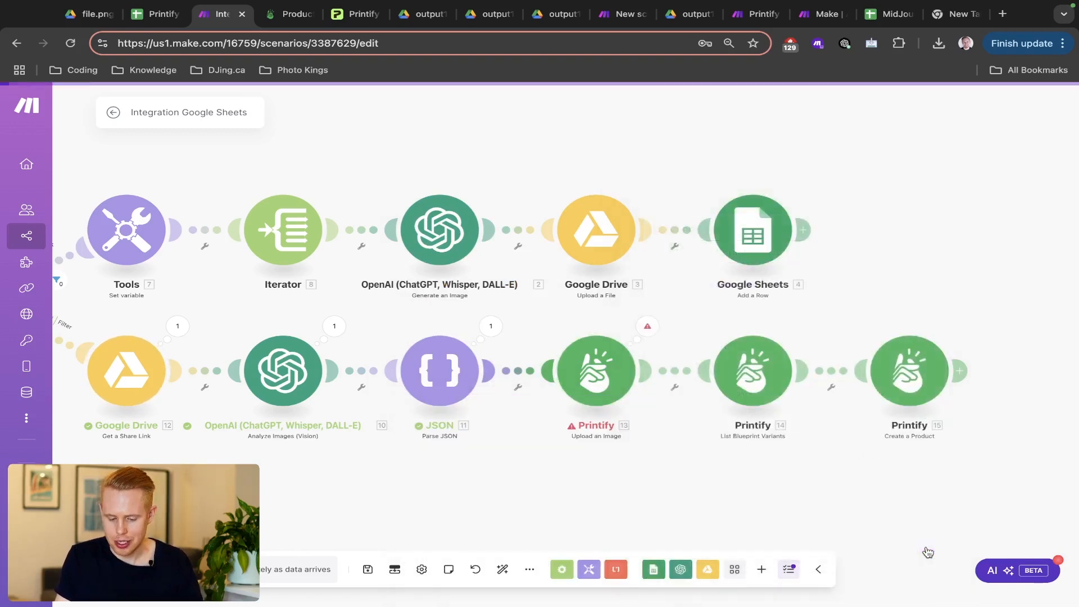
{"action": "key", "text": "ctrl+s"}
- Start a one-off run waiting for new data and go to the Printify sheet
{"action": "scroll", "coordinate": [528, 467], "scroll_direction": "left", "scroll_amount": 5}
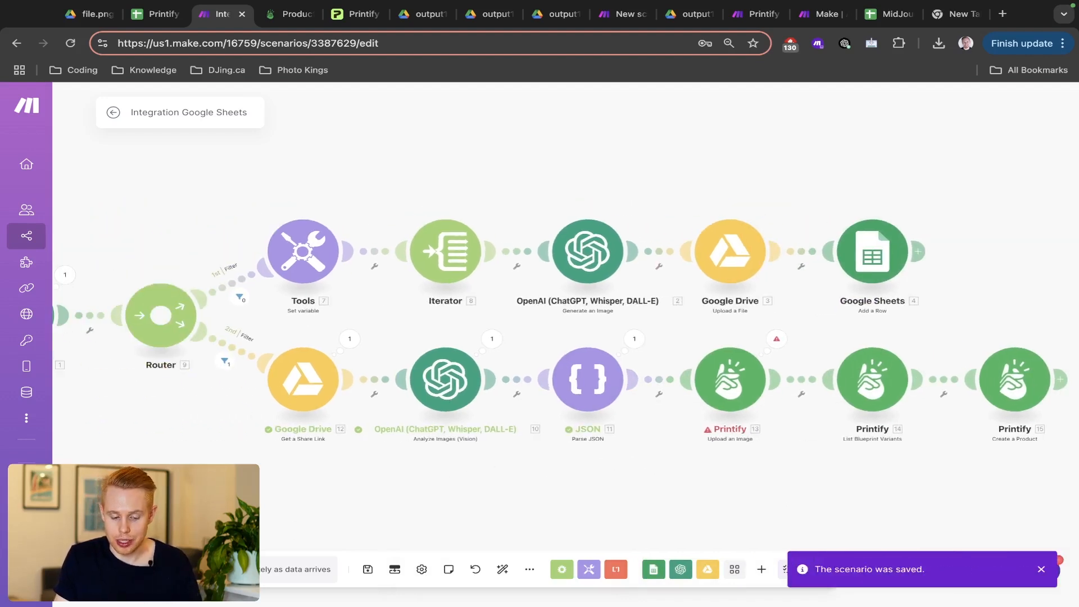
{"action": "left_click", "coordinate": [140, 569]}
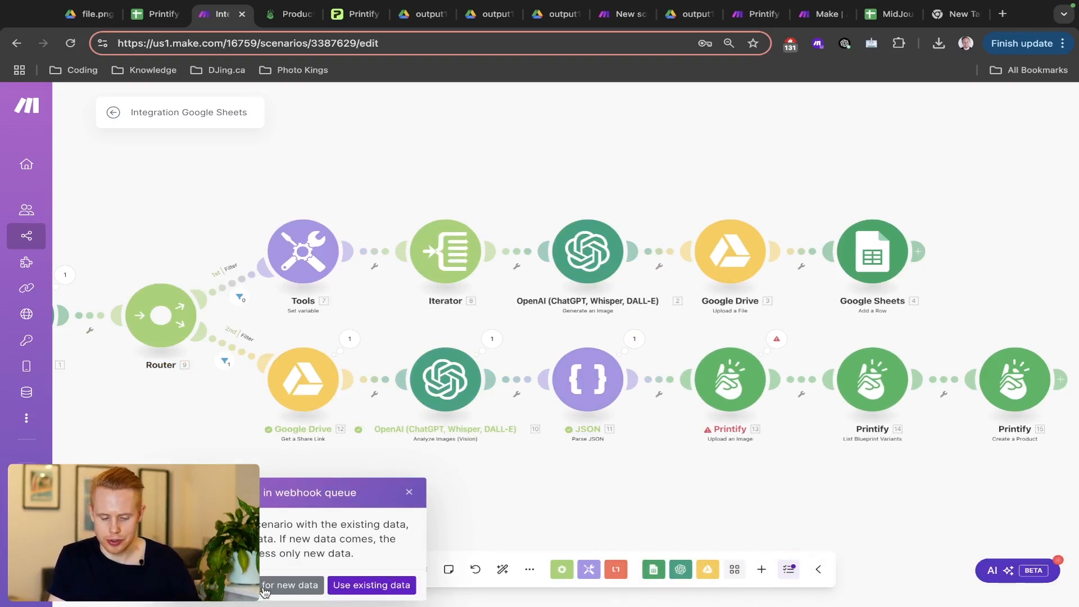
{"action": "left_click", "coordinate": [368, 585]}
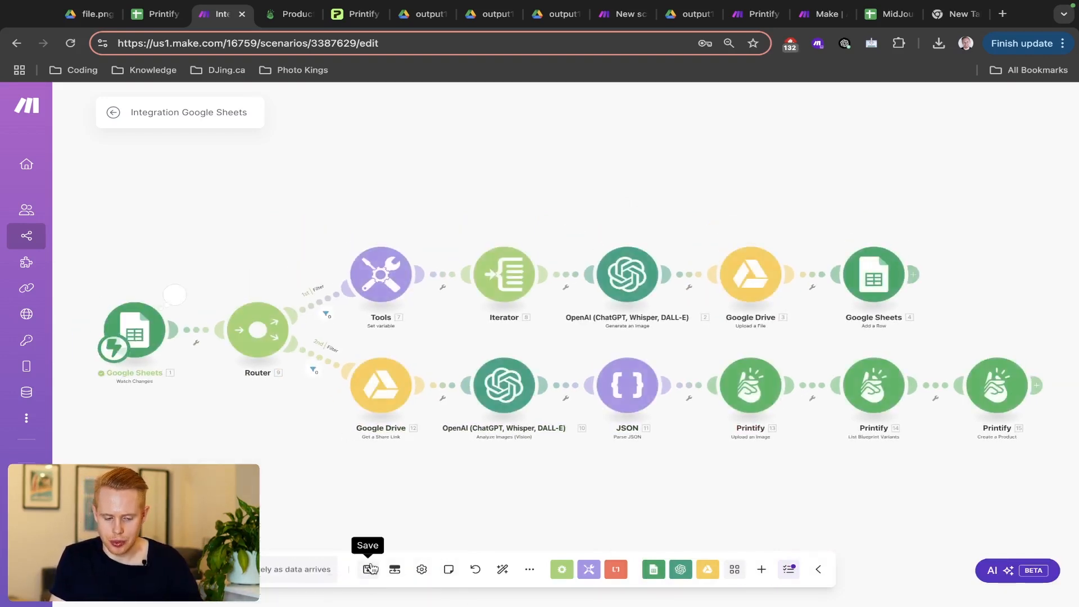
{"action": "left_click", "coordinate": [139, 569]}
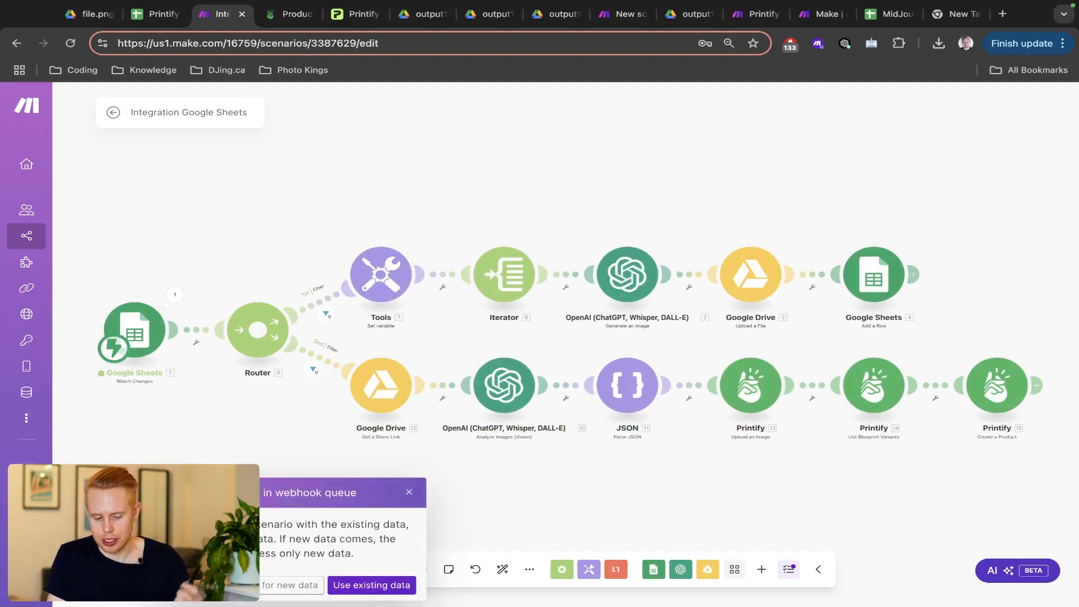
{"action": "left_click", "coordinate": [254, 585]}
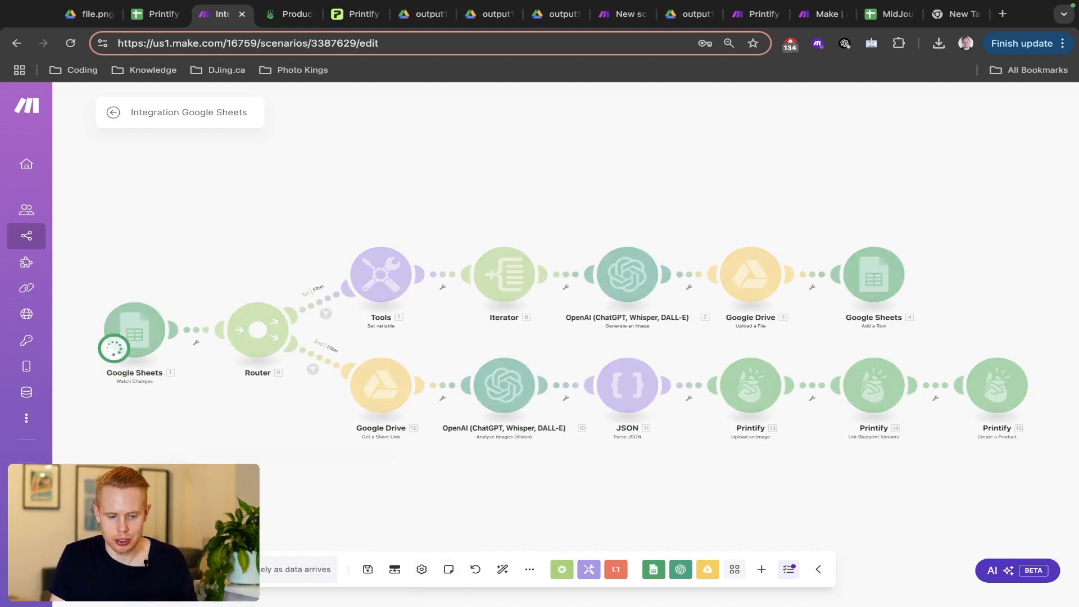
{"action": "key", "text": "ctrl+shift+Tab"}
- Tick row 12's Create box in D12 and go back to Make
{"action": "left_click", "coordinate": [380, 433]}
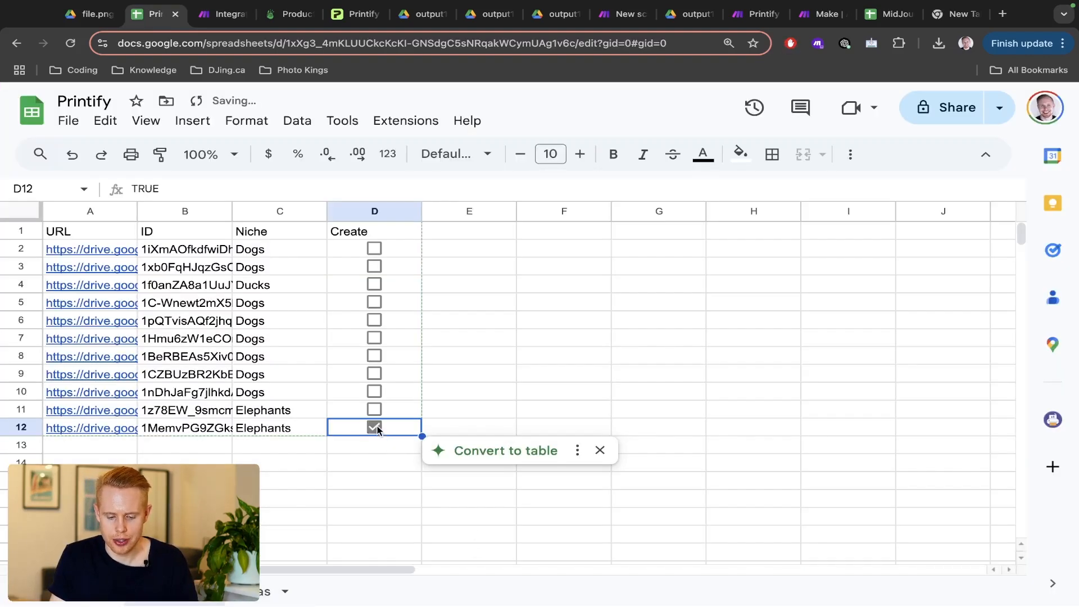
{"action": "key", "text": "ctrl+Tab"}
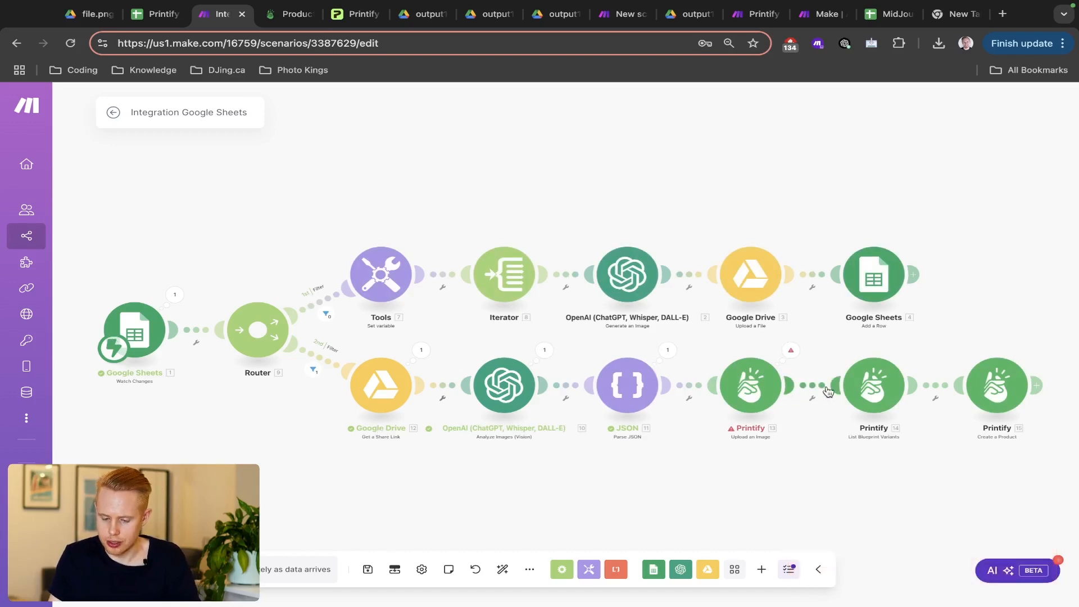
- Review the 400 upload error on Printify module 13 and reopen its settings
{"action": "left_click", "coordinate": [789, 352]}
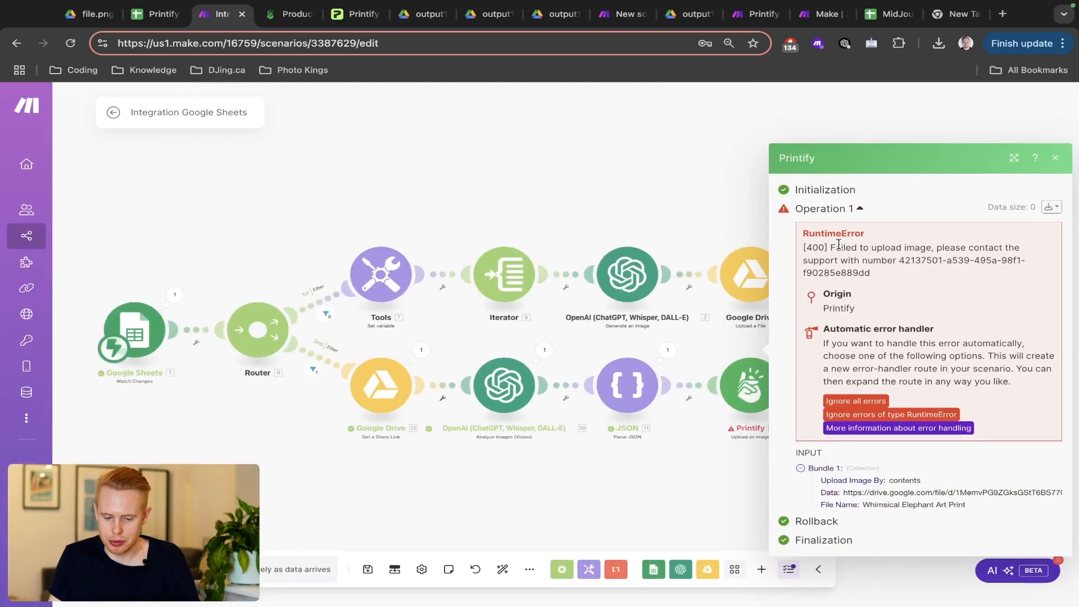
{"action": "left_click", "coordinate": [707, 348]}
{"action": "left_click", "coordinate": [745, 395]}
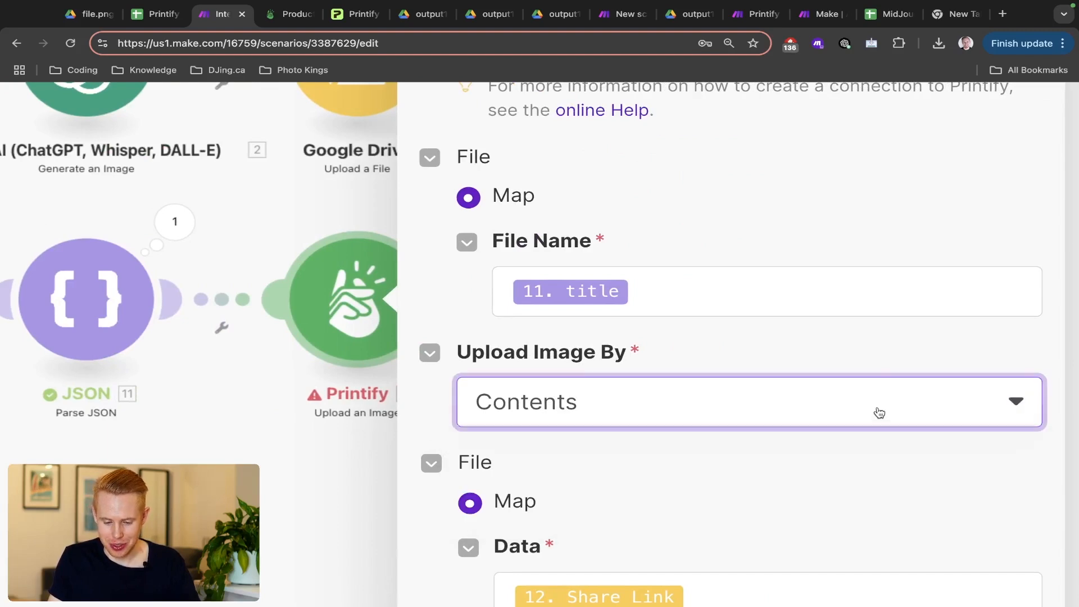
- Upload the image by URL, with Image URL mapped to 12. Web Content Link
{"action": "left_click", "coordinate": [879, 412]}
{"action": "left_click", "coordinate": [805, 456]}
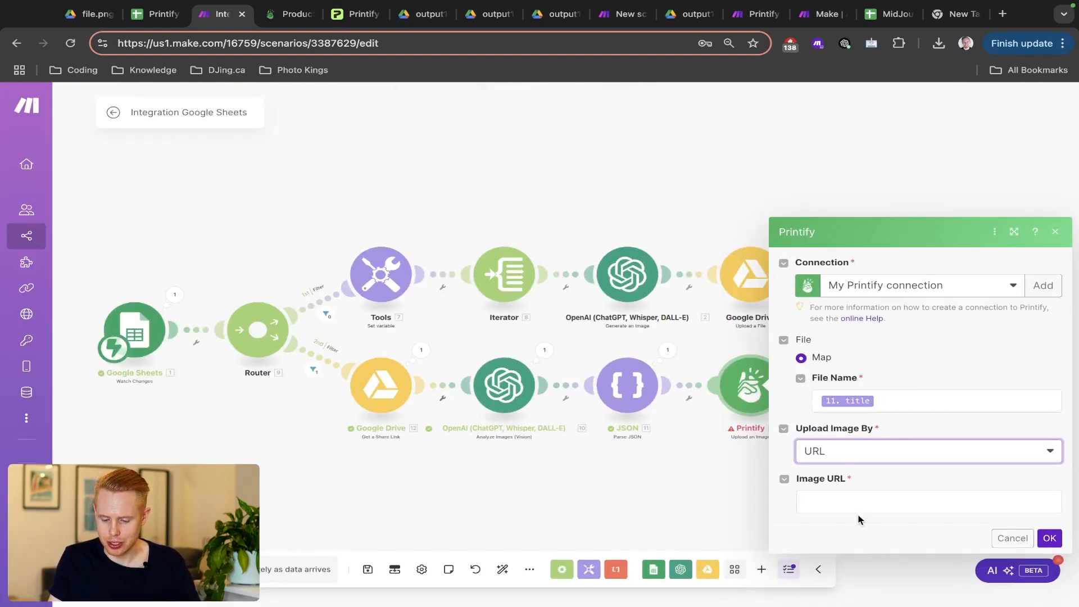
{"action": "left_click", "coordinate": [868, 501]}
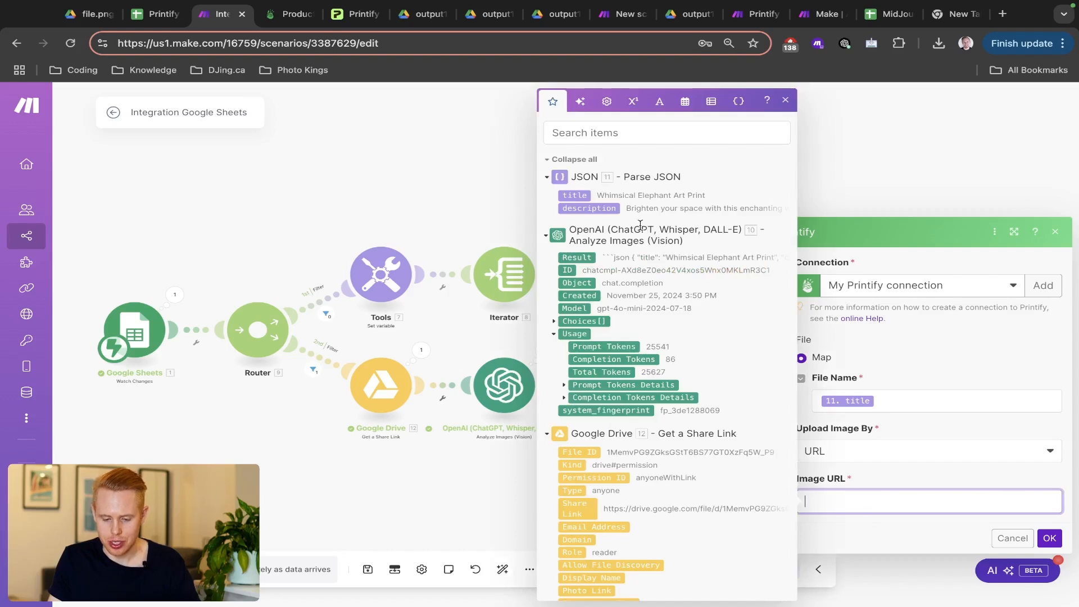
{"action": "left_click", "coordinate": [631, 132]}
{"action": "type", "text": "link"}
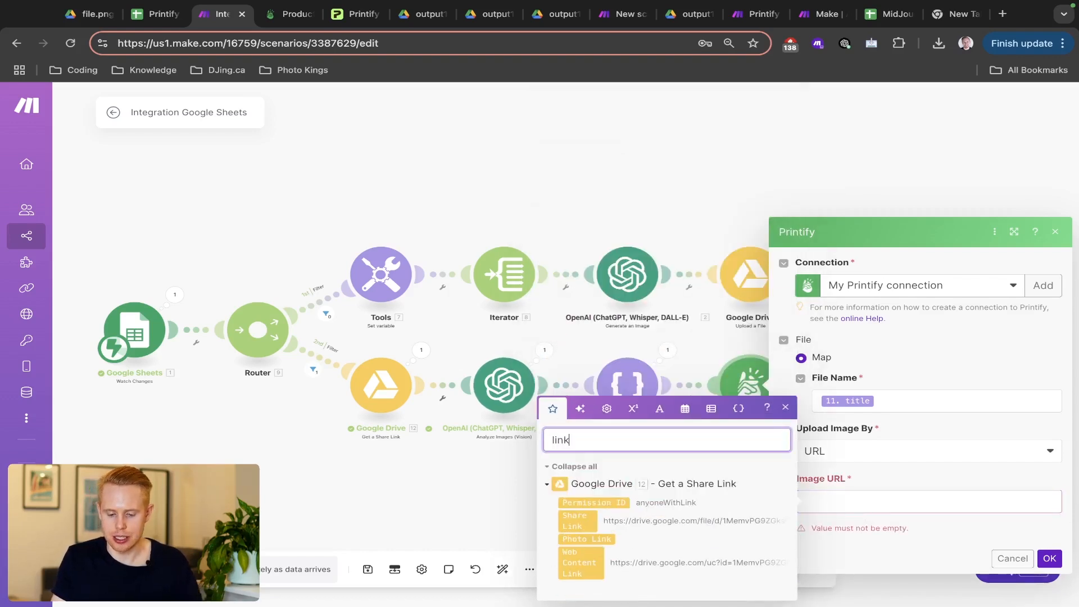
{"action": "left_click", "coordinate": [581, 559]}
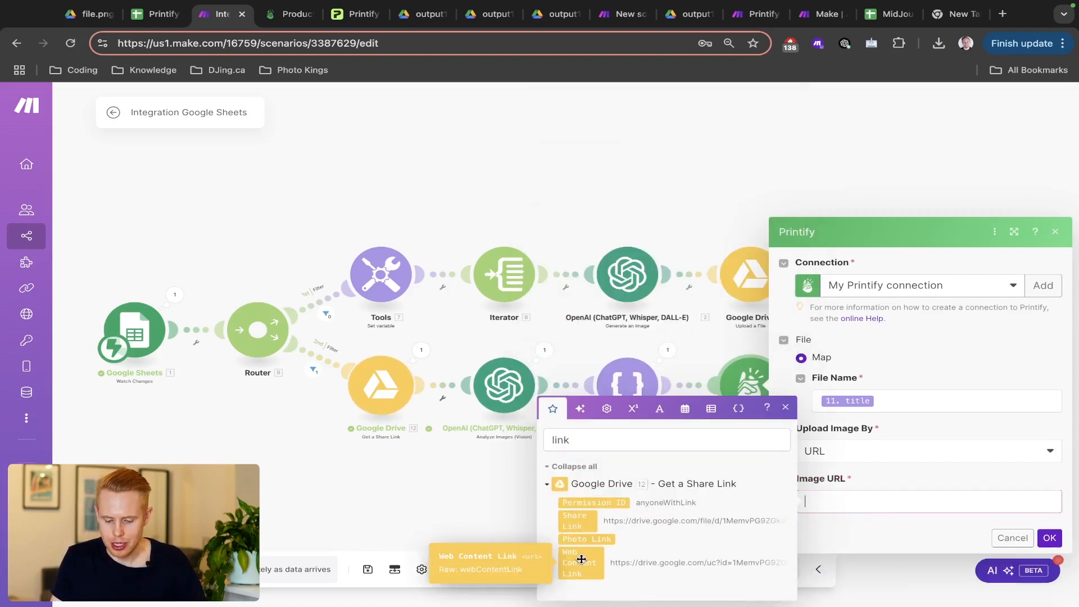
{"action": "left_click", "coordinate": [581, 559]}
{"action": "left_click", "coordinate": [1050, 540]}
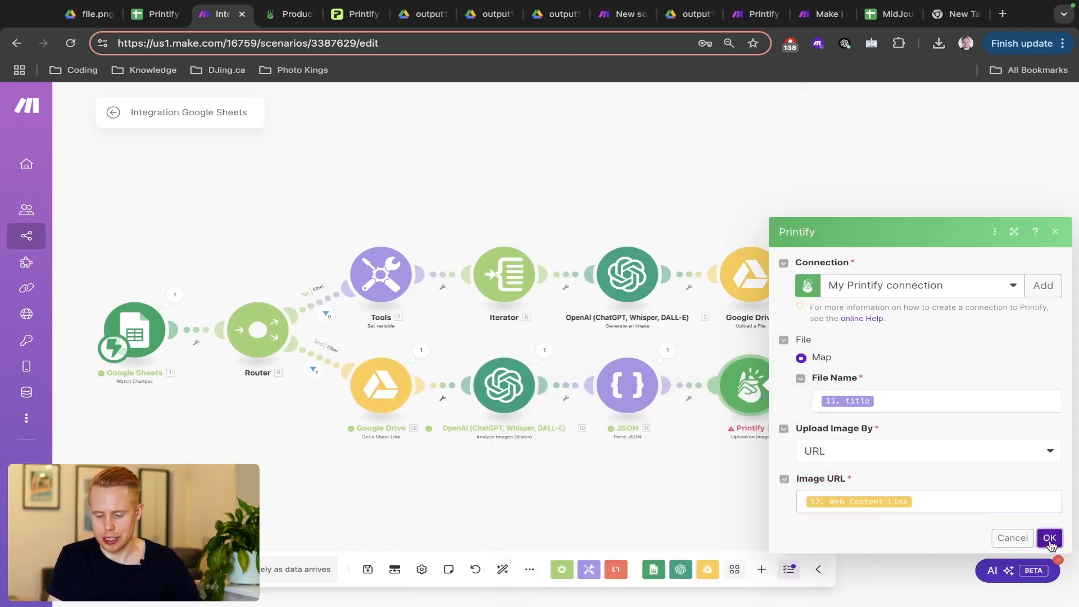
- Save, start a run waiting for new data, and tick row 11's Create box
{"action": "left_click", "coordinate": [368, 570]}
{"action": "left_click", "coordinate": [115, 569]}
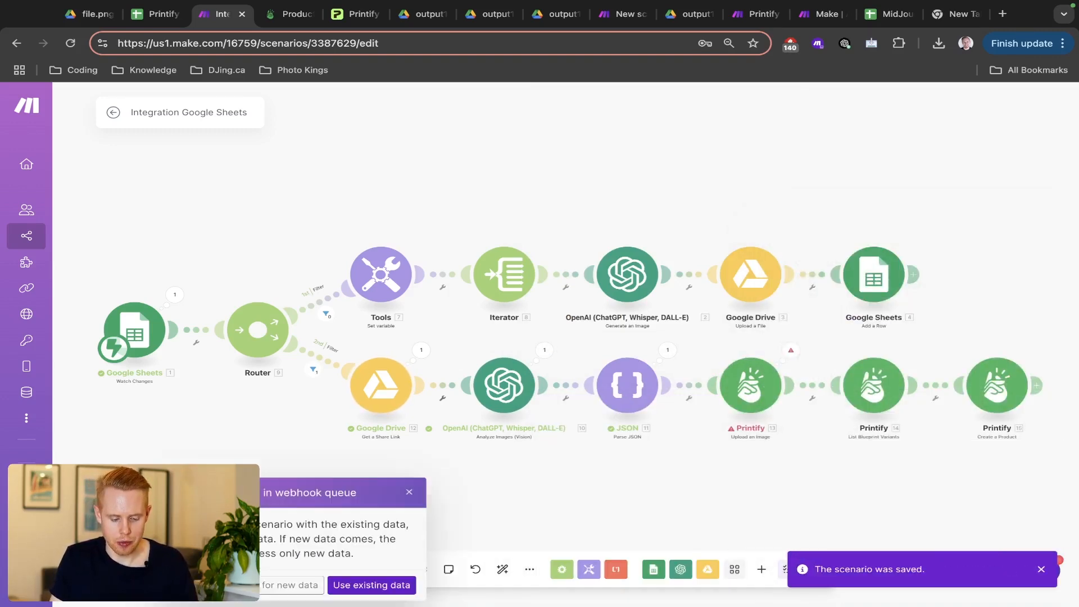
{"action": "left_click", "coordinate": [274, 586]}
{"action": "key", "text": "ctrl+shift+Tab"}
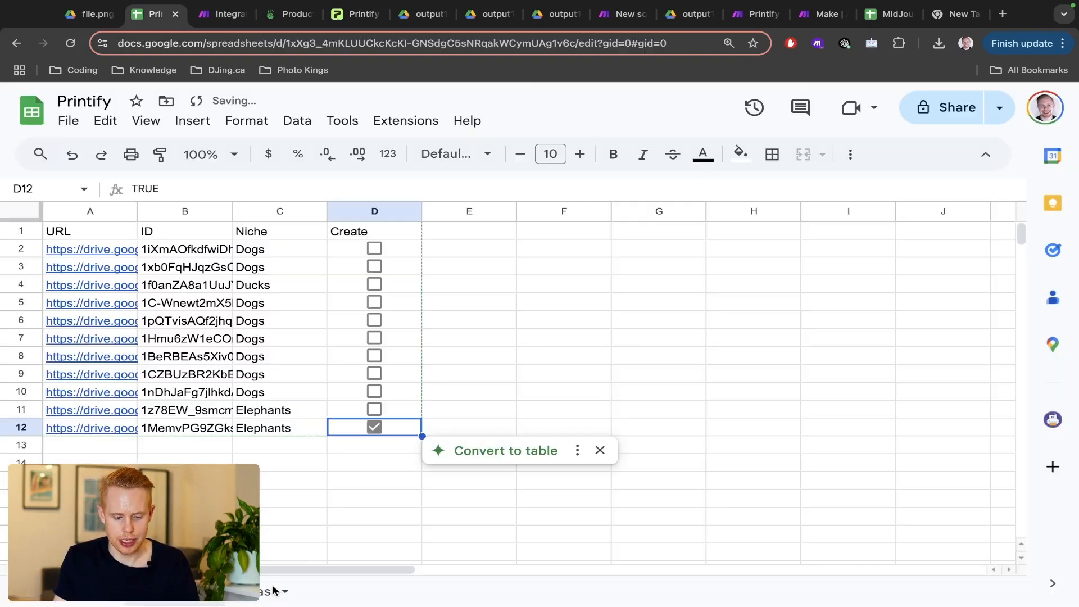
{"action": "left_click", "coordinate": [374, 409]}
{"action": "key", "text": "ctrl+Tab"}
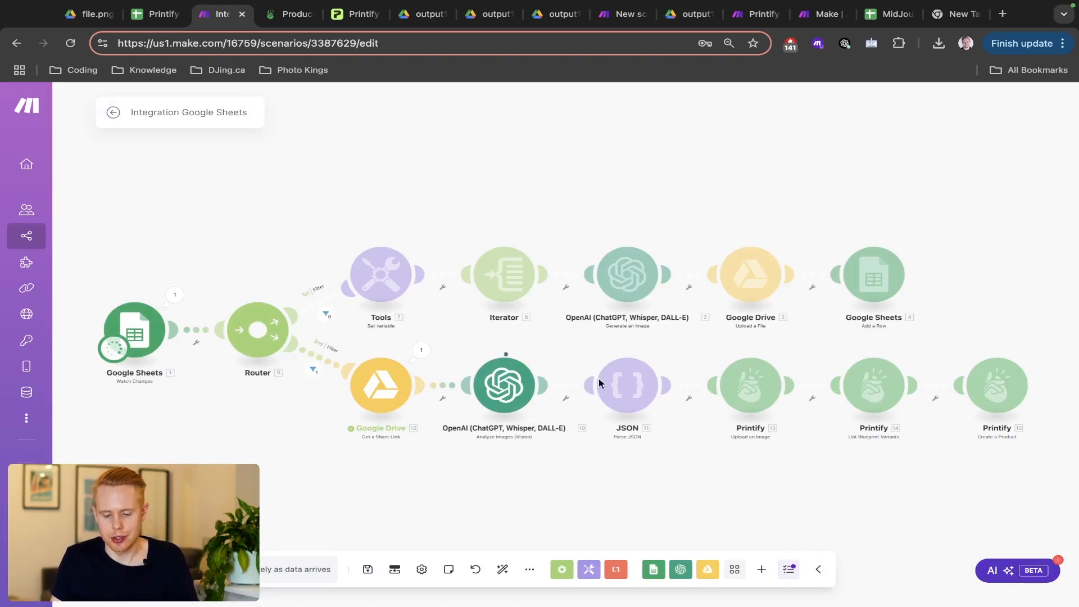
- Follow the second route through the Printify modules and run the scenario once more
{"action": "scroll", "coordinate": [599, 379], "scroll_direction": "up", "scroll_amount": 5}
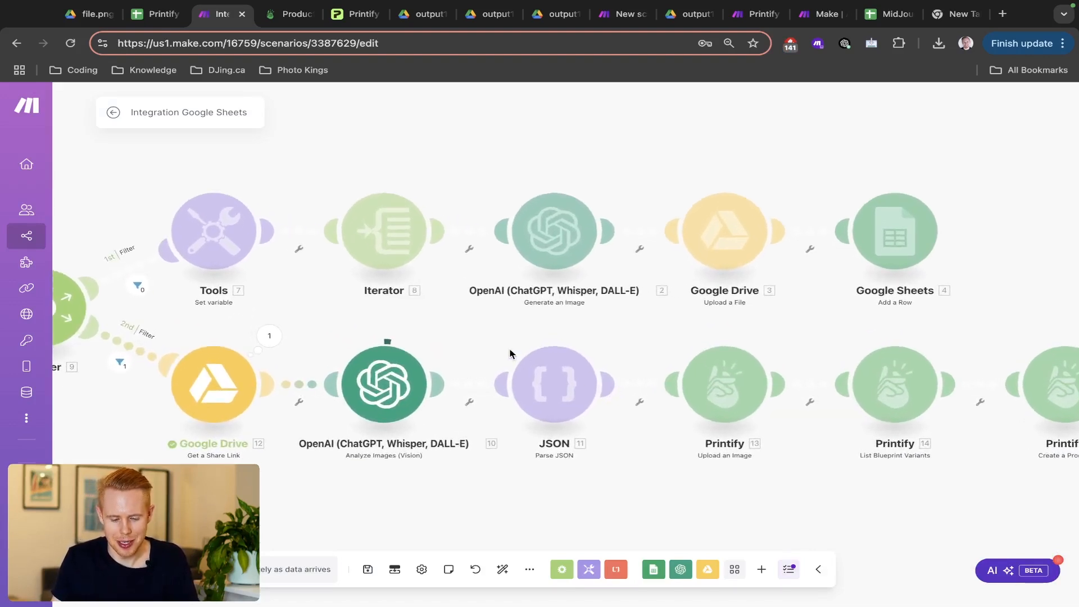
{"action": "left_click_drag", "start_coordinate": [509, 353], "coordinate": [422, 316]}
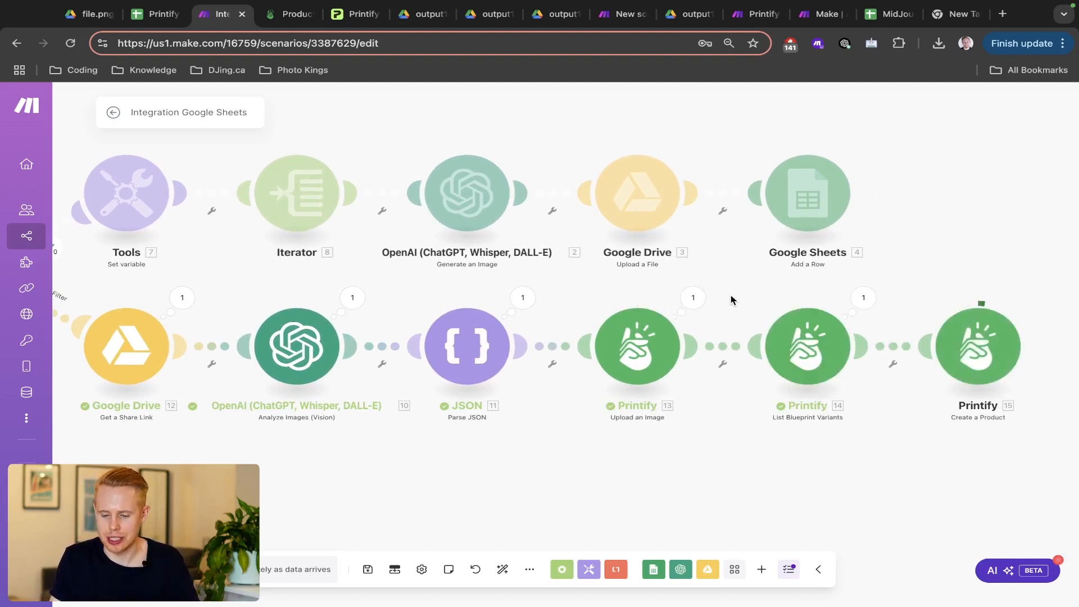
{"action": "scroll", "coordinate": [552, 297], "scroll_direction": "right", "scroll_amount": 3}
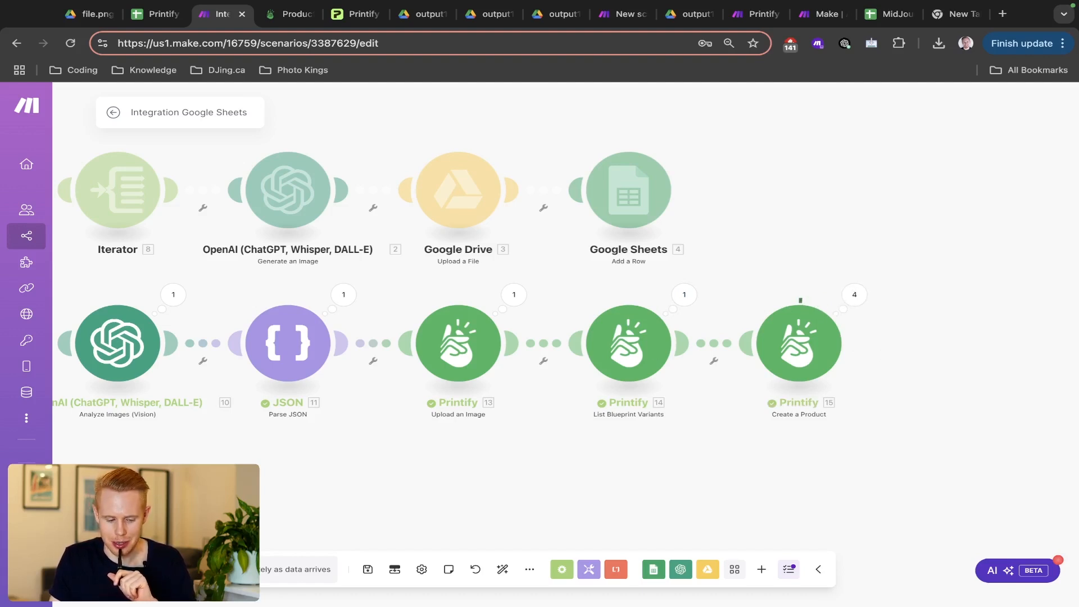
{"action": "left_click", "coordinate": [138, 569]}
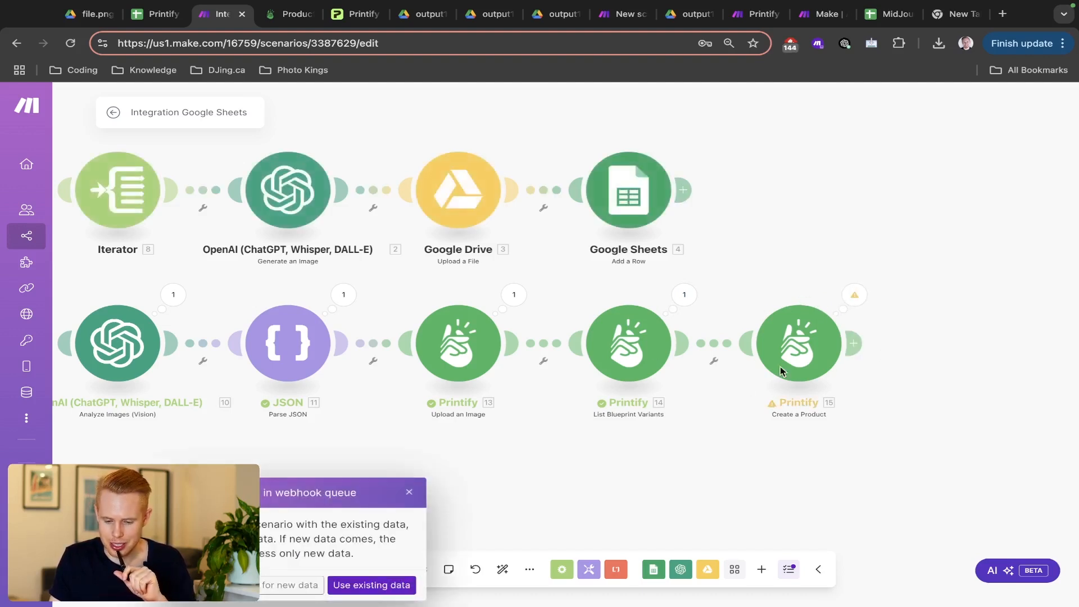
- Inspect the 495 List Blueprint Variants bundles for blueprint 6 and print provider 217
{"action": "left_click", "coordinate": [290, 14]}
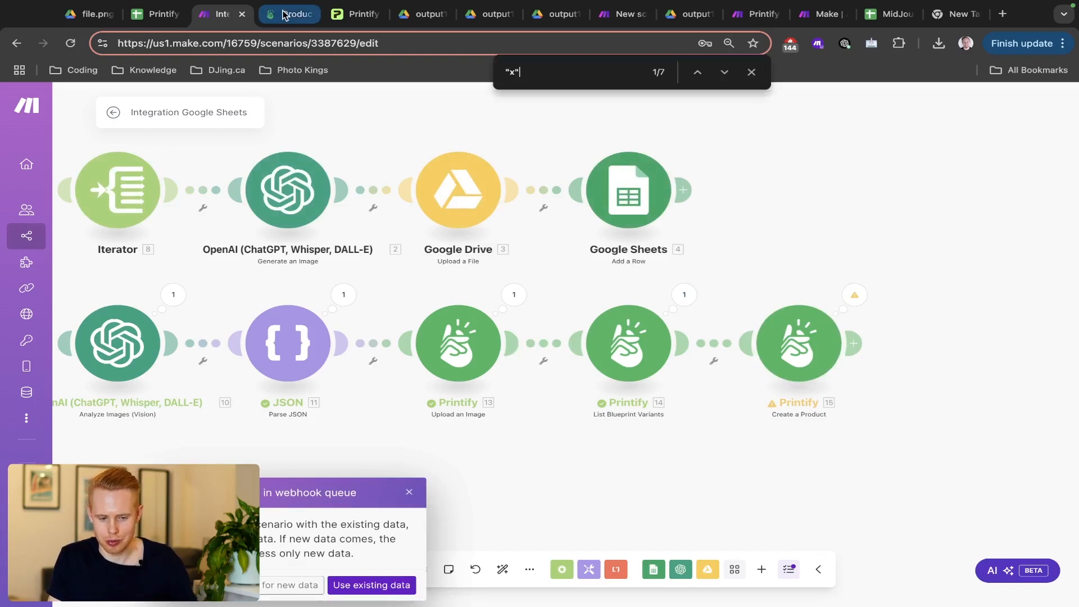
{"action": "left_click", "coordinate": [218, 17]}
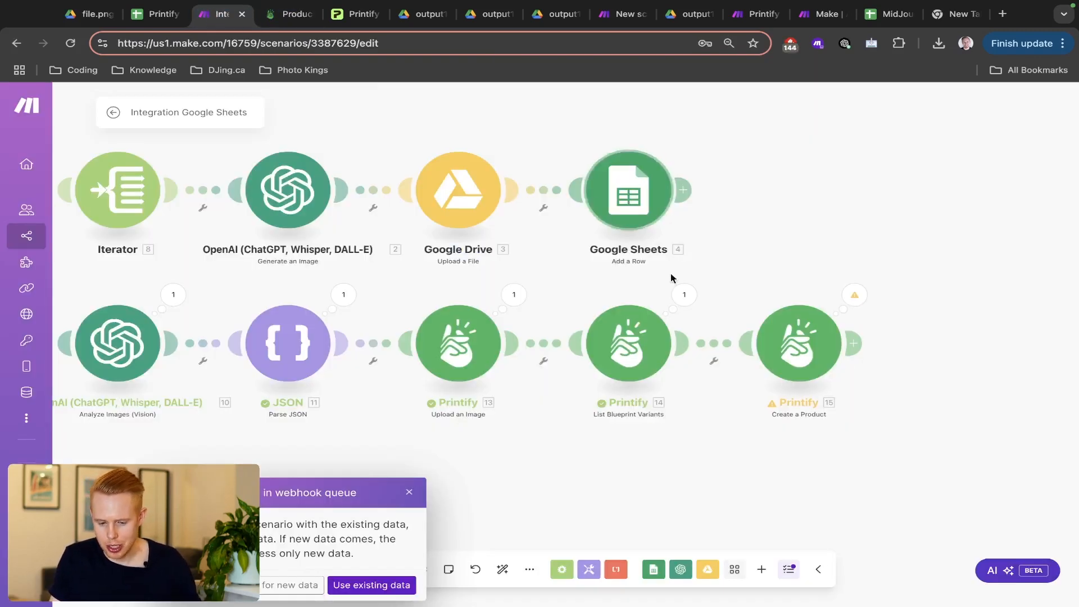
{"action": "left_click", "coordinate": [679, 291]}
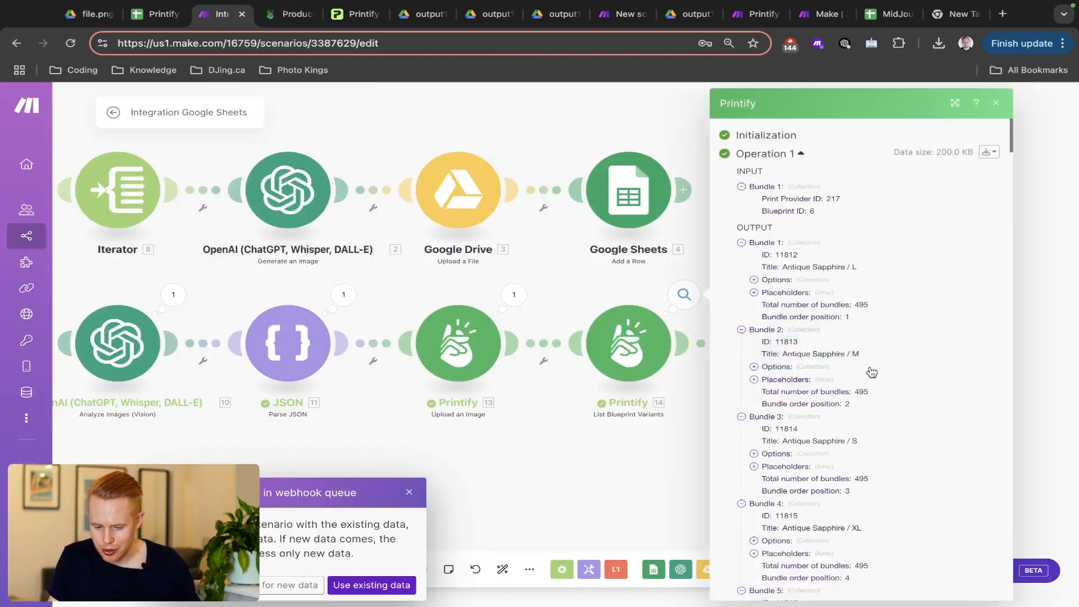
{"action": "scroll", "coordinate": [871, 372], "scroll_direction": "down", "scroll_amount": 1}
{"action": "scroll", "coordinate": [871, 372], "scroll_direction": "down", "scroll_amount": 20}
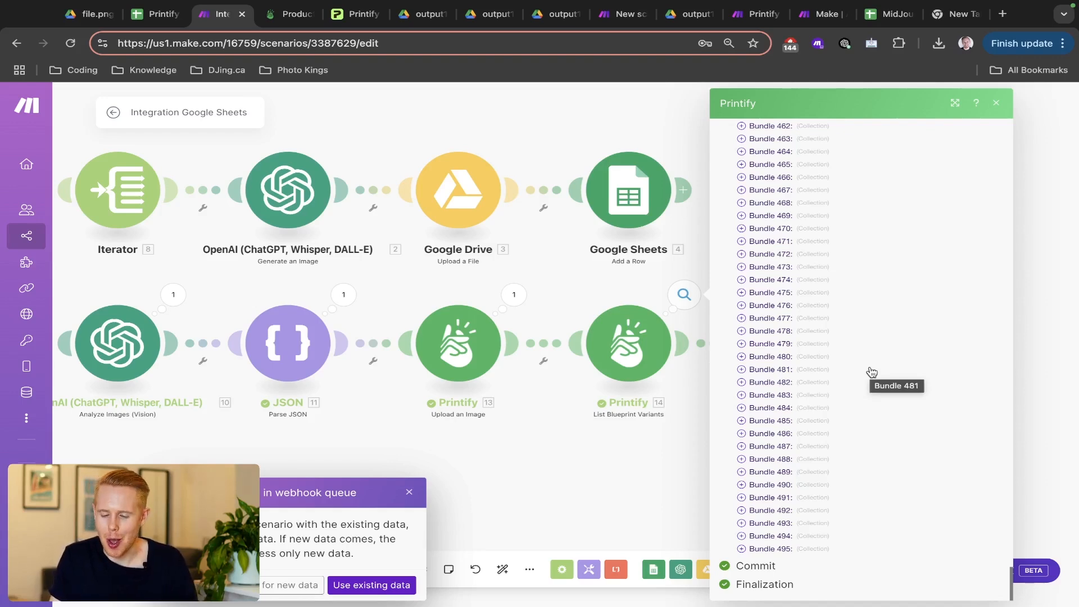
- Move the Printify products tab earlier and reload it to show the new Cool Elephant T-shirts
{"action": "key", "text": "ctrl+Tab"}
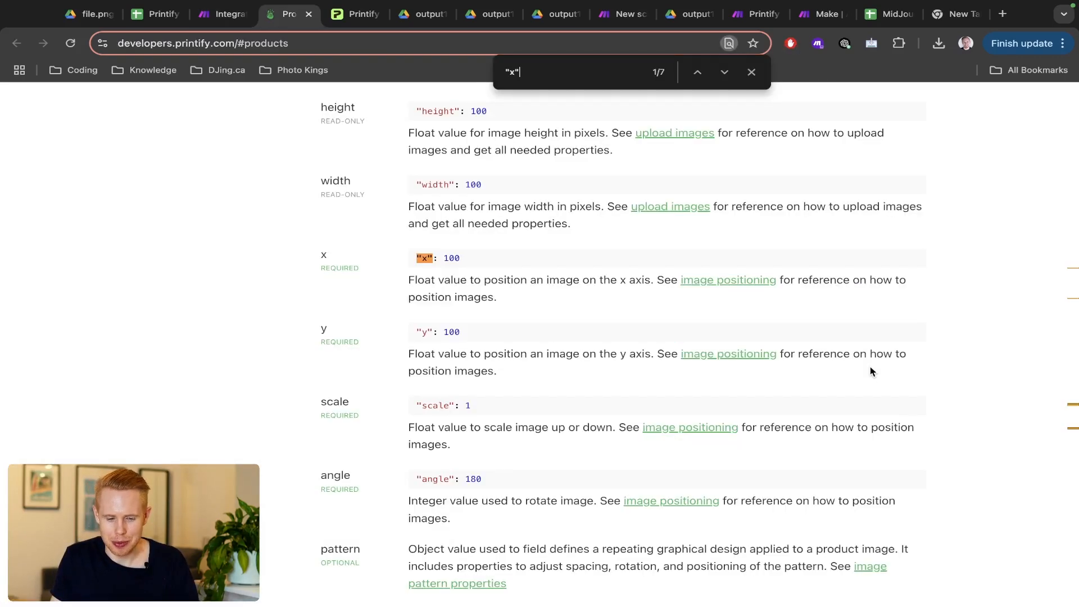
{"action": "key", "text": "ctrl+Tab"}
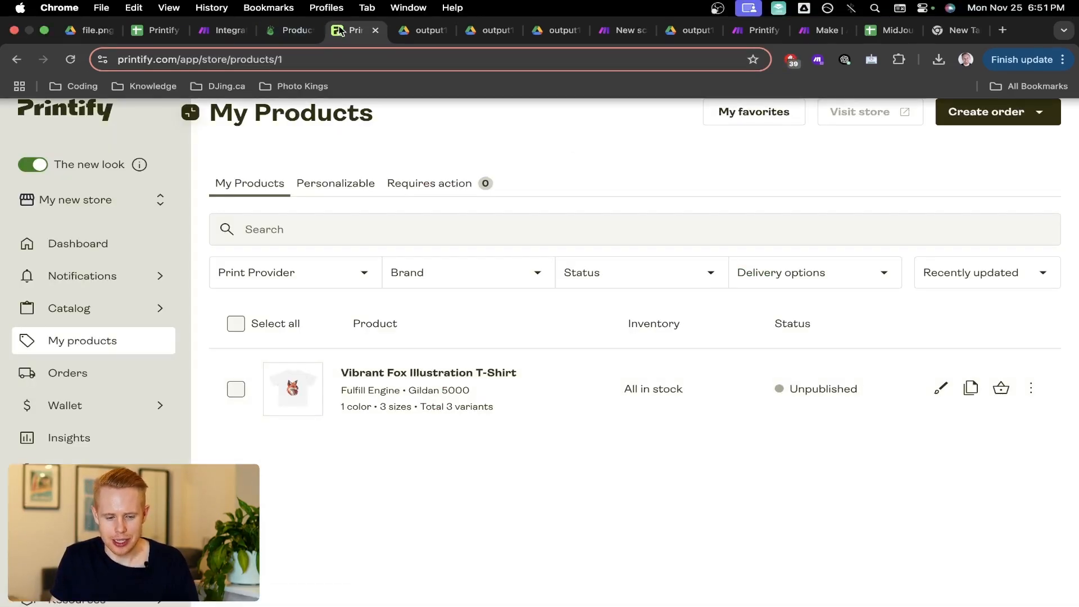
{"action": "left_click_drag", "start_coordinate": [351, 30], "coordinate": [264, 34]}
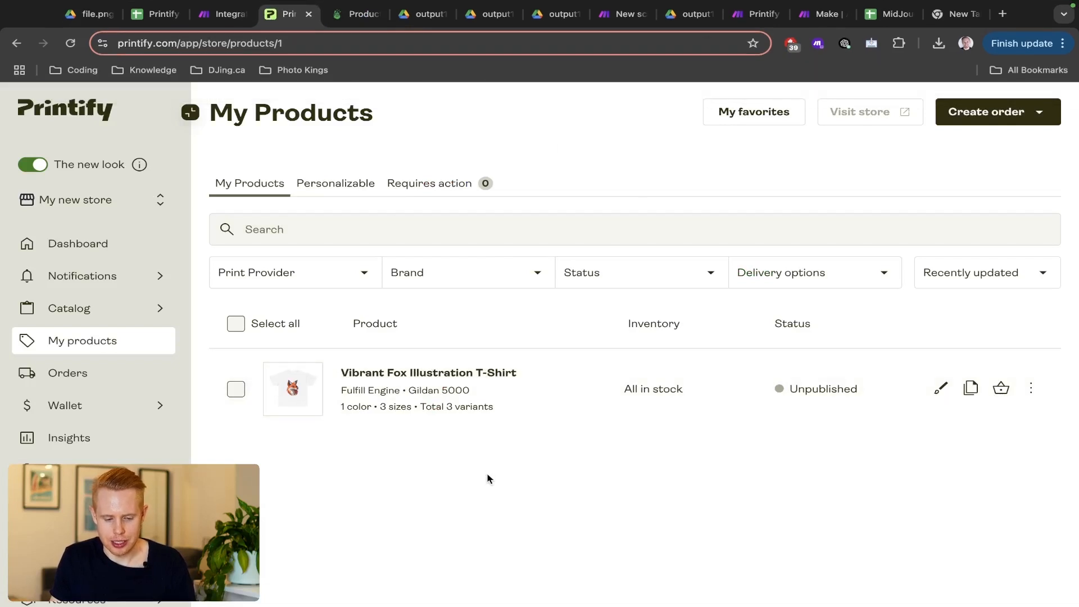
{"action": "key", "text": "super+r"}
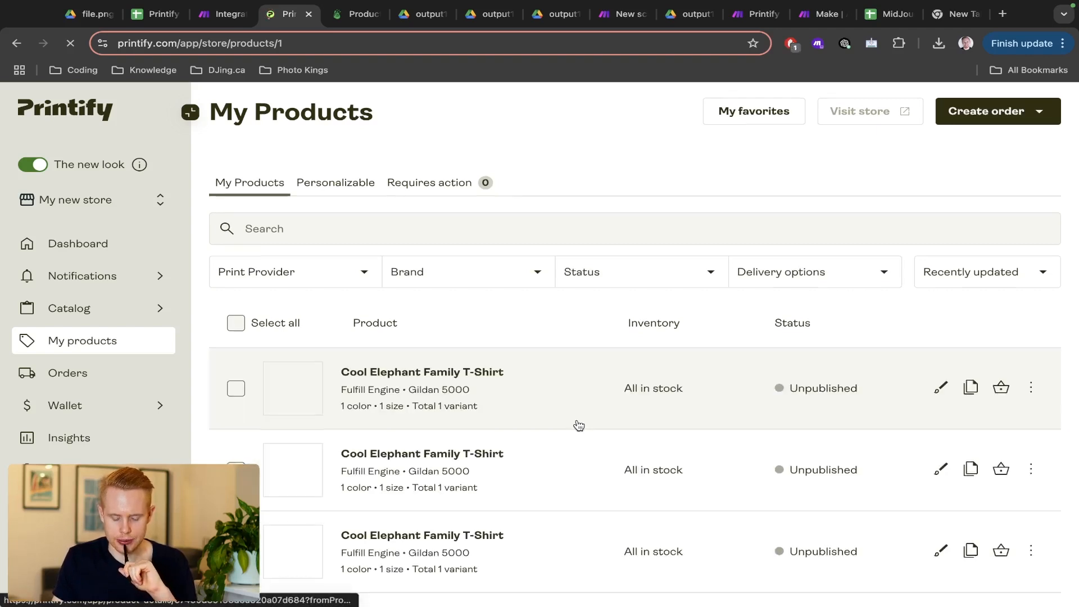
- Open the first Cool Elephant Family T-Shirt in the design editor
{"action": "scroll", "coordinate": [576, 423], "scroll_direction": "down", "scroll_amount": 3}
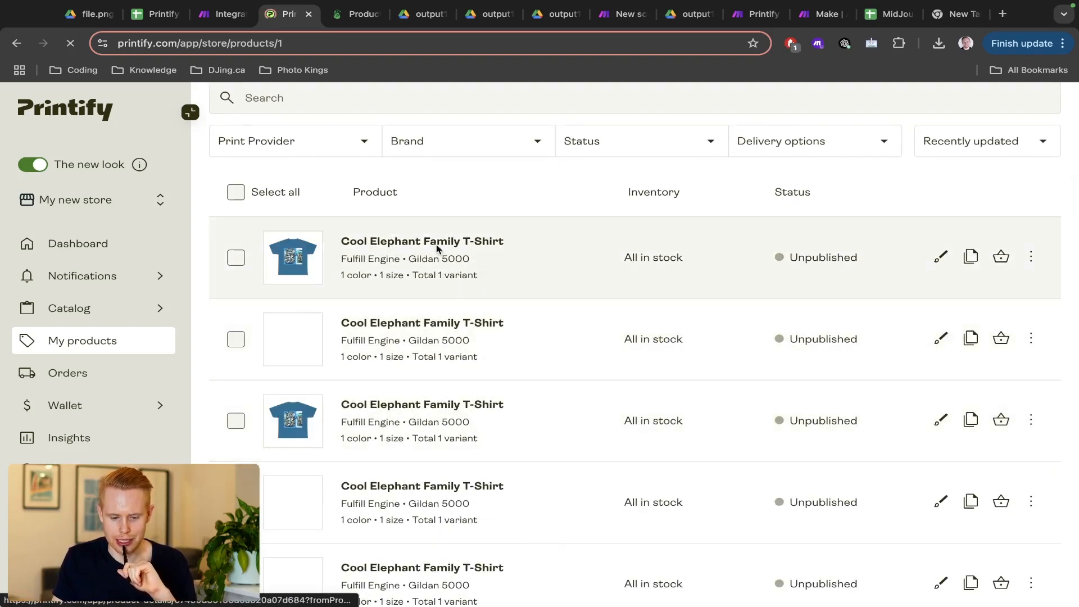
{"action": "left_click", "coordinate": [438, 248]}
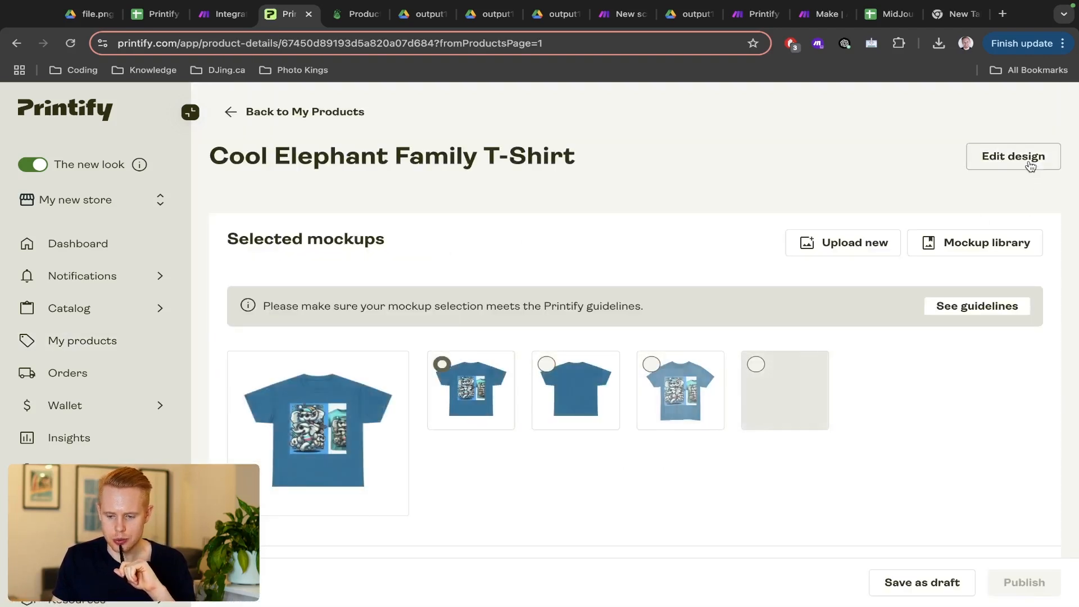
{"action": "left_click", "coordinate": [1029, 163]}
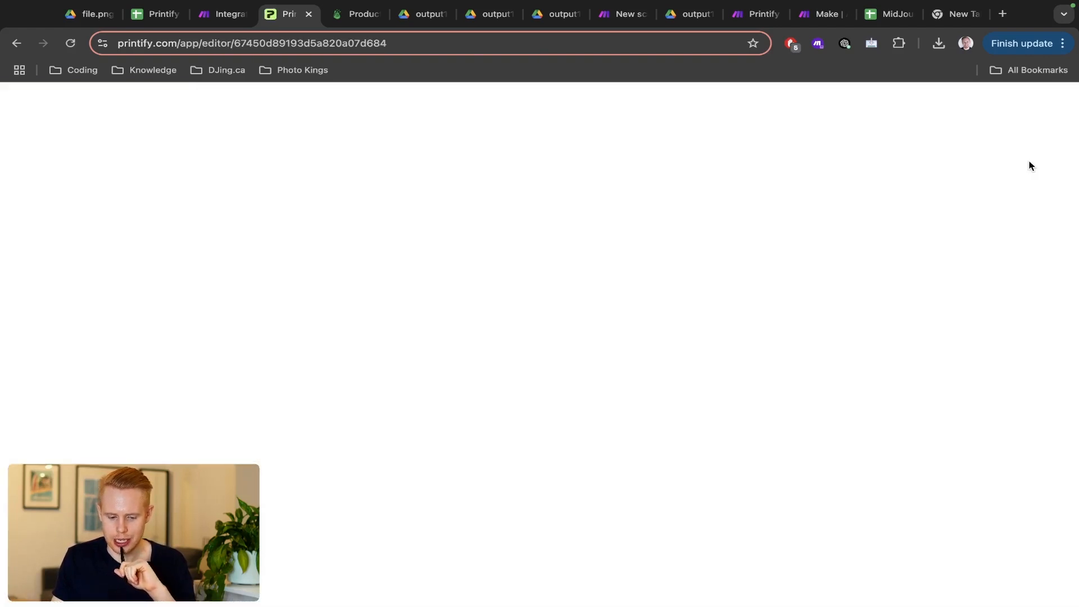
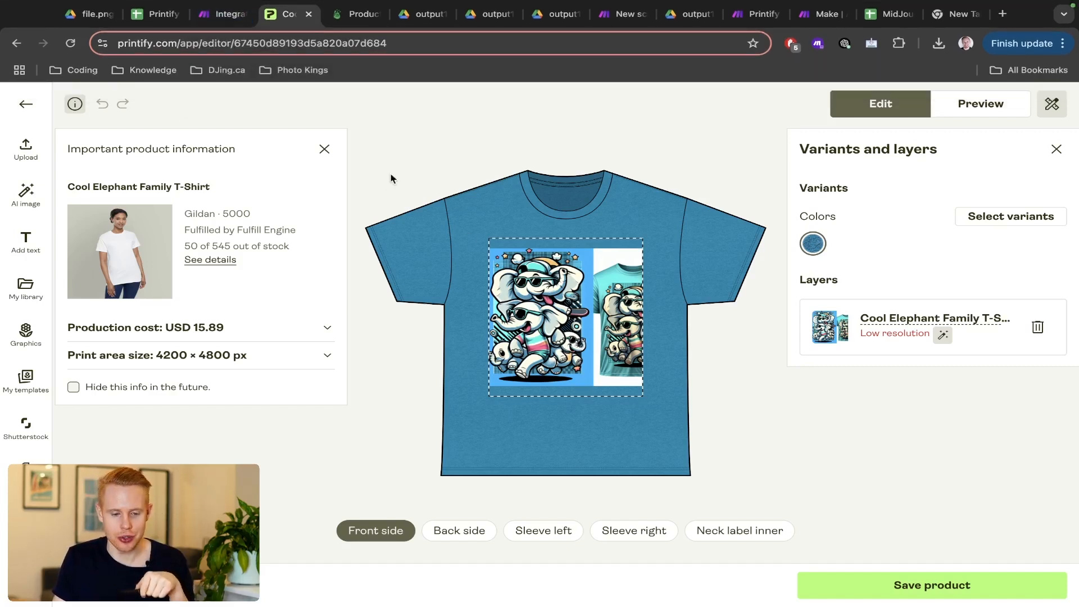
- Switch from the Printify T-shirt editor back to the Make 'Integration Google Sheets' scenario
{"action": "left_click", "coordinate": [227, 22]}
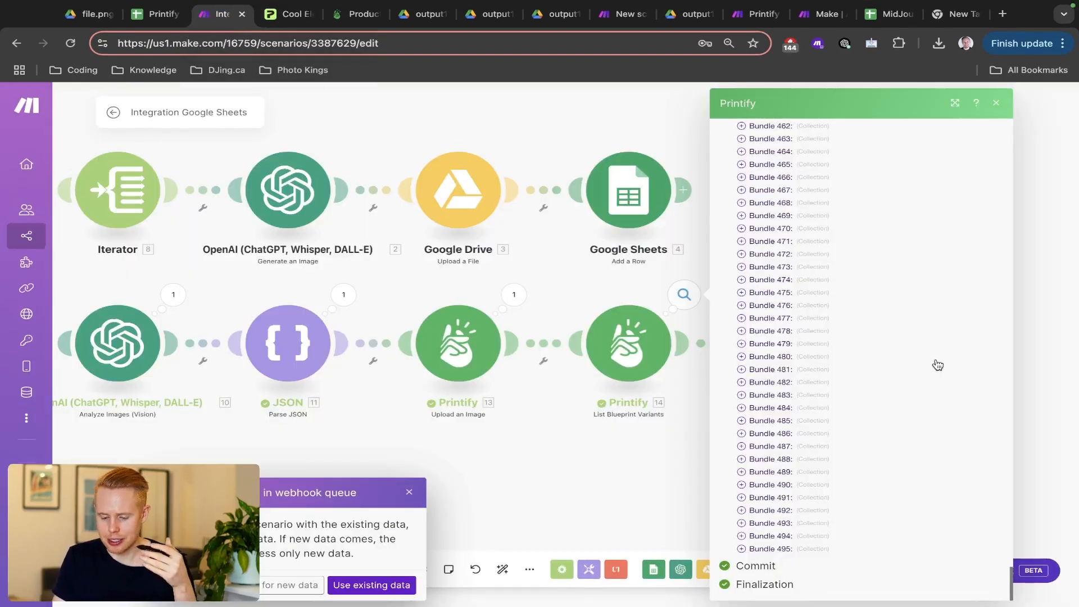
- Scroll the Printify output bundles, check the T-shirt in Printify, then close the bundle output
{"action": "scroll", "coordinate": [937, 365], "scroll_direction": "up", "scroll_amount": 20}
{"action": "scroll", "coordinate": [937, 365], "scroll_direction": "down", "scroll_amount": 20}
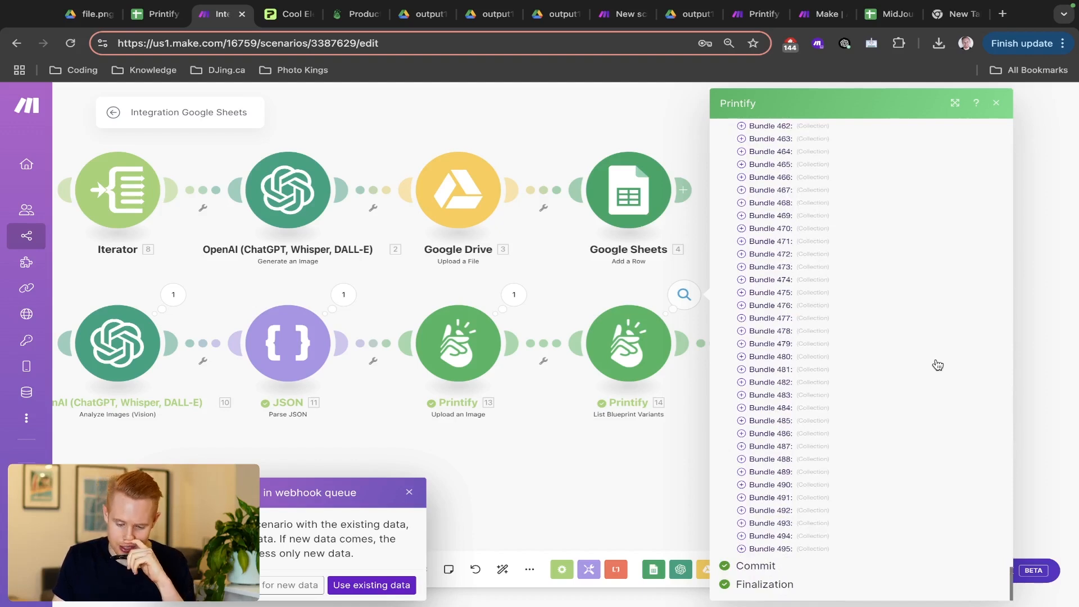
{"action": "scroll", "coordinate": [937, 365], "scroll_direction": "up", "scroll_amount": 5}
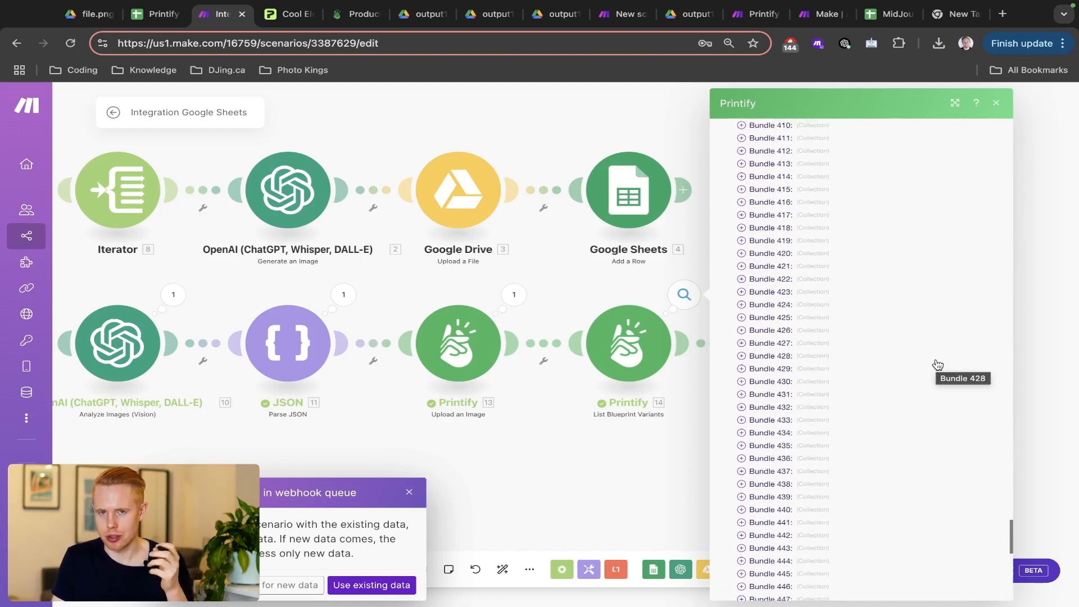
{"action": "scroll", "coordinate": [937, 365], "scroll_direction": "up", "scroll_amount": 4}
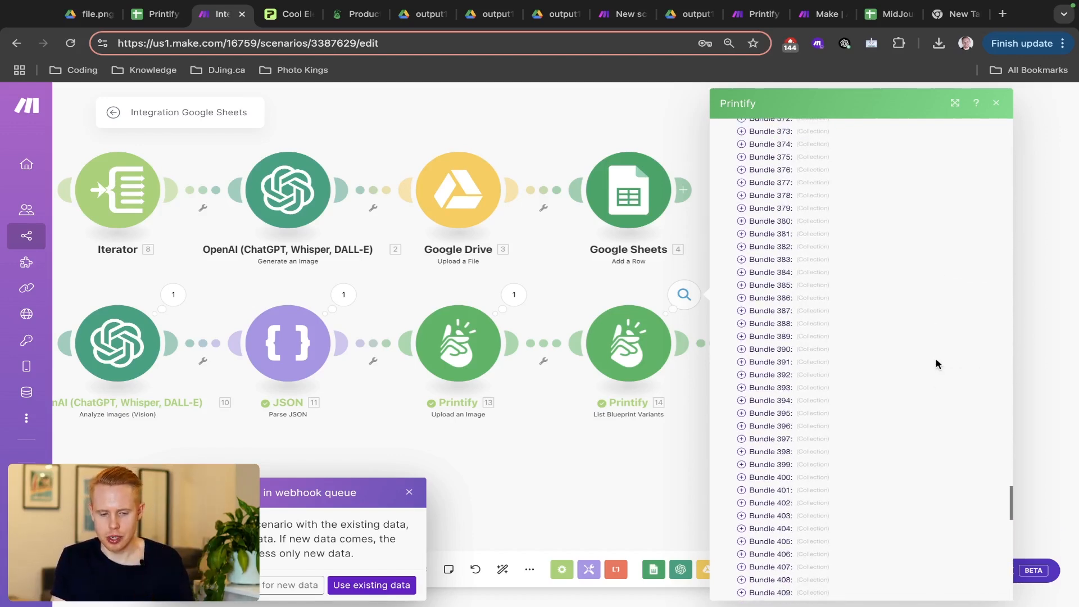
{"action": "key", "text": "ctrl+Tab"}
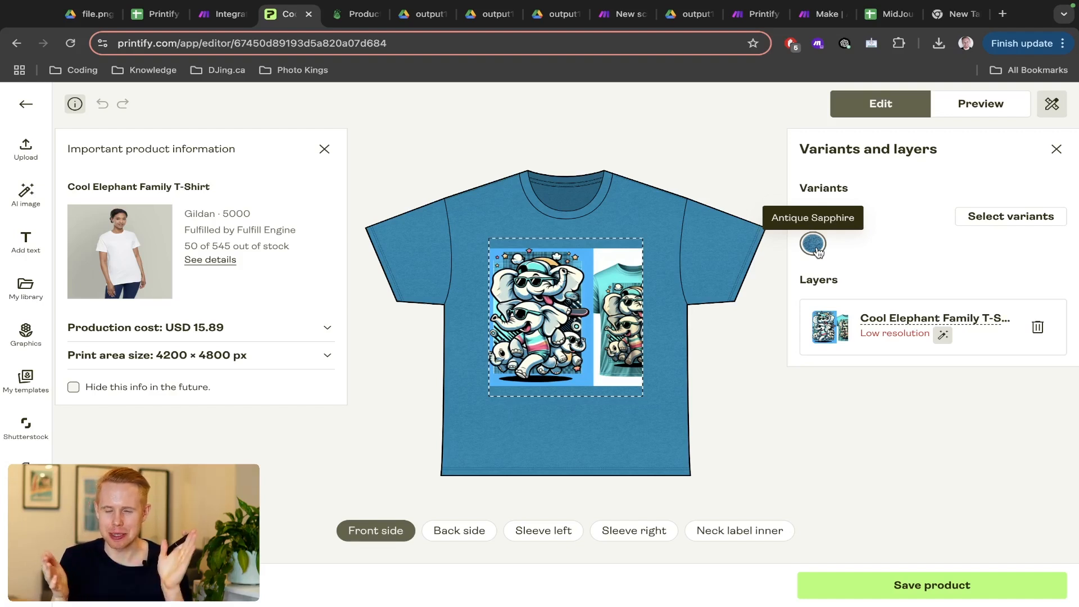
{"action": "left_click", "coordinate": [214, 32]}
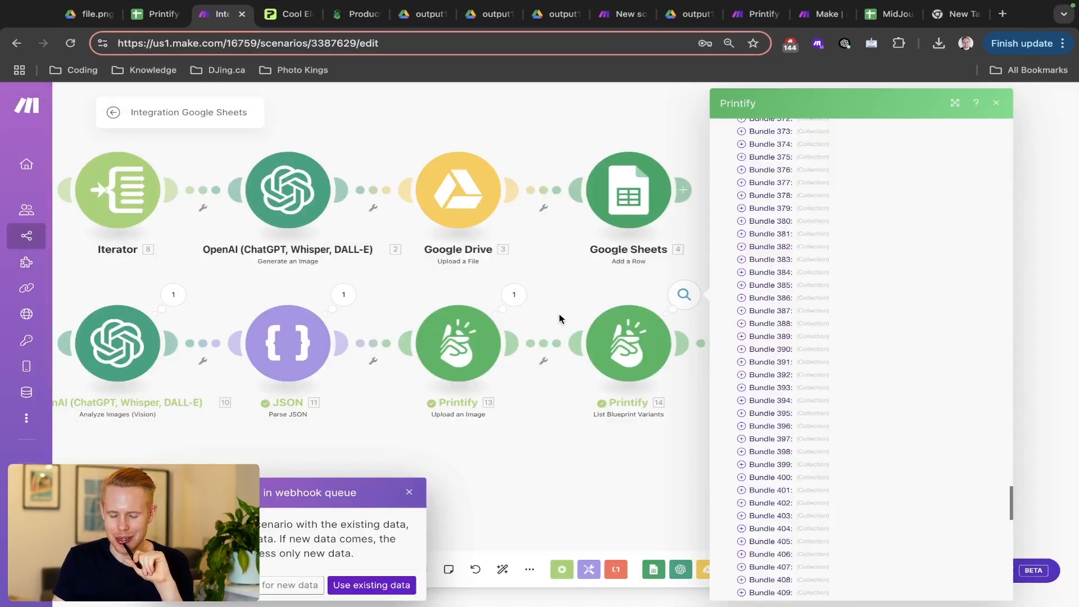
{"action": "left_click", "coordinate": [559, 318]}
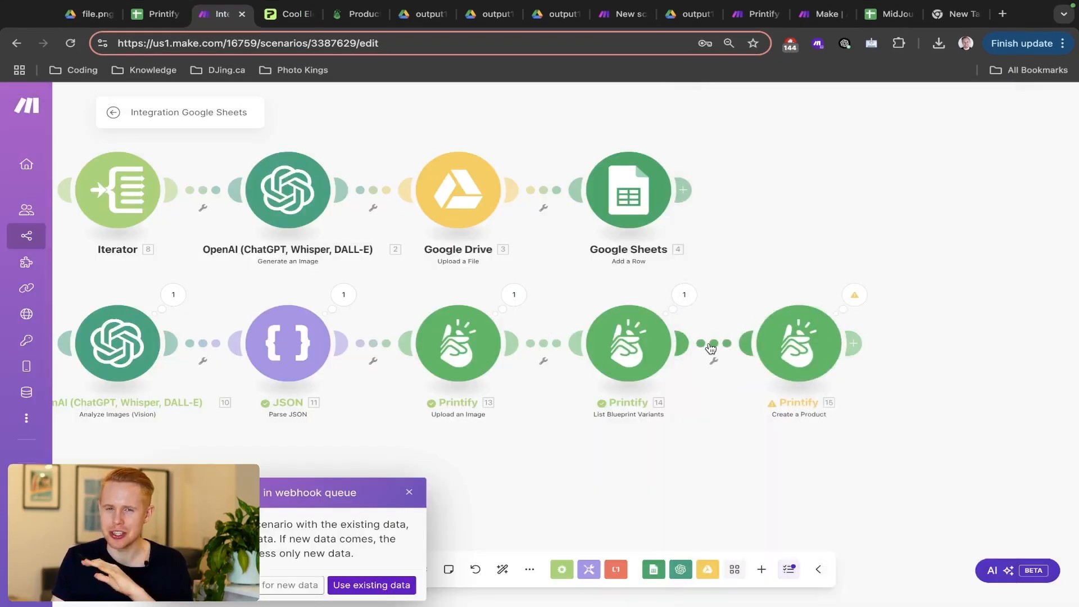
- Glance at the Create a Product settings, then reopen the List Blueprint Variants output
{"action": "left_click", "coordinate": [685, 304]}
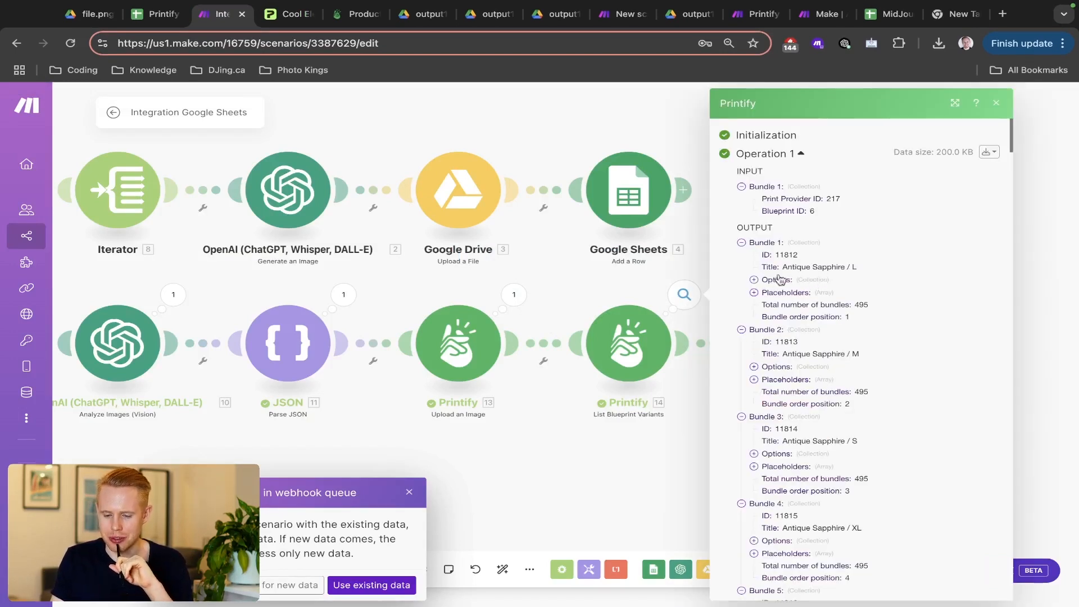
{"action": "left_click", "coordinate": [630, 288]}
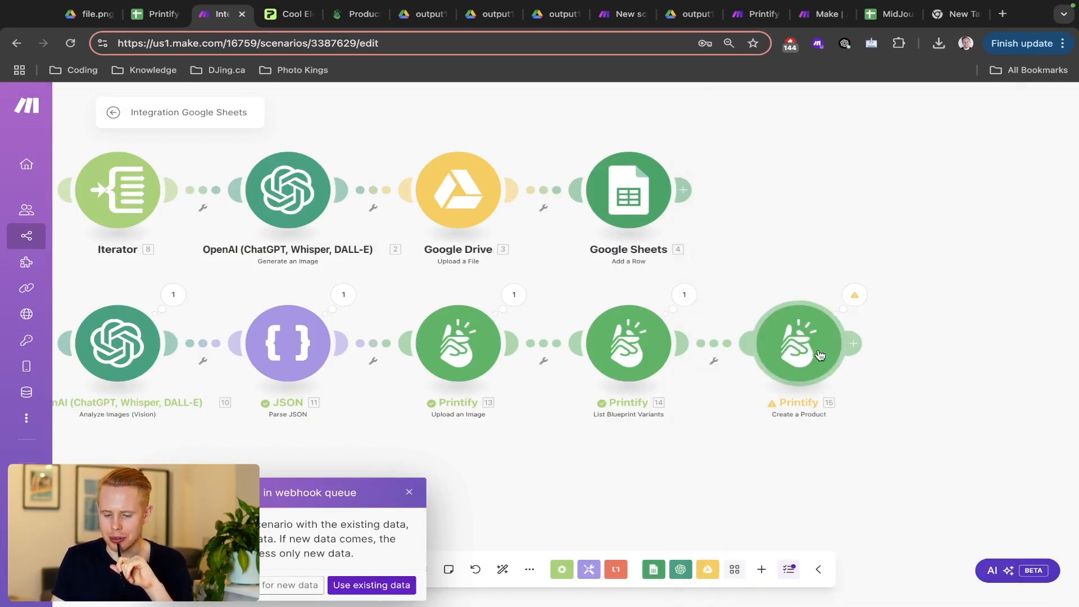
{"action": "left_click", "coordinate": [817, 353]}
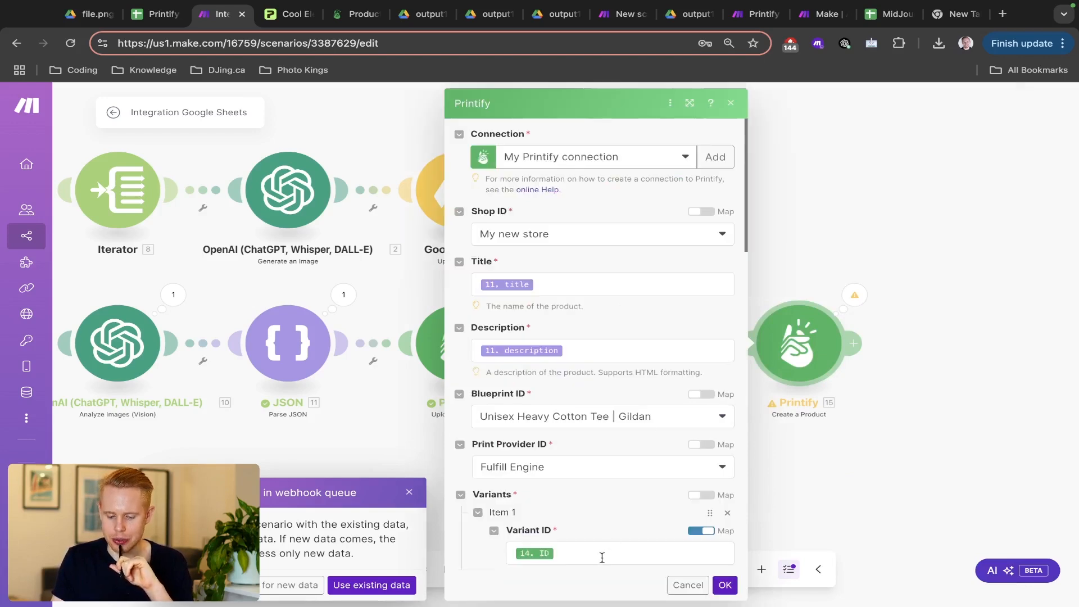
{"action": "left_click", "coordinate": [942, 382]}
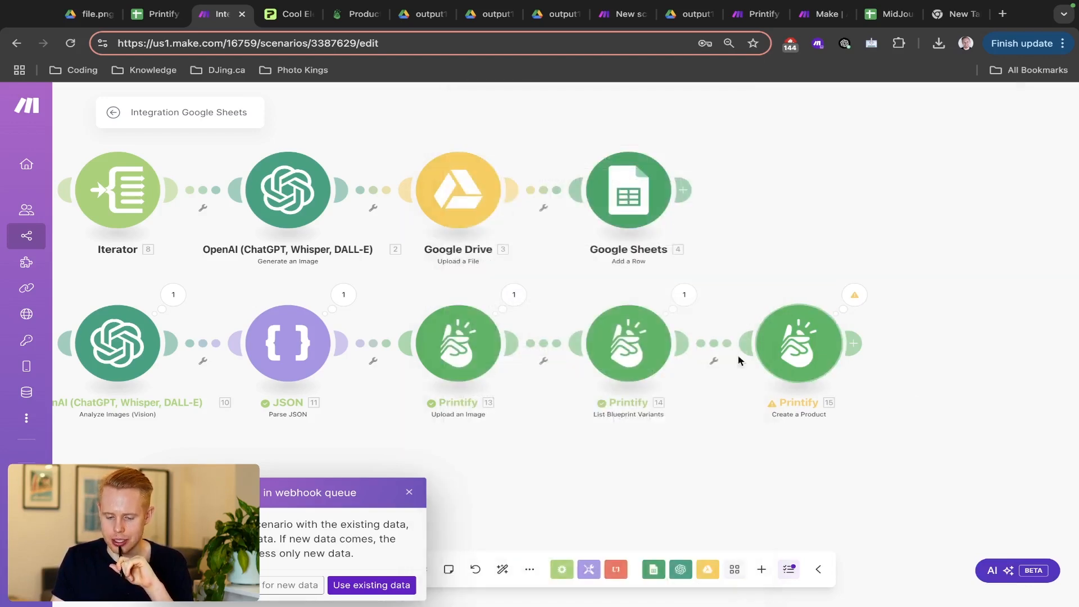
{"action": "left_click", "coordinate": [683, 298]}
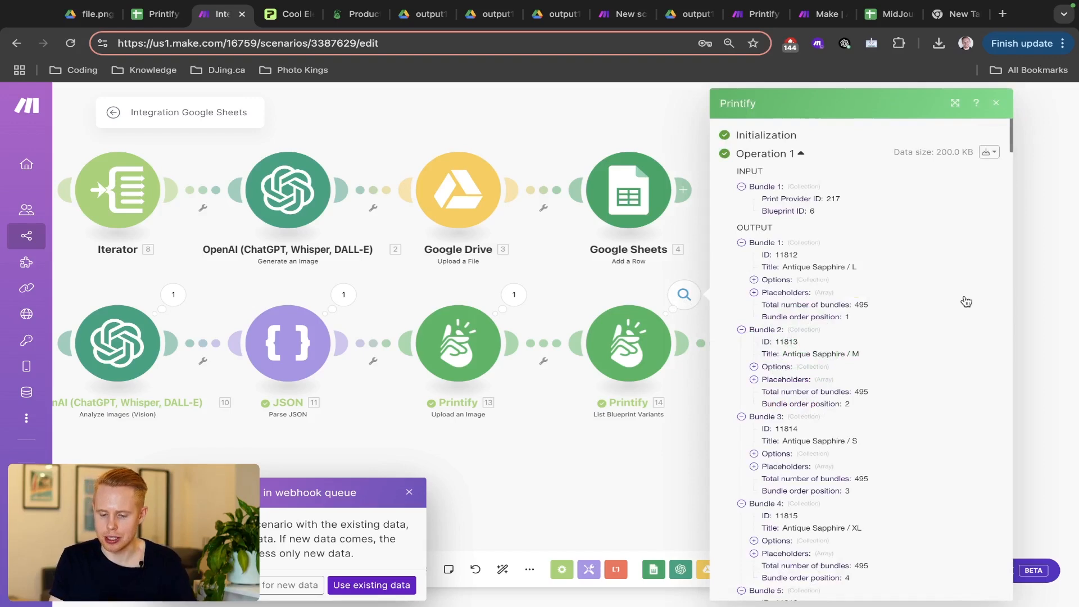
- Expand Bundles 1, 163 and 187 and their Options to show colour and size choices
{"action": "left_click", "coordinate": [754, 280]}
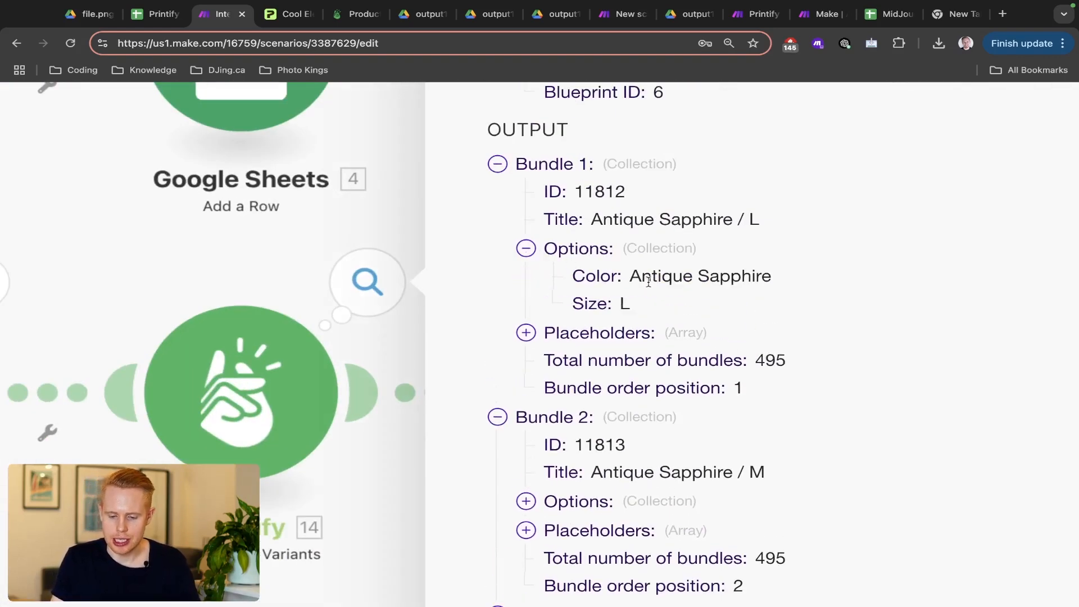
{"action": "scroll", "coordinate": [699, 346], "scroll_direction": "down", "scroll_amount": 3}
{"action": "scroll", "coordinate": [699, 348], "scroll_direction": "down", "scroll_amount": 20}
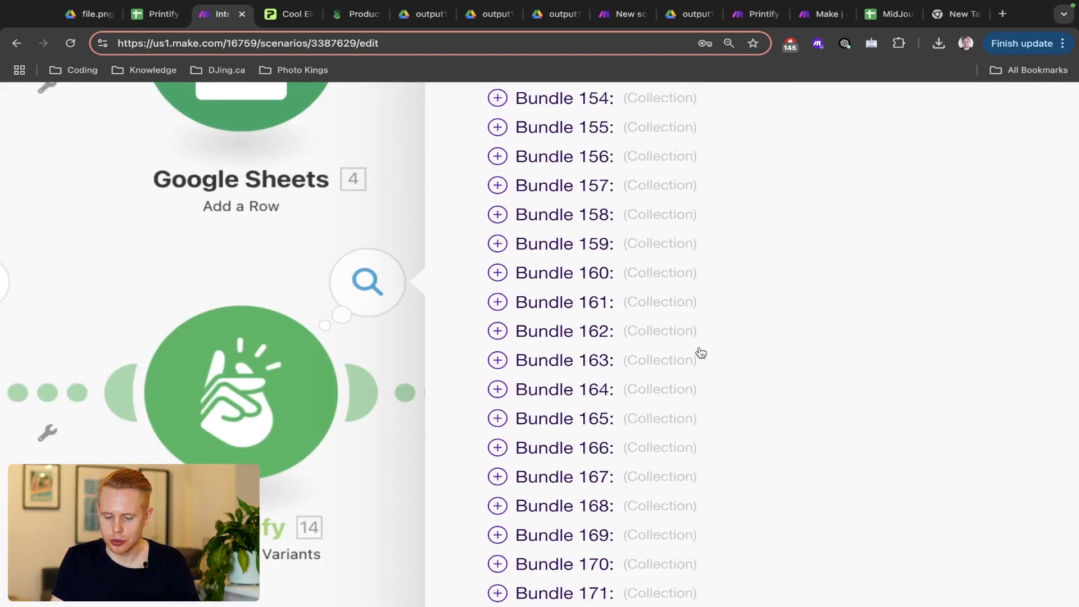
{"action": "left_click", "coordinate": [498, 361]}
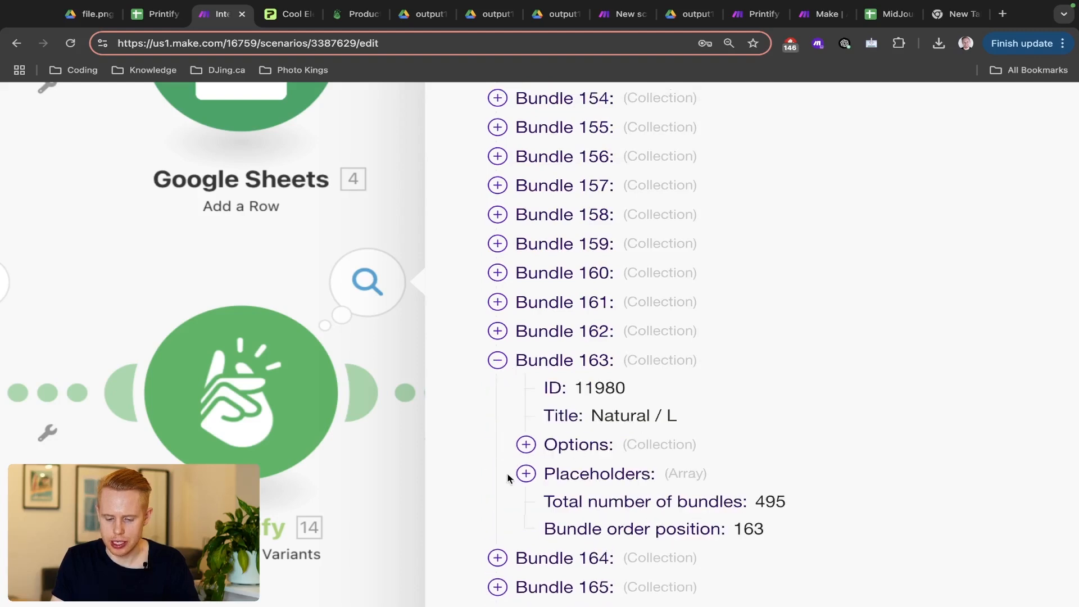
{"action": "left_click", "coordinate": [526, 445]}
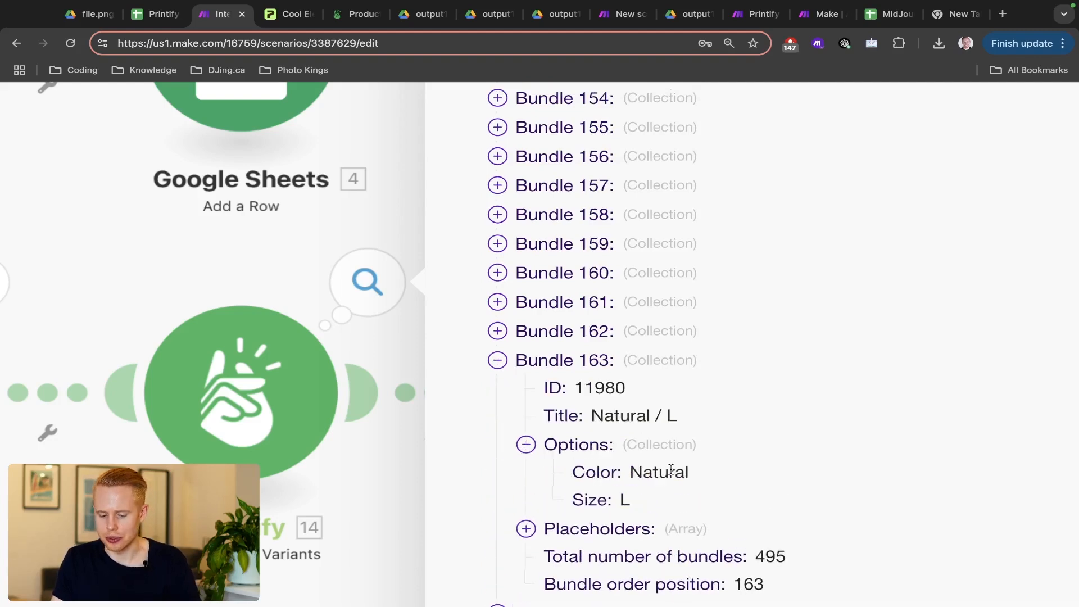
{"action": "scroll", "coordinate": [670, 470], "scroll_direction": "down", "scroll_amount": 8}
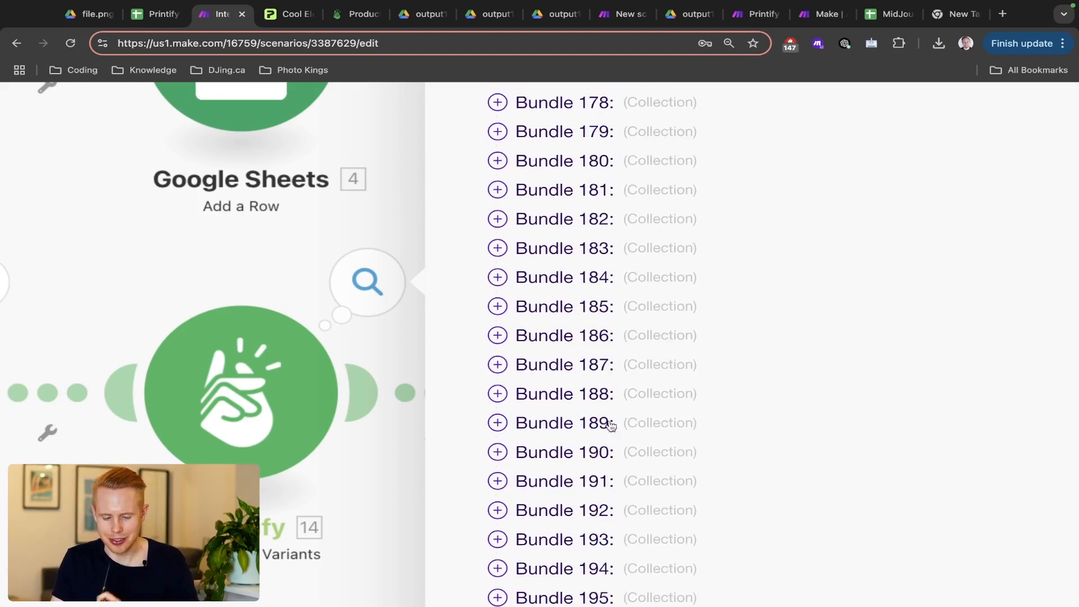
{"action": "left_click", "coordinate": [514, 363]}
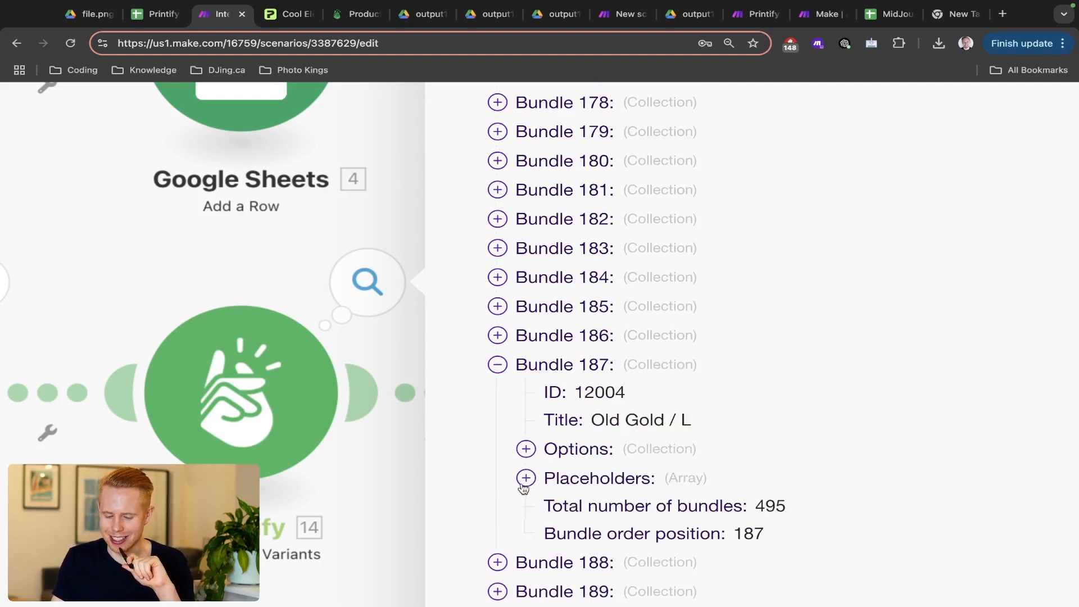
{"action": "left_click", "coordinate": [527, 450]}
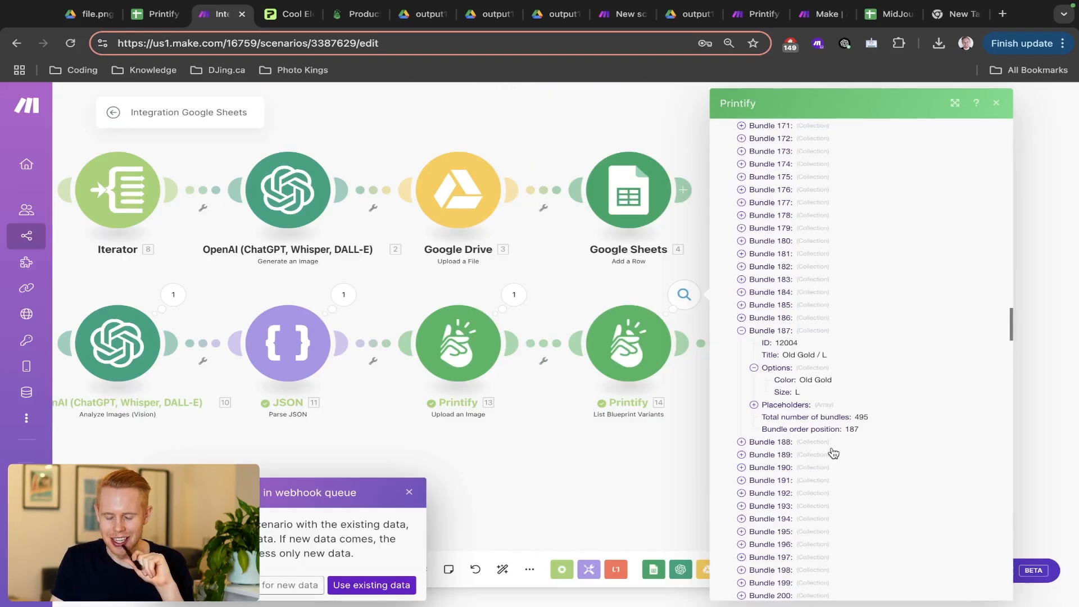
{"action": "scroll", "coordinate": [834, 453], "scroll_direction": "up", "scroll_amount": 20}
{"action": "scroll", "coordinate": [833, 452], "scroll_direction": "up", "scroll_amount": 20}
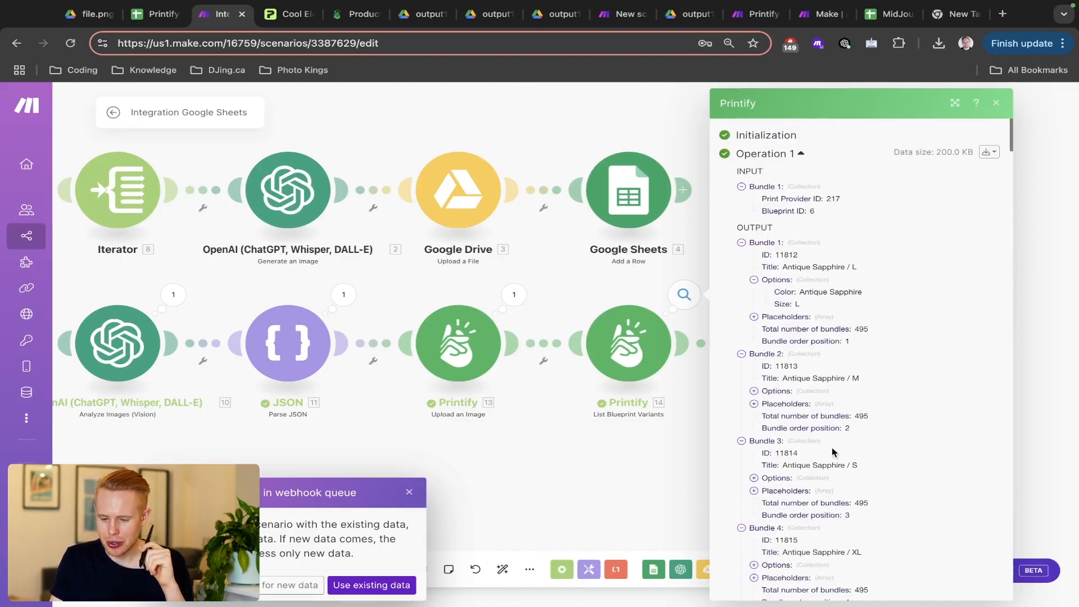
- View the variant bundles as raw JSON and search 'white' to find White / L variant 12100
{"action": "left_click", "coordinate": [988, 156]}
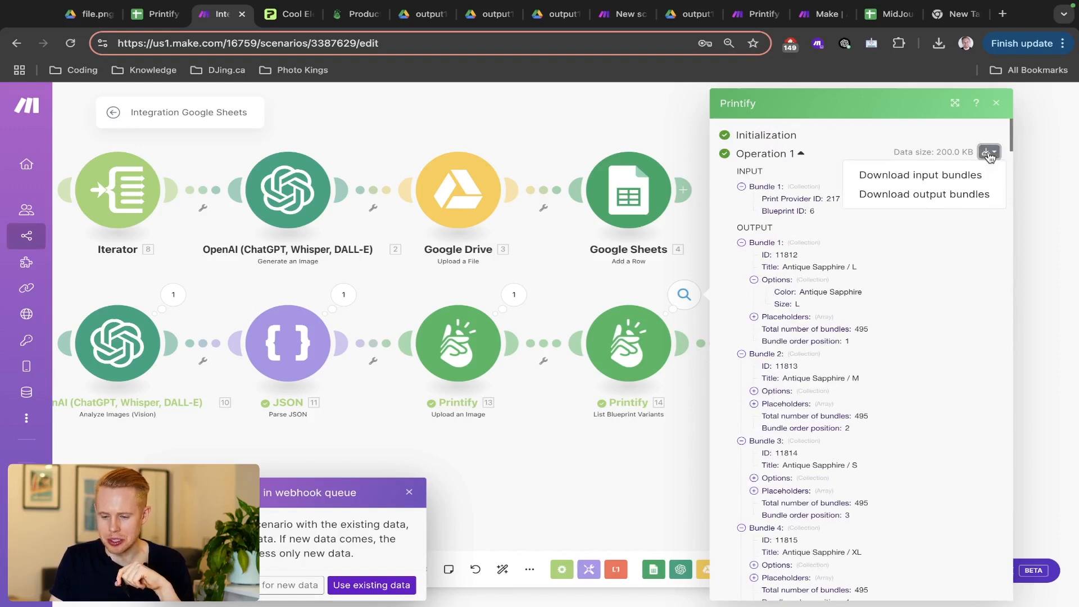
{"action": "left_click", "coordinate": [958, 195]}
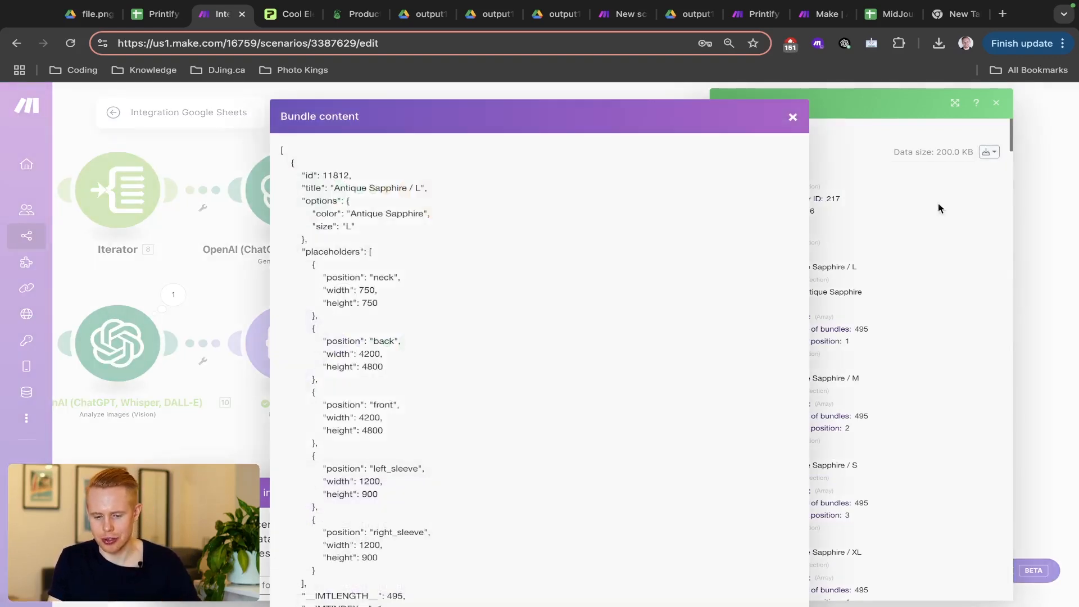
{"action": "key", "text": "super+f"}
{"action": "type", "text": "white"}
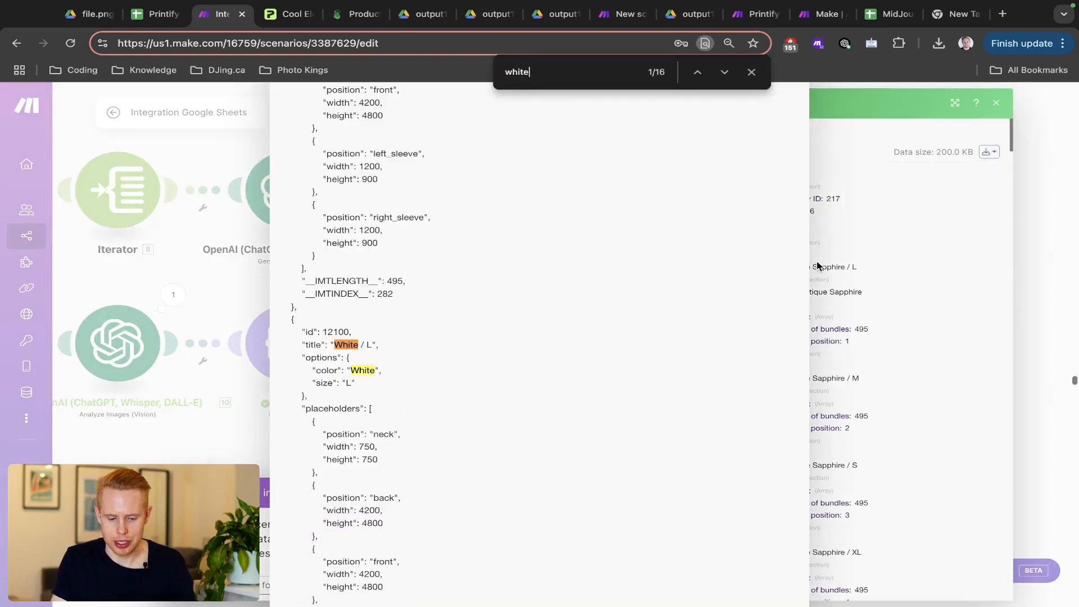
{"action": "scroll", "coordinate": [335, 332], "scroll_direction": "down", "scroll_amount": 1}
{"action": "double_click", "coordinate": [334, 331]}
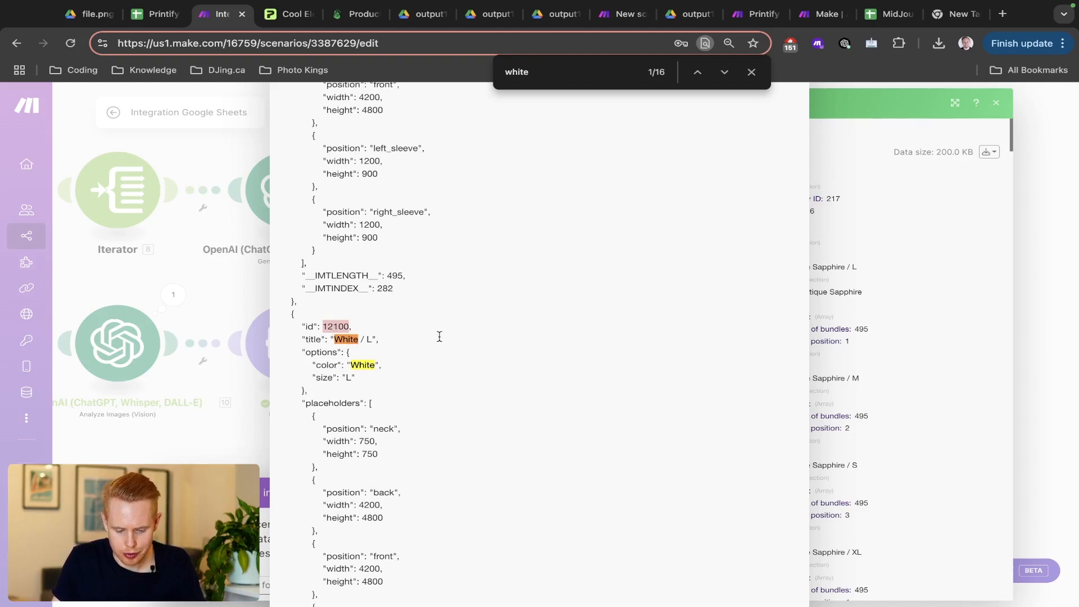
{"action": "scroll", "coordinate": [439, 336], "scroll_direction": "down", "scroll_amount": 5}
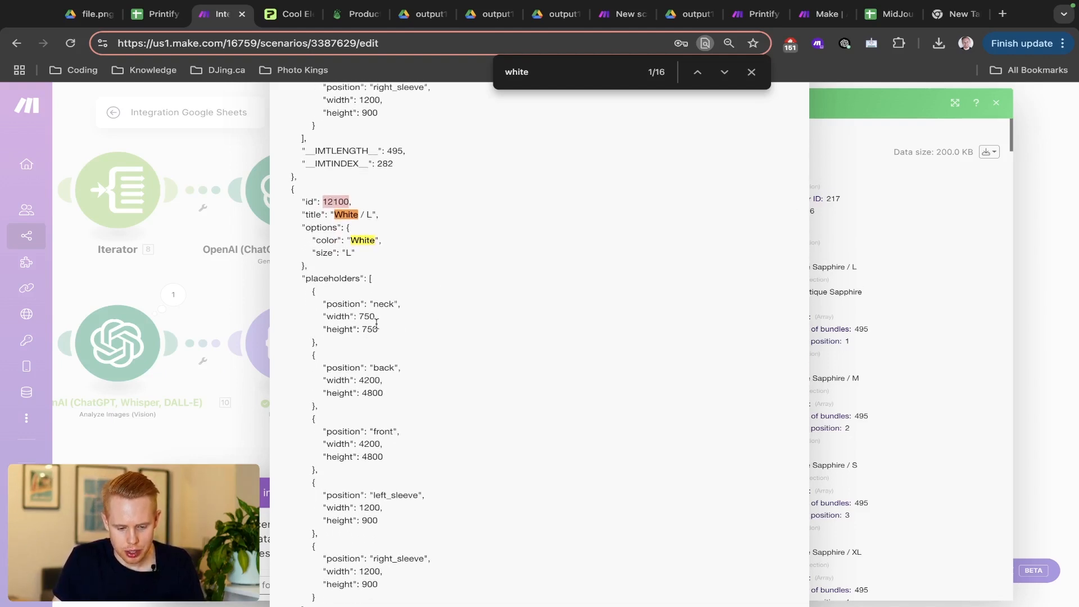
{"action": "scroll", "coordinate": [361, 323], "scroll_direction": "down", "scroll_amount": 8}
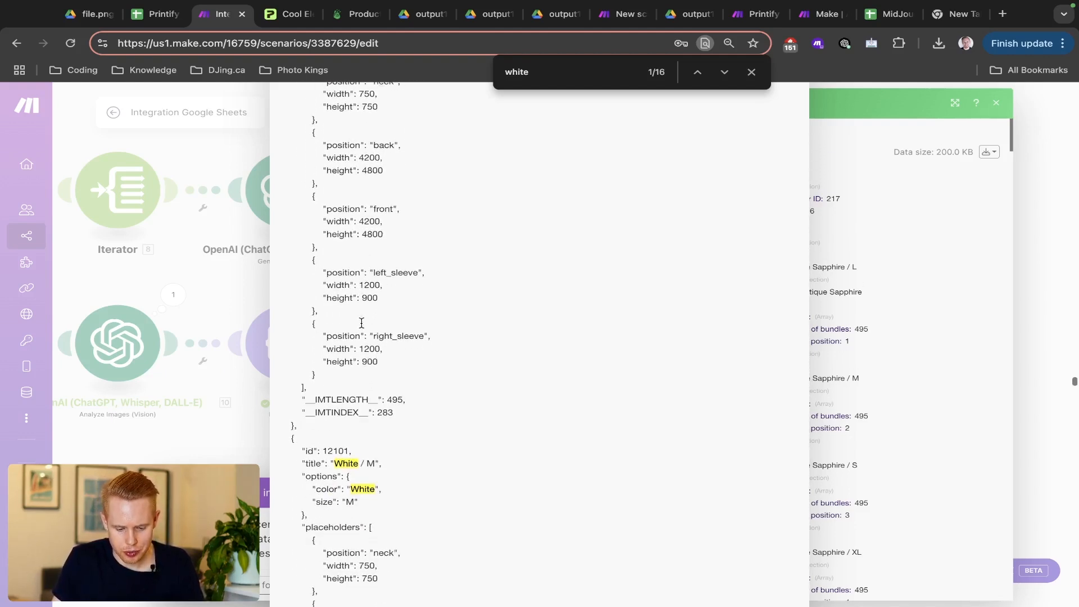
{"action": "double_click", "coordinate": [337, 412]}
{"action": "left_click", "coordinate": [386, 412]}
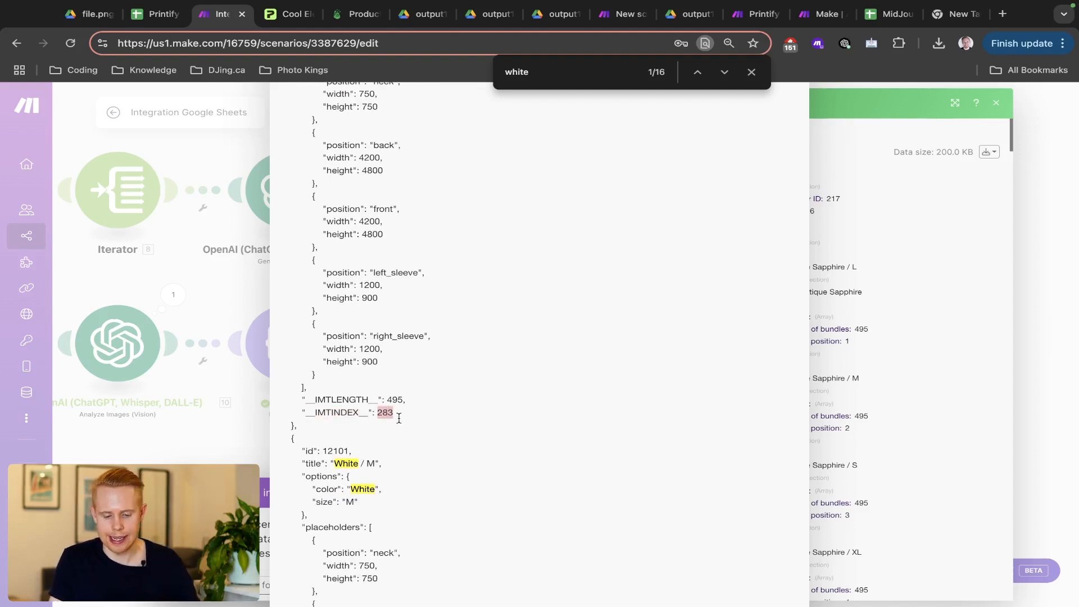
- Scroll through the JSON, then close it and the bundle inspector
{"action": "scroll", "coordinate": [399, 415], "scroll_direction": "up", "scroll_amount": 5, "text": "ctrl"}
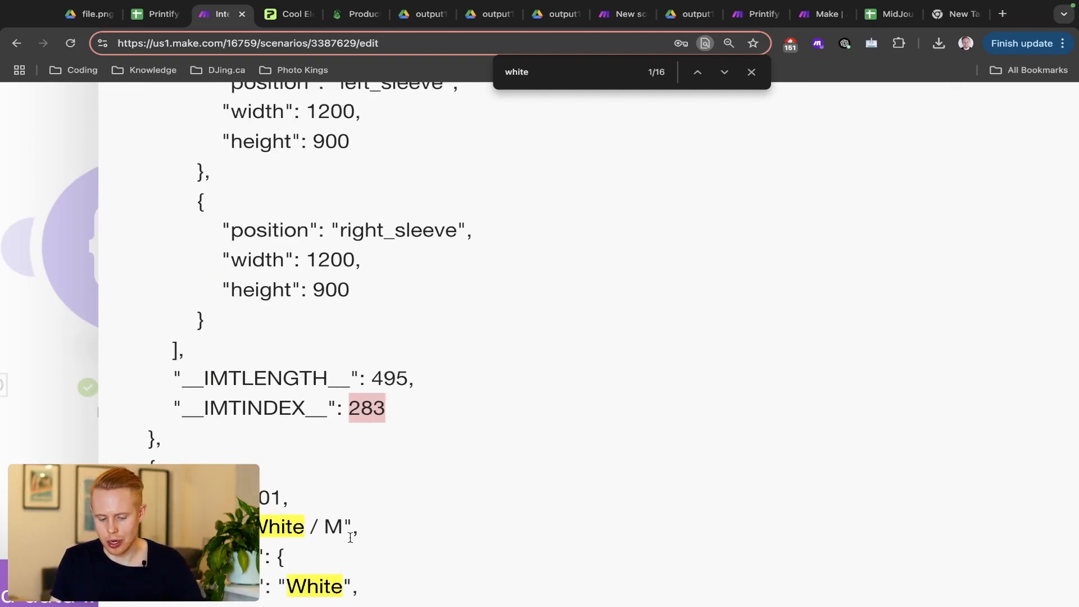
{"action": "scroll", "coordinate": [350, 538], "scroll_direction": "down", "scroll_amount": 20}
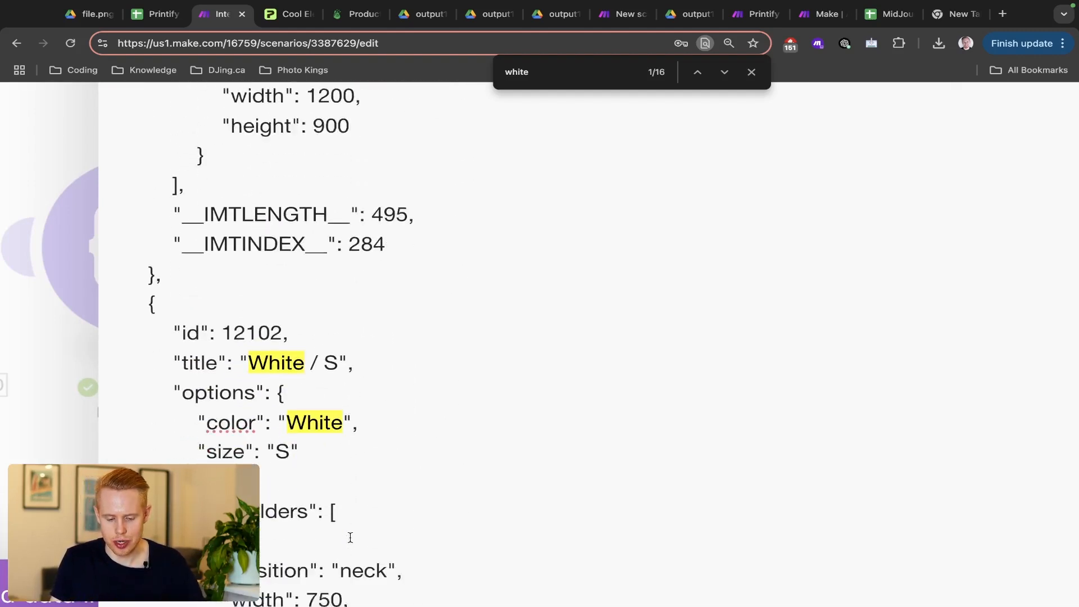
{"action": "scroll", "coordinate": [350, 538], "scroll_direction": "down", "scroll_amount": 3}
{"action": "scroll", "coordinate": [350, 498], "scroll_direction": "up", "scroll_amount": 1}
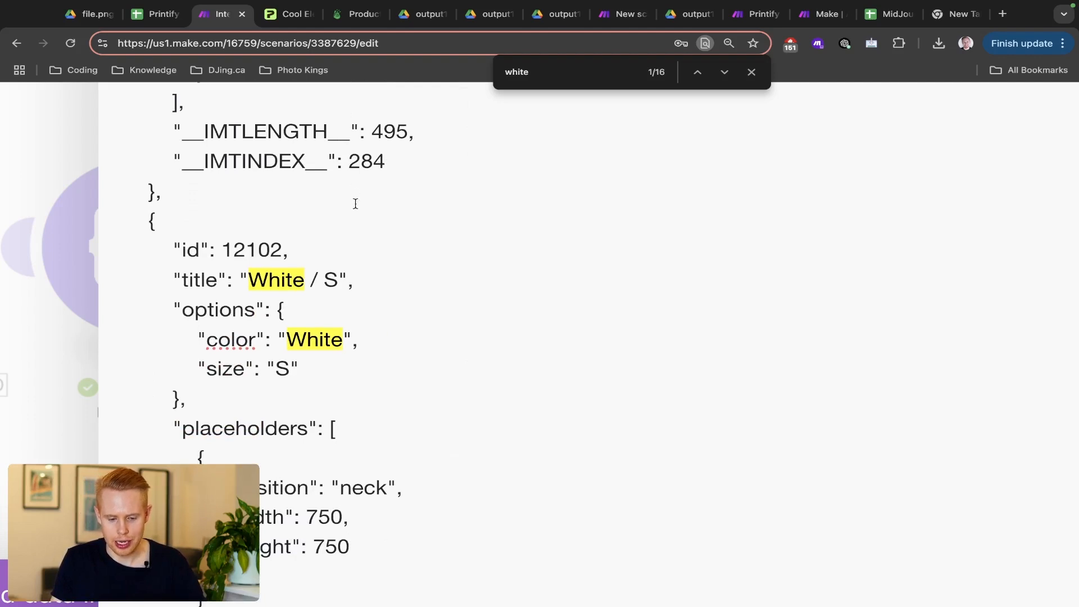
{"action": "scroll", "coordinate": [368, 315], "scroll_direction": "down", "scroll_amount": 20}
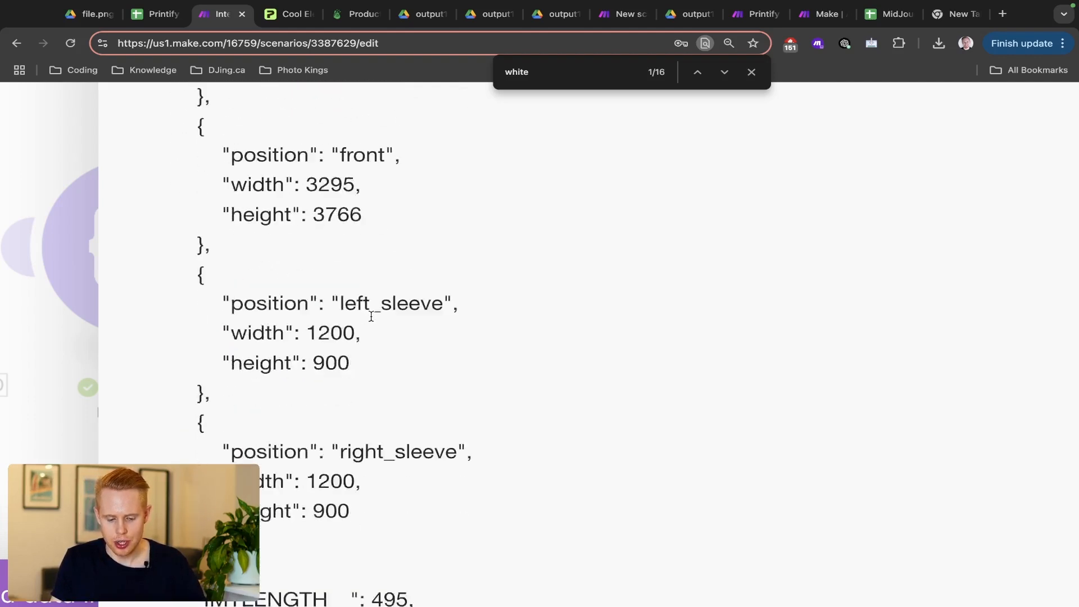
{"action": "scroll", "coordinate": [371, 316], "scroll_direction": "down", "scroll_amount": 5}
{"action": "scroll", "coordinate": [373, 422], "scroll_direction": "down", "scroll_amount": 2}
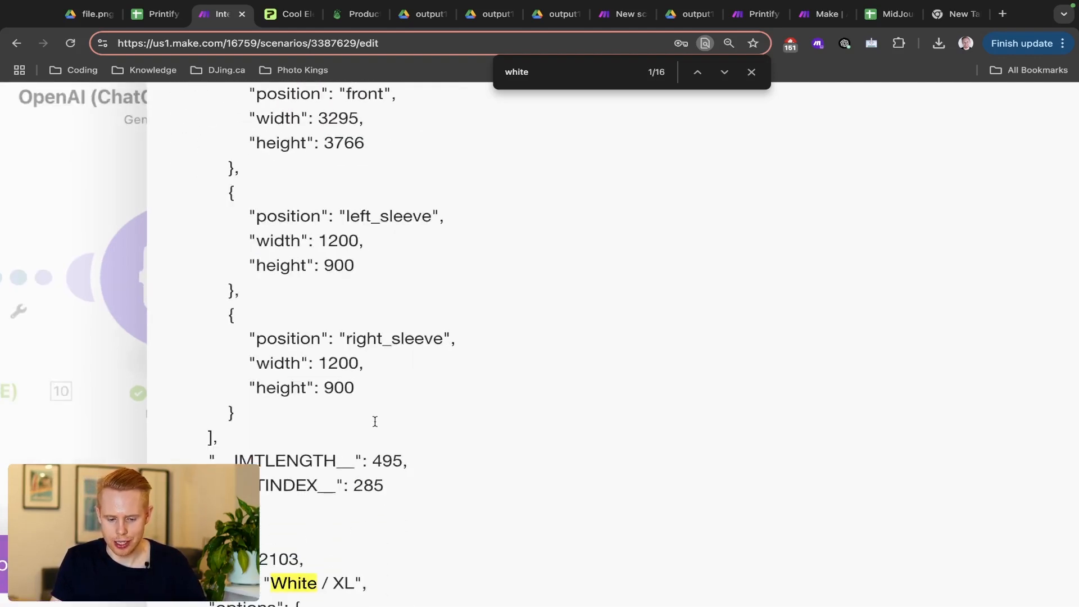
{"action": "scroll", "coordinate": [454, 436], "scroll_direction": "down", "scroll_amount": 5}
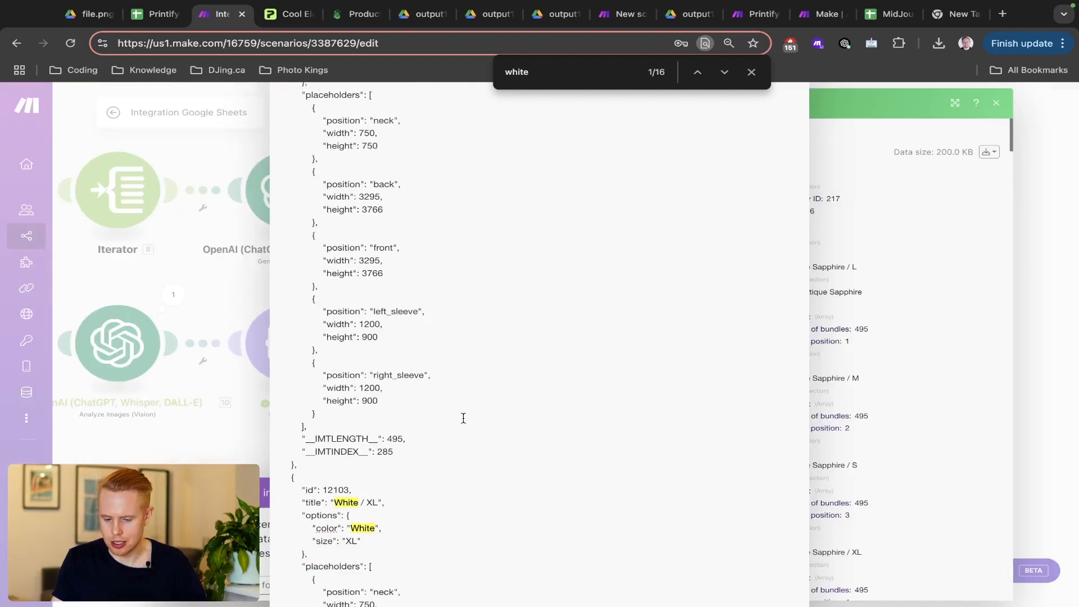
{"action": "left_click", "coordinate": [1030, 267]}
{"action": "left_click", "coordinate": [1030, 268]}
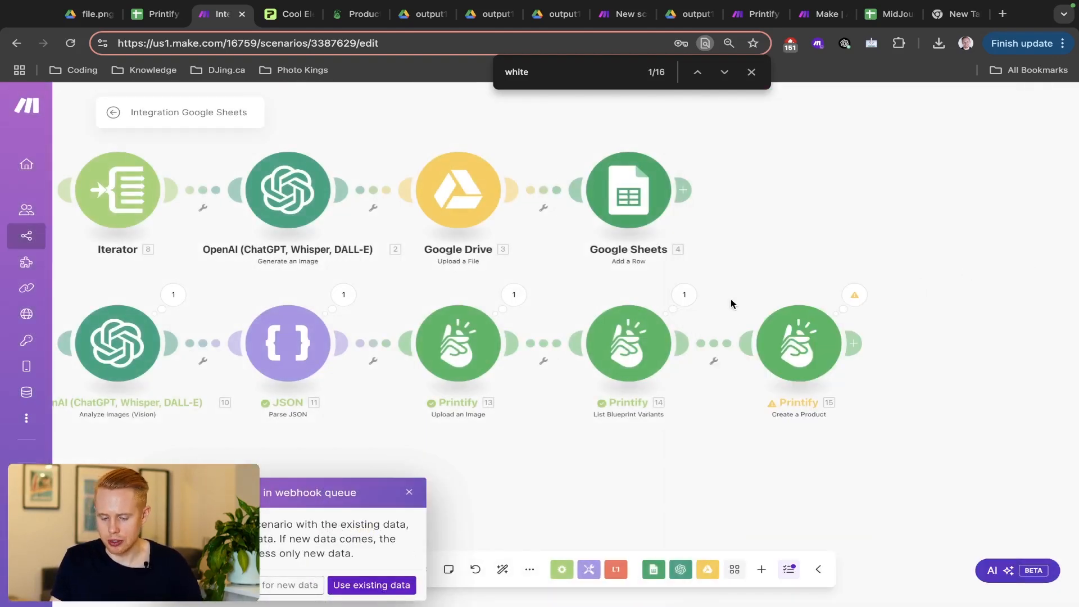
- Insert an Array aggregator between modules 14 and 15 via an 'aggreg' search, then view module 14's output
{"action": "scroll", "coordinate": [720, 301], "scroll_direction": "right", "scroll_amount": 3}
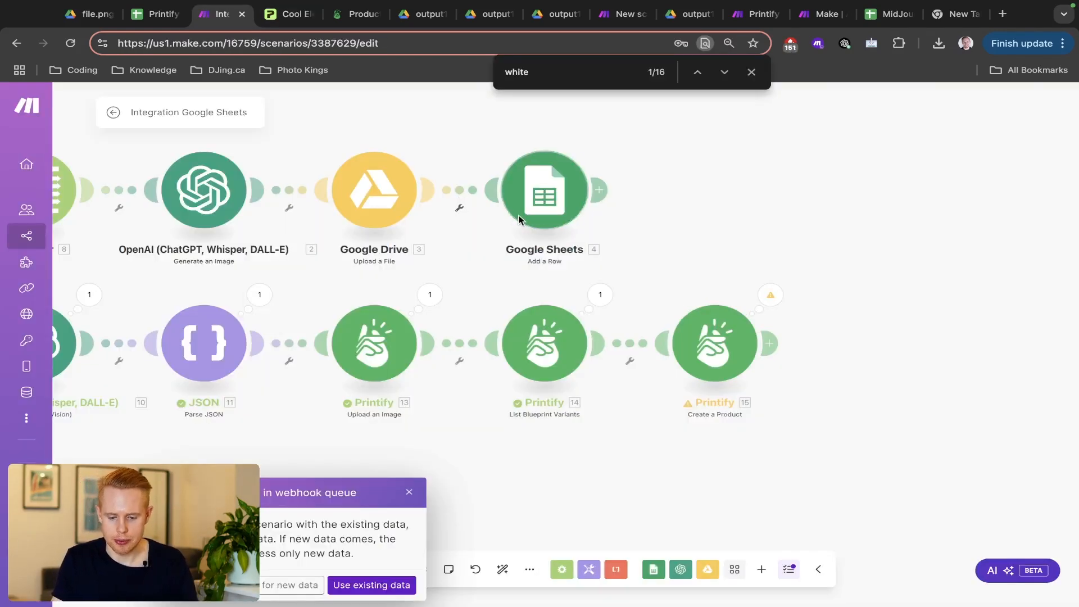
{"action": "left_click", "coordinate": [612, 344]}
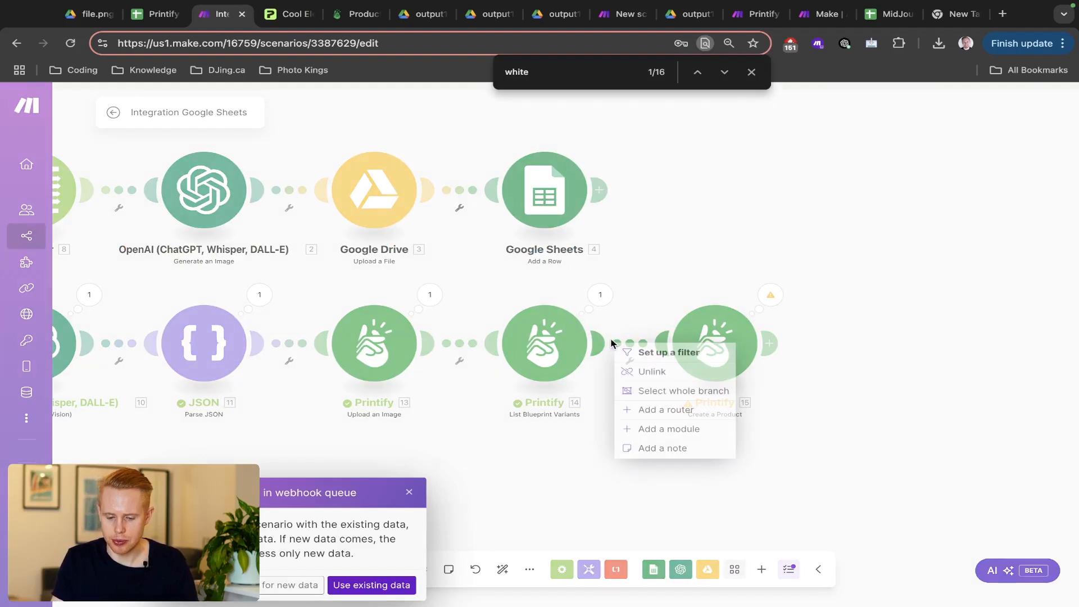
{"action": "left_click", "coordinate": [665, 430]}
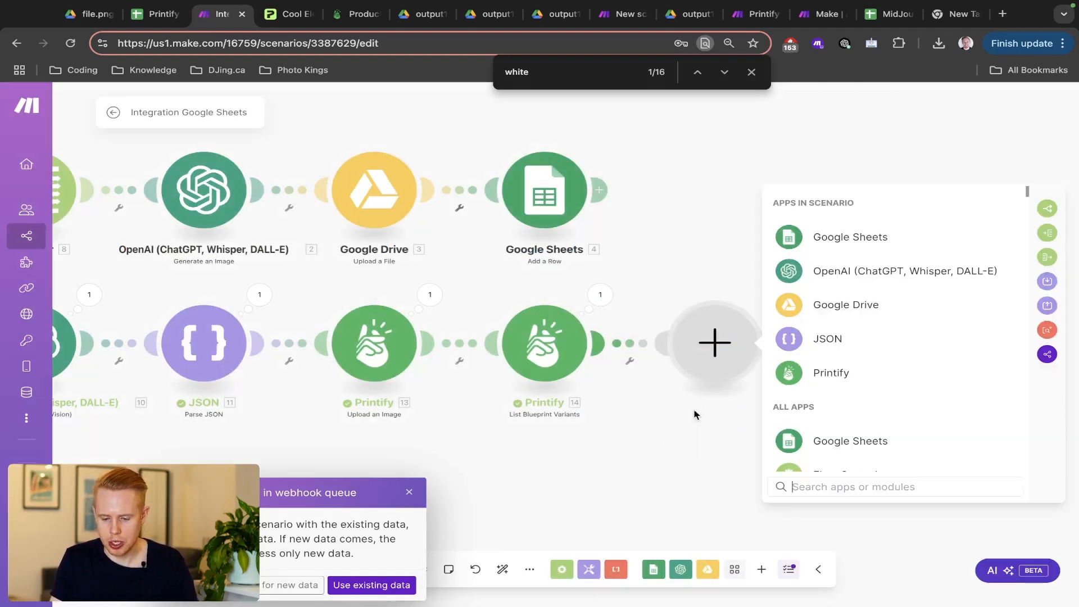
{"action": "left_click", "coordinate": [794, 486]}
{"action": "type", "text": "aggreg"}
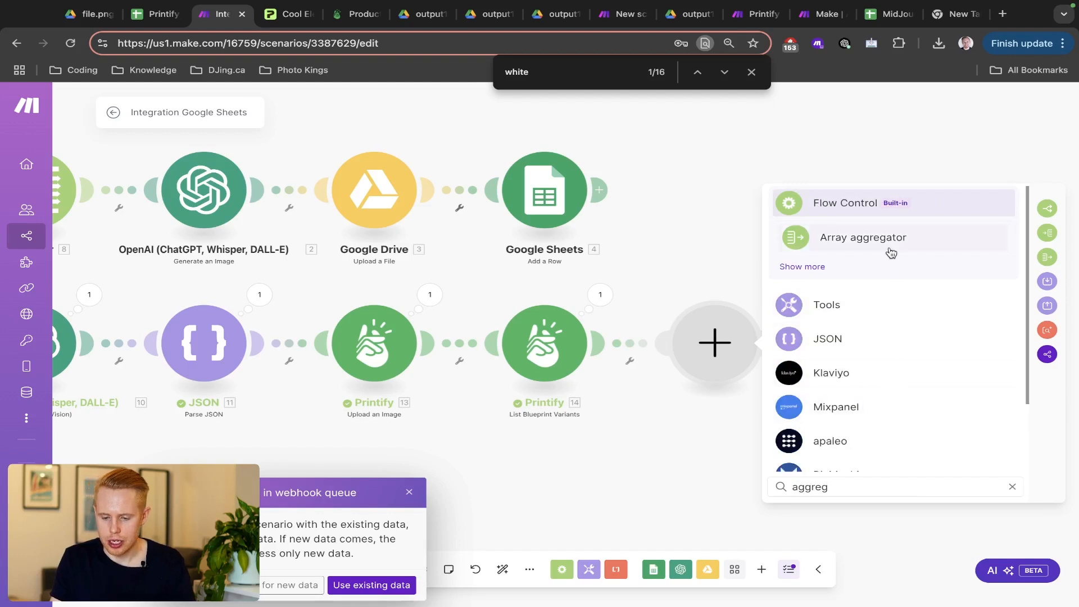
{"action": "left_click", "coordinate": [887, 247]}
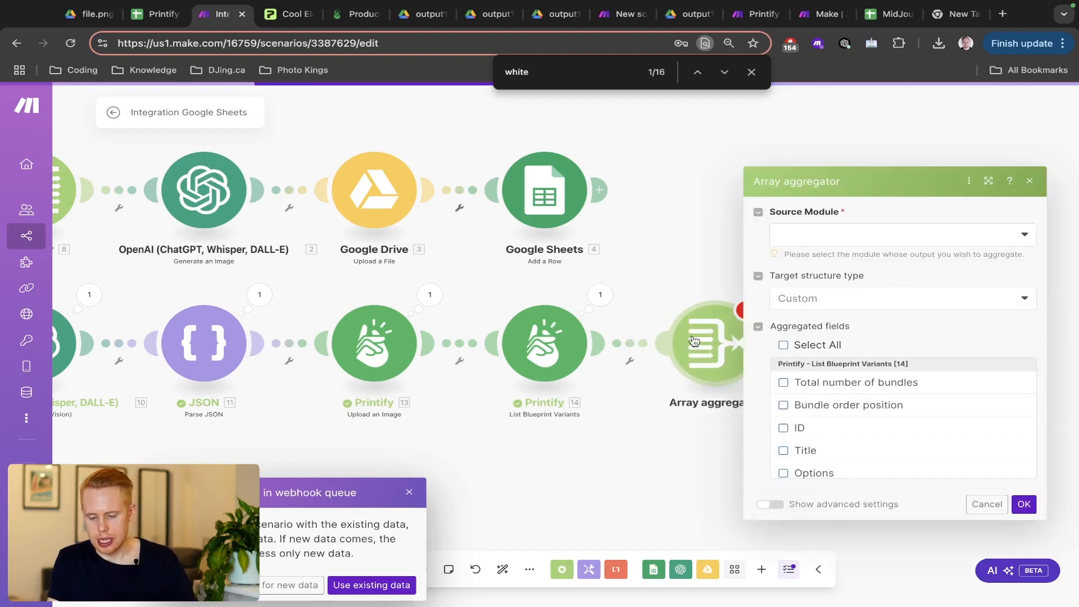
{"action": "left_click", "coordinate": [642, 293]}
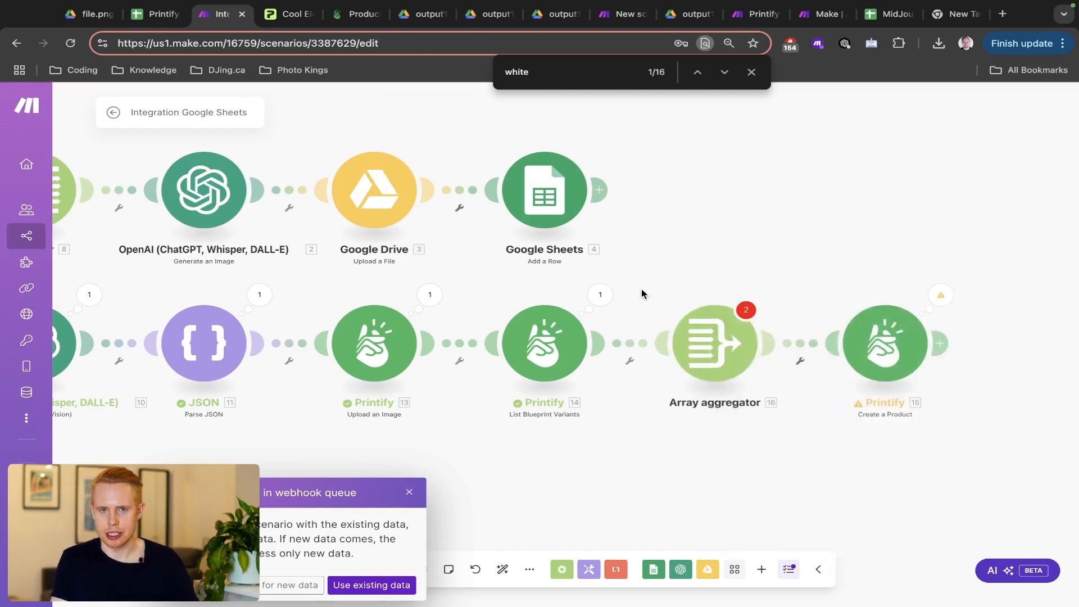
{"action": "left_click", "coordinate": [600, 296]}
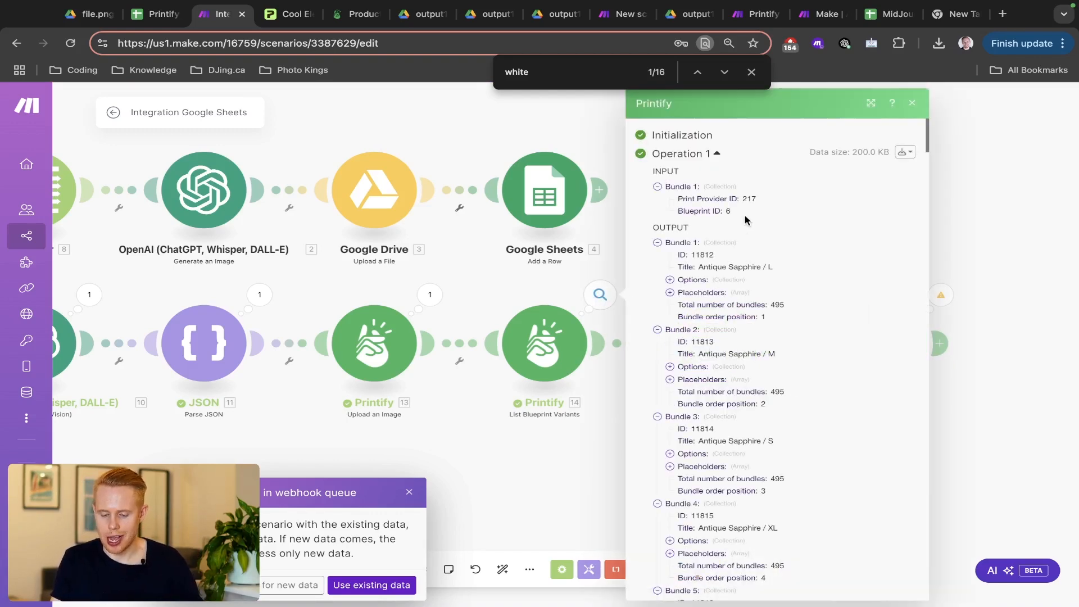
- Scroll through the 495 variant bundles, closing and reopening the output inspector
{"action": "scroll", "coordinate": [860, 318], "scroll_direction": "down", "scroll_amount": 10}
{"action": "scroll", "coordinate": [862, 321], "scroll_direction": "up", "scroll_amount": 10}
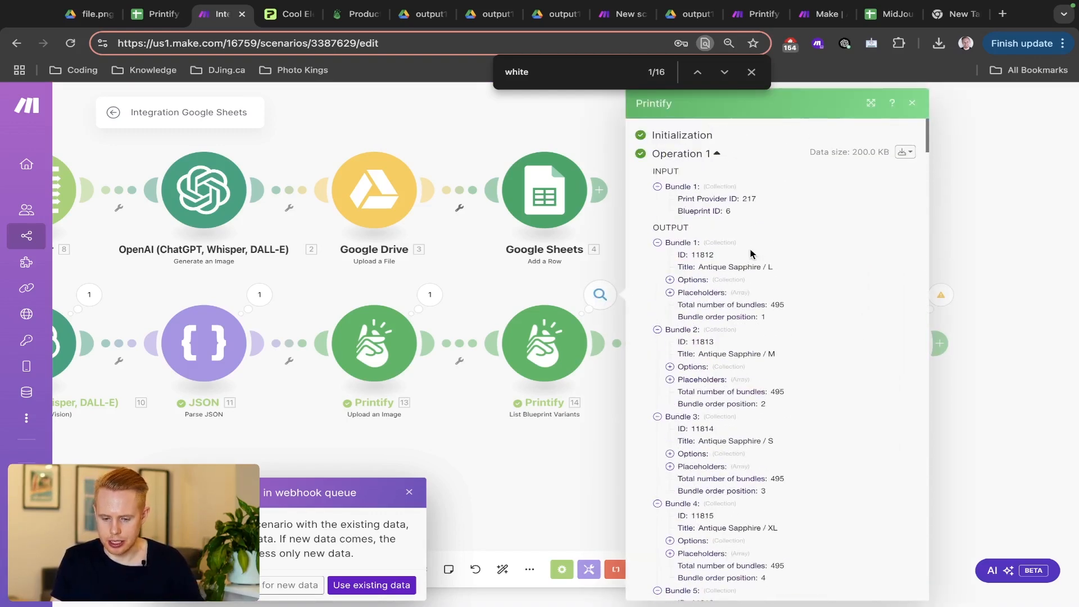
{"action": "scroll", "coordinate": [809, 312], "scroll_direction": "down", "scroll_amount": 20}
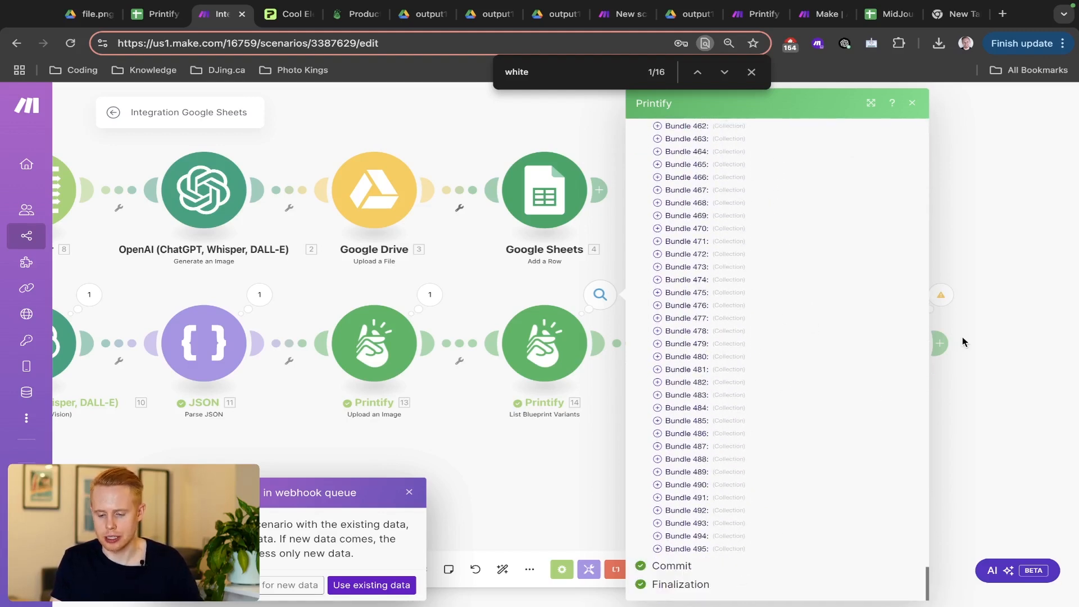
{"action": "left_click", "coordinate": [1030, 404]}
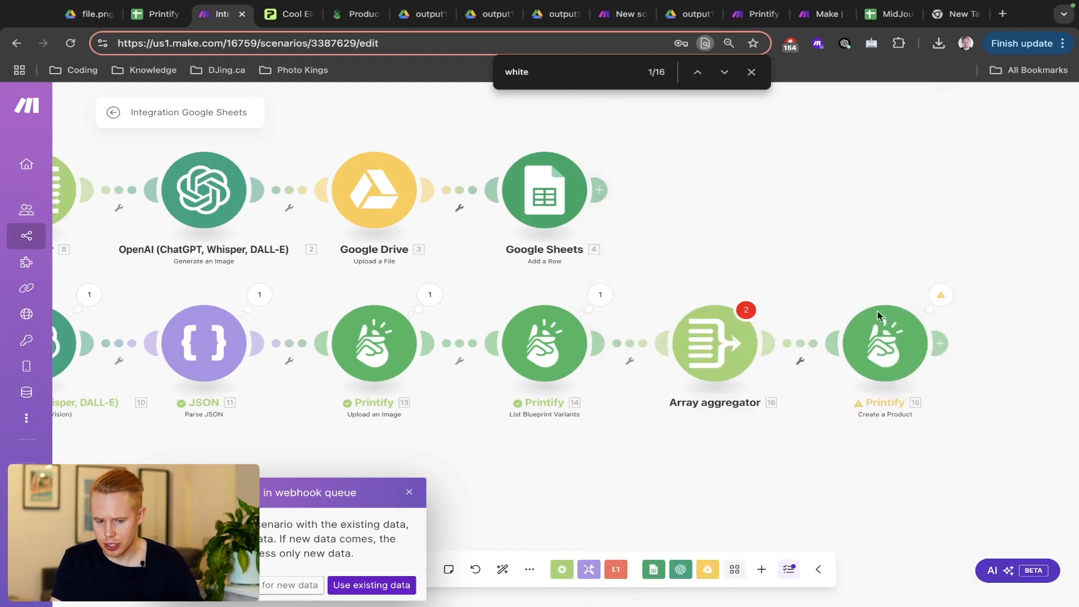
{"action": "left_click", "coordinate": [612, 294]}
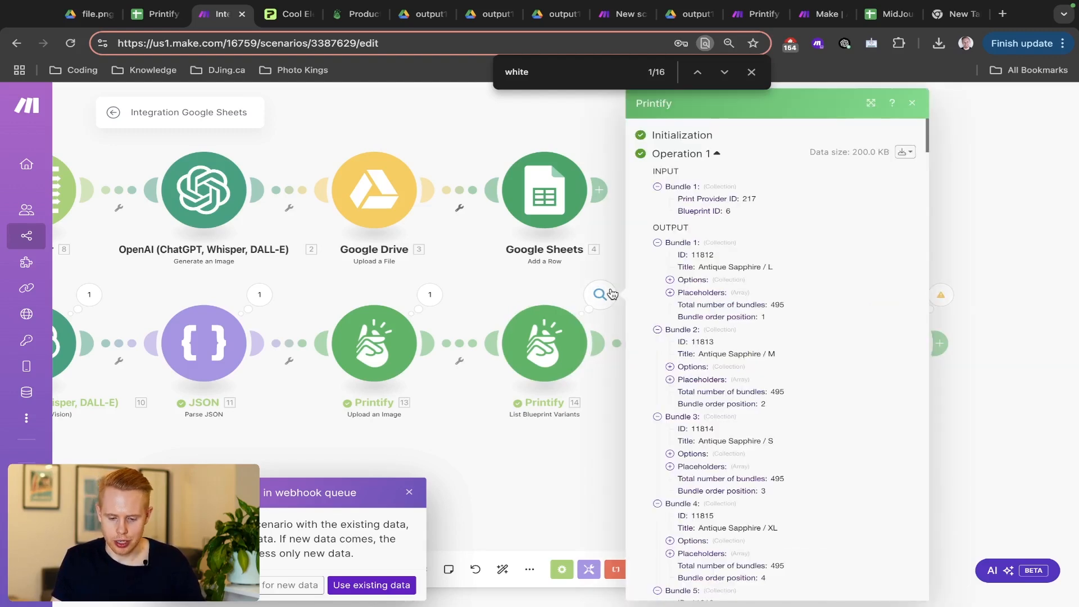
{"action": "scroll", "coordinate": [740, 382], "scroll_direction": "down", "scroll_amount": 20}
{"action": "scroll", "coordinate": [740, 382], "scroll_direction": "down", "scroll_amount": 20}
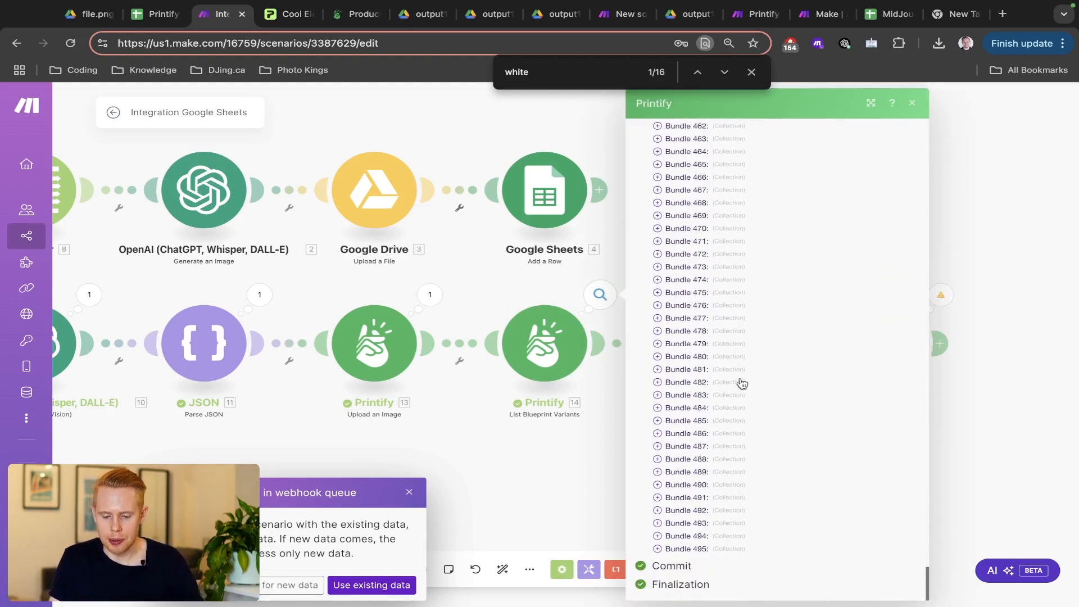
{"action": "scroll", "coordinate": [740, 382], "scroll_direction": "up", "scroll_amount": 20}
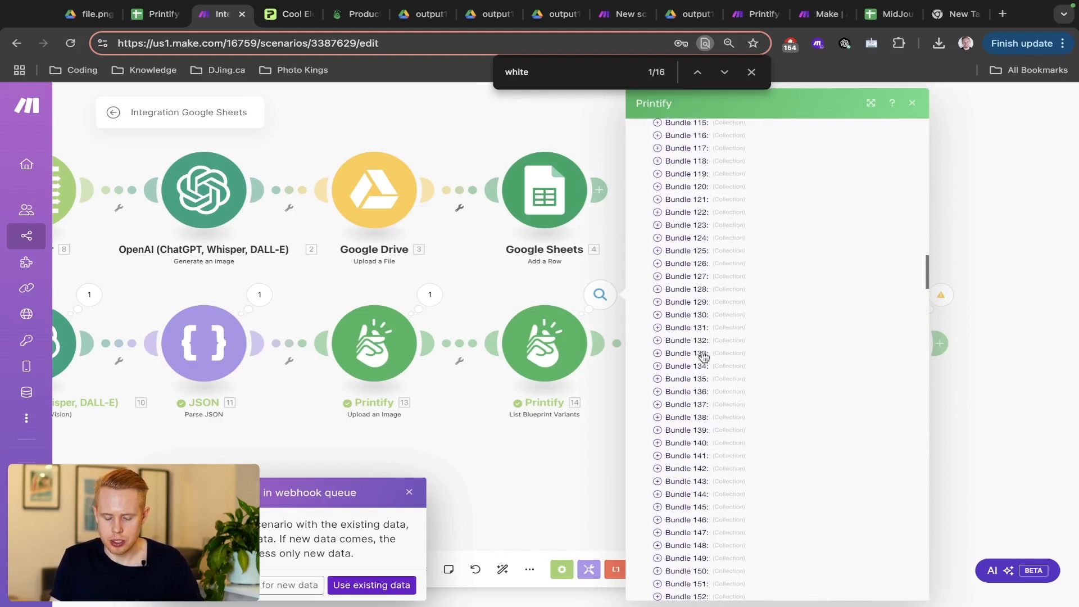
{"action": "scroll", "coordinate": [703, 357], "scroll_direction": "up", "scroll_amount": 14}
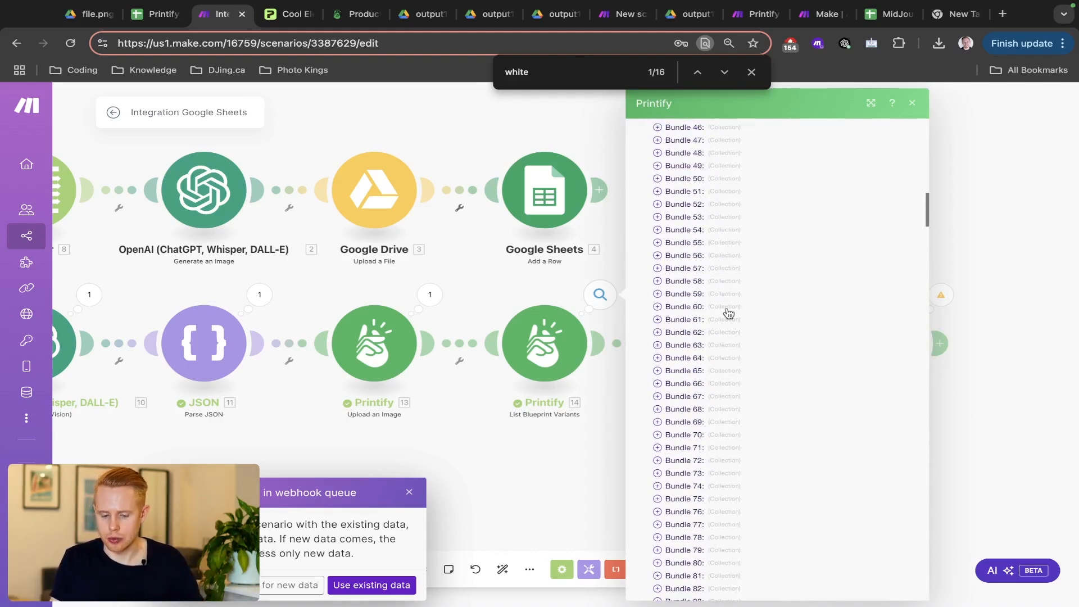
{"action": "left_click", "coordinate": [518, 293]}
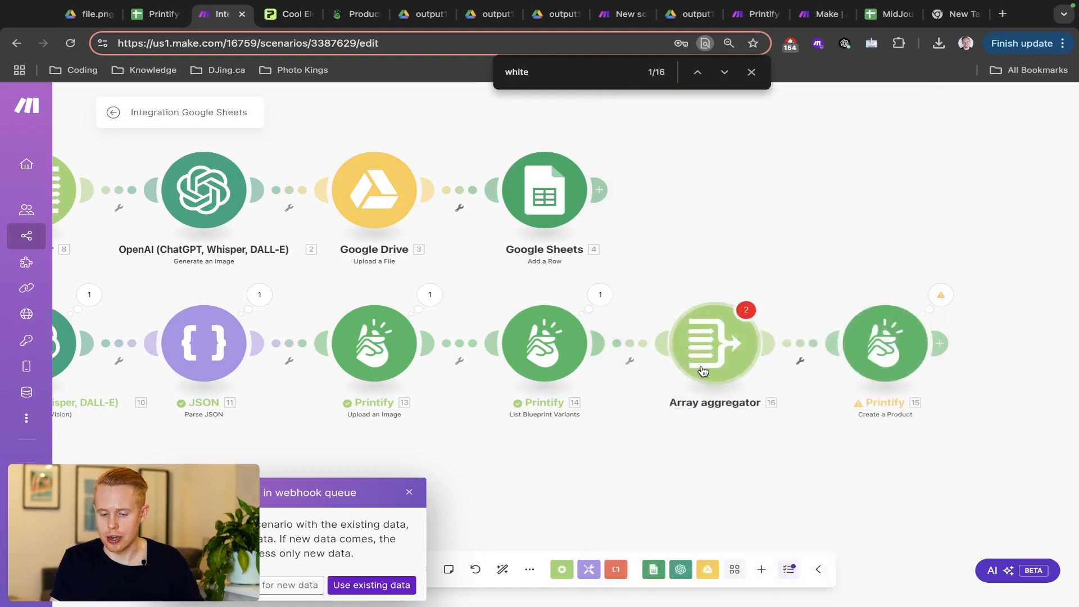
- Collapse Bundles 1–3 in the variants output, then close the inspector
{"action": "left_click", "coordinate": [598, 295]}
{"action": "scroll", "coordinate": [793, 359], "scroll_direction": "down", "scroll_amount": 2}
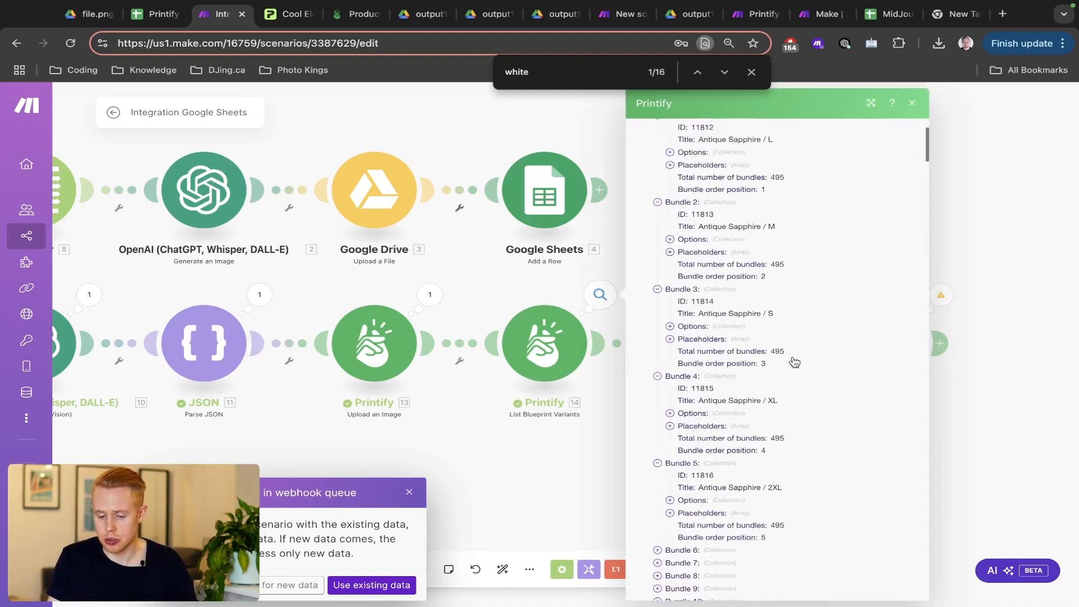
{"action": "scroll", "coordinate": [792, 359], "scroll_direction": "up", "scroll_amount": 3}
{"action": "left_click", "coordinate": [655, 243]}
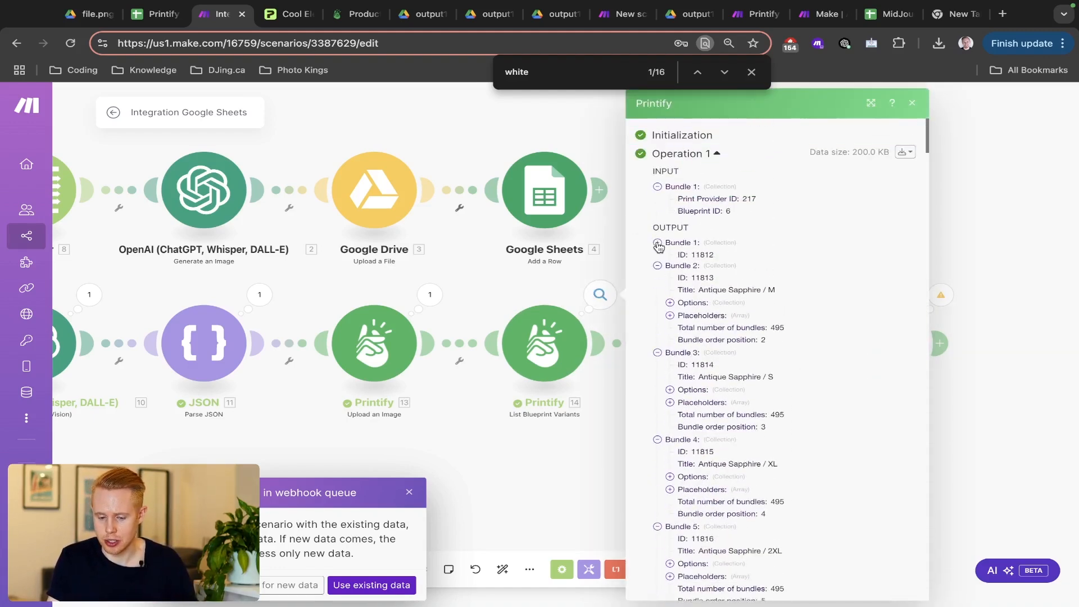
{"action": "left_click", "coordinate": [657, 256]}
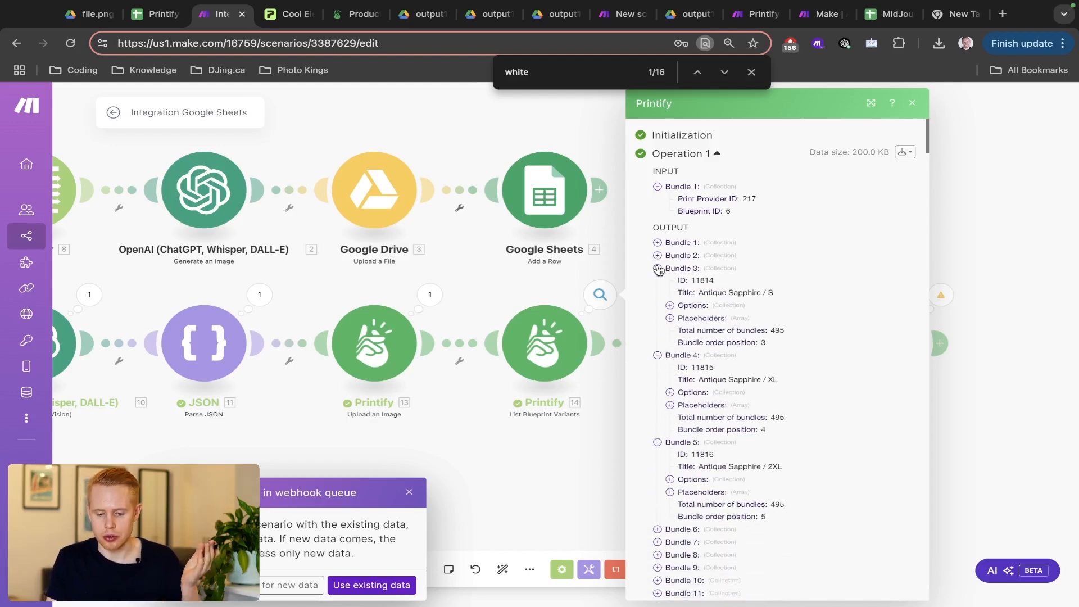
{"action": "left_click", "coordinate": [657, 268]}
{"action": "scroll", "coordinate": [688, 410], "scroll_direction": "down", "scroll_amount": 20}
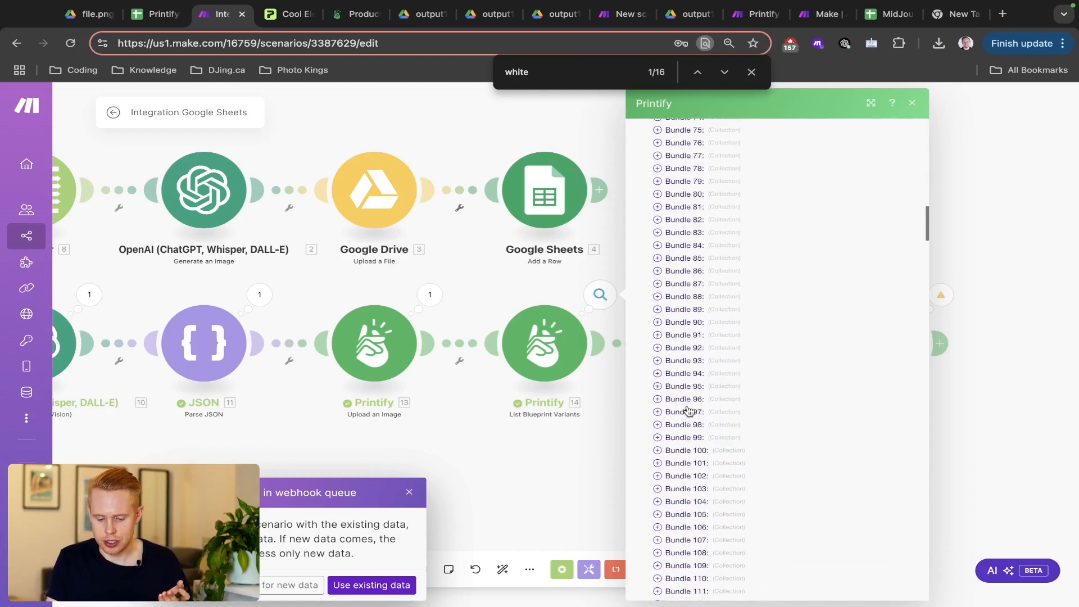
{"action": "left_click", "coordinate": [579, 296]}
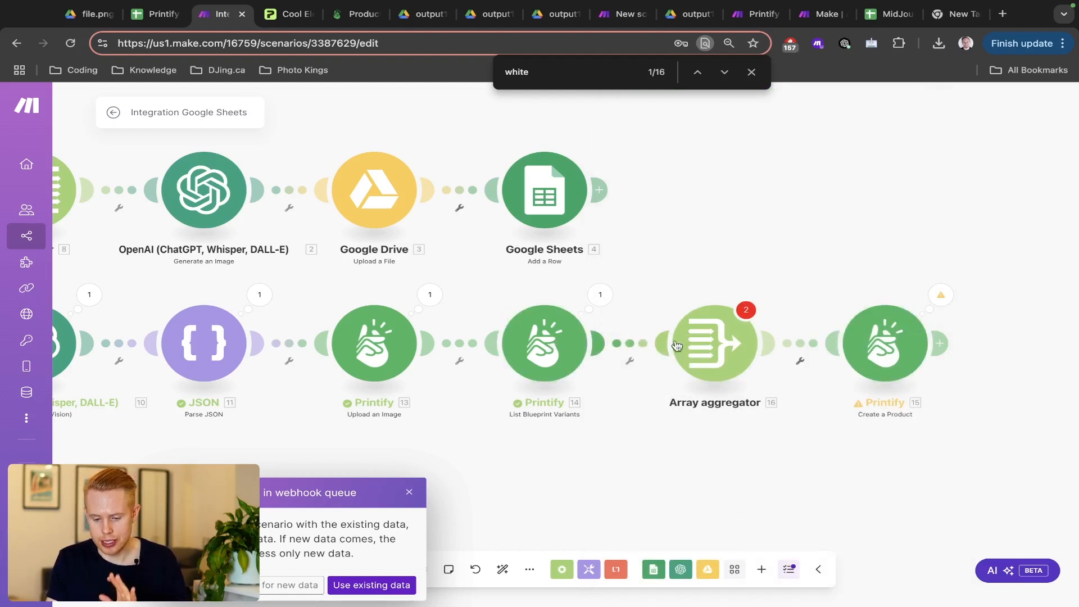
- Set the Array aggregator's Source Module to Printify - List Blueprint Variants [14] and confirm
{"action": "left_click", "coordinate": [712, 342]}
{"action": "left_click", "coordinate": [807, 233]}
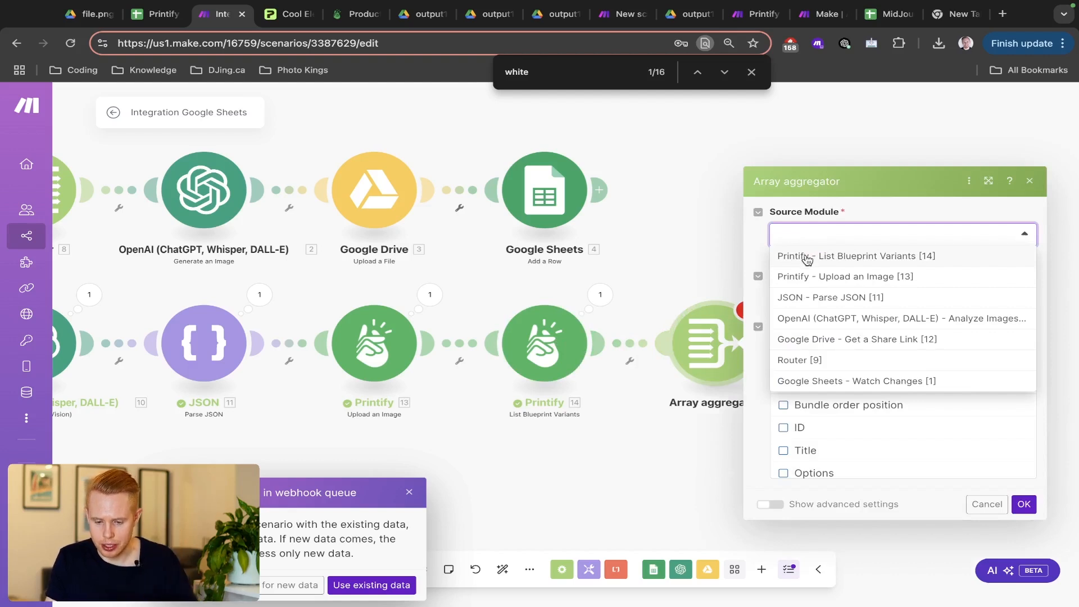
{"action": "left_click", "coordinate": [808, 258]}
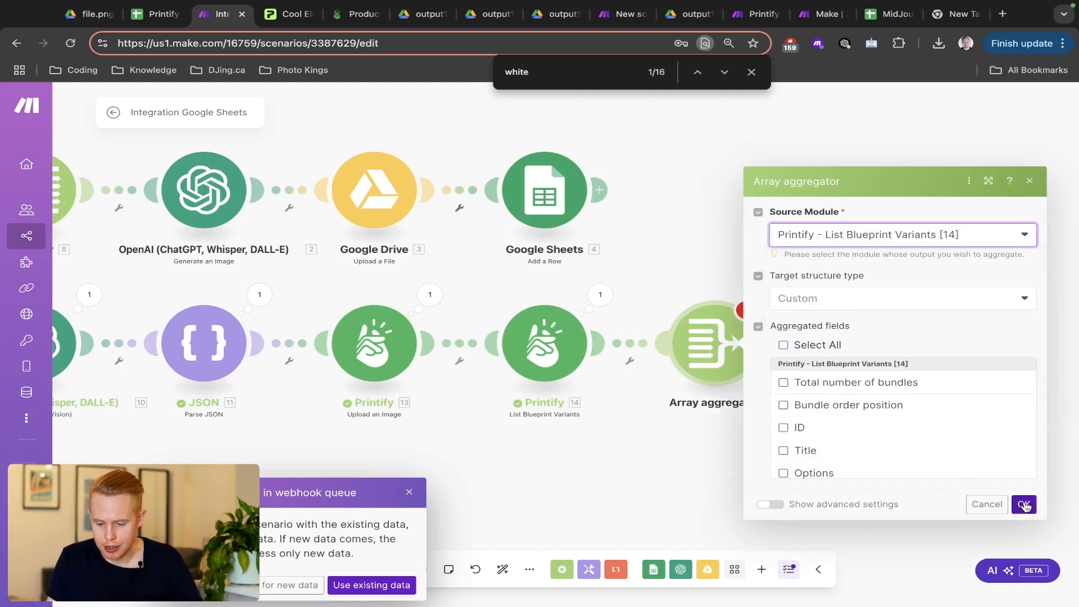
{"action": "left_click", "coordinate": [1024, 504]}
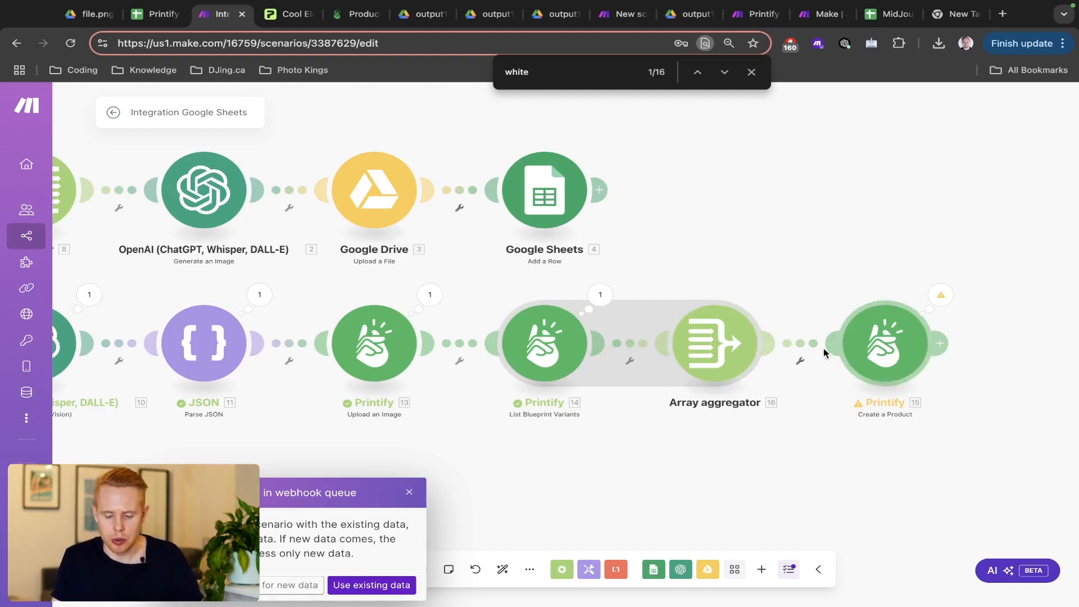
- In the Array aggregator, select all aggregated fields and review the field list
{"action": "left_click", "coordinate": [707, 345]}
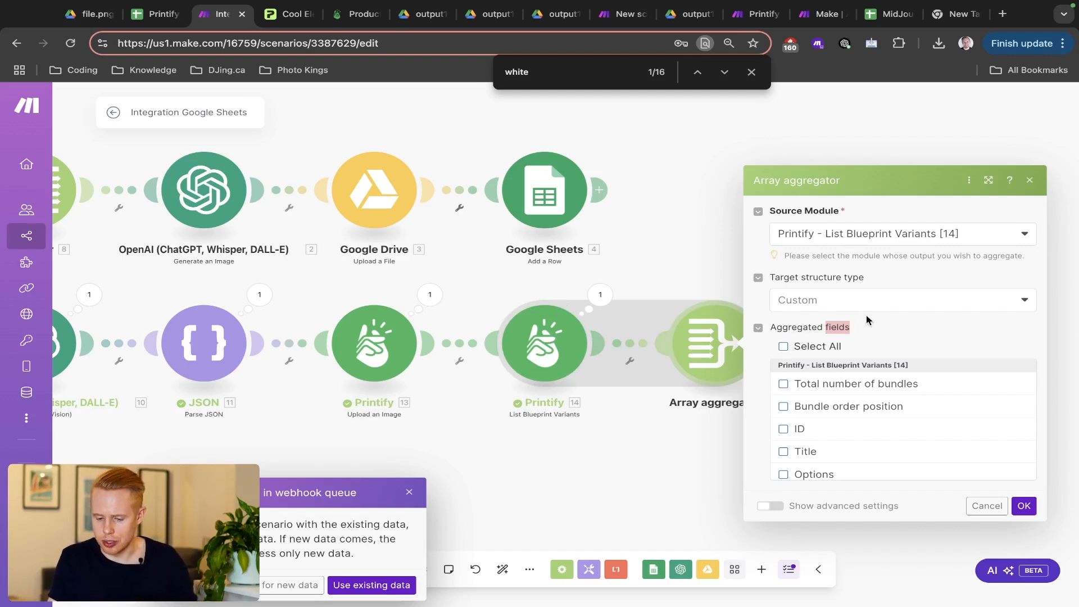
{"action": "left_click", "coordinate": [782, 347]}
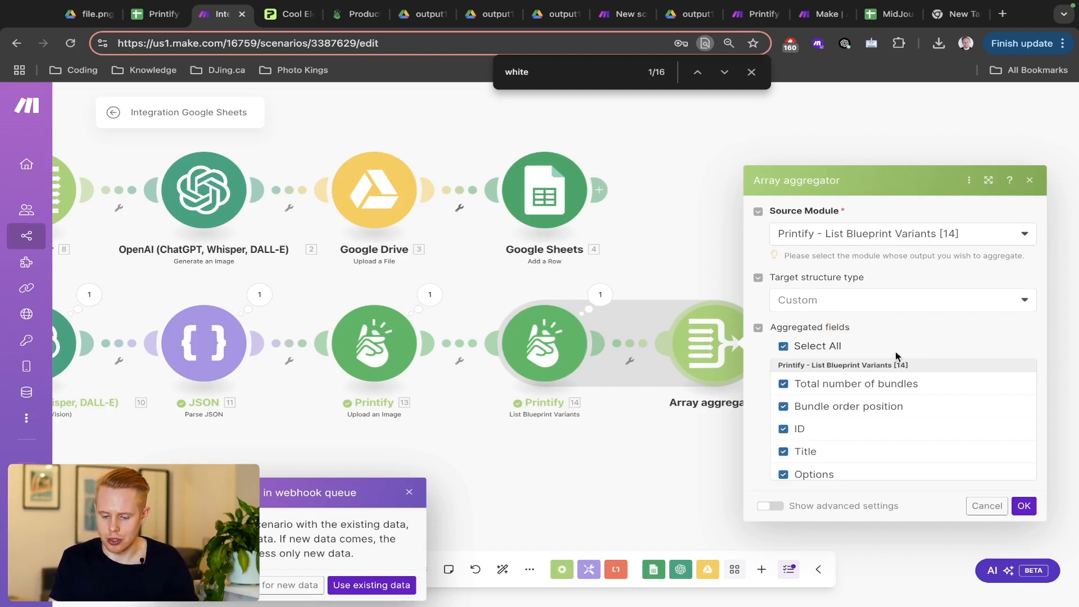
{"action": "scroll", "coordinate": [809, 428], "scroll_direction": "down", "scroll_amount": 5}
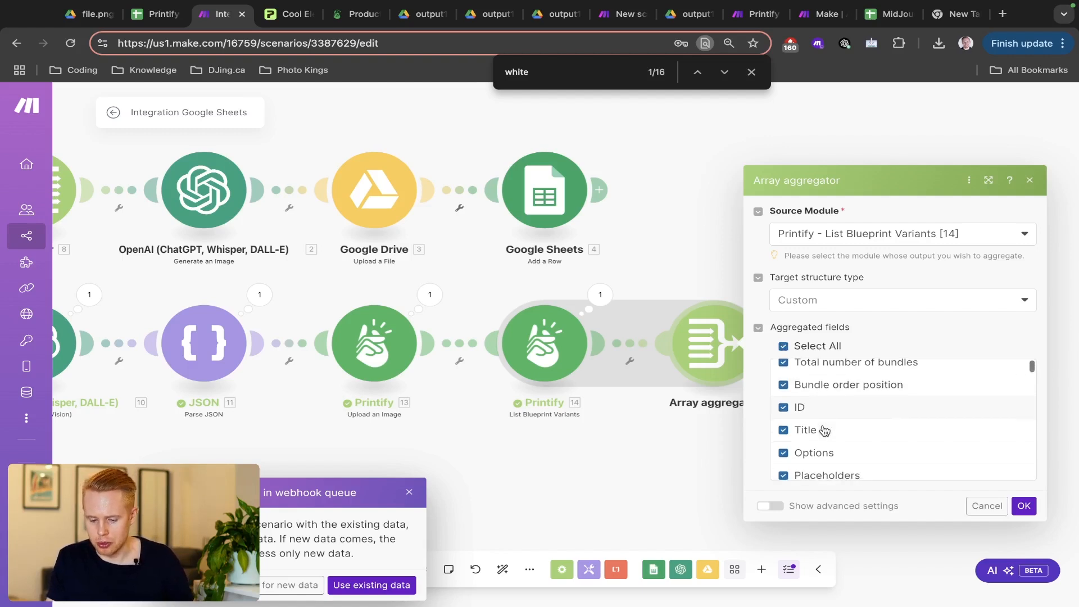
{"action": "scroll", "coordinate": [822, 429], "scroll_direction": "up", "scroll_amount": 5}
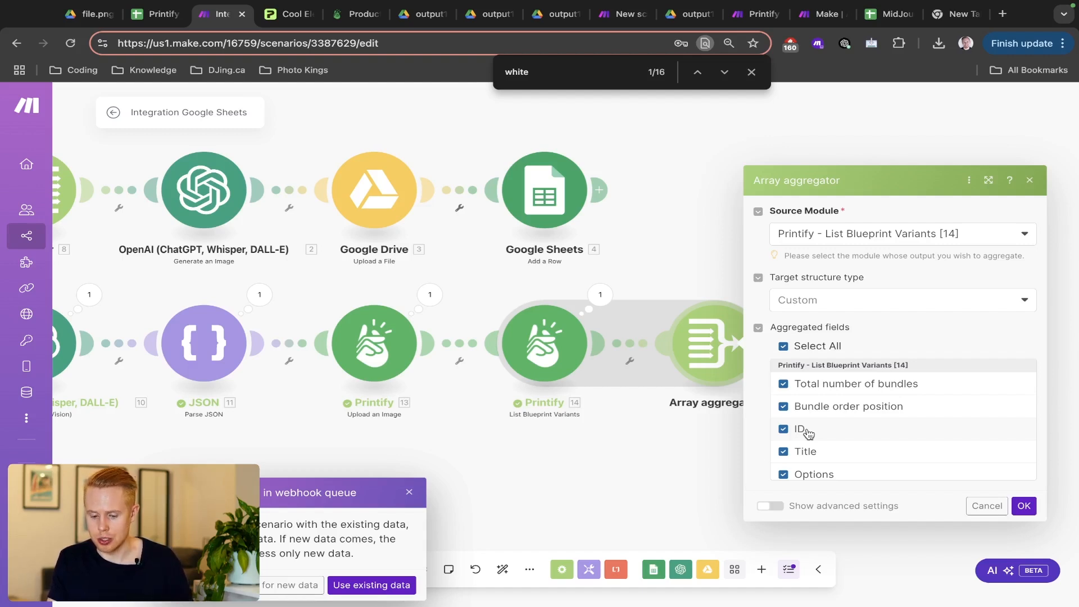
{"action": "scroll", "coordinate": [808, 433], "scroll_direction": "down", "scroll_amount": 10}
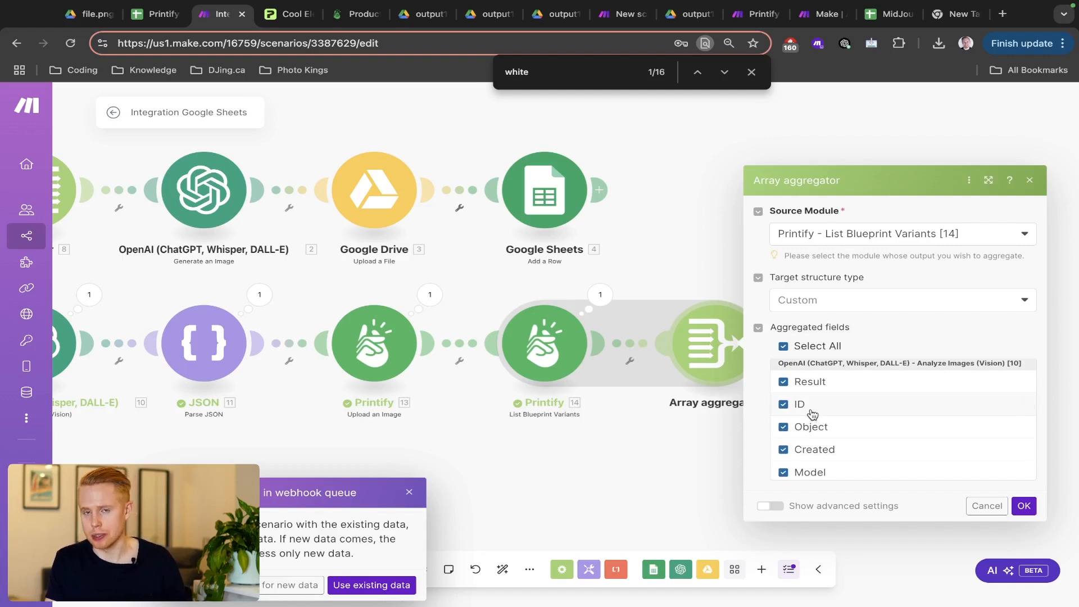
{"action": "scroll", "coordinate": [813, 414], "scroll_direction": "up", "scroll_amount": 10}
- Aggregate only Total number of bundles, Bundle order position, ID, Title and Options, then save
{"action": "left_click", "coordinate": [782, 347]}
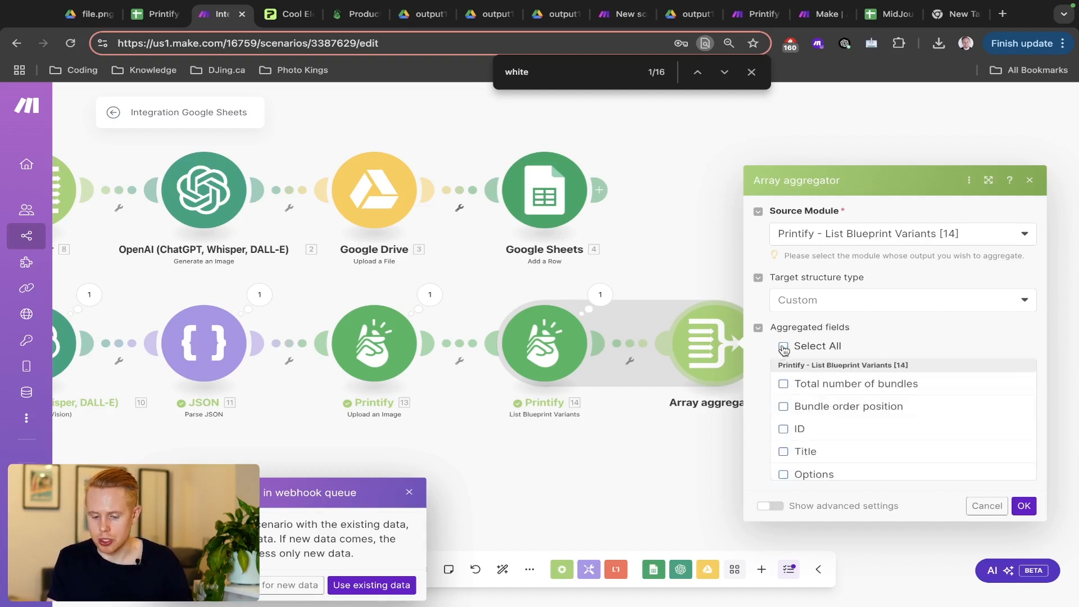
{"action": "left_click", "coordinate": [812, 387]}
{"action": "left_click", "coordinate": [811, 406]}
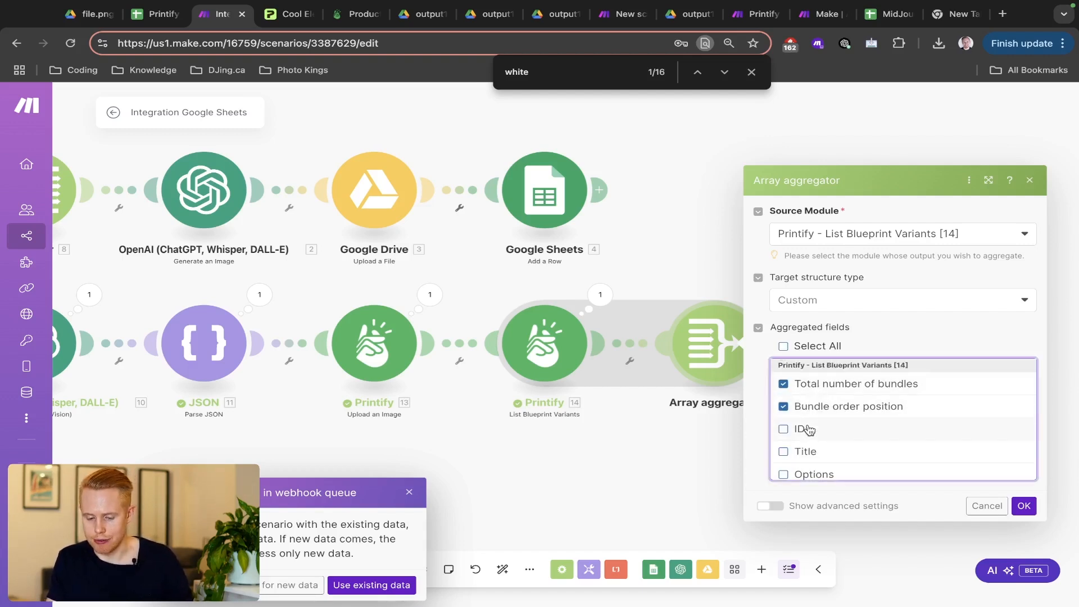
{"action": "left_click", "coordinate": [807, 428]}
{"action": "scroll", "coordinate": [804, 451], "scroll_direction": "down", "scroll_amount": 1}
{"action": "left_click", "coordinate": [804, 451]}
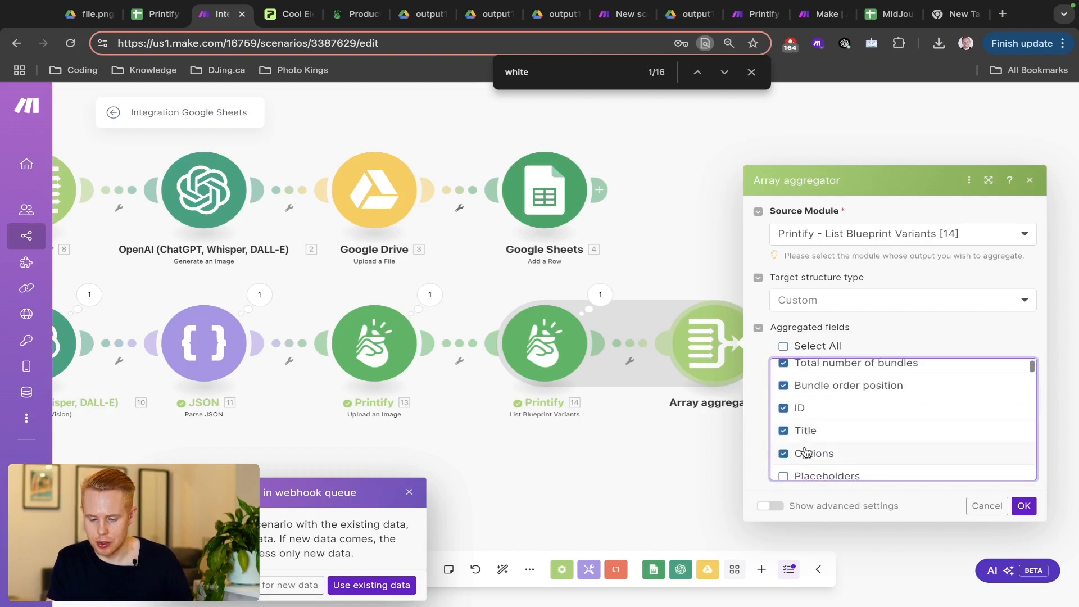
{"action": "scroll", "coordinate": [803, 444], "scroll_direction": "down", "scroll_amount": 2}
{"action": "scroll", "coordinate": [815, 435], "scroll_direction": "up", "scroll_amount": 3}
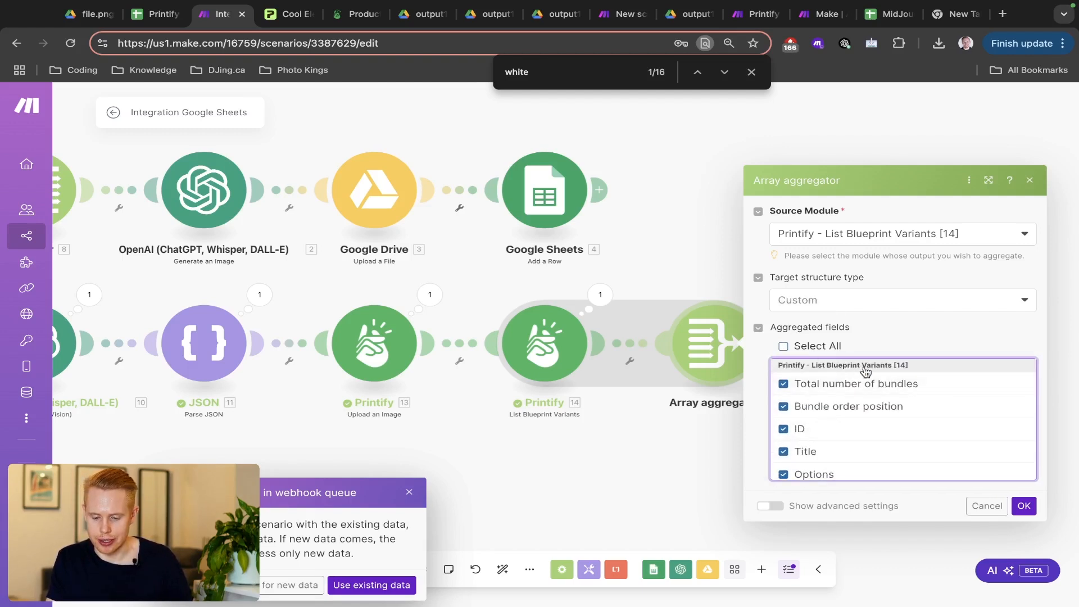
{"action": "left_click", "coordinate": [1023, 505]}
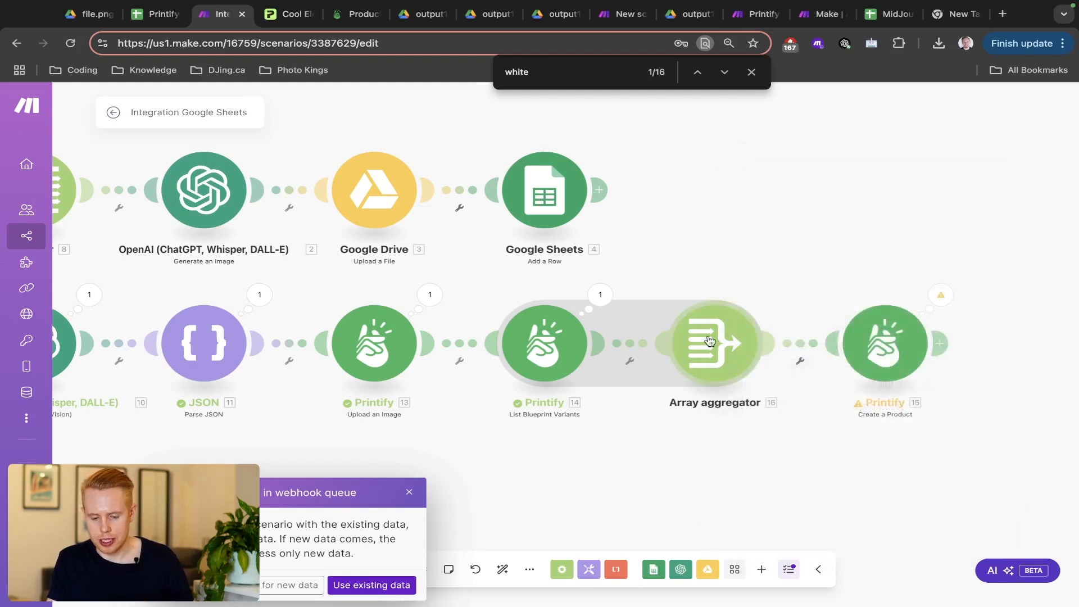
{"action": "left_click", "coordinate": [601, 294]}
{"action": "scroll", "coordinate": [772, 387], "scroll_direction": "down", "scroll_amount": 20}
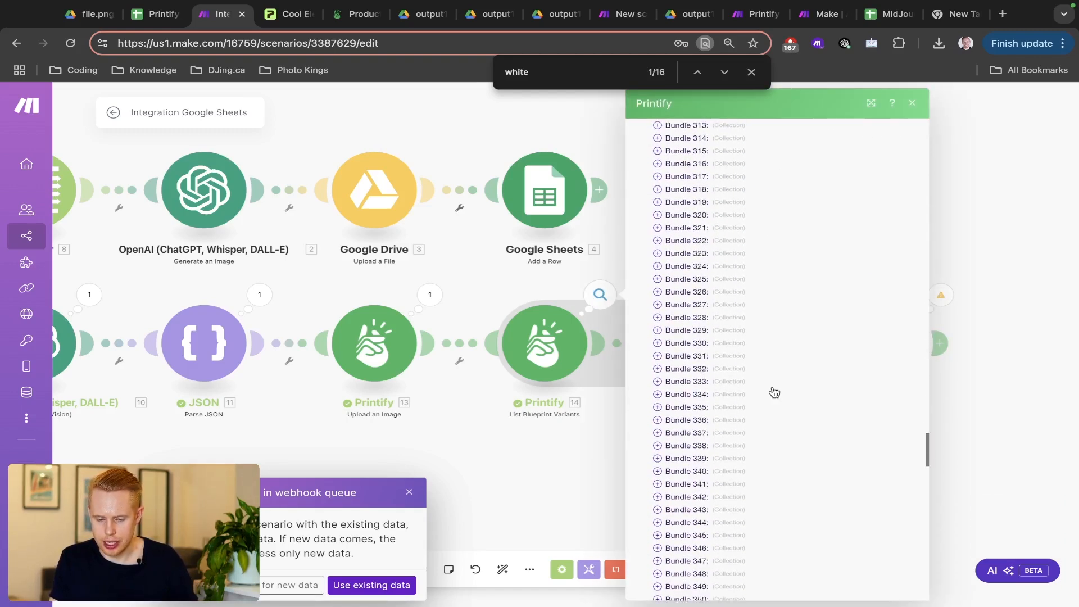
{"action": "scroll", "coordinate": [774, 392], "scroll_direction": "up", "scroll_amount": 15}
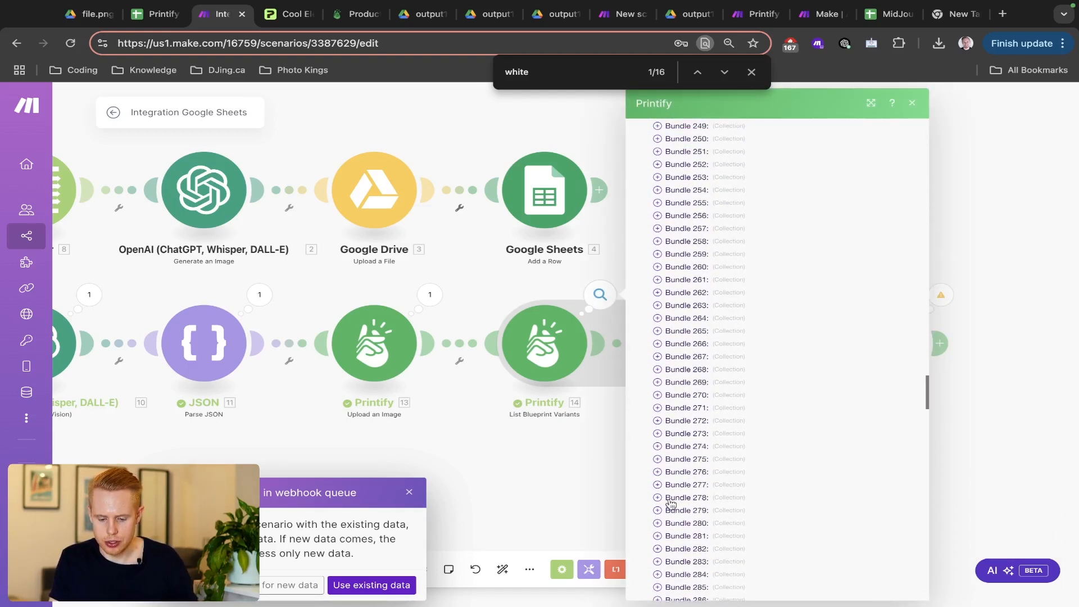
{"action": "left_click", "coordinate": [657, 561]}
{"action": "scroll", "coordinate": [781, 520], "scroll_direction": "down", "scroll_amount": 3}
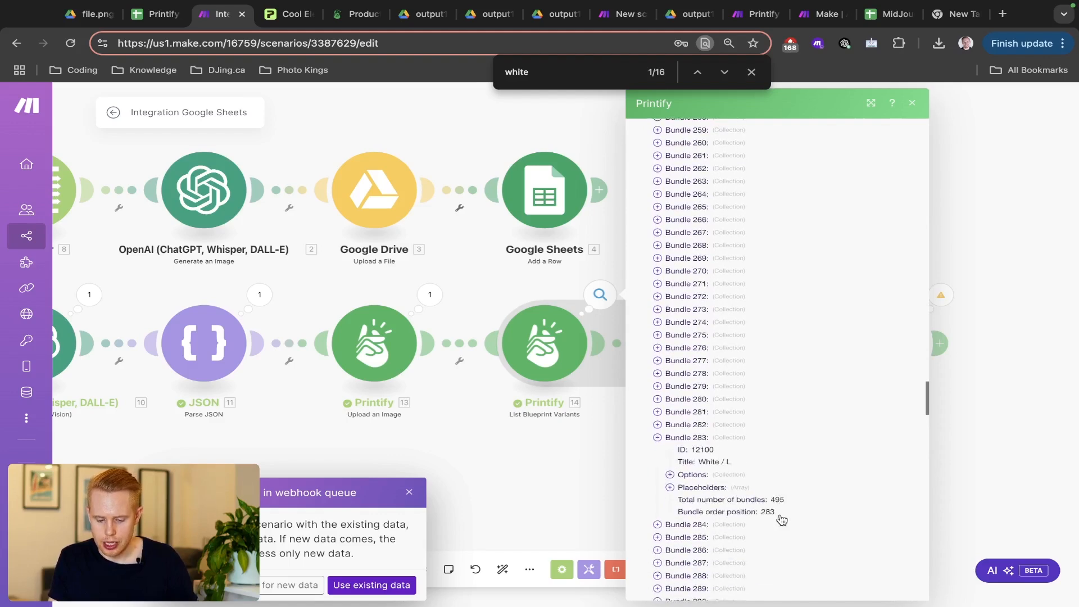
{"action": "left_click", "coordinate": [669, 413]}
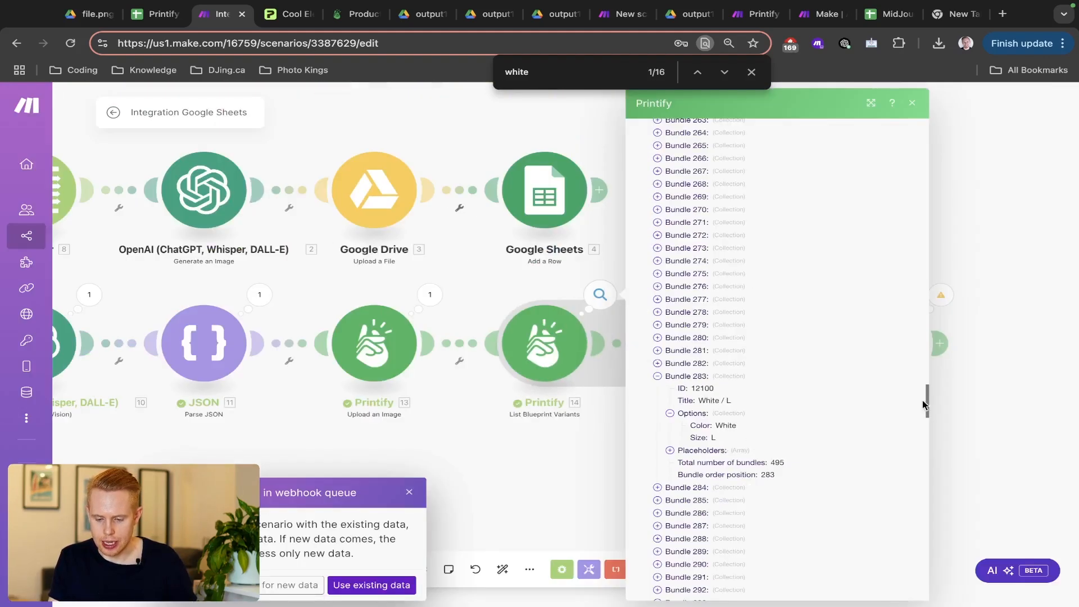
{"action": "left_click", "coordinate": [1020, 374]}
{"action": "left_click_drag", "start_coordinate": [1020, 374], "coordinate": [928, 369]}
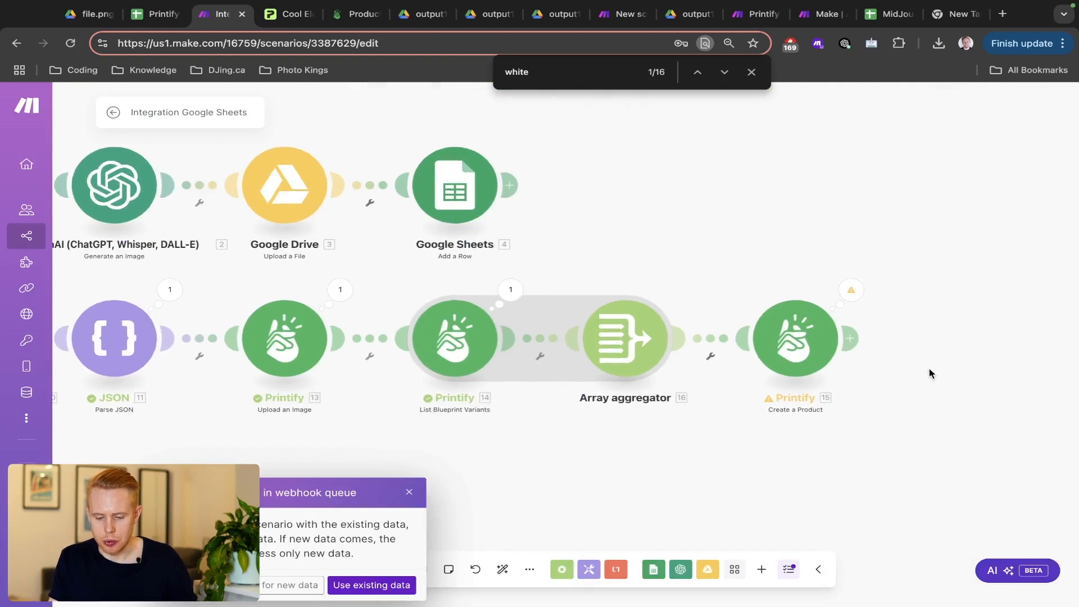
- Add two more items under Variants in Create a Product
{"action": "left_click", "coordinate": [809, 350]}
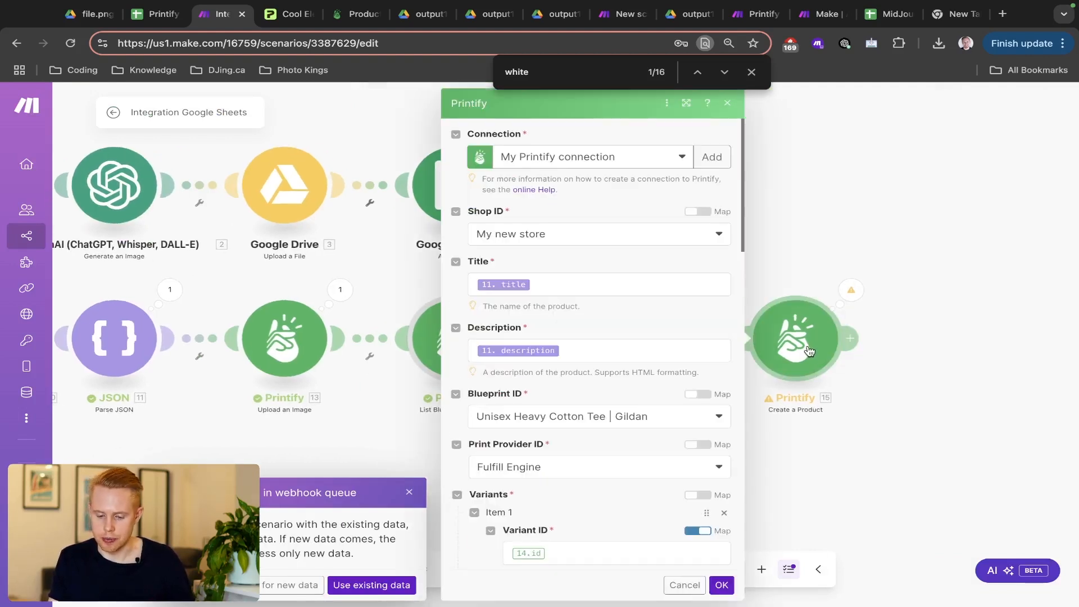
{"action": "scroll", "coordinate": [621, 387], "scroll_direction": "down", "scroll_amount": 5}
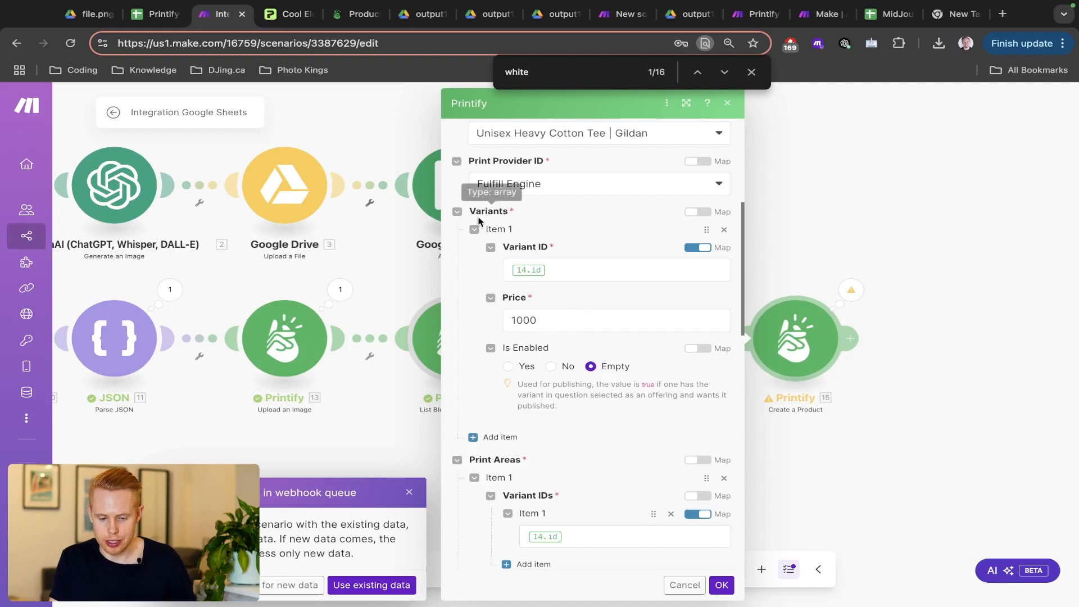
{"action": "left_click", "coordinate": [484, 437]}
{"action": "scroll", "coordinate": [484, 437], "scroll_direction": "down", "scroll_amount": 5}
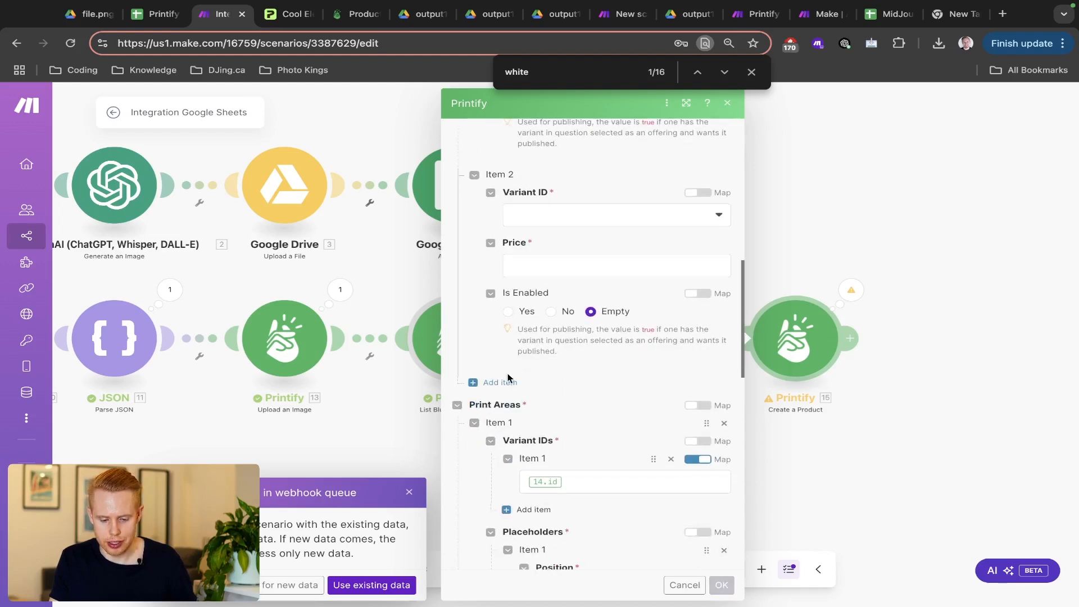
{"action": "left_click", "coordinate": [507, 380]}
{"action": "scroll", "coordinate": [505, 387], "scroll_direction": "up", "scroll_amount": 6}
{"action": "scroll", "coordinate": [505, 386], "scroll_direction": "up", "scroll_amount": 1}
- Replace Item 1's Variant ID mapping 14.id with the Array aggregator's Array[] ID
{"action": "left_click", "coordinate": [573, 362]}
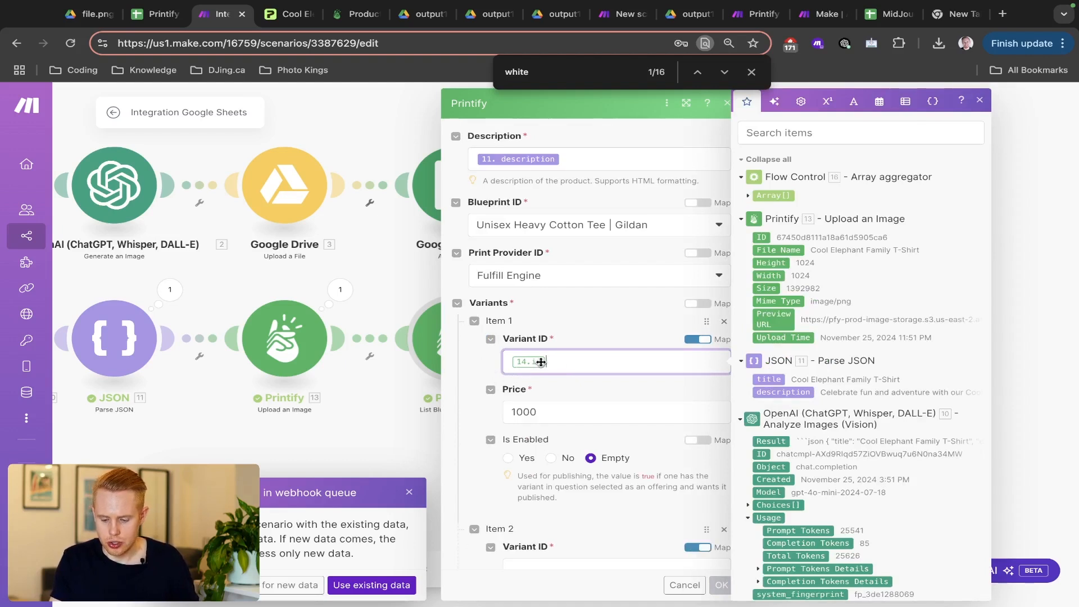
{"action": "key", "text": "BackSpace"}
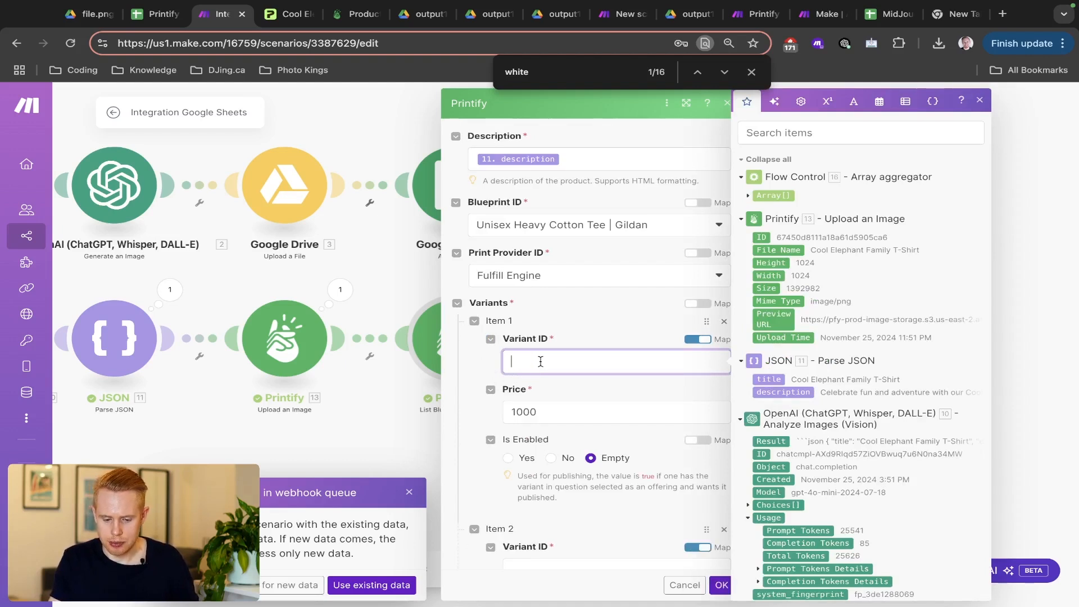
{"action": "left_click", "coordinate": [748, 197]}
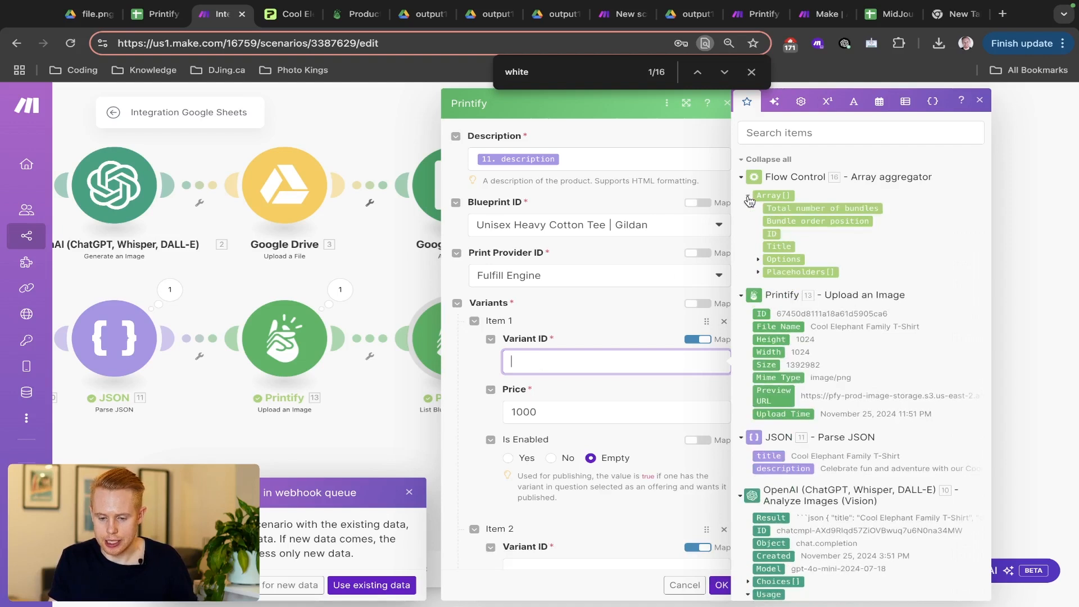
{"action": "left_click", "coordinate": [769, 234]}
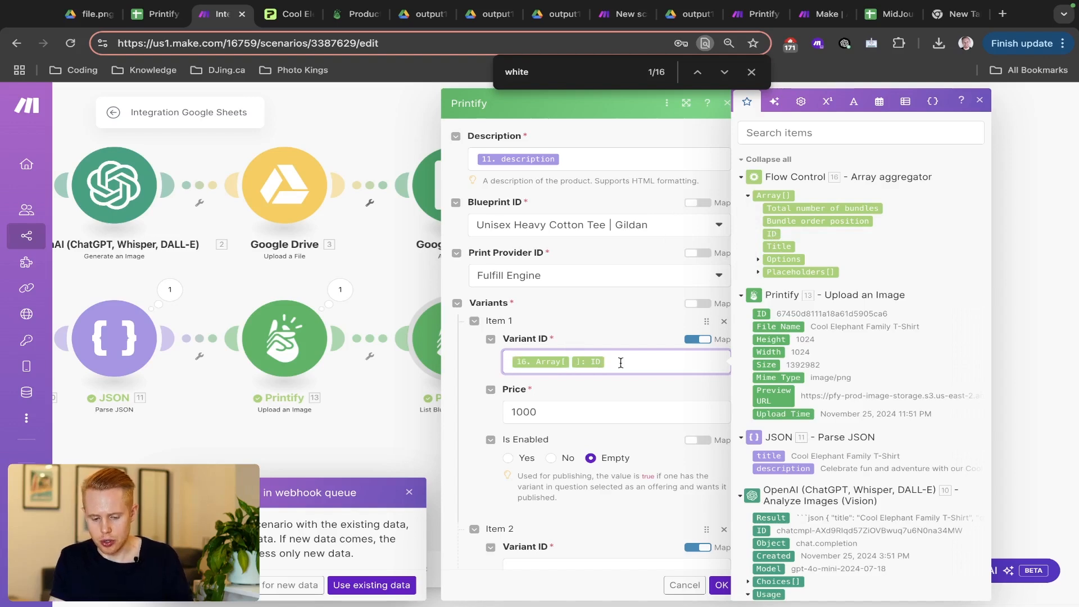
{"action": "key", "text": "ctrl+a"}
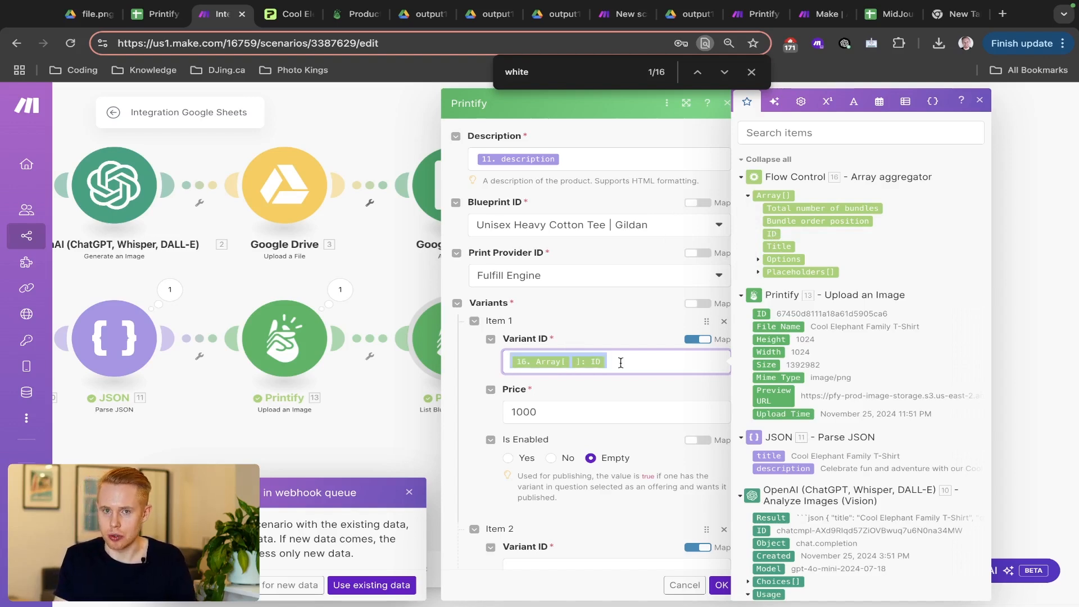
{"action": "key", "text": "ctrl+Tab"}
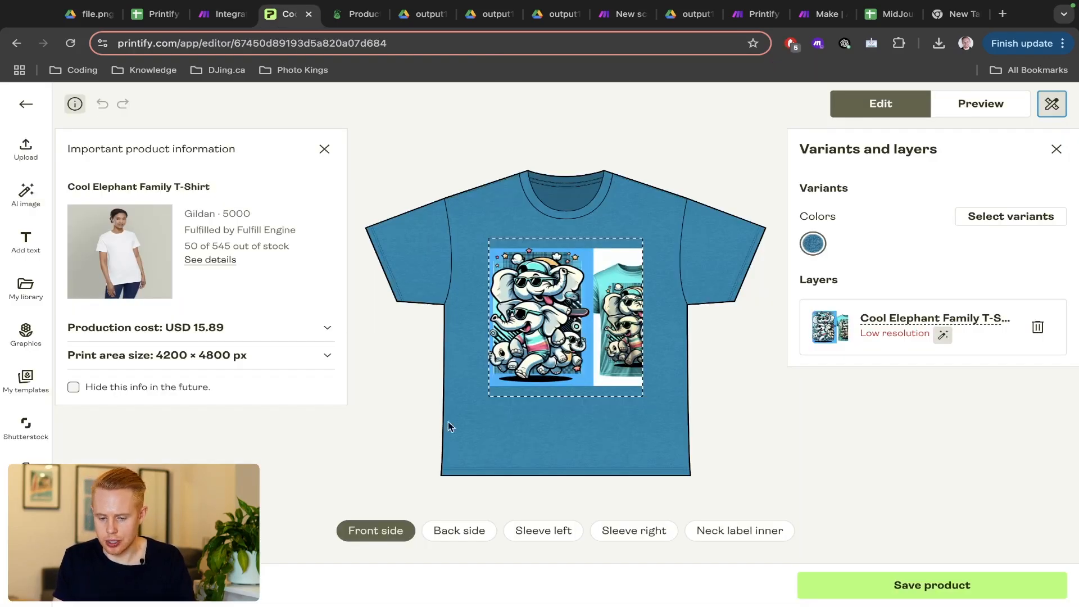
{"action": "key", "text": "ctrl+shift+Tab"}
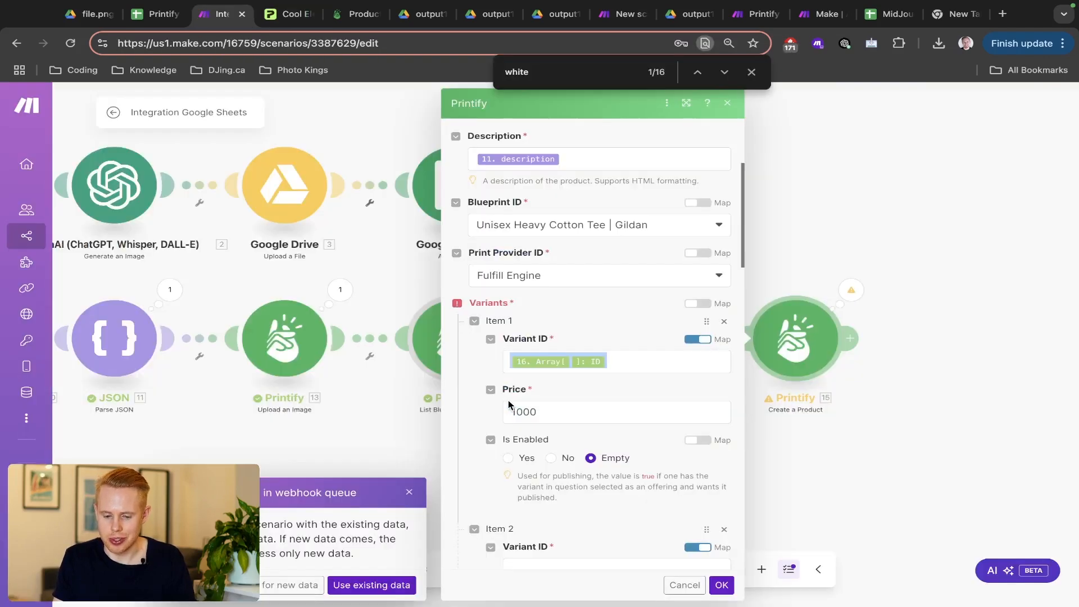
{"action": "left_click", "coordinate": [618, 360]}
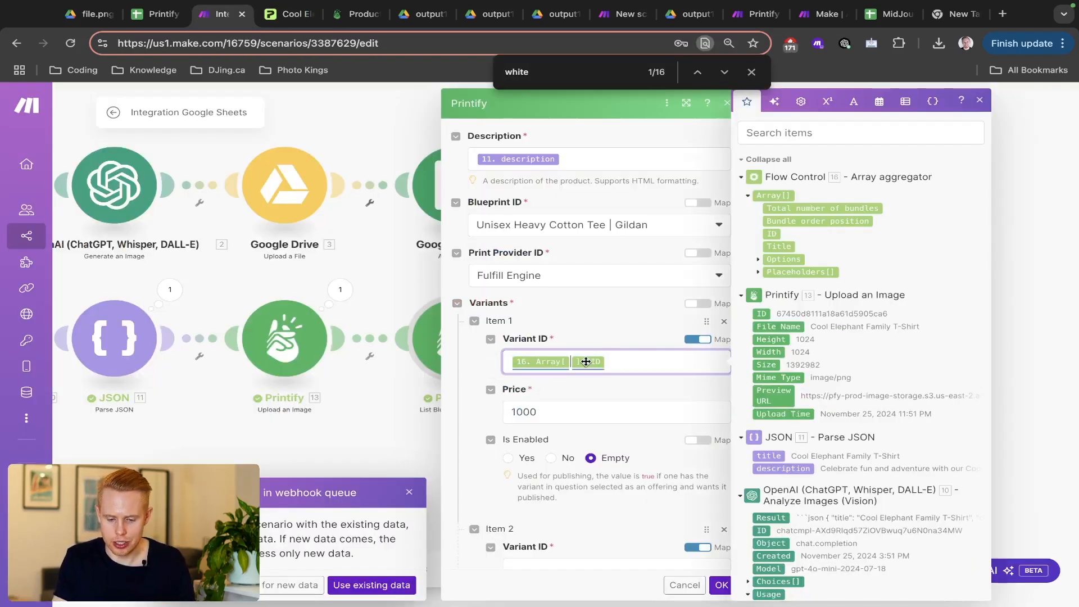
- Point the first variant's ID mapping at 16. Array[] index 283
{"action": "scroll", "coordinate": [585, 361], "scroll_direction": "up", "scroll_amount": 5}
{"action": "left_click", "coordinate": [543, 364]}
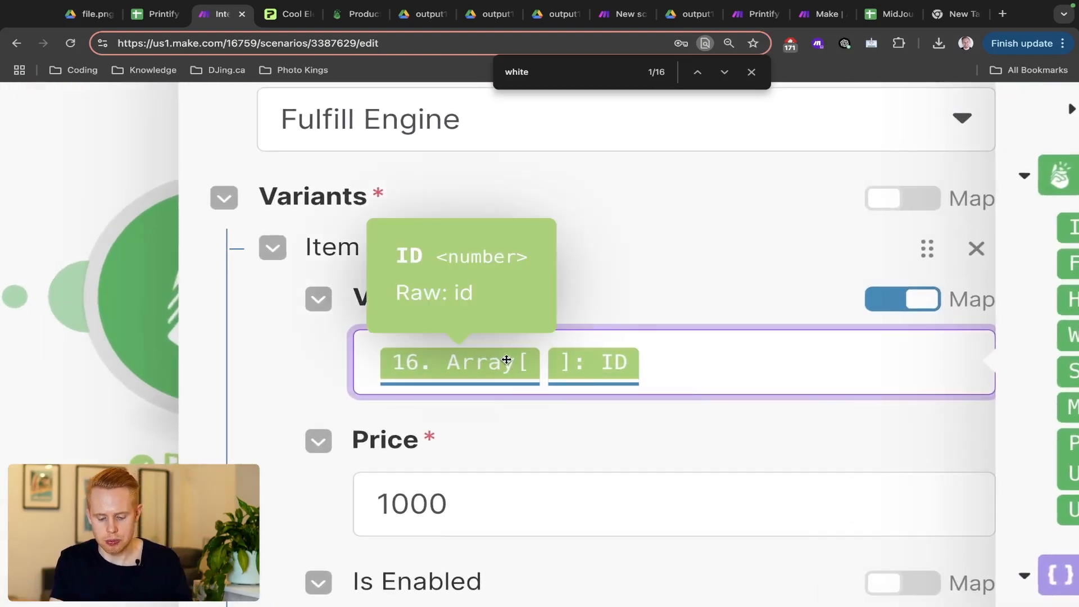
{"action": "type", "text": "283"}
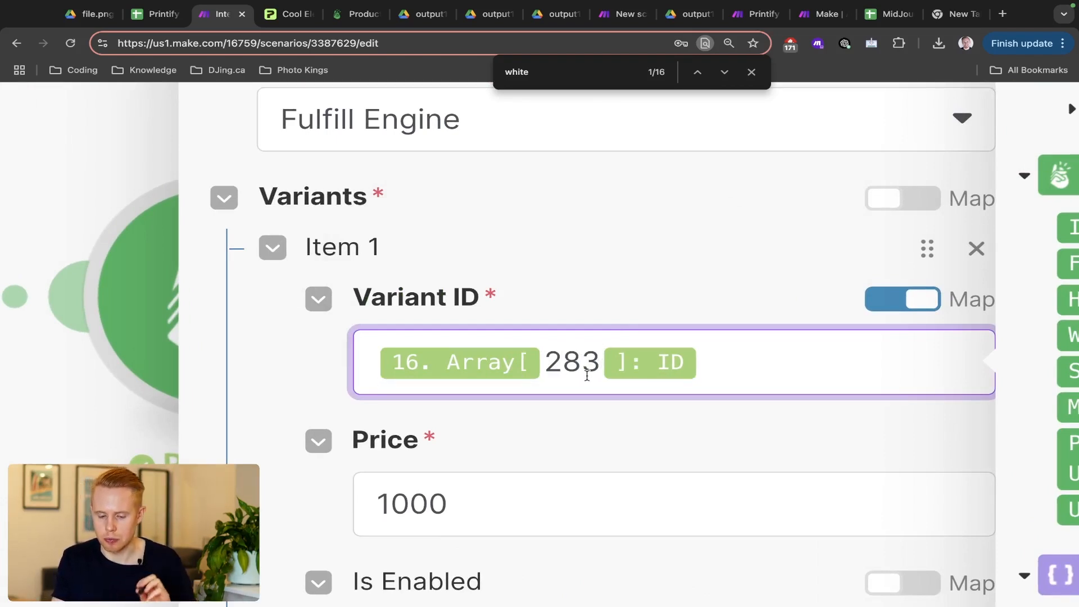
{"action": "scroll", "coordinate": [586, 375], "scroll_direction": "down", "scroll_amount": 5}
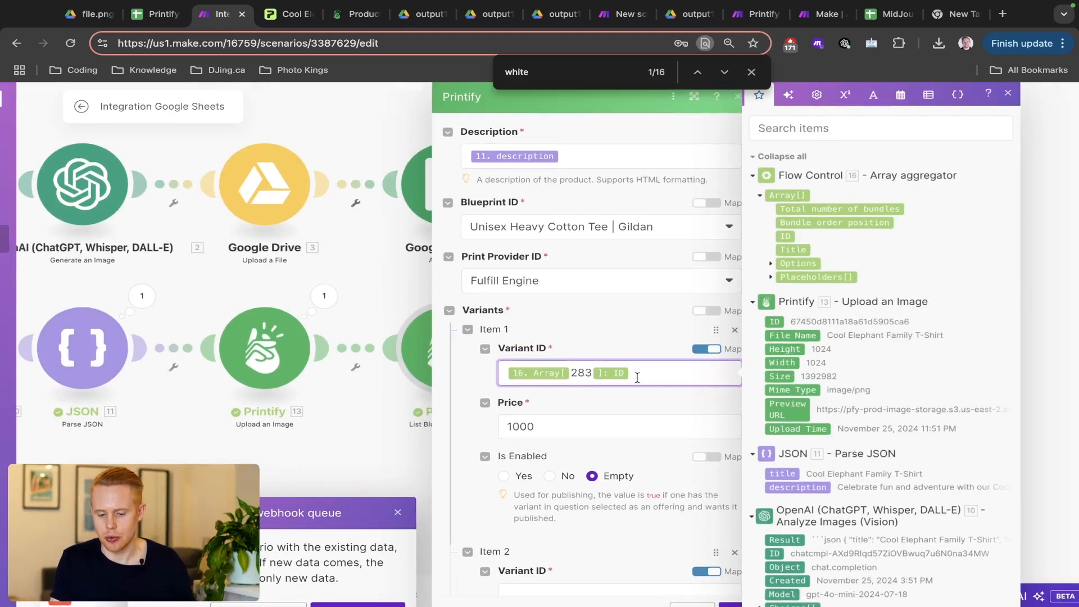
- Map the second and third variant IDs to 16. Array[] entries 284 and 285
{"action": "triple_click", "coordinate": [640, 374]}
{"action": "key", "text": "ctrl+c"}
{"action": "scroll", "coordinate": [614, 429], "scroll_direction": "down", "scroll_amount": 2}
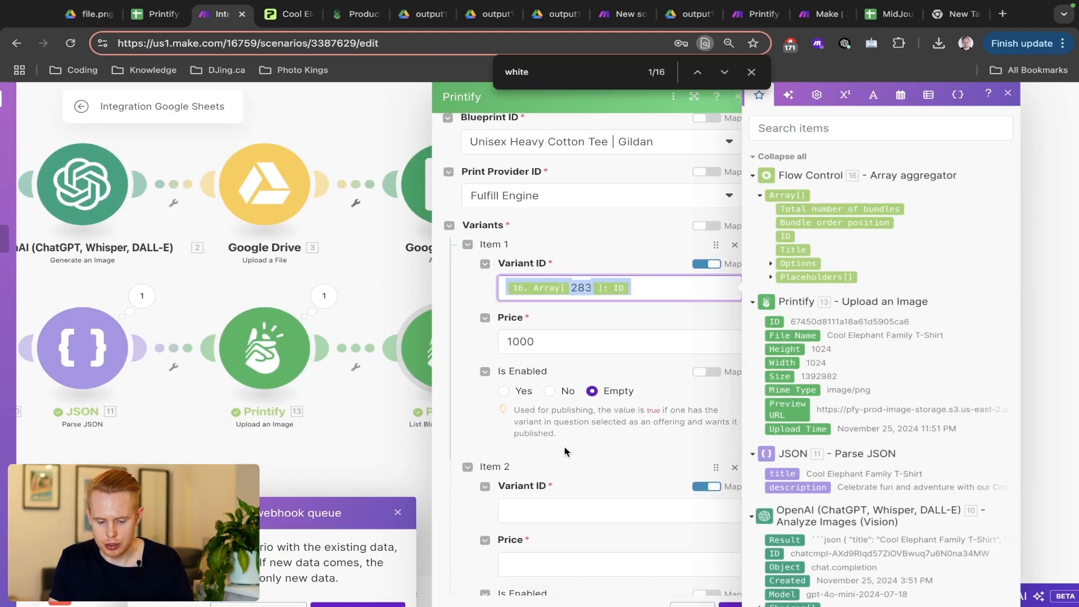
{"action": "scroll", "coordinate": [564, 451], "scroll_direction": "down", "scroll_amount": 2}
{"action": "left_click", "coordinate": [569, 445]}
{"action": "key", "text": "ctrl+v"}
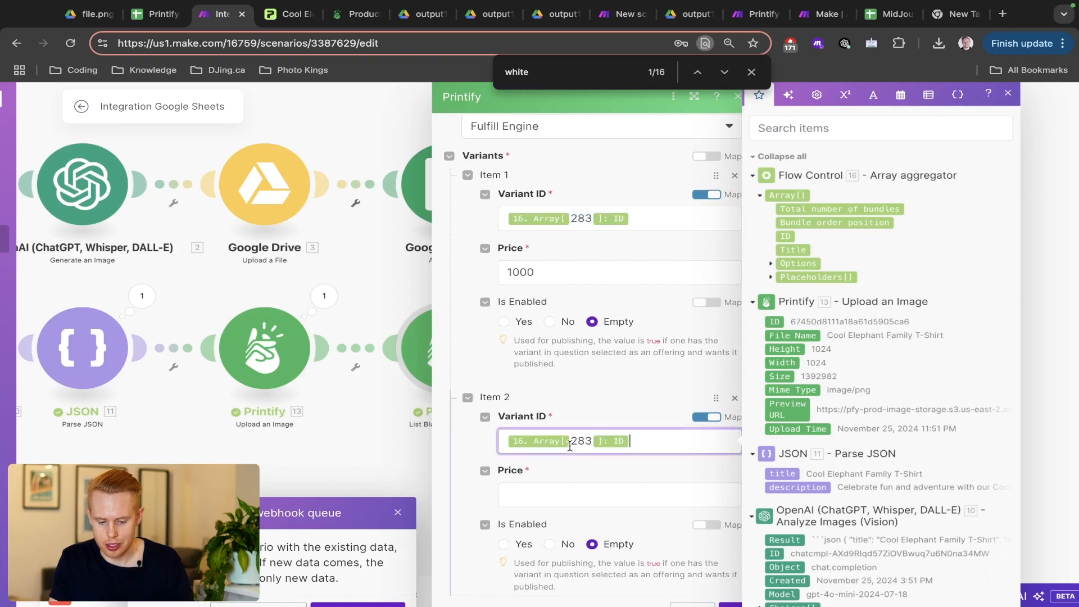
{"action": "key", "text": "BackSpace"}
{"action": "type", "text": "4"}
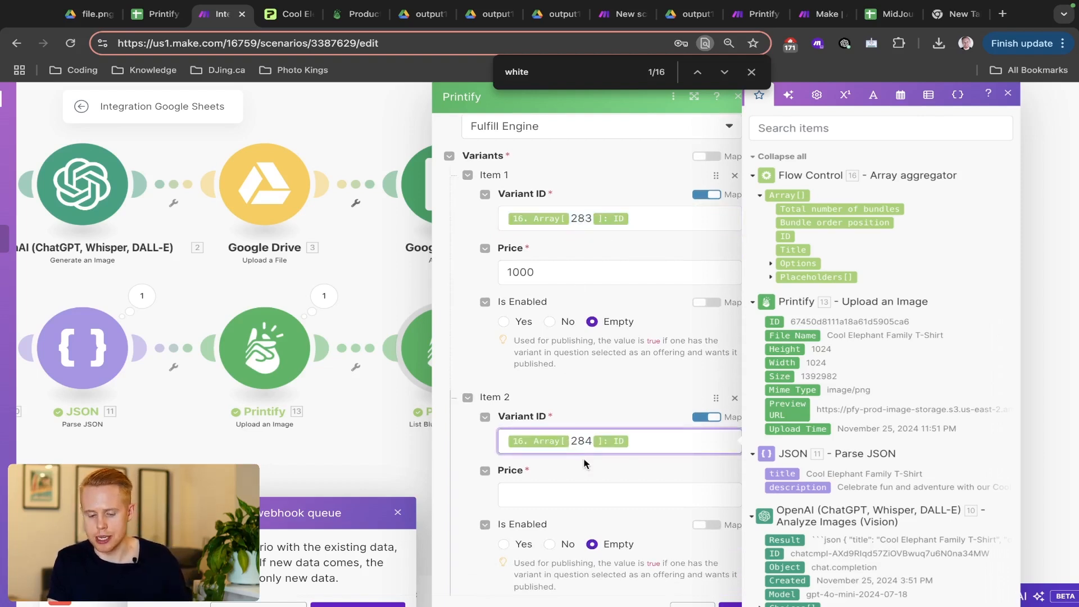
{"action": "scroll", "coordinate": [579, 522], "scroll_direction": "down", "scroll_amount": 5}
{"action": "left_click", "coordinate": [569, 489]}
{"action": "key", "text": "ctrl+v"}
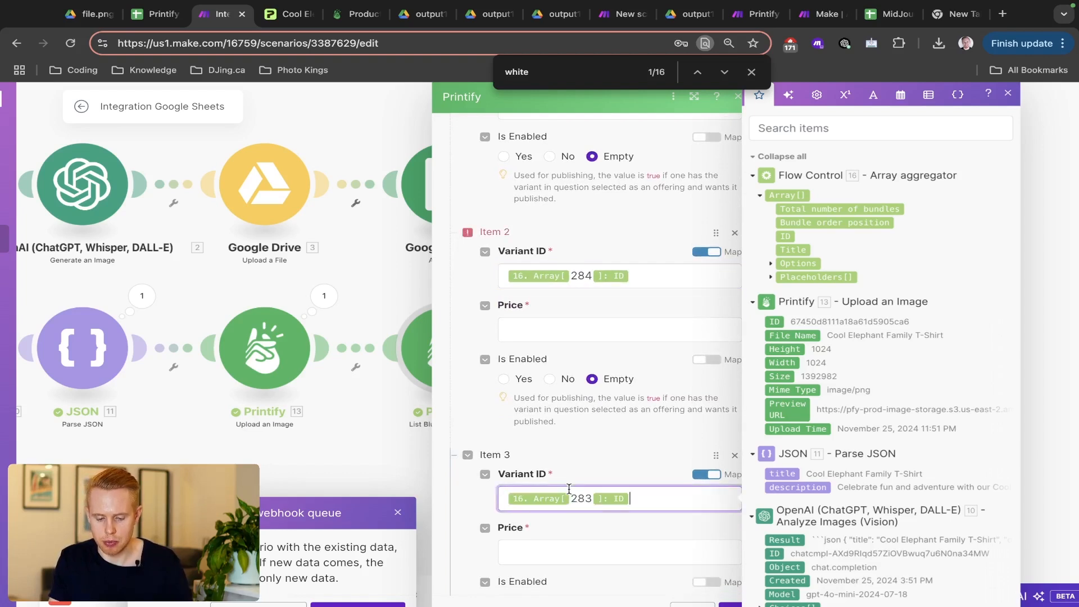
{"action": "key", "text": "BackSpace"}
{"action": "type", "text": "5"}
{"action": "left_click", "coordinate": [599, 450]}
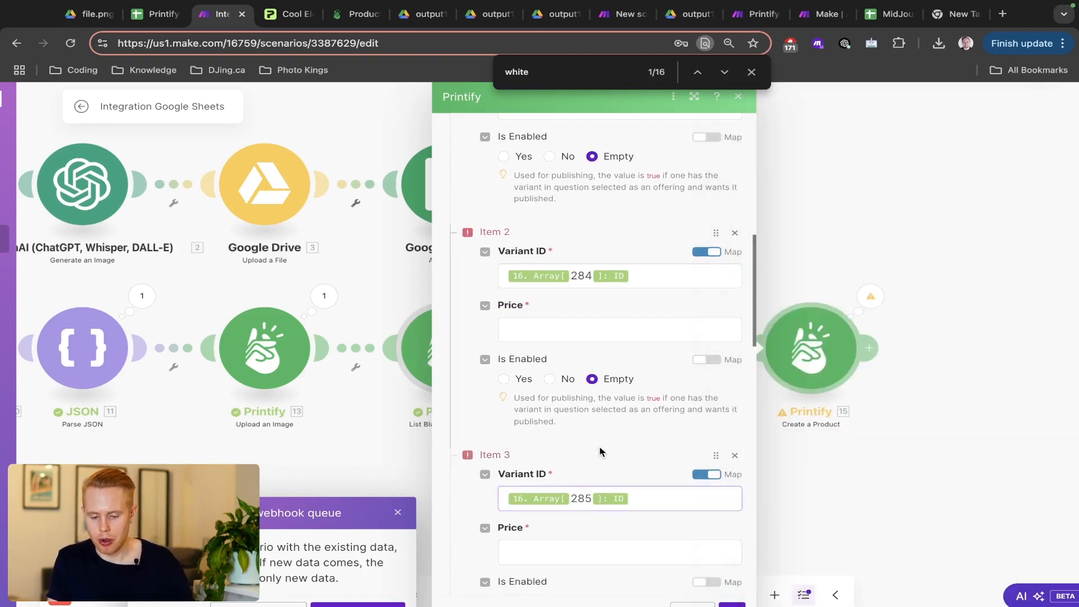
- Set the price of variants two and three to 10000
{"action": "left_click", "coordinate": [539, 334]}
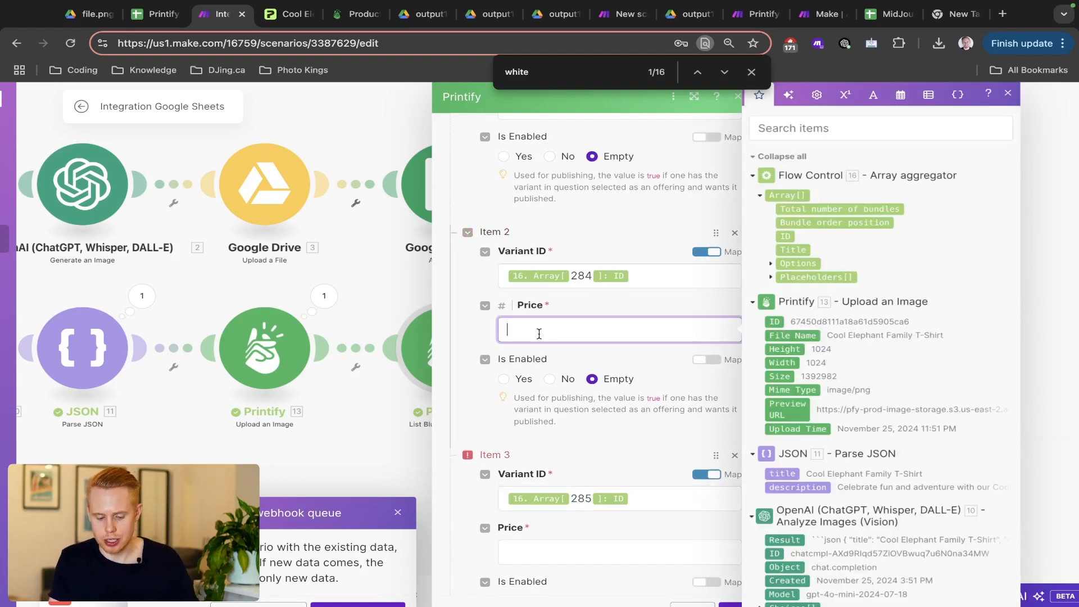
{"action": "type", "text": "10000"}
{"action": "key", "text": "super+a"}
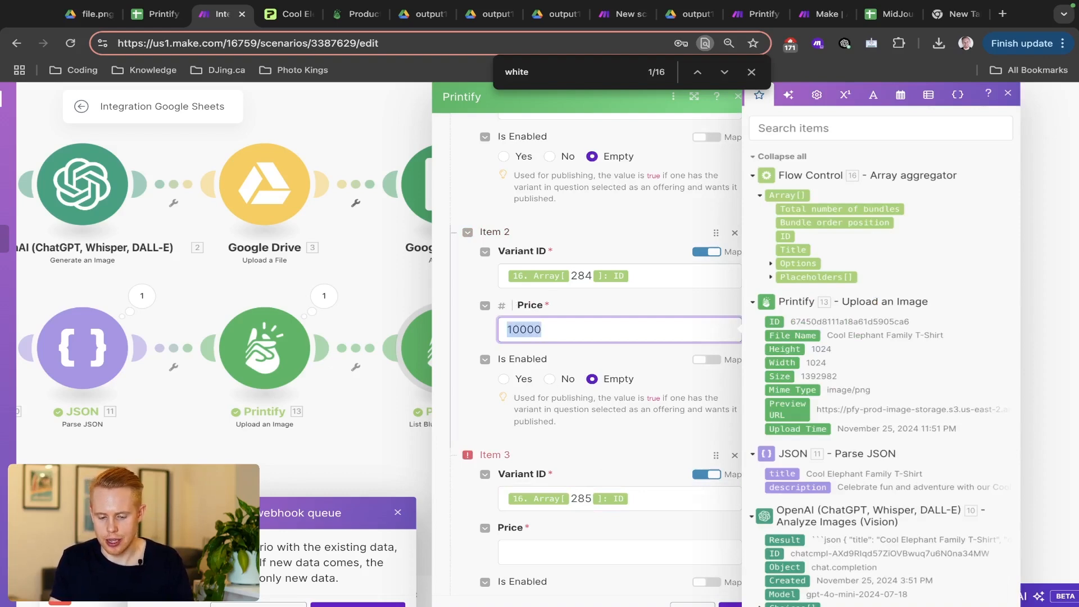
{"action": "type", "text": "c"}
{"action": "scroll", "coordinate": [550, 382], "scroll_direction": "down", "scroll_amount": 5}
{"action": "scroll", "coordinate": [550, 382], "scroll_direction": "up", "scroll_amount": 3}
{"action": "key", "text": "super+z"}
{"action": "key", "text": "super+c"}
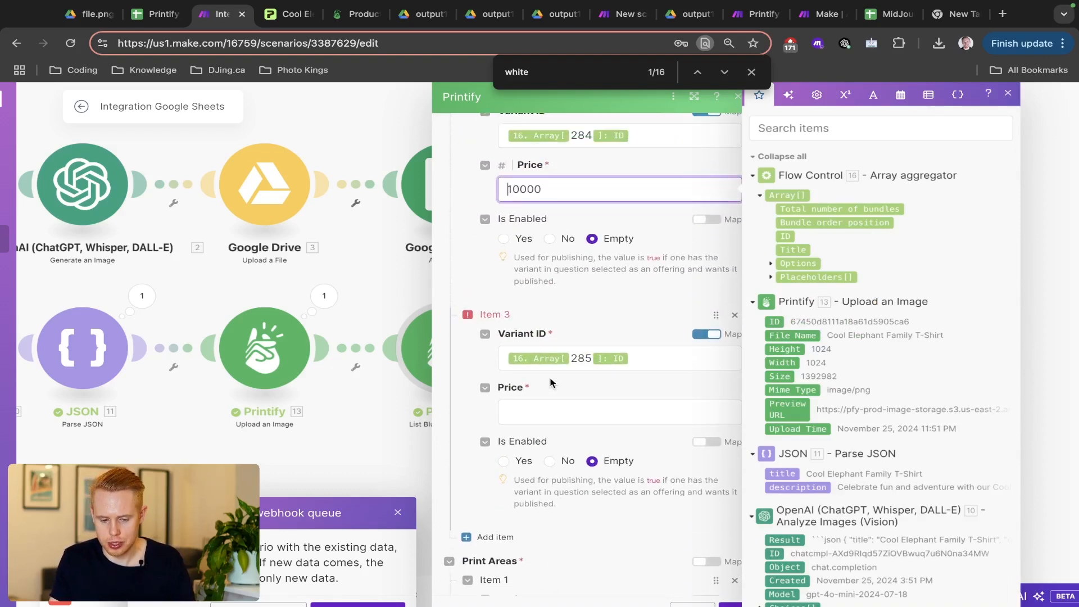
{"action": "scroll", "coordinate": [550, 382], "scroll_direction": "down", "scroll_amount": 1}
{"action": "left_click", "coordinate": [549, 360]}
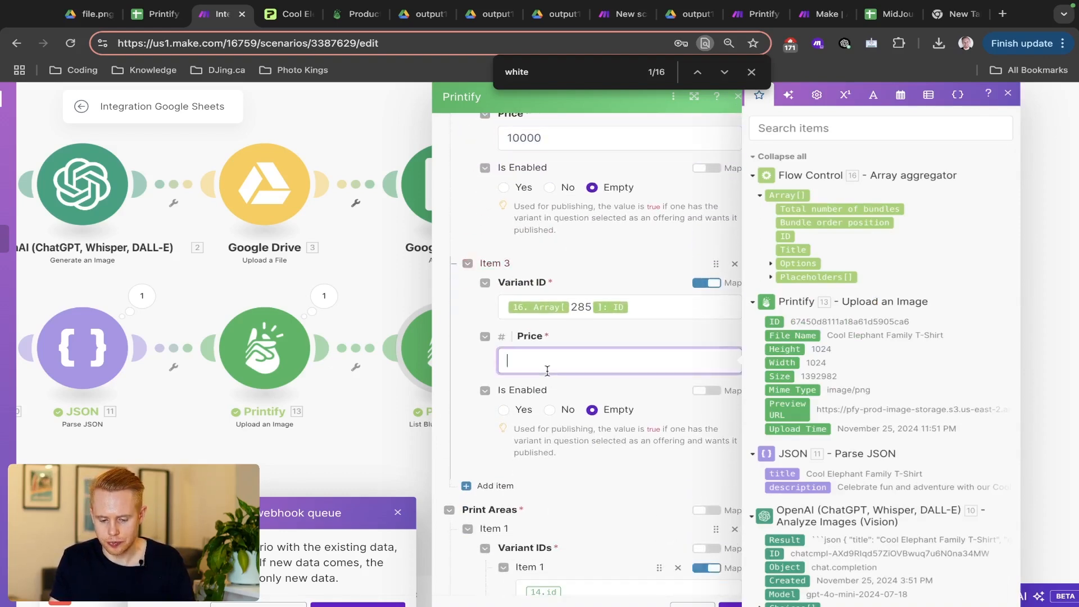
{"action": "key", "text": "super+v"}
{"action": "left_click", "coordinate": [596, 340]}
- Replace the print area's old 14.id mapping with 16. Array[283]
{"action": "scroll", "coordinate": [596, 340], "scroll_direction": "up", "scroll_amount": 7}
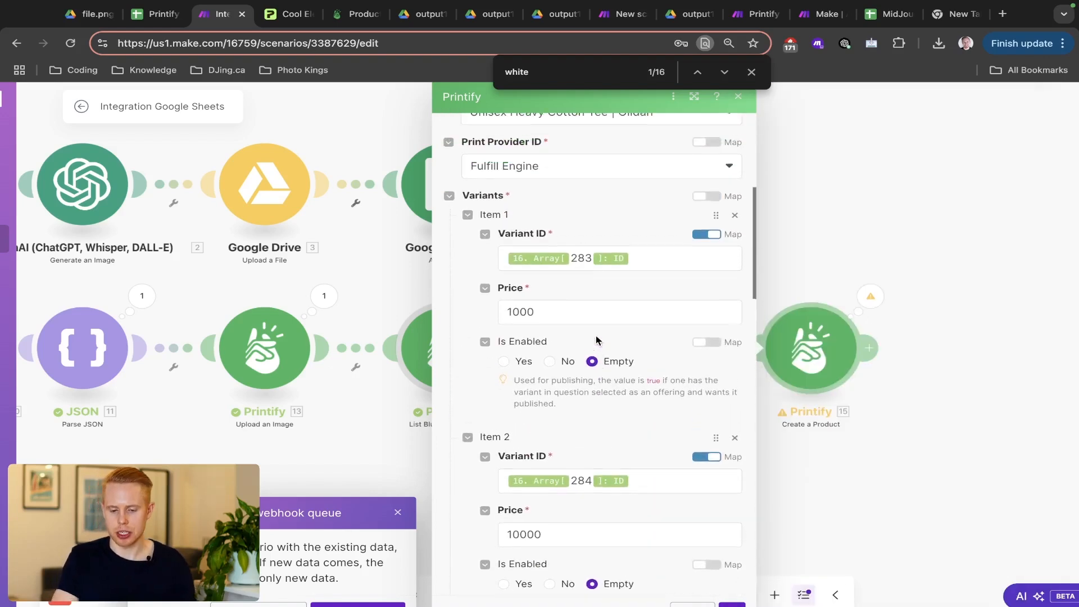
{"action": "scroll", "coordinate": [596, 340], "scroll_direction": "down", "scroll_amount": 3}
{"action": "scroll", "coordinate": [597, 340], "scroll_direction": "down", "scroll_amount": 5}
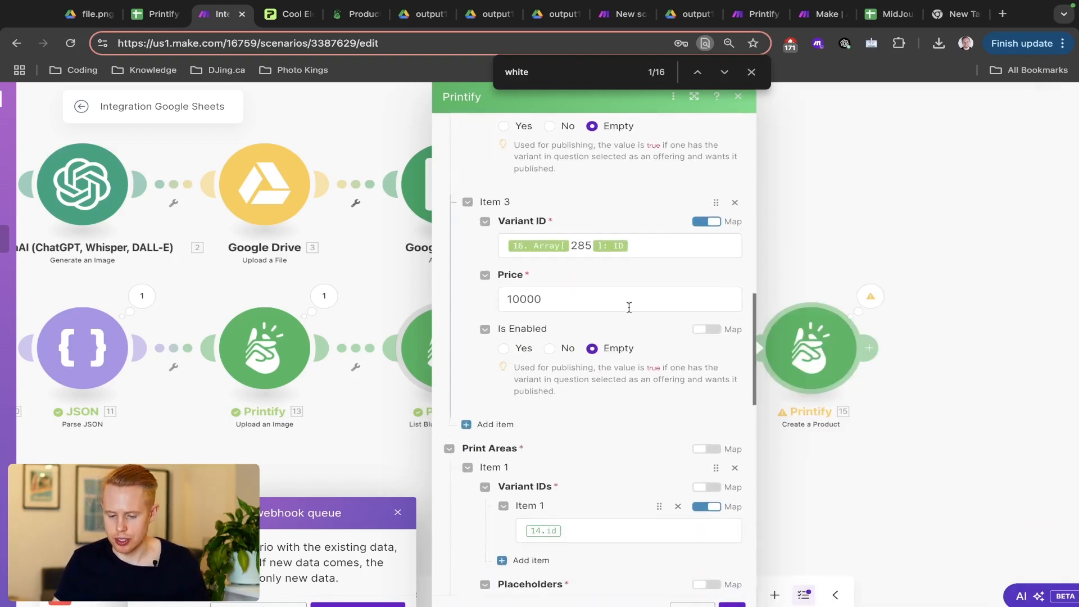
{"action": "scroll", "coordinate": [635, 294], "scroll_direction": "down", "scroll_amount": 2}
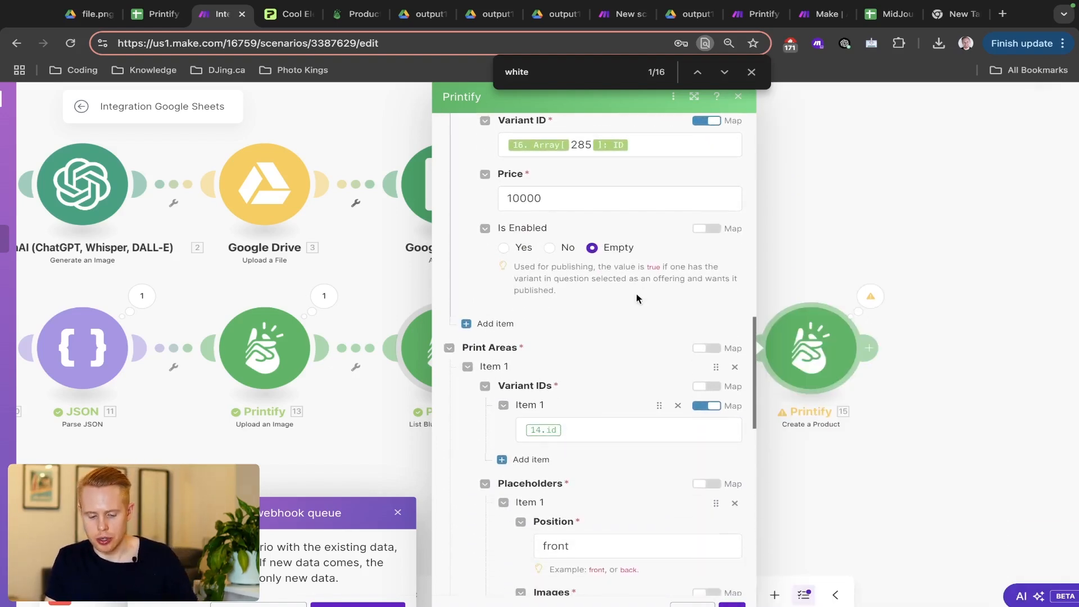
{"action": "left_click", "coordinate": [575, 428]}
{"action": "key", "text": "BackSpace"}
{"action": "key", "text": "super+v"}
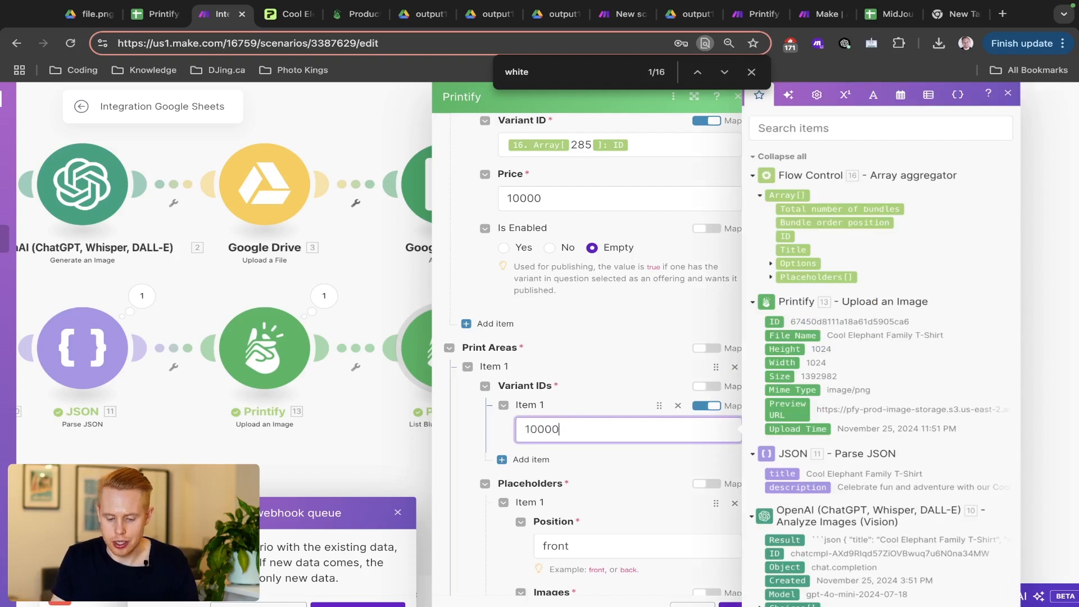
{"action": "key", "text": "super+a"}
{"action": "key", "text": "BackSpace"}
{"action": "scroll", "coordinate": [576, 433], "scroll_direction": "up", "scroll_amount": 2}
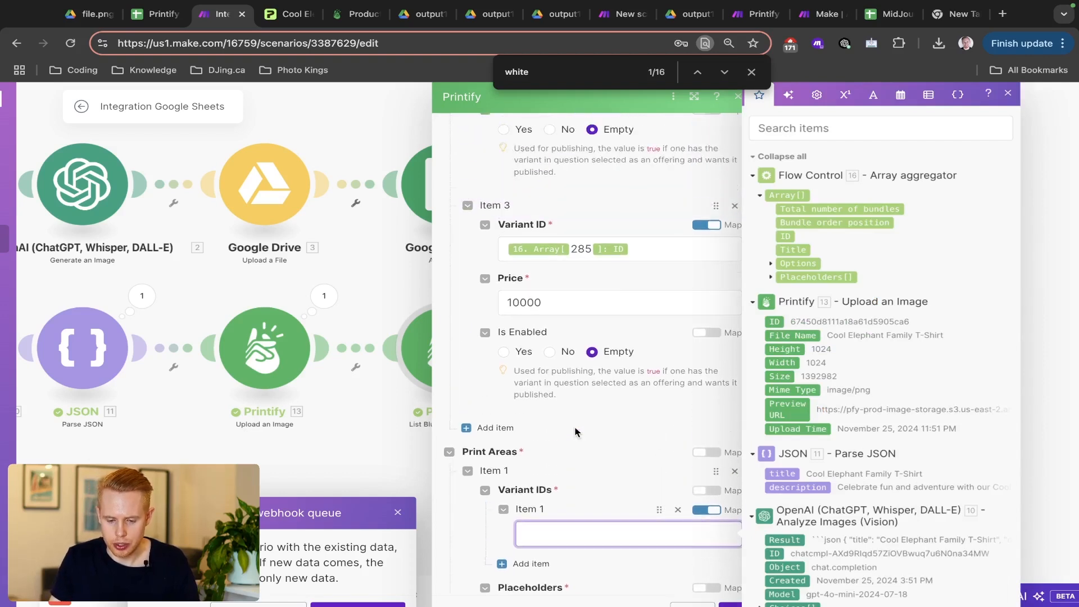
{"action": "left_click", "coordinate": [653, 257]}
{"action": "key", "text": "super+a"}
{"action": "key", "text": "super+c"}
{"action": "scroll", "coordinate": [561, 424], "scroll_direction": "down", "scroll_amount": 2}
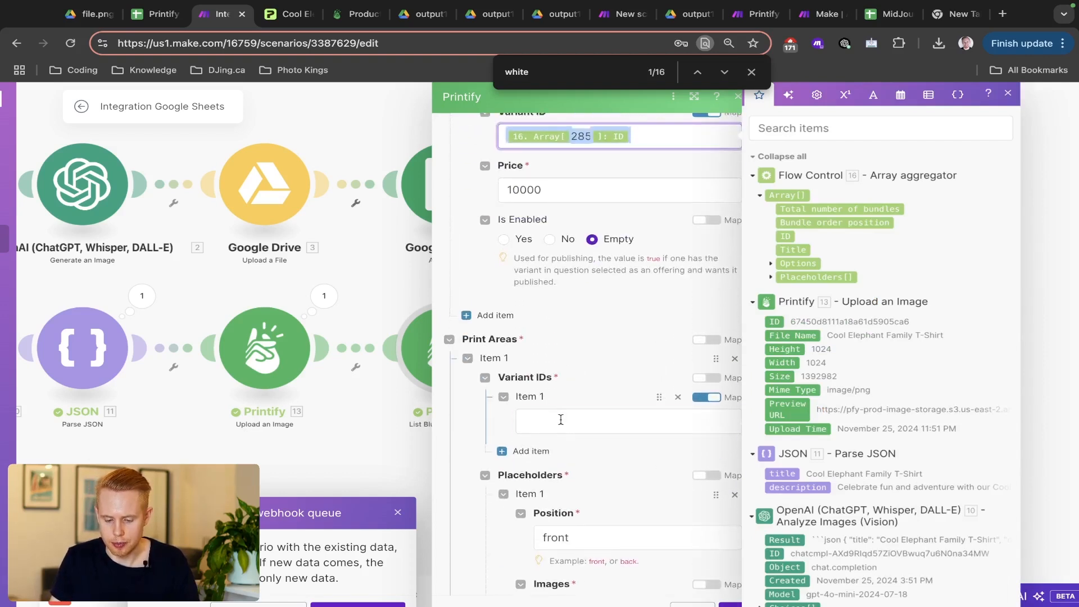
{"action": "left_click", "coordinate": [561, 420]}
{"action": "key", "text": "super+v"}
{"action": "key", "text": "Left"}
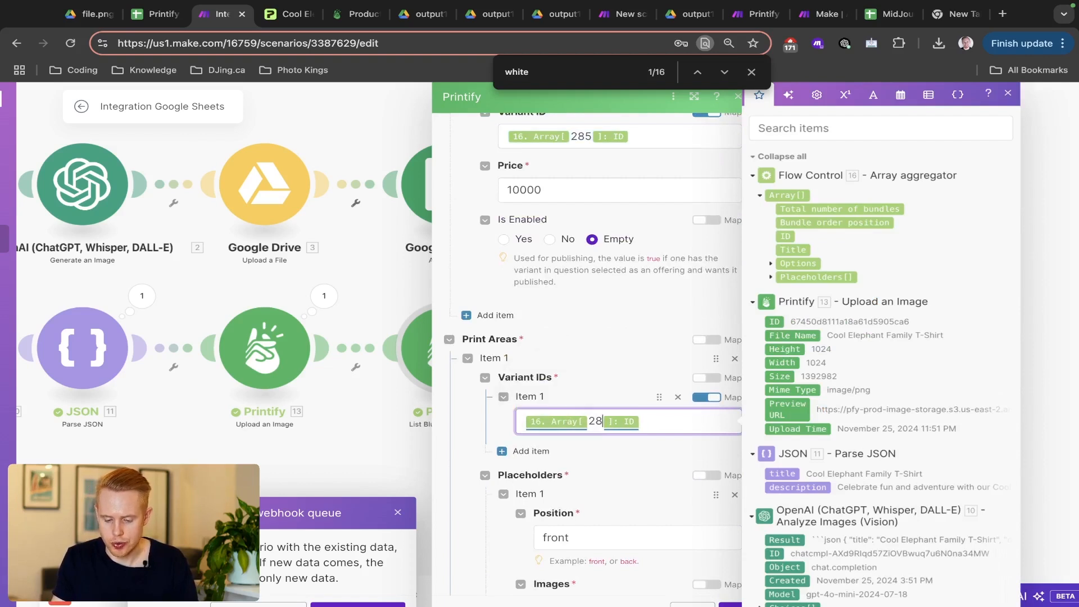
{"action": "key", "text": "BackSpace"}
{"action": "type", "text": "3"}
- Add two more print-area Variant IDs mapped to Array entries 284 and 285
{"action": "left_click", "coordinate": [531, 452]}
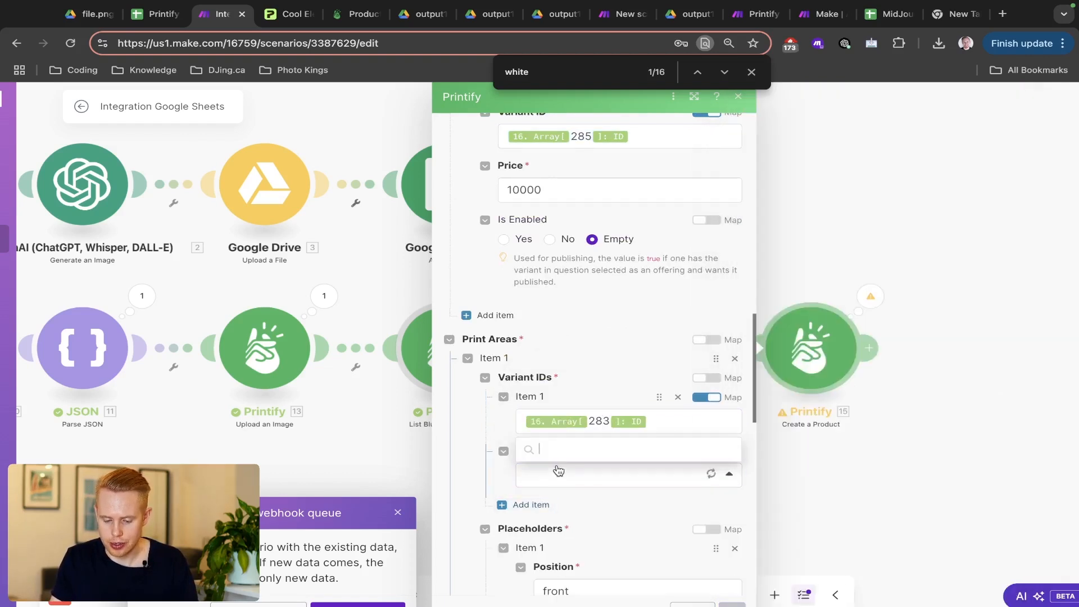
{"action": "left_click", "coordinate": [638, 477]}
{"action": "key", "text": "super+v"}
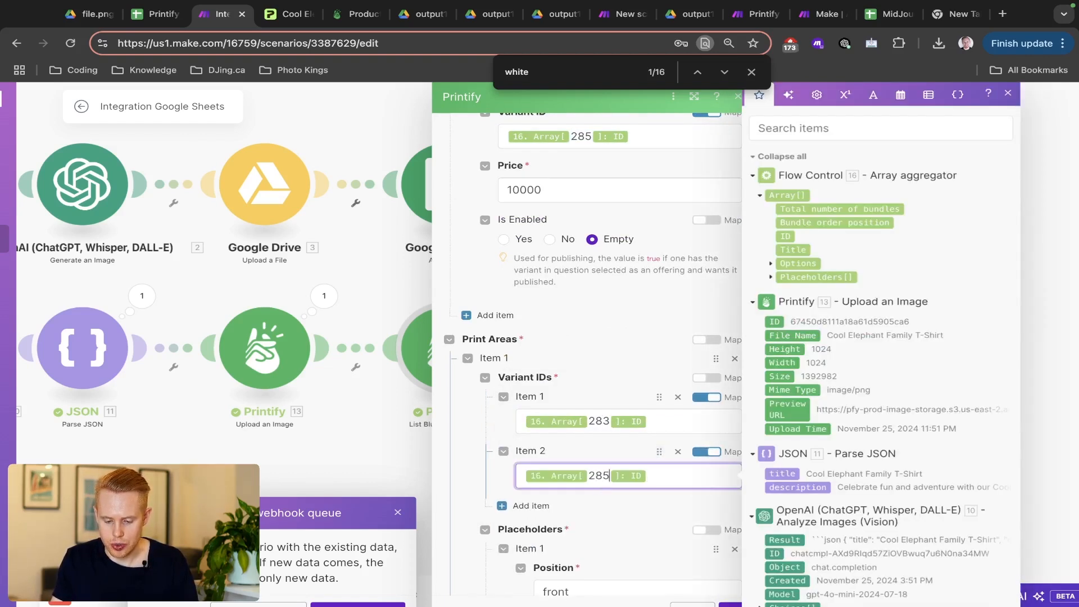
{"action": "key", "text": "BackSpace"}
{"action": "type", "text": "4"}
{"action": "left_click", "coordinate": [531, 505]}
{"action": "scroll", "coordinate": [598, 559], "scroll_direction": "down", "scroll_amount": 2}
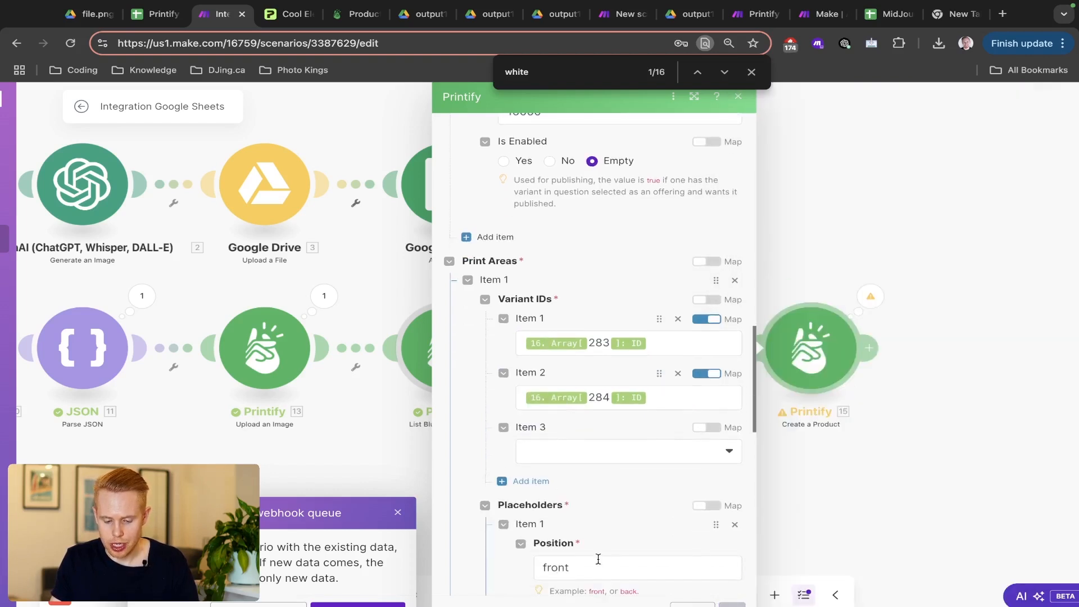
{"action": "left_click", "coordinate": [702, 428]}
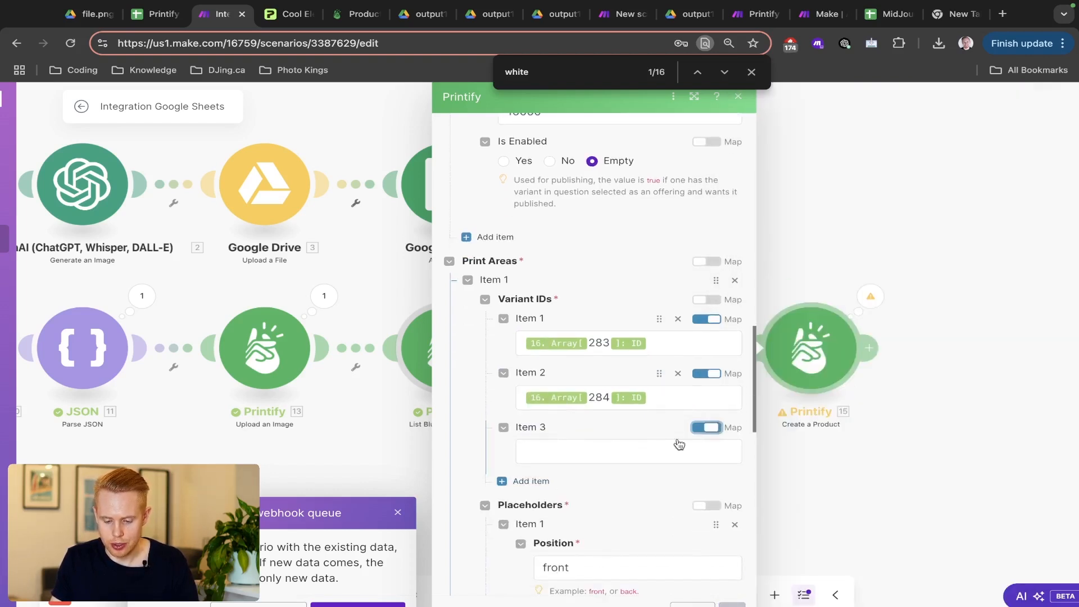
{"action": "left_click", "coordinate": [575, 456]}
{"action": "key", "text": "super+v"}
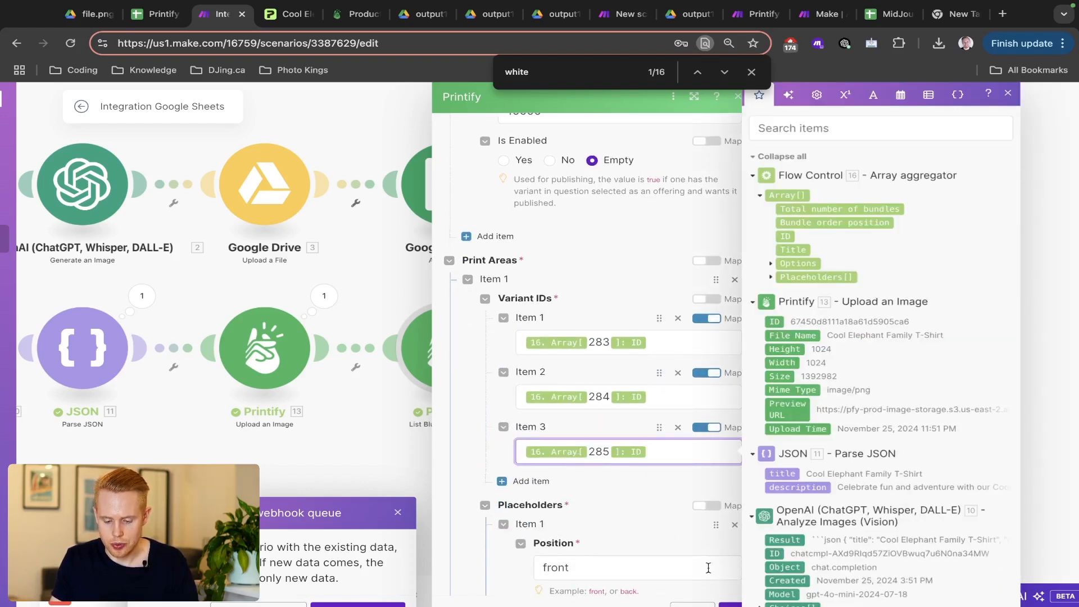
{"action": "scroll", "coordinate": [627, 506], "scroll_direction": "down", "scroll_amount": 8}
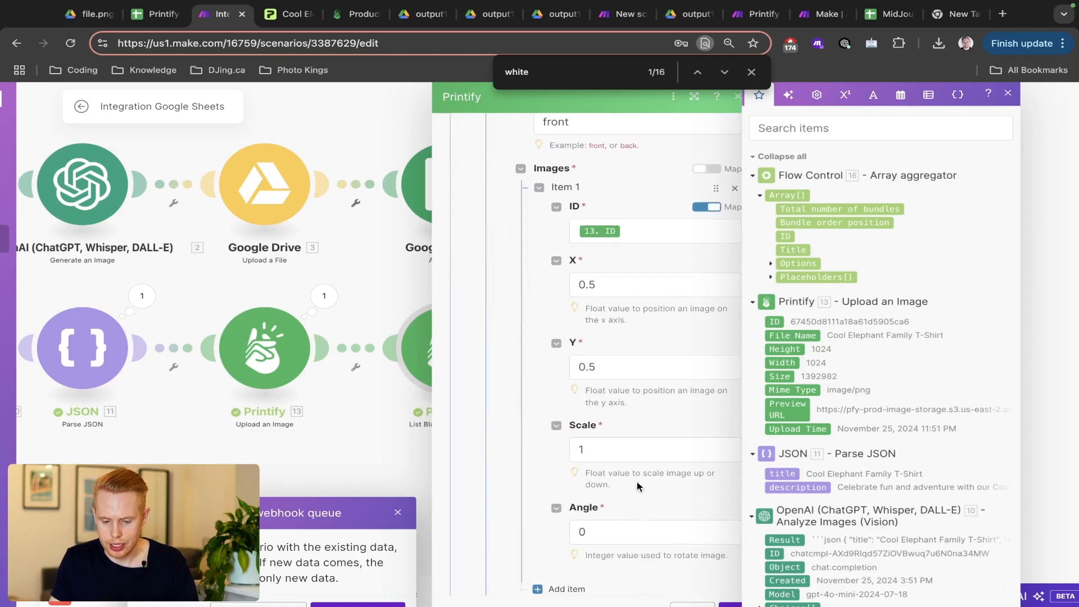
{"action": "scroll", "coordinate": [640, 475], "scroll_direction": "down", "scroll_amount": 1}
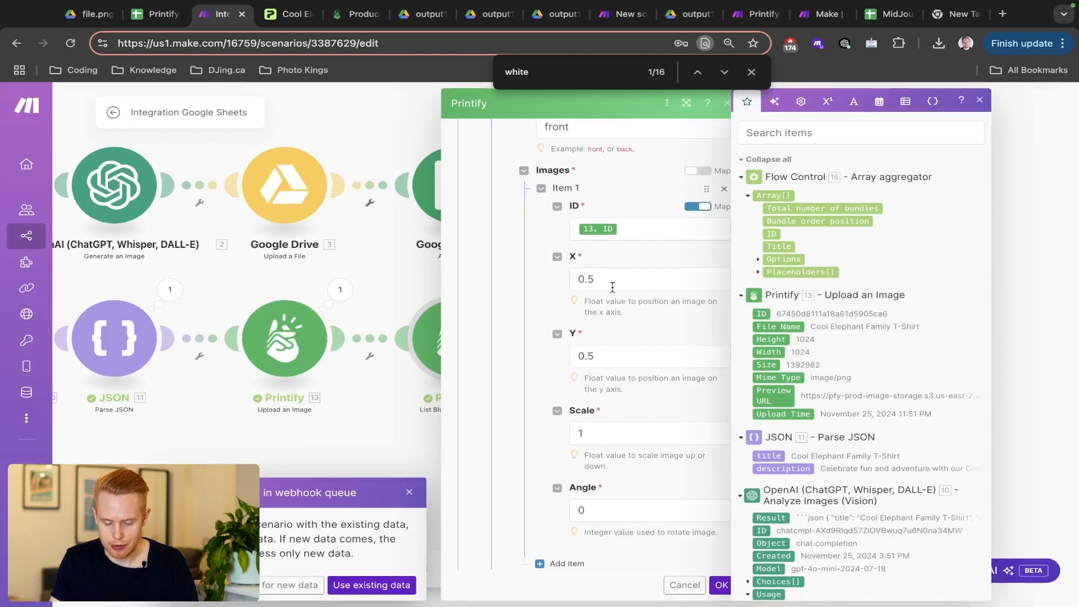
- Close the Create a Product settings and save the scenario
{"action": "left_click", "coordinate": [717, 584]}
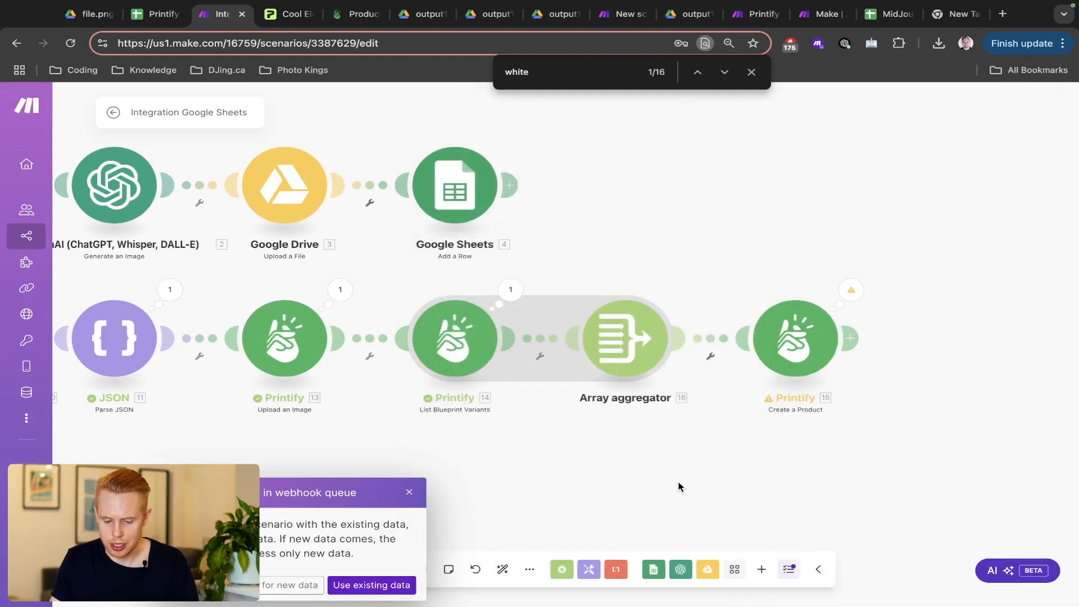
{"action": "key", "text": "ctrl+s"}
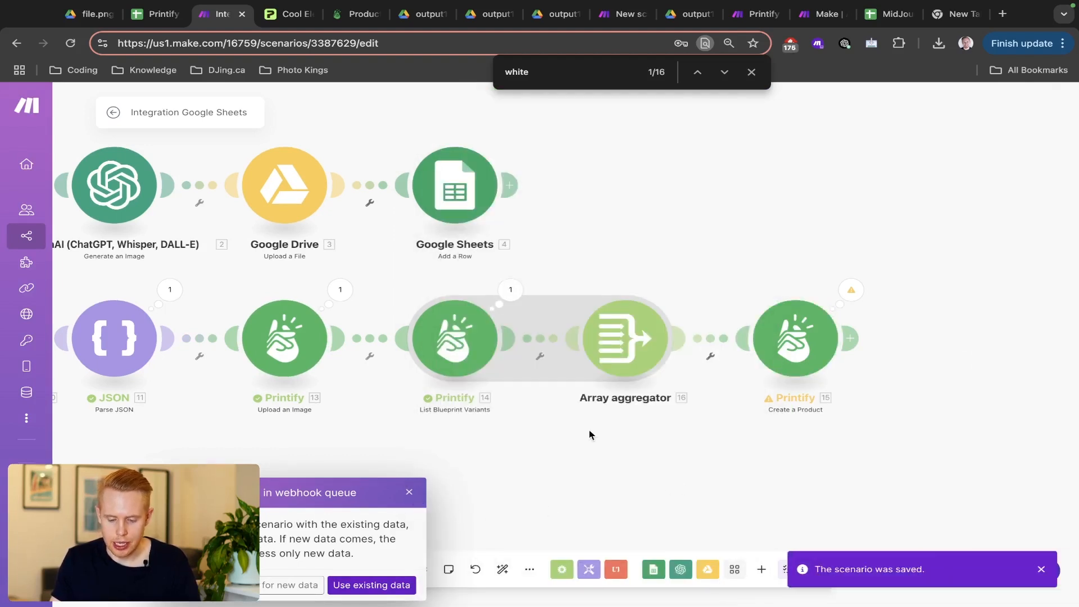
{"action": "key", "text": "ctrl+s"}
- Run the scenario once, choosing to wait for new data
{"action": "scroll", "coordinate": [715, 263], "scroll_direction": "down", "scroll_amount": 2}
{"action": "scroll", "coordinate": [715, 263], "scroll_direction": "down", "scroll_amount": 3}
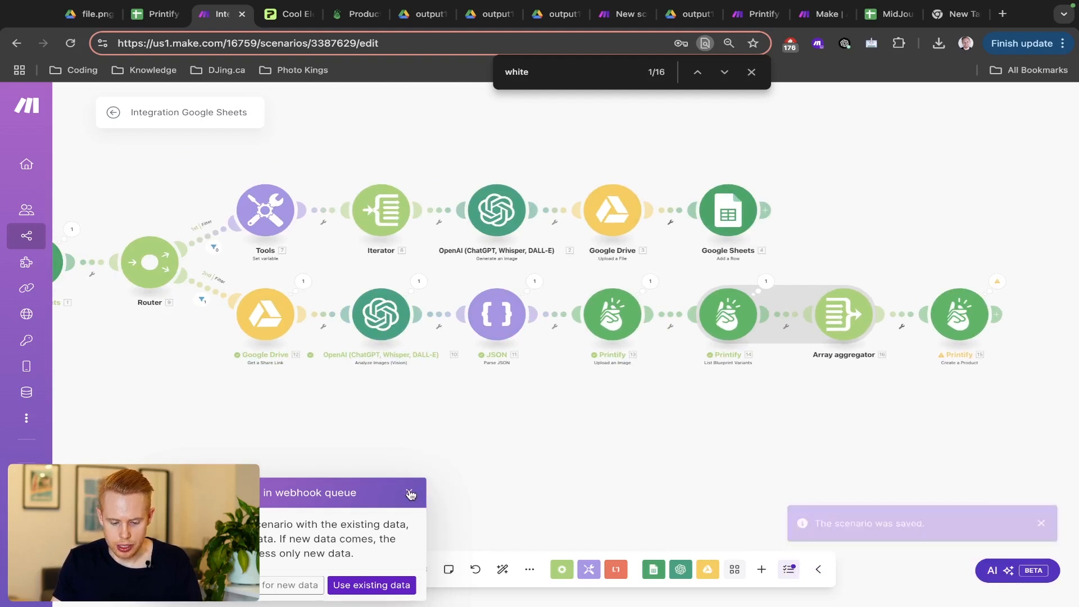
{"action": "left_click", "coordinate": [410, 494]}
{"action": "left_click", "coordinate": [110, 570]}
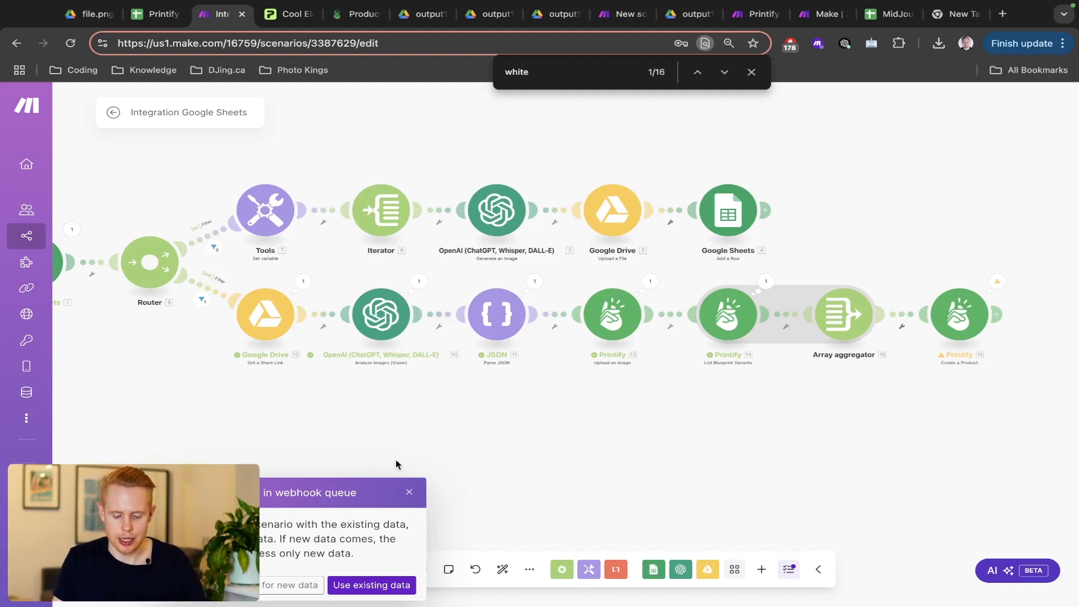
{"action": "left_click", "coordinate": [295, 587]}
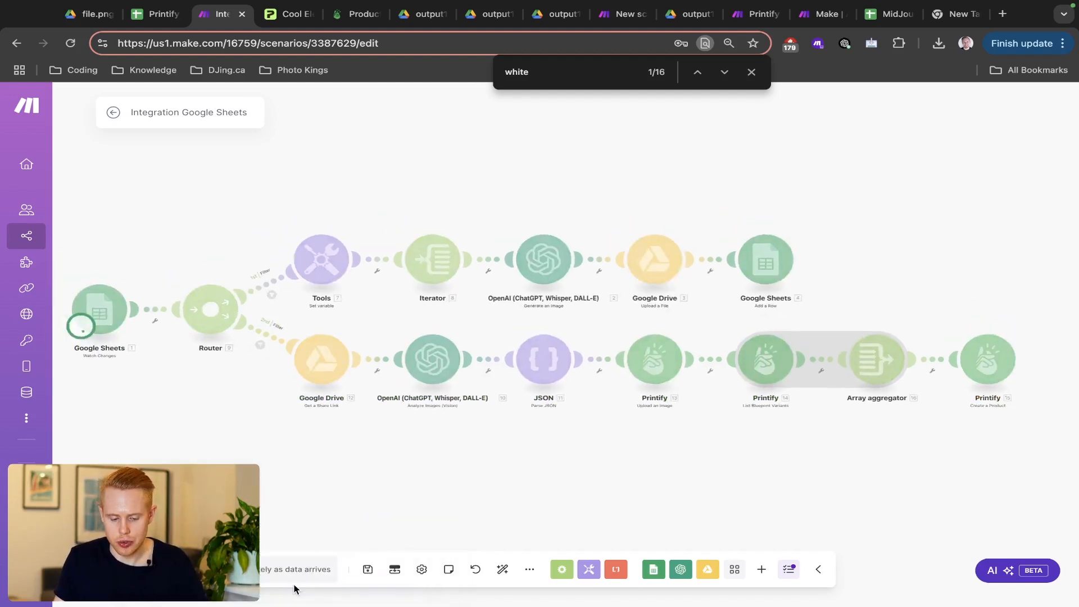
- Untick the Create boxes in sheet rows 12 and 11
{"action": "key", "text": "ctrl+shift+Tab"}
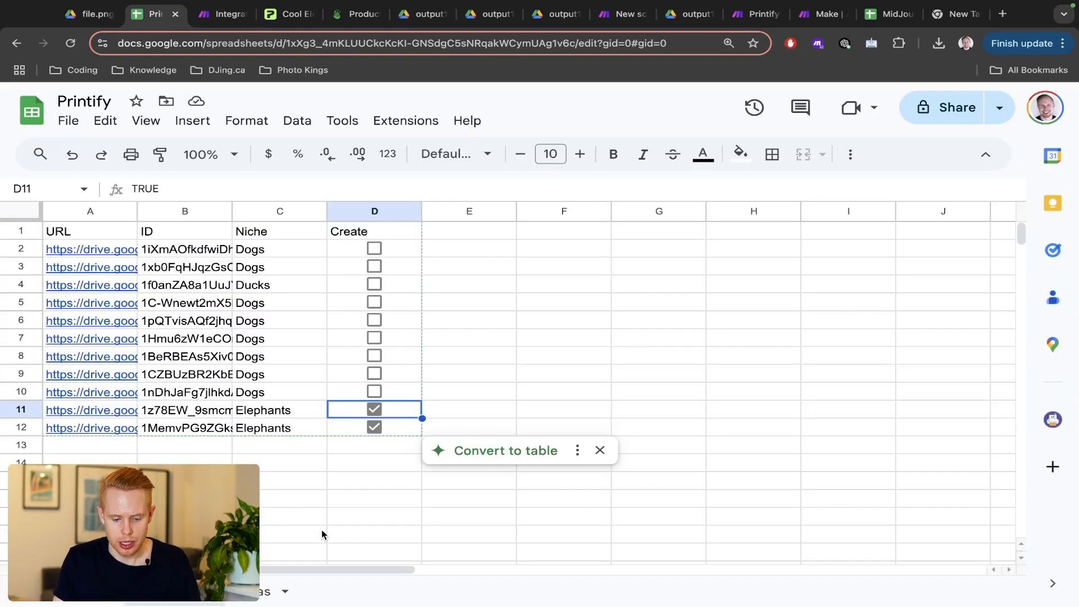
{"action": "left_click", "coordinate": [374, 427]}
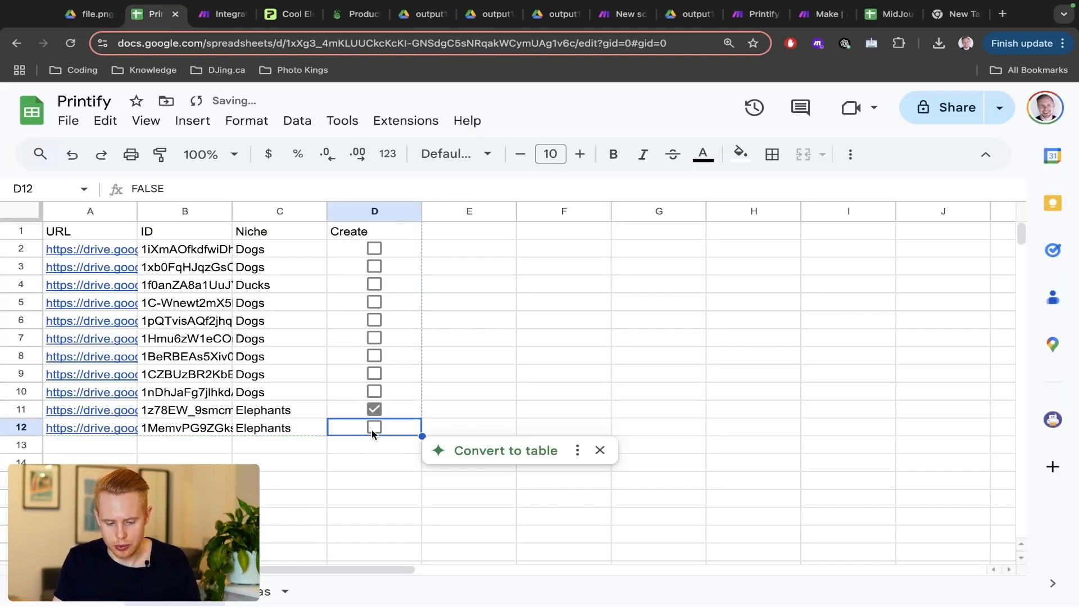
{"action": "left_click", "coordinate": [373, 410]}
{"action": "key", "text": "ctrl+Tab"}
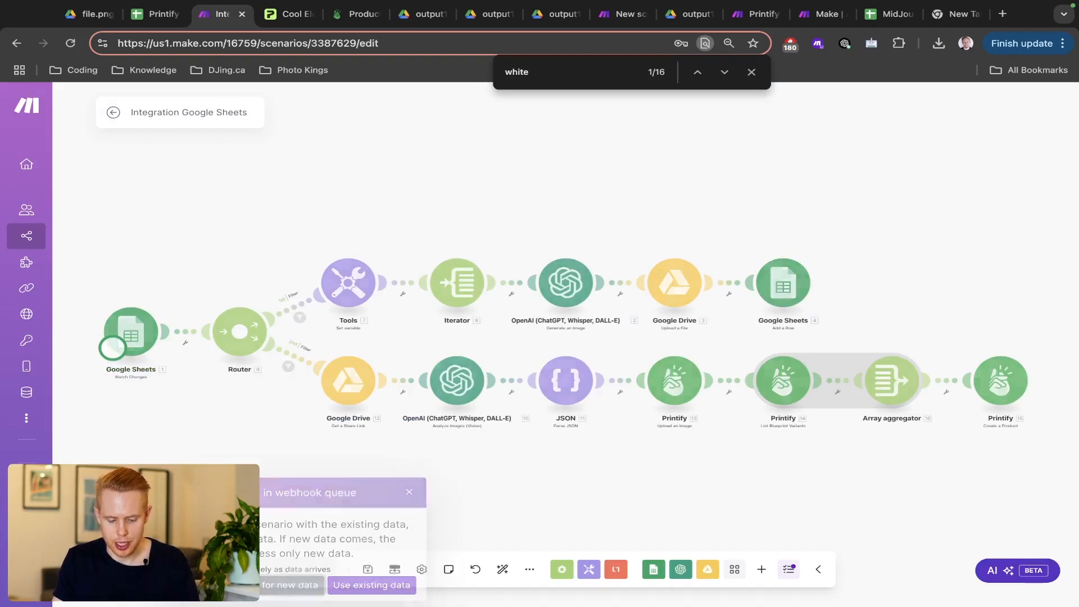
{"action": "left_click", "coordinate": [289, 585]}
- Tick row 12's Create box and return to Make to watch the run
{"action": "key", "text": "ctrl+shift+Tab"}
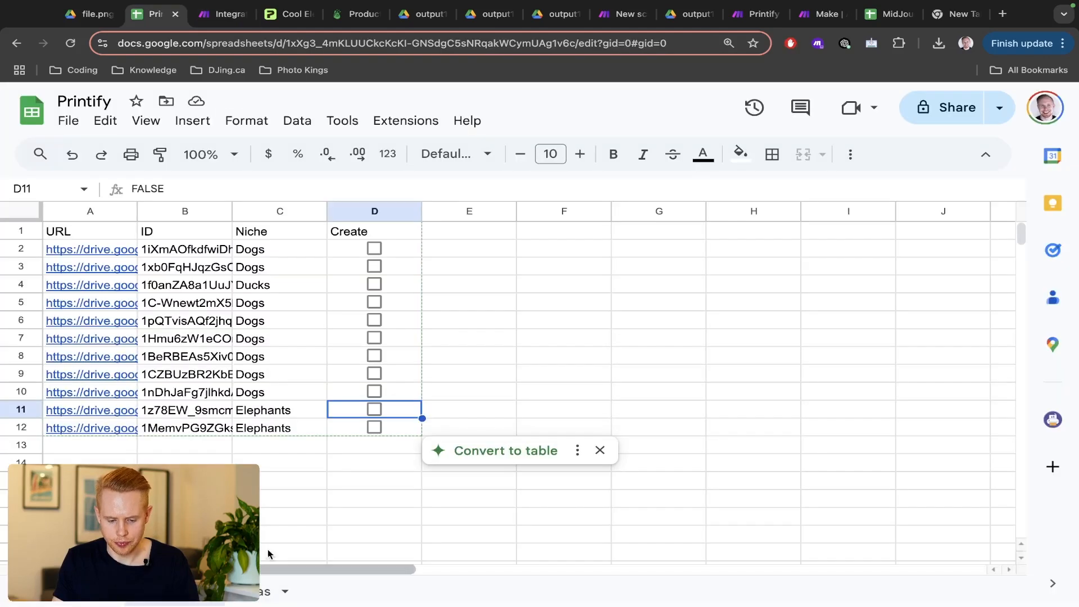
{"action": "left_click", "coordinate": [375, 429]}
{"action": "key", "text": "ctrl+Tab"}
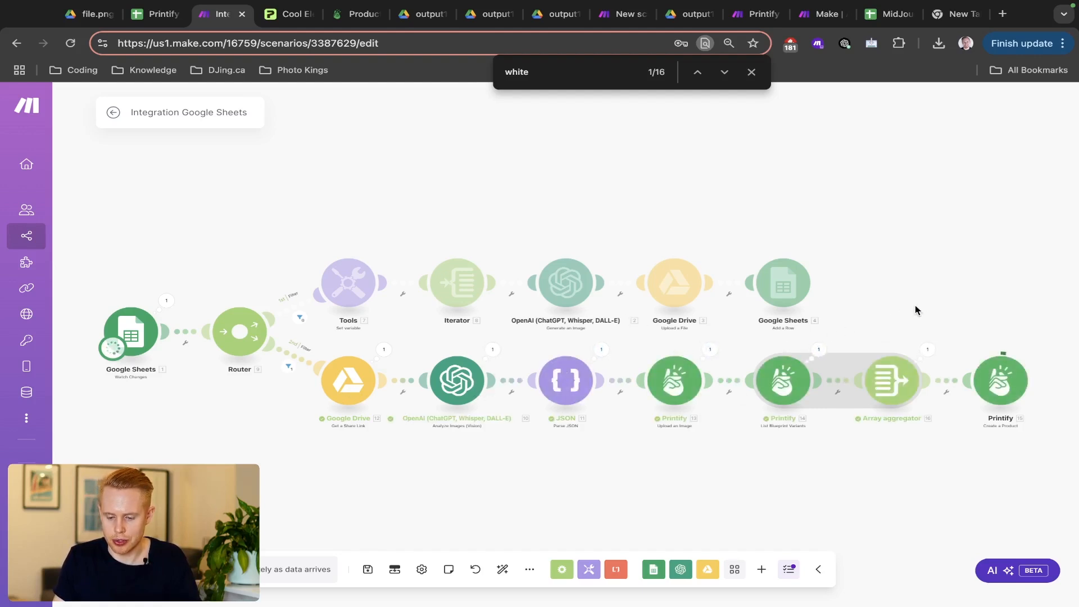
- Inspect Printify module 15's output bundle for the 'Whimsical Elephant Art Print' product
{"action": "left_click_drag", "start_coordinate": [914, 308], "coordinate": [719, 278]}
{"action": "scroll", "coordinate": [662, 355], "scroll_direction": "up", "scroll_amount": 4}
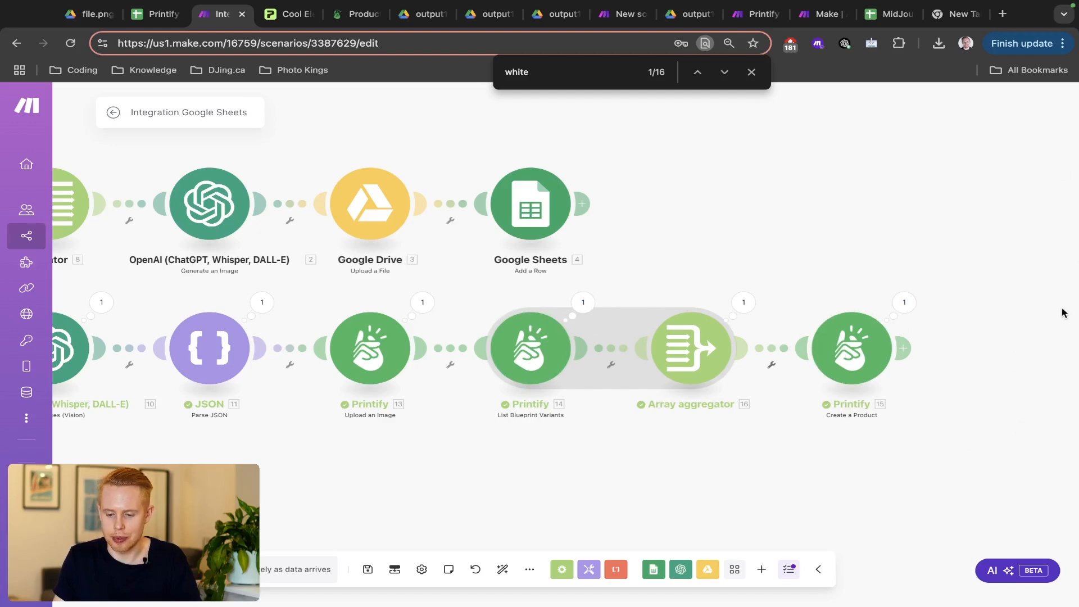
{"action": "left_click", "coordinate": [909, 313]}
{"action": "scroll", "coordinate": [705, 388], "scroll_direction": "down", "scroll_amount": 5}
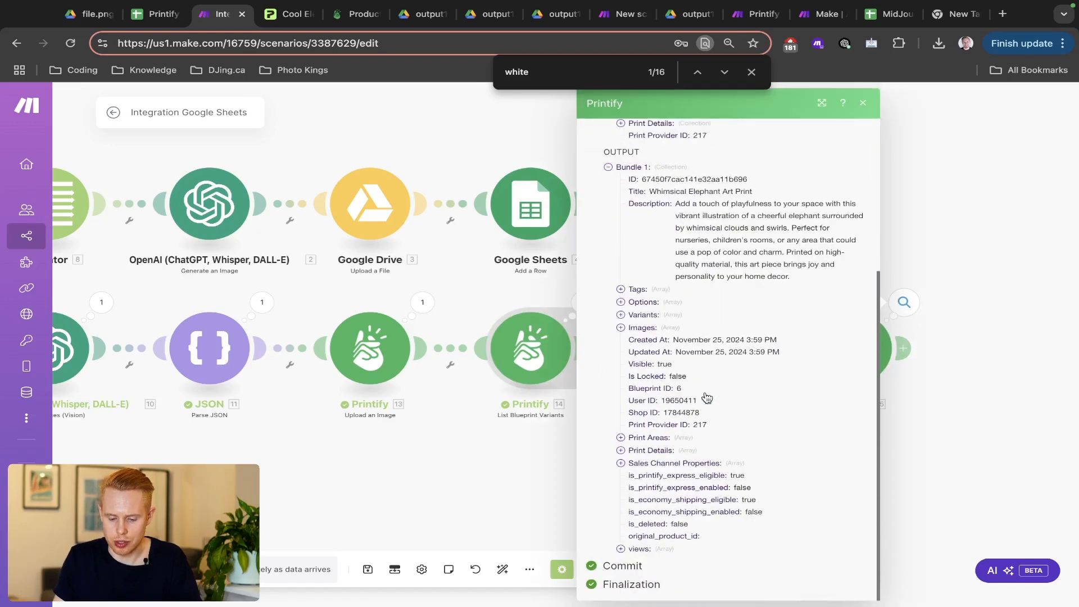
- Close the output panel and go to My products in Printify
{"action": "left_click", "coordinate": [931, 397]}
{"action": "key", "text": "ctrl+Tab"}
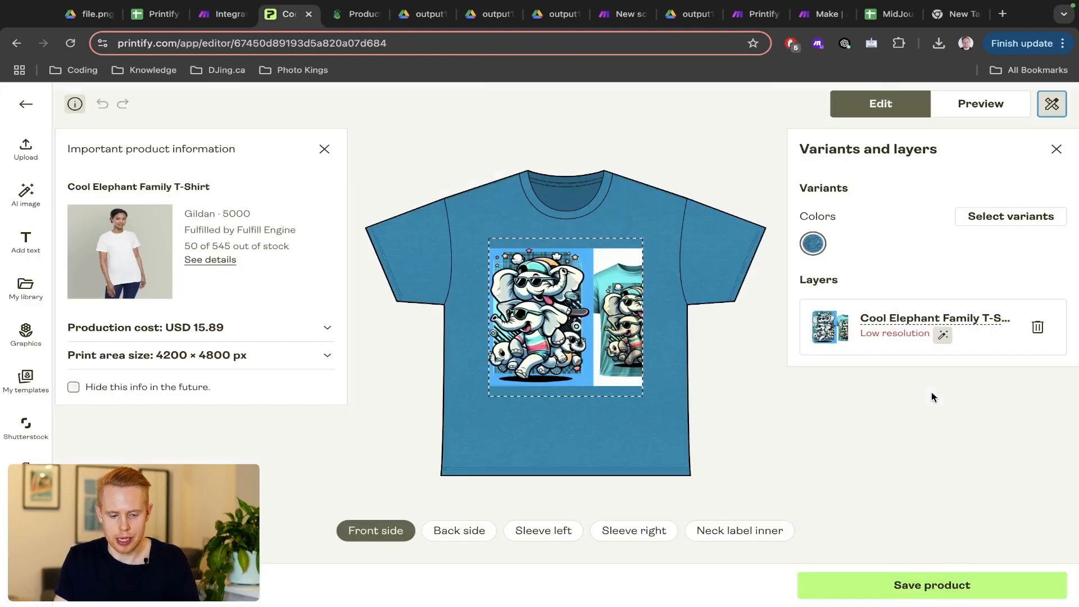
{"action": "left_click", "coordinate": [26, 104]}
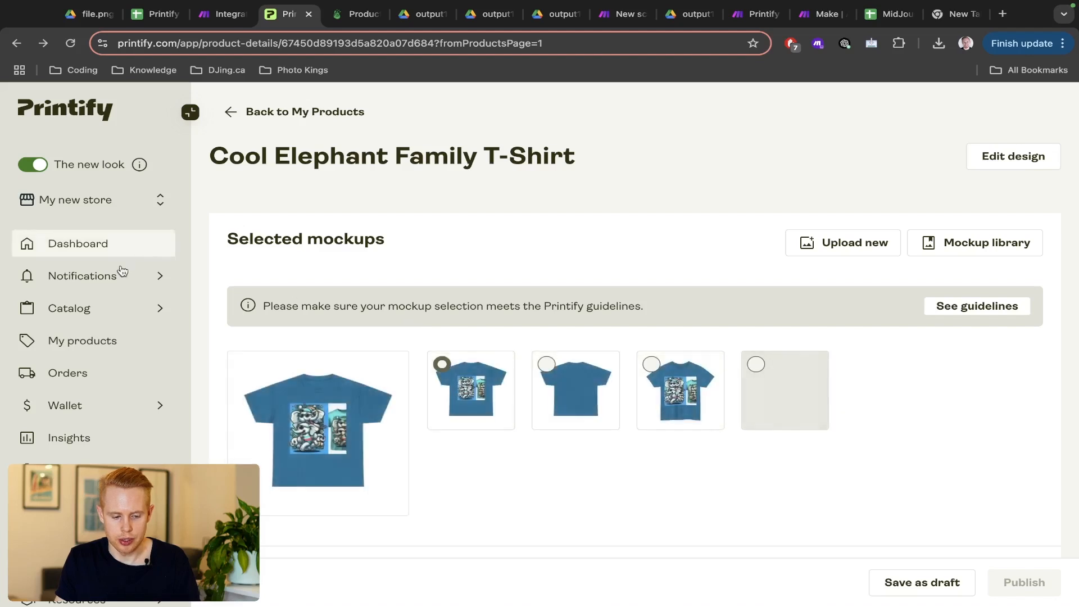
{"action": "left_click", "coordinate": [102, 345]}
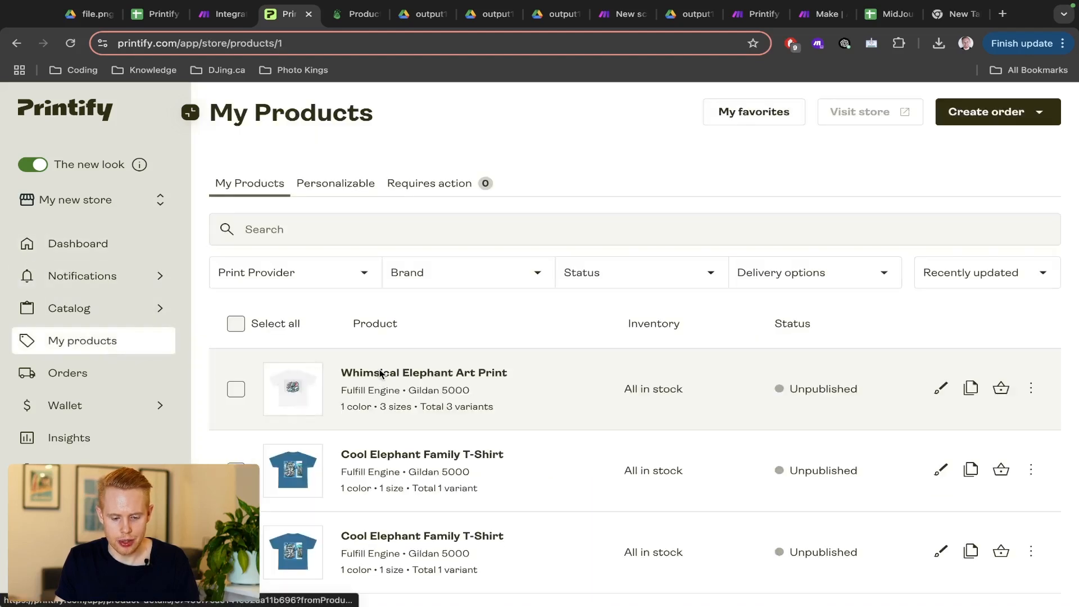
- Open Whimsical Elephant Art Print, view its design editor, and go back
{"action": "left_click", "coordinate": [380, 374]}
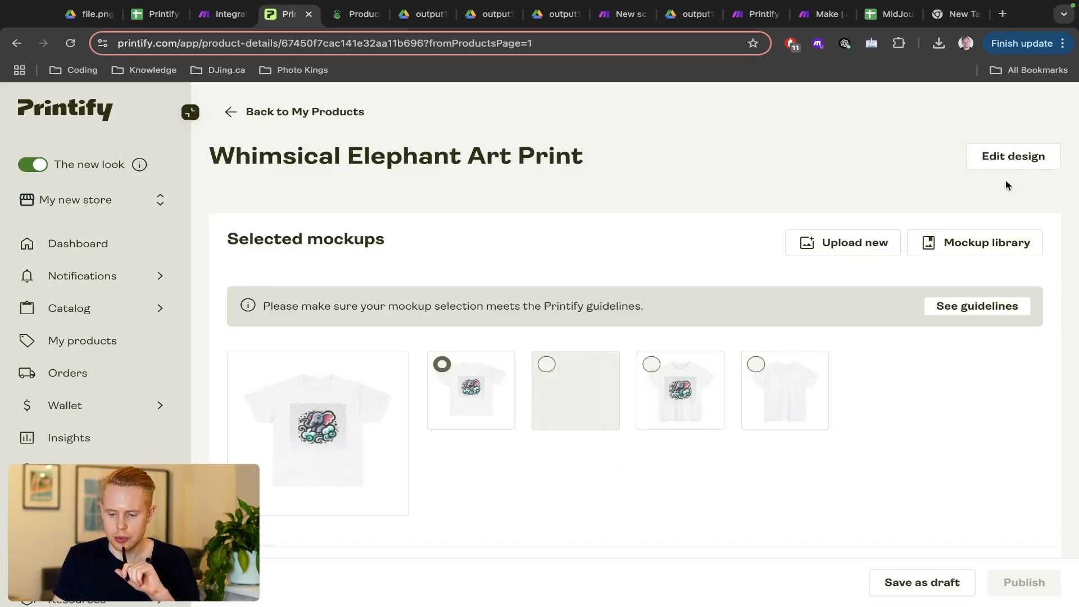
{"action": "left_click", "coordinate": [1016, 159]}
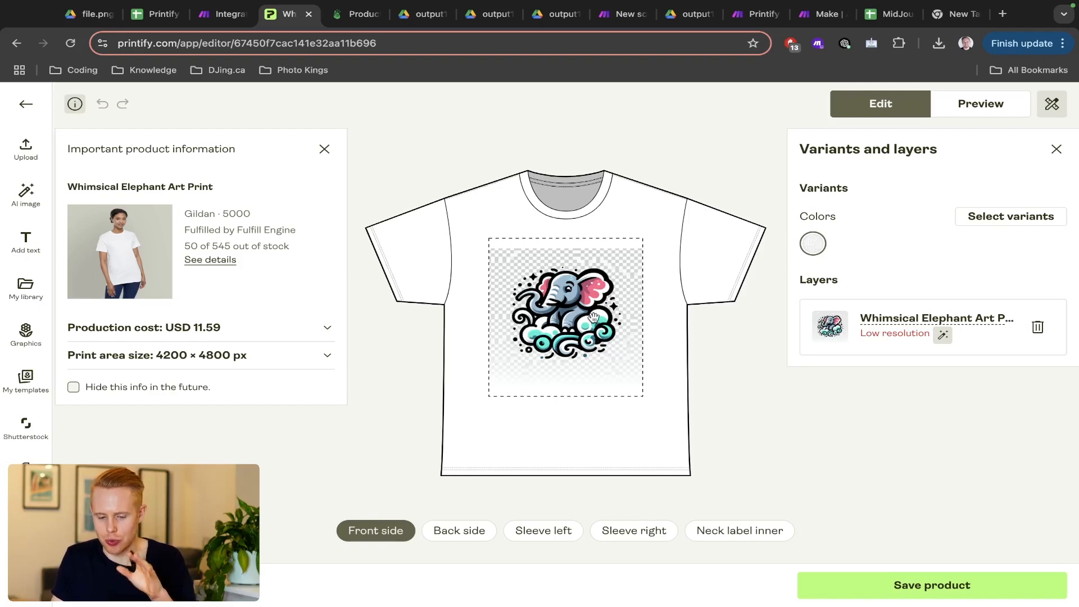
{"action": "left_click", "coordinate": [25, 104]}
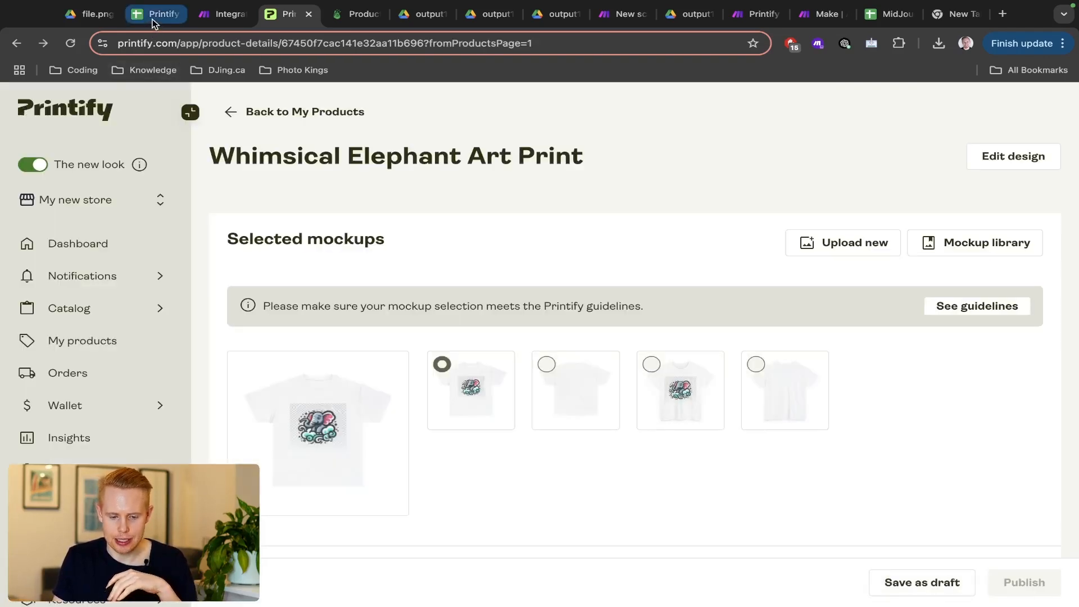
- View the Image Ideas sheet, then check the Make List variable's values
{"action": "left_click", "coordinate": [153, 17]}
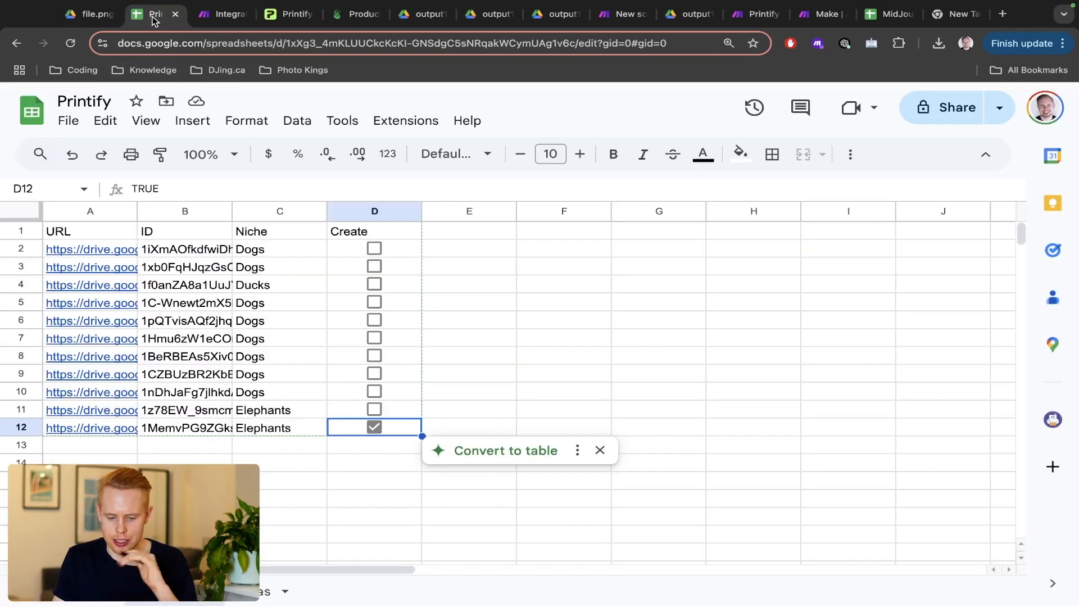
{"action": "left_click", "coordinate": [267, 590]}
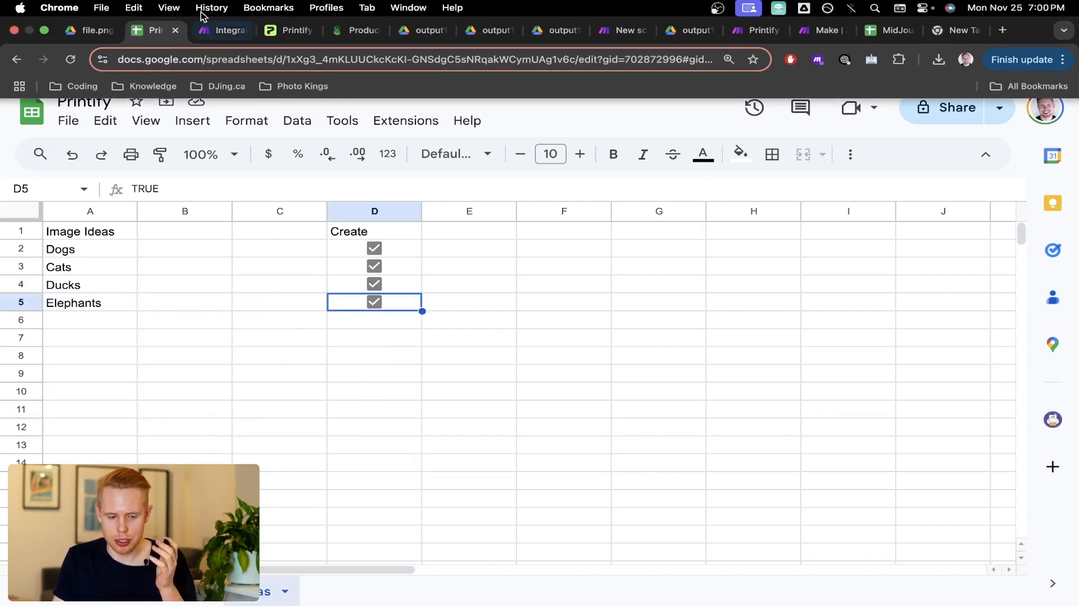
{"action": "left_click", "coordinate": [203, 38]}
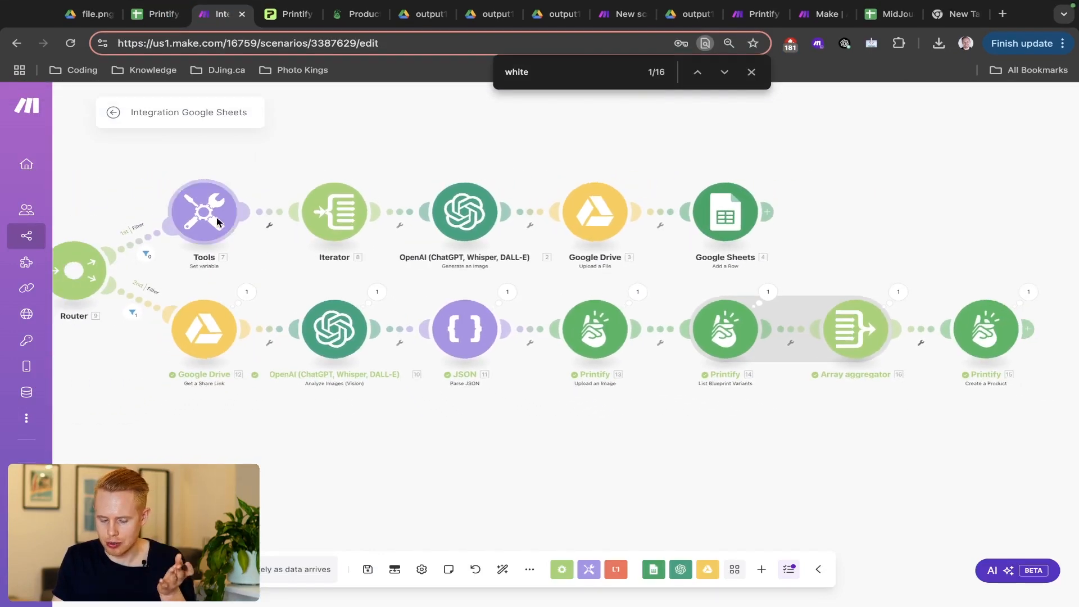
{"action": "left_click", "coordinate": [234, 221]}
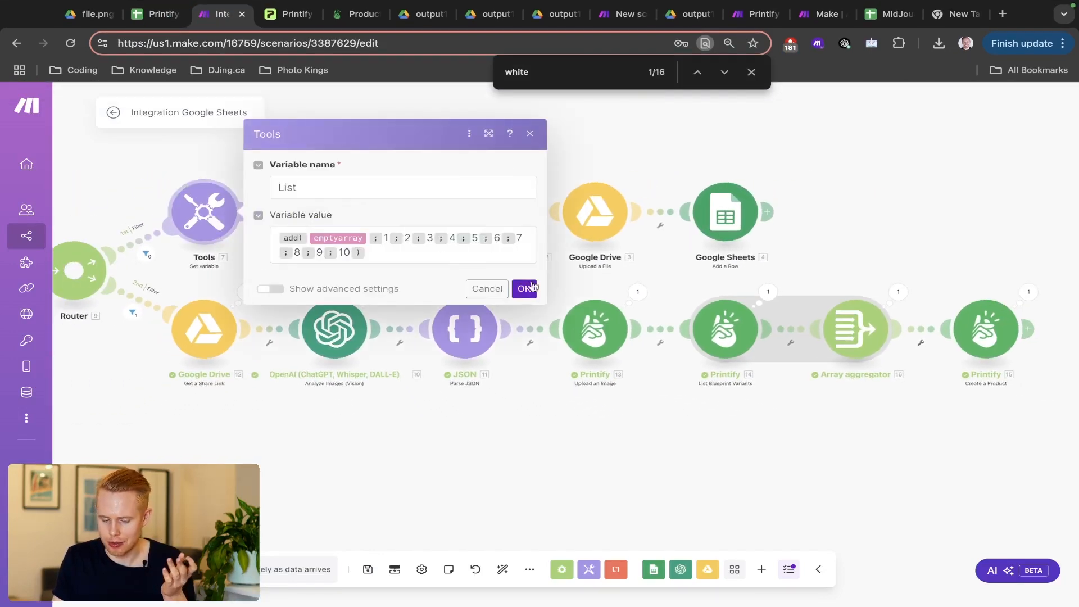
{"action": "left_click", "coordinate": [798, 261]}
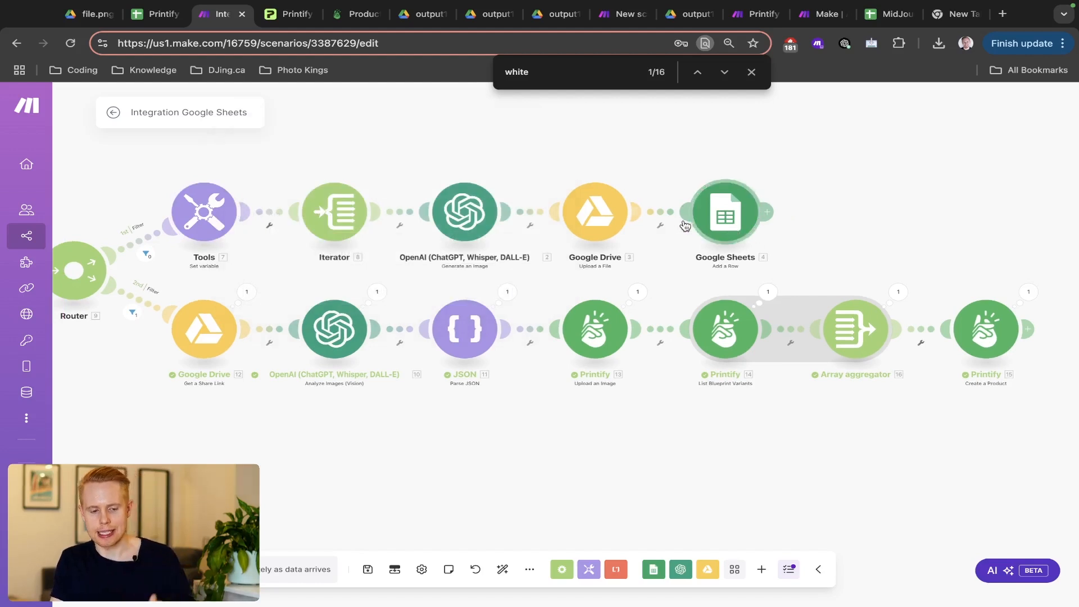
- Return to the image URLs sheet, then to the Printify product's Listing details
{"action": "key", "text": "ctrl+shift+Tab"}
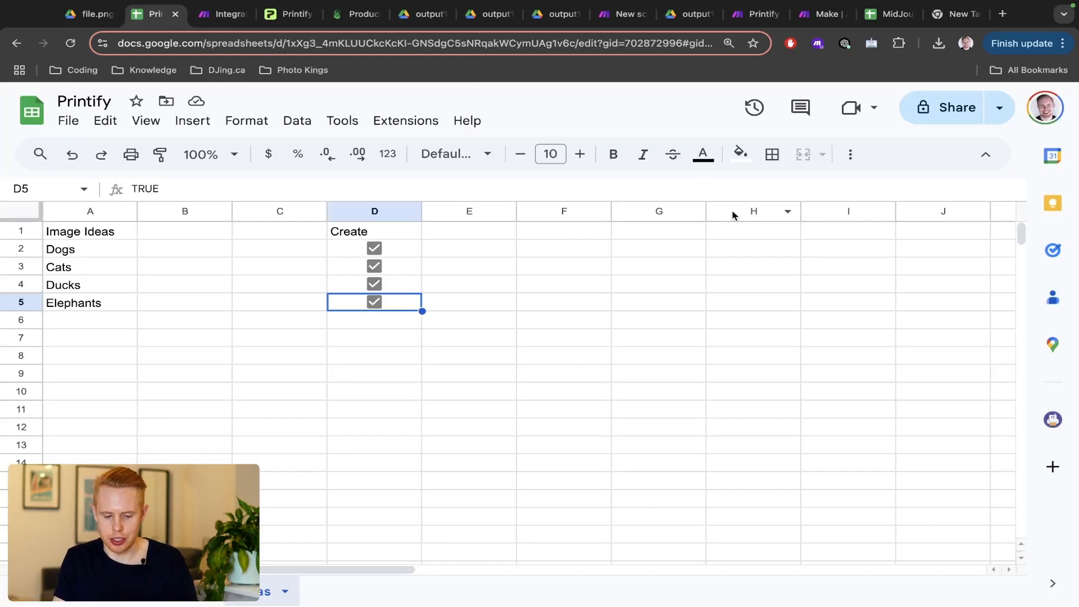
{"action": "key", "text": "alt+Up"}
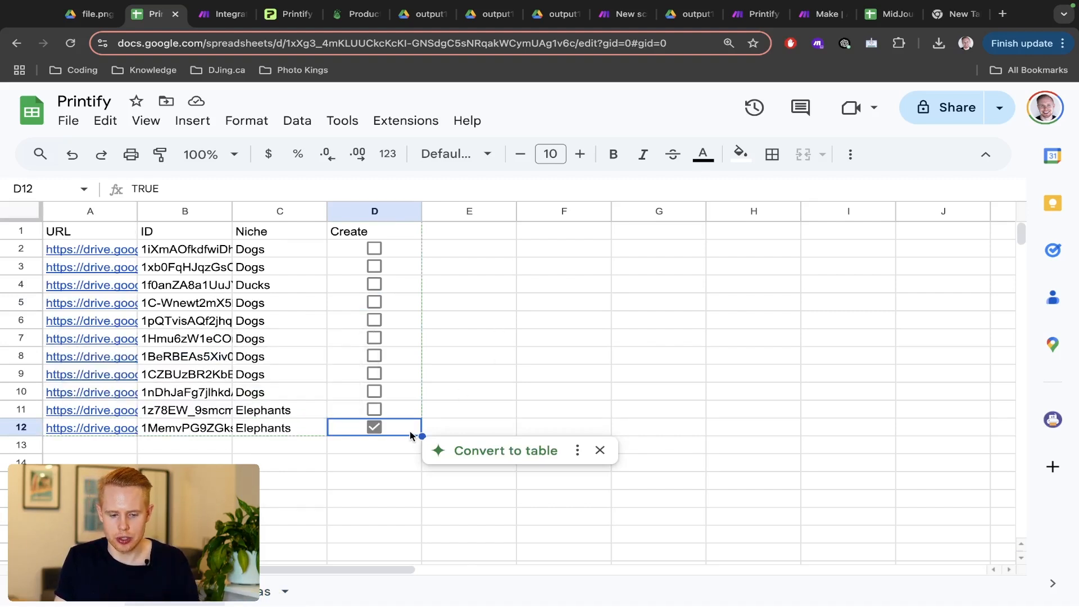
{"action": "key", "text": "ctrl+Tab"}
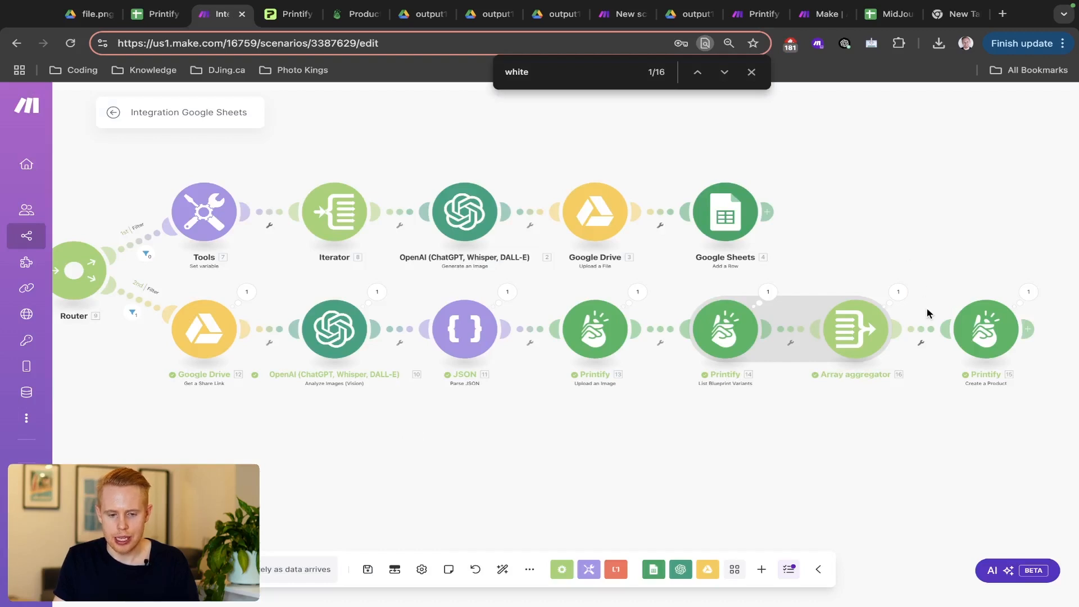
{"action": "key", "text": "ctrl+Tab"}
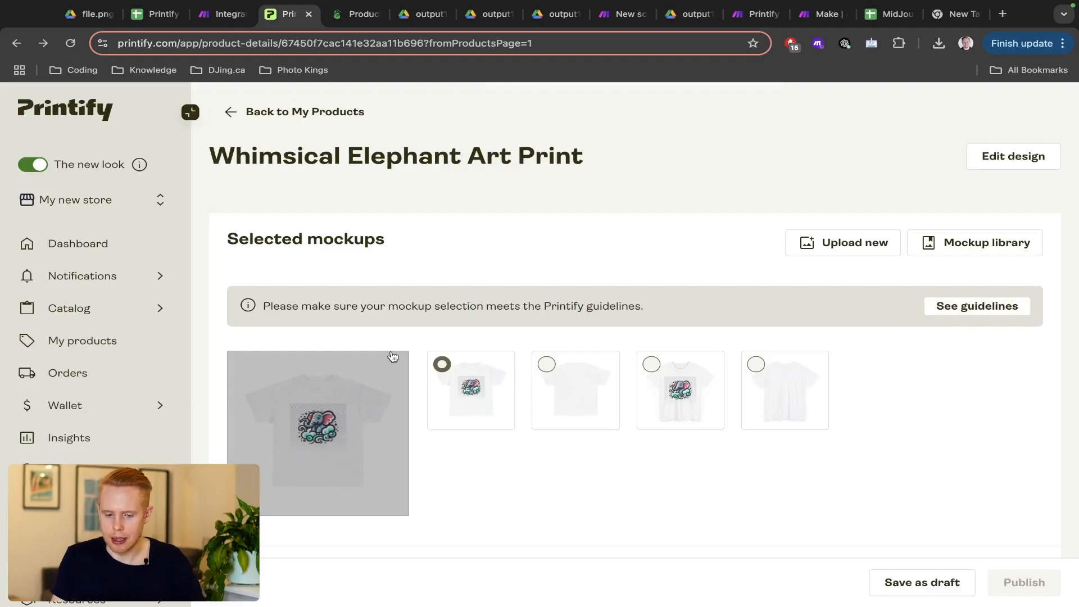
{"action": "scroll", "coordinate": [380, 275], "scroll_direction": "down", "scroll_amount": 5}
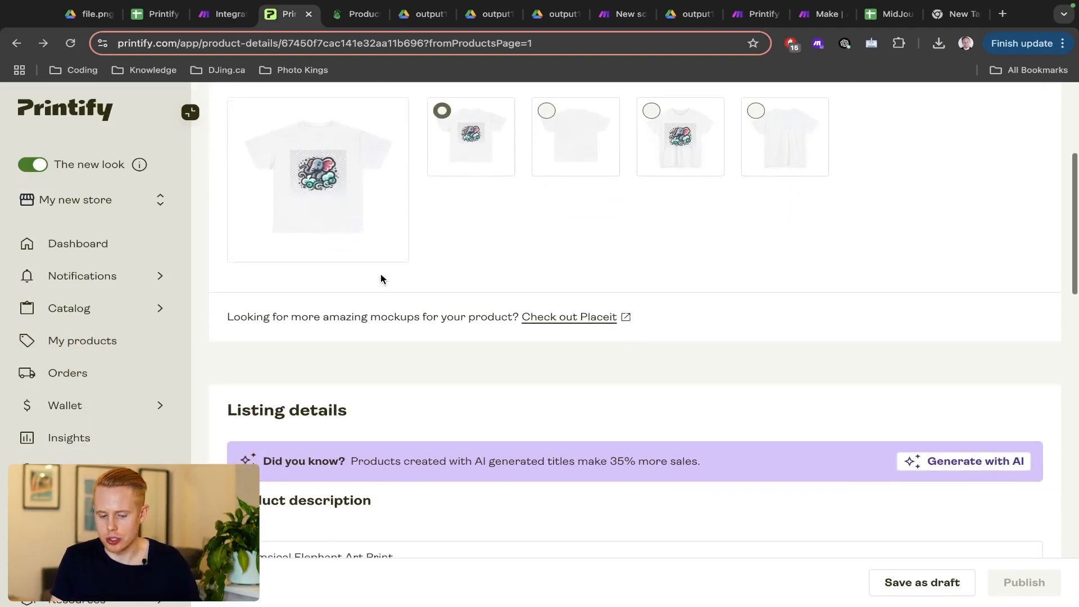